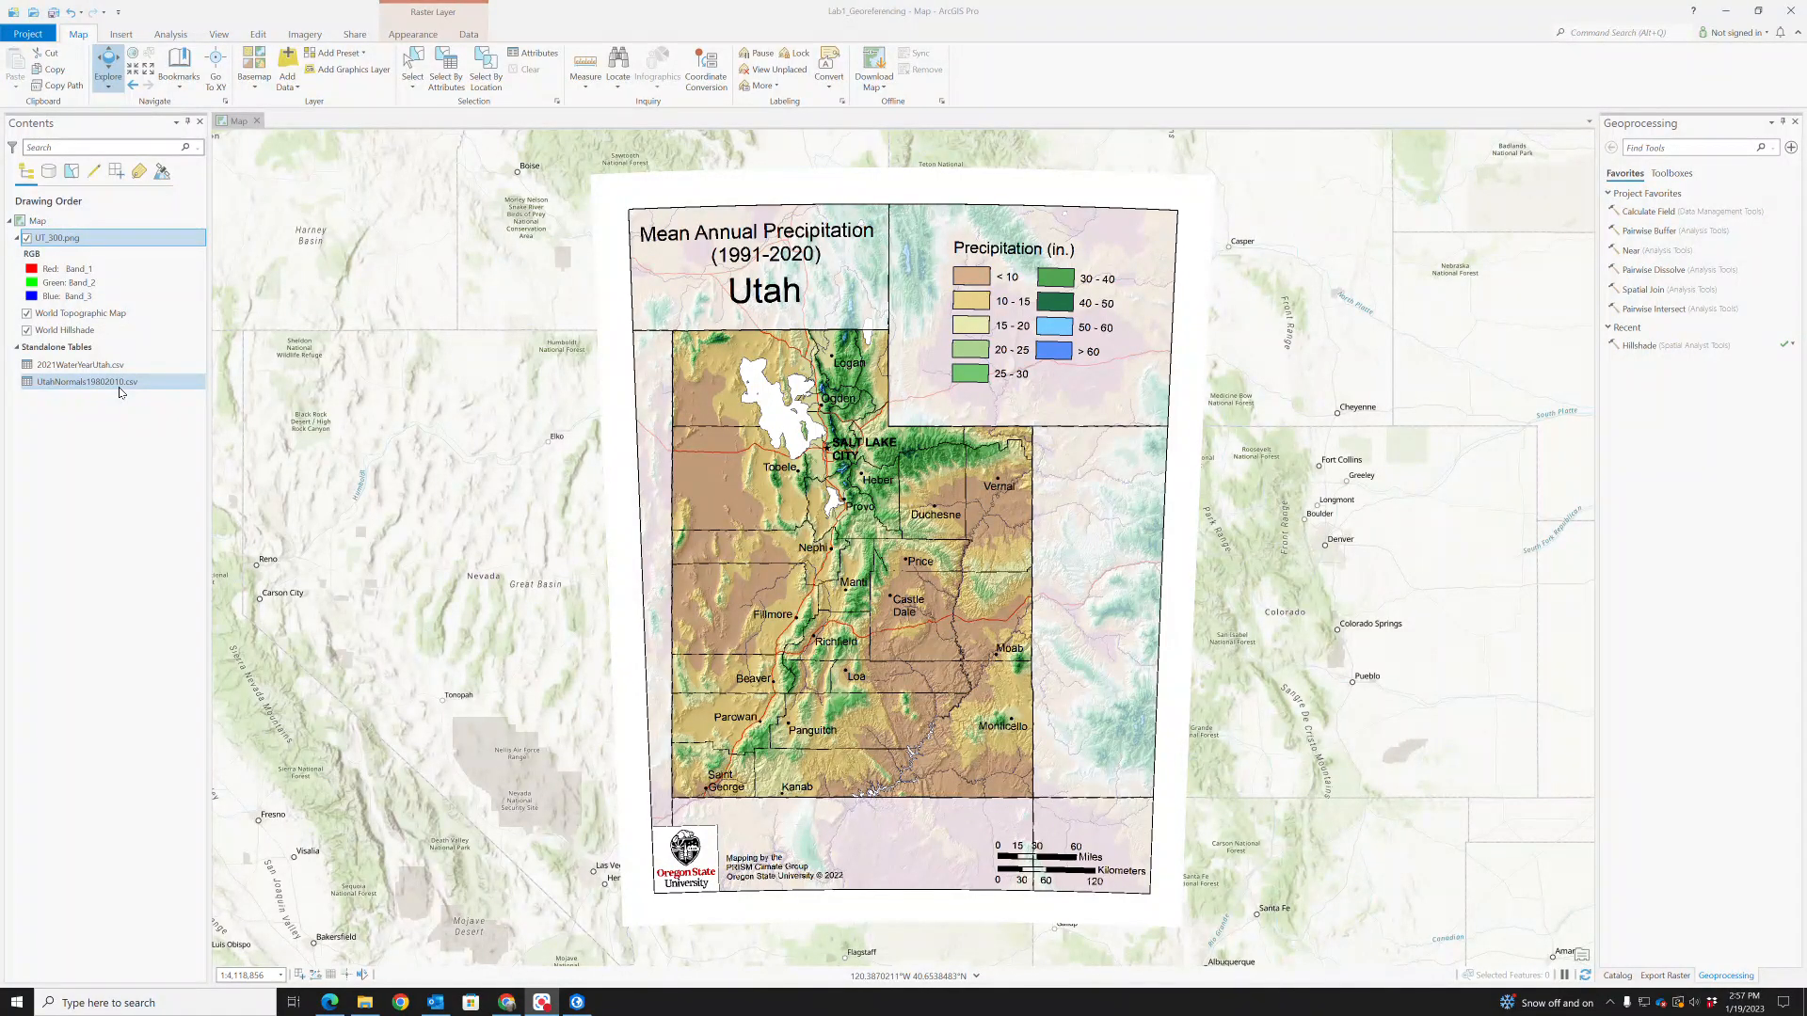
click(102, 367)
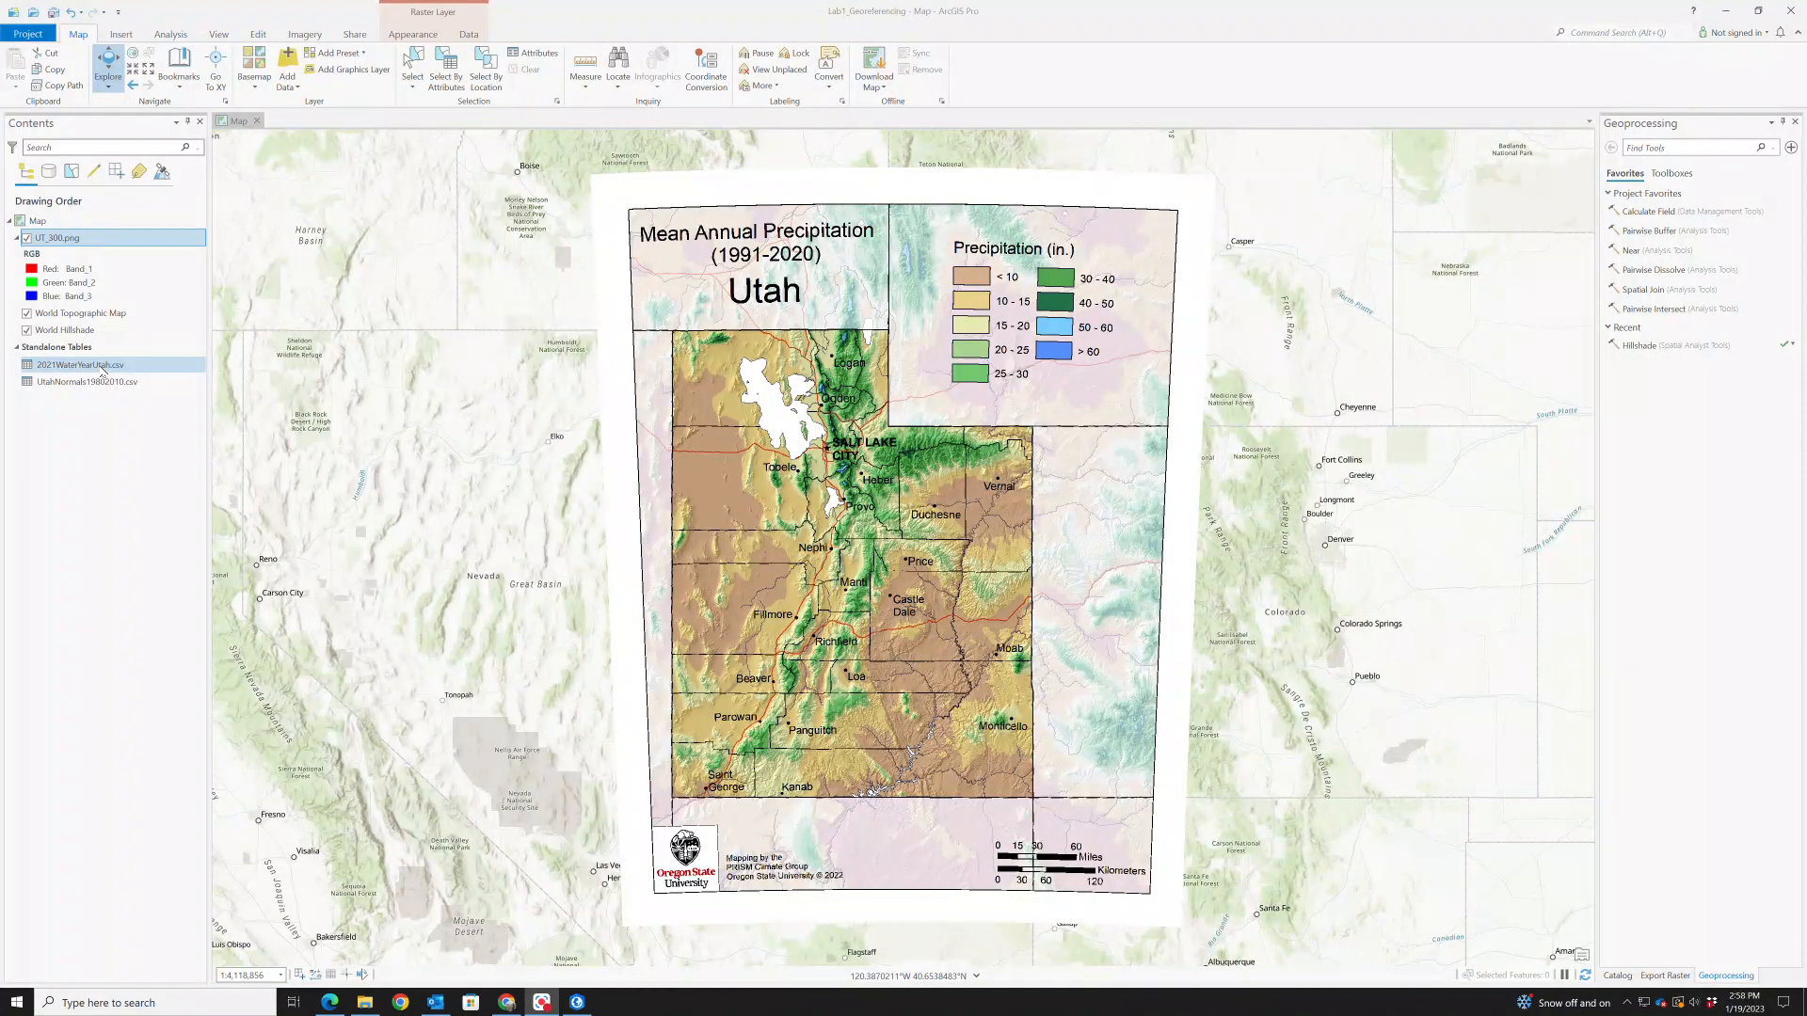
click(105, 384)
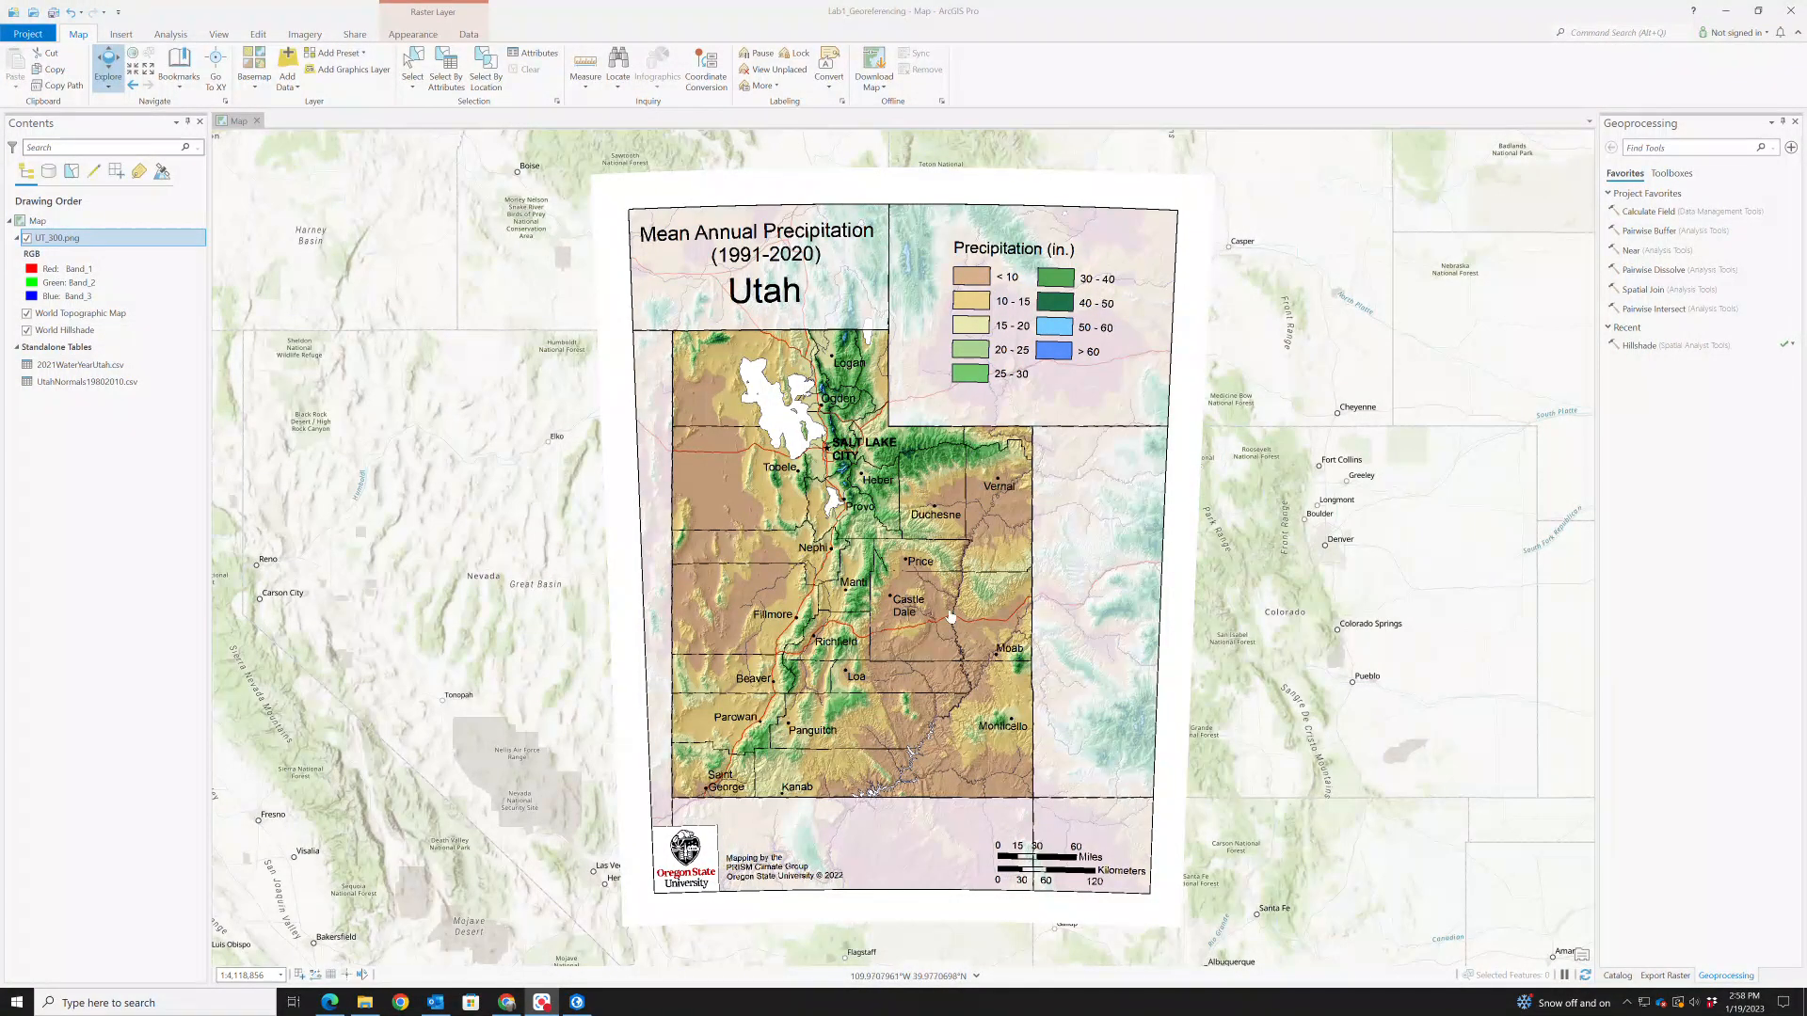
click(27, 238)
click(28, 239)
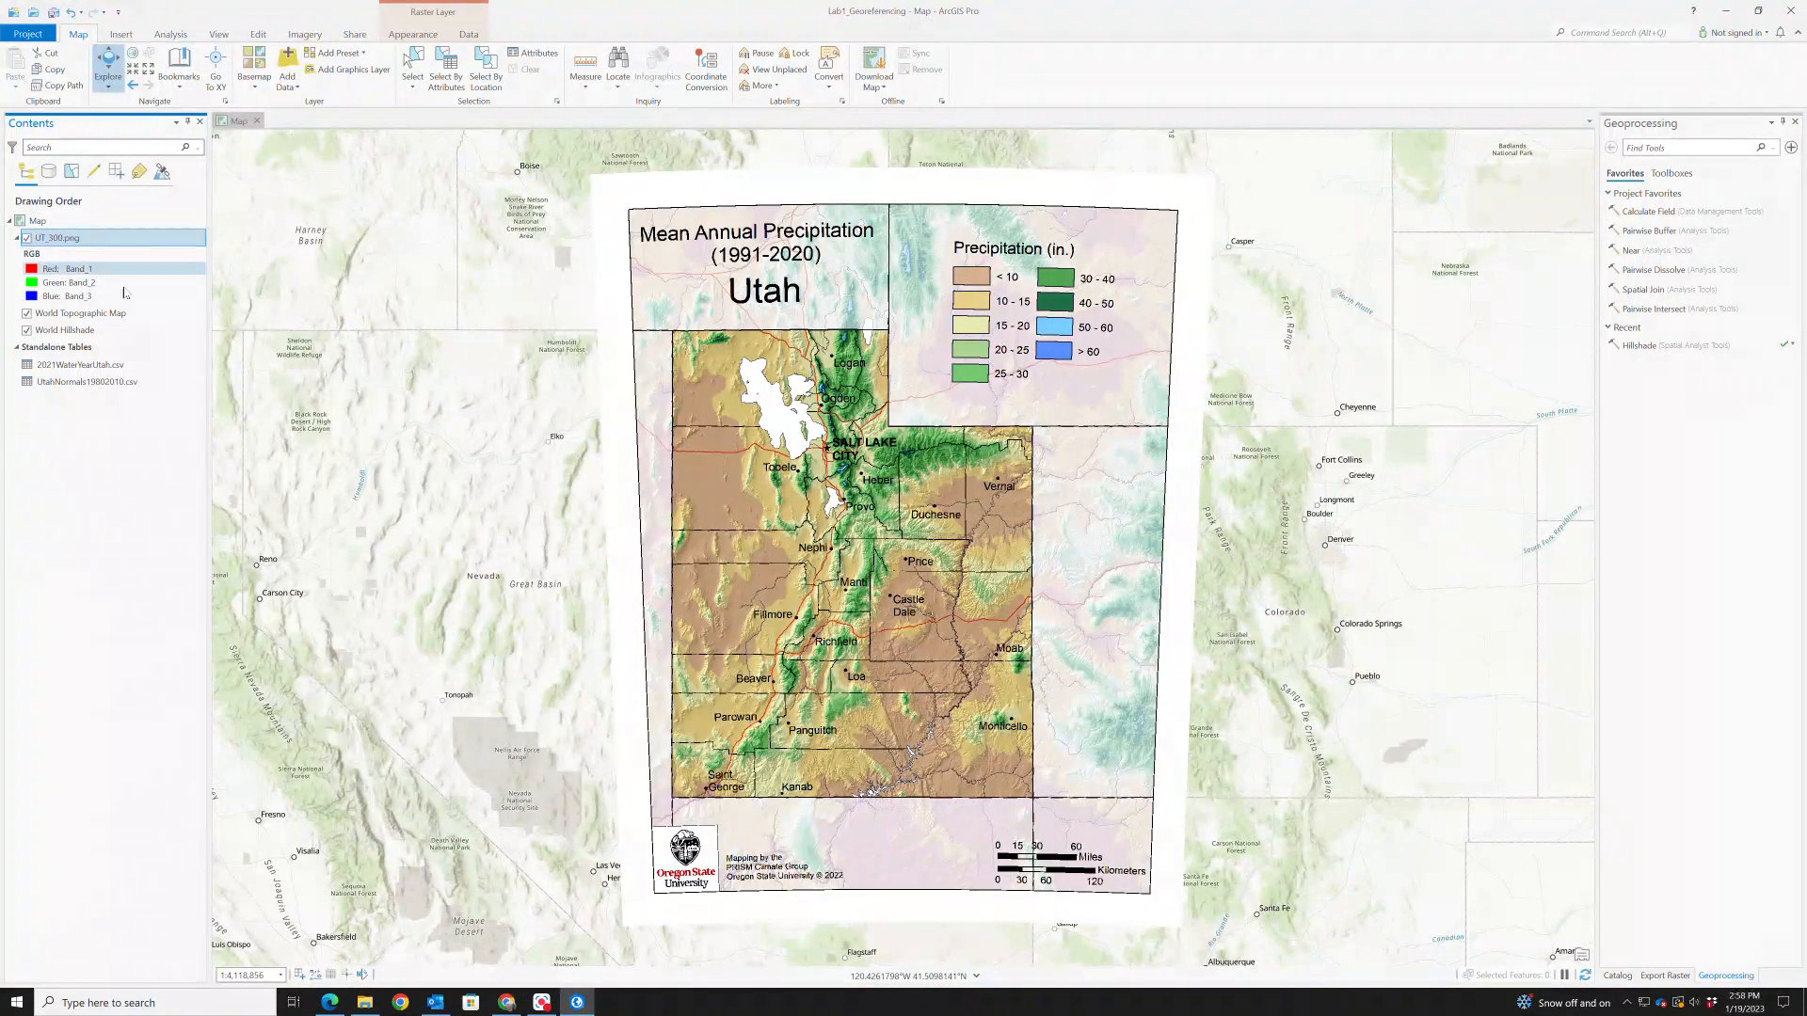
Open the 2021WaterYearUtah.csv standalone table to examine its station, coordinate, date and precipitation fields
right_click(90, 370)
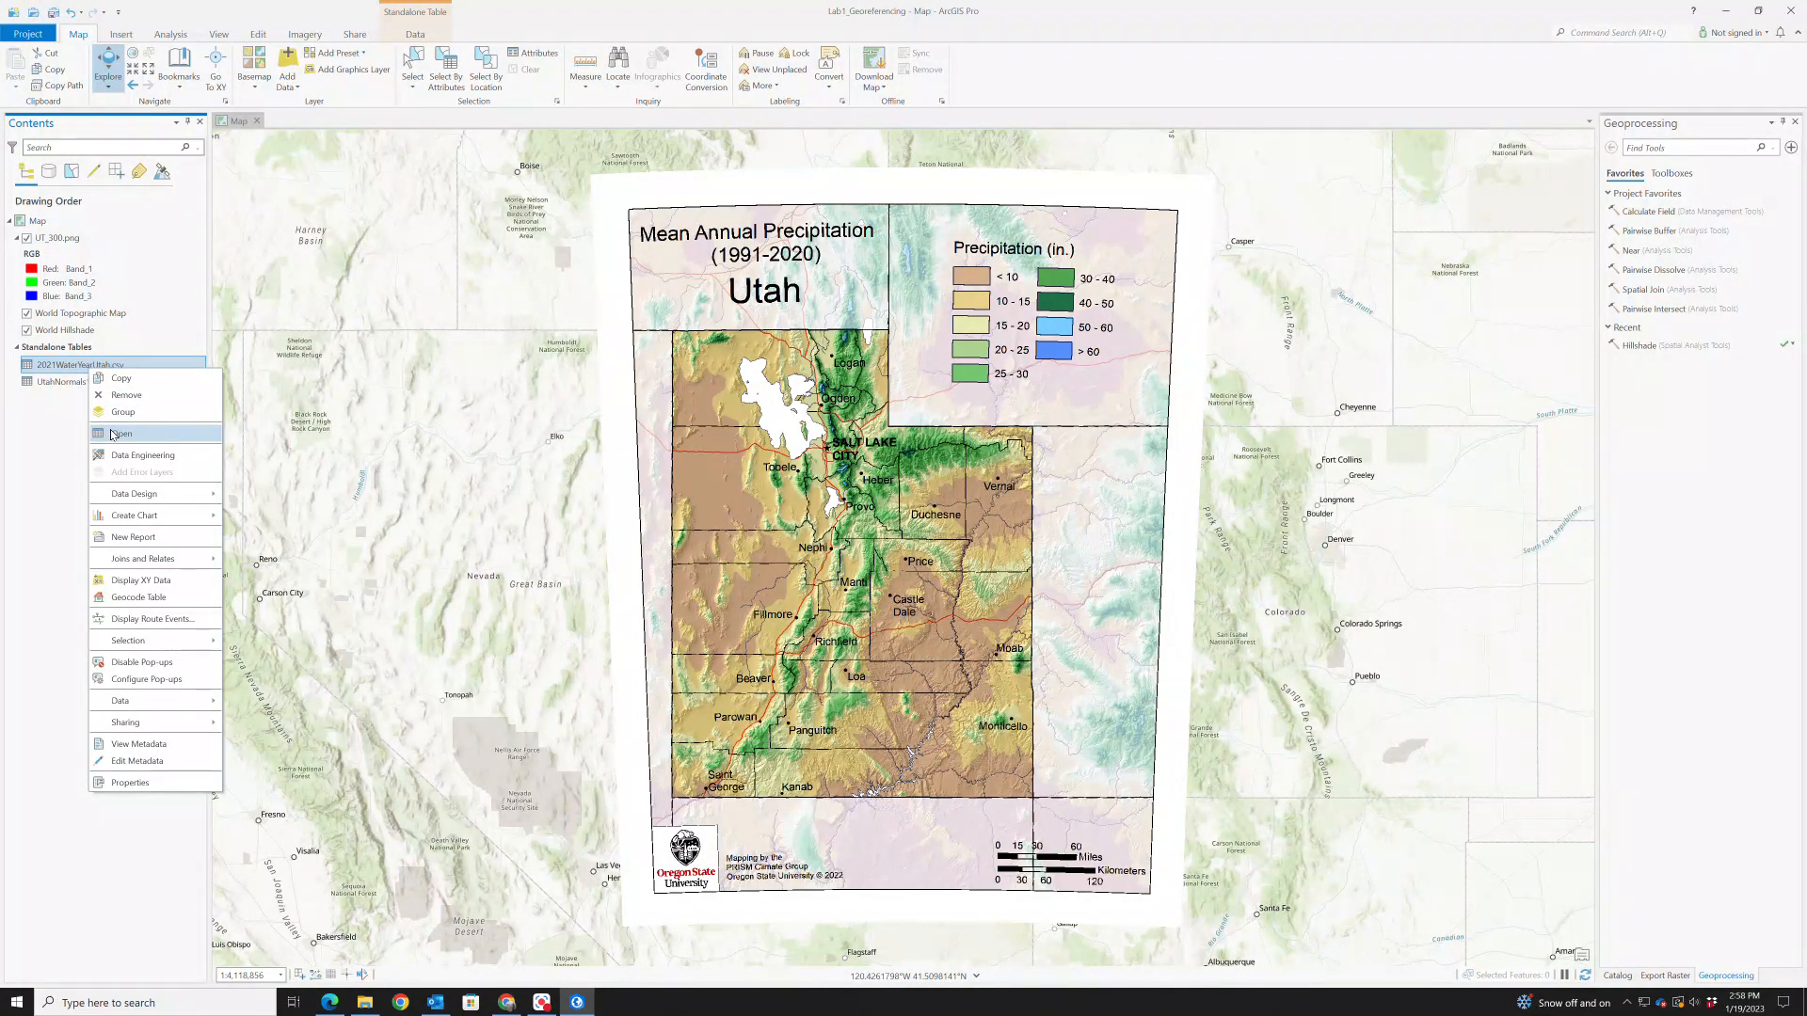
click(113, 434)
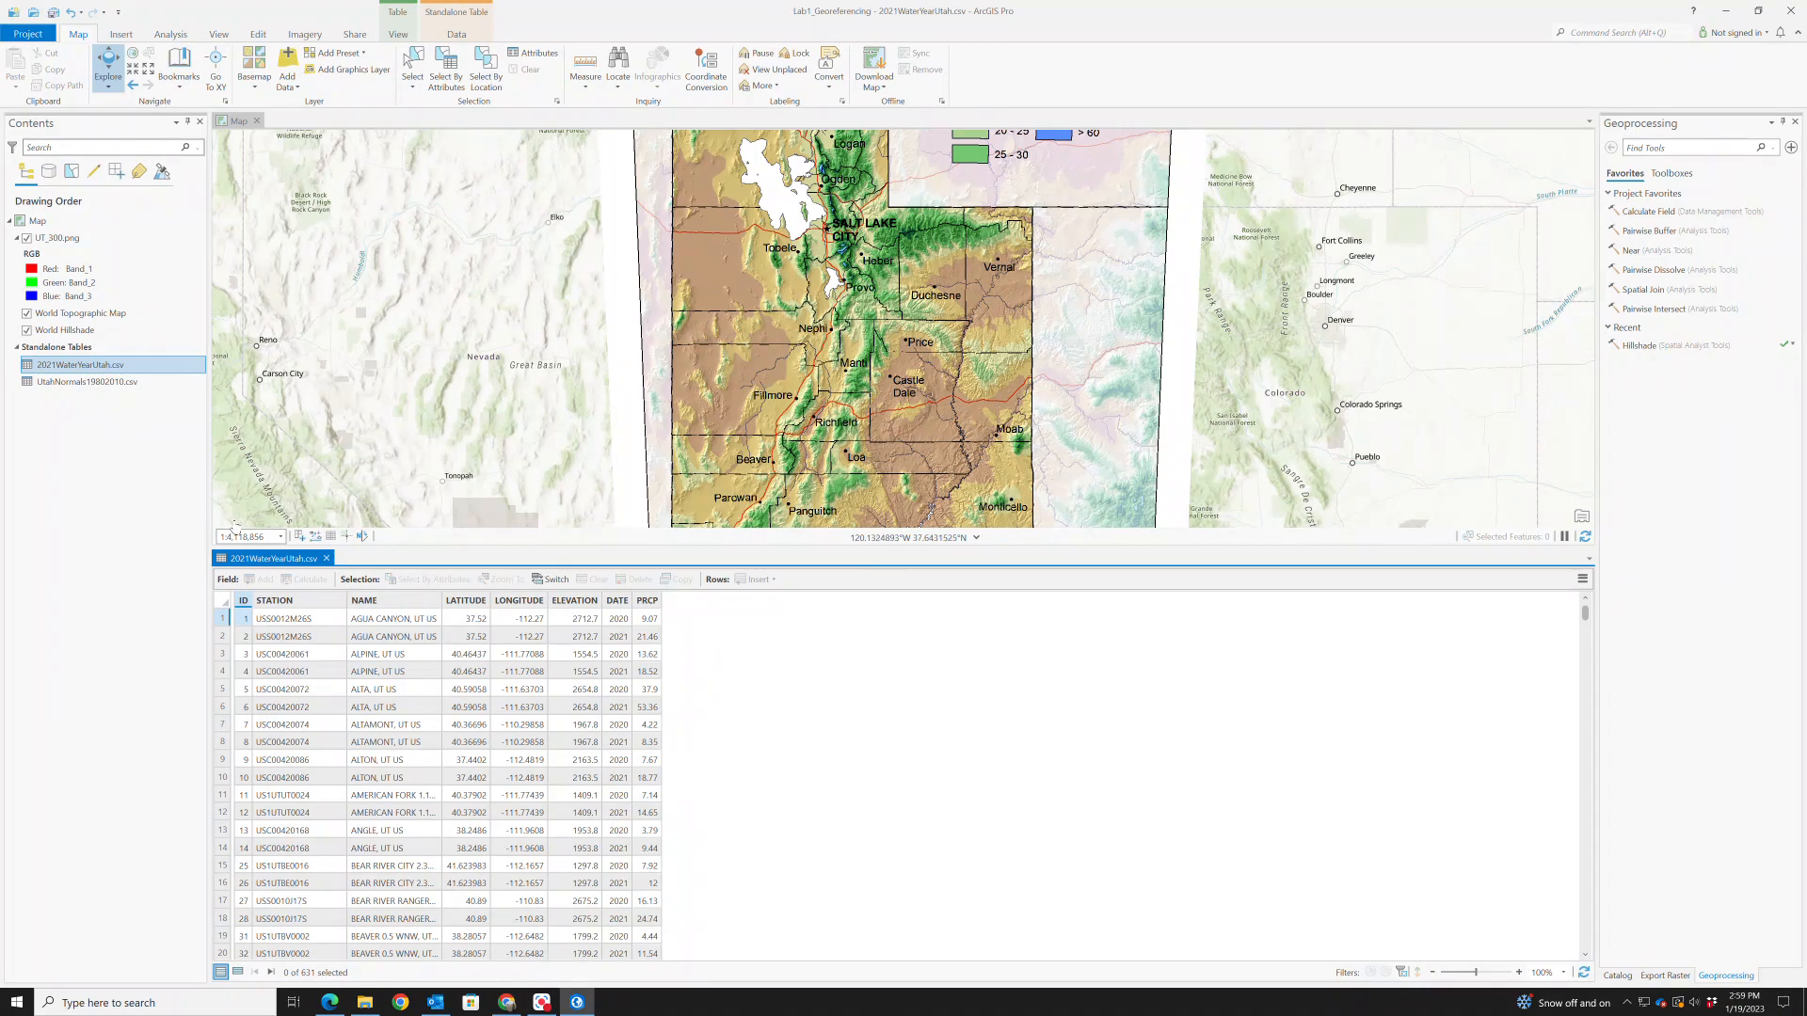
Start Display XY Data for the 2021WaterYearUtah.csv table and begin browsing for the output feature class location
right_click(56, 376)
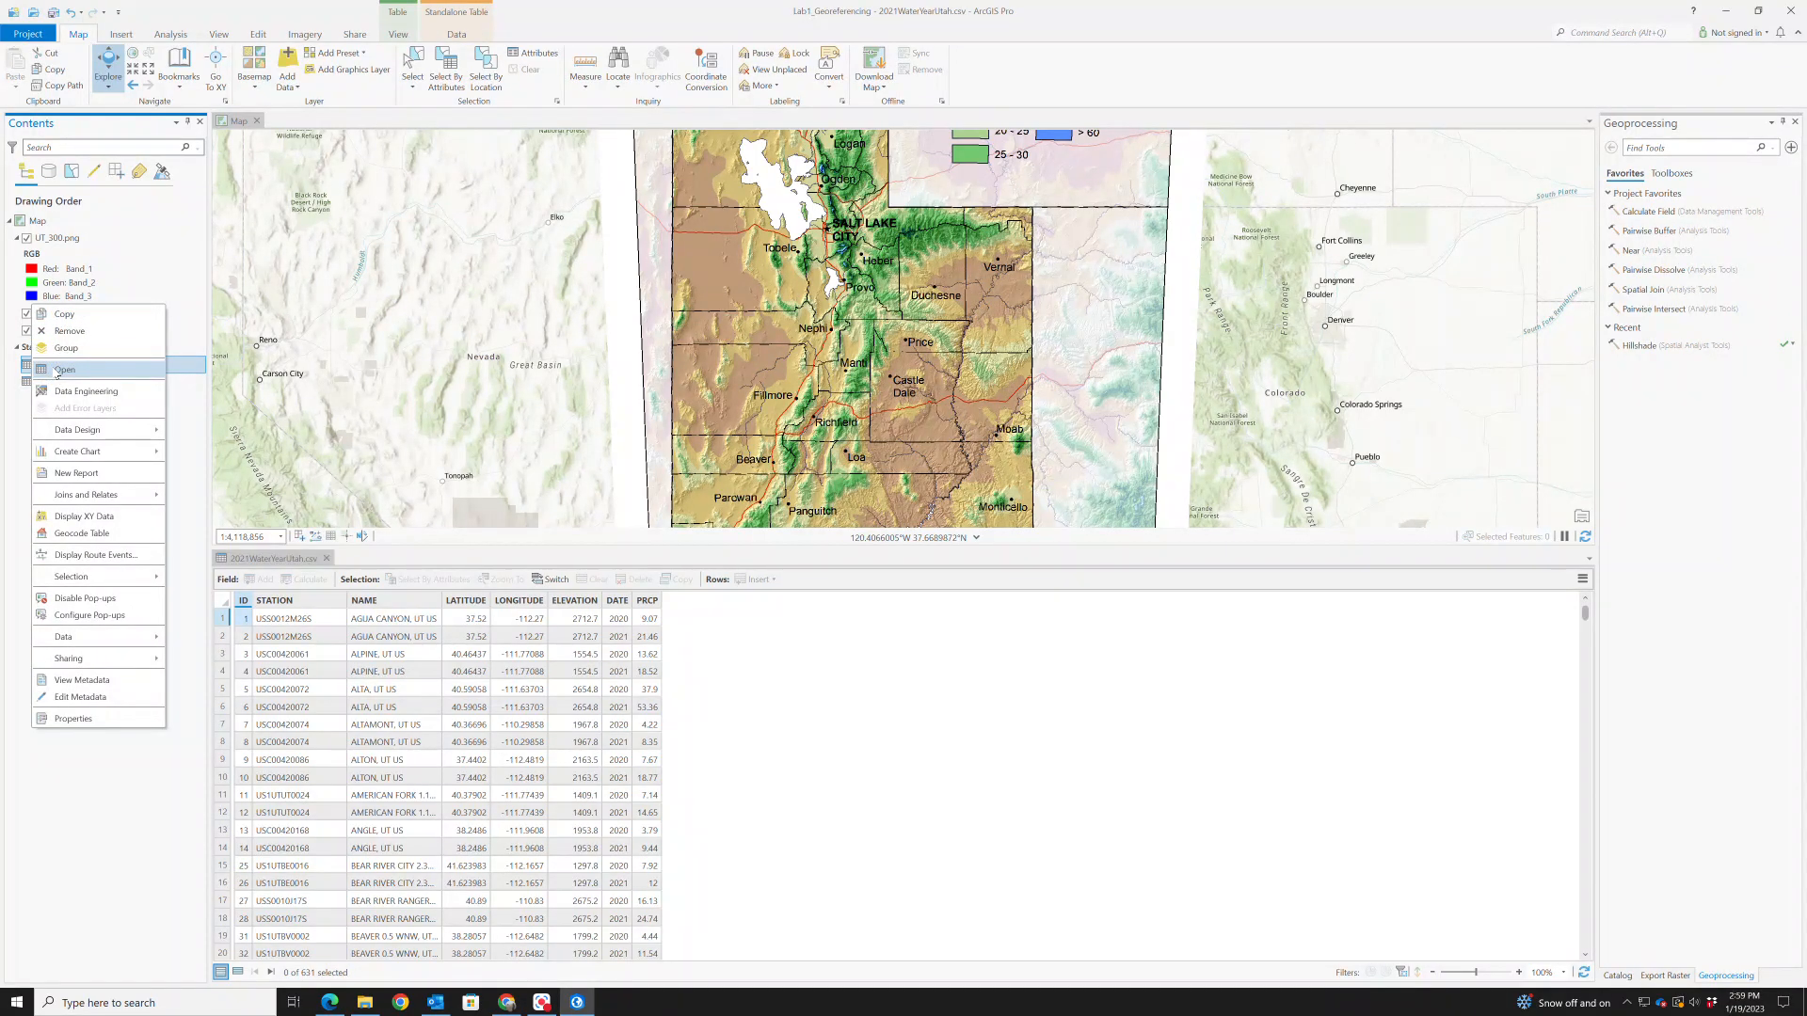
click(96, 518)
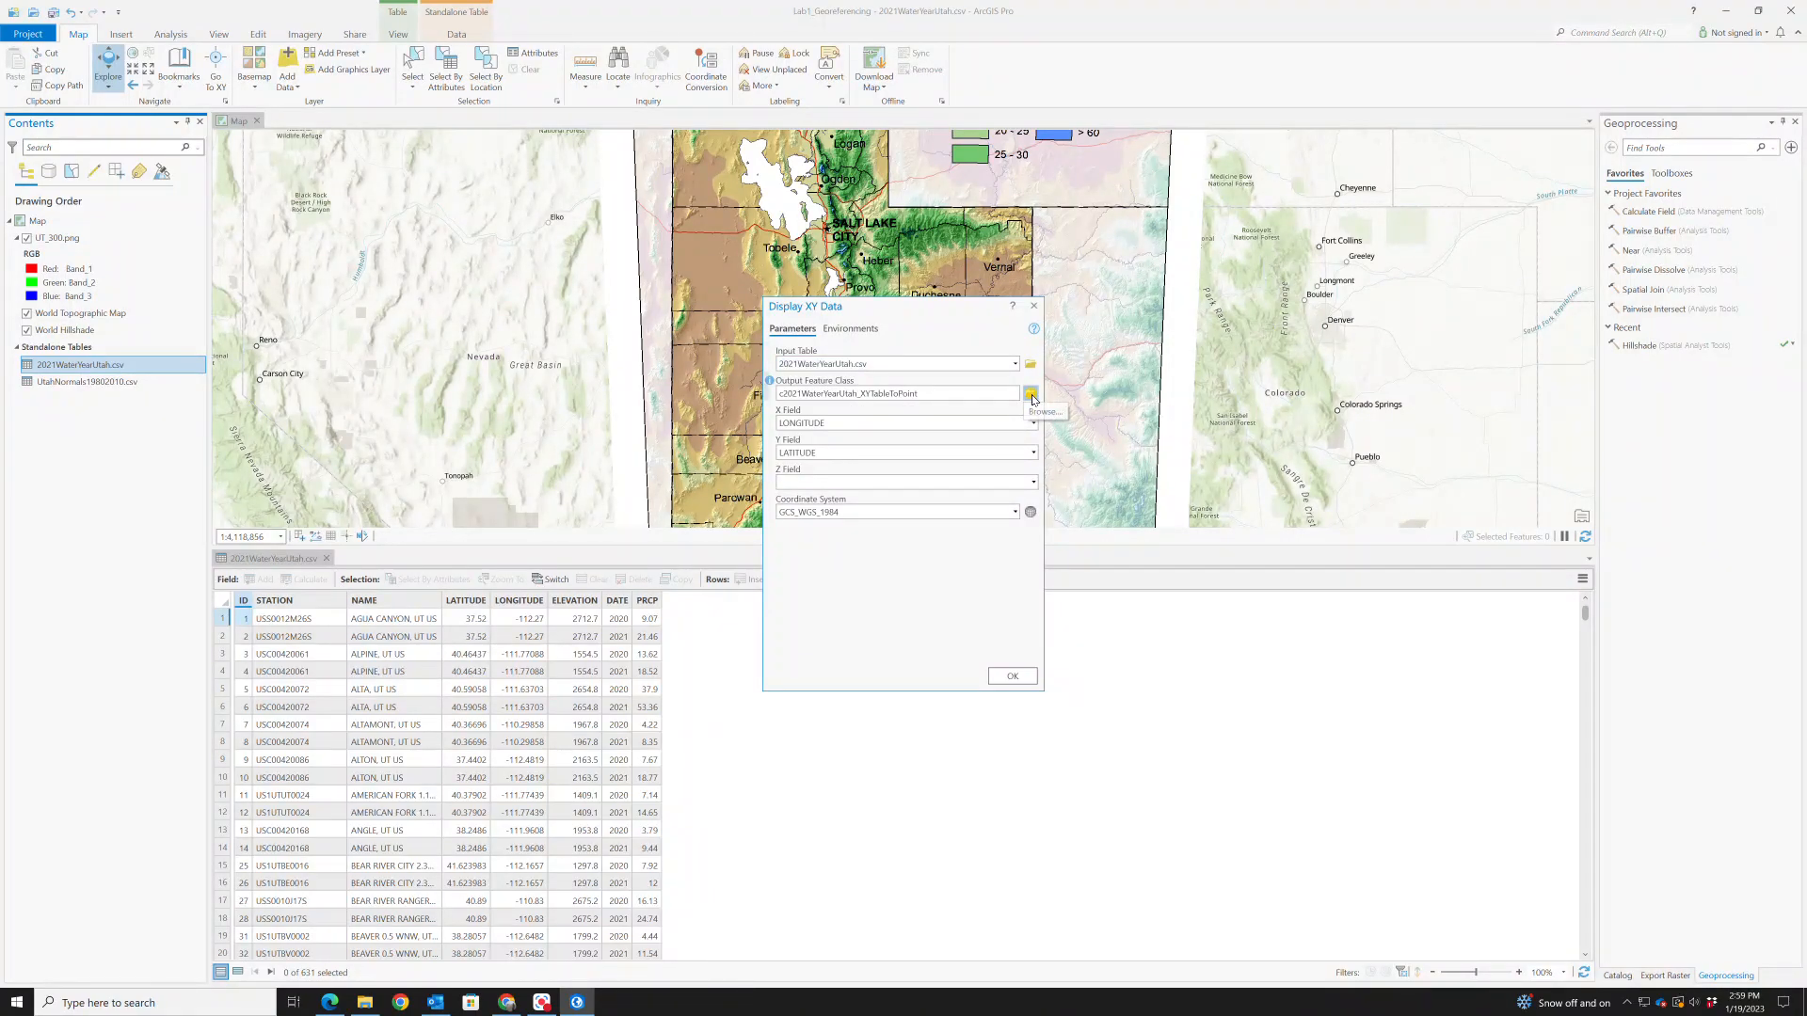
click(1031, 394)
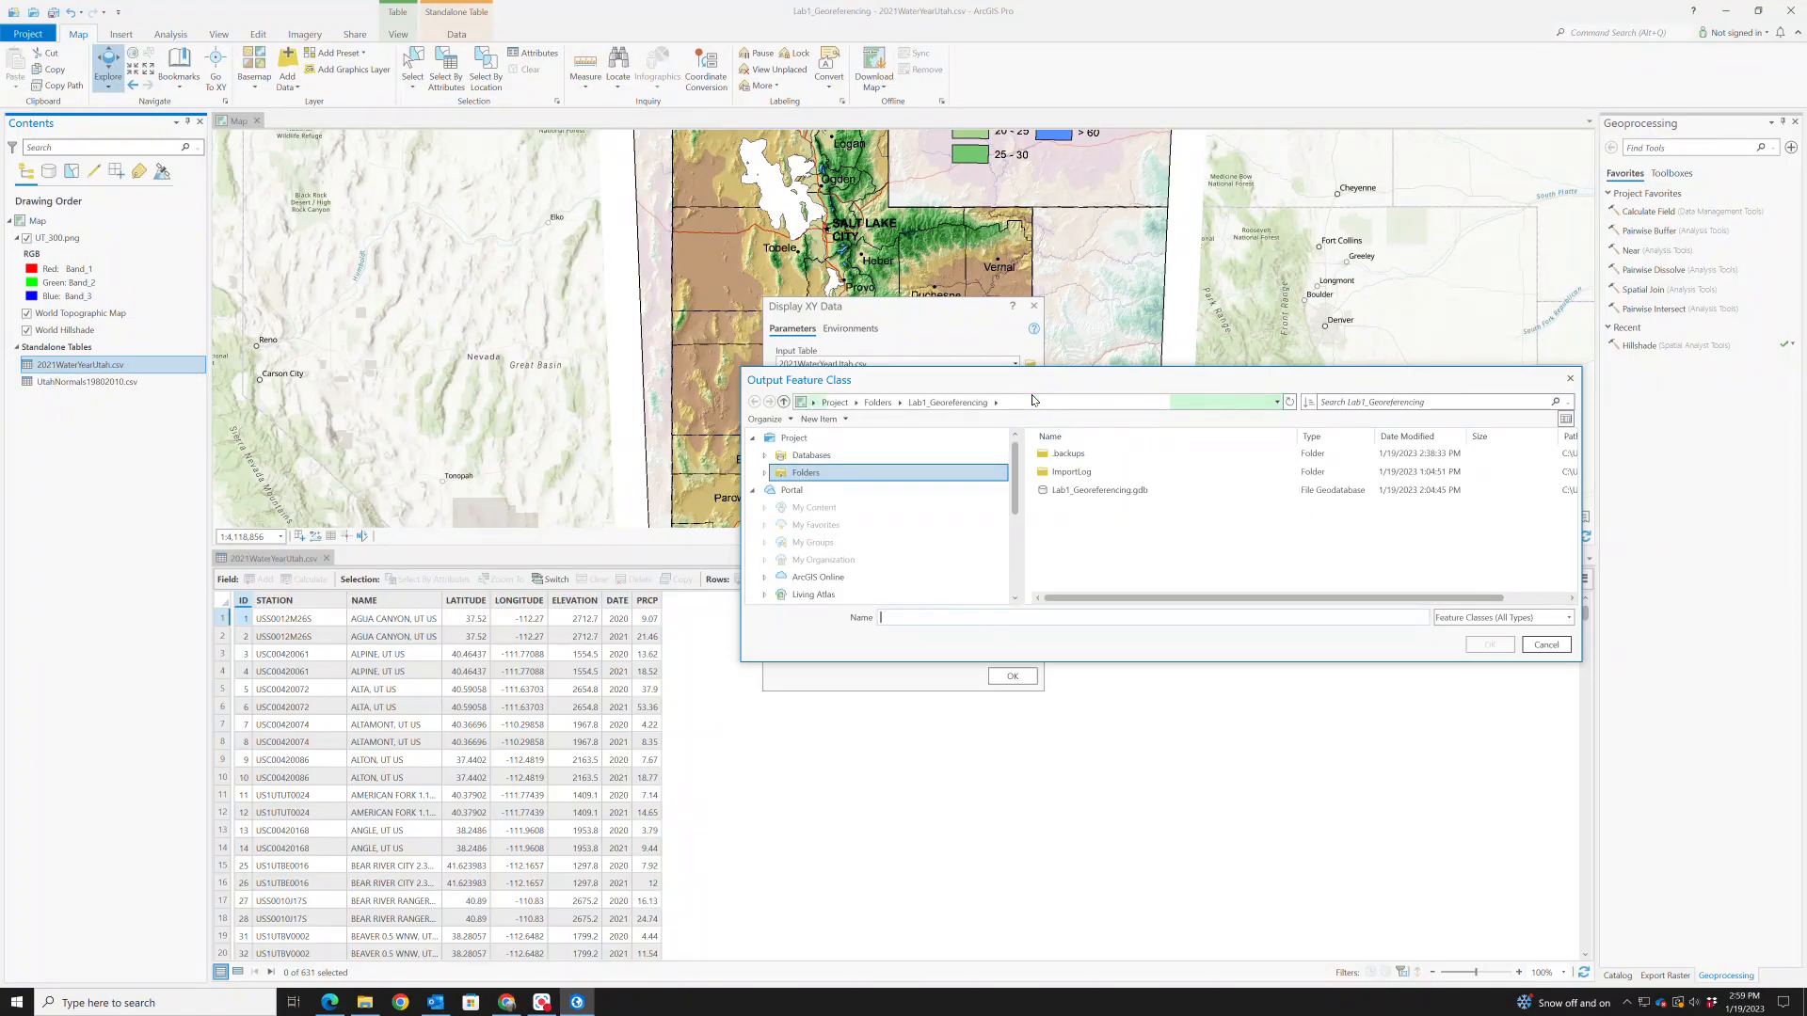
Set the output location to Lab1_Georeferencing.gdb, inside the Lab1_Georeferencing project folder under Documents, Lab1_GEOG3650
click(1107, 491)
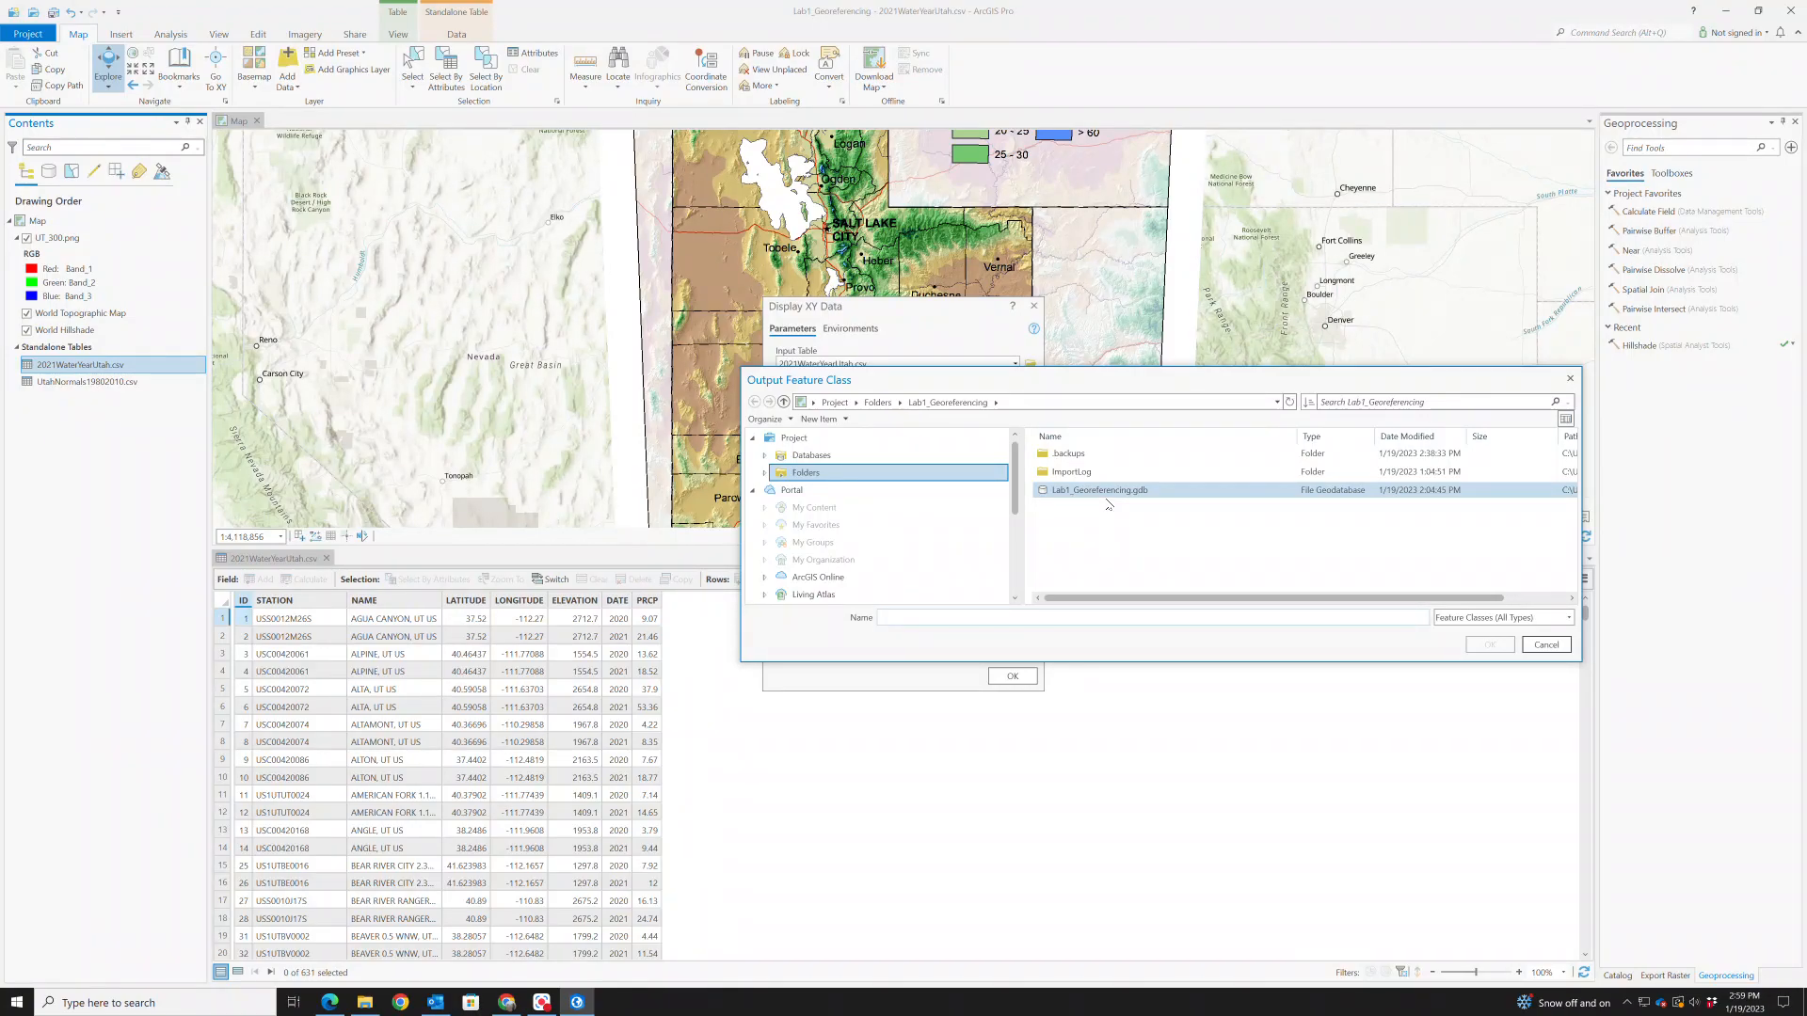
click(1104, 506)
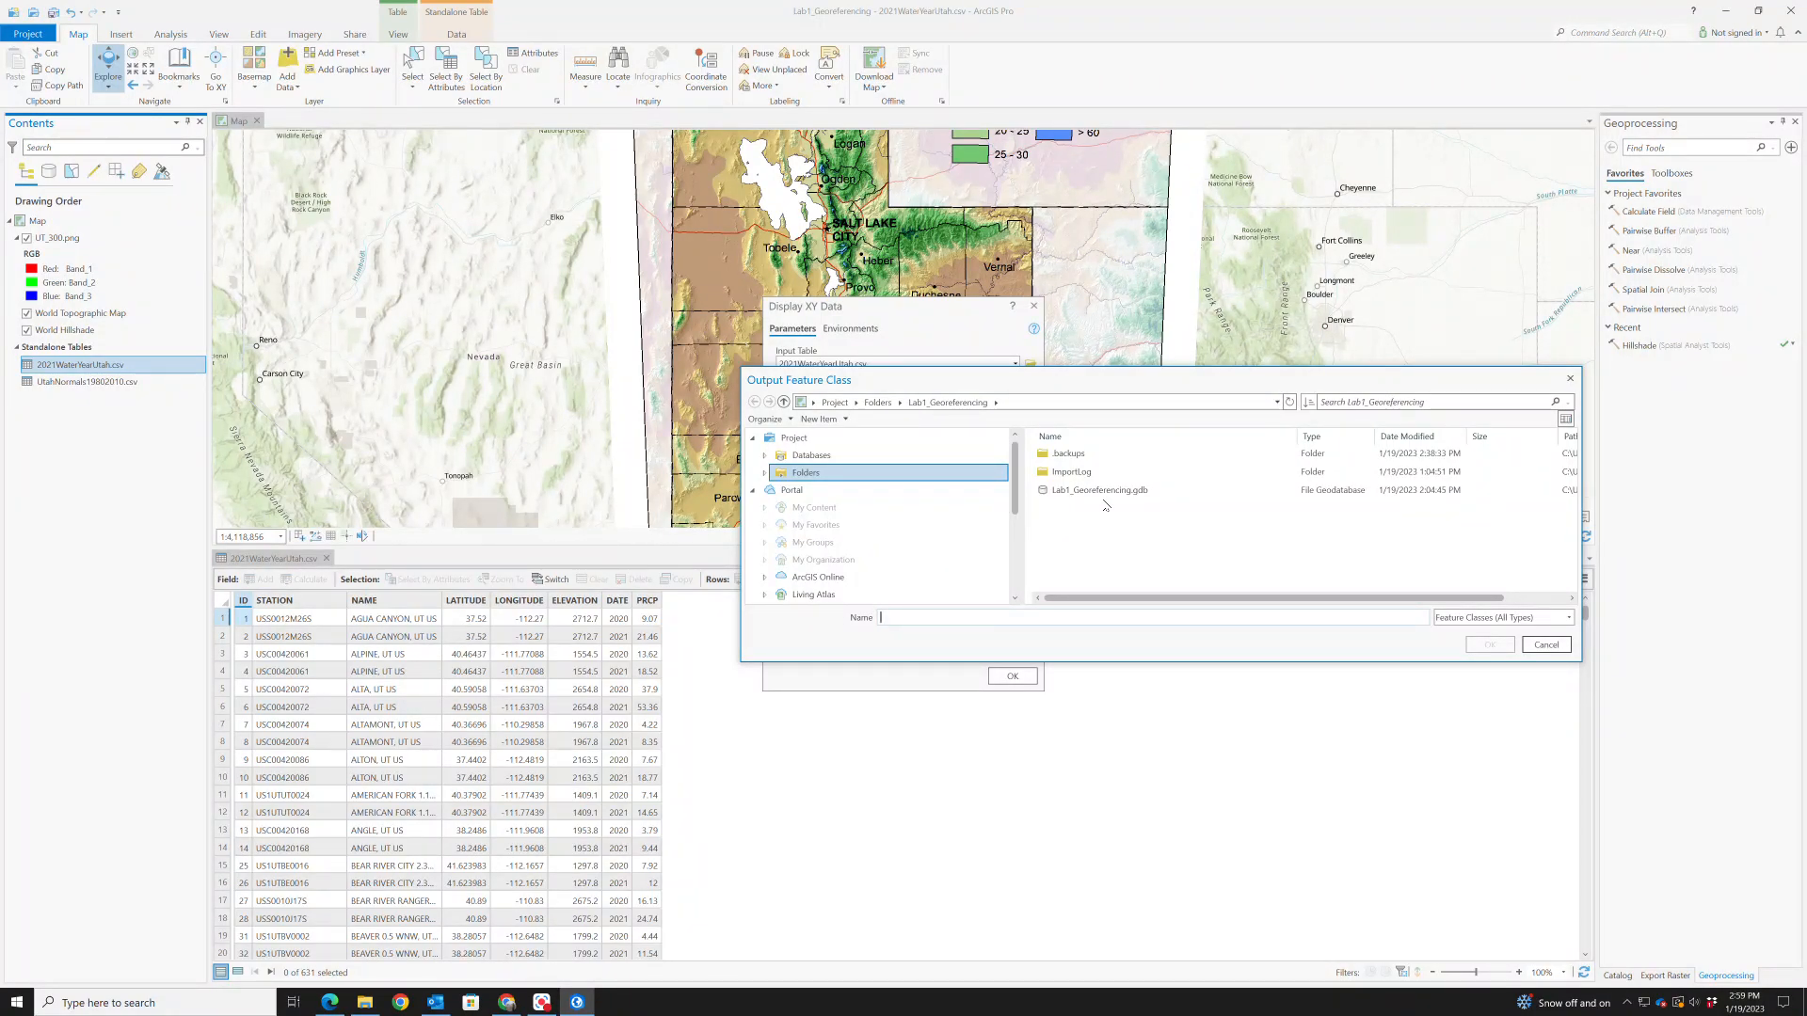
click(882, 403)
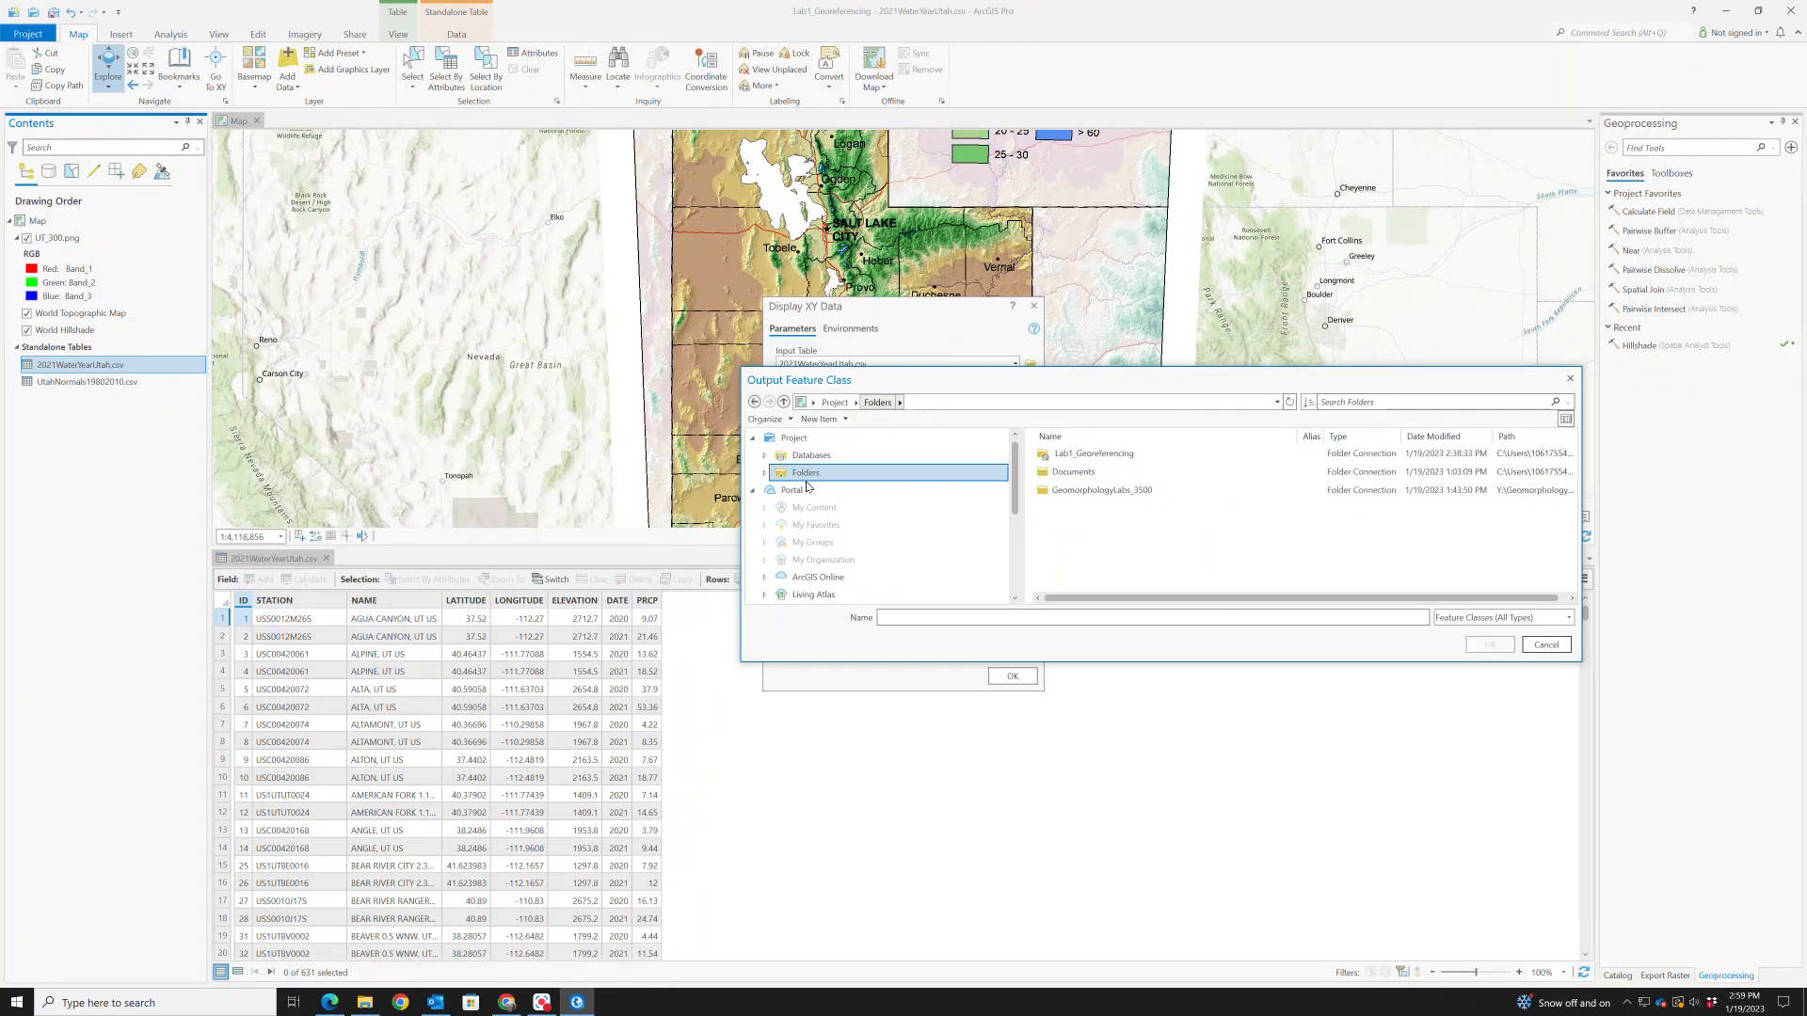
click(764, 472)
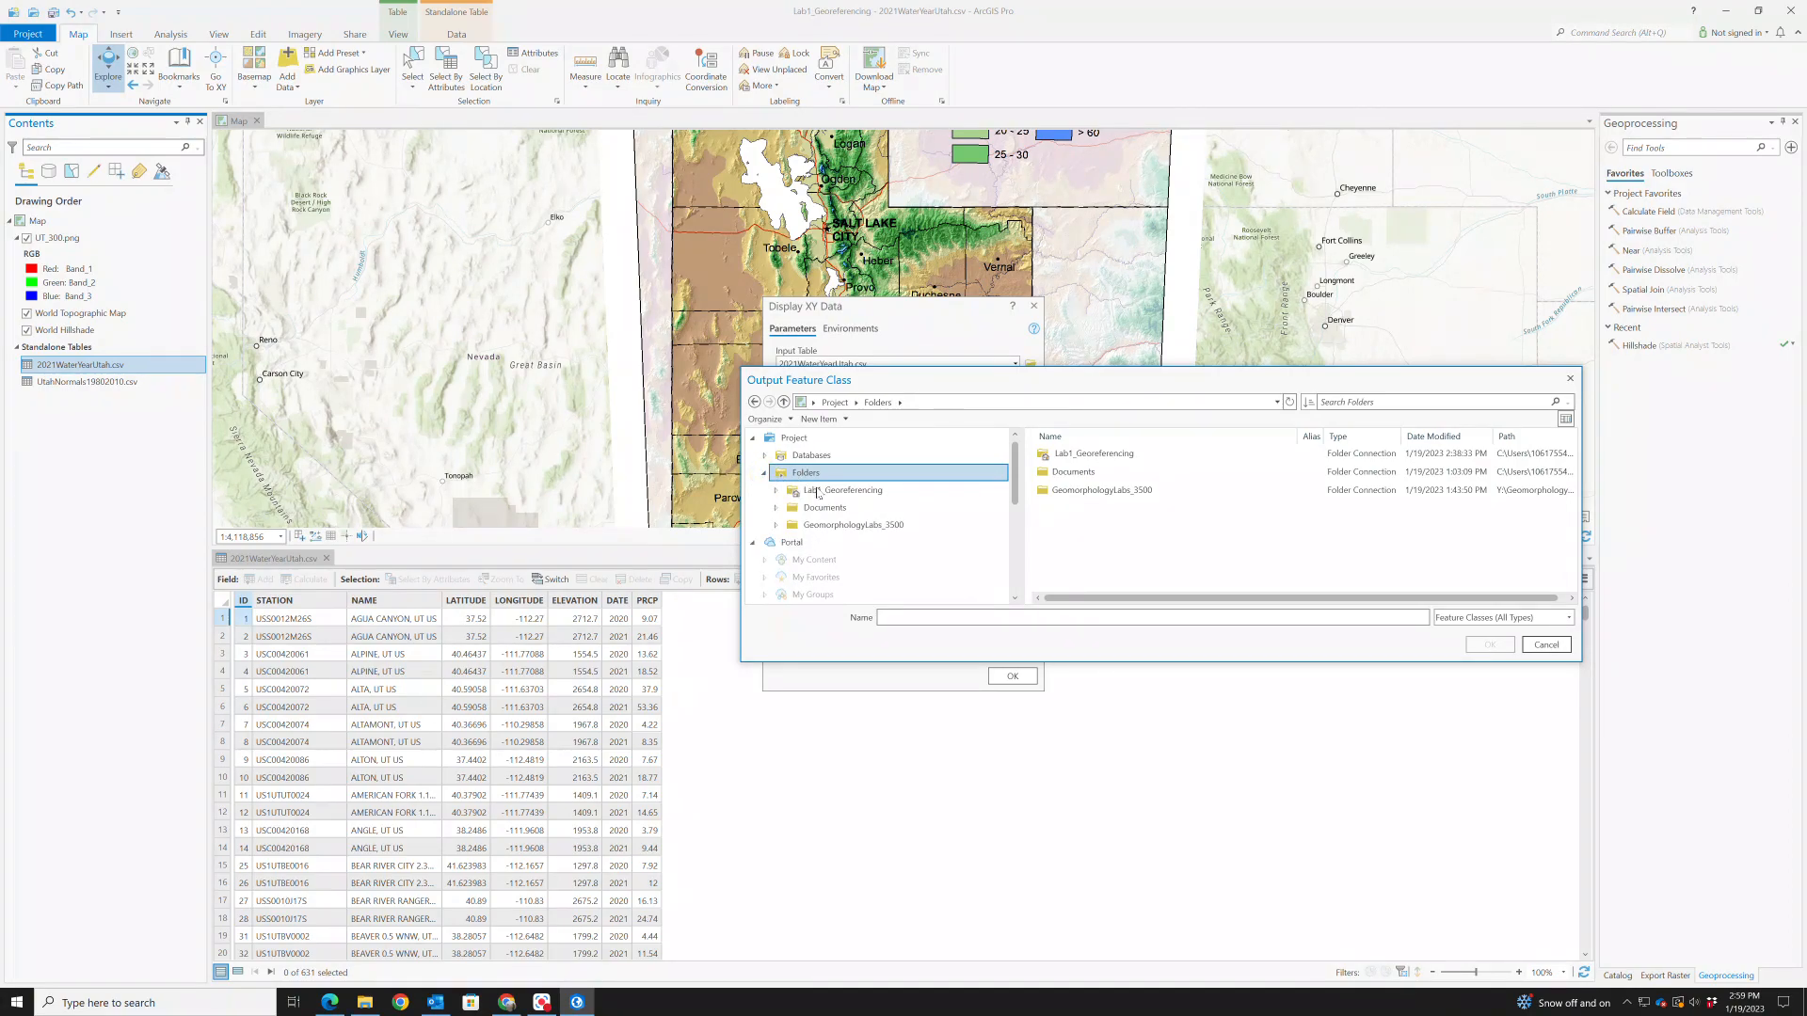
click(839, 509)
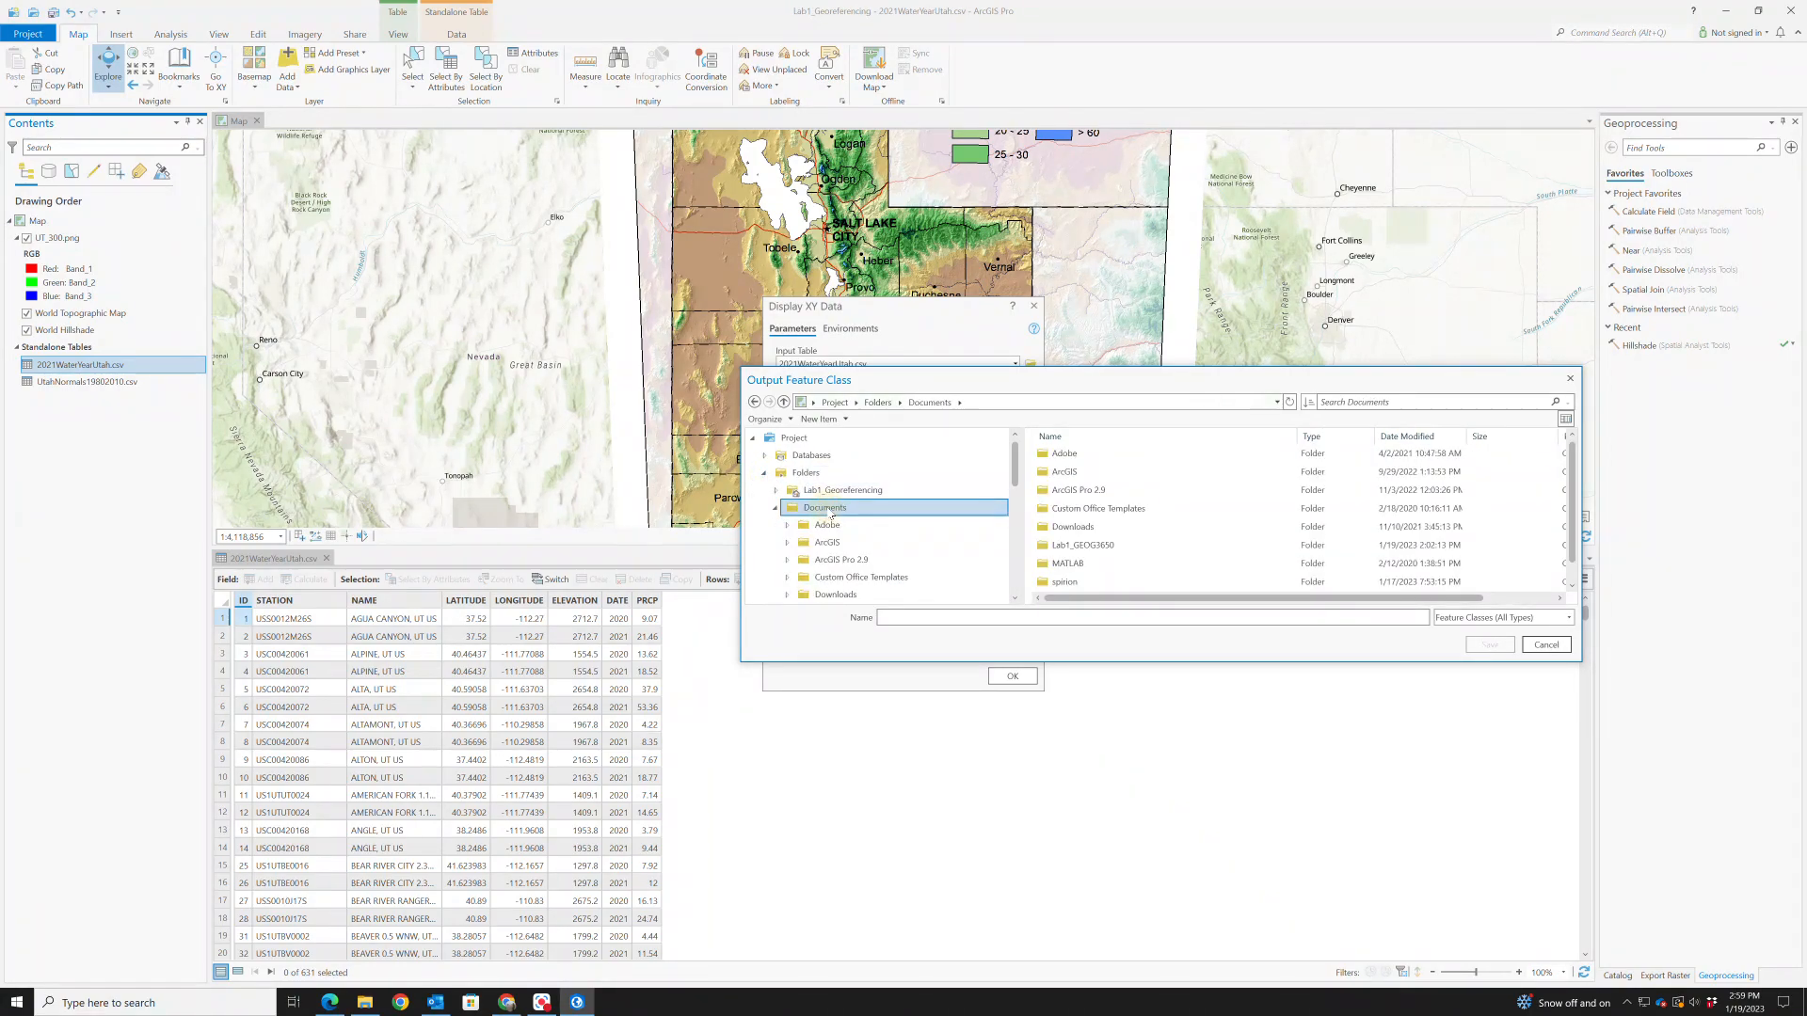
click(1079, 553)
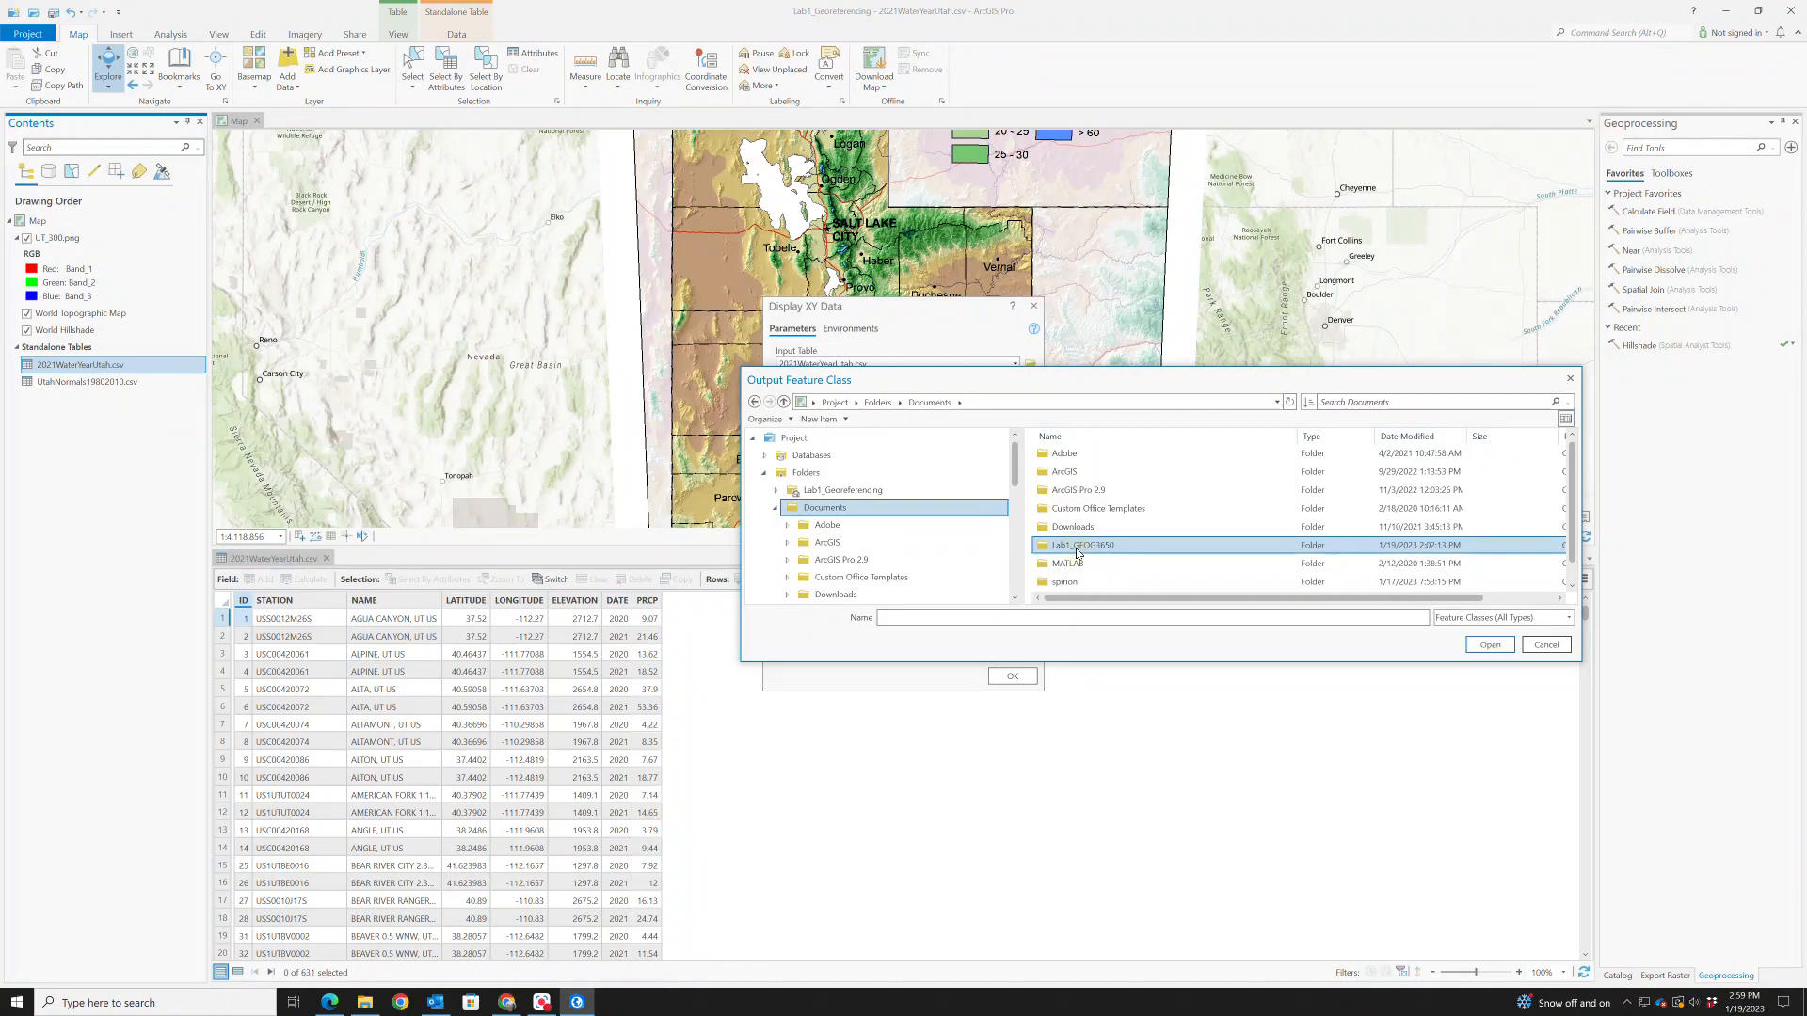
double_click(1079, 553)
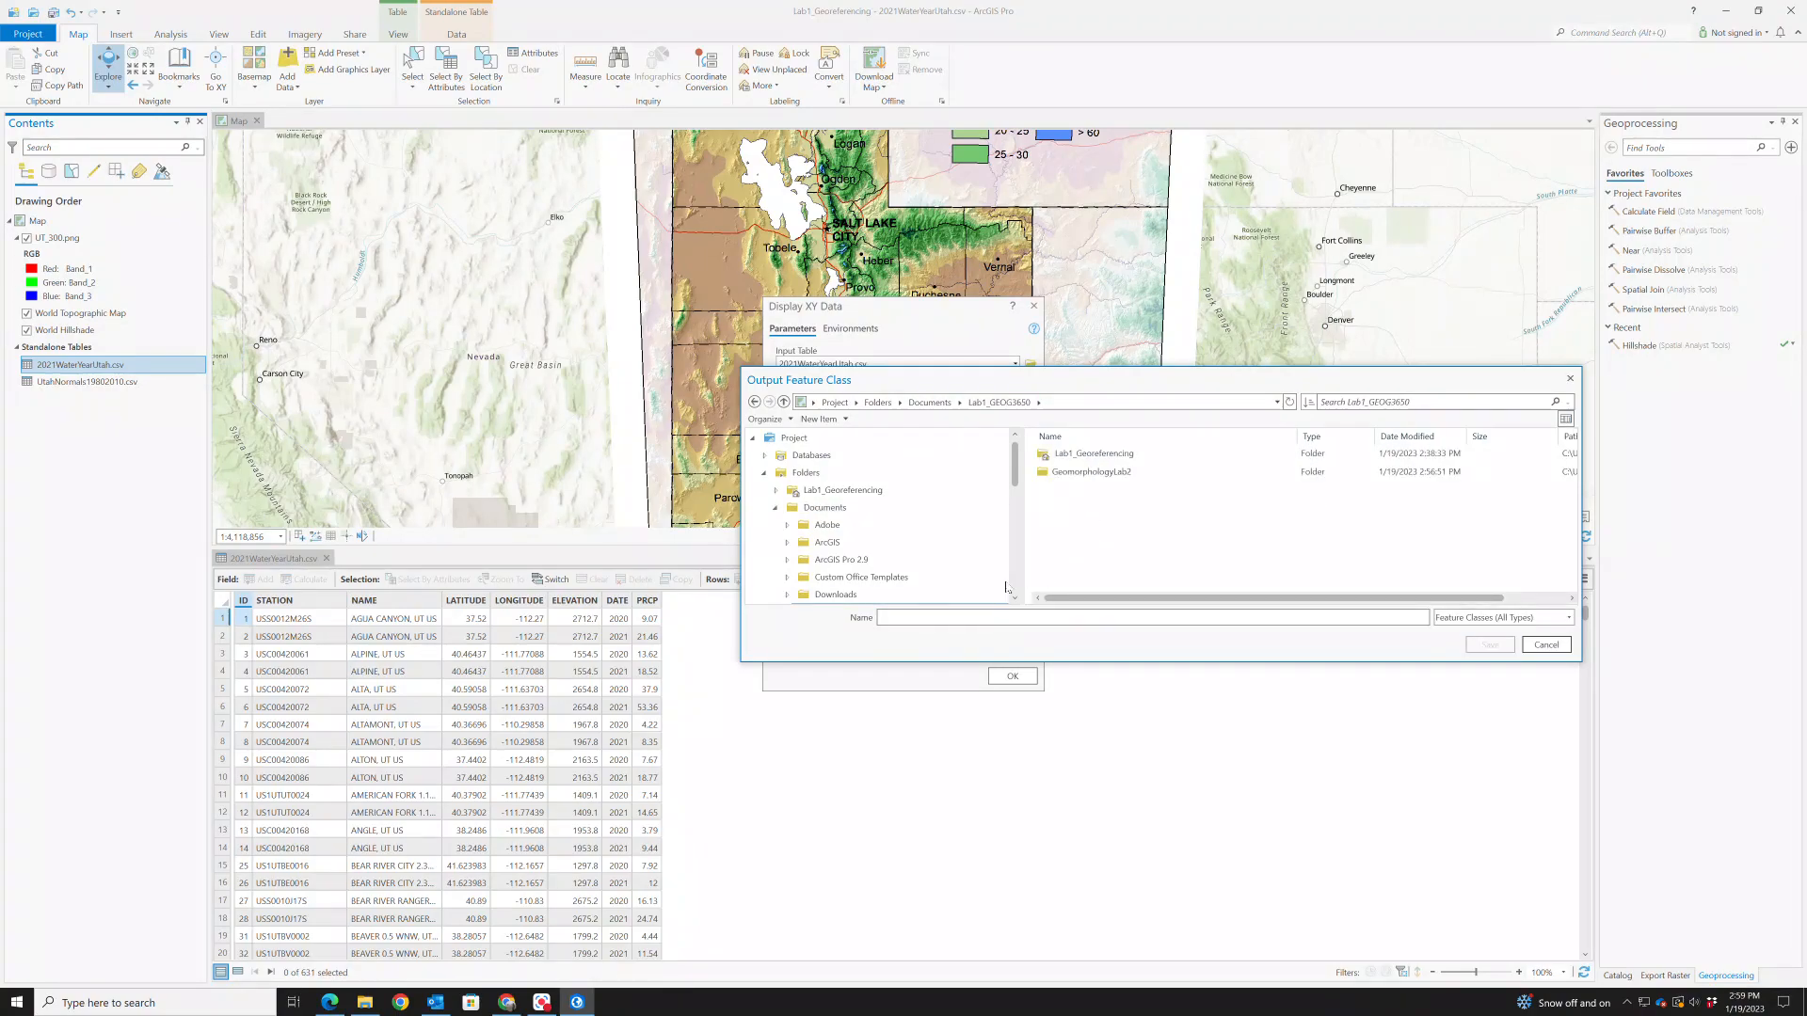
click(923, 617)
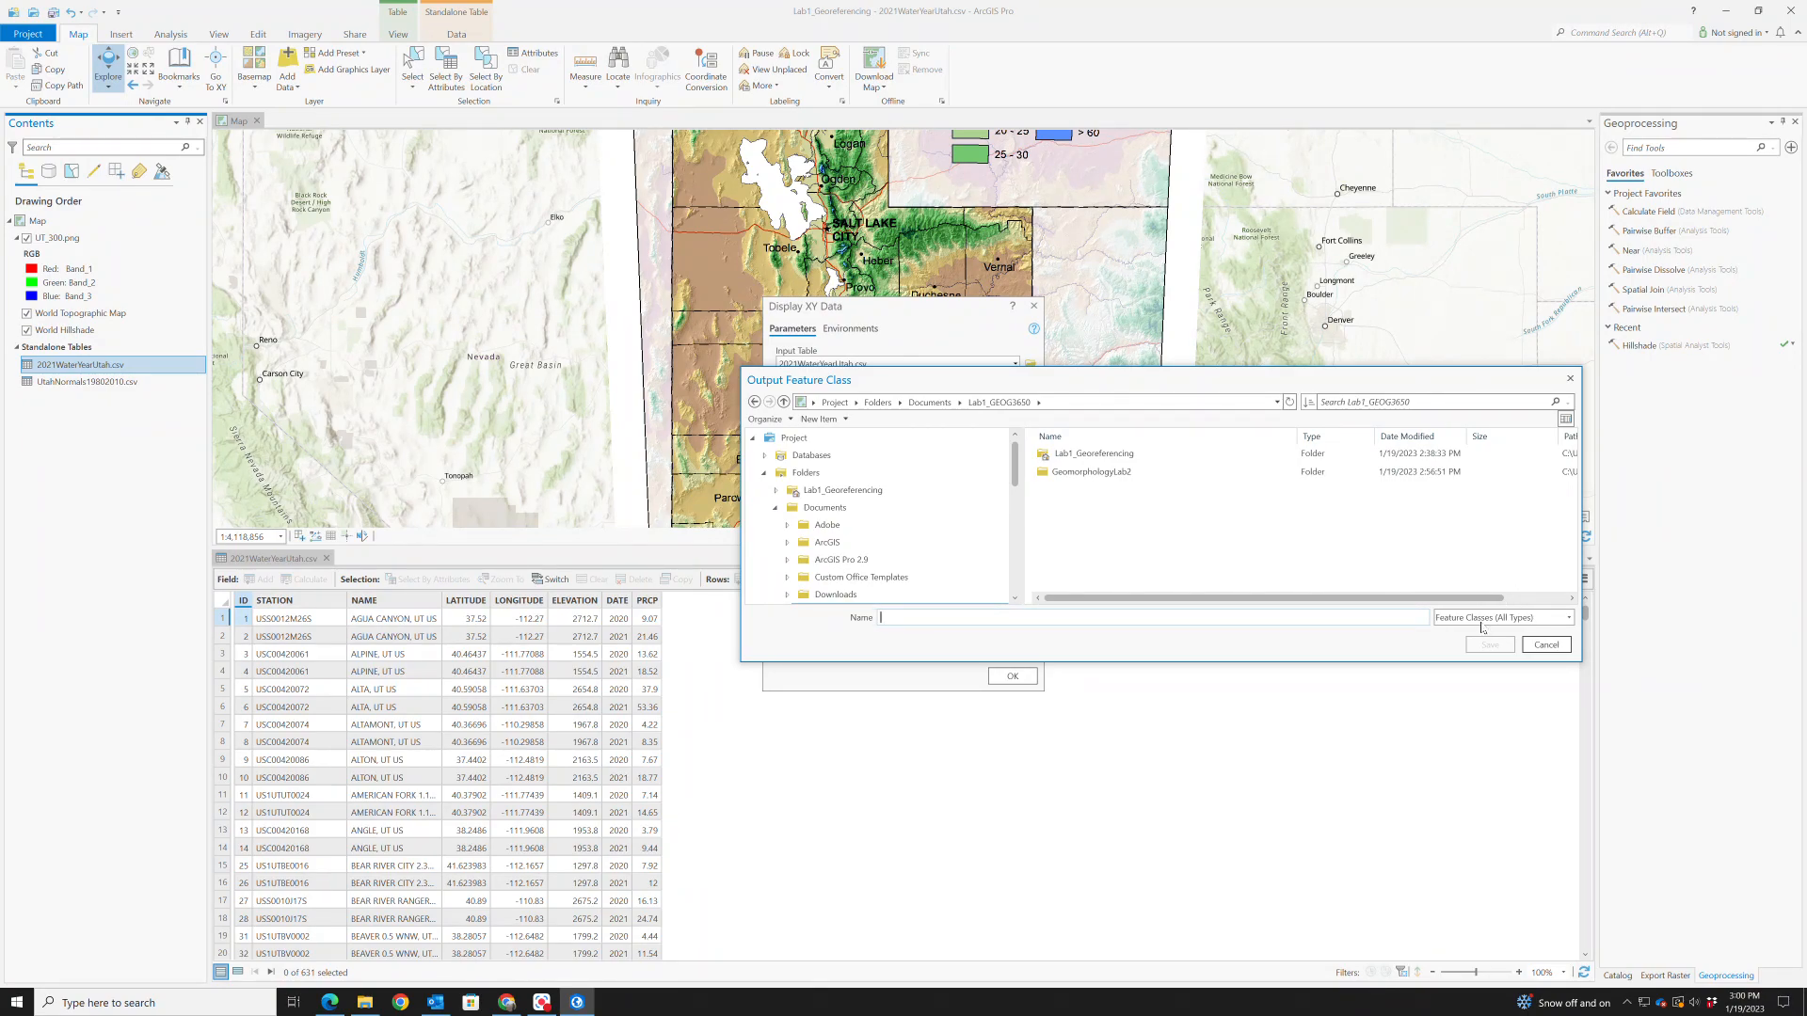
double_click(1063, 453)
click(1070, 492)
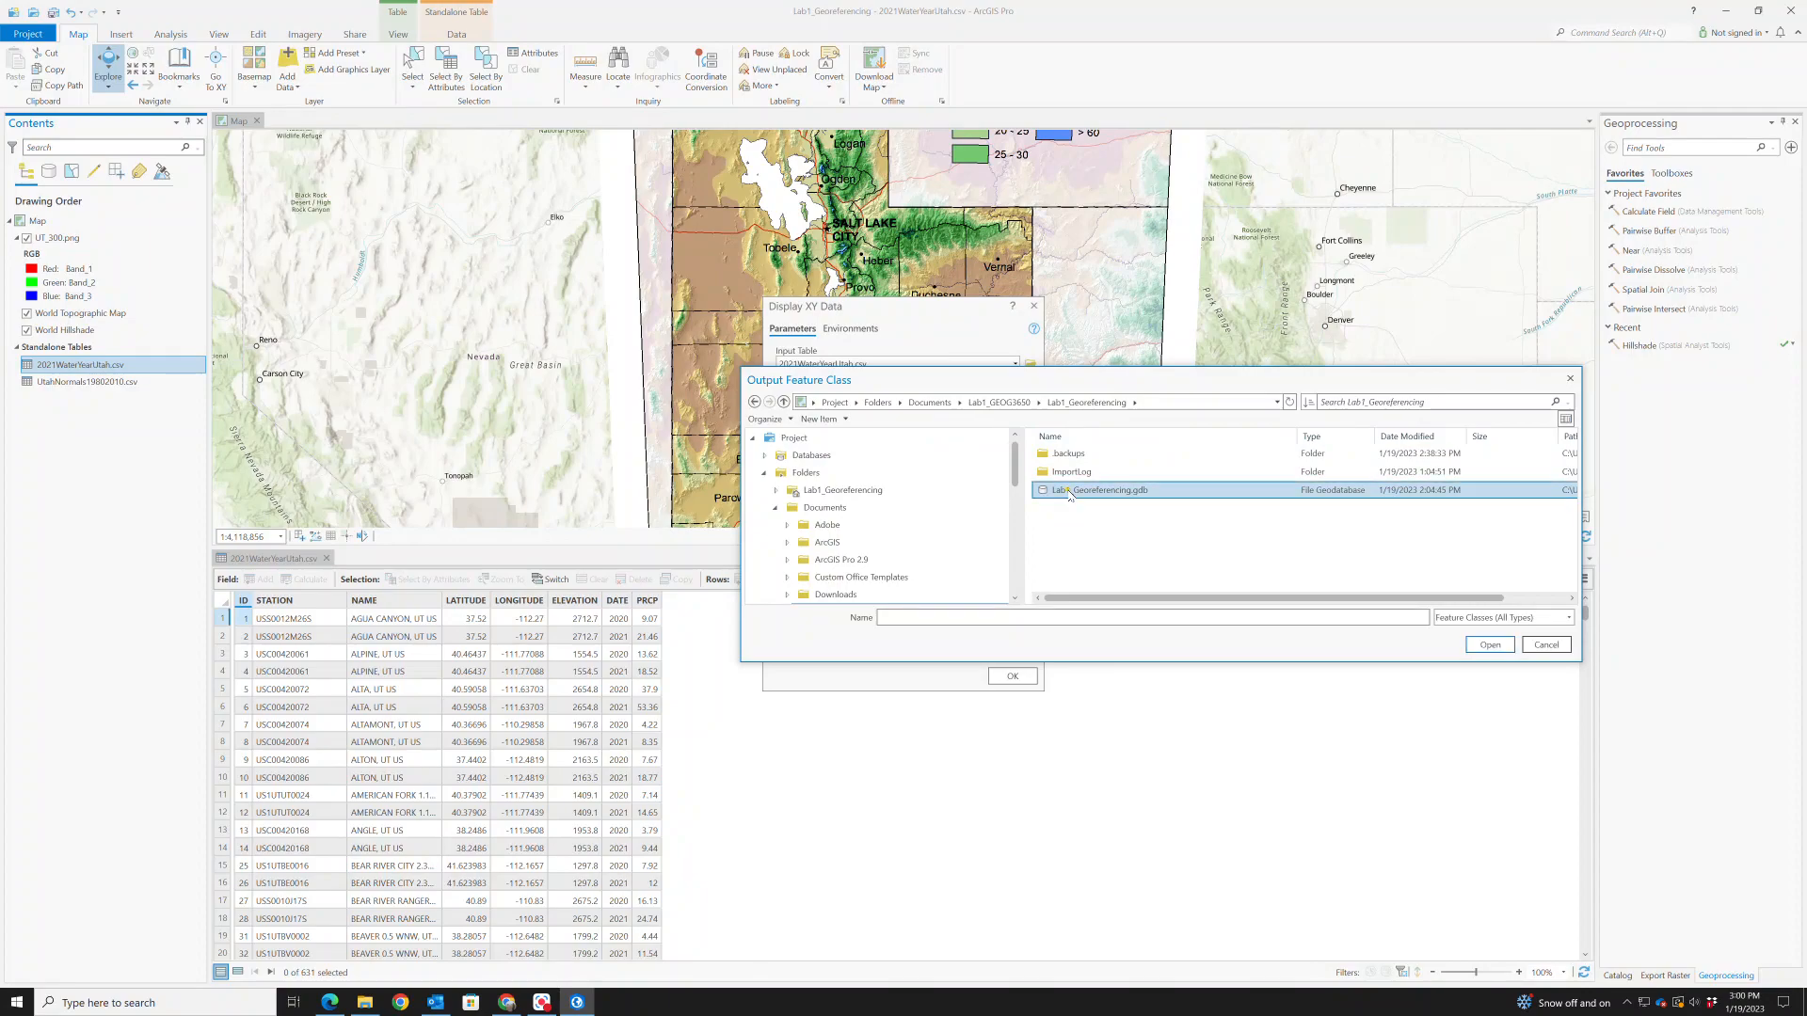
double_click(1070, 492)
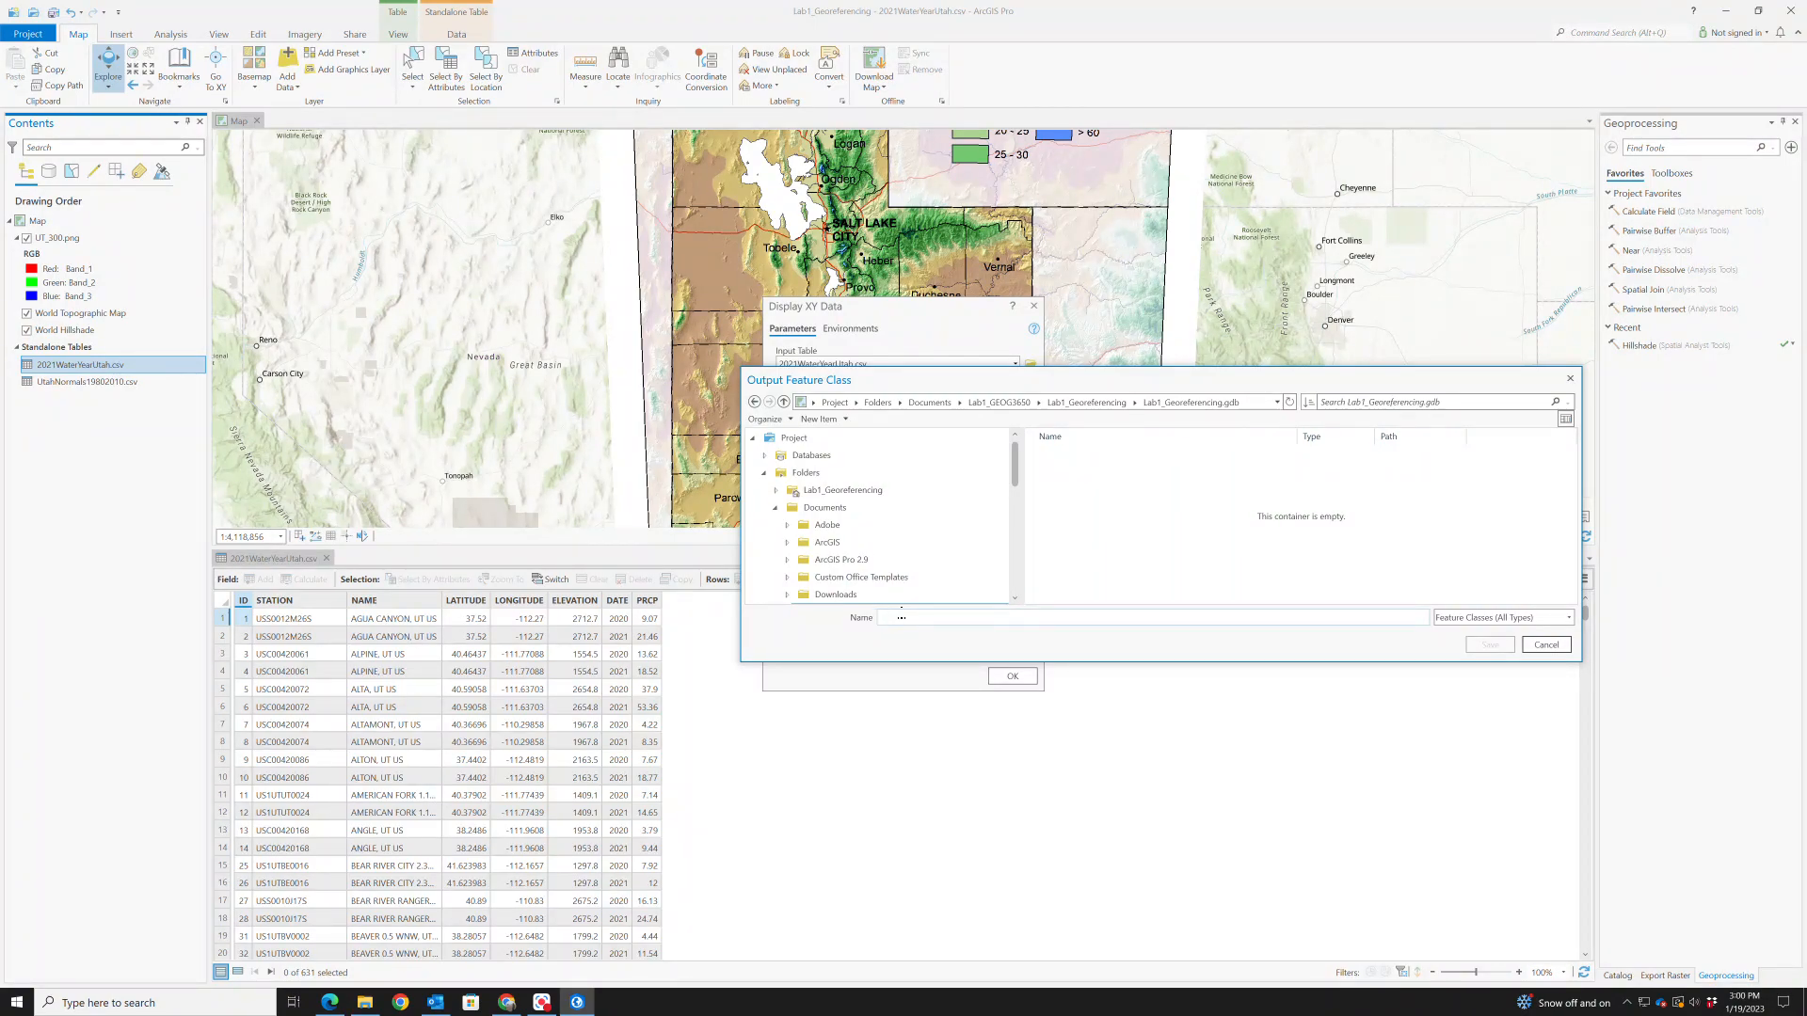
Name the output feature class WY2021initial and run Display XY Data with LONGITUDE as X, LATITUDE as Y and GCS_WGS_1984
click(901, 617)
text(WY)
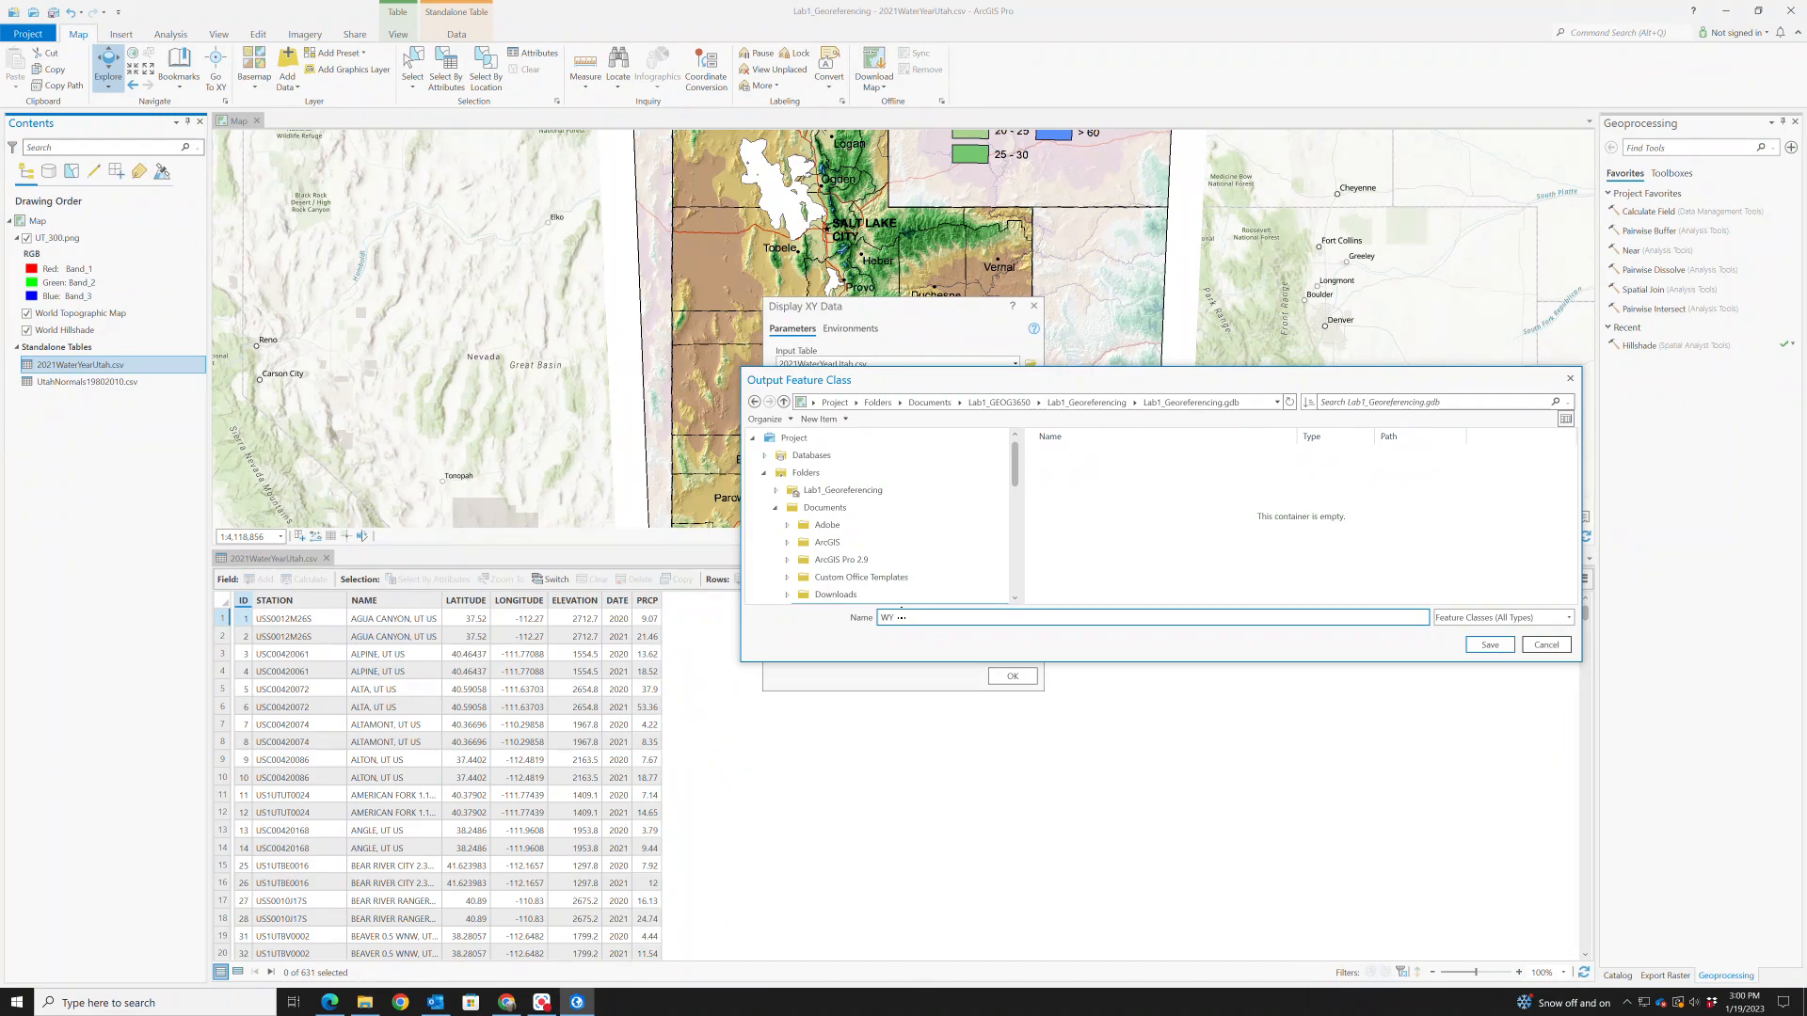
text(2021initial)
click(1471, 640)
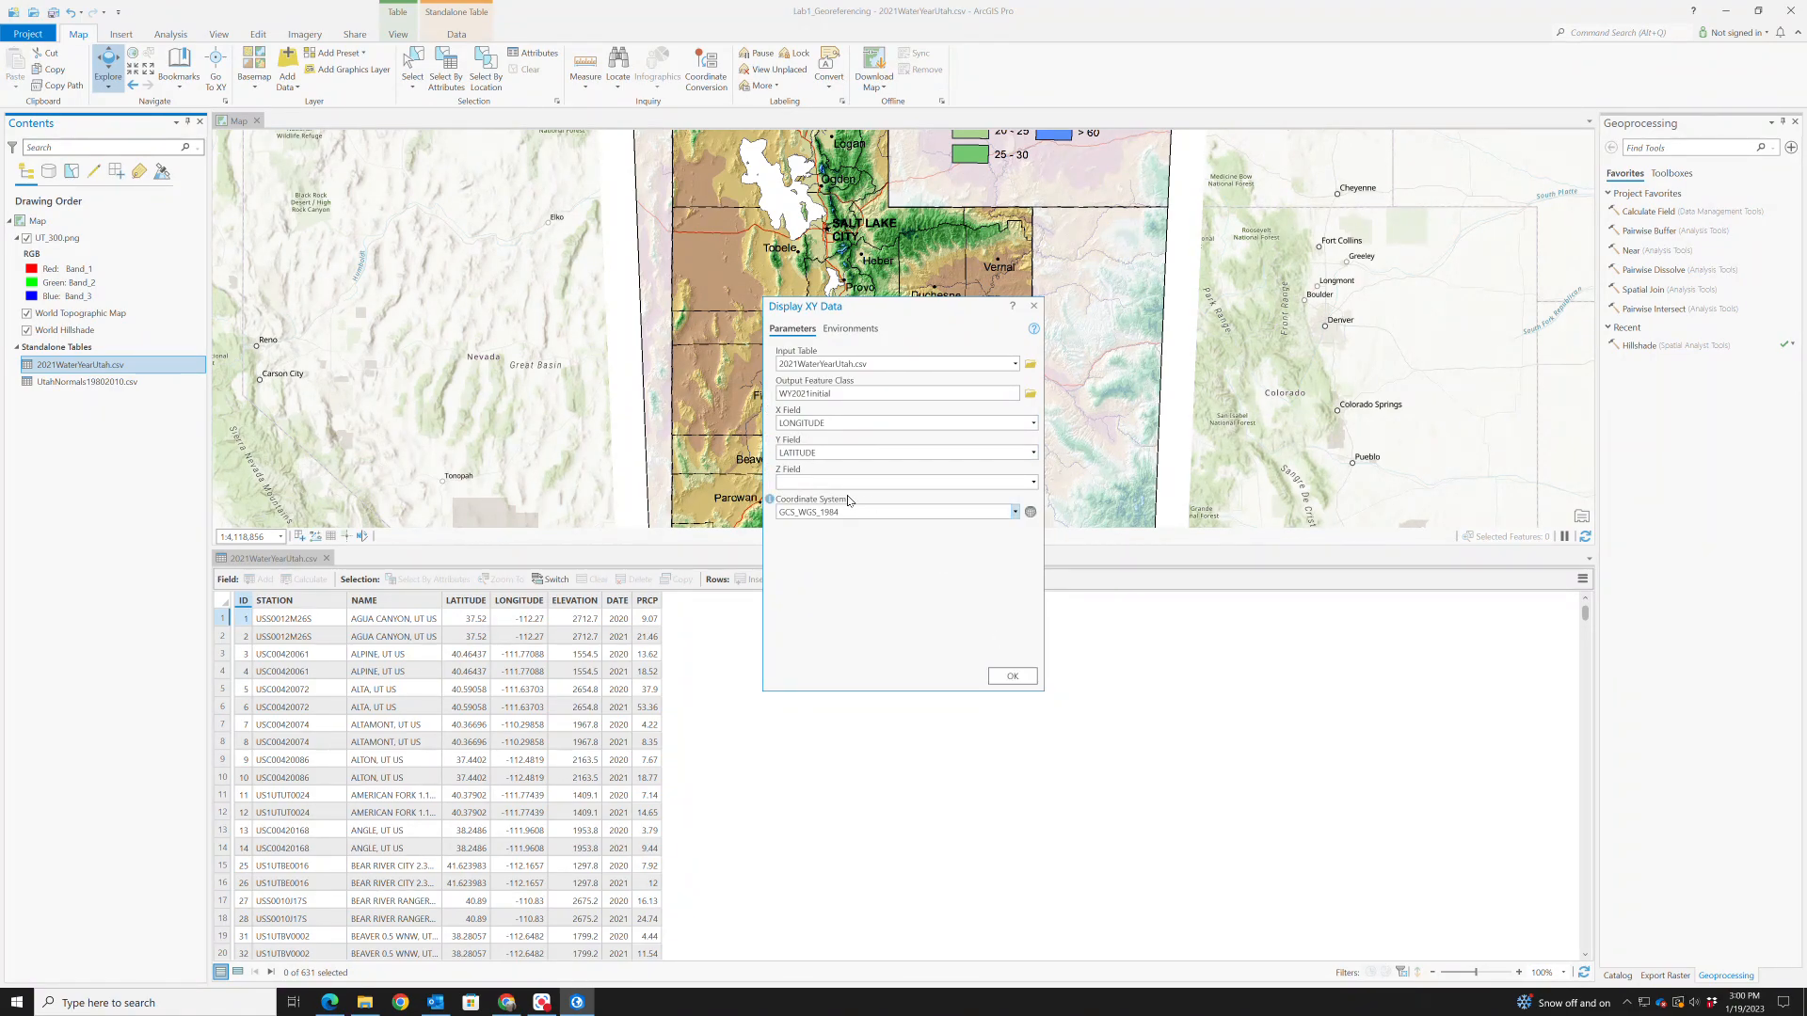
click(1013, 676)
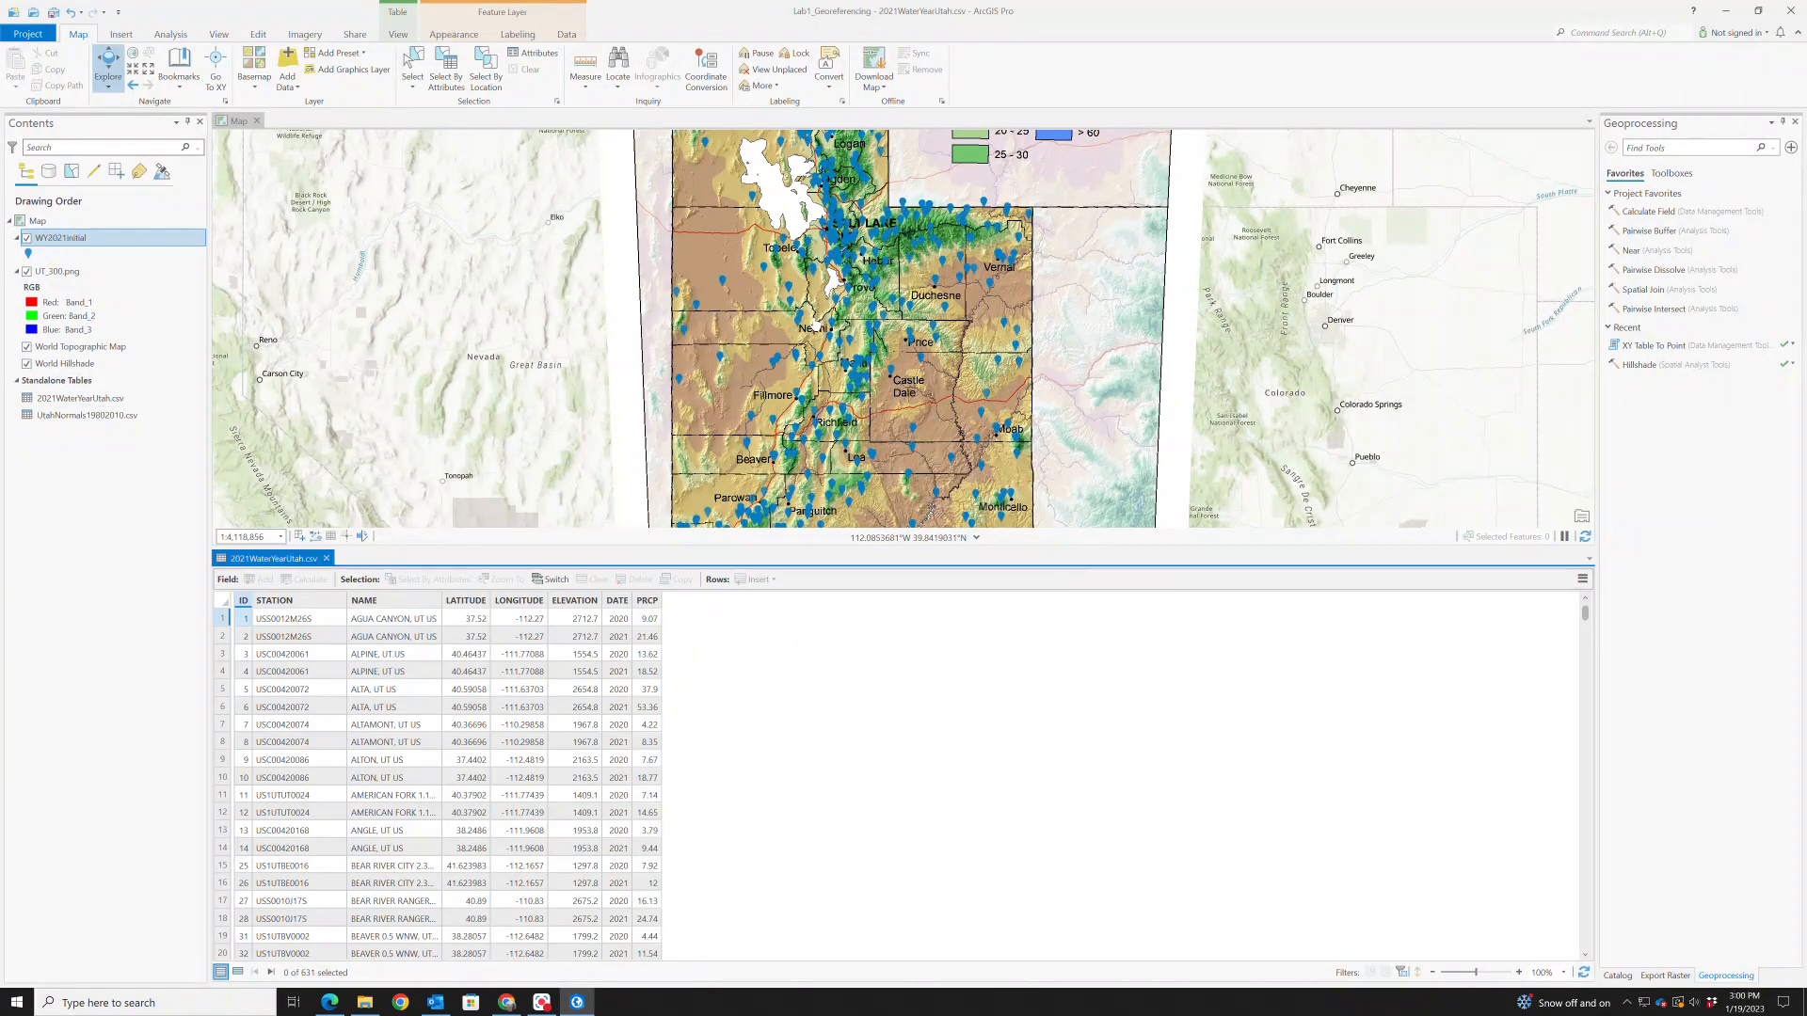
Remove the 2021WaterYearUtah.csv standalone table from the map
scroll(817, 299, down, 2)
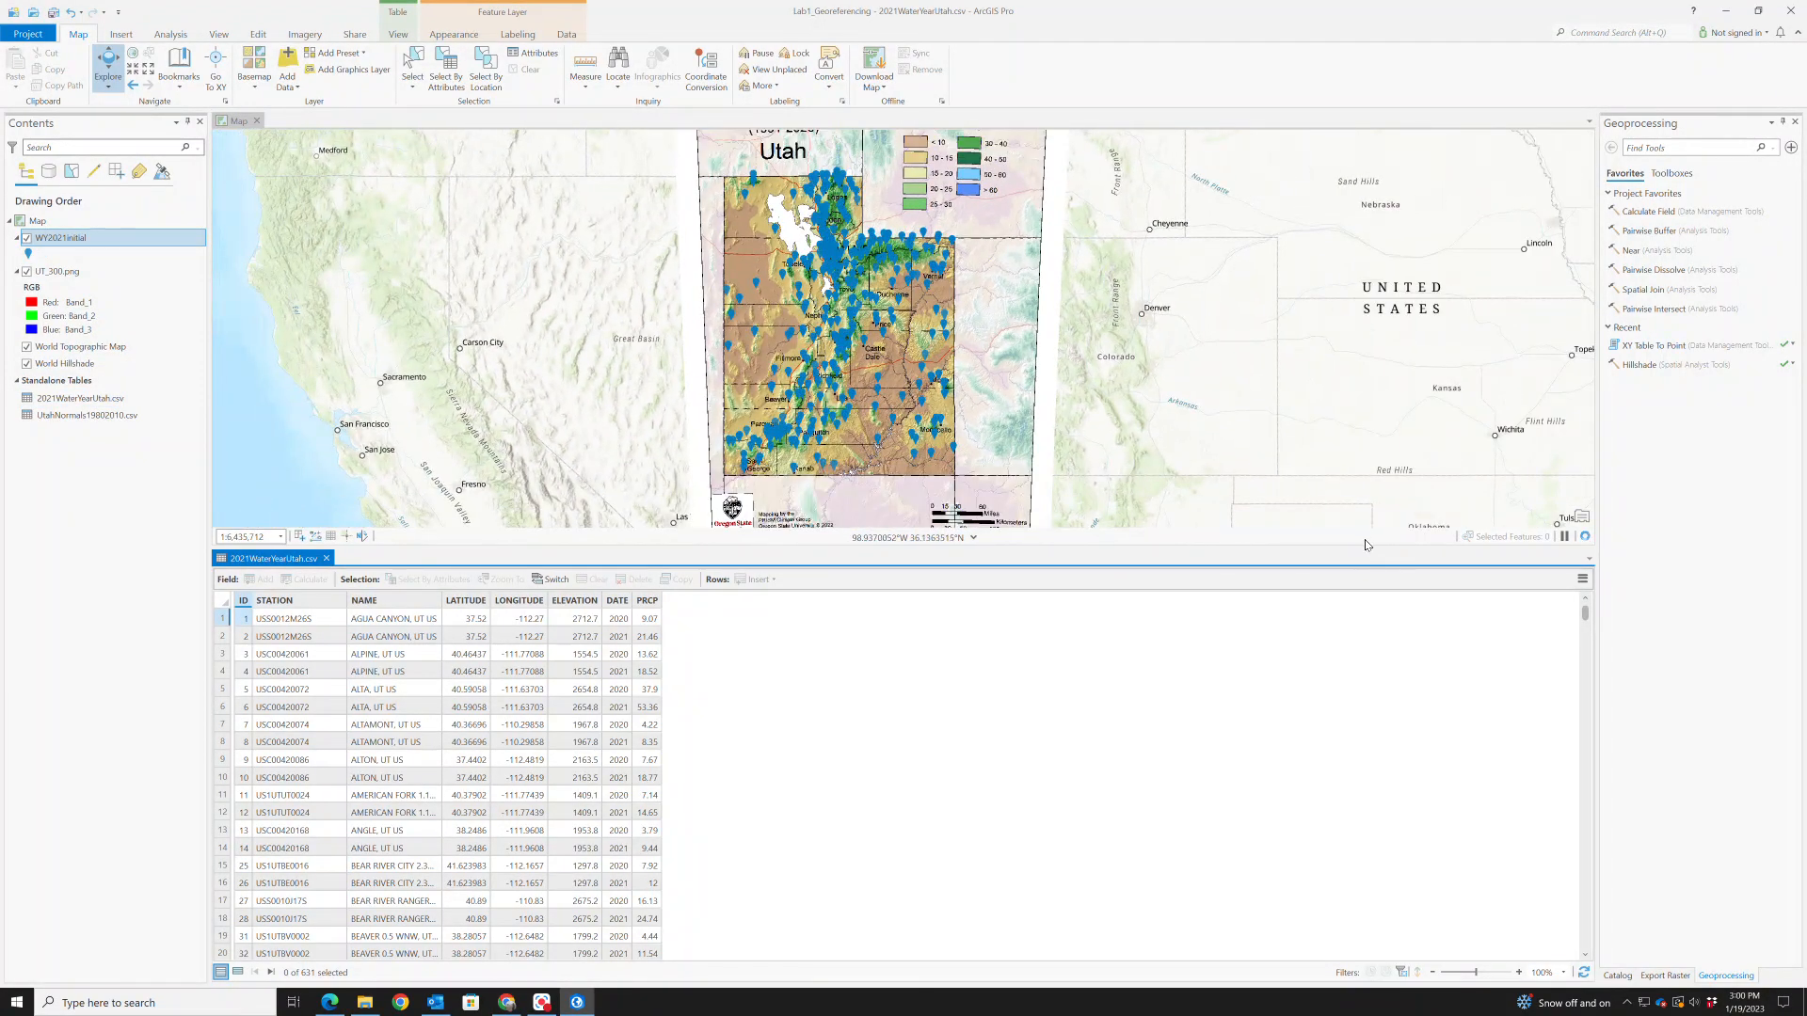
drag(1370, 547, 1352, 777)
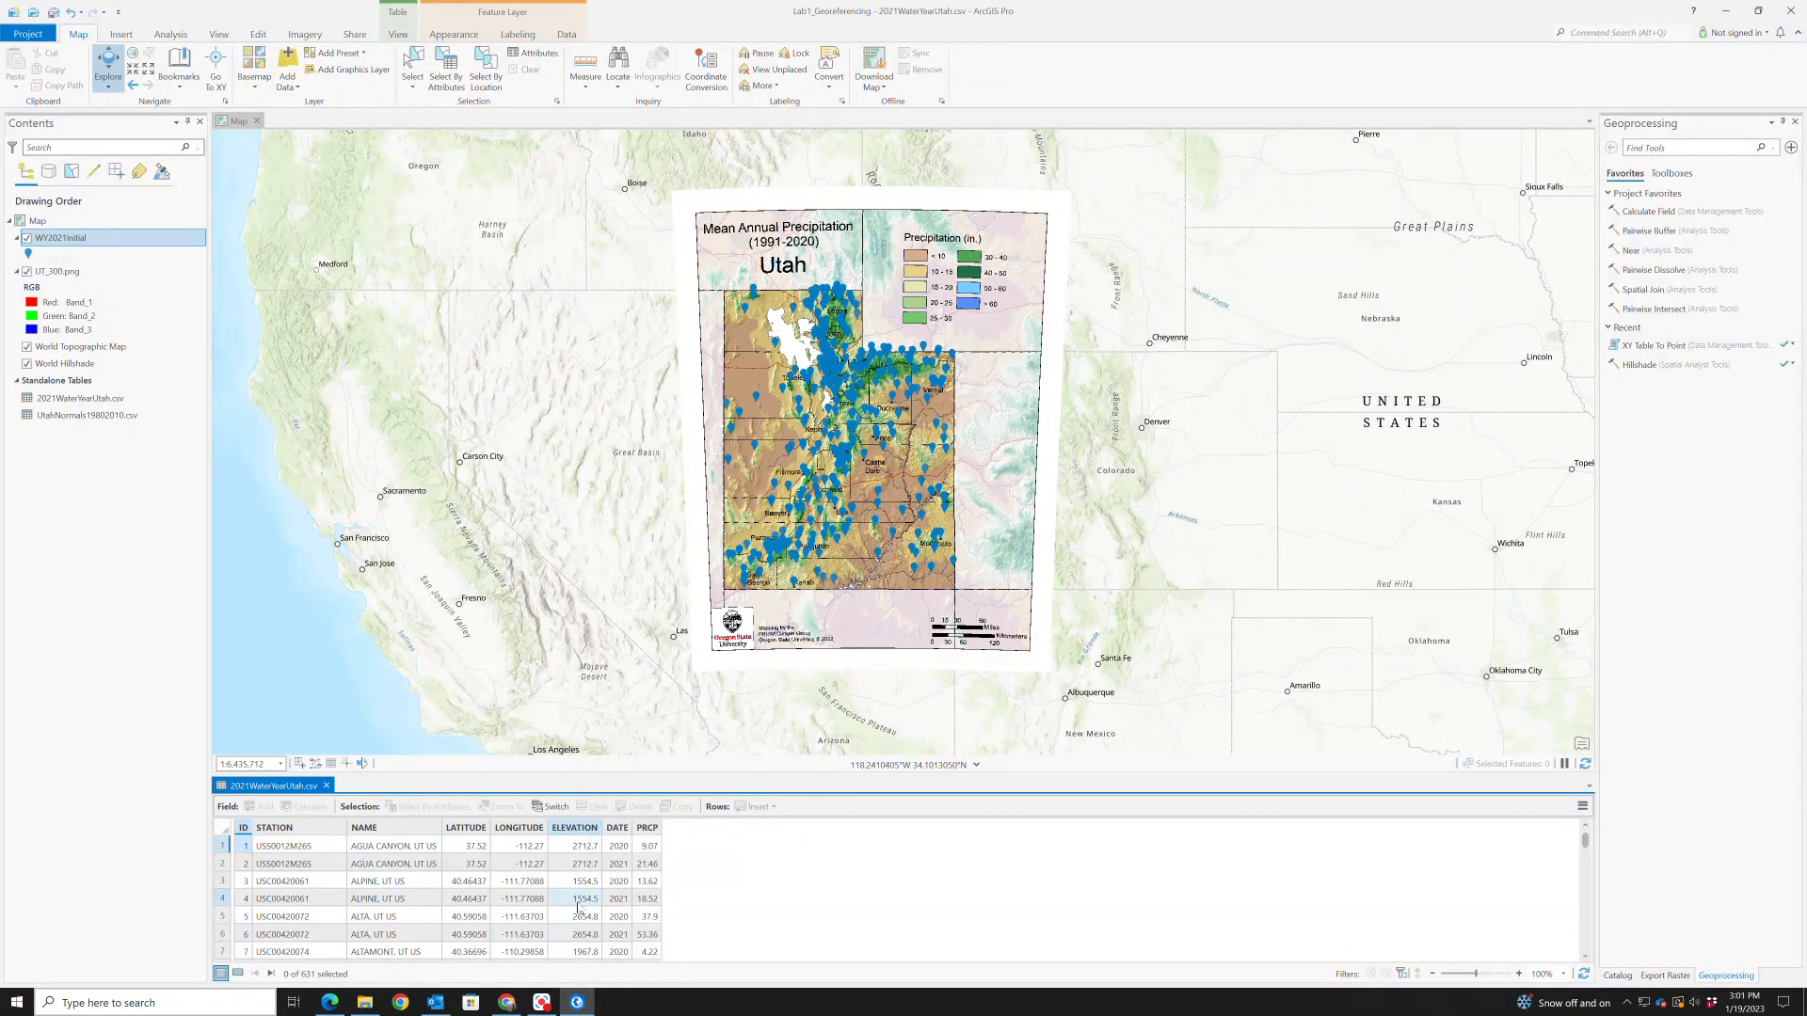
right_click(50, 402)
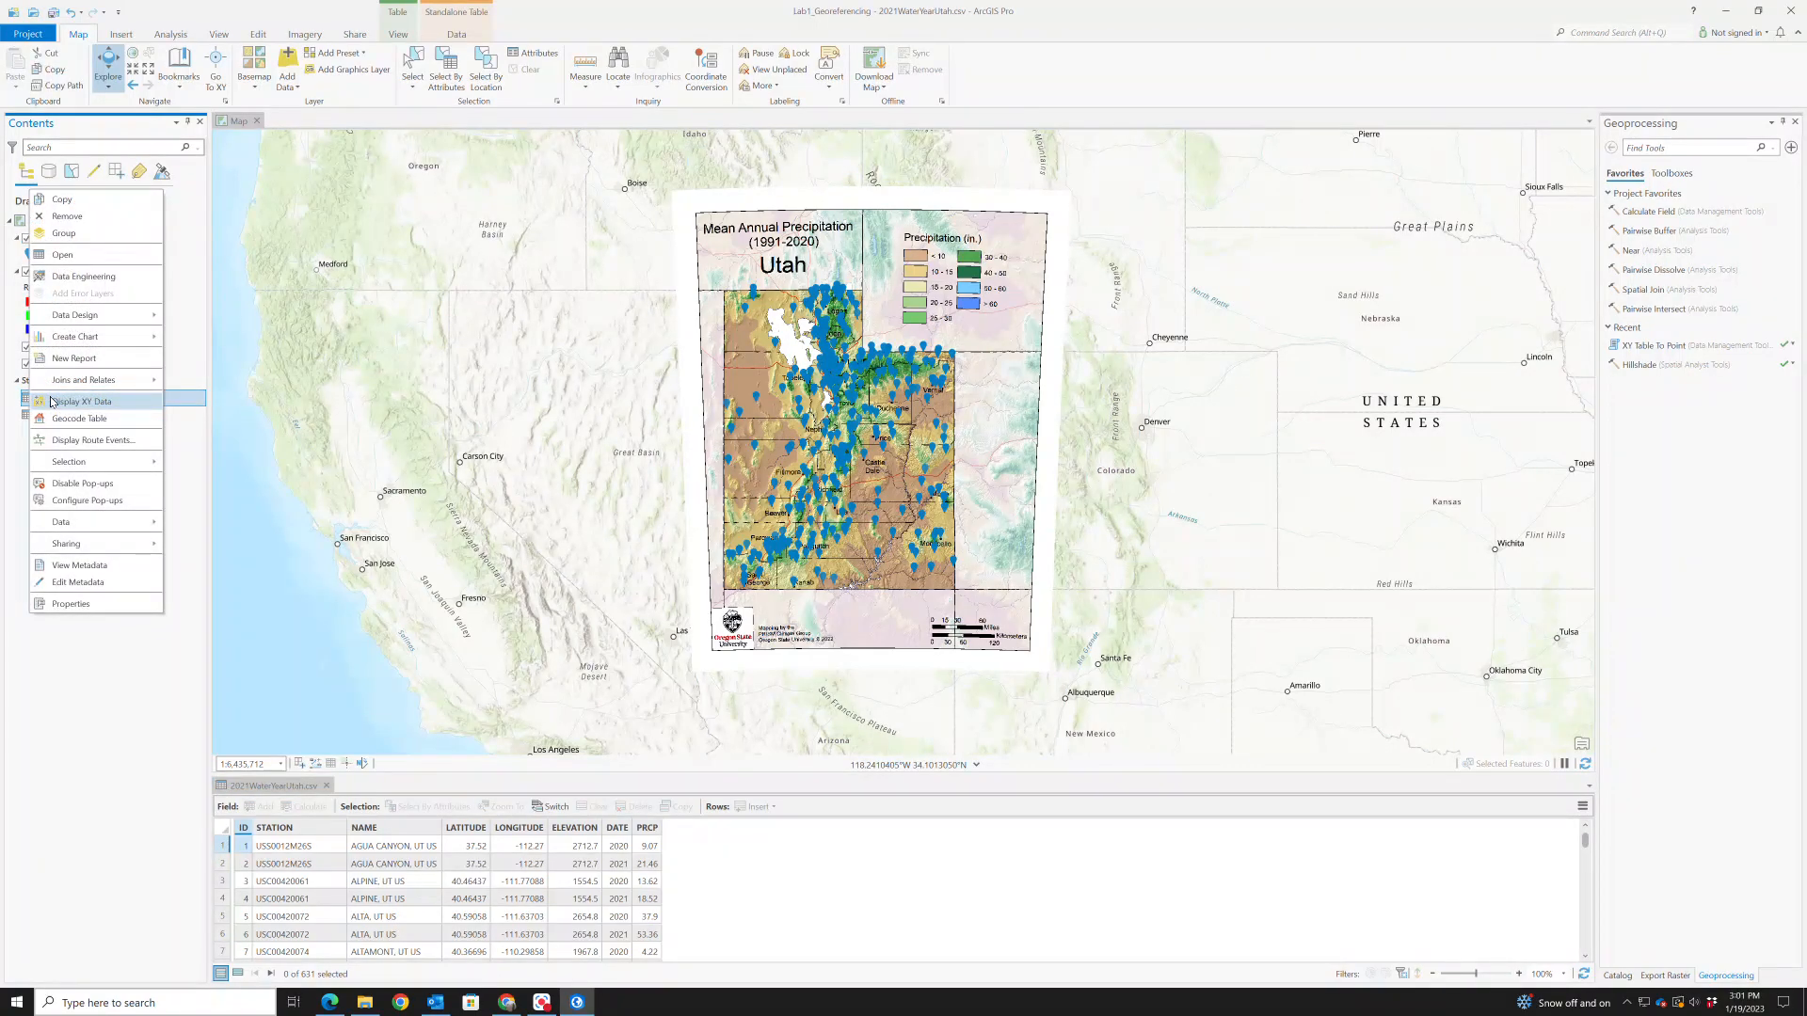
click(68, 217)
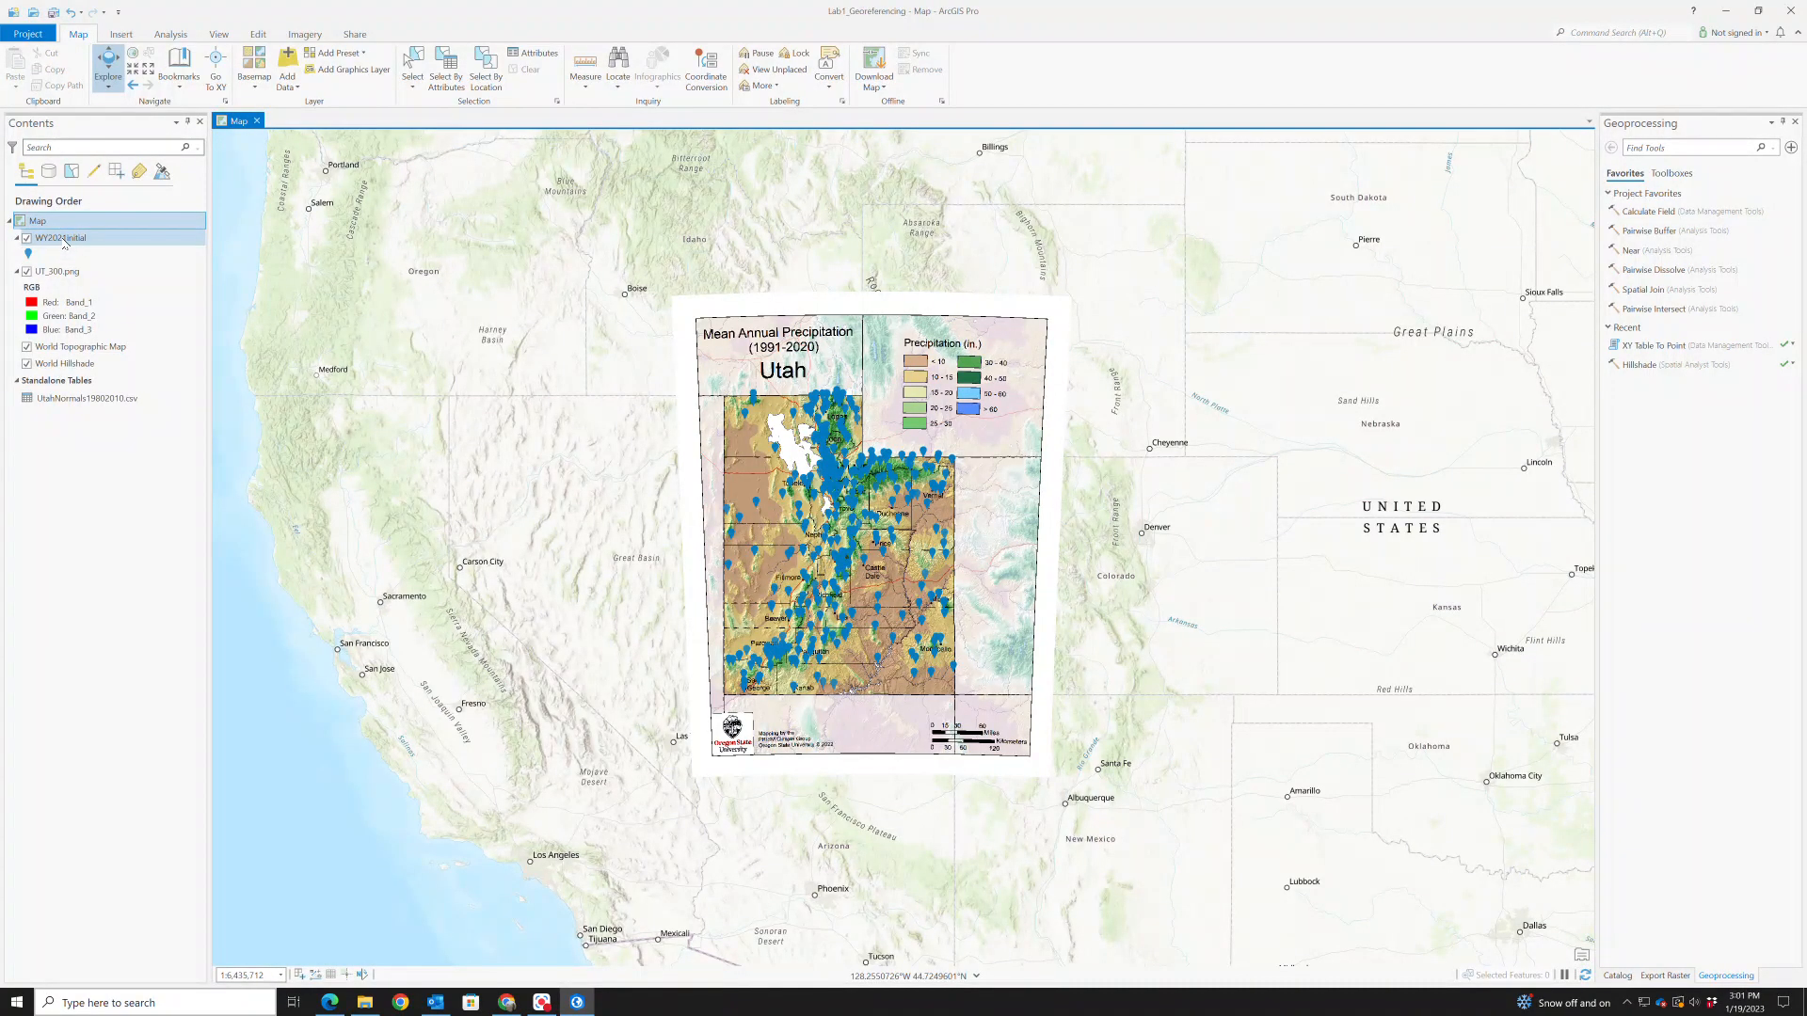
right_click(64, 241)
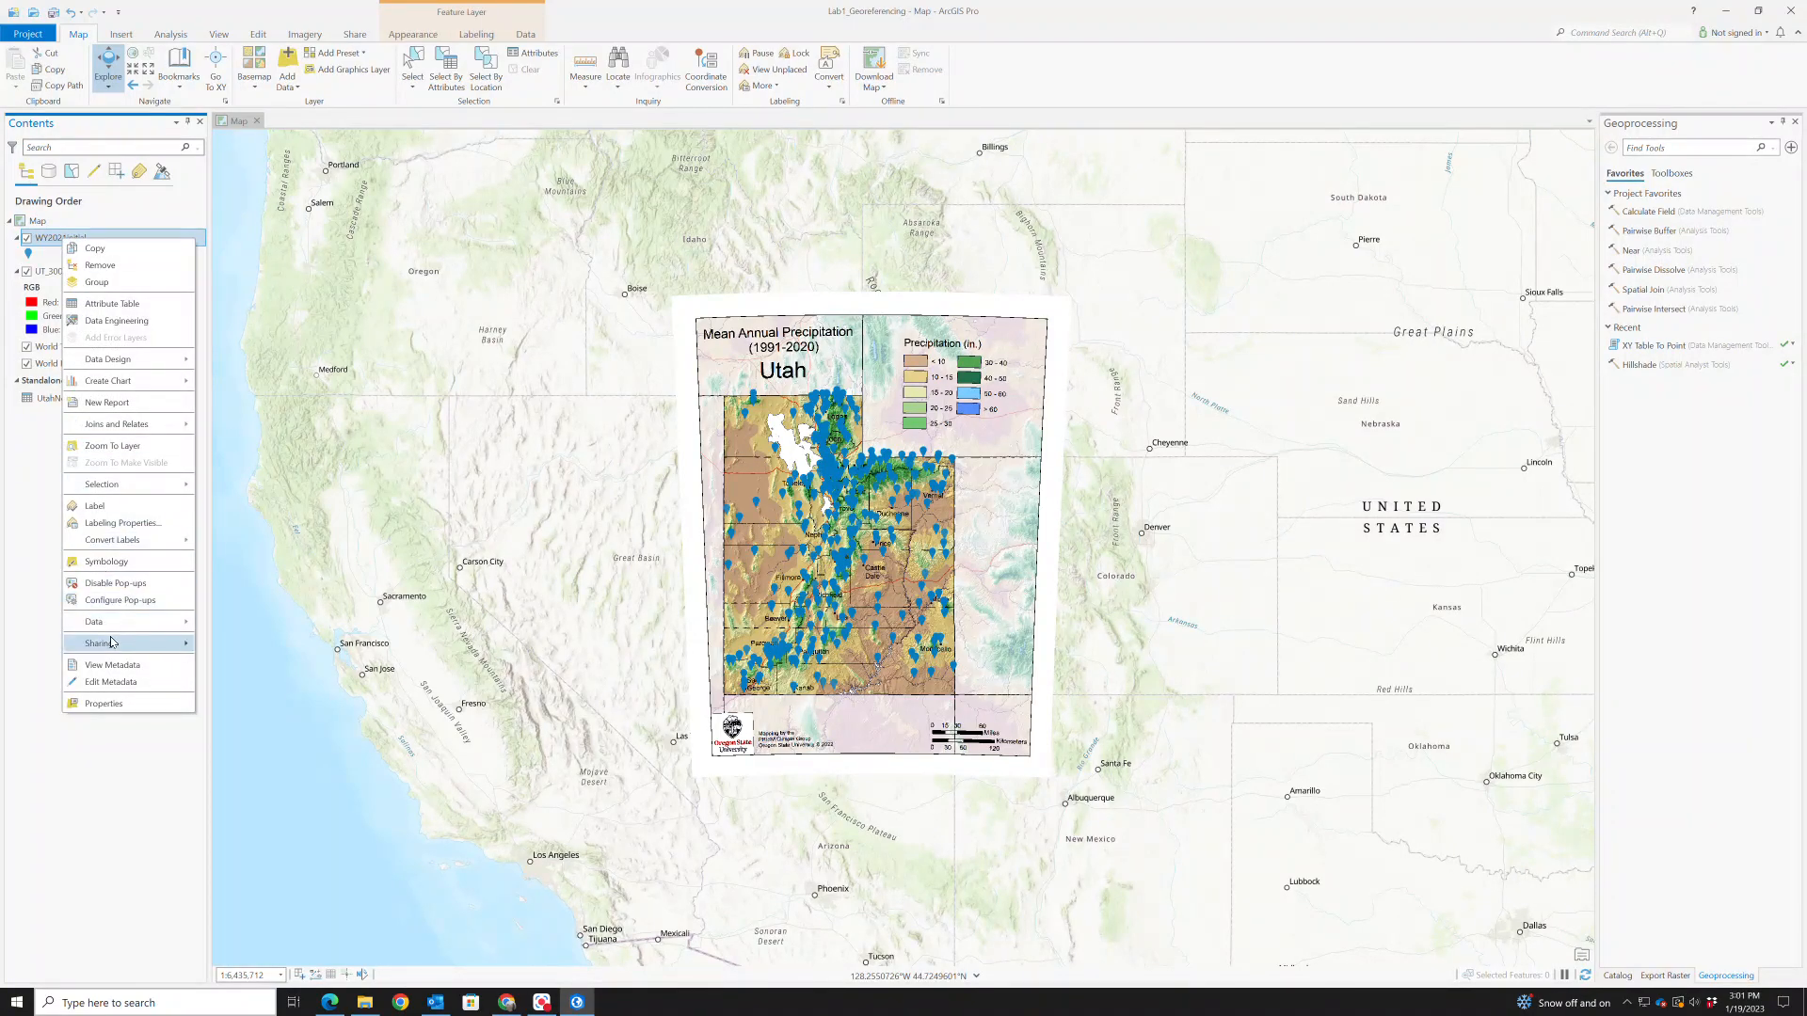
mouse_move(113, 629)
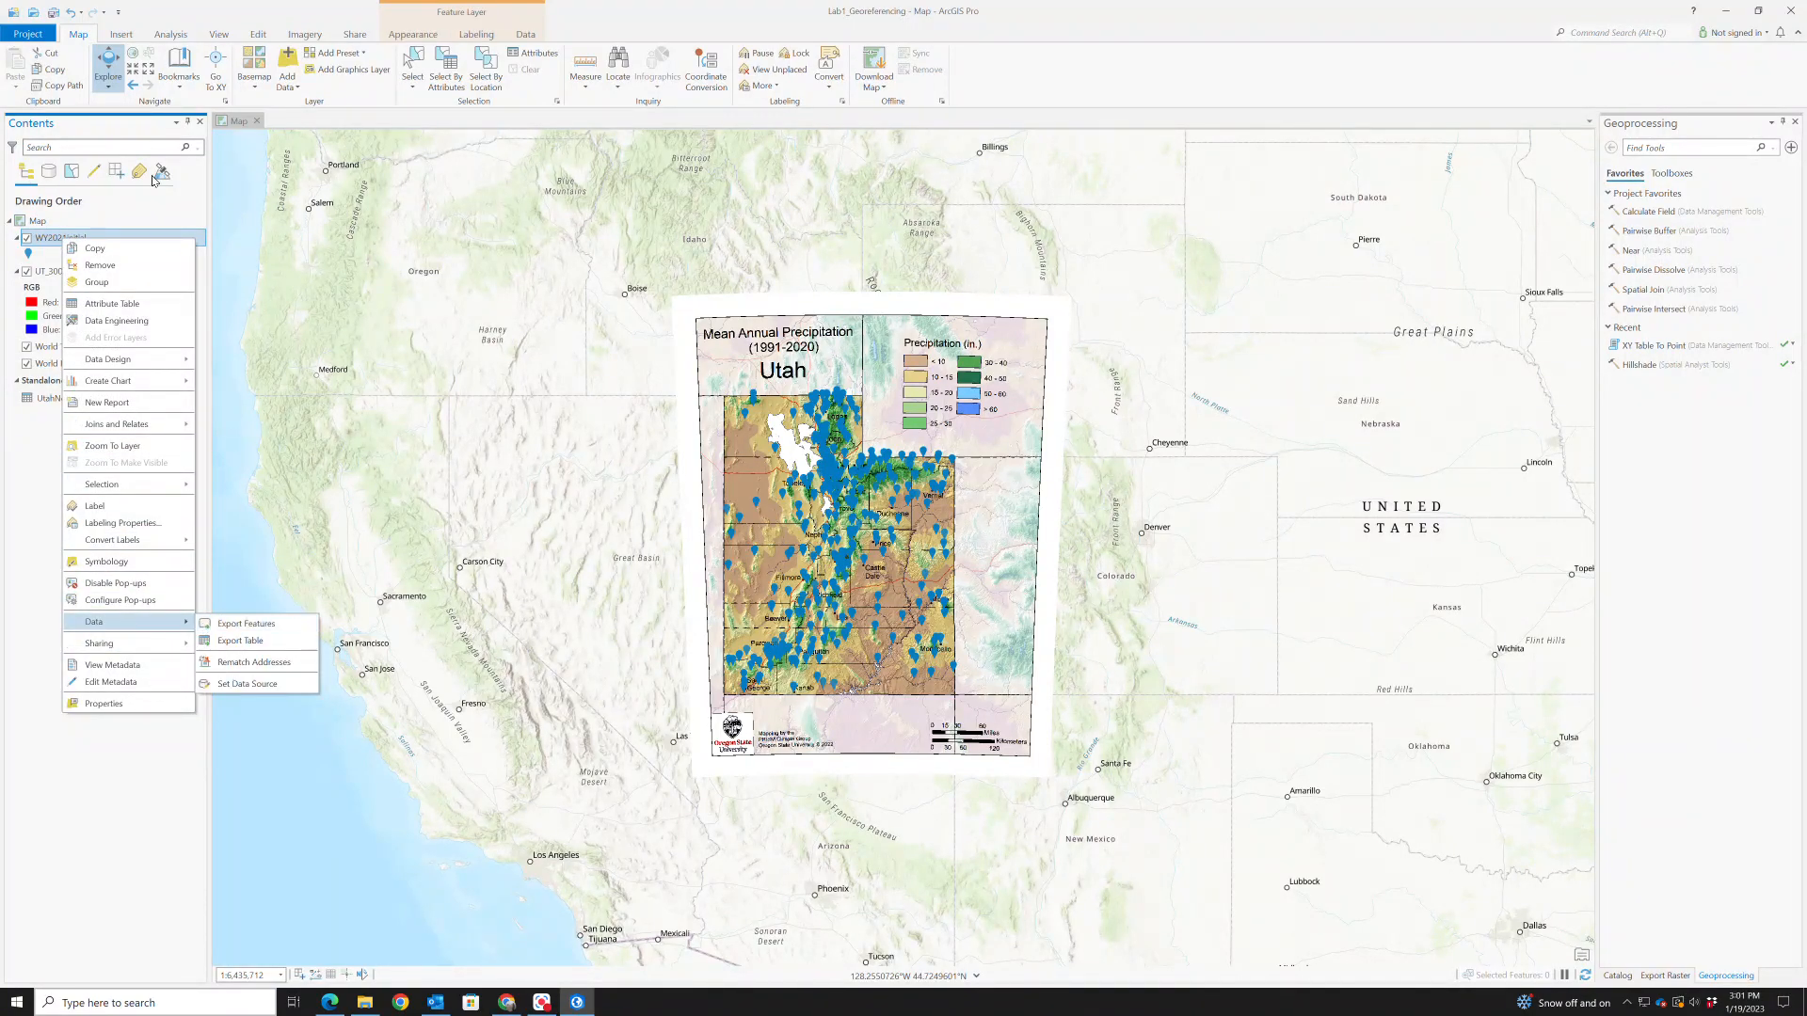
click(146, 208)
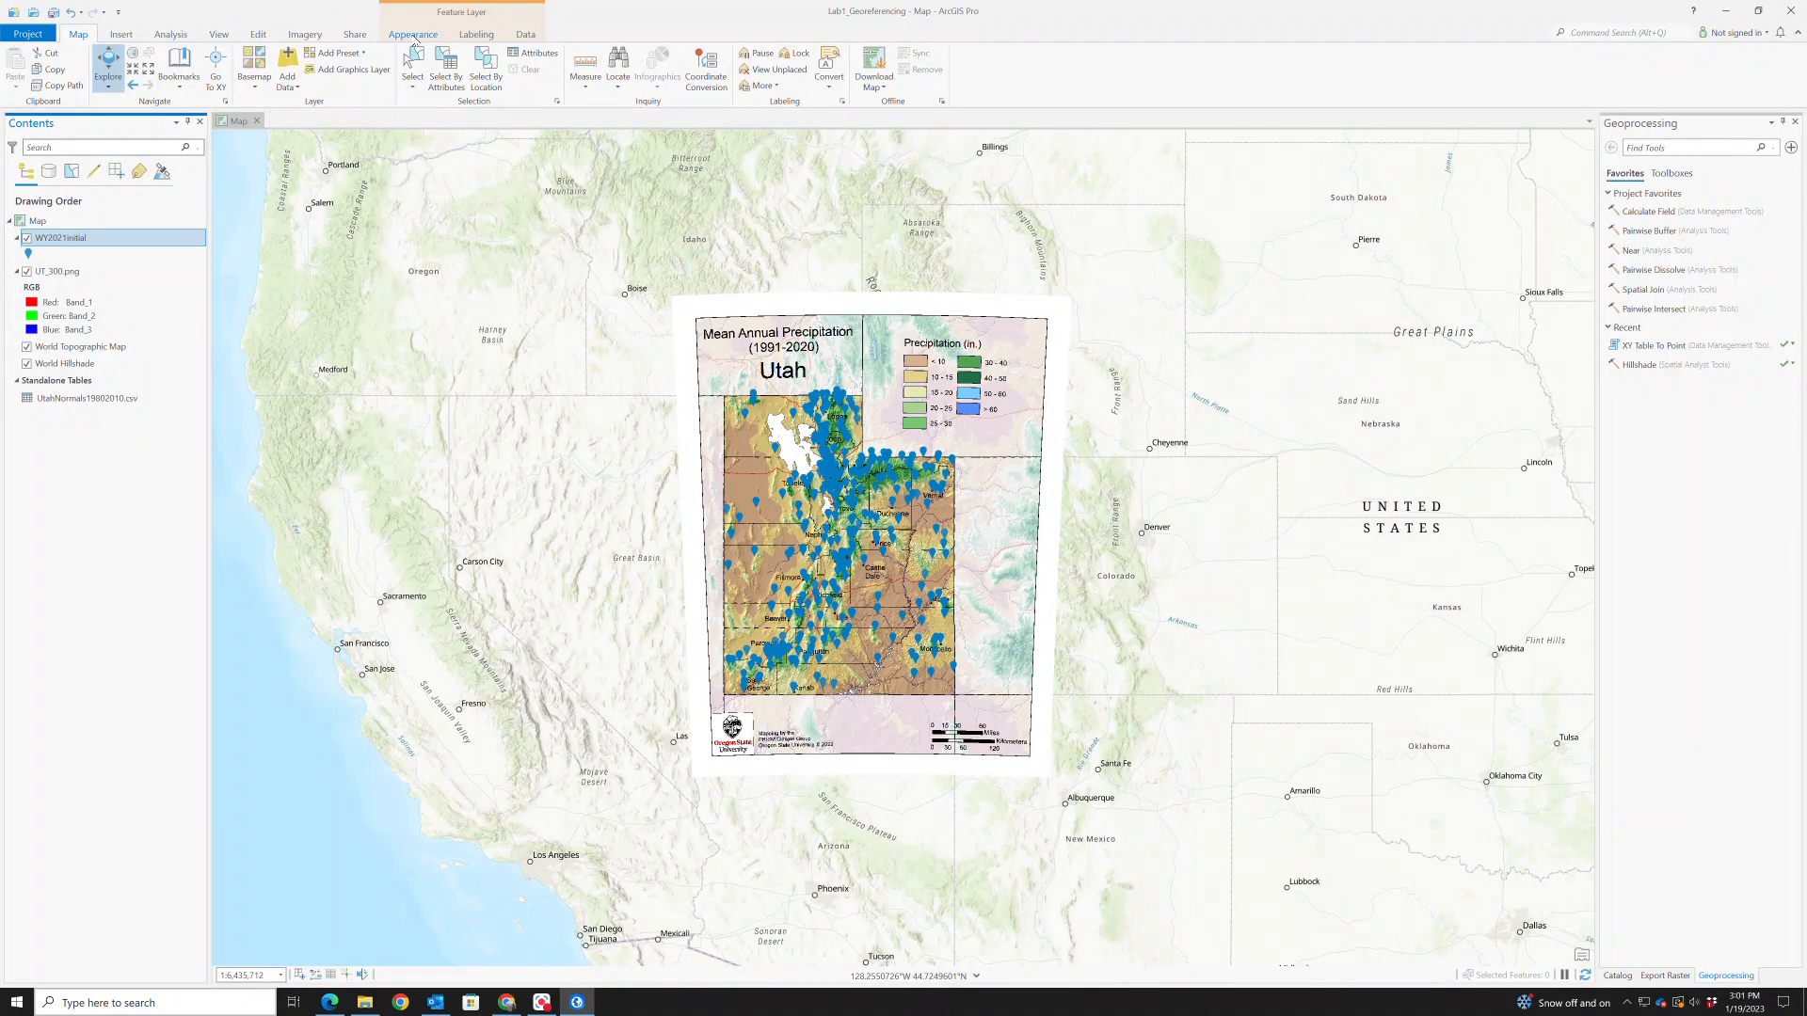
Select by attributes the WY2021initial points where DATE is equal to 2020, as a new selection
click(450, 75)
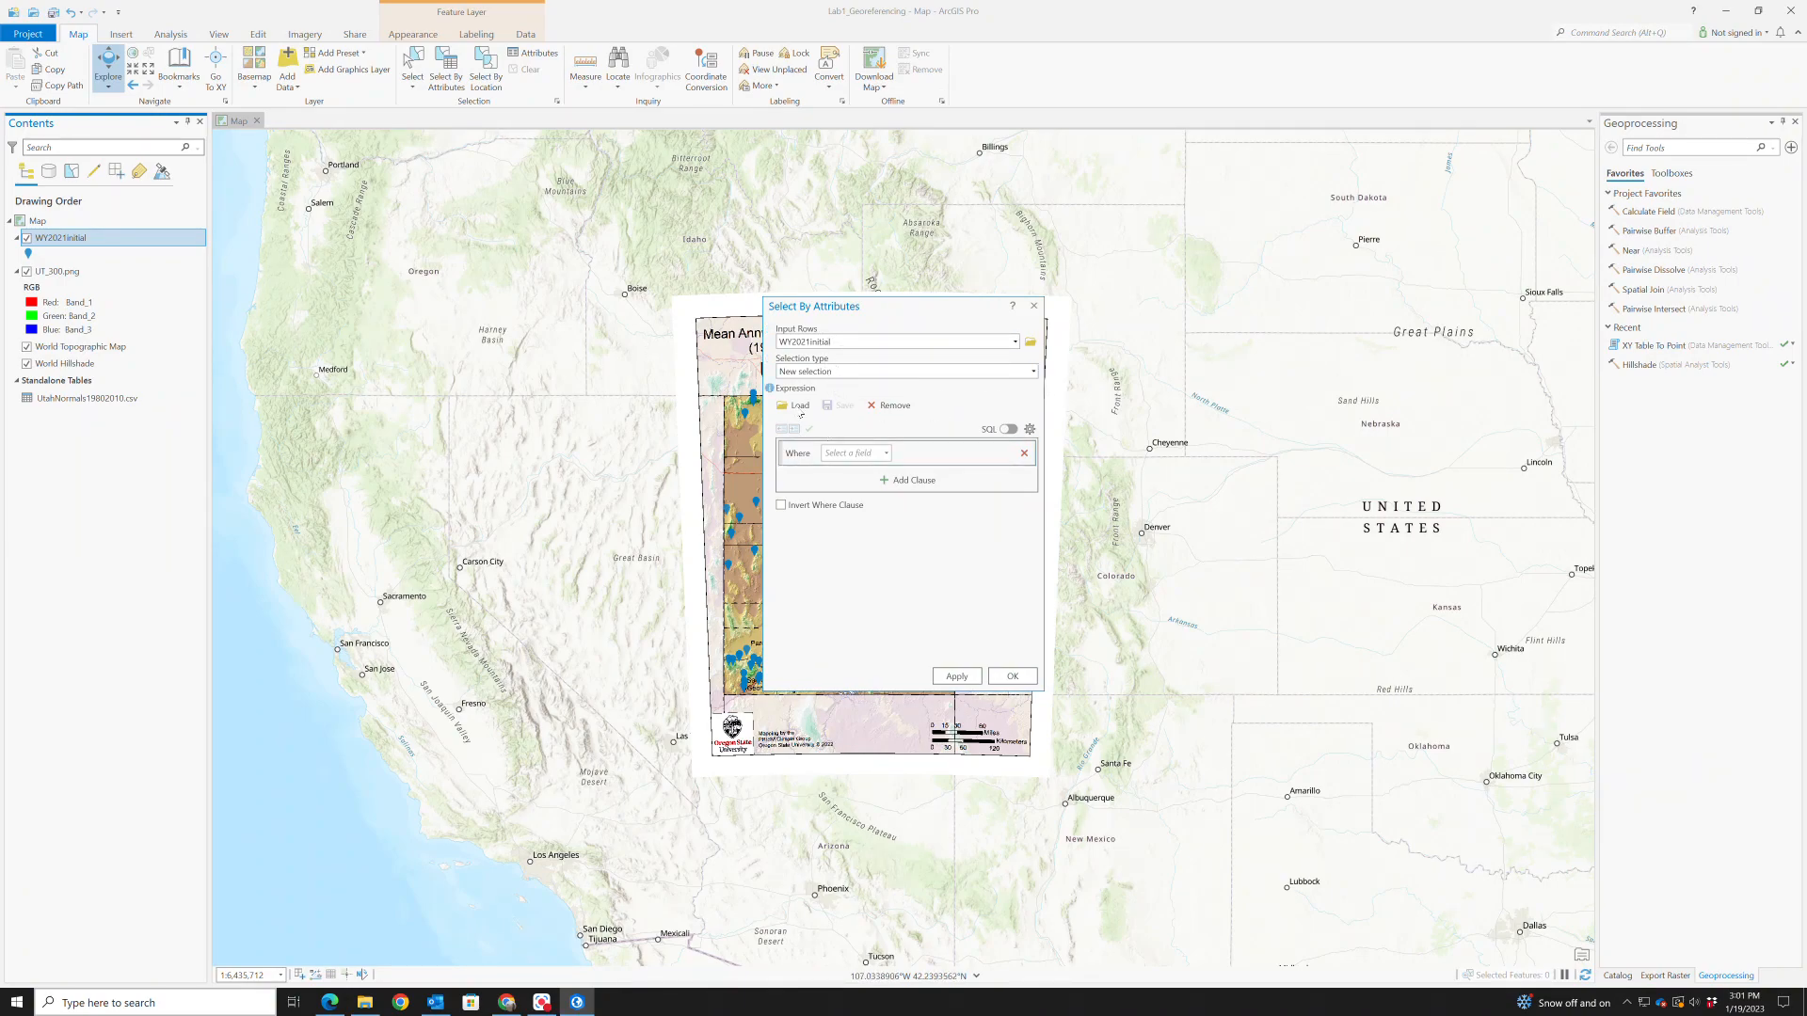
click(867, 457)
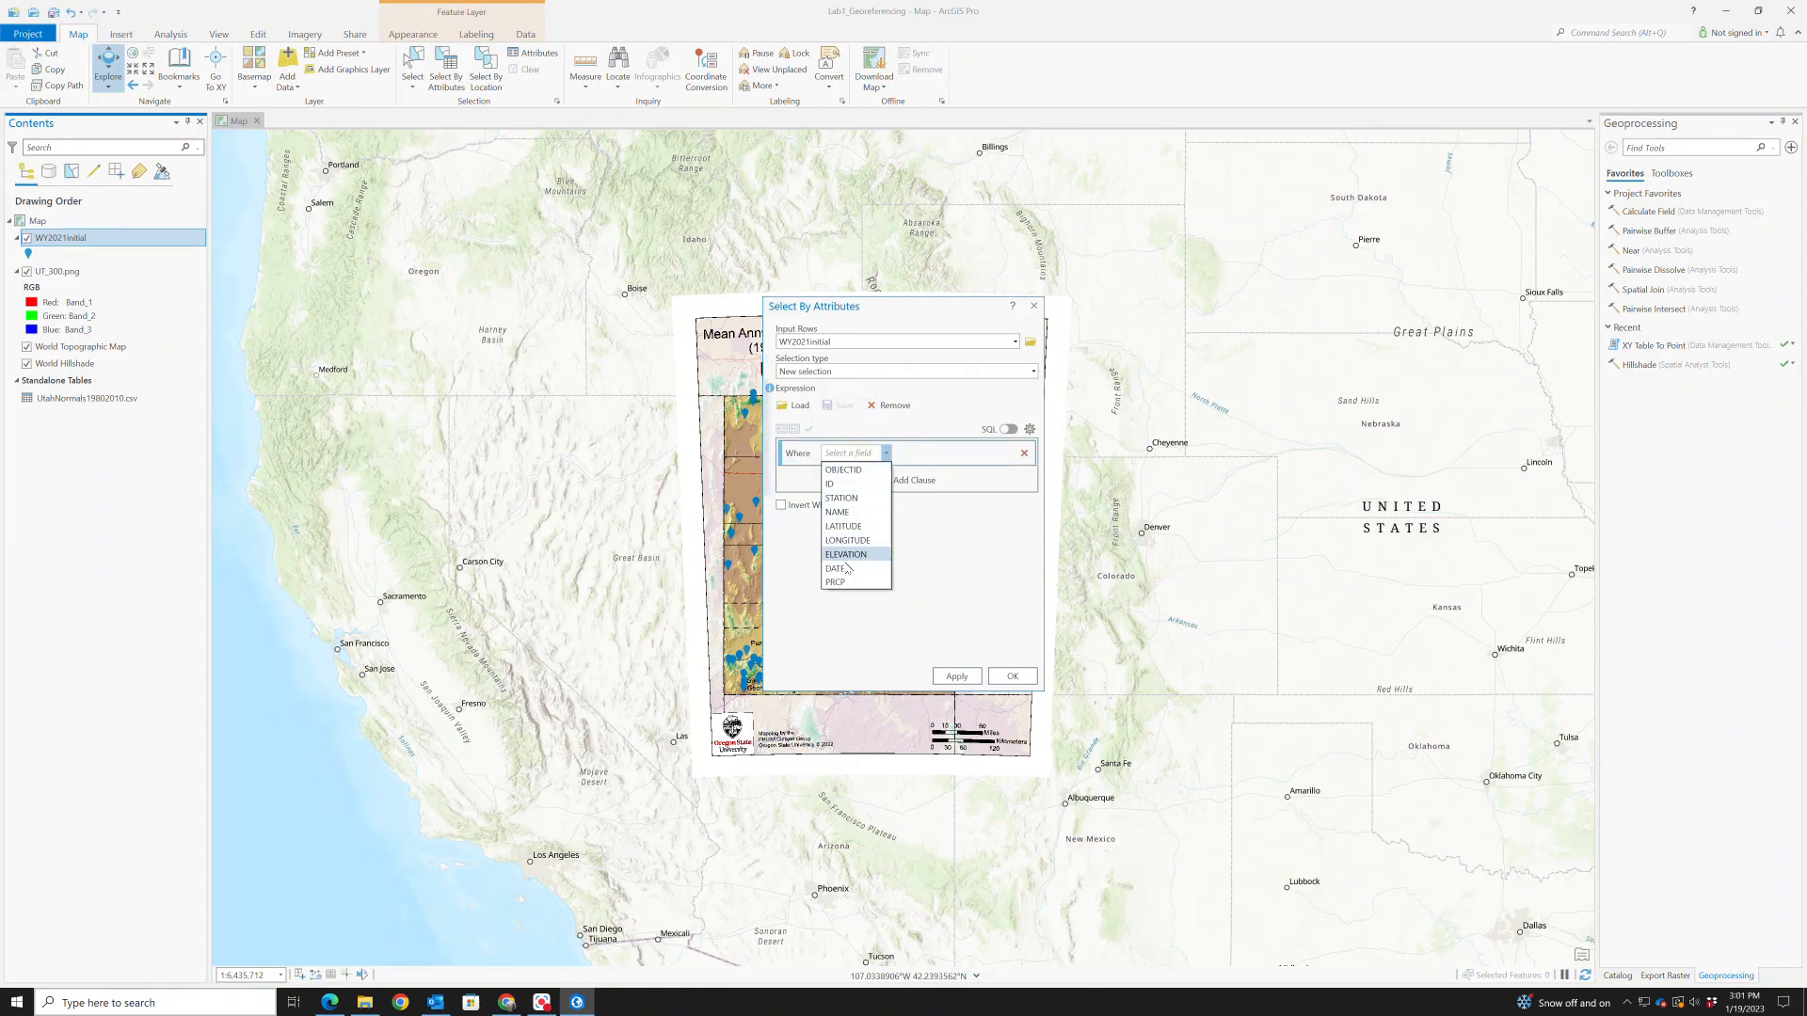
click(835, 569)
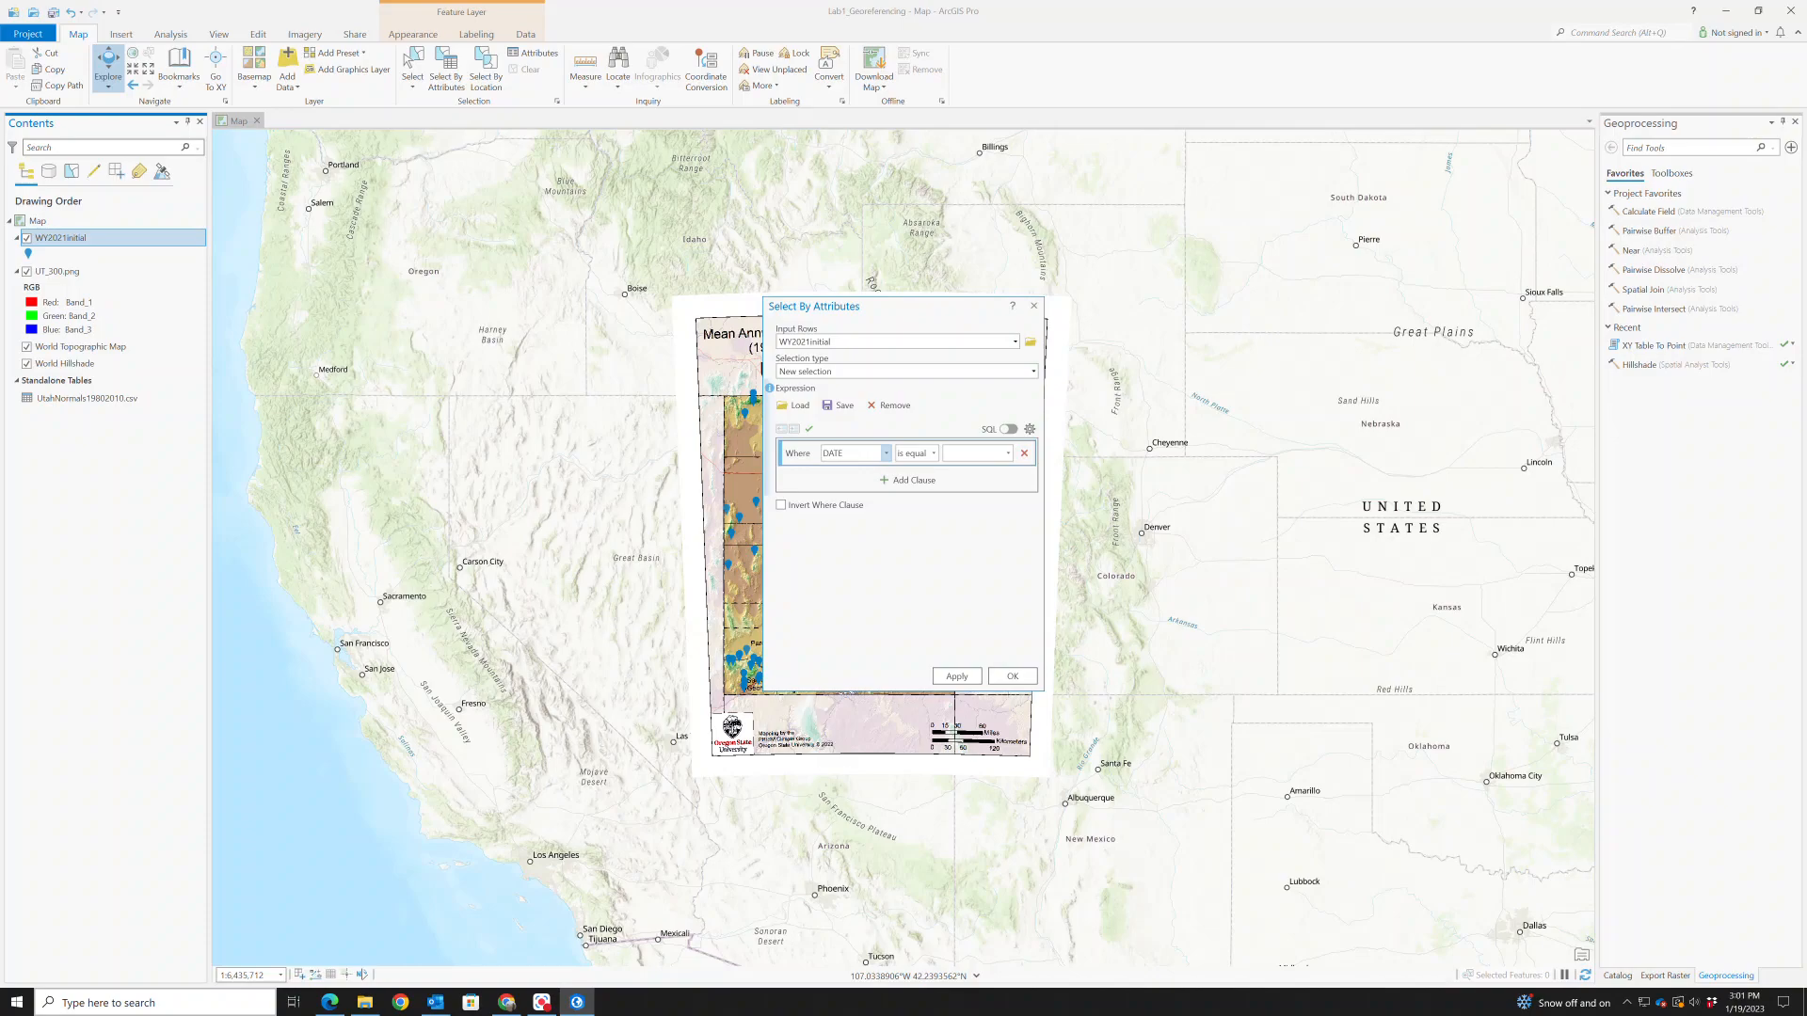
text(2020)
click(965, 680)
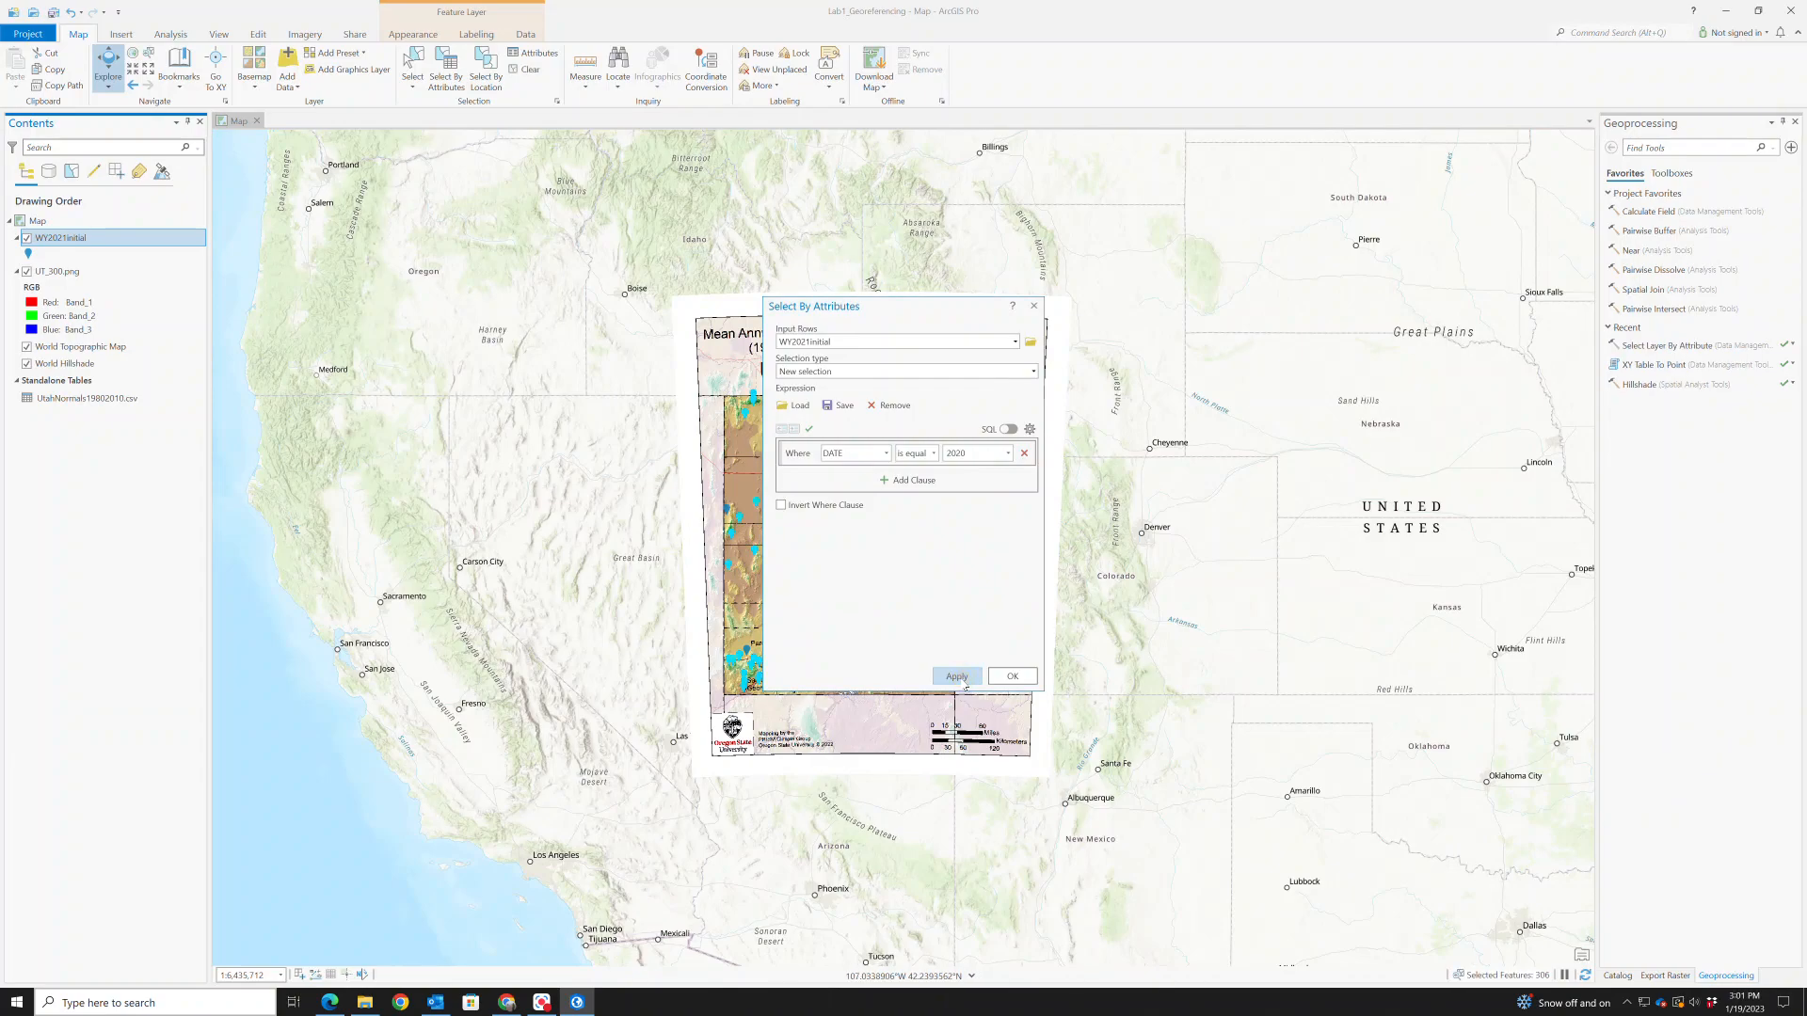
click(1012, 677)
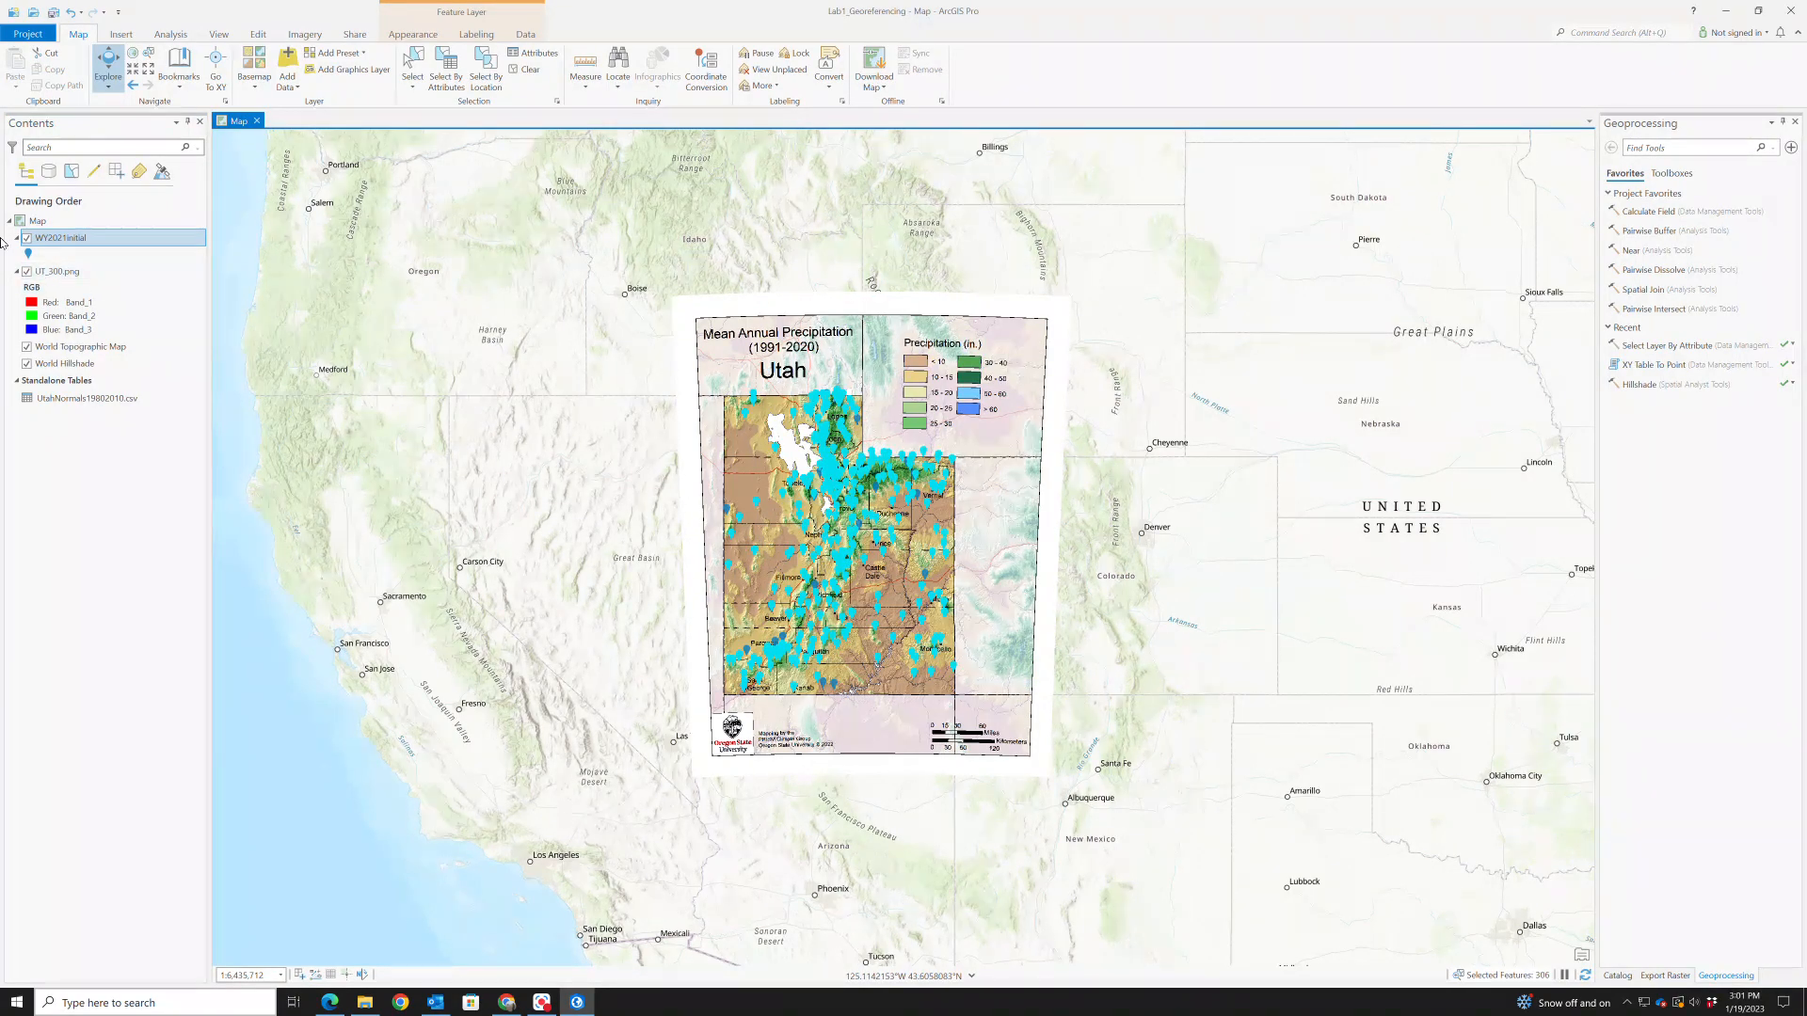
Open the attribute table of the WY2021initial layer
right_click(52, 240)
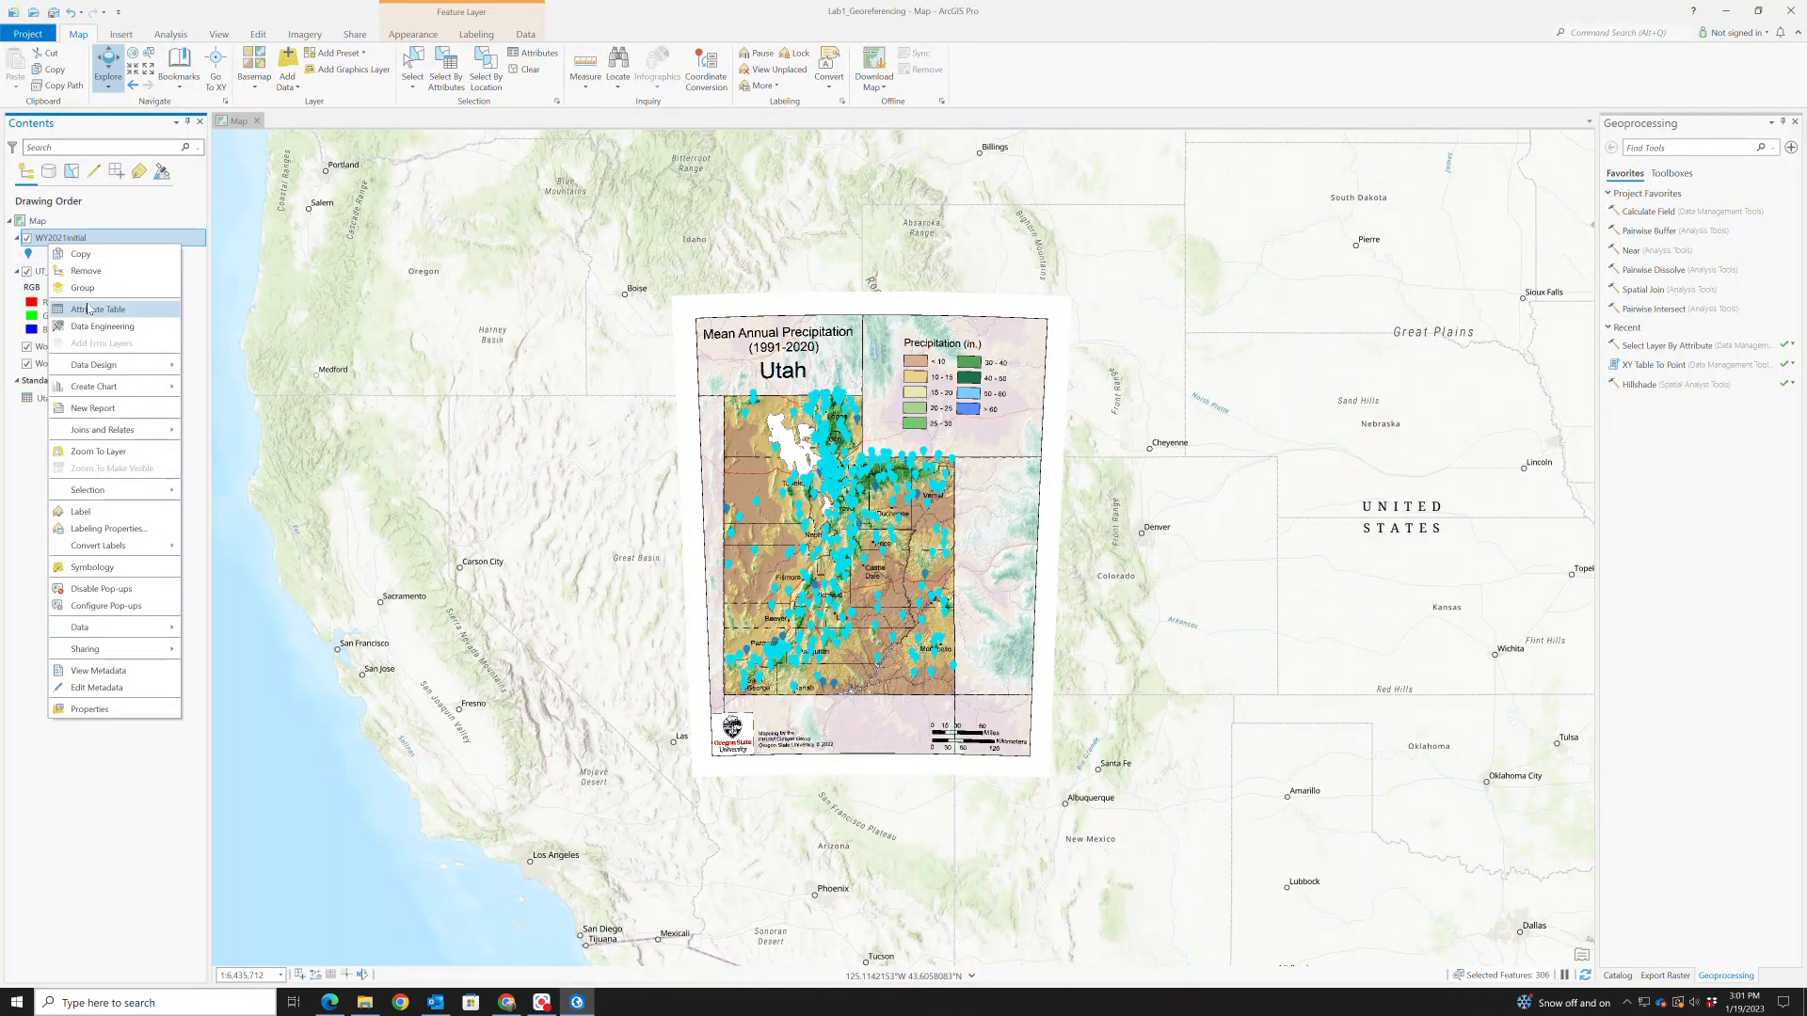
click(89, 310)
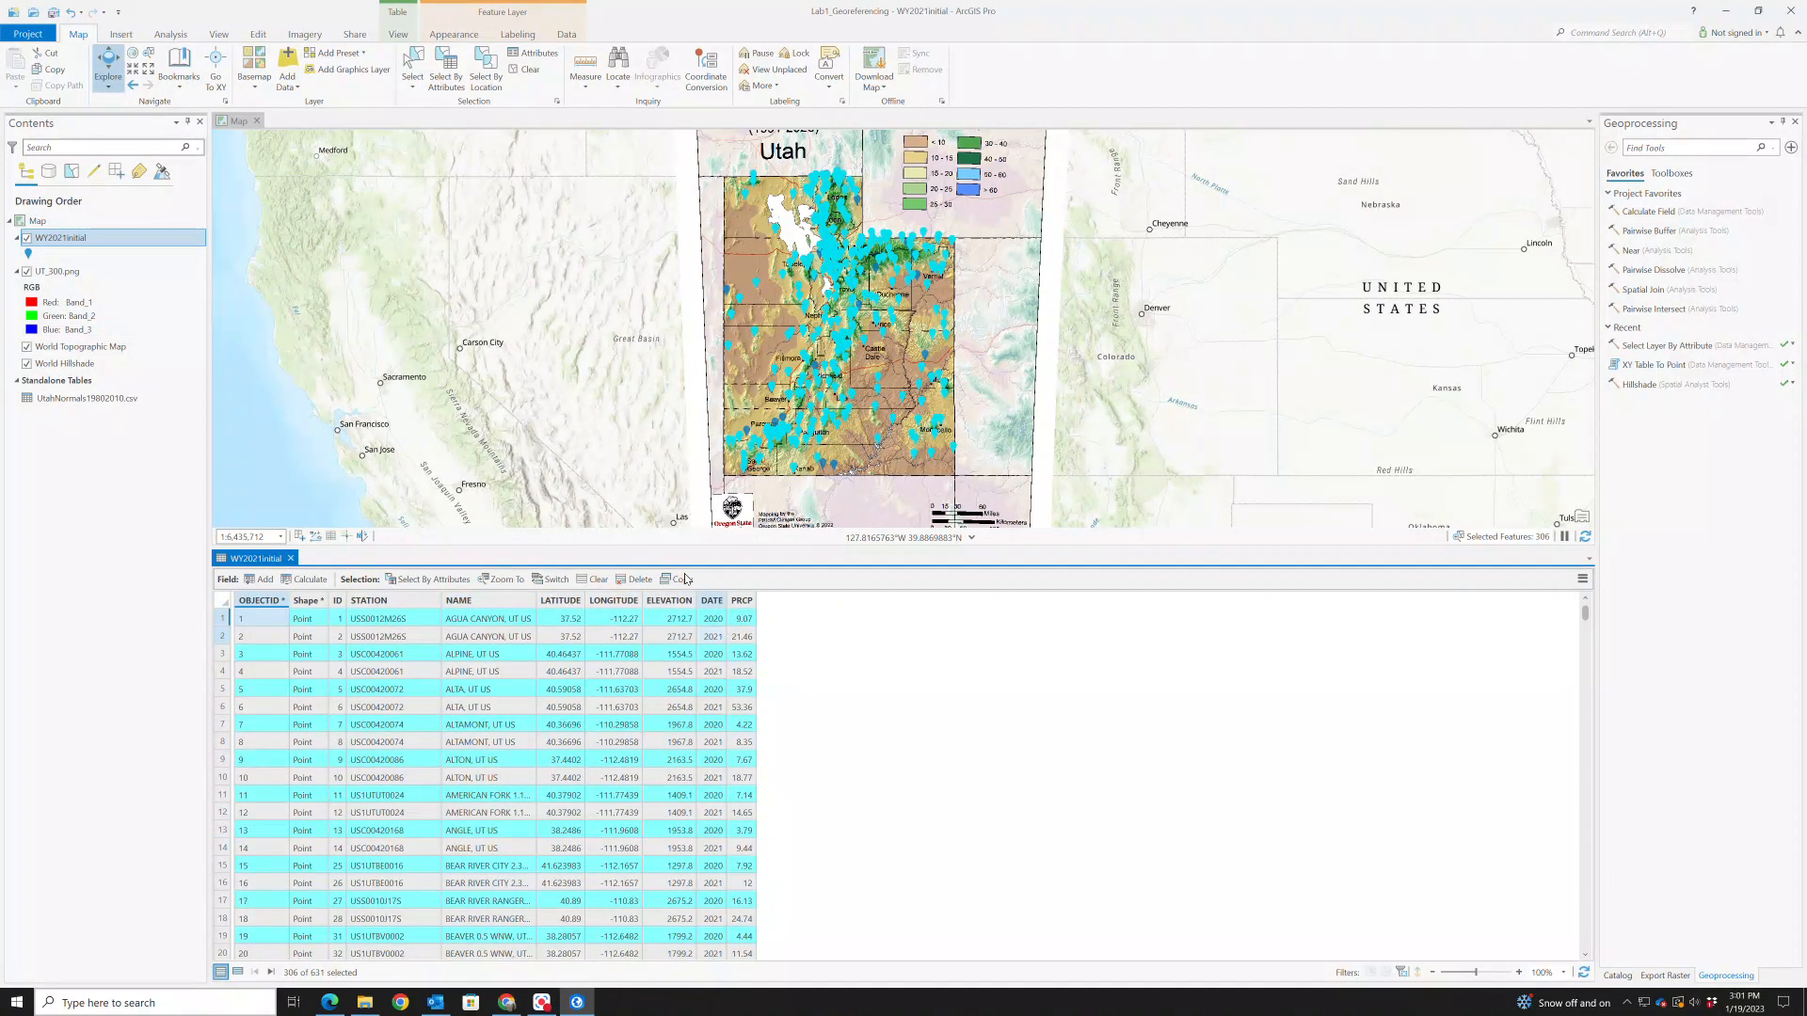
Export the selected WY2021initial points to Lab1_Georeferencing.gdb as a new feature class named WY2021_Fall
right_click(97, 250)
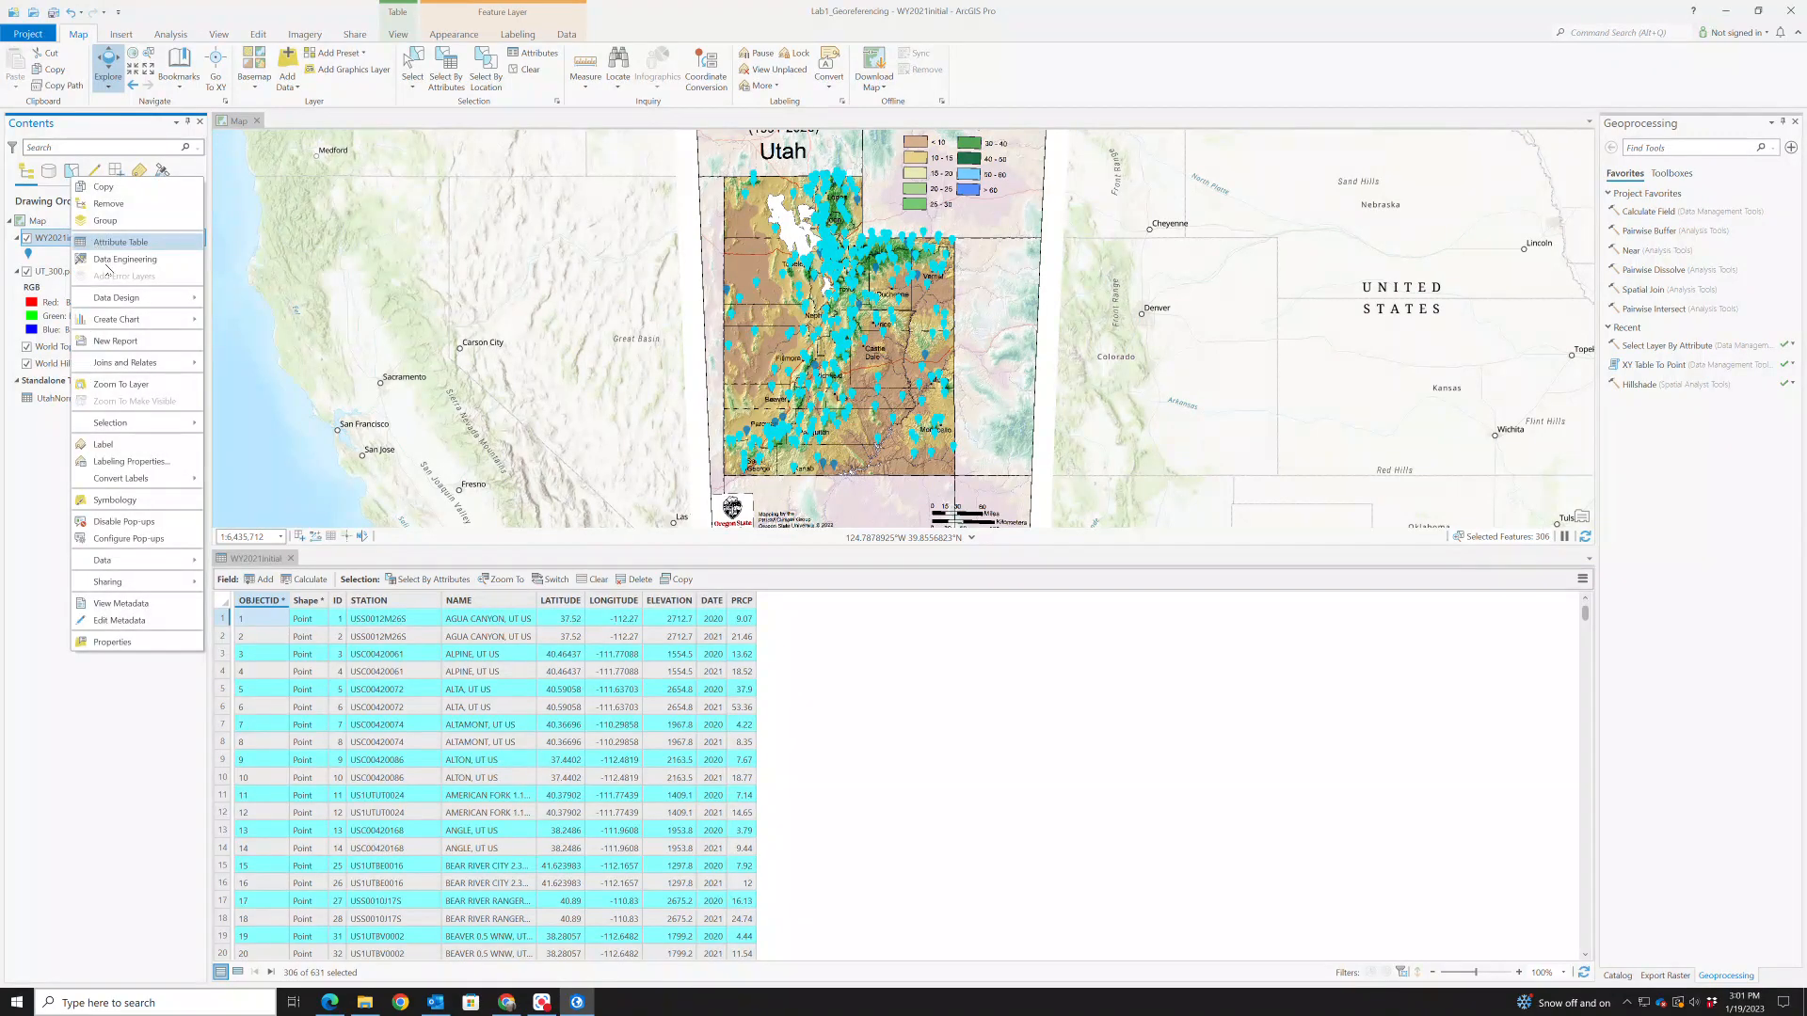
mouse_move(131, 562)
click(275, 562)
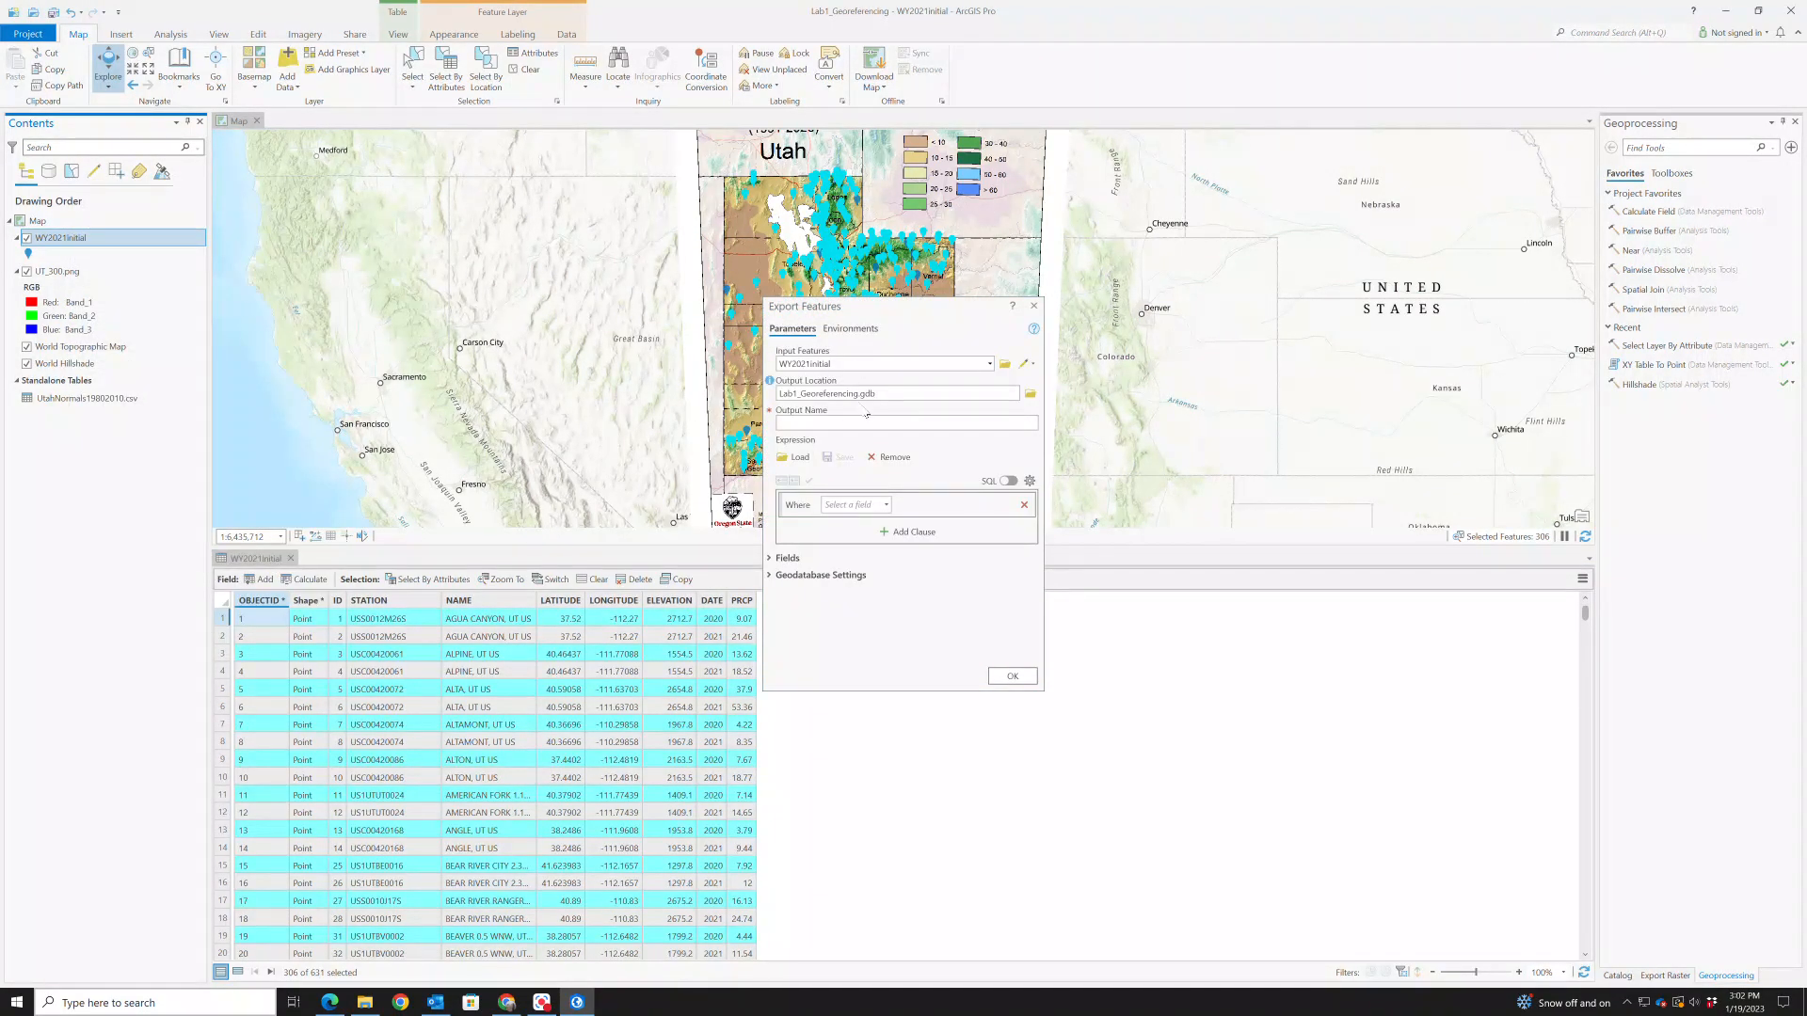
click(836, 421)
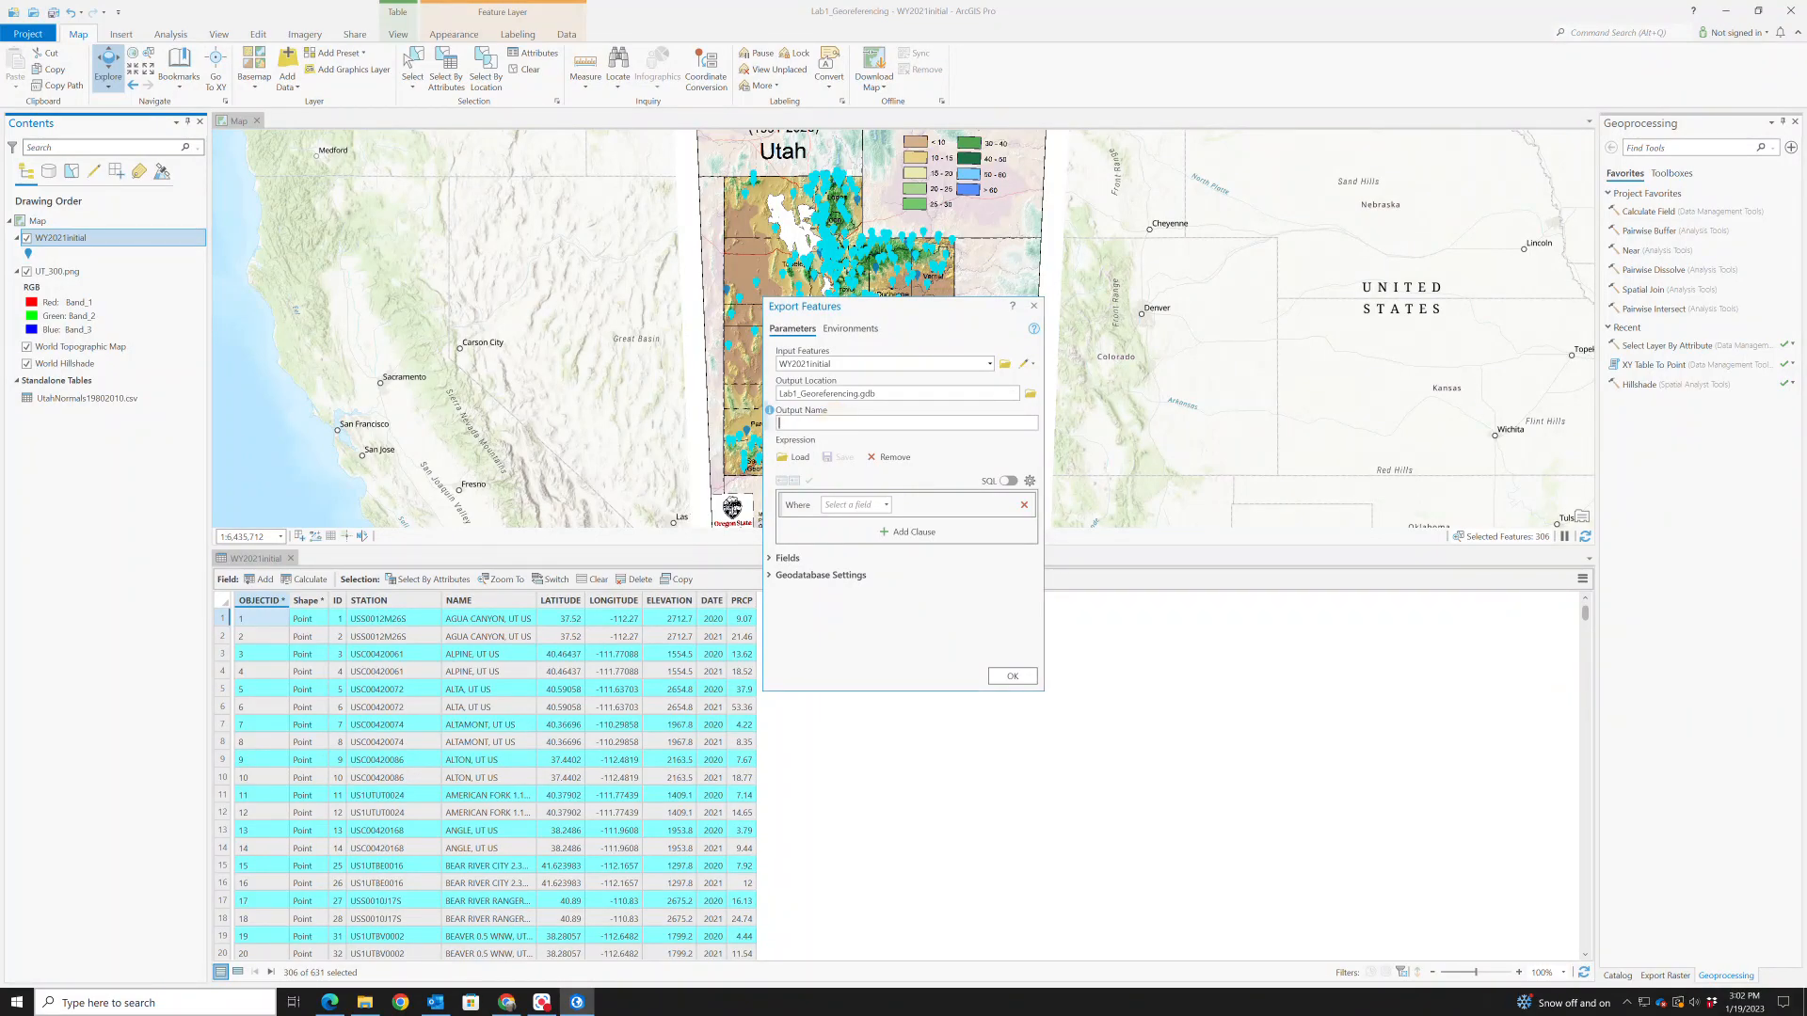
text(WY2021_Fall)
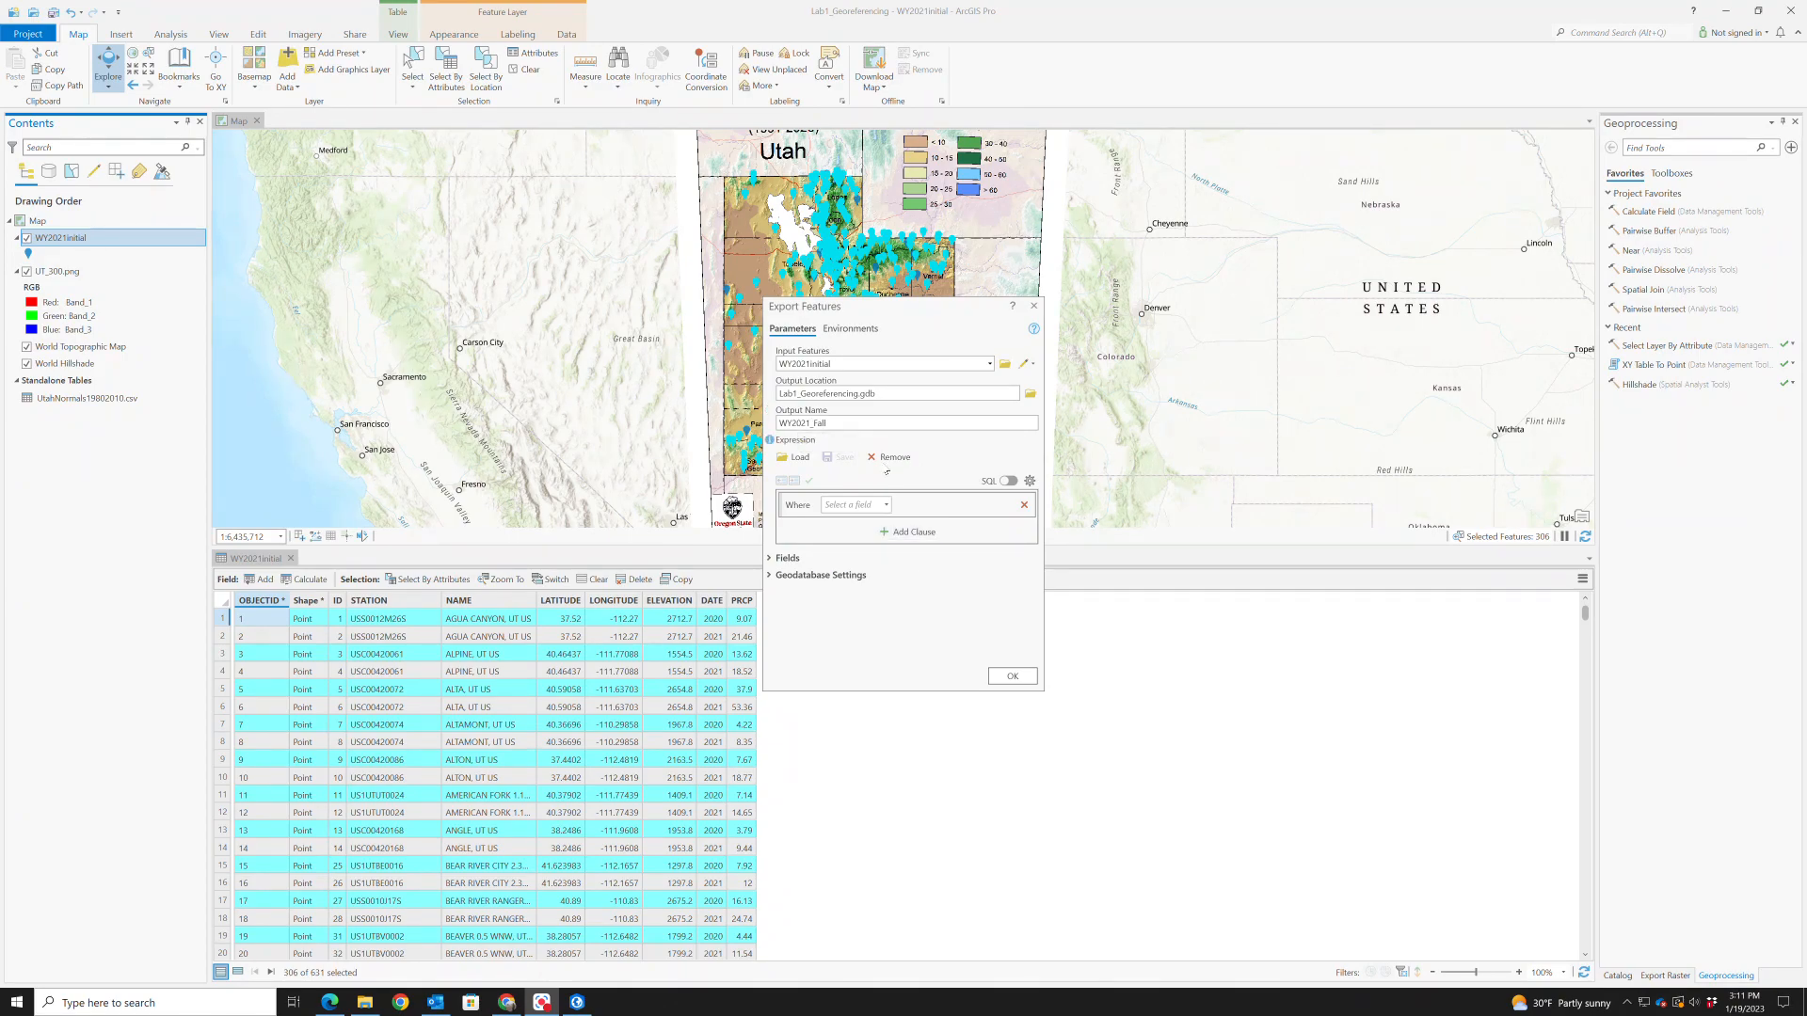
click(1008, 678)
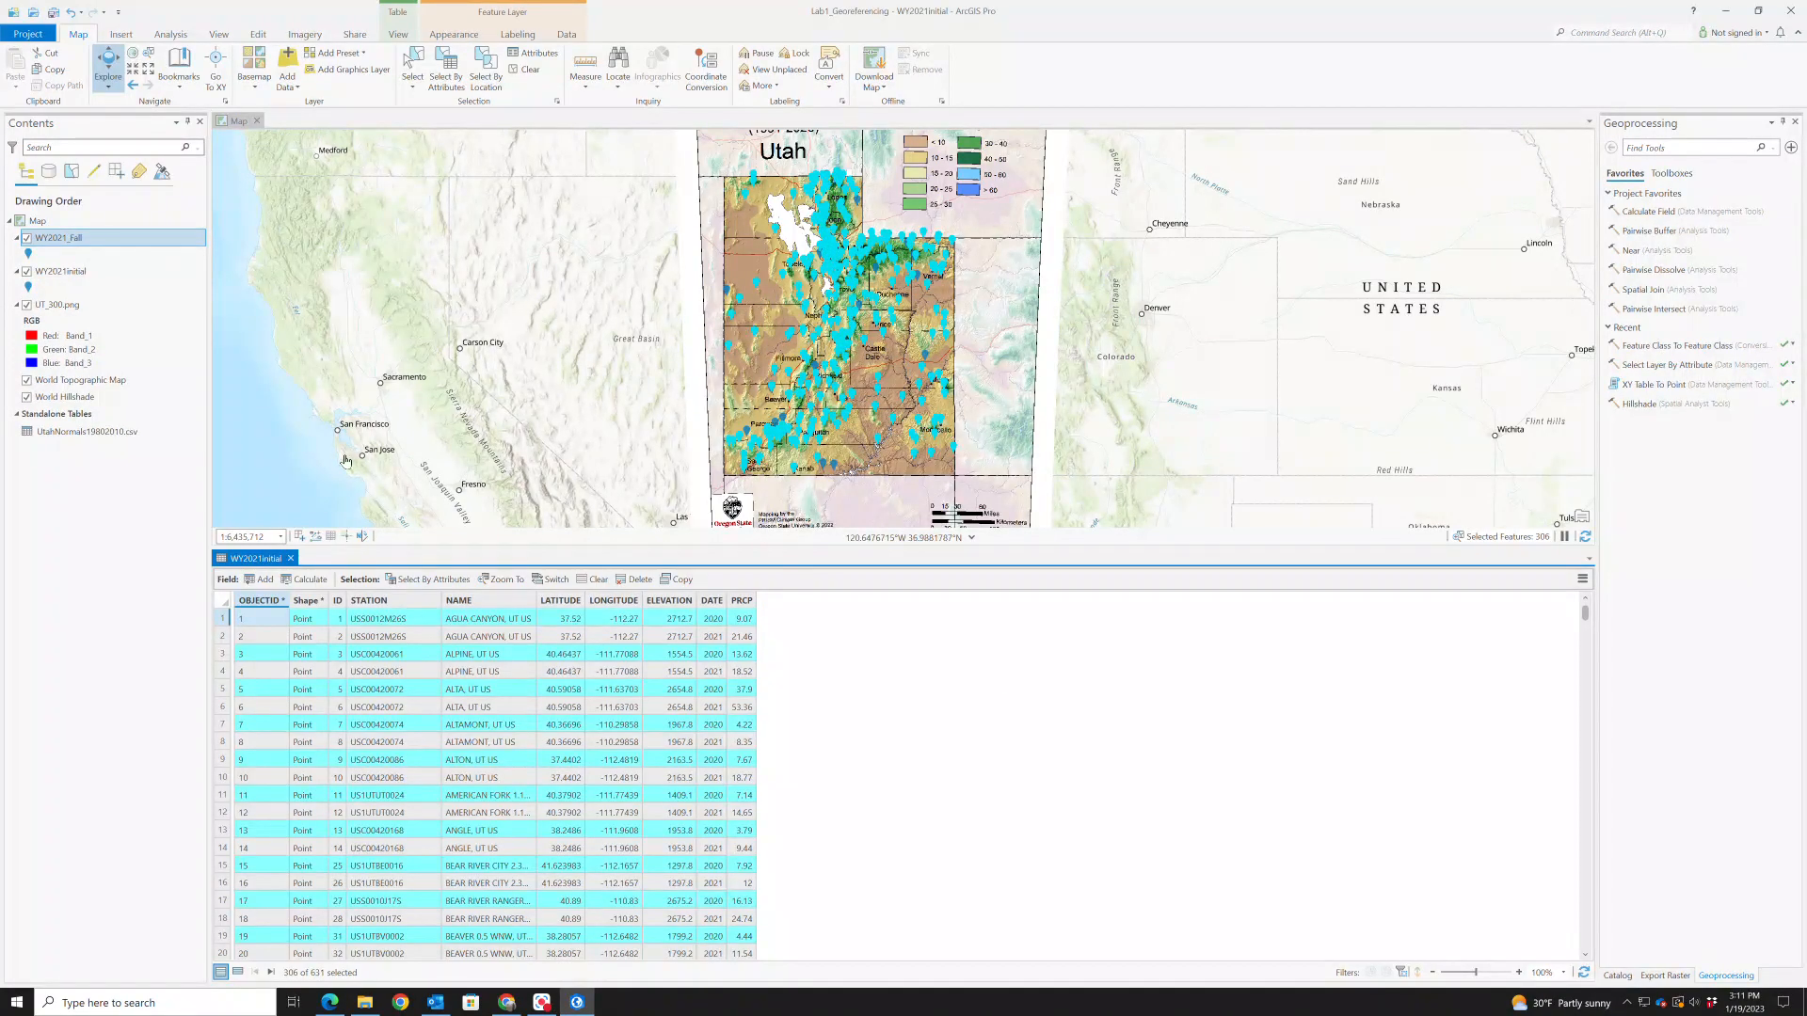
Toggle the WY2021initial layer's visibility to compare its points with WY2021_Fall, leave it hidden, and open the WY2021_Fall attribute table
click(26, 272)
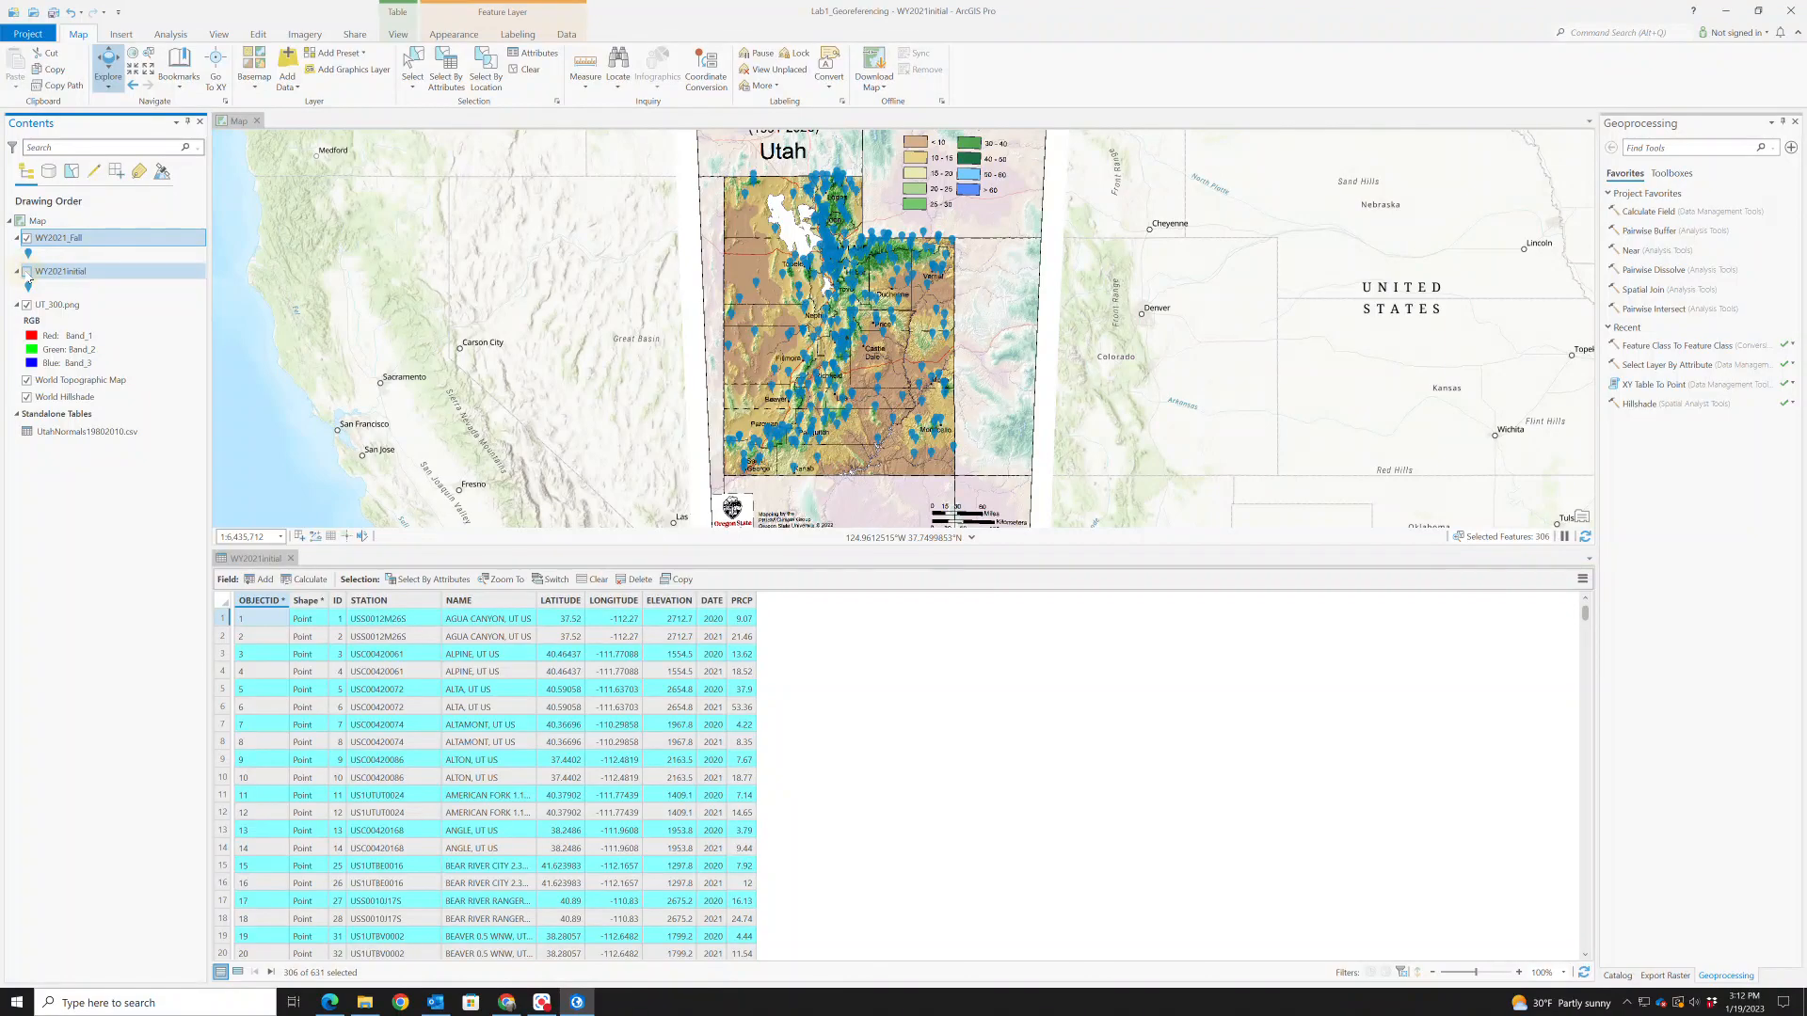
click(27, 273)
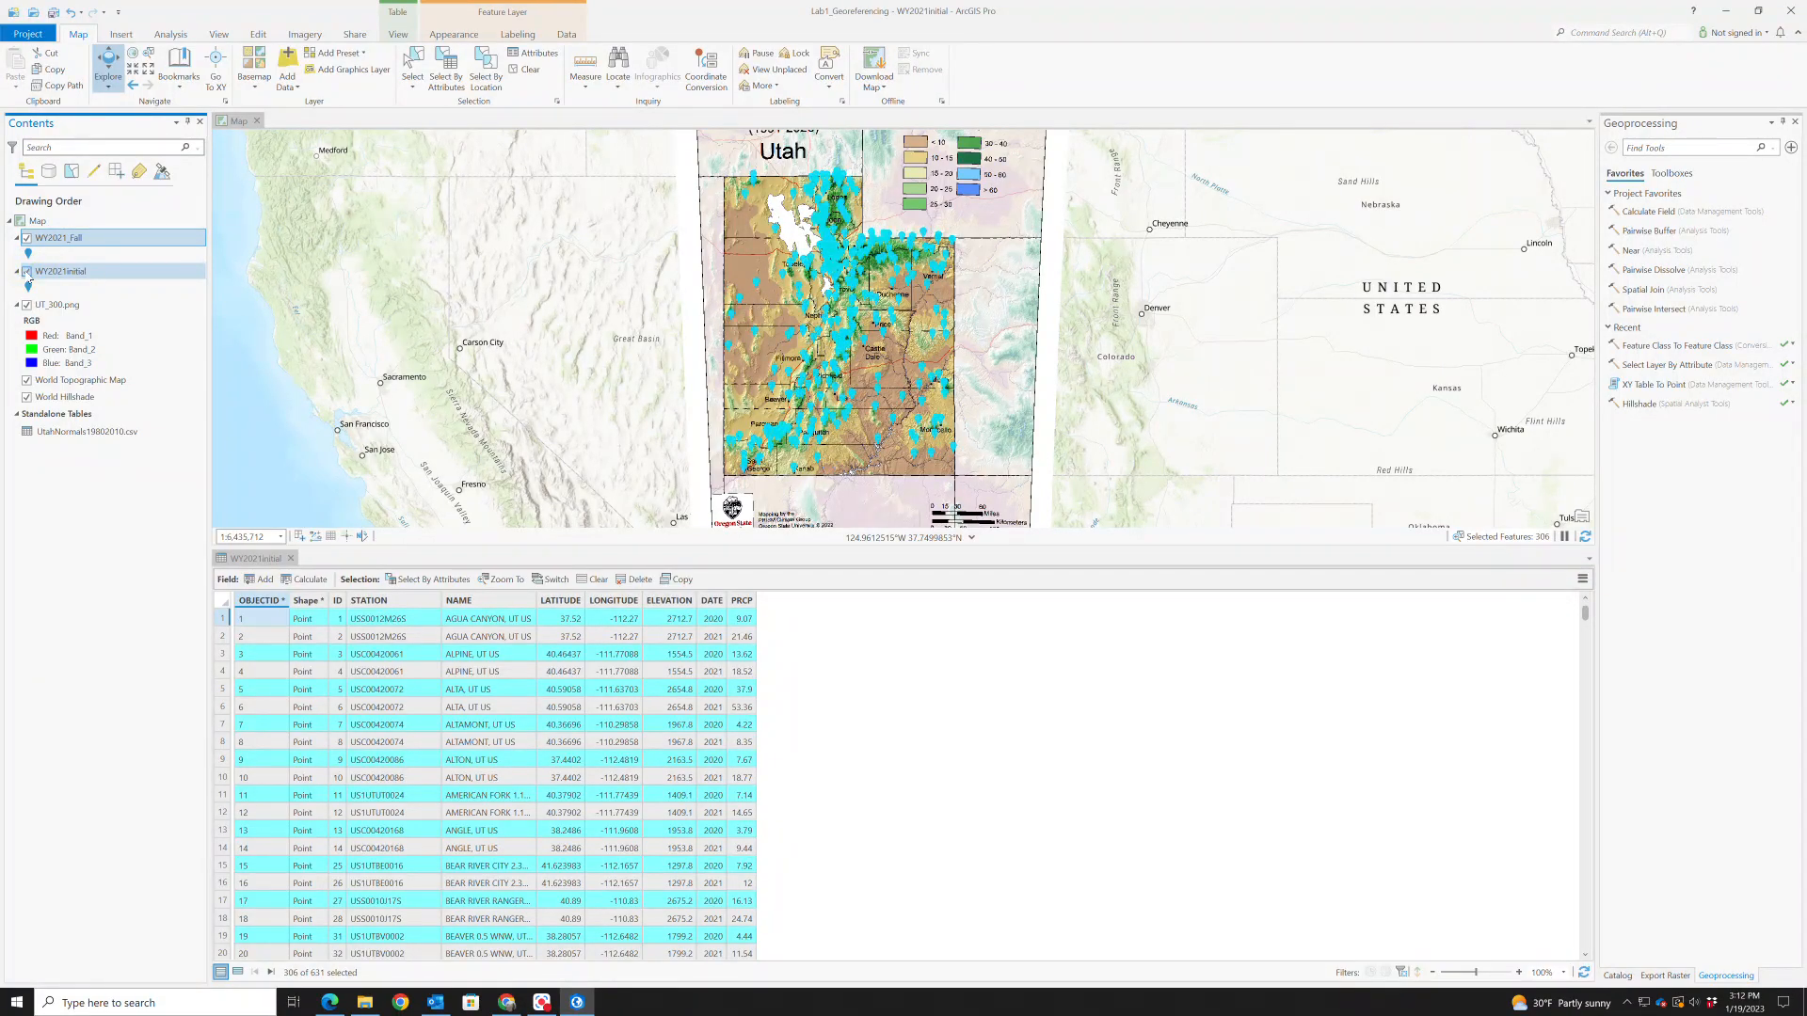
click(27, 273)
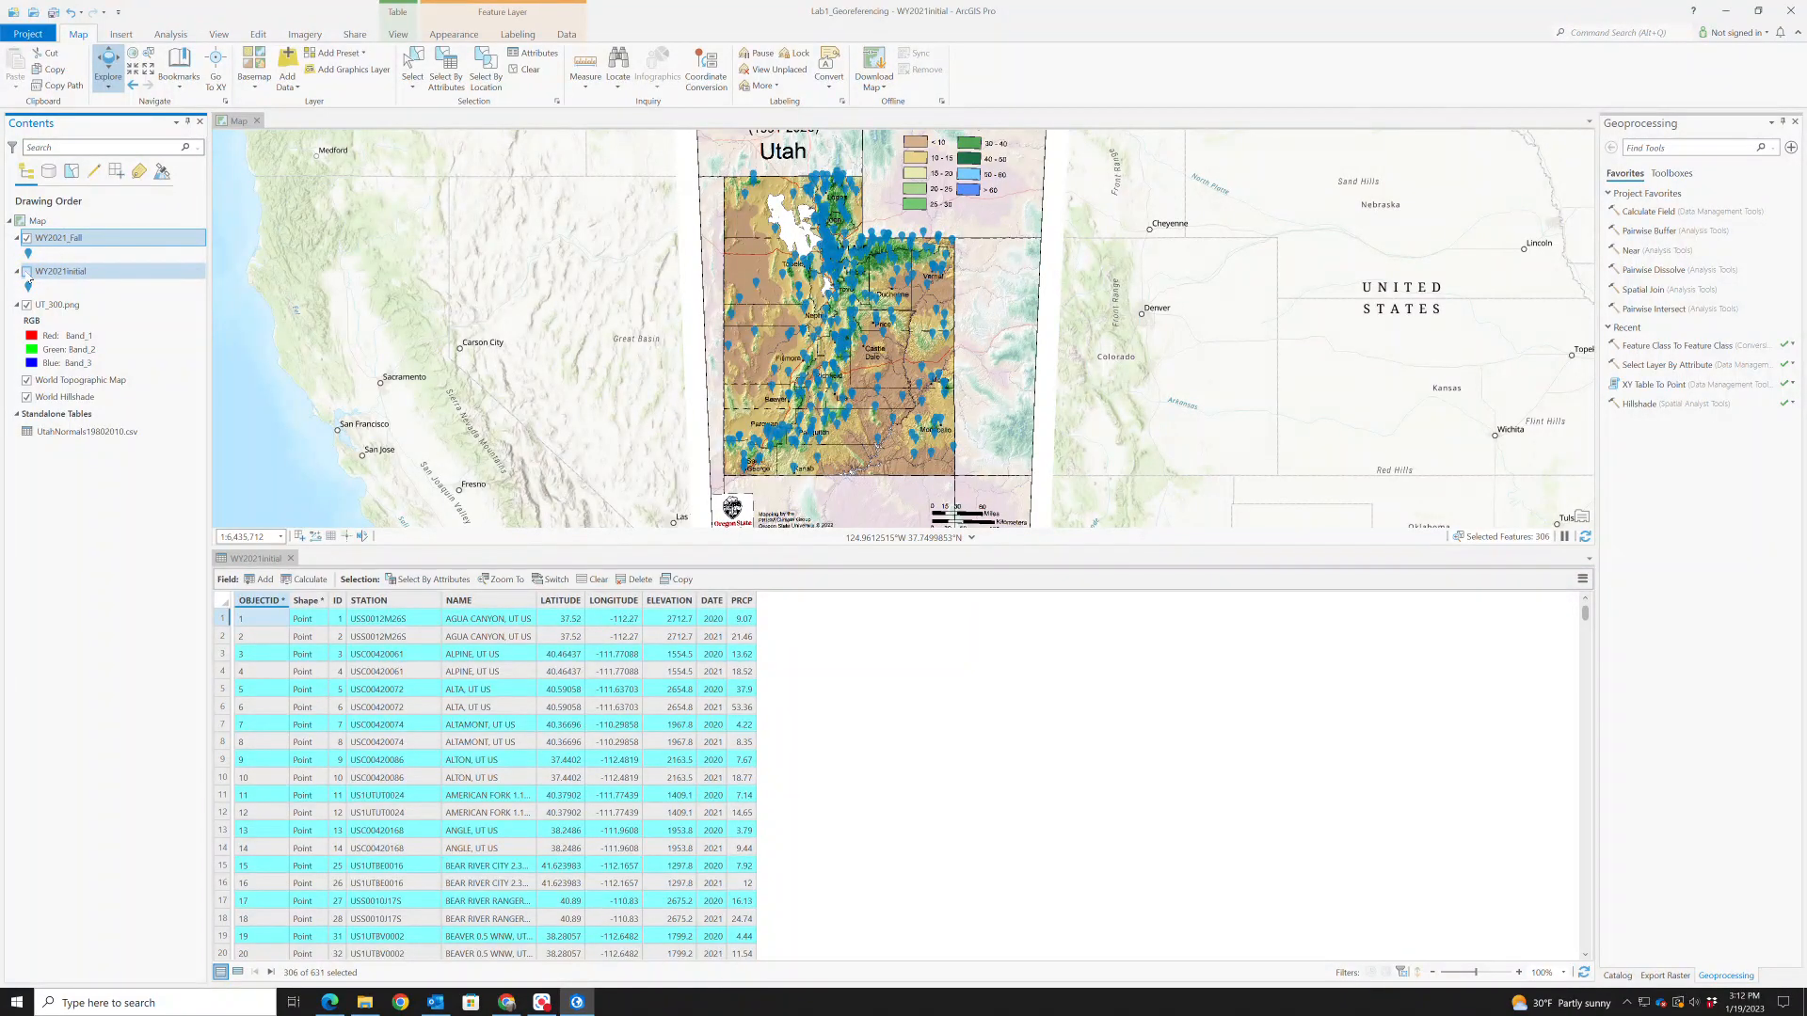
click(28, 273)
click(27, 273)
click(27, 273)
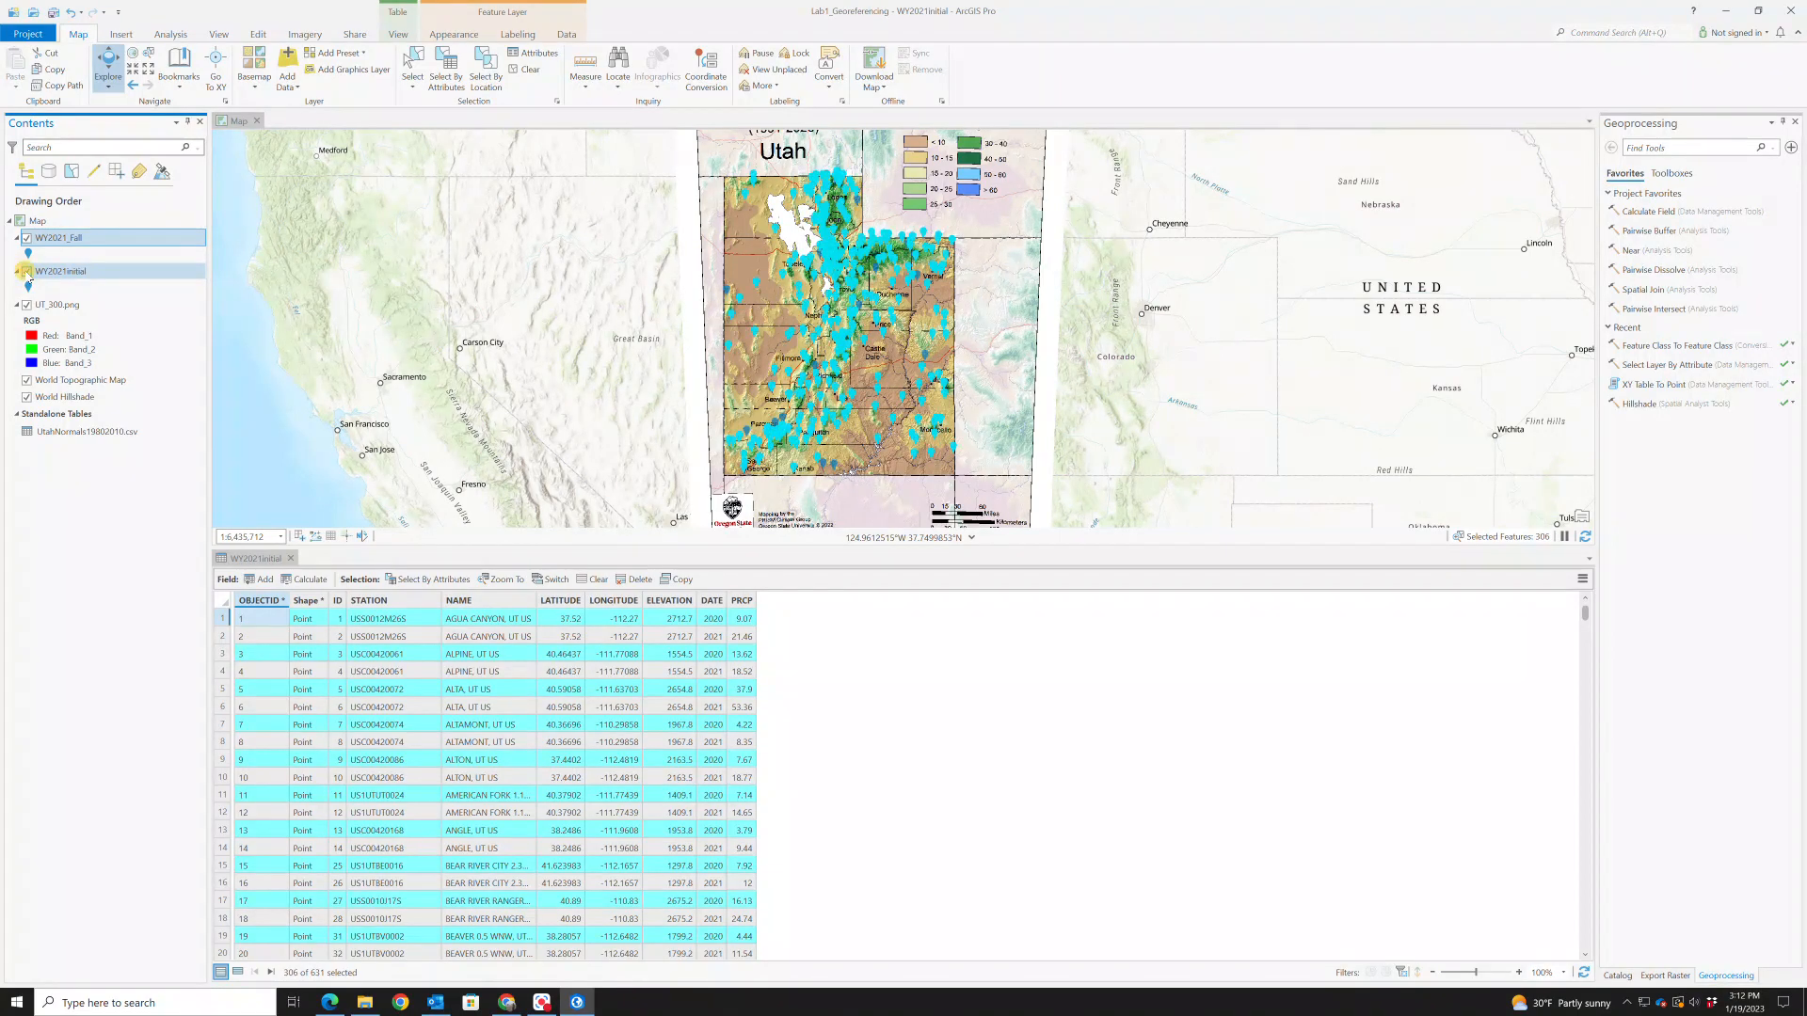
click(27, 273)
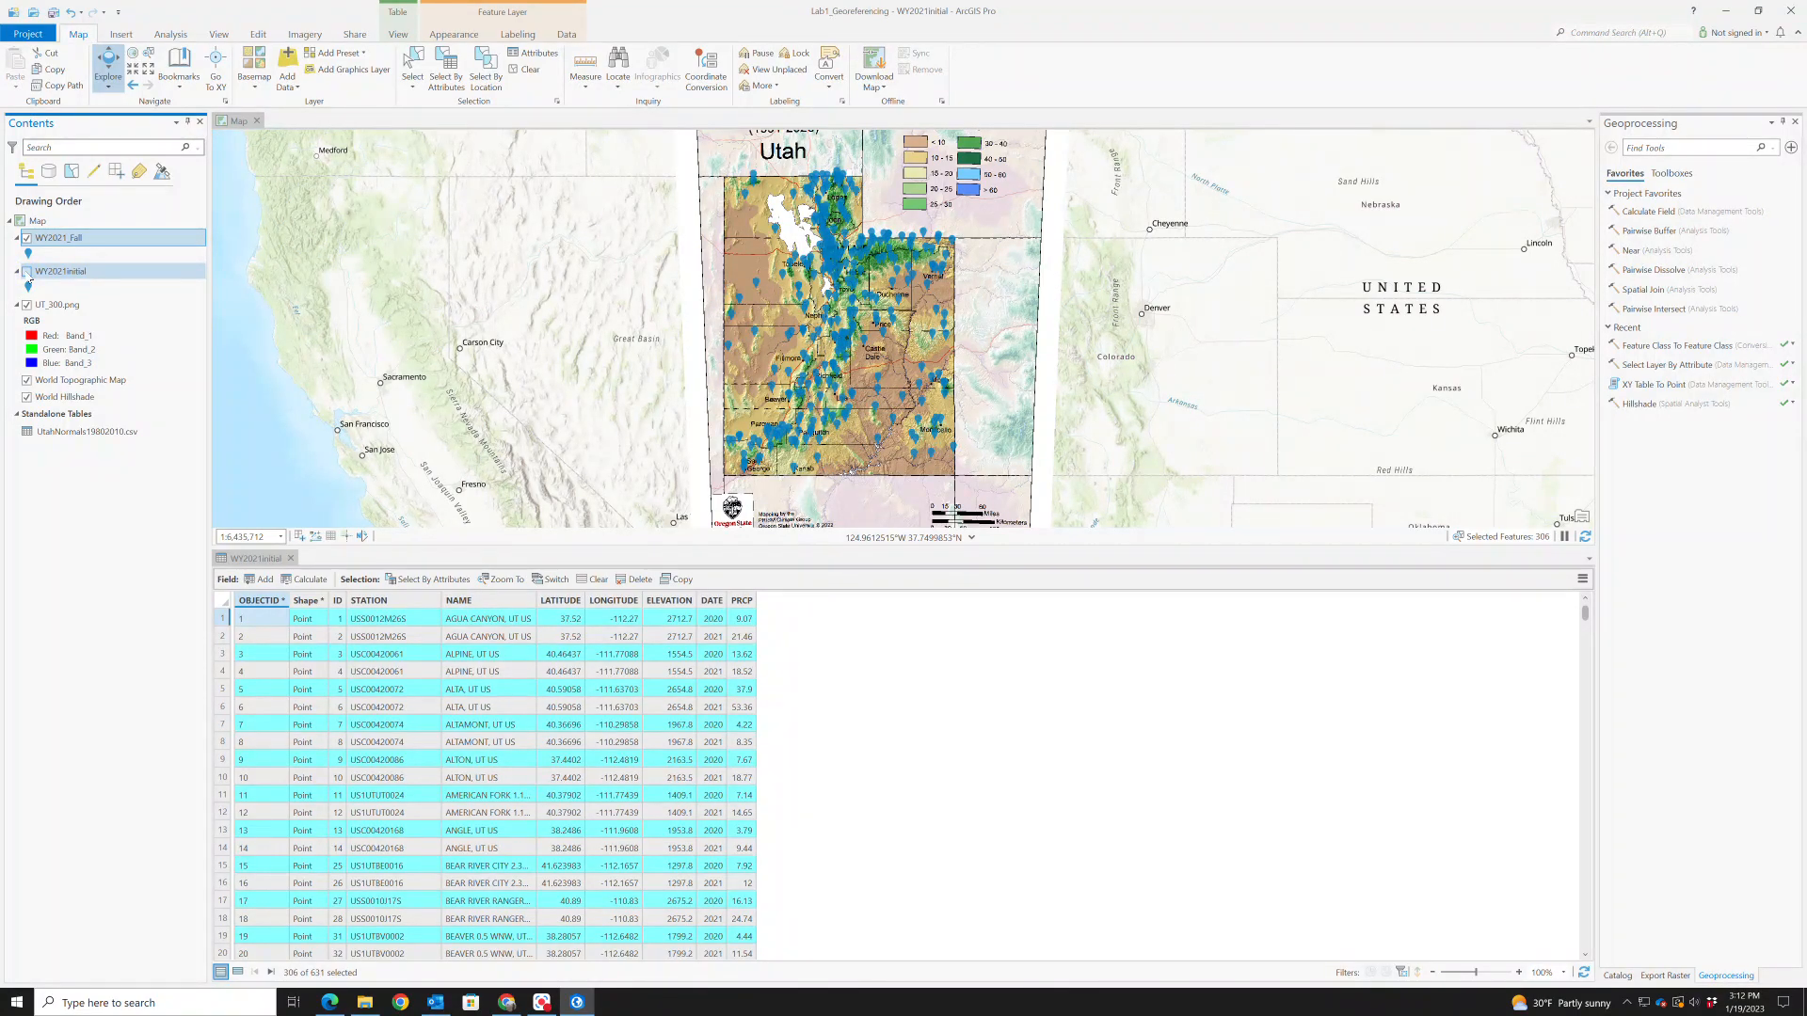
right_click(52, 238)
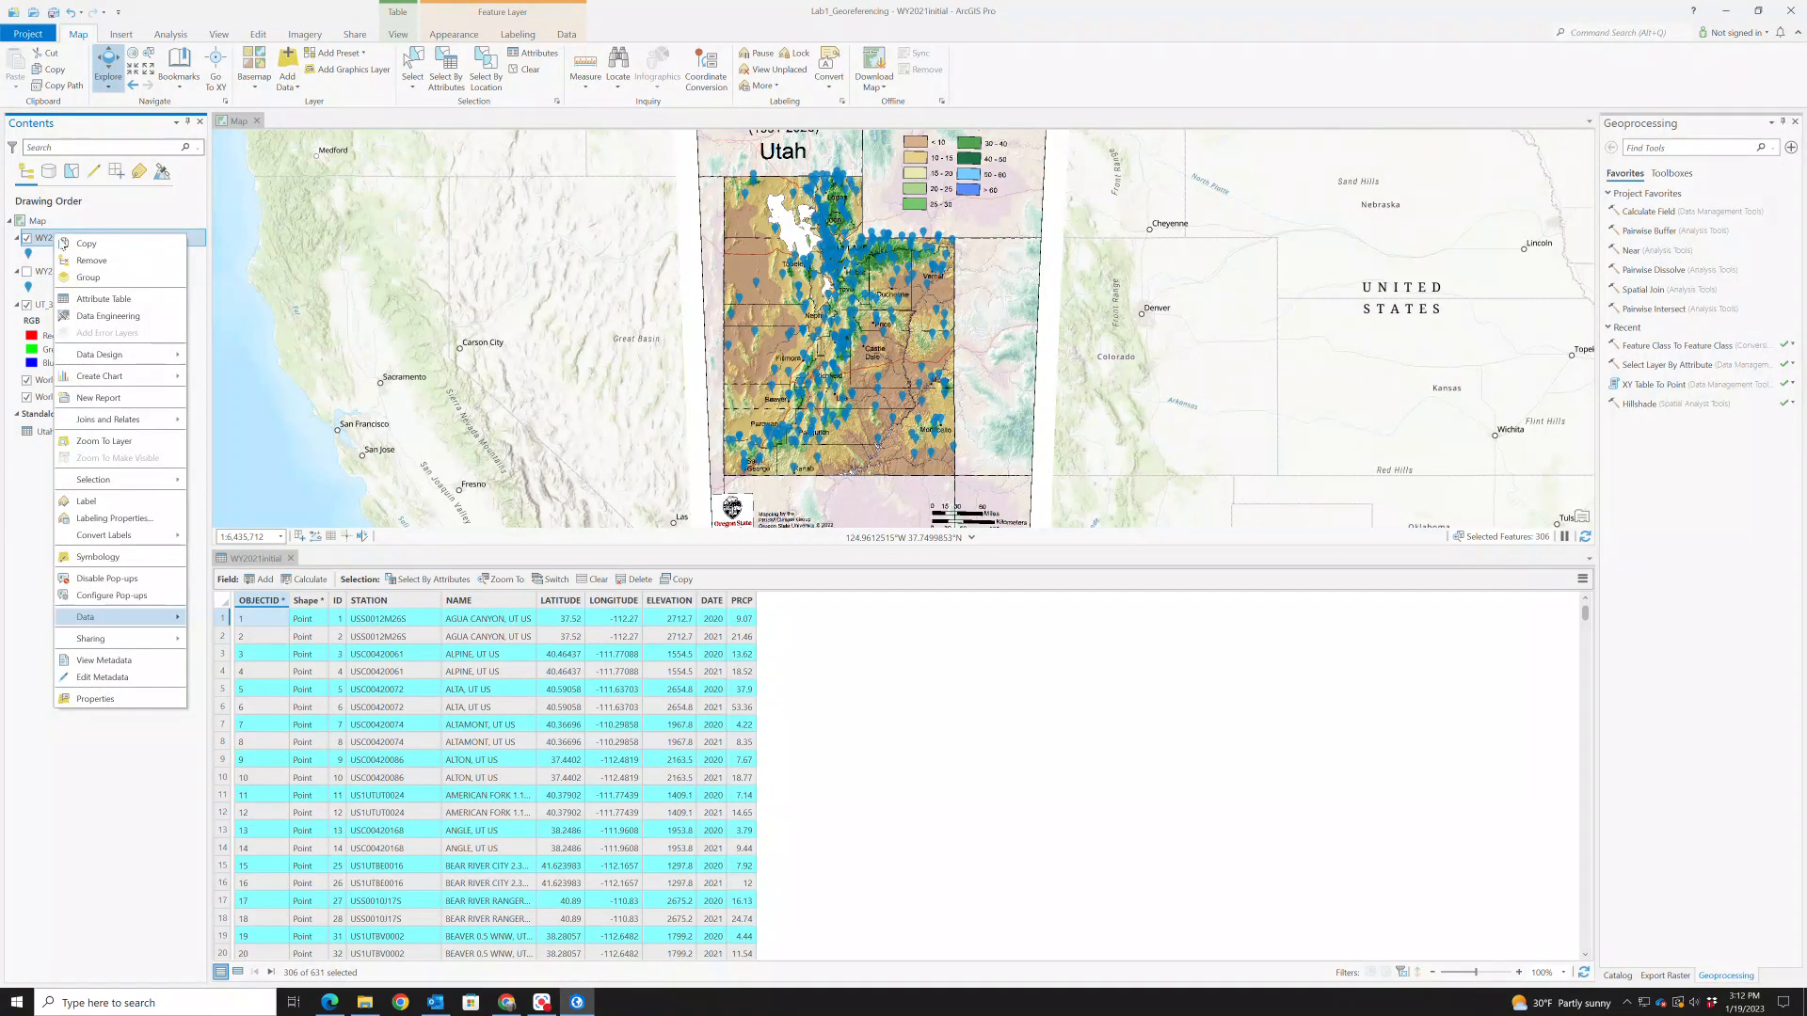
click(103, 299)
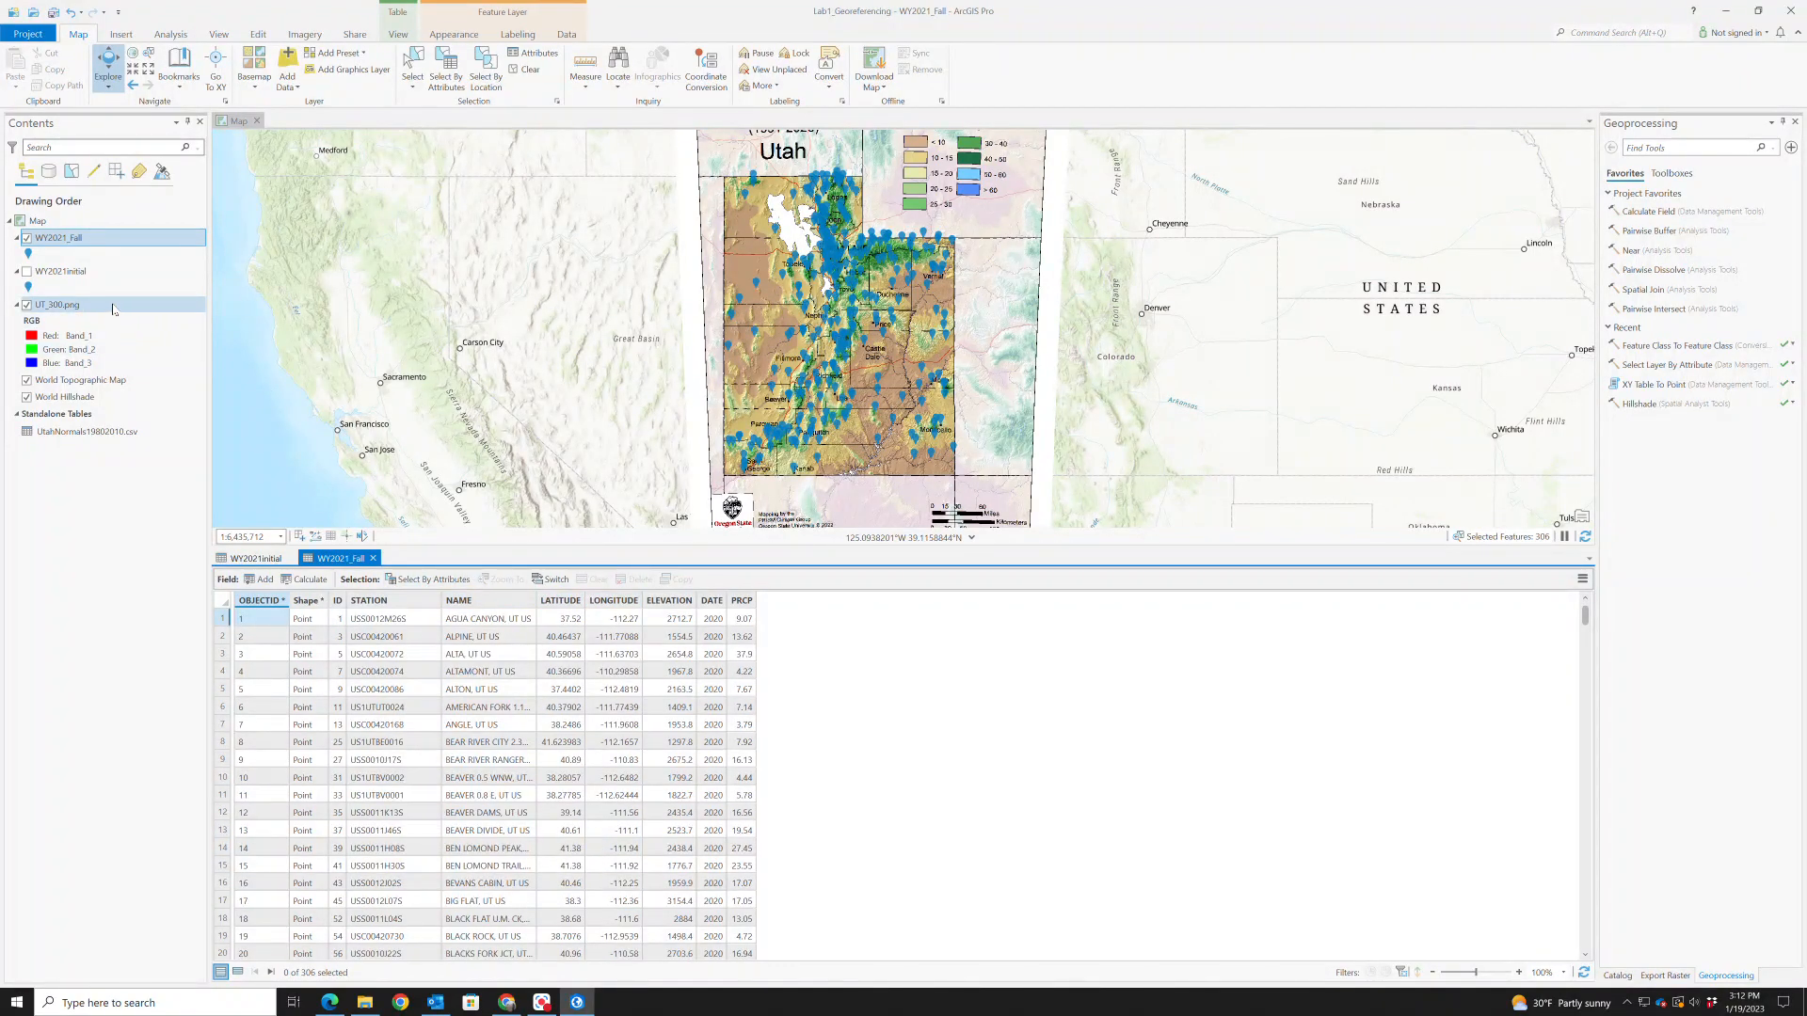
Show WY2021initial instead of WY2021_Fall, select its points where DATE is equal to 2021 as a new selection, and display its table
click(27, 271)
click(27, 238)
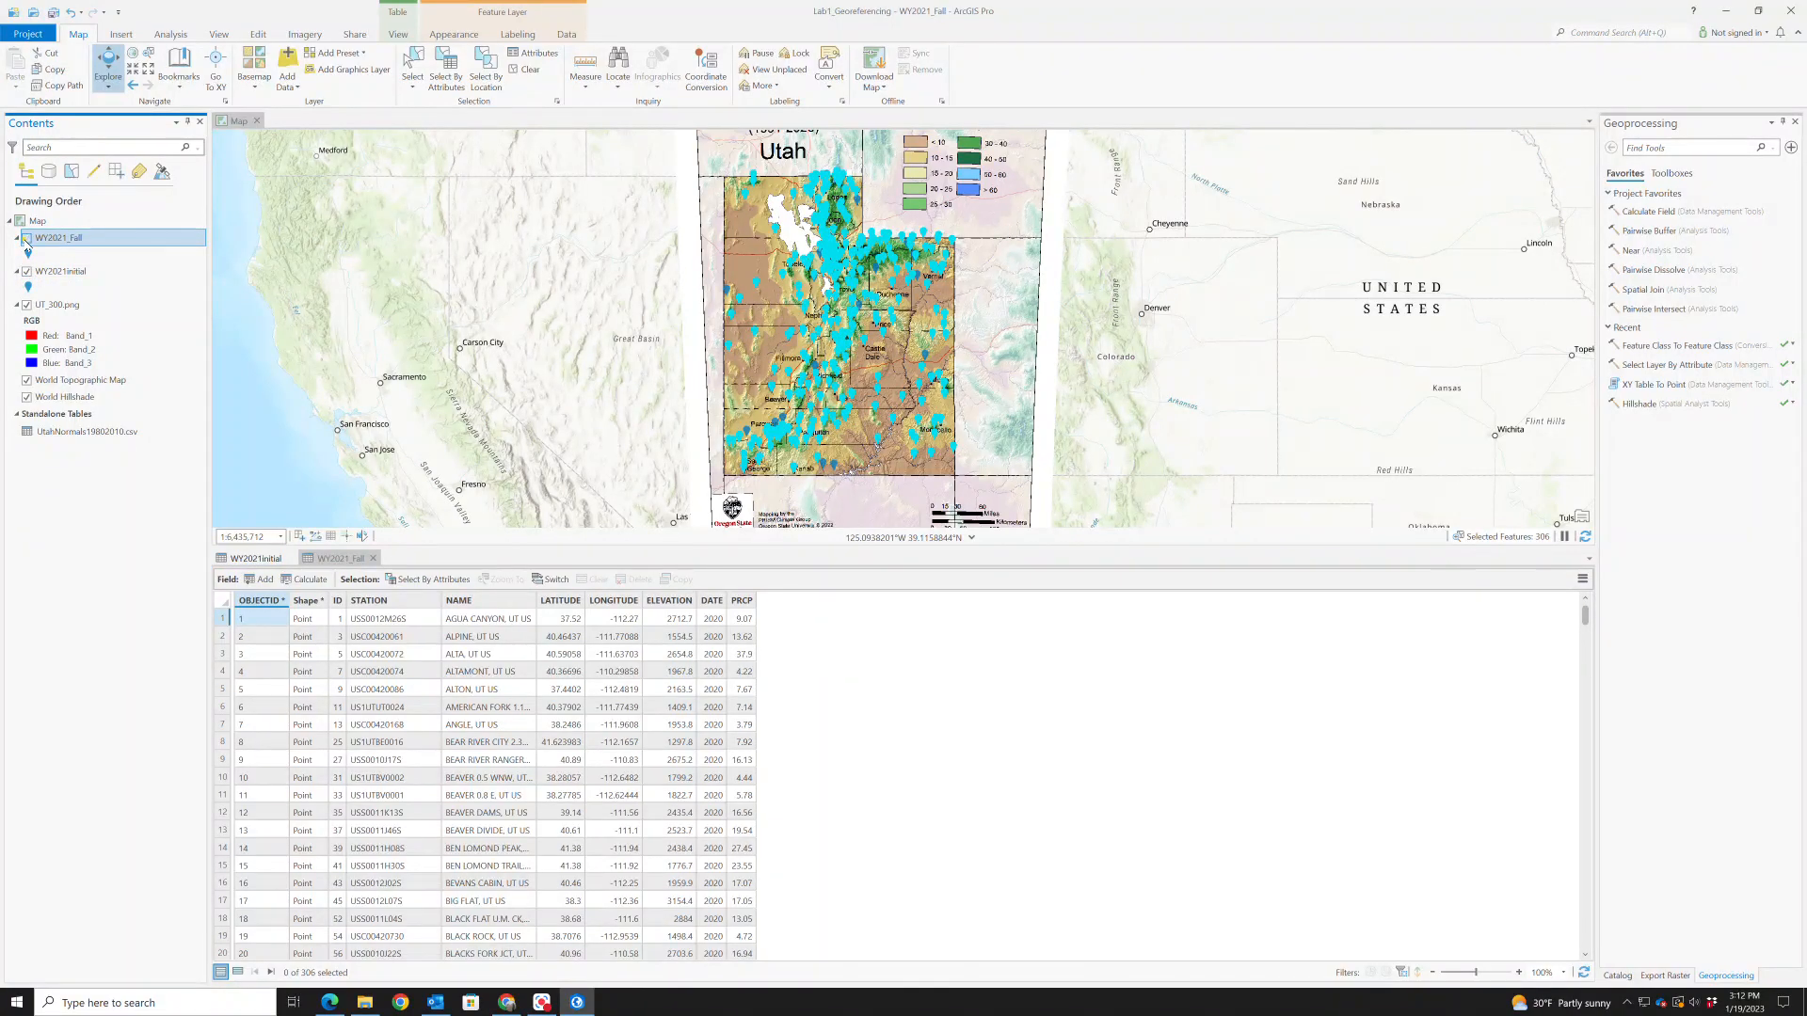
click(443, 91)
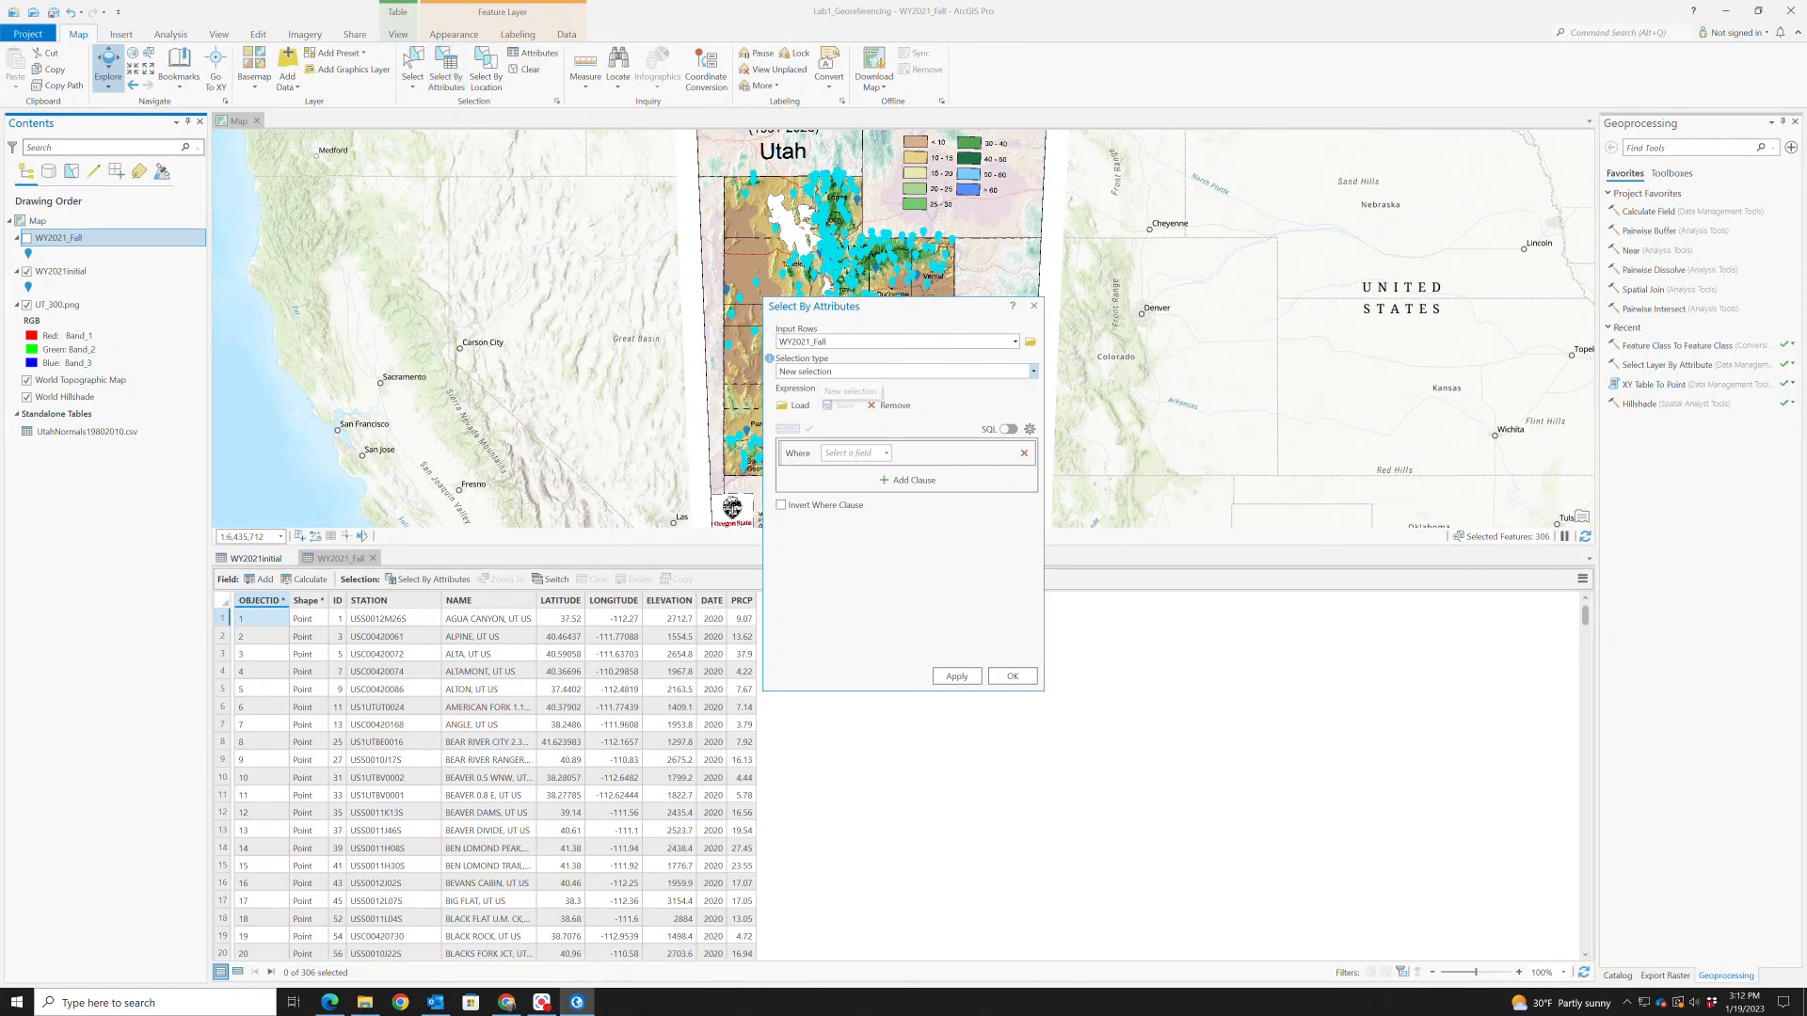
click(1015, 341)
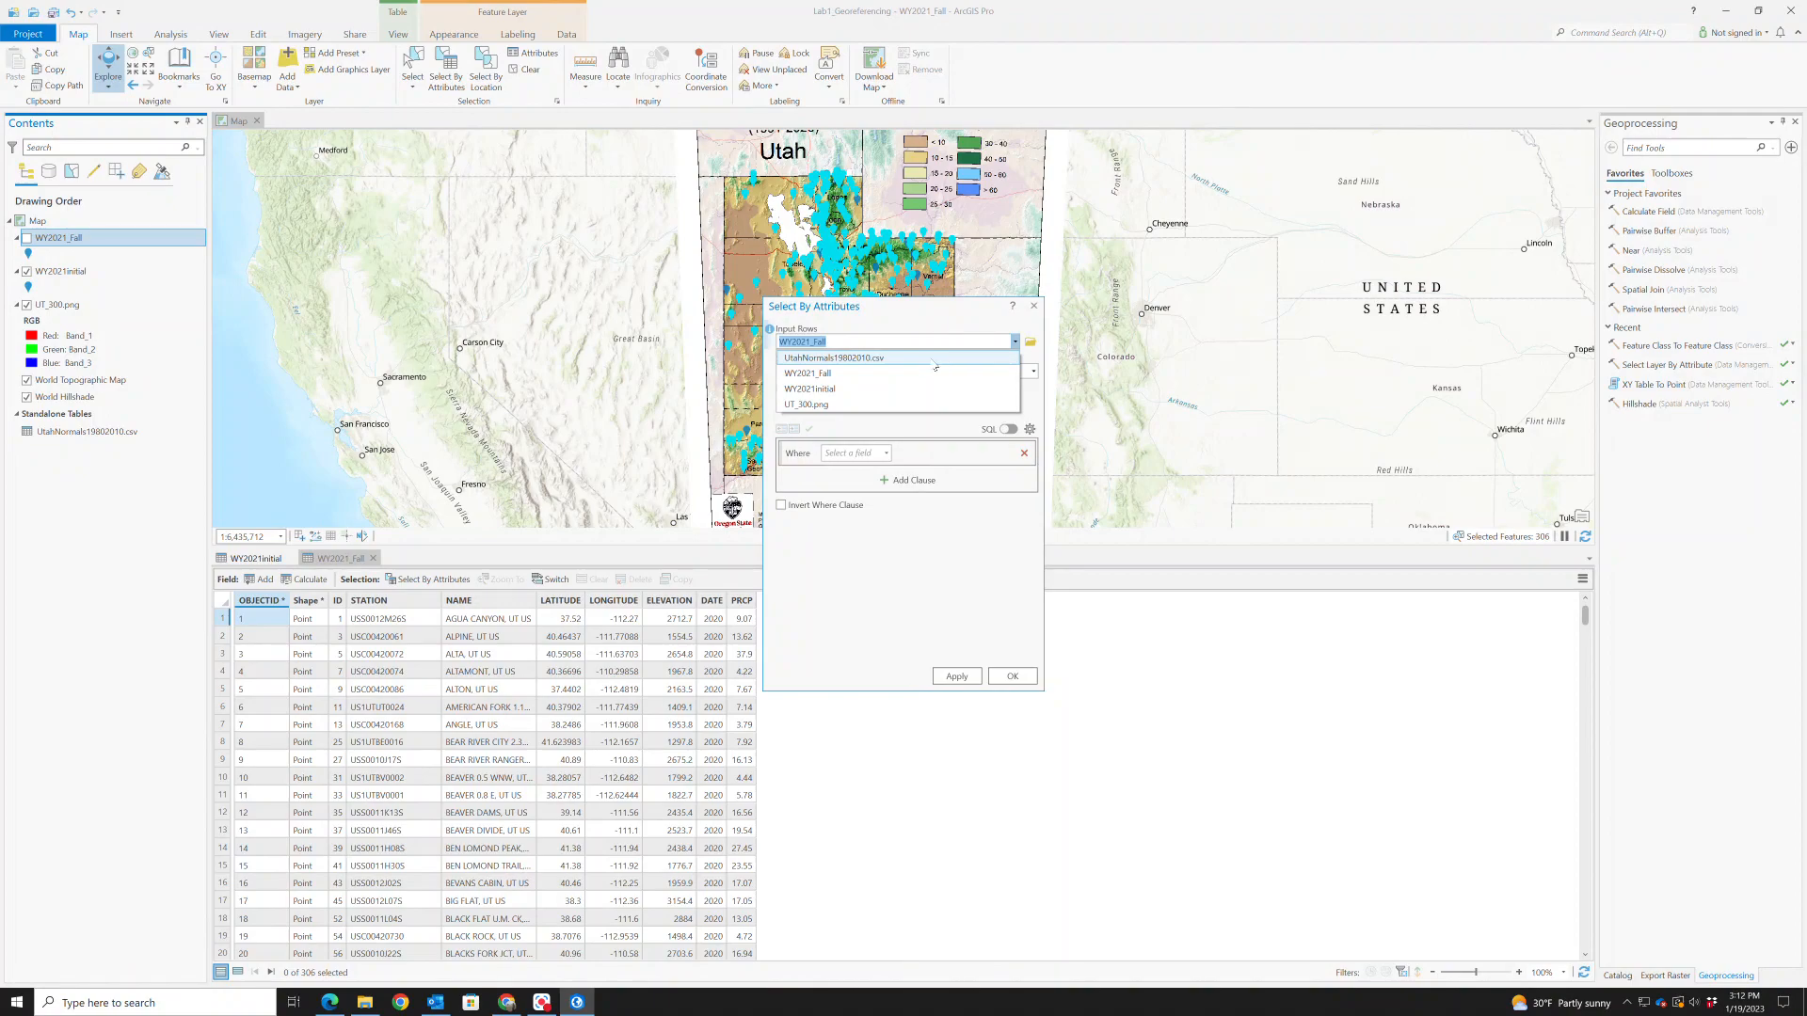
click(838, 389)
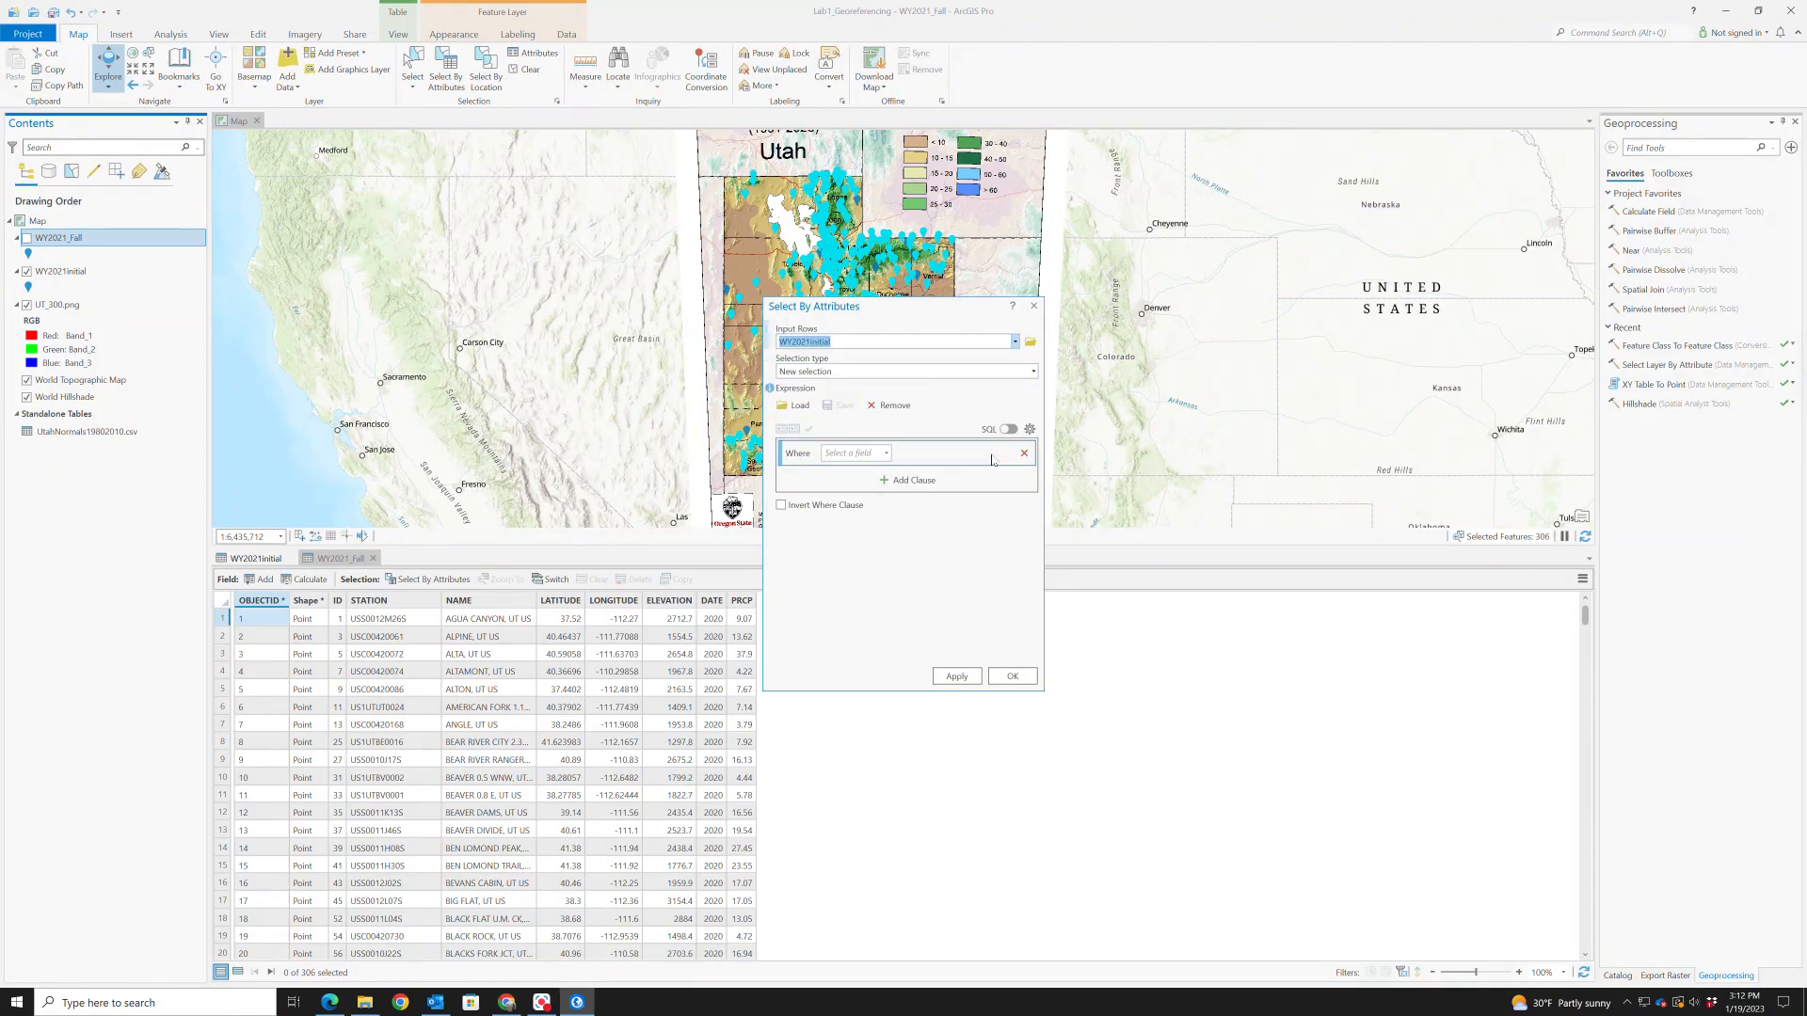
click(857, 453)
click(843, 569)
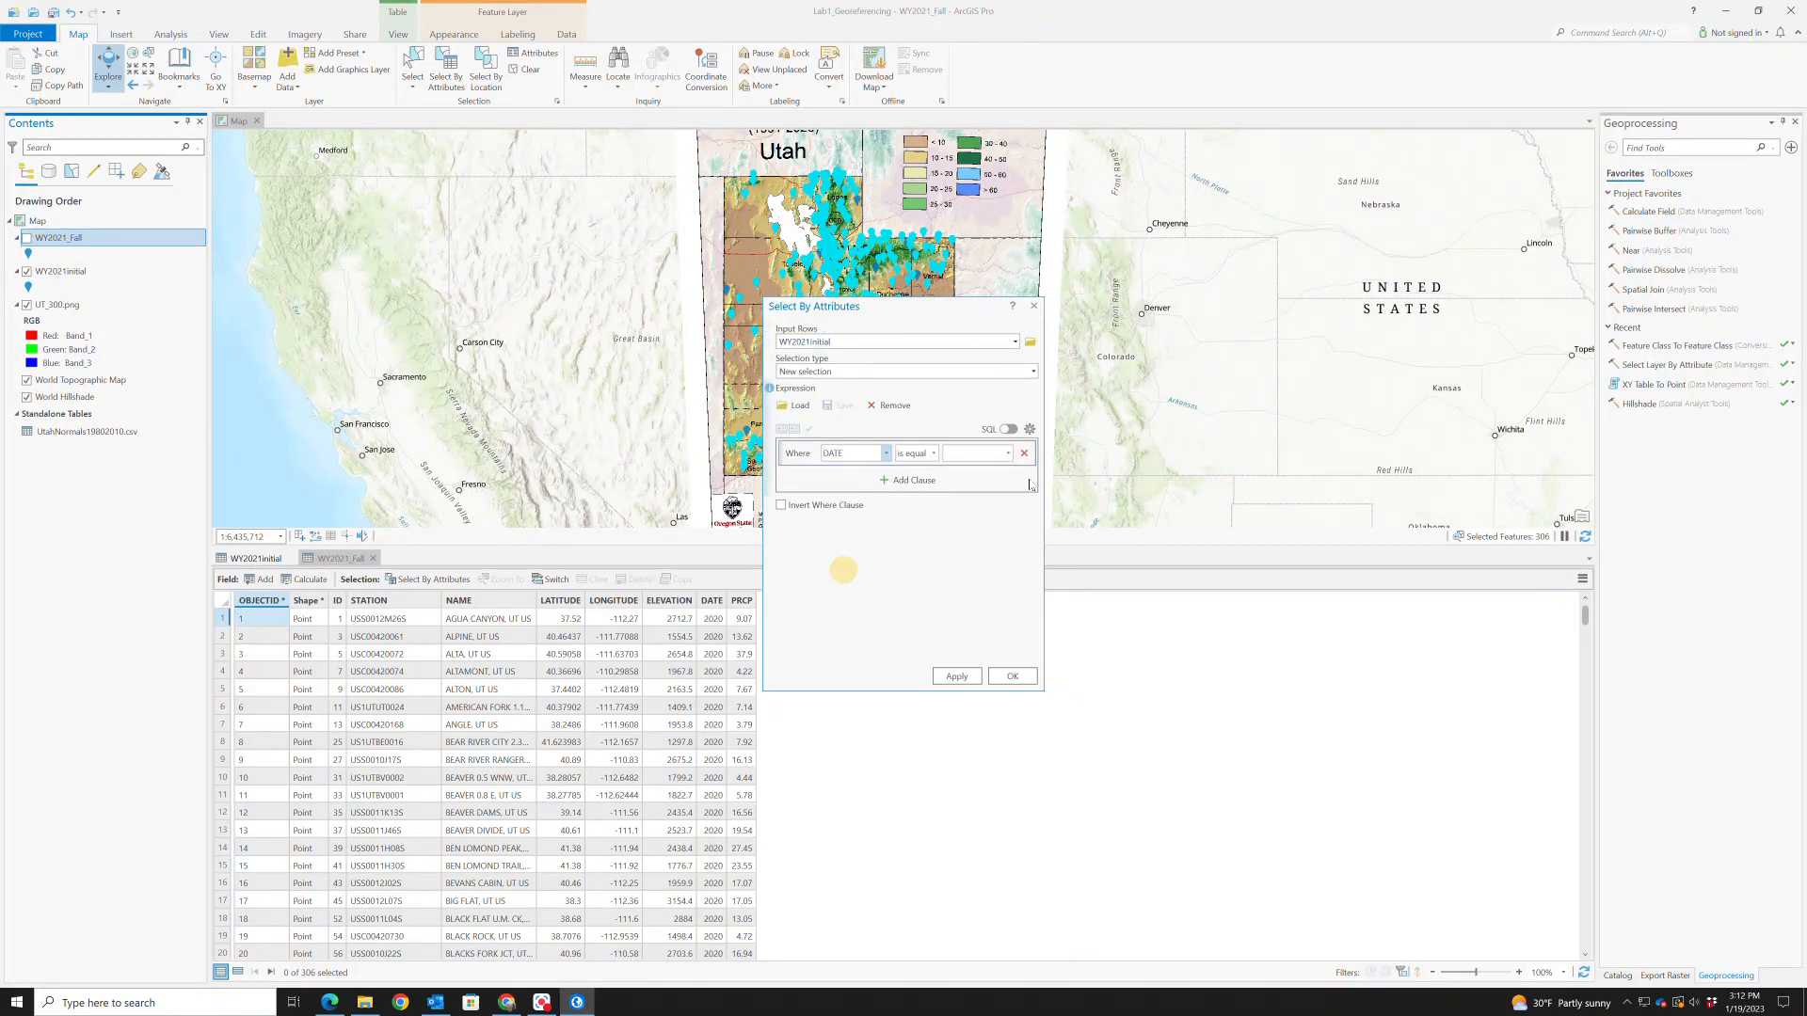
click(1008, 454)
click(978, 489)
click(1009, 676)
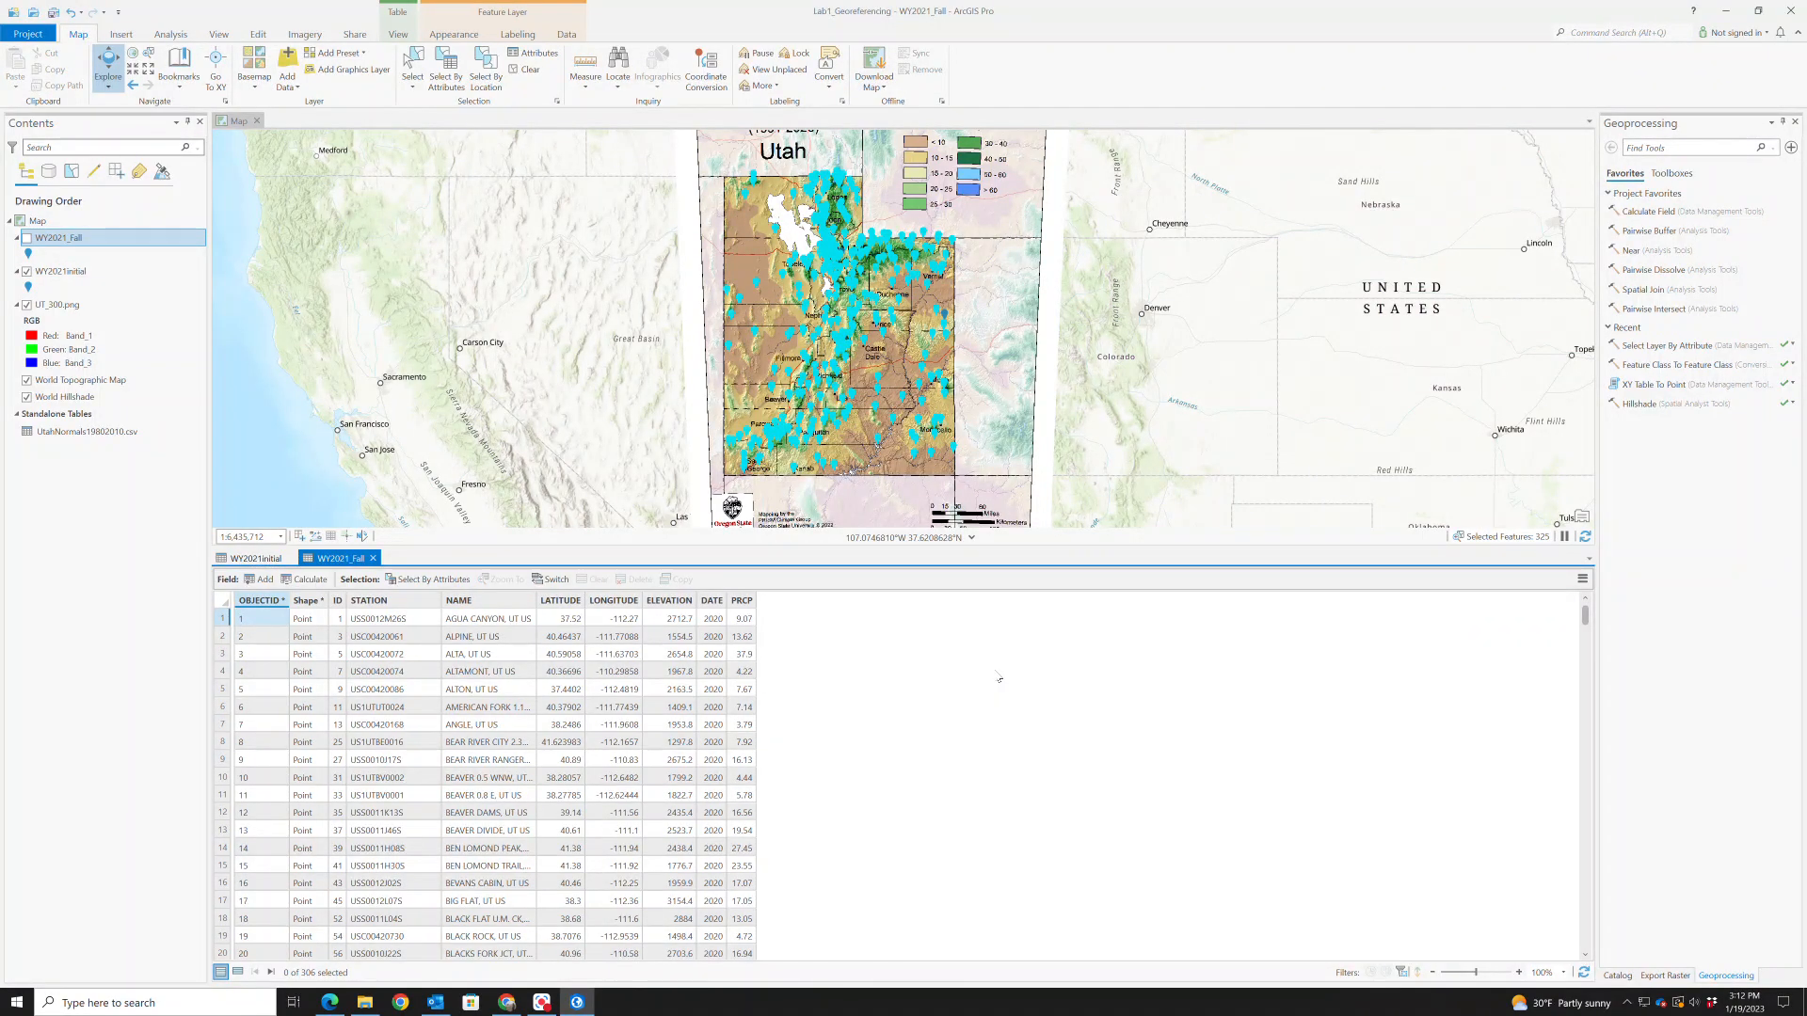
click(252, 558)
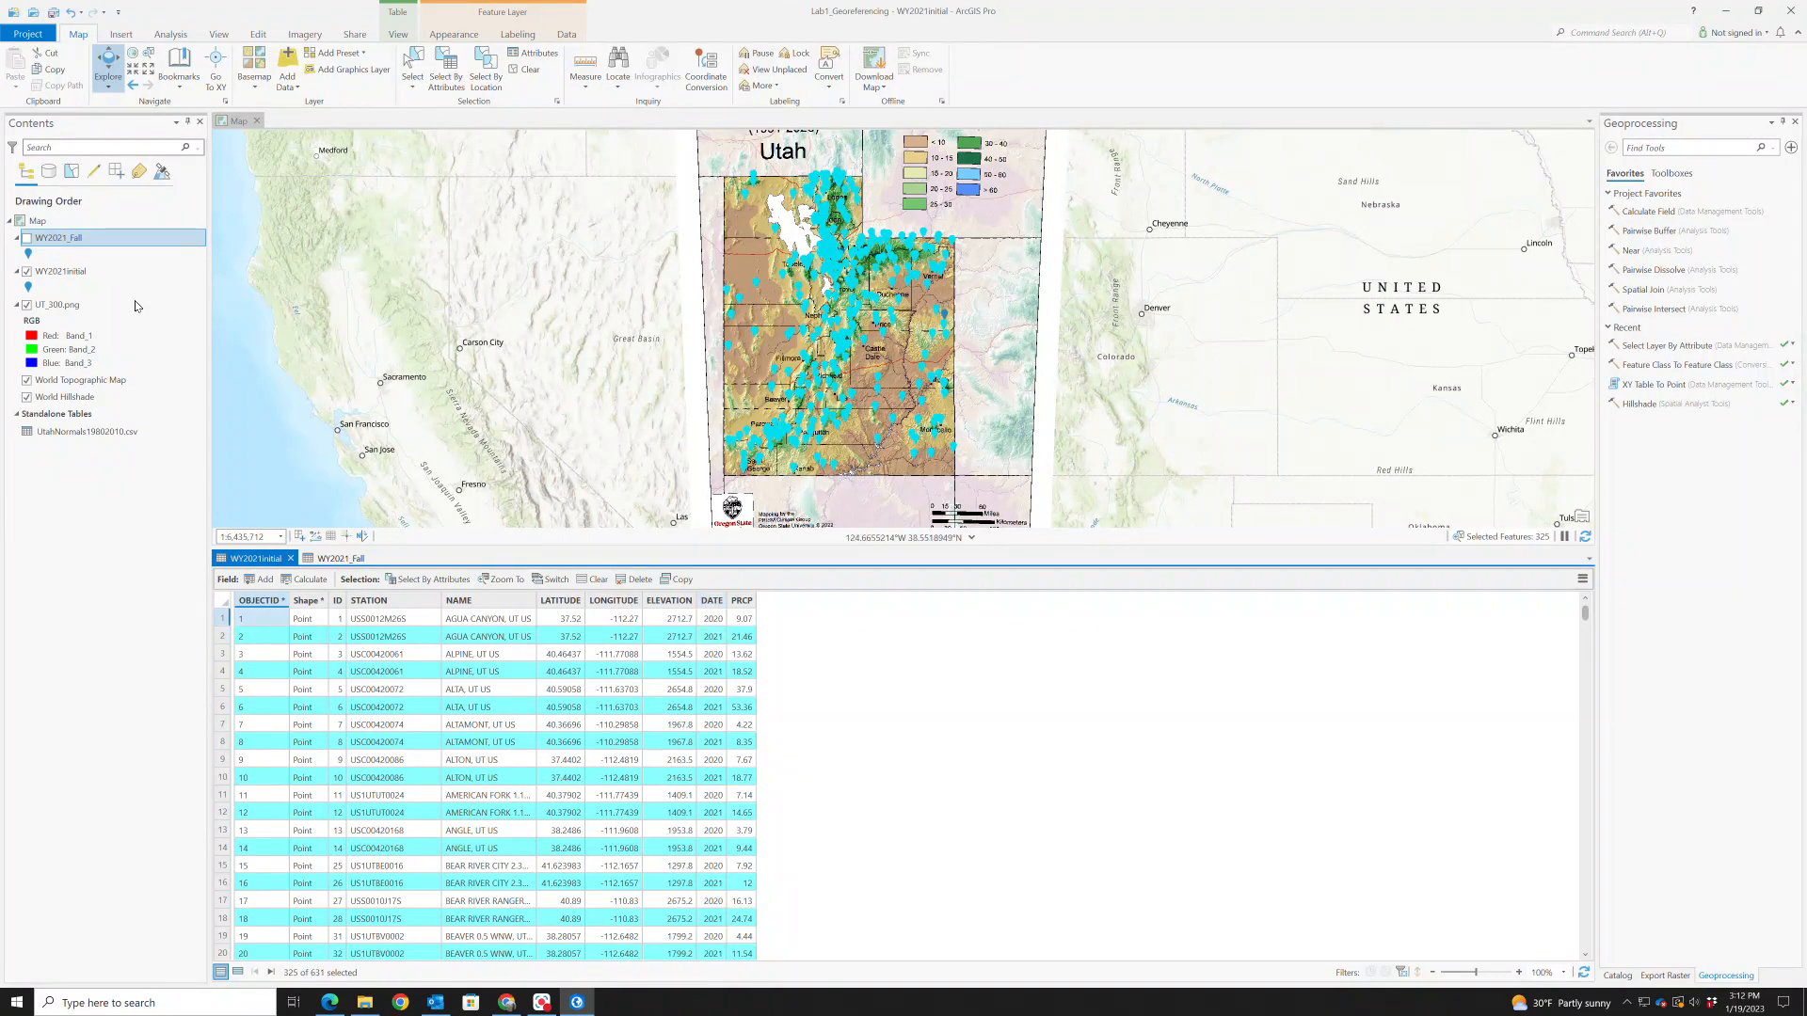
Export the selected WY2021initial points to Lab1_Georeferencing.gdb as a new feature class named WY2021_spsu
right_click(64, 272)
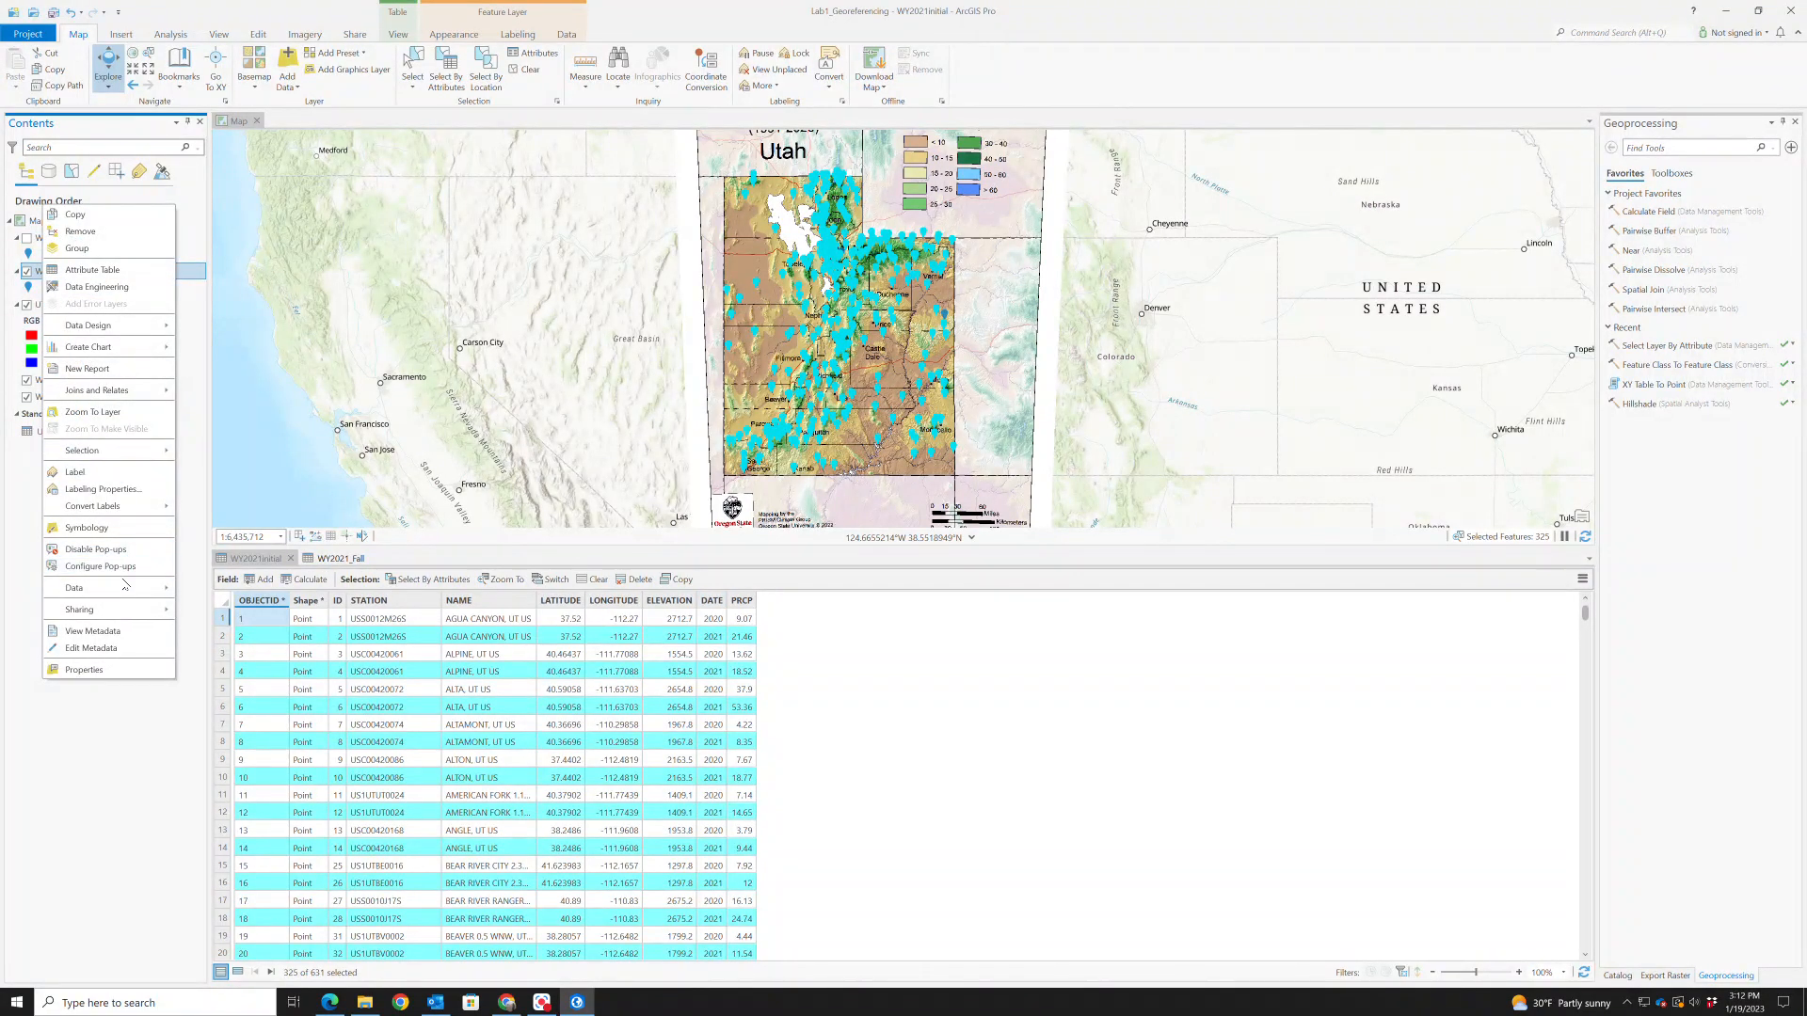
mouse_move(126, 590)
click(223, 590)
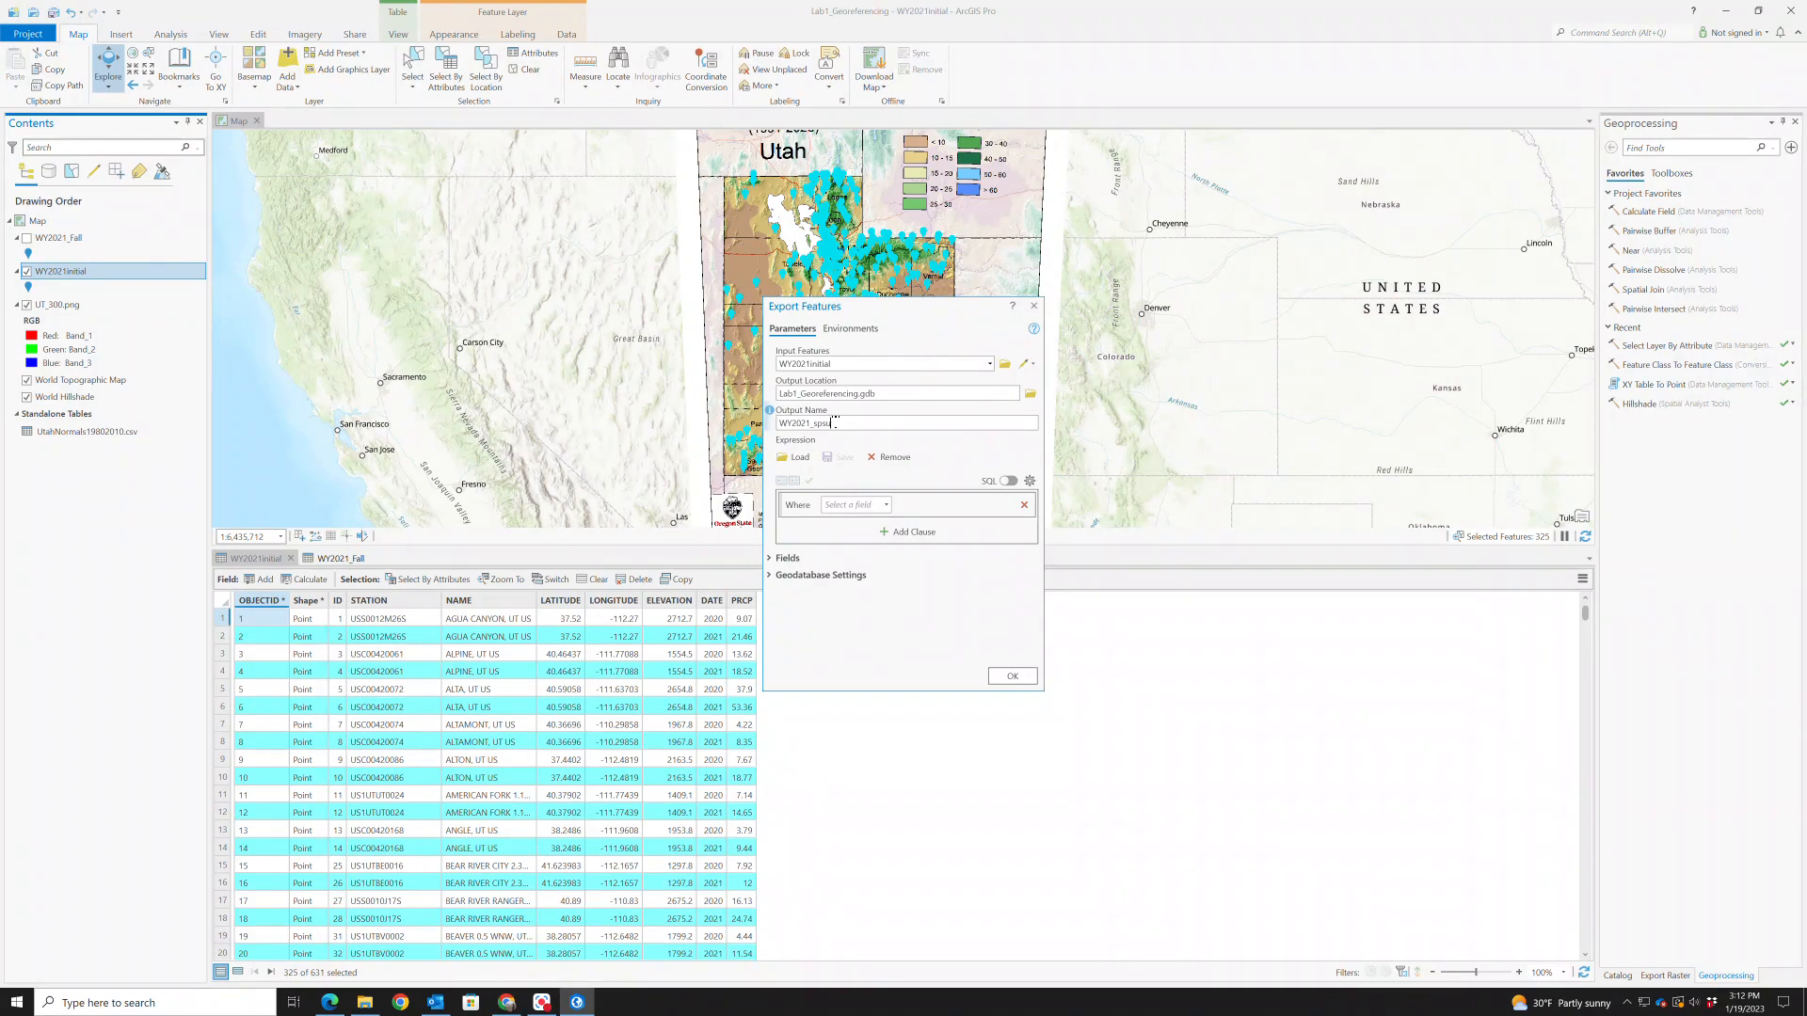
click(1009, 675)
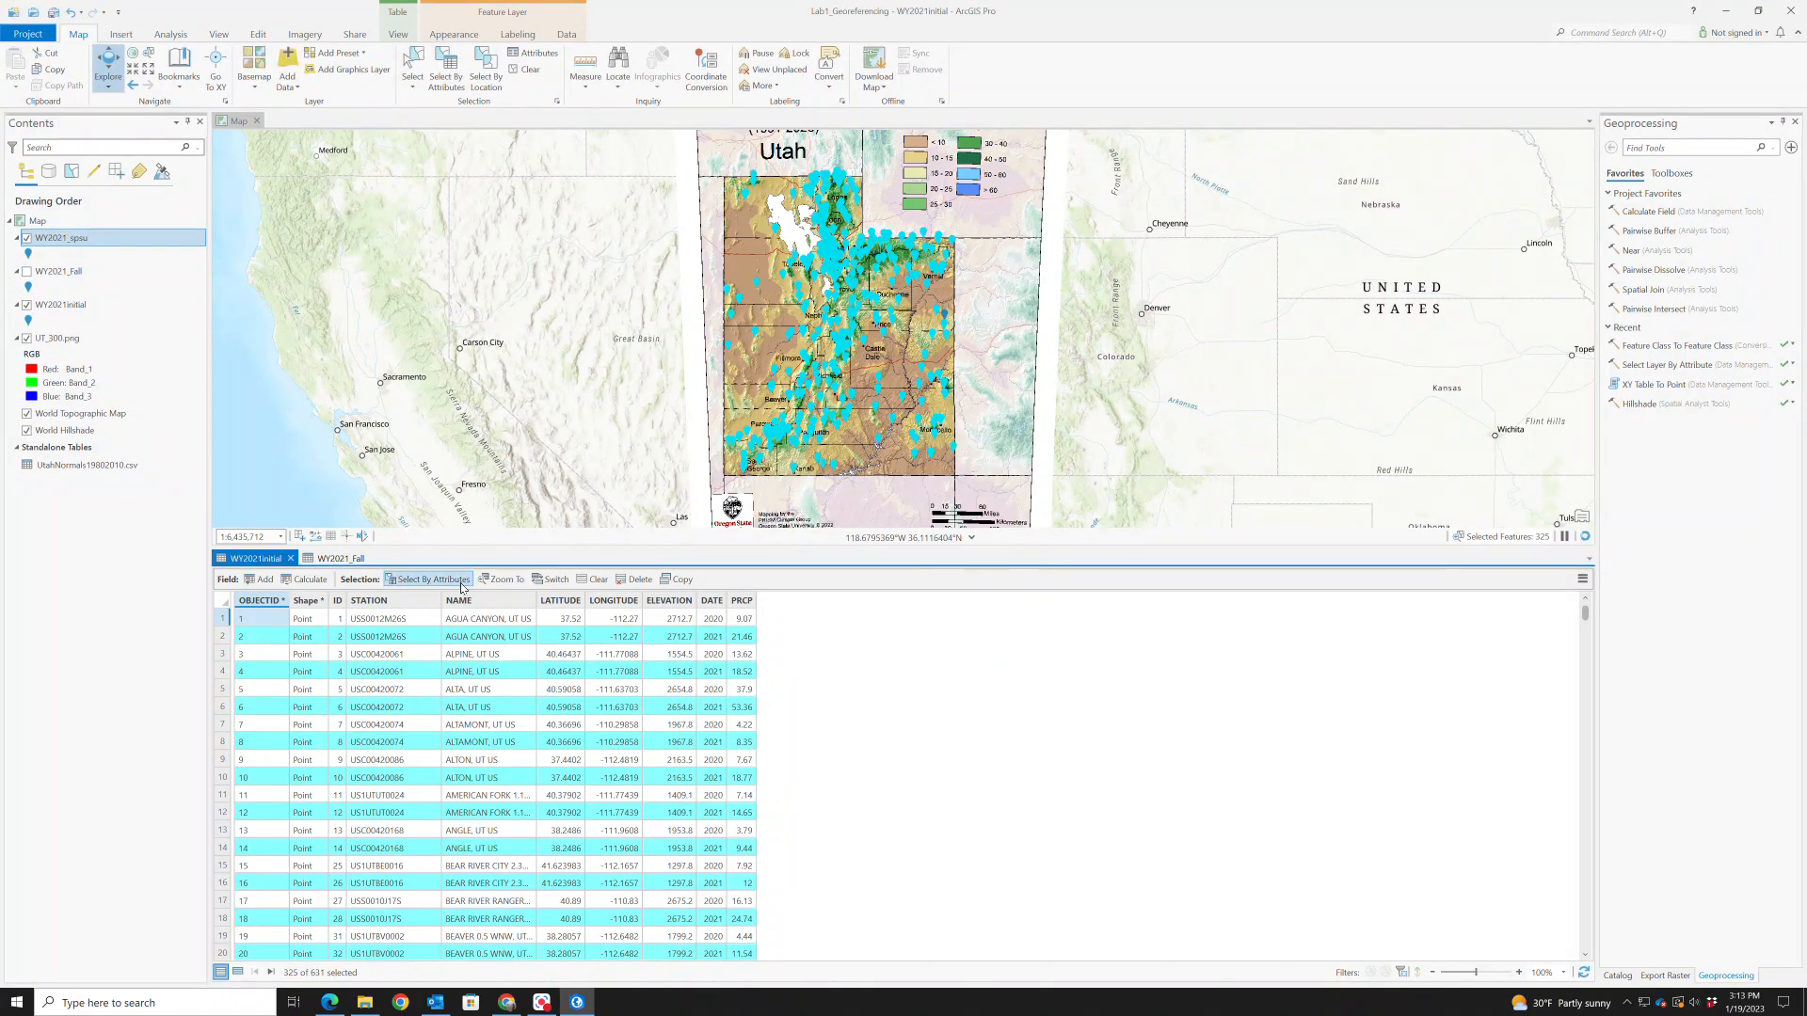
Hide the WY2021initial layer and leave both WY2021_Fall and WY2021_spsu visible on the map
click(27, 305)
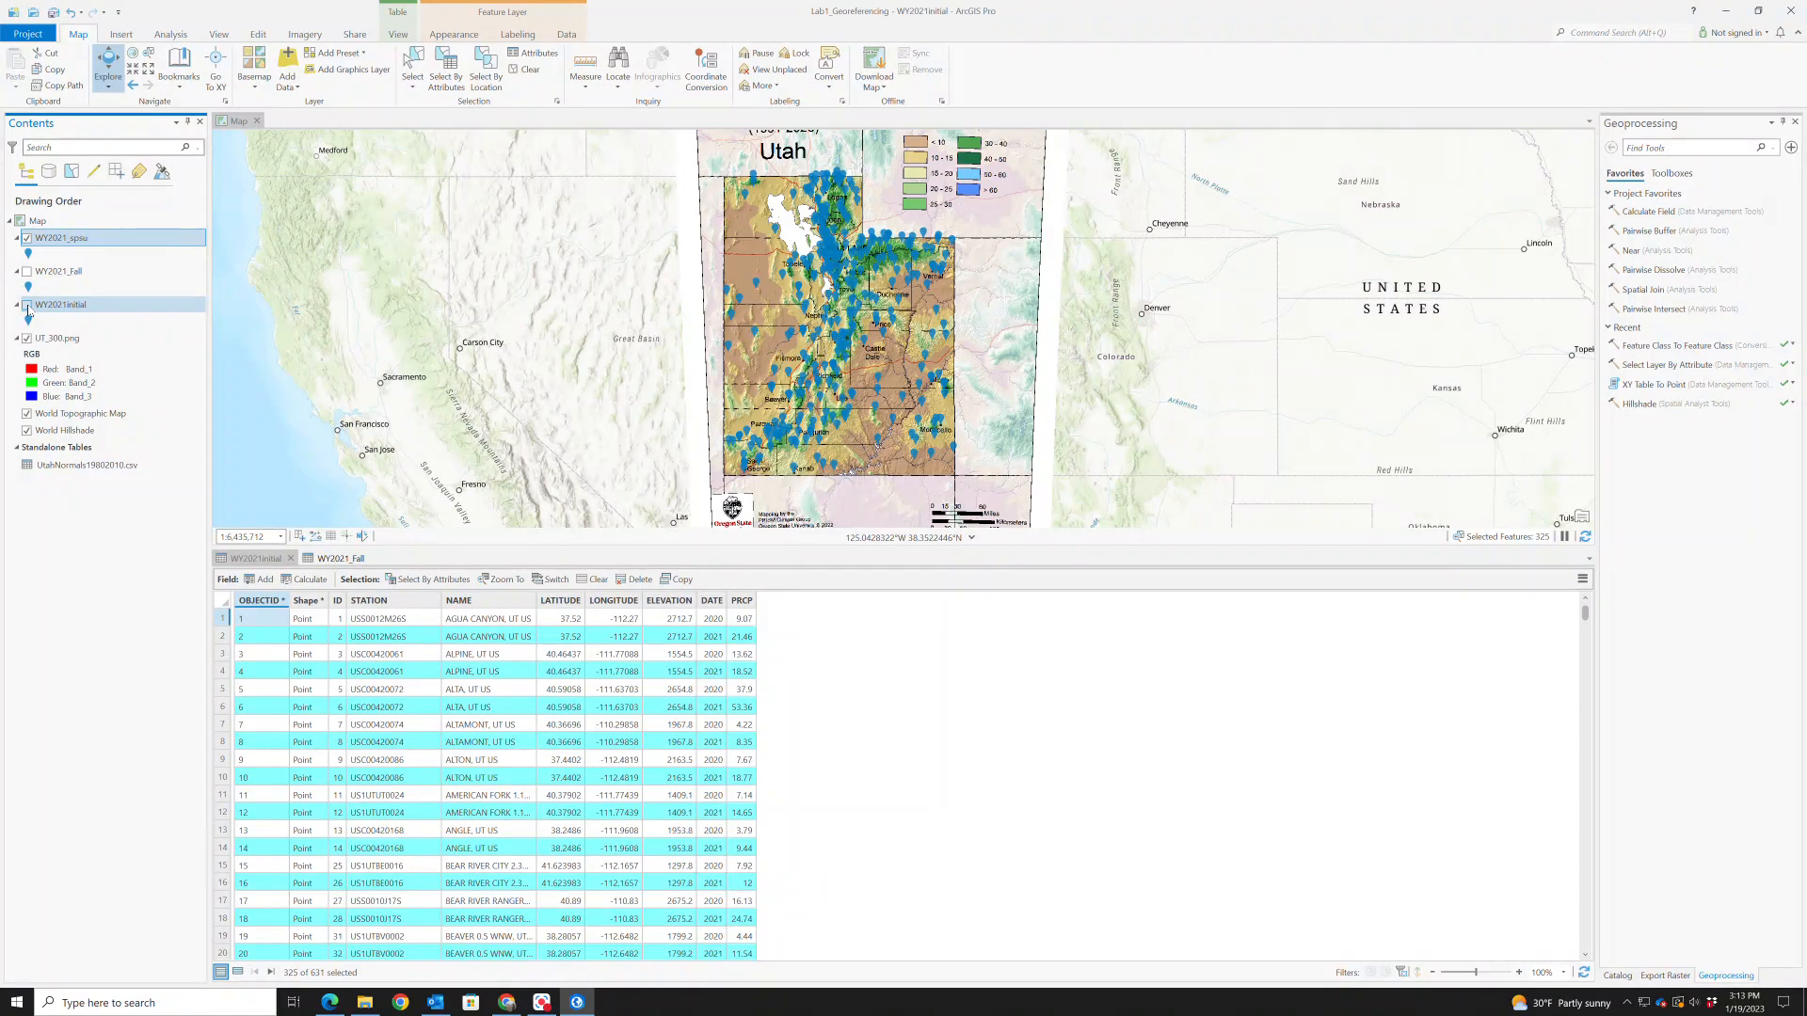
click(27, 271)
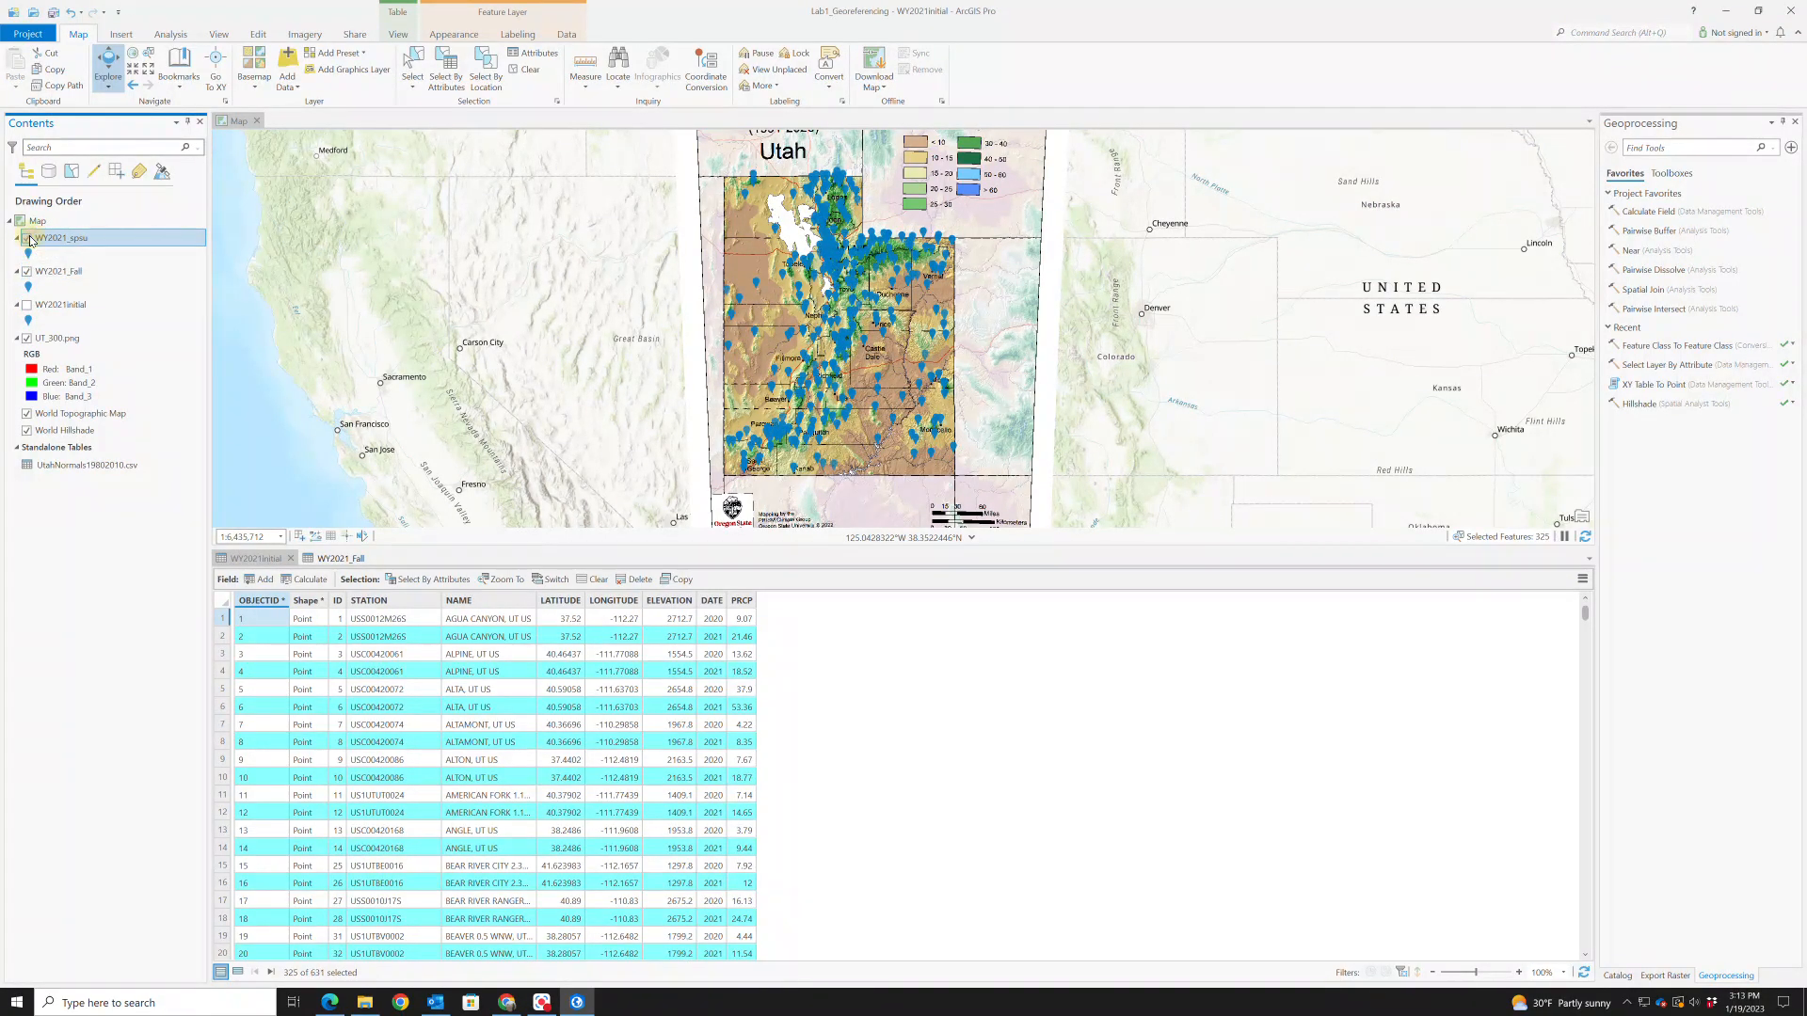
click(28, 239)
click(28, 239)
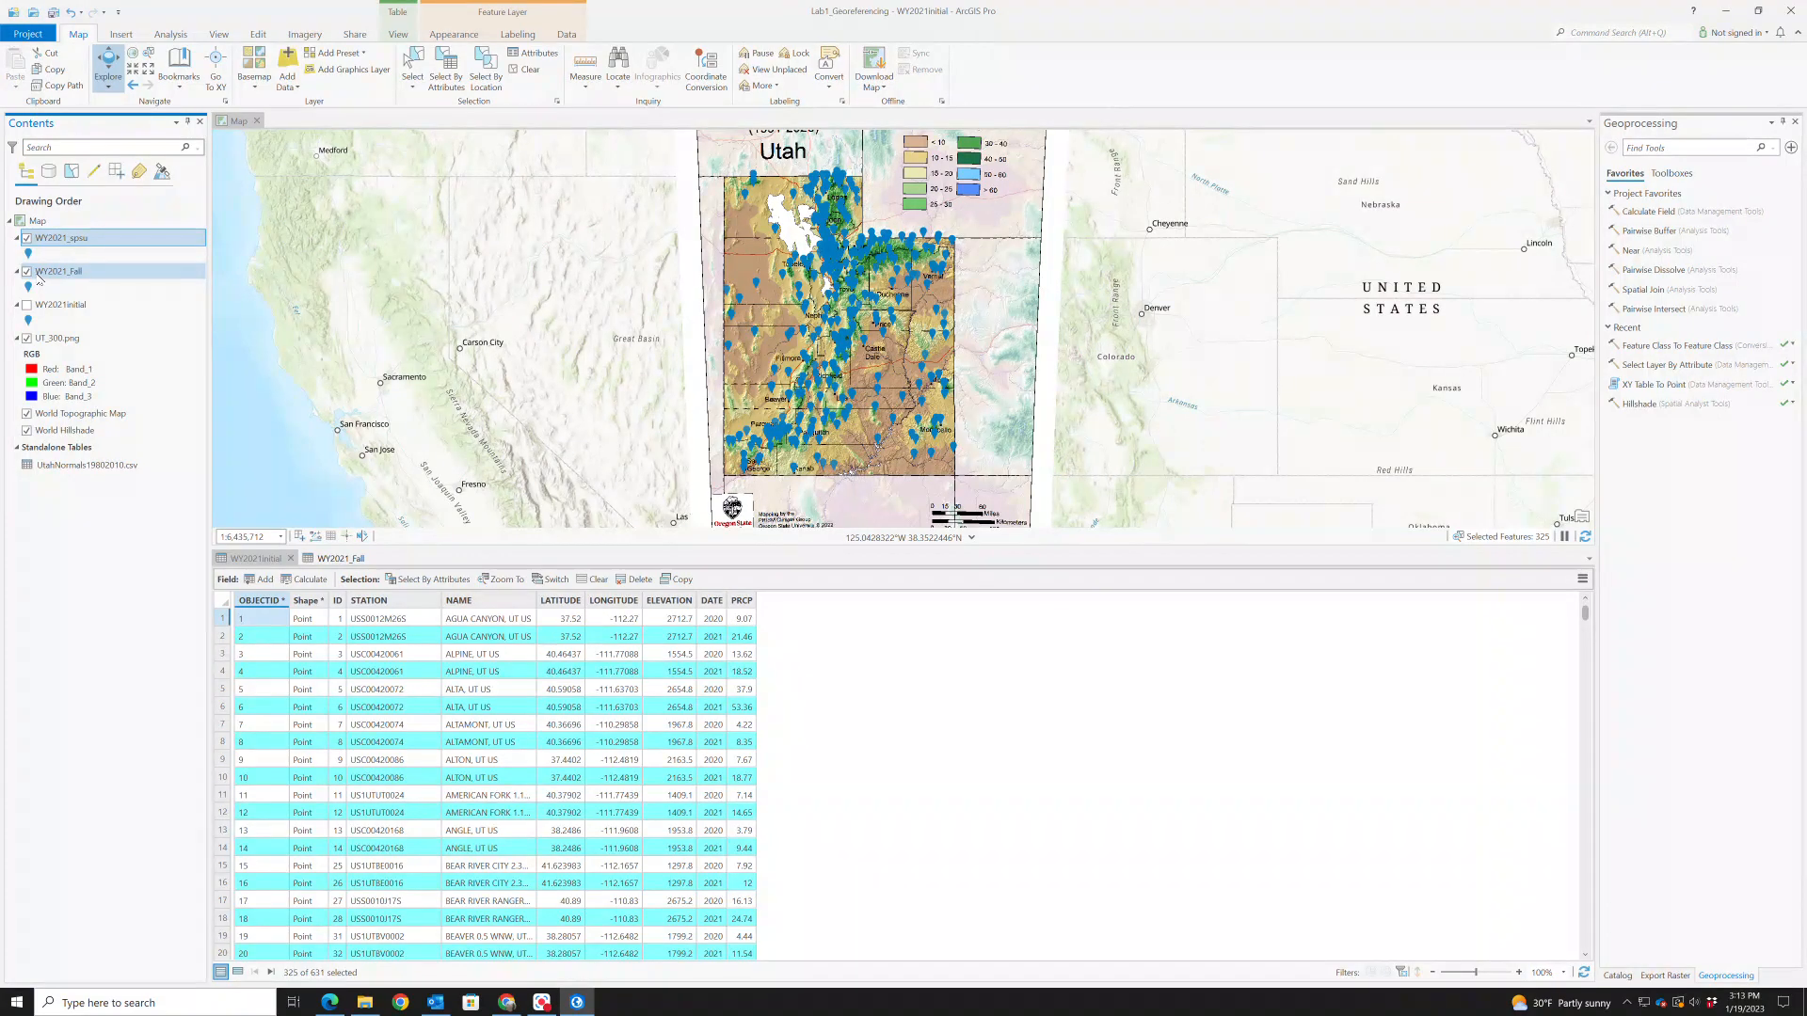
Join WY2021_Fall to WY2021_spsu on STATION in both tables with Keep All Target Features off, and open the joined attribute table
right_click(93, 244)
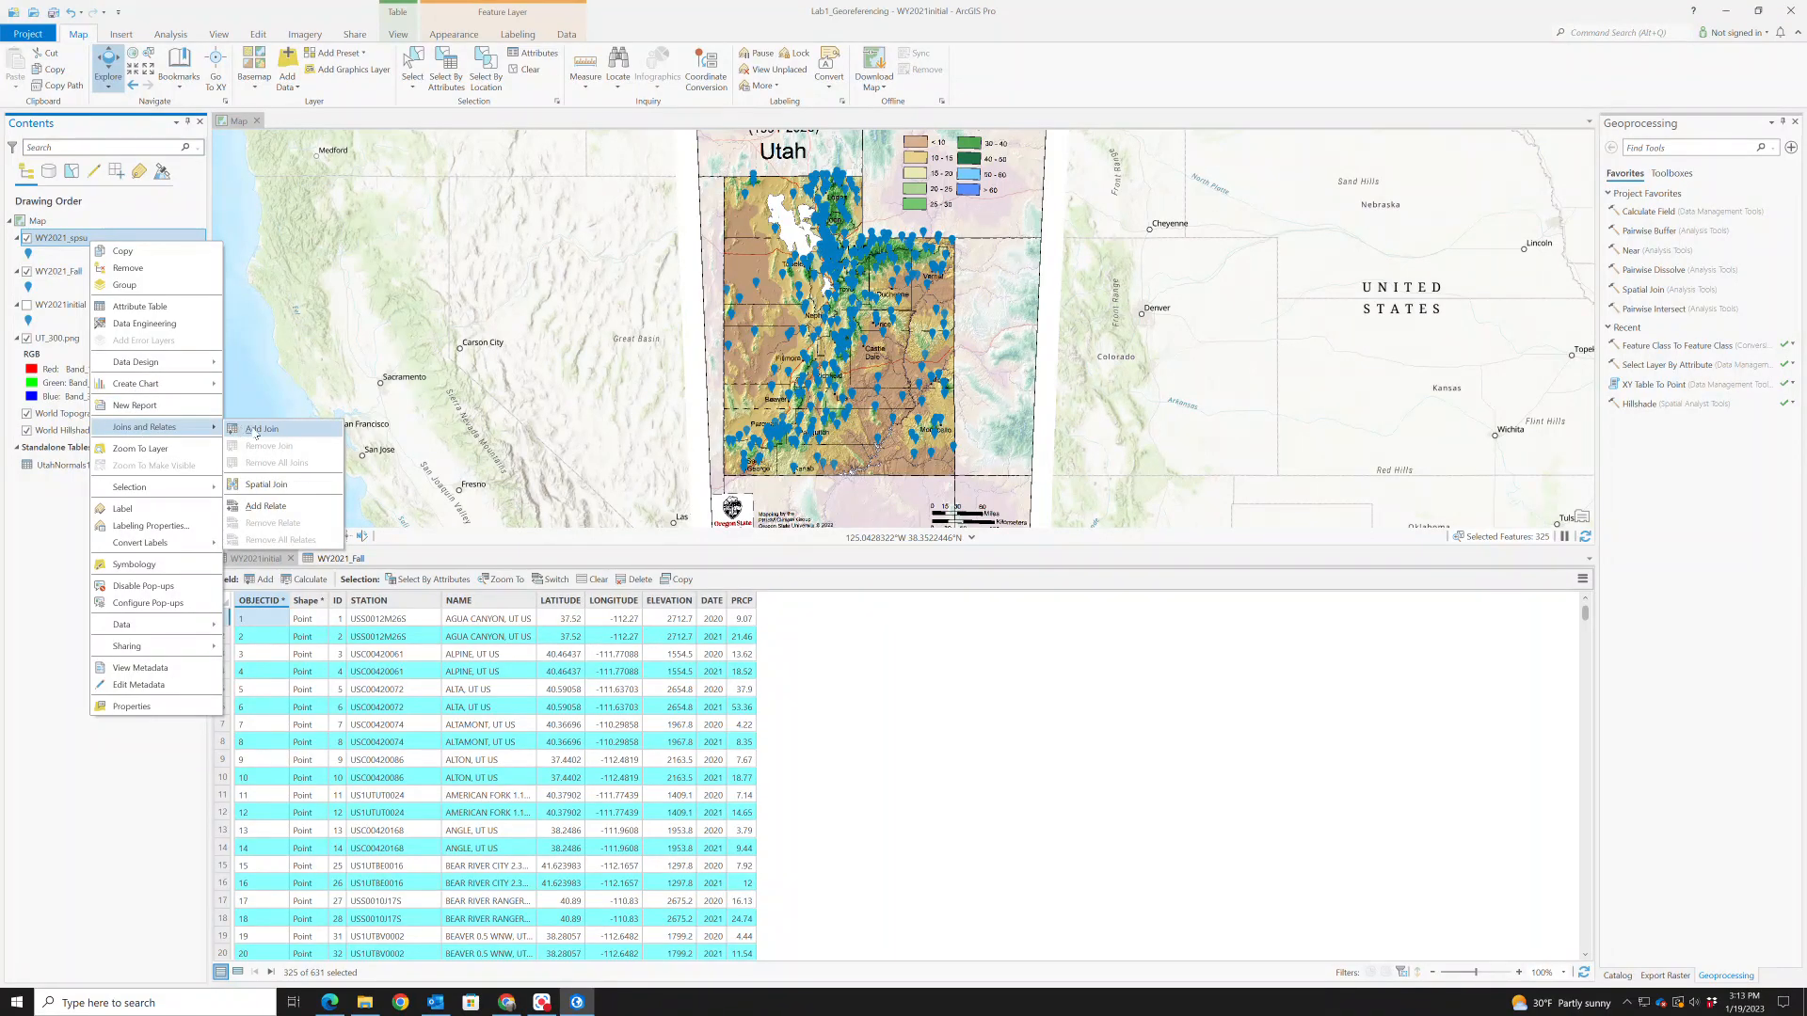
click(257, 430)
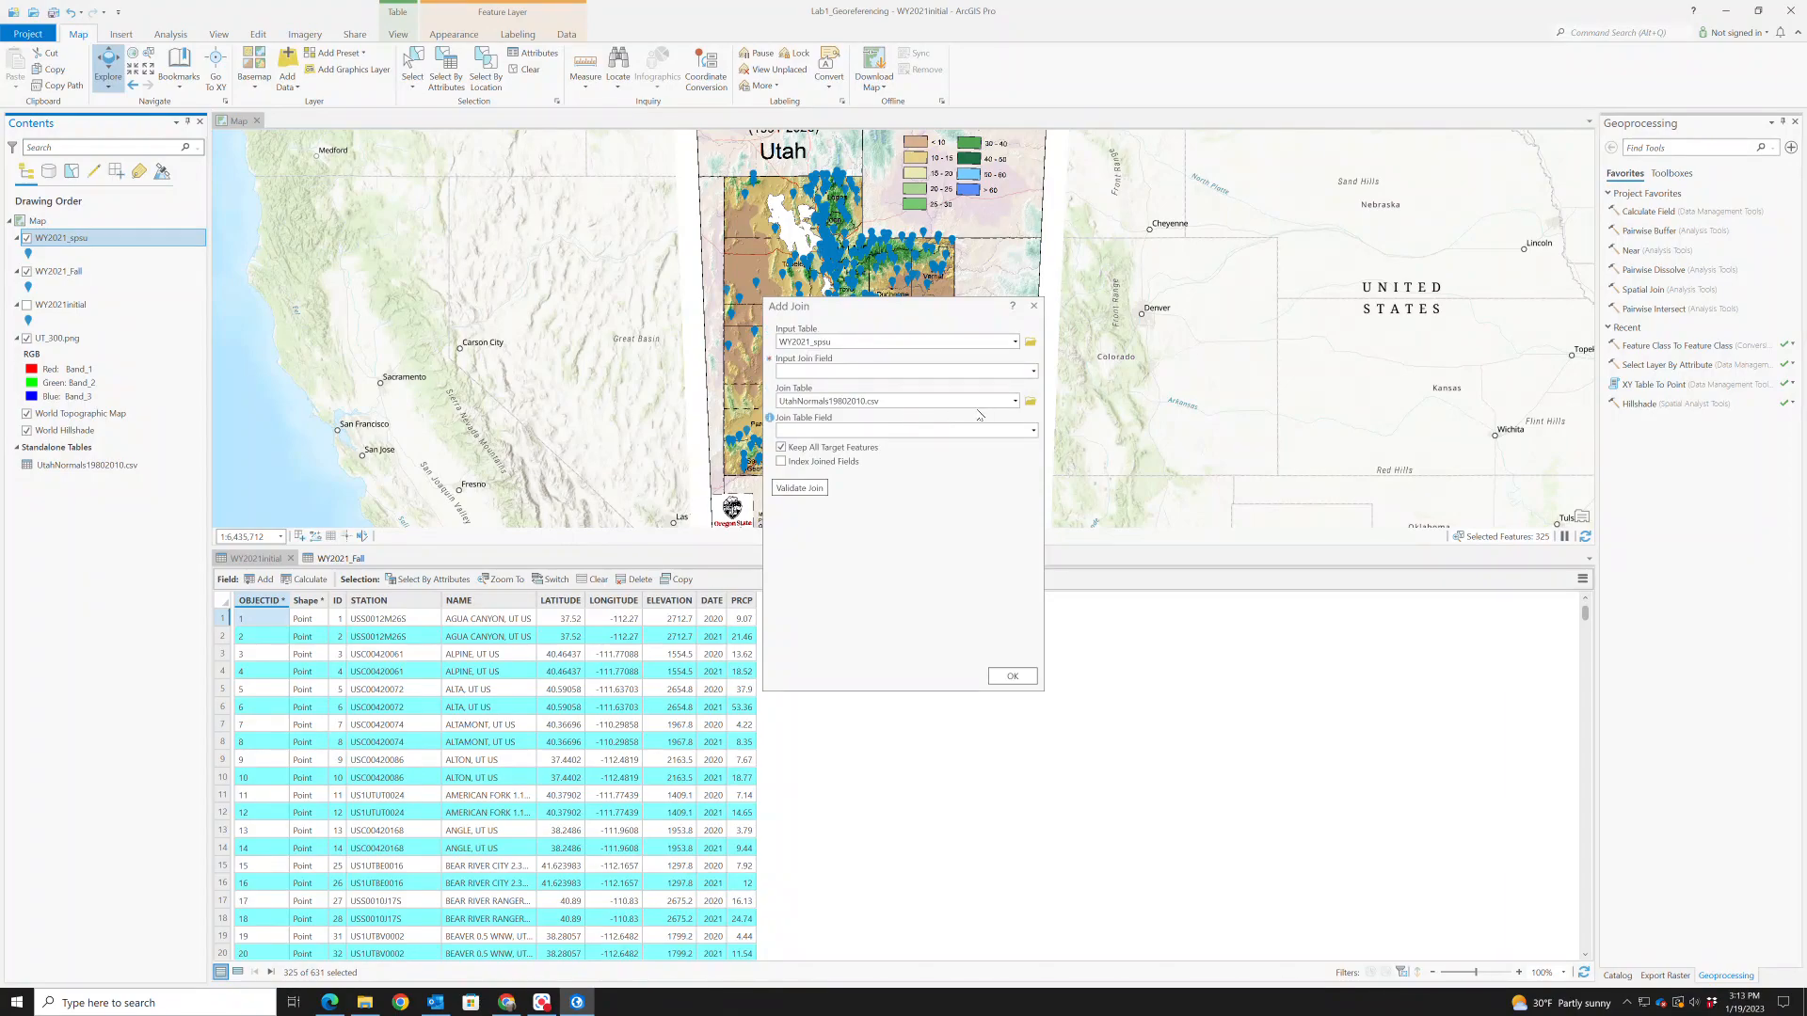
click(1015, 401)
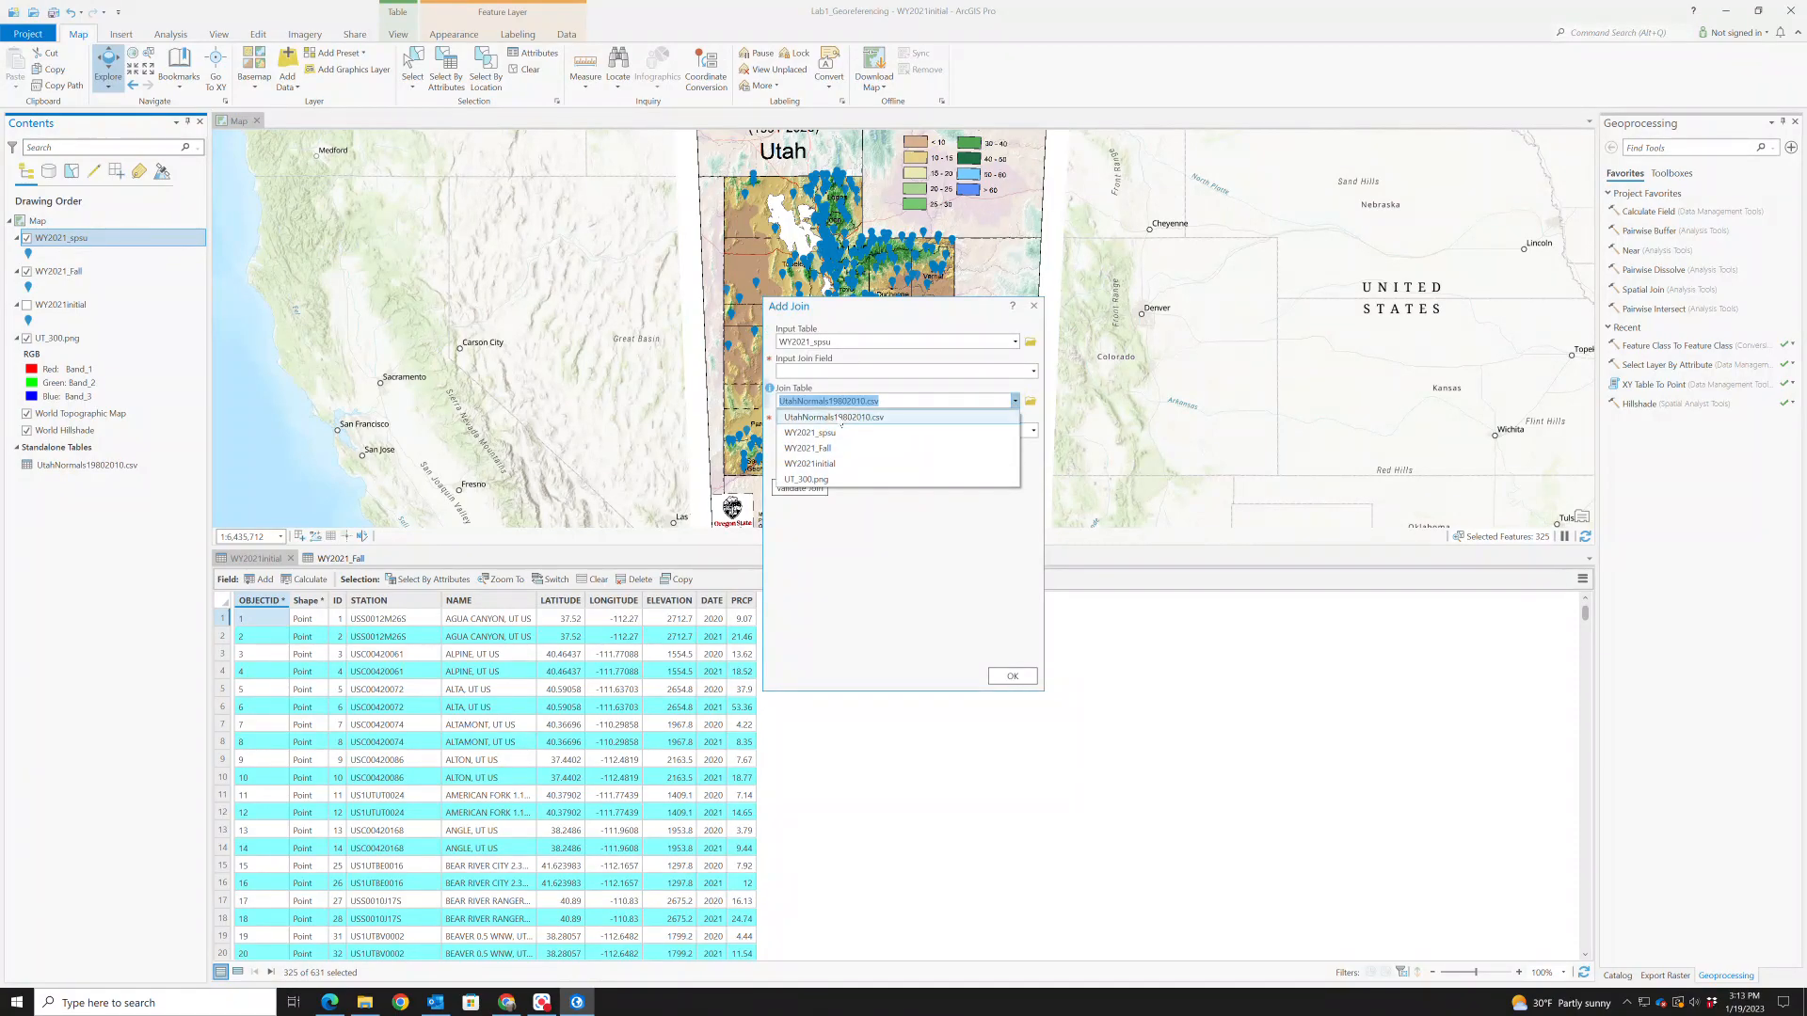
click(808, 449)
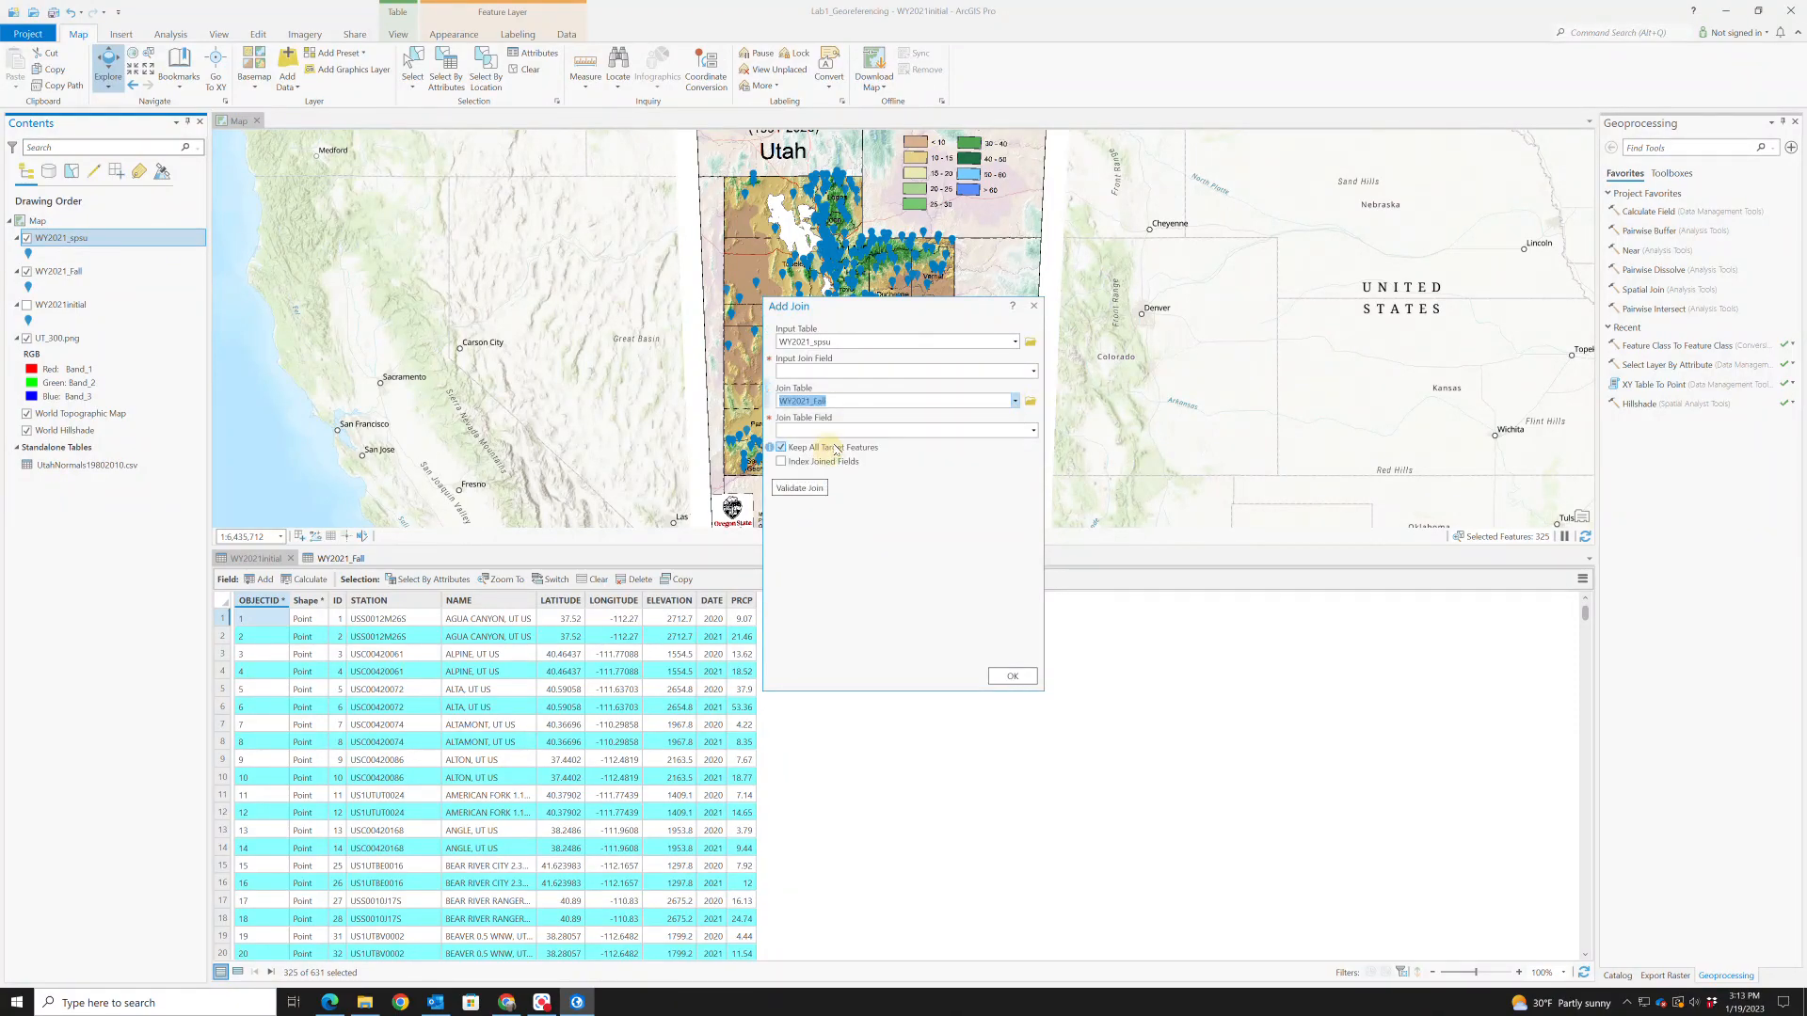
click(1034, 372)
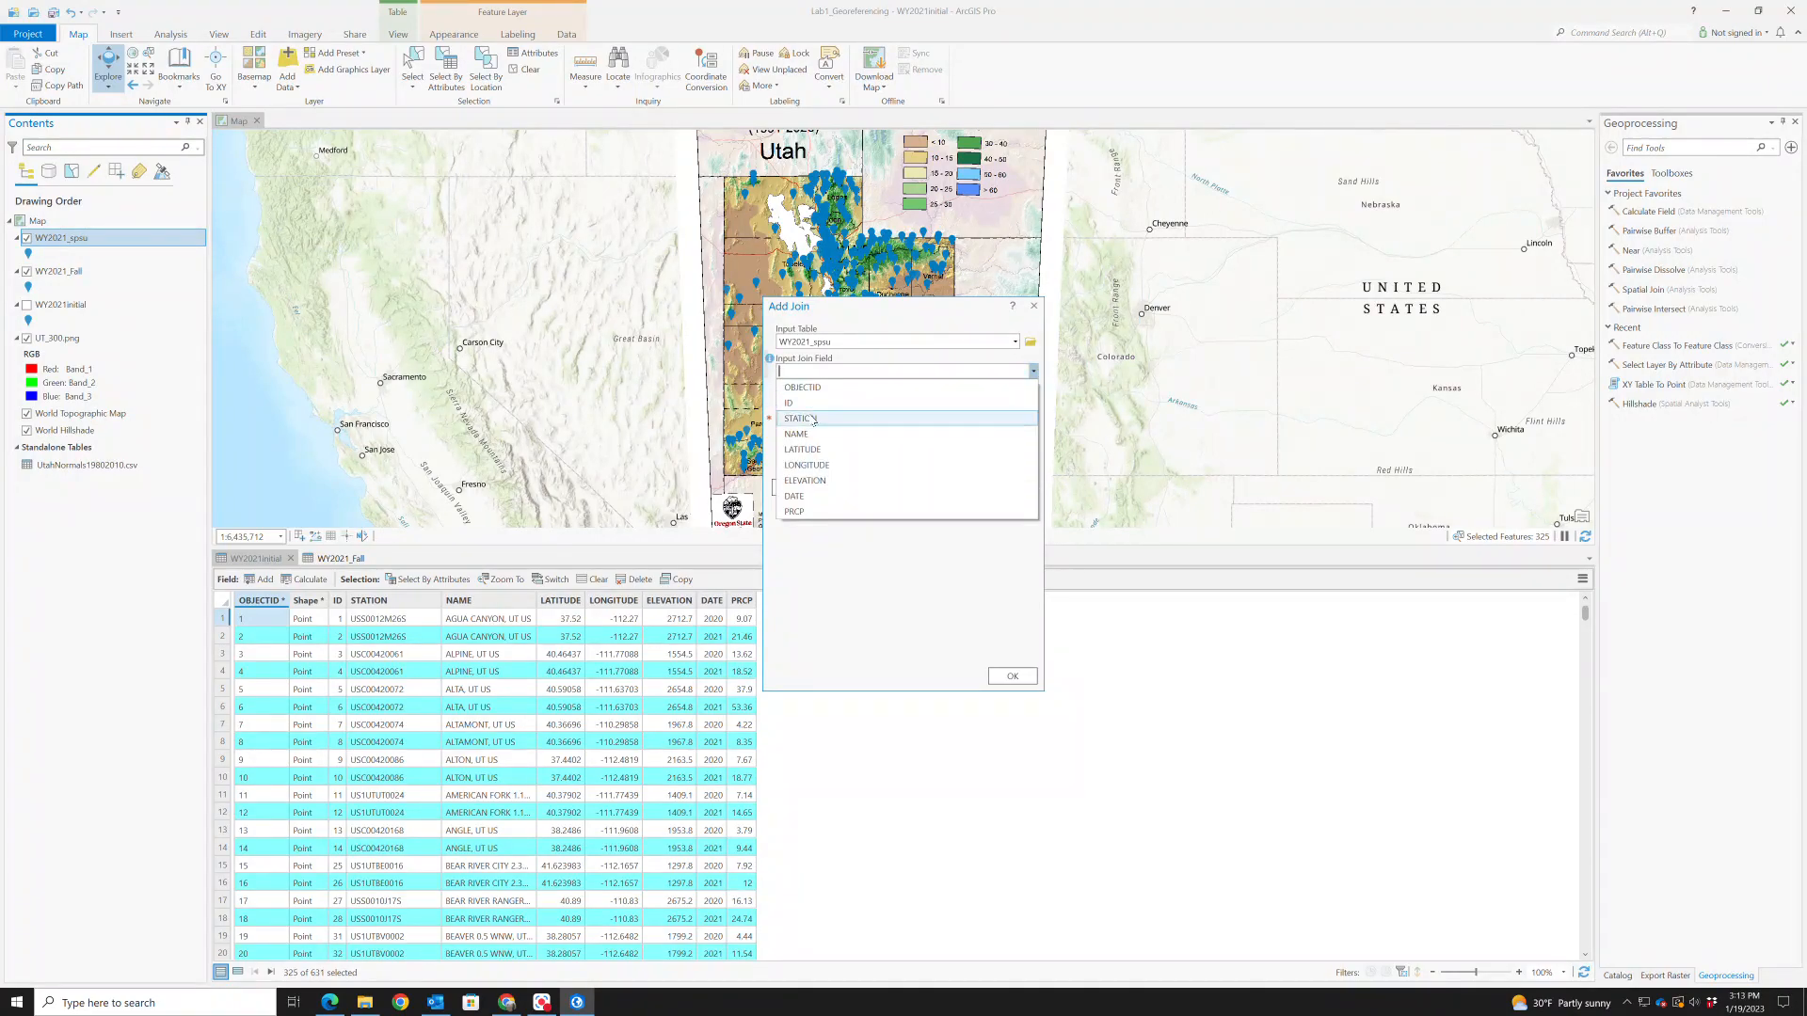
click(811, 419)
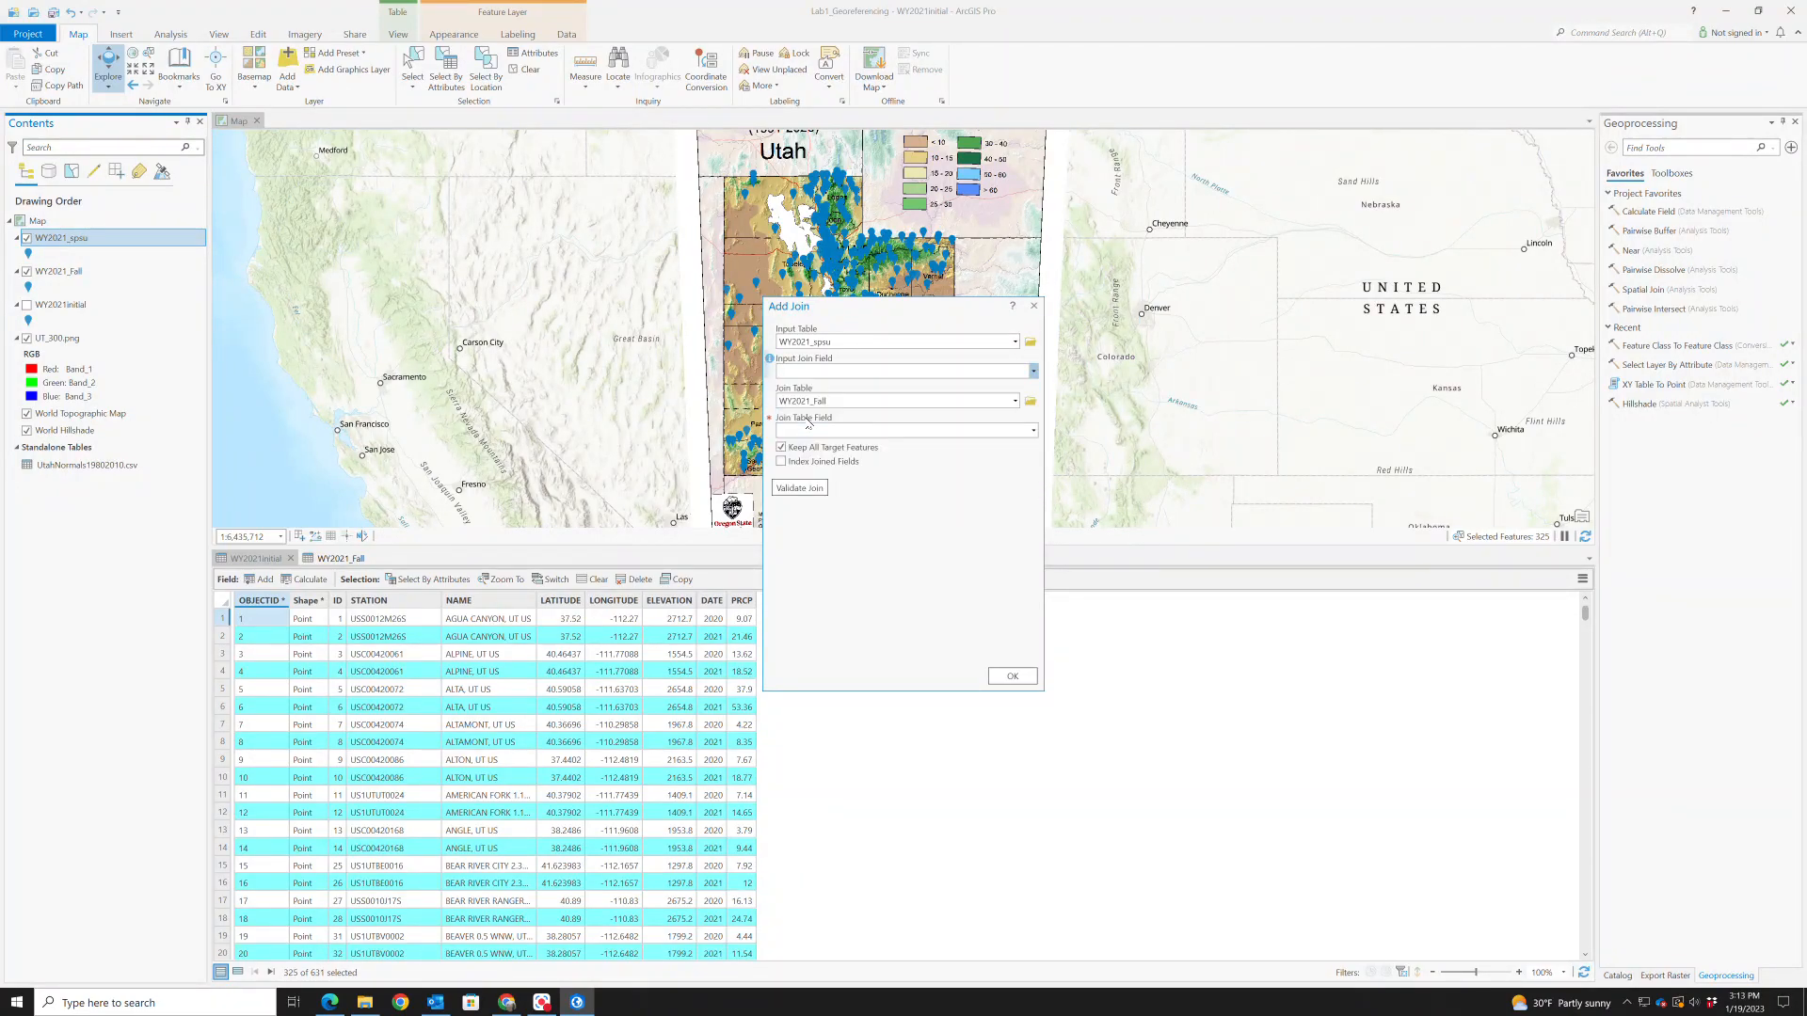
click(850, 450)
mouse_move(770, 361)
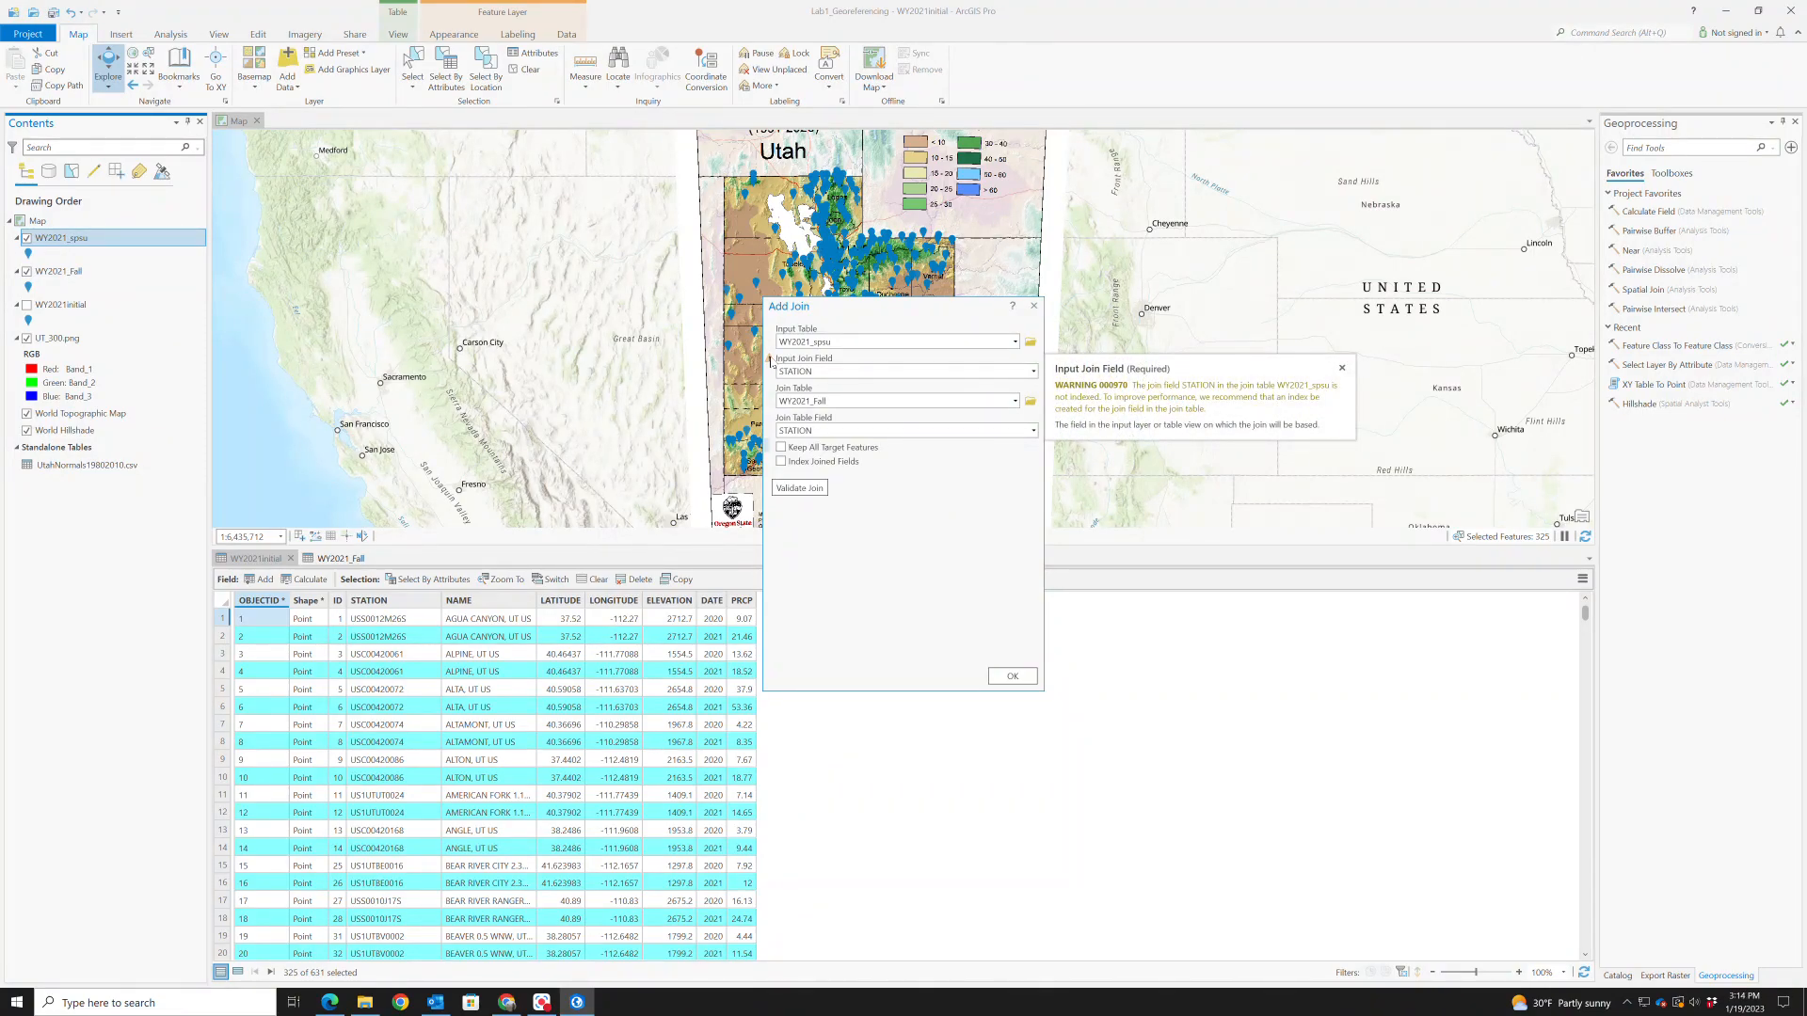
click(1013, 676)
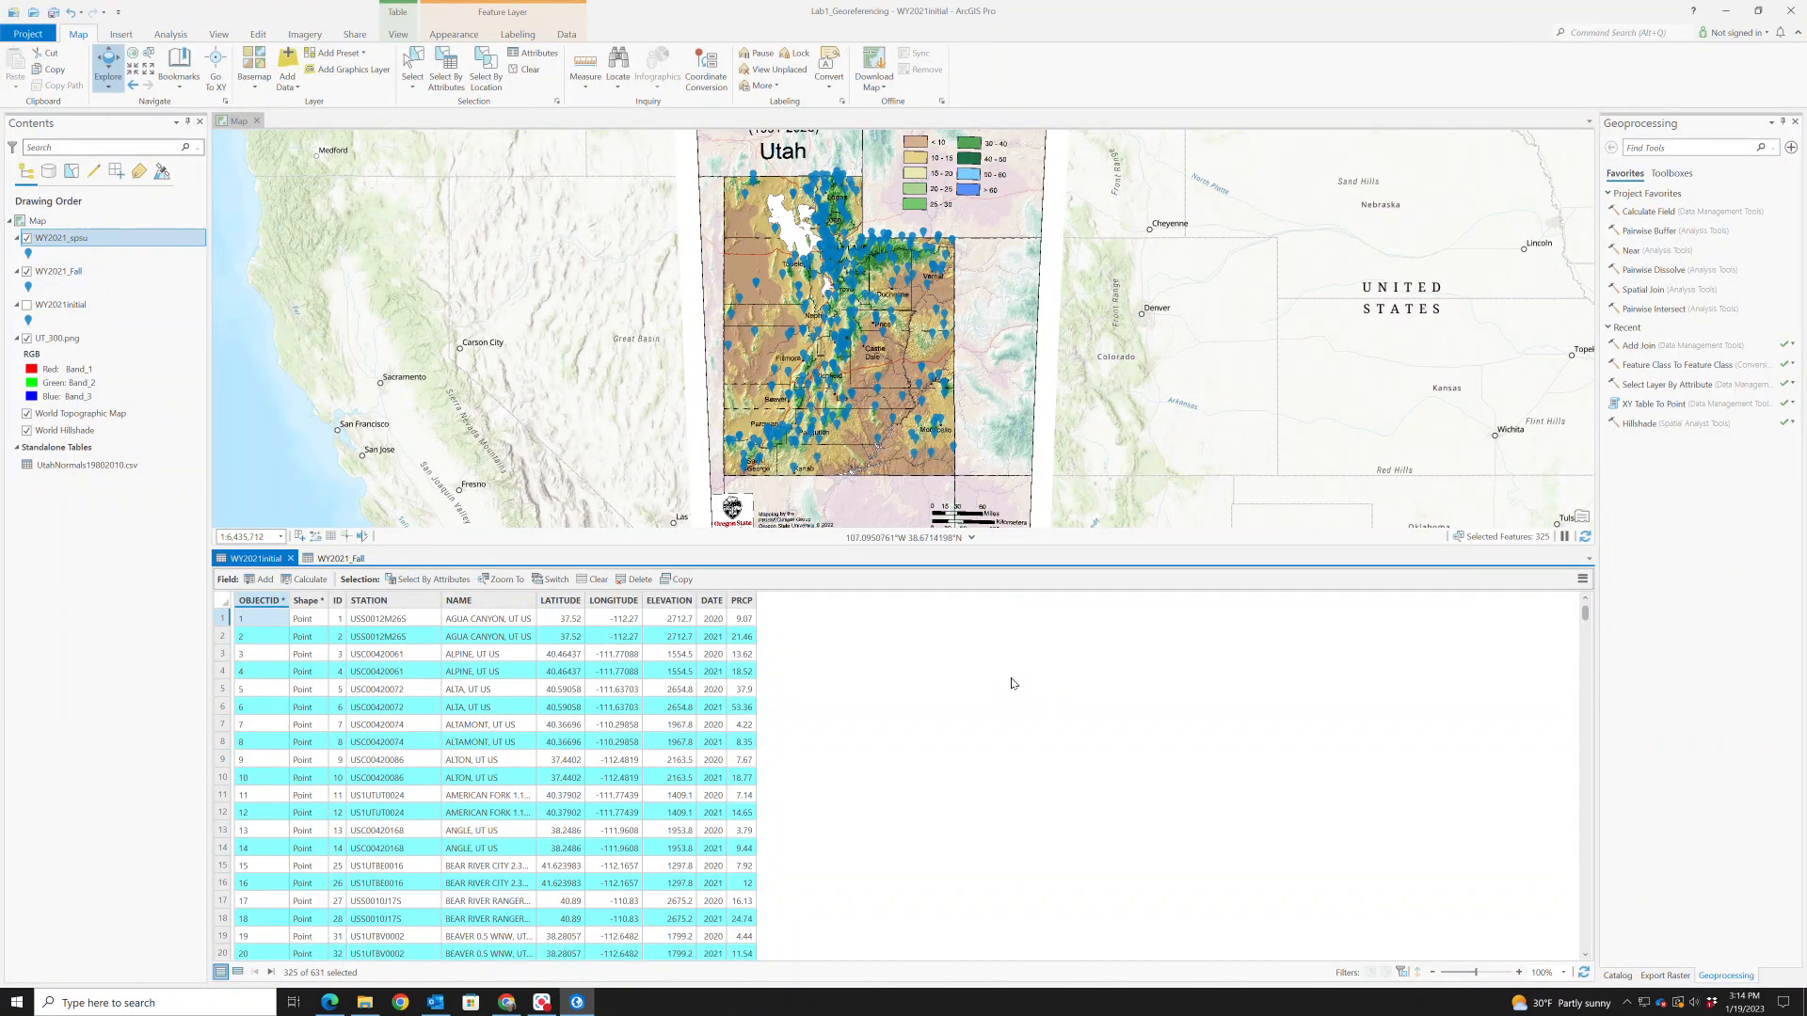
right_click(97, 241)
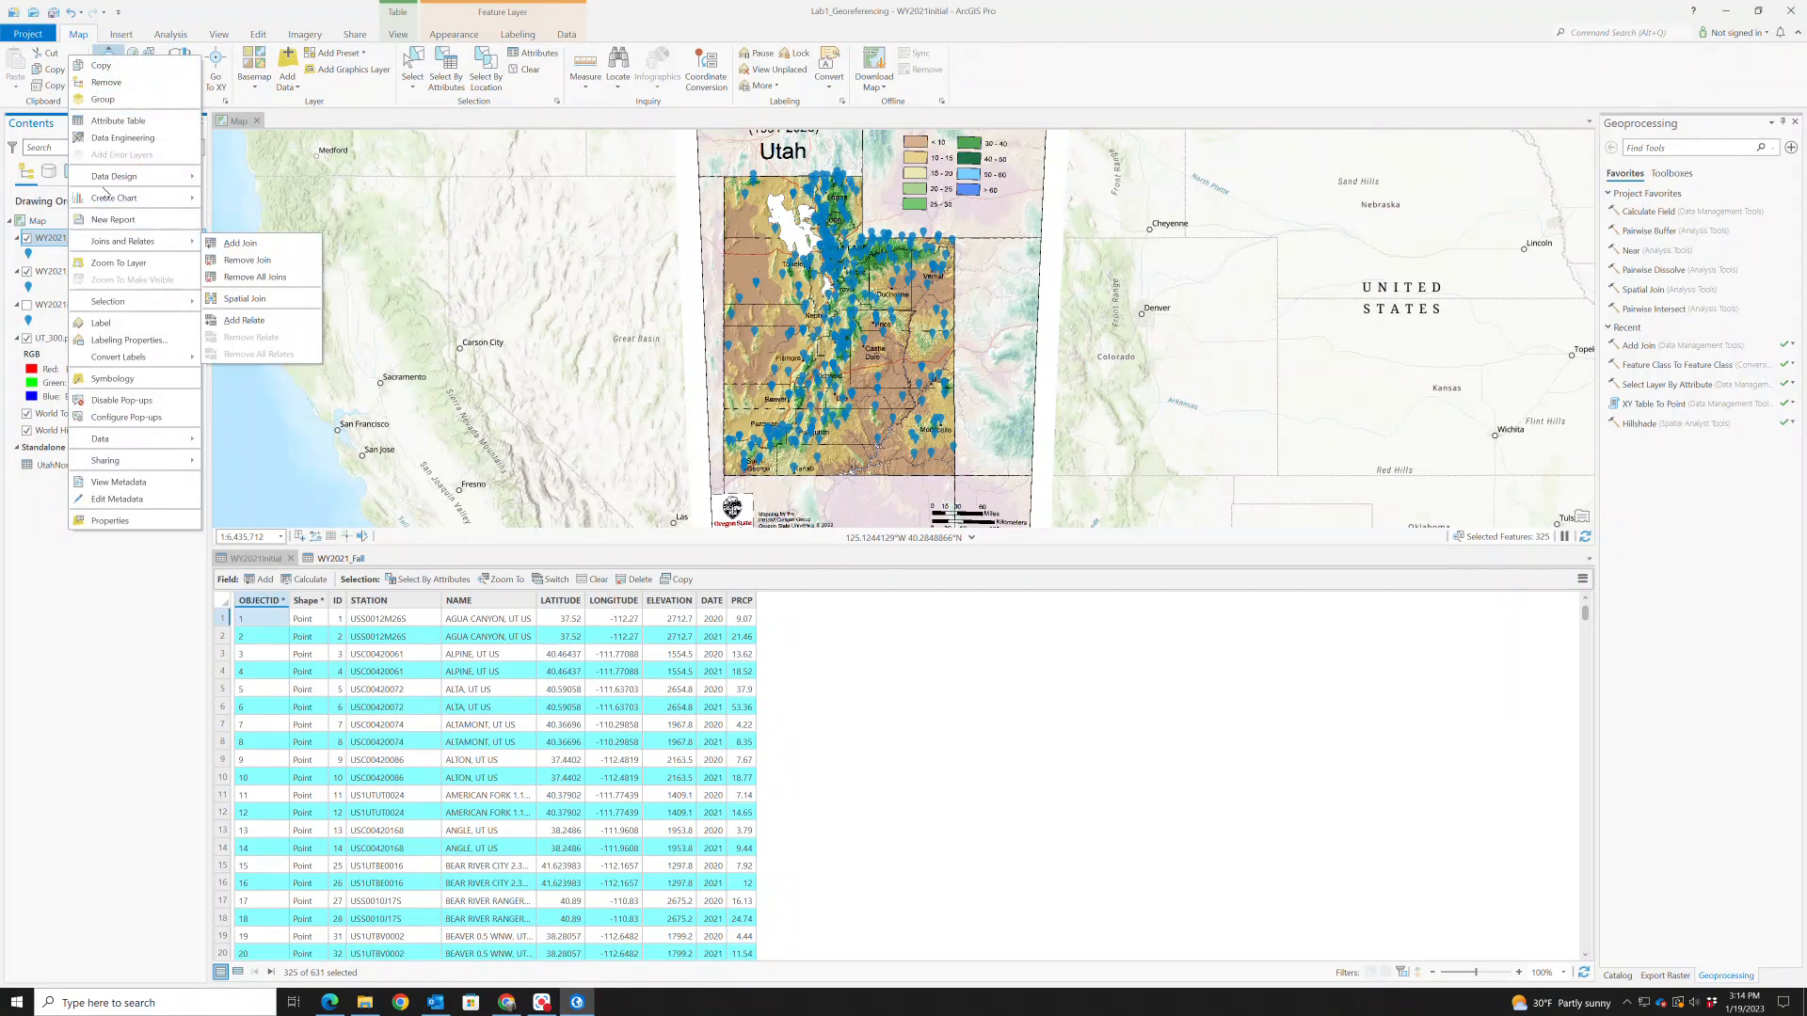
click(117, 122)
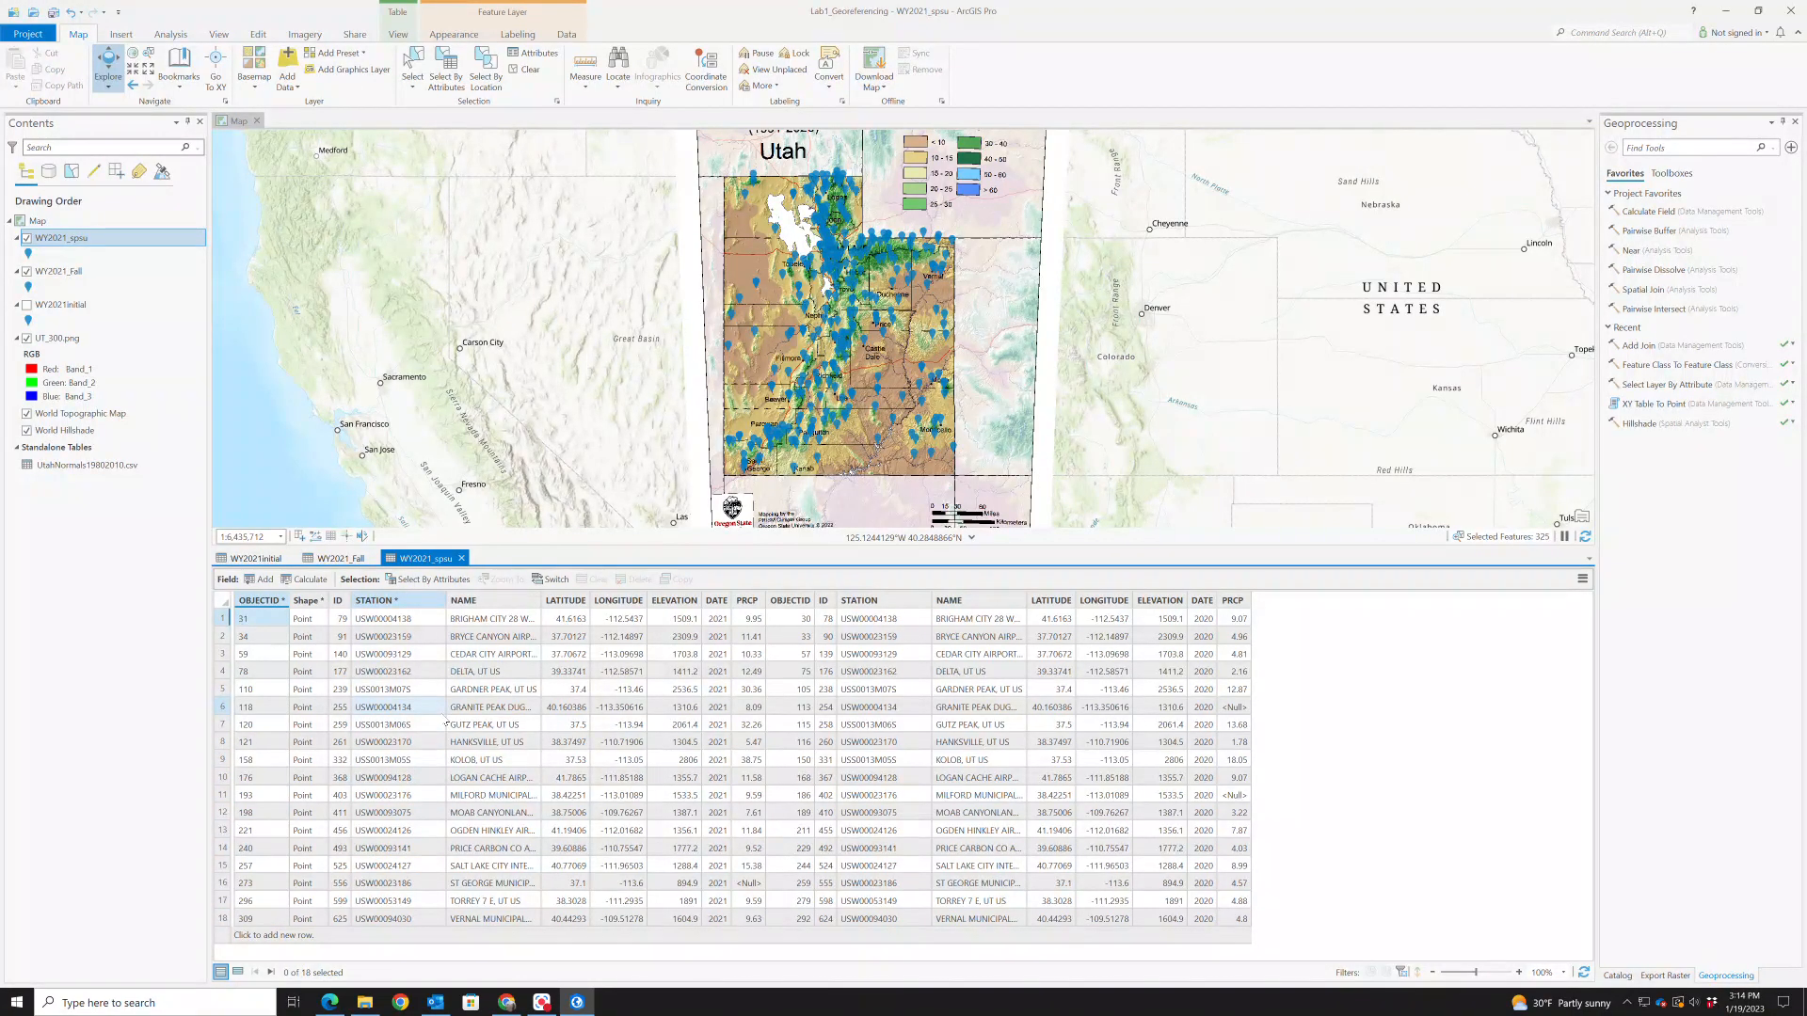
Close the WY2021_spsu table, remove all joins from that layer, and reopen its attribute table
click(461, 559)
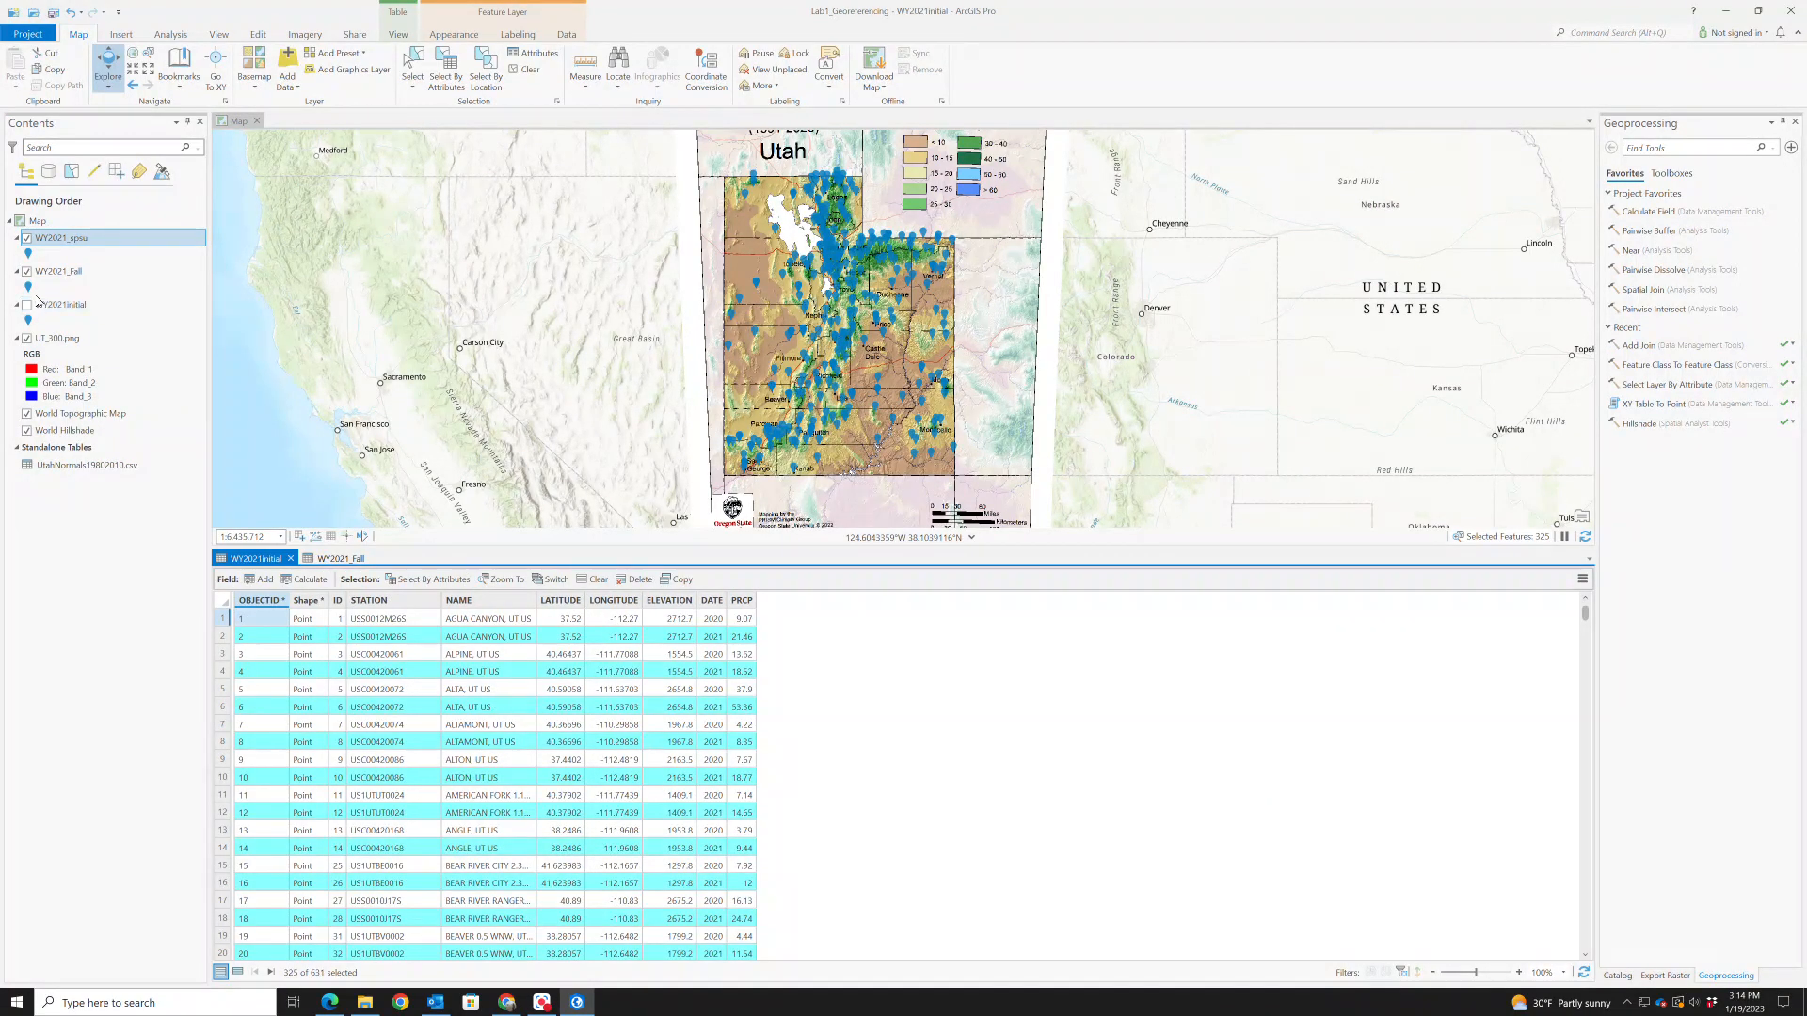
right_click(61, 242)
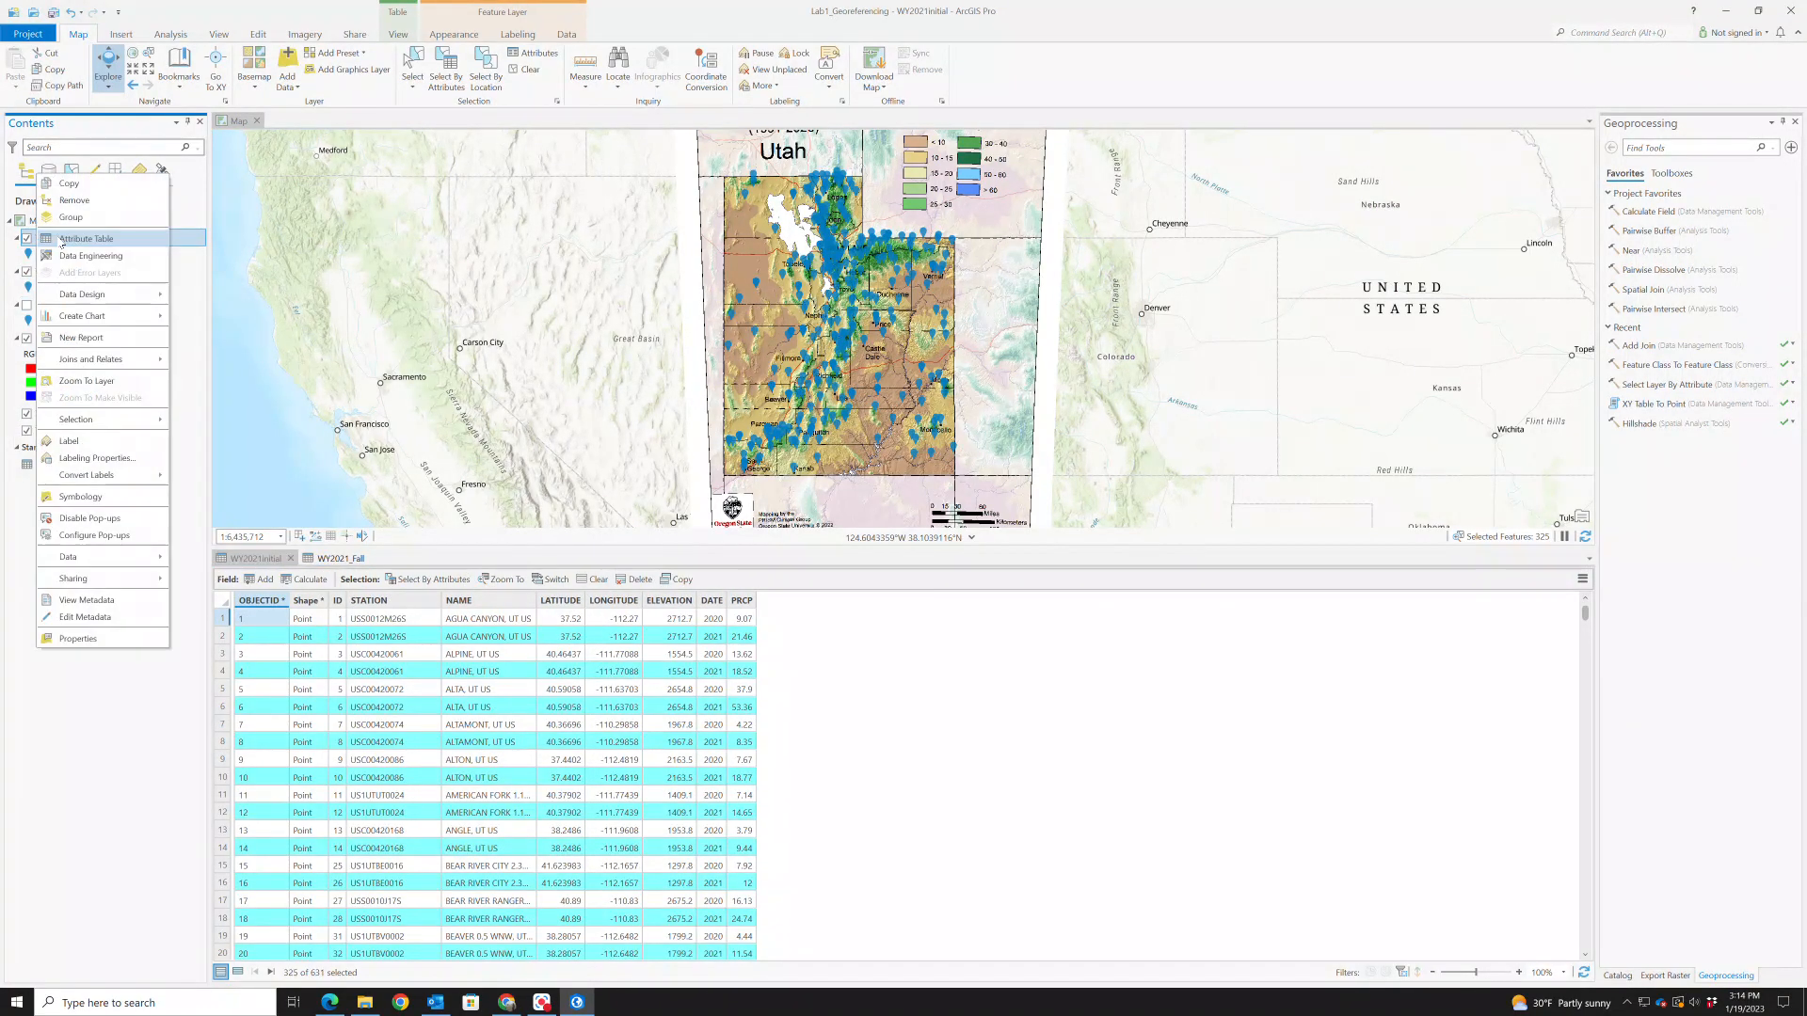
mouse_move(109, 425)
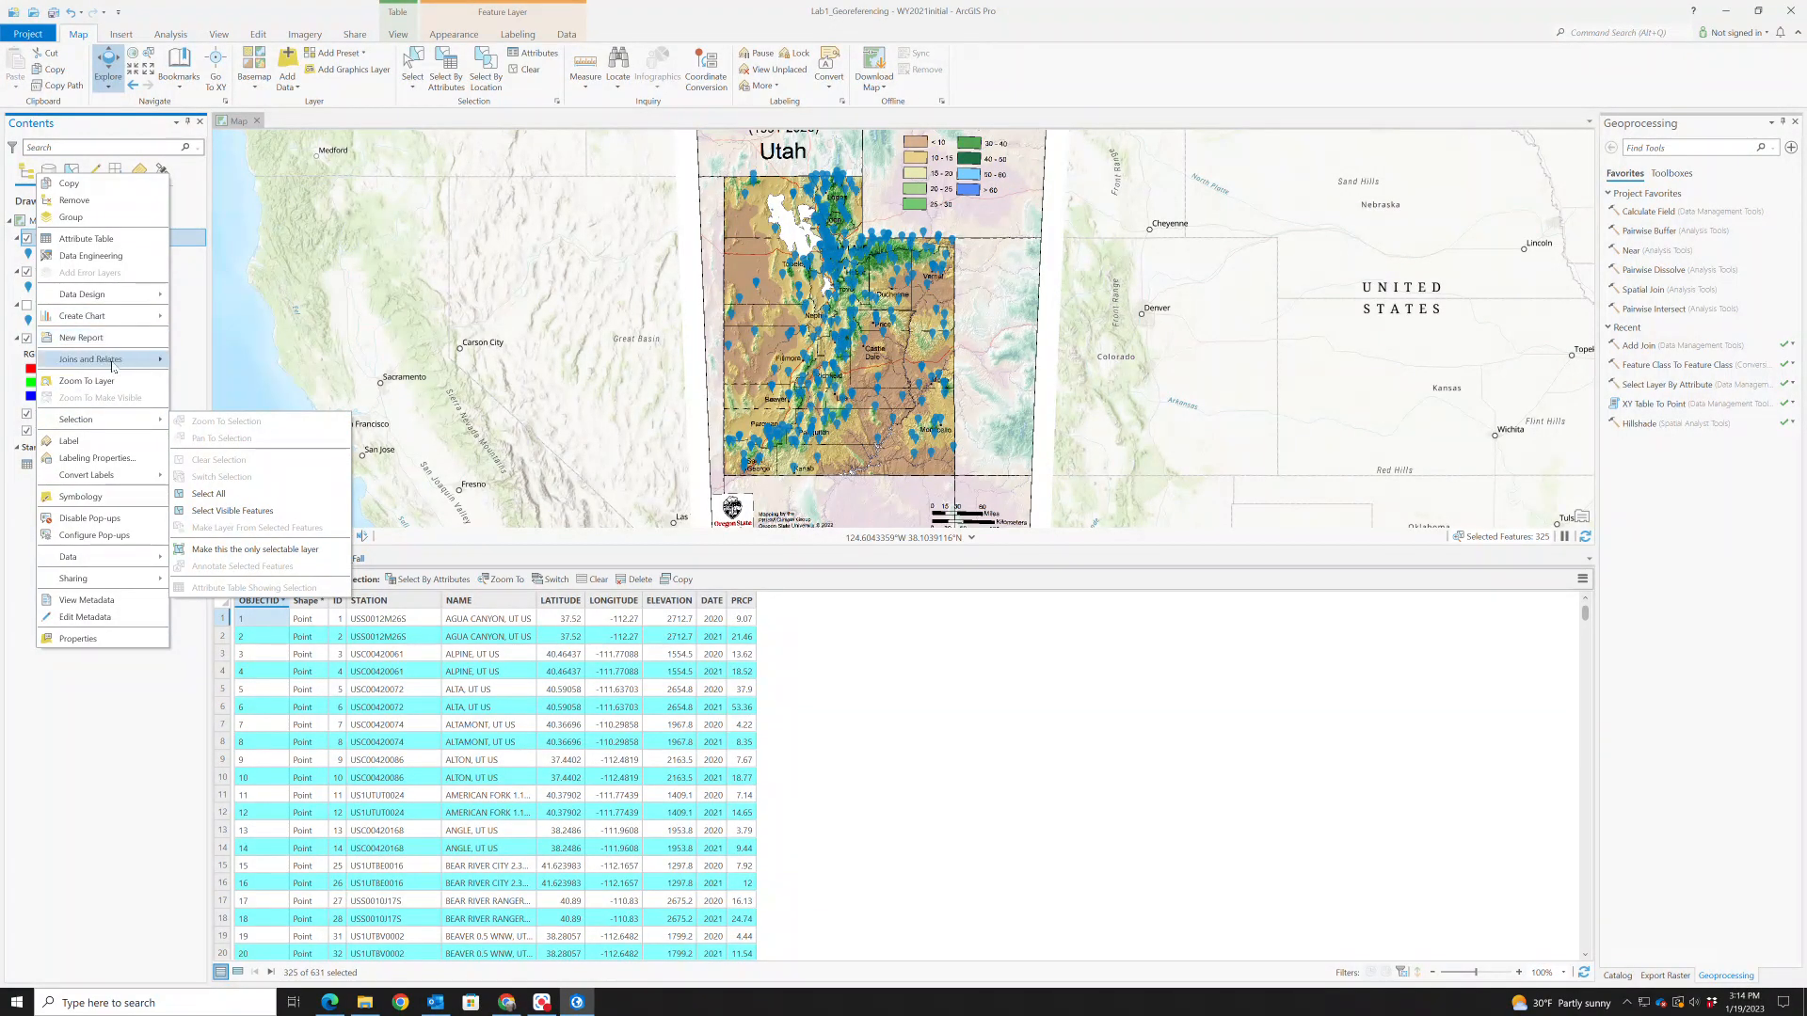
mouse_move(113, 365)
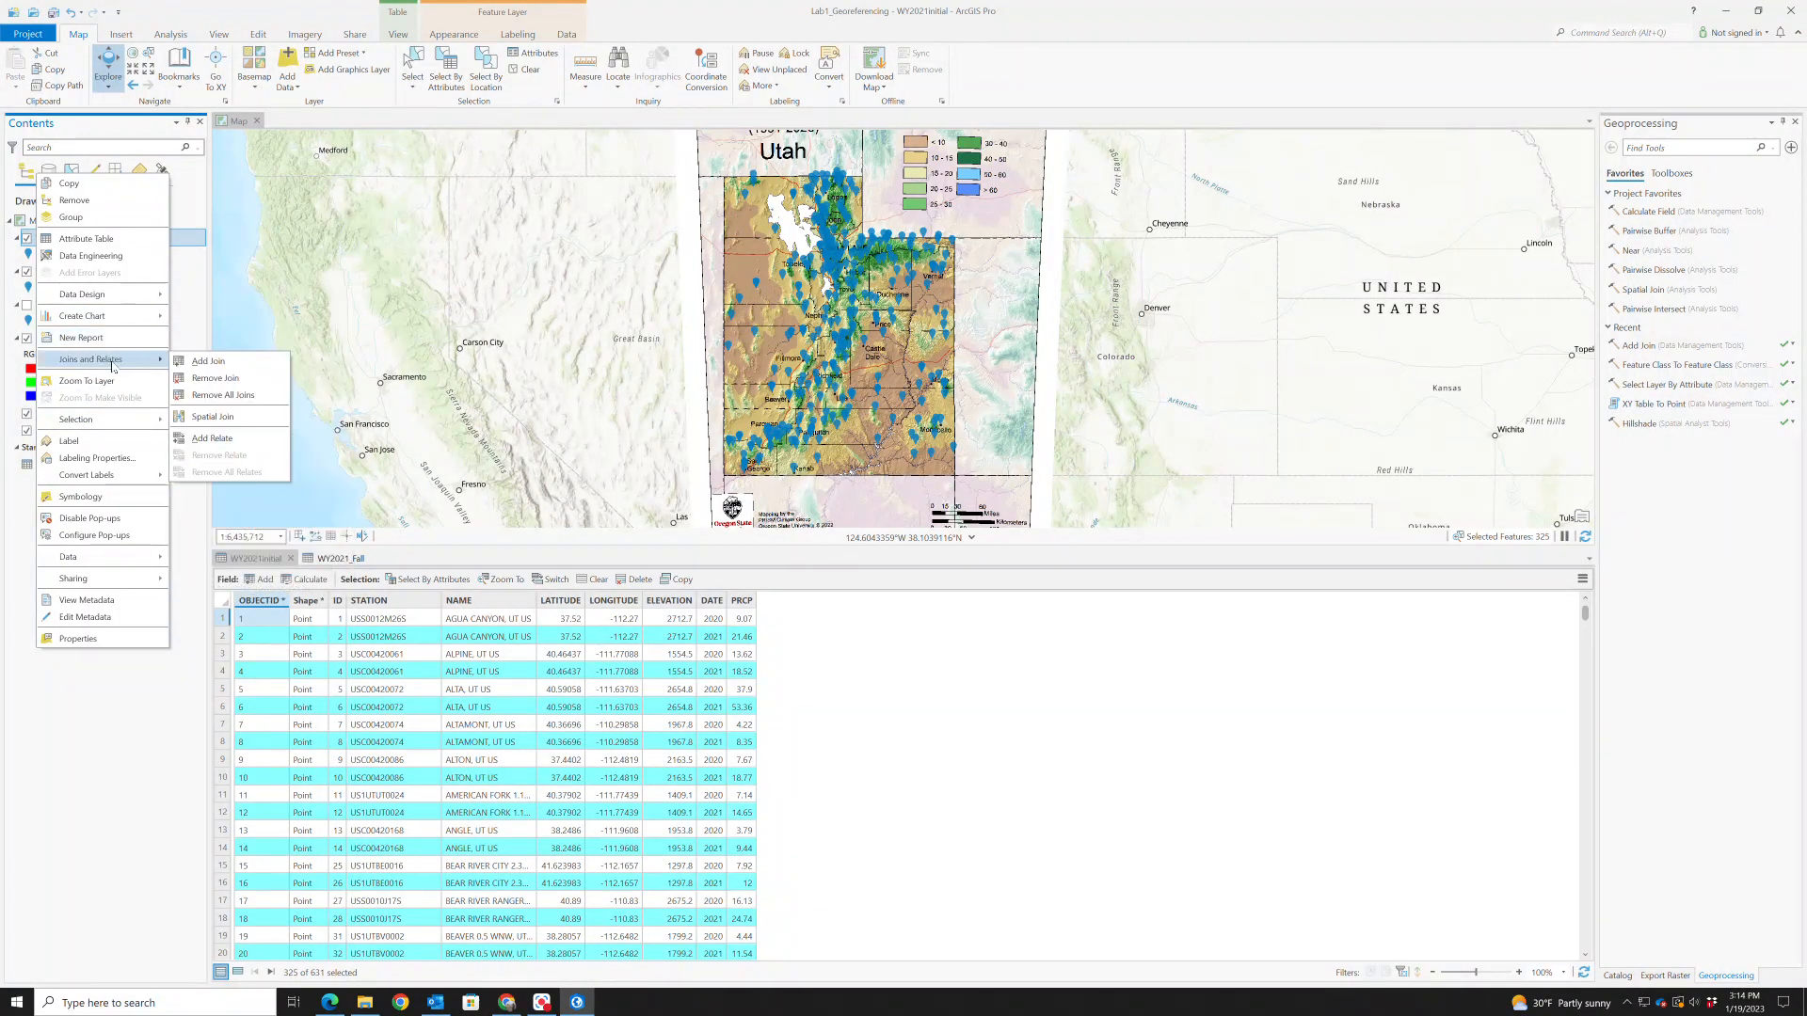
click(218, 396)
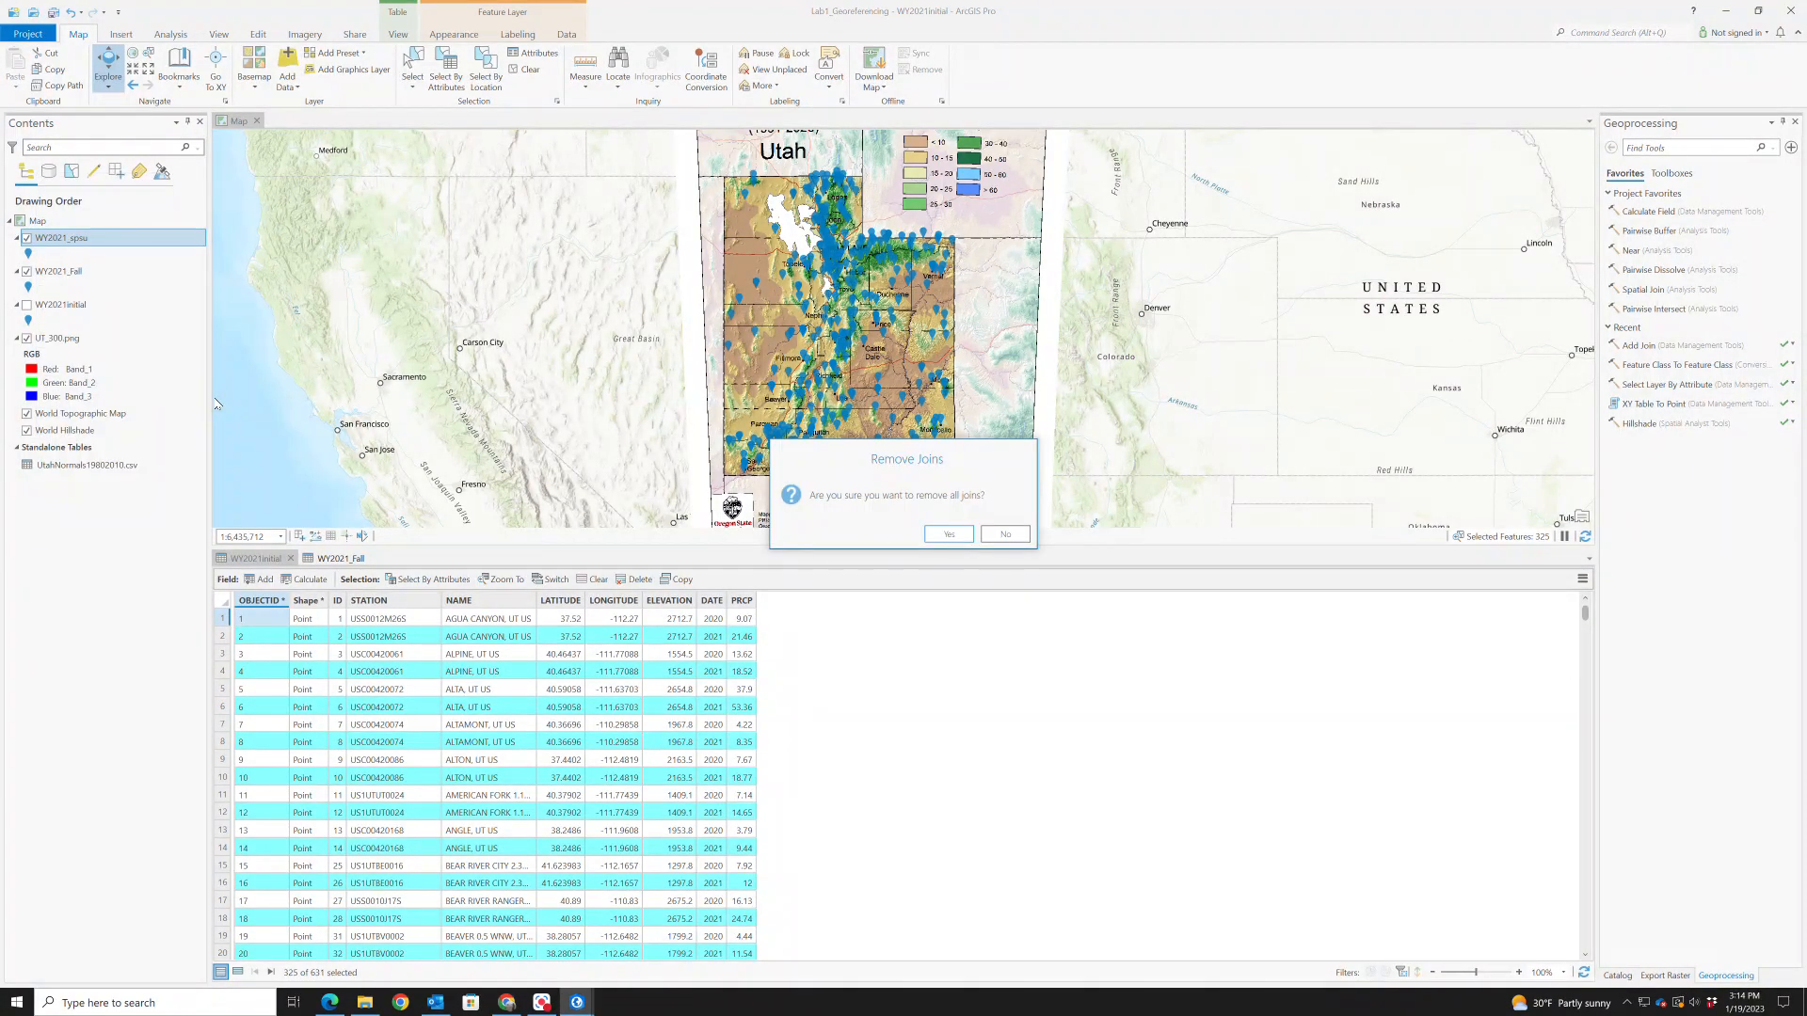
click(949, 534)
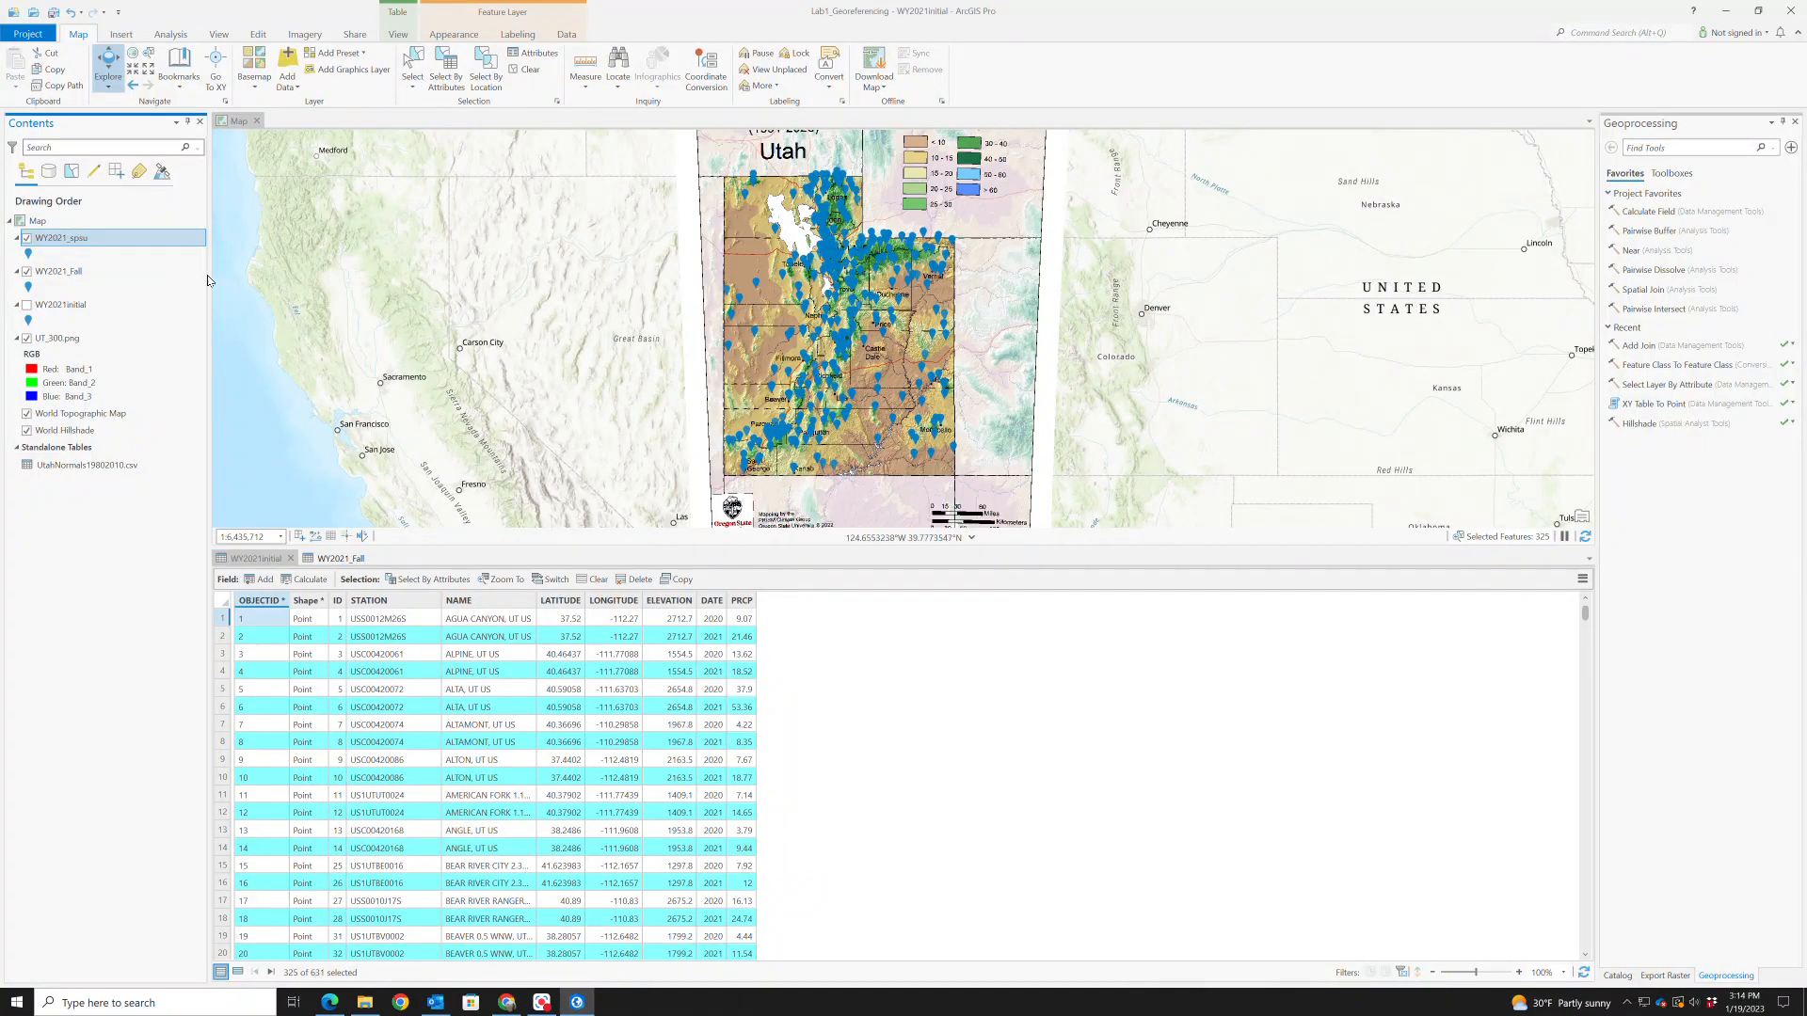
right_click(61, 239)
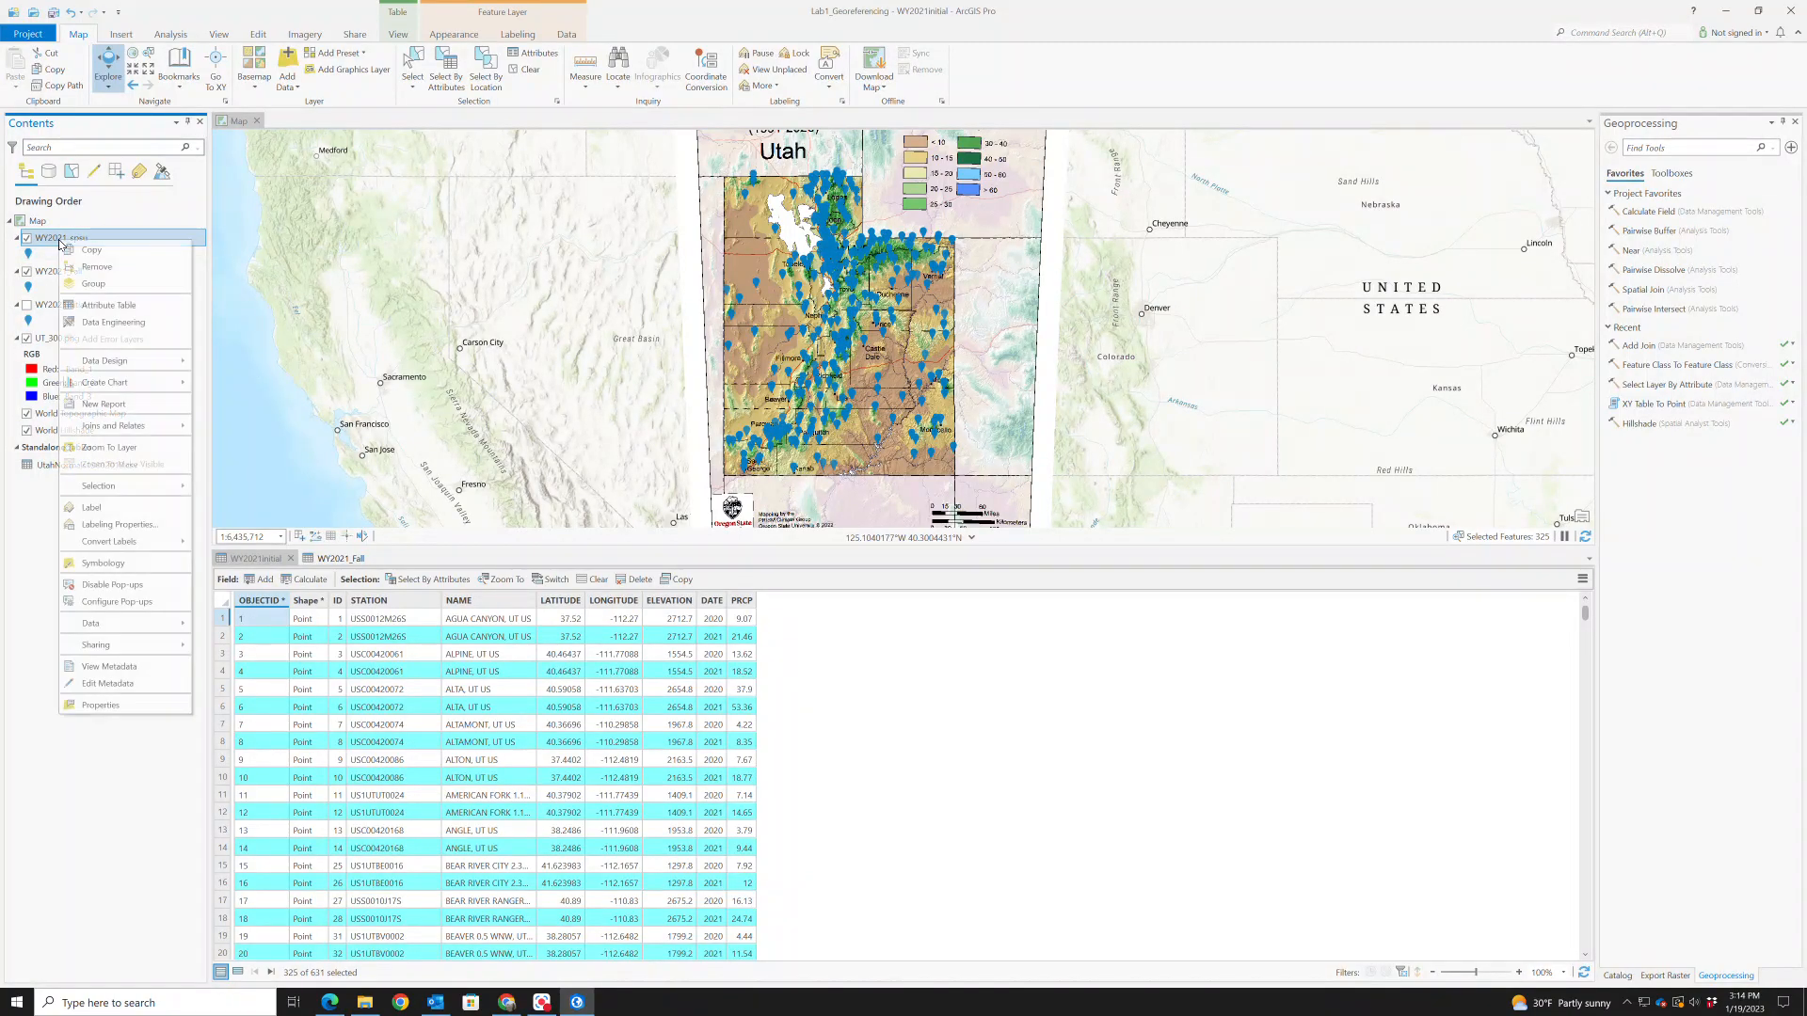
click(110, 306)
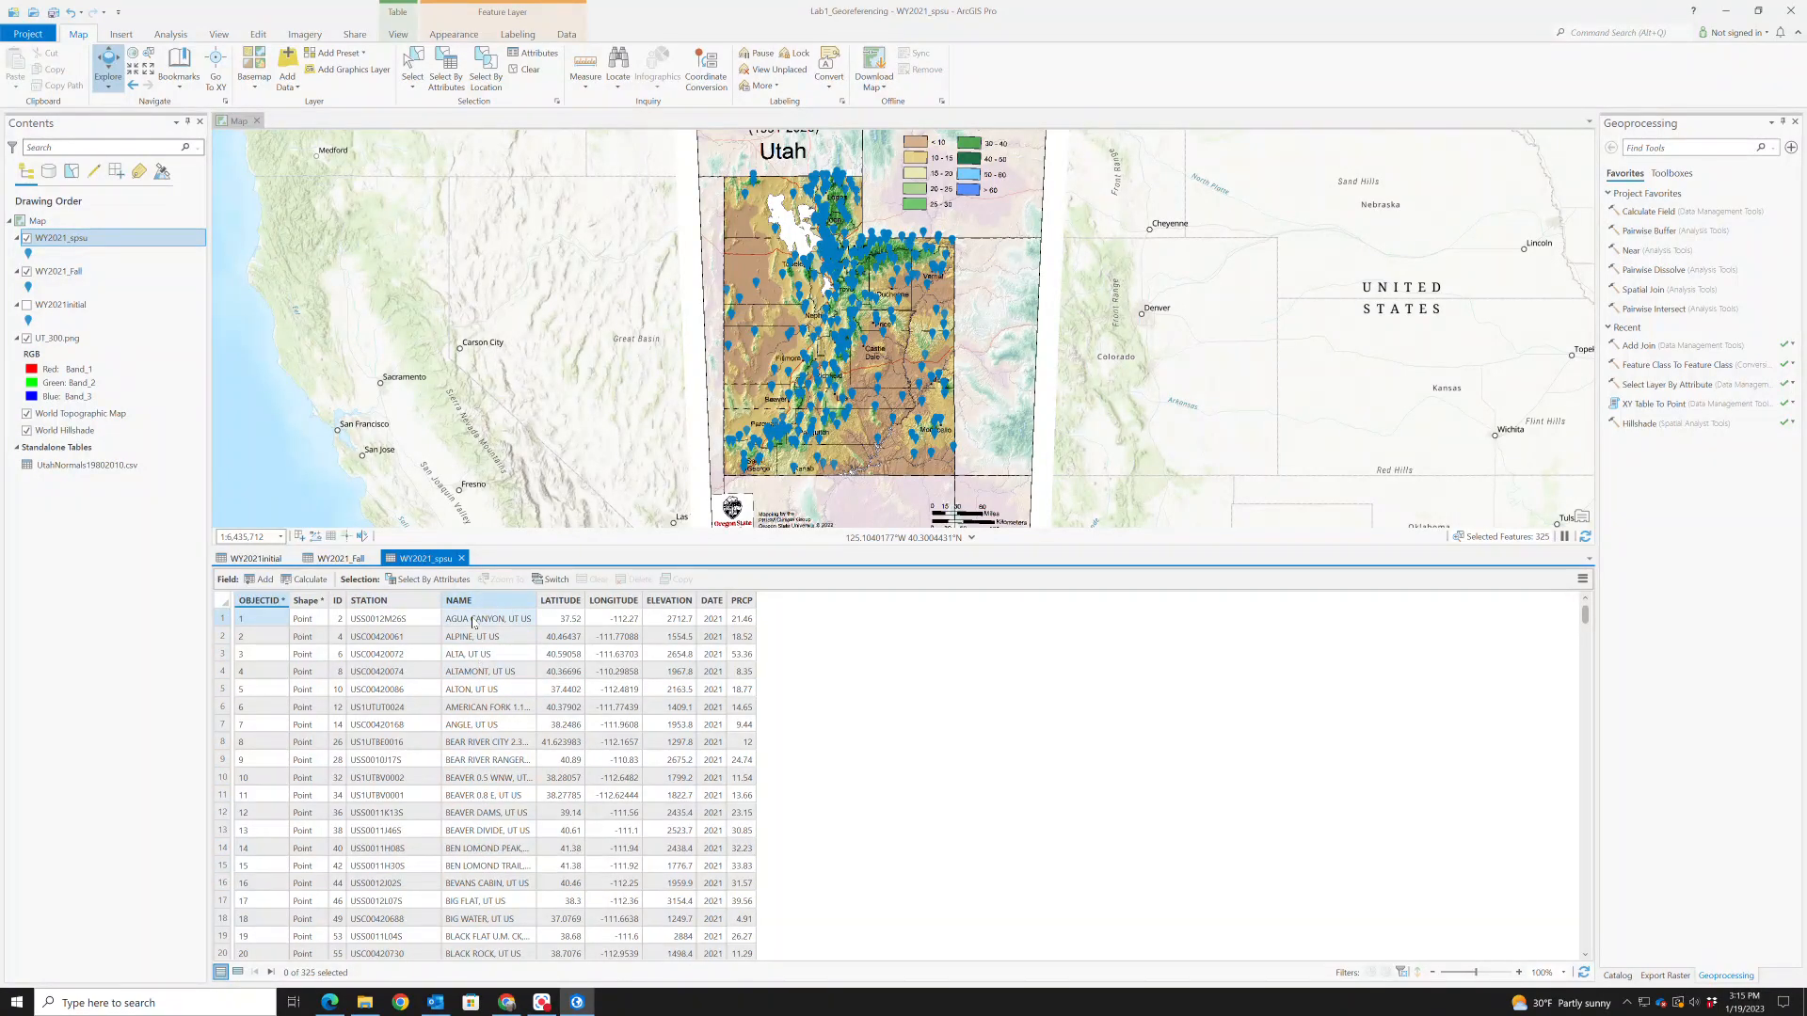
Join WY2021_Fall to WY2021_spsu on NAME in both tables with Keep All Target Features off
right_click(84, 238)
mouse_move(111, 304)
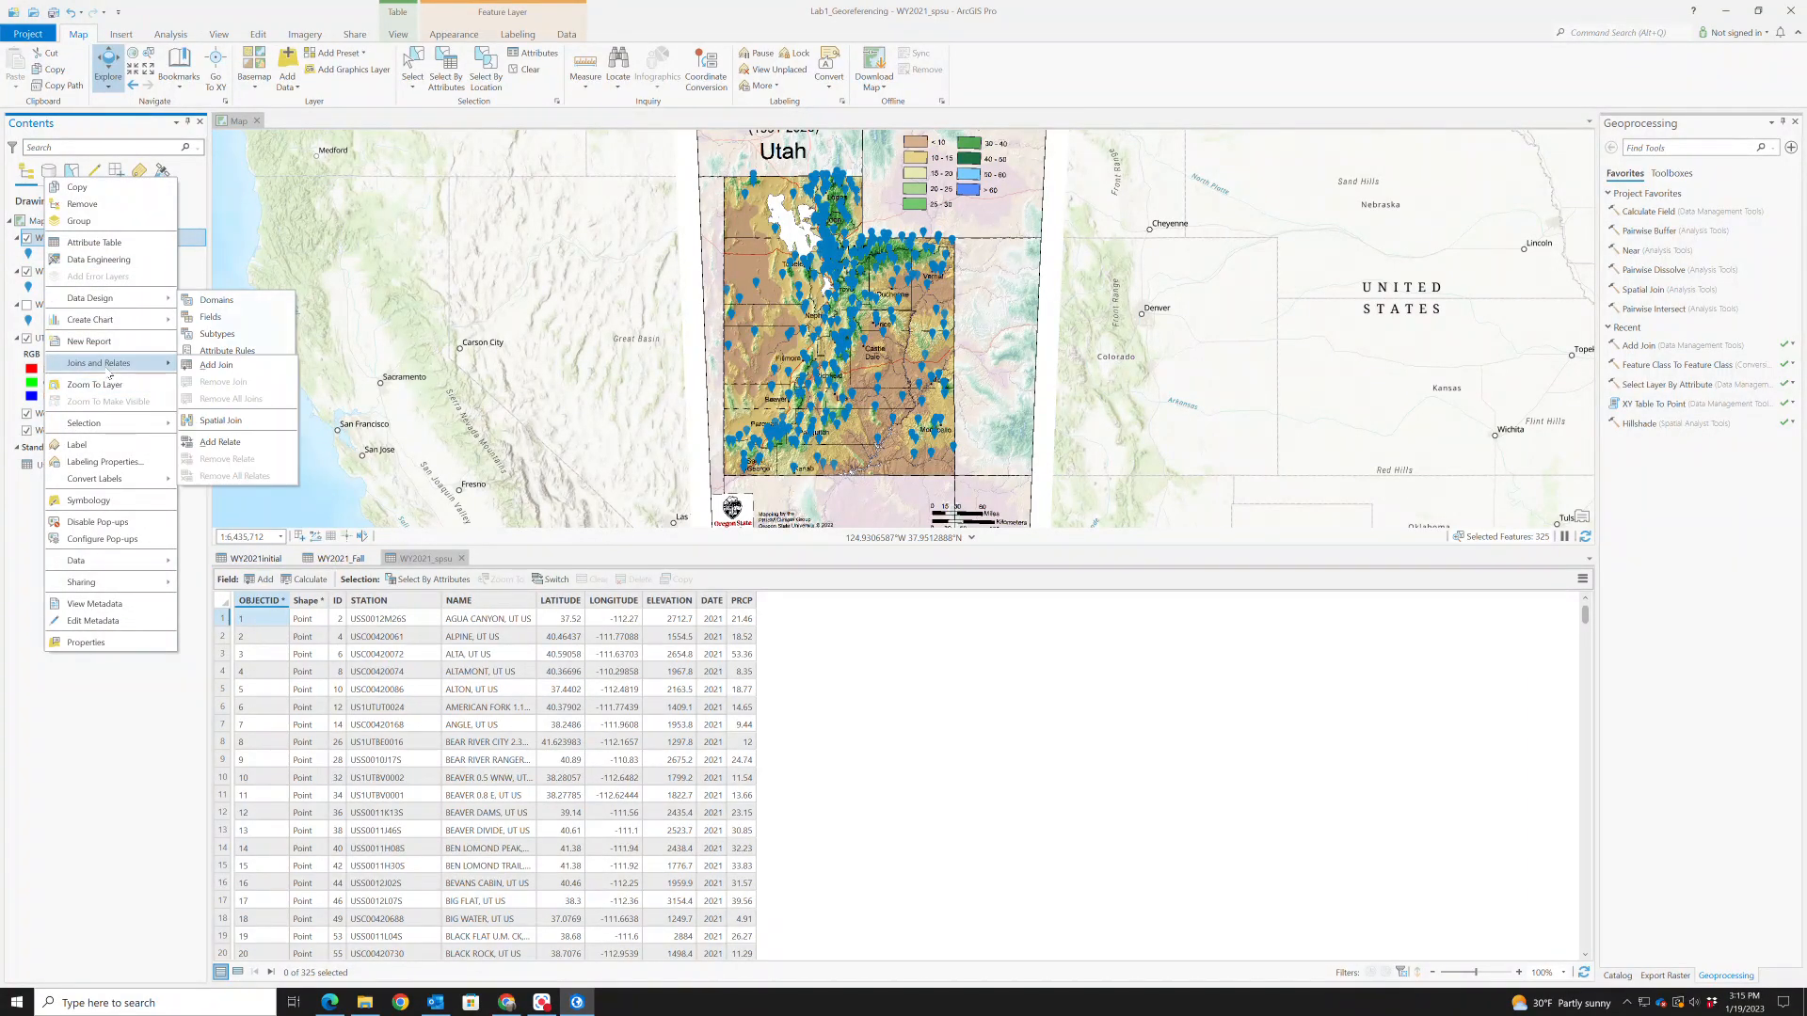
click(193, 366)
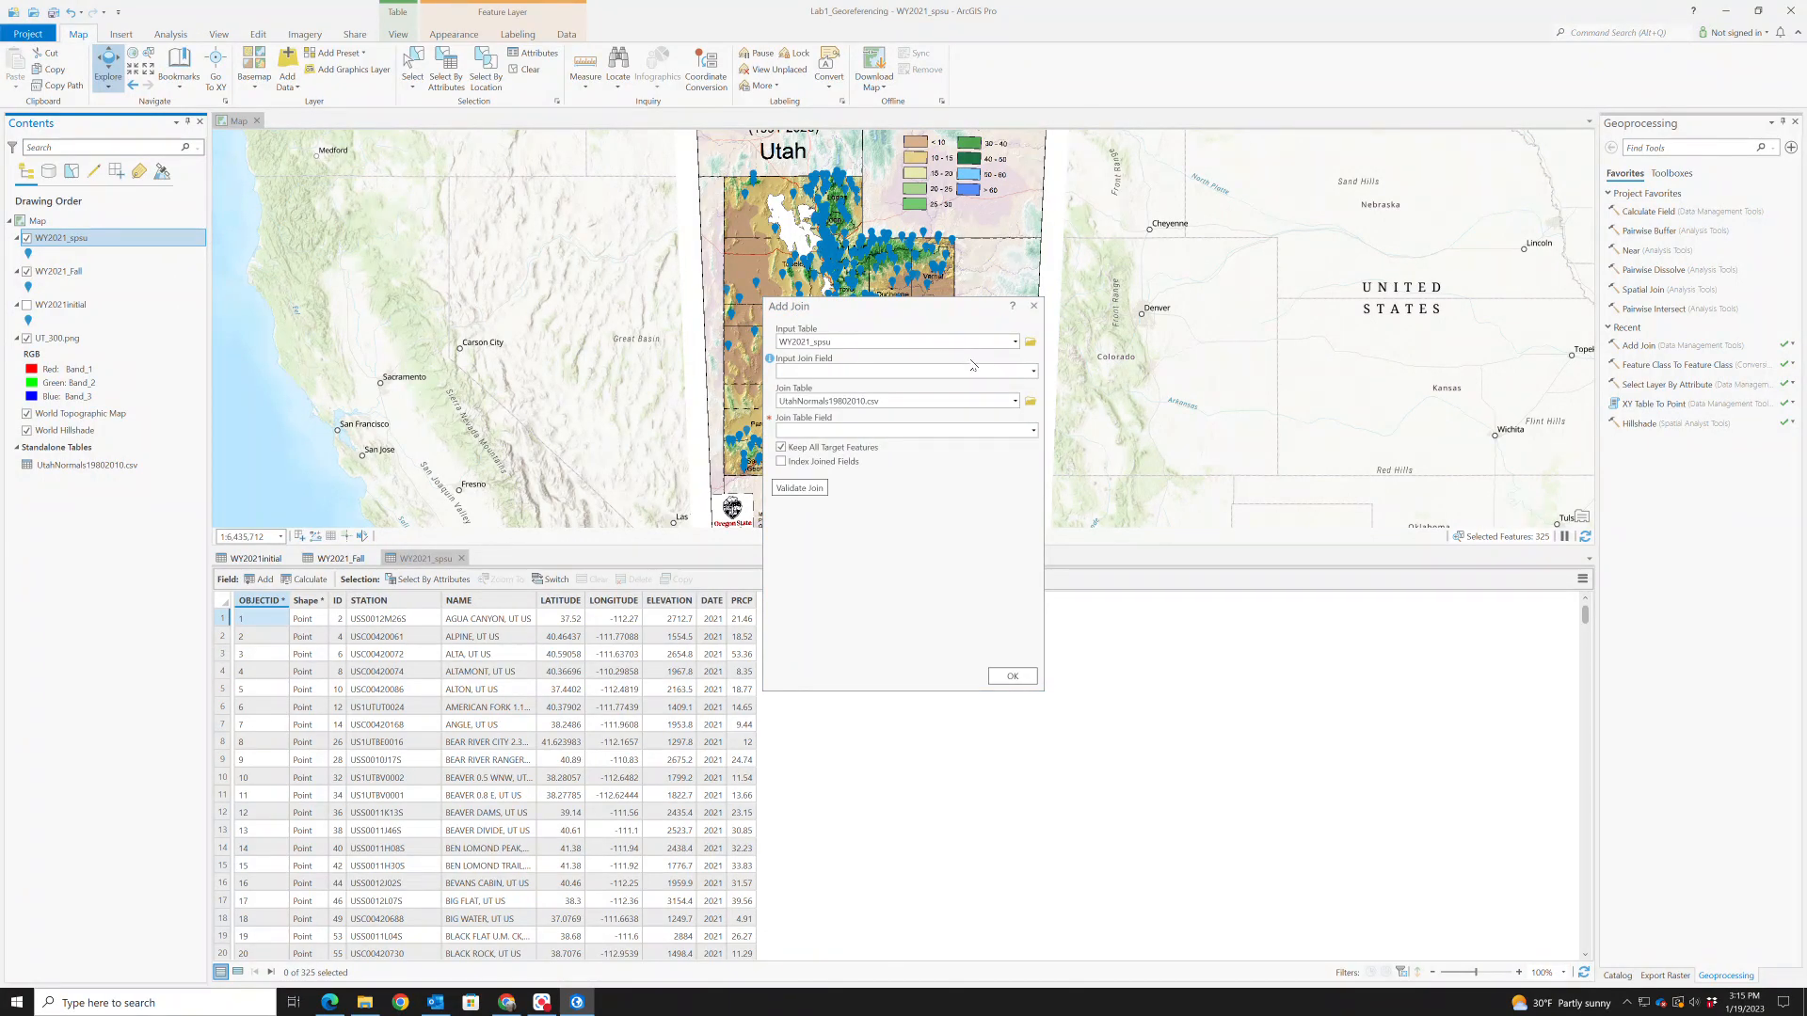
click(1015, 401)
click(845, 449)
click(1034, 373)
click(817, 433)
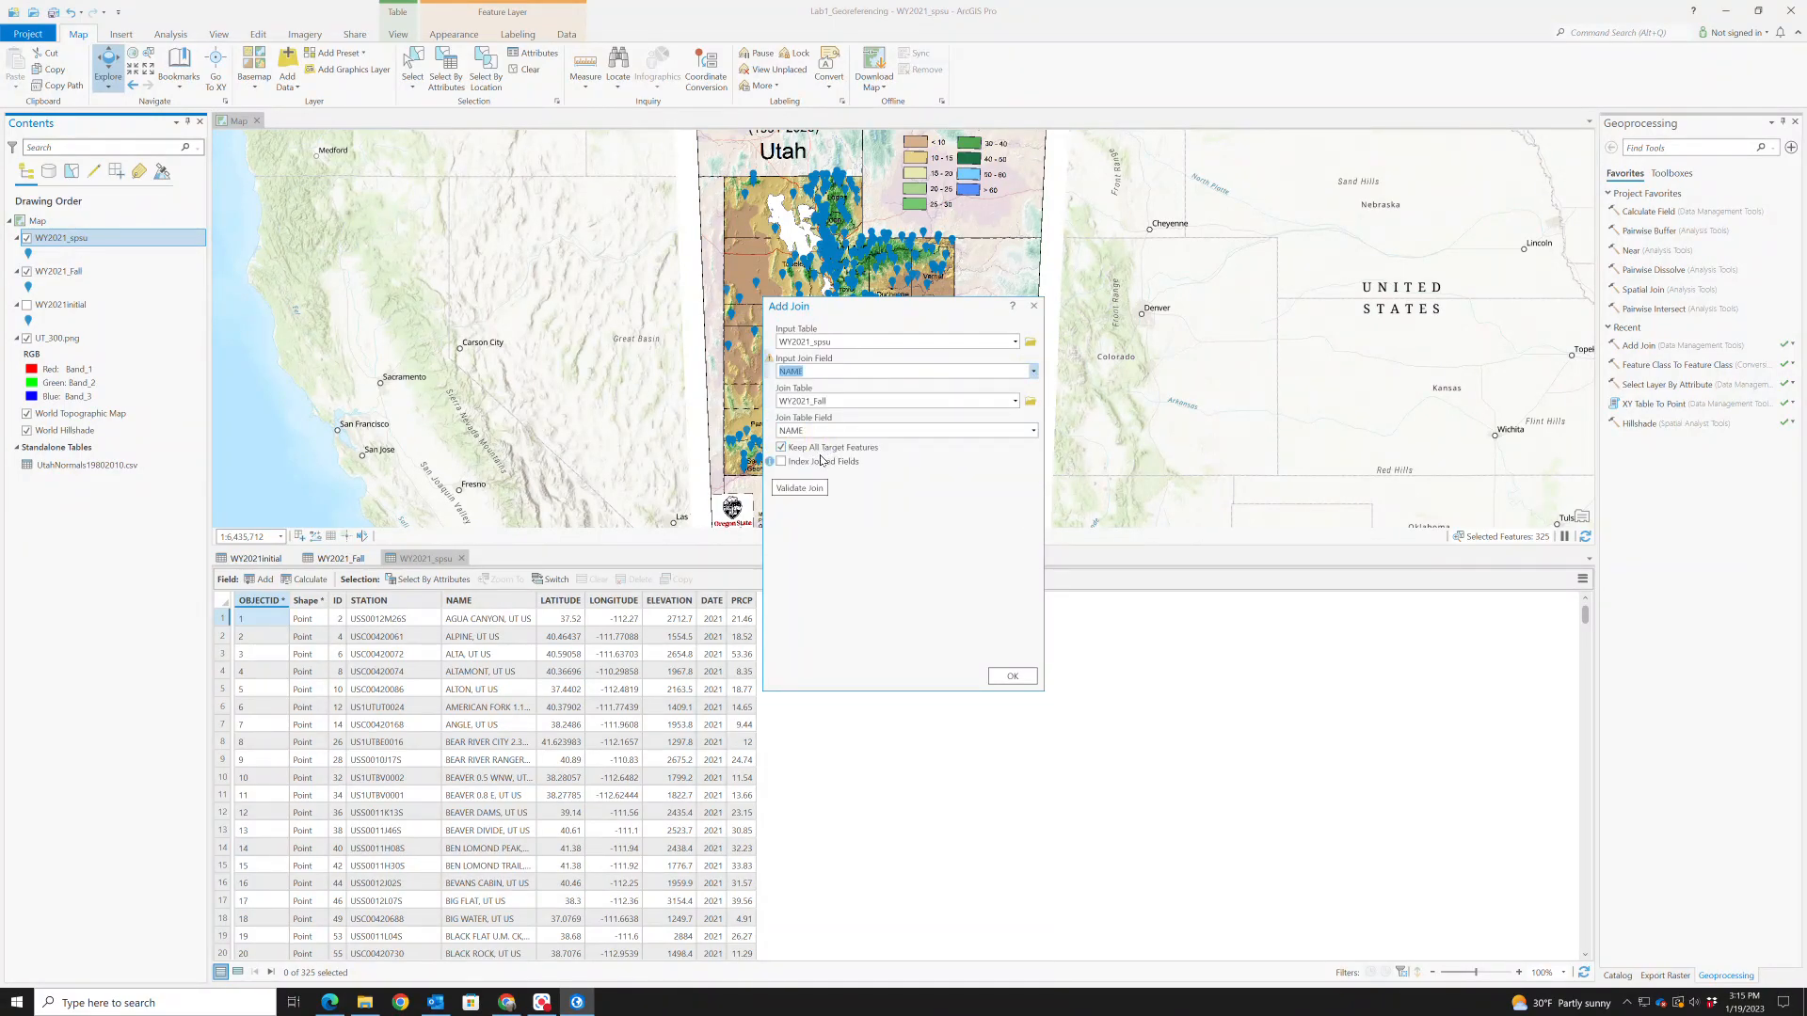
click(782, 447)
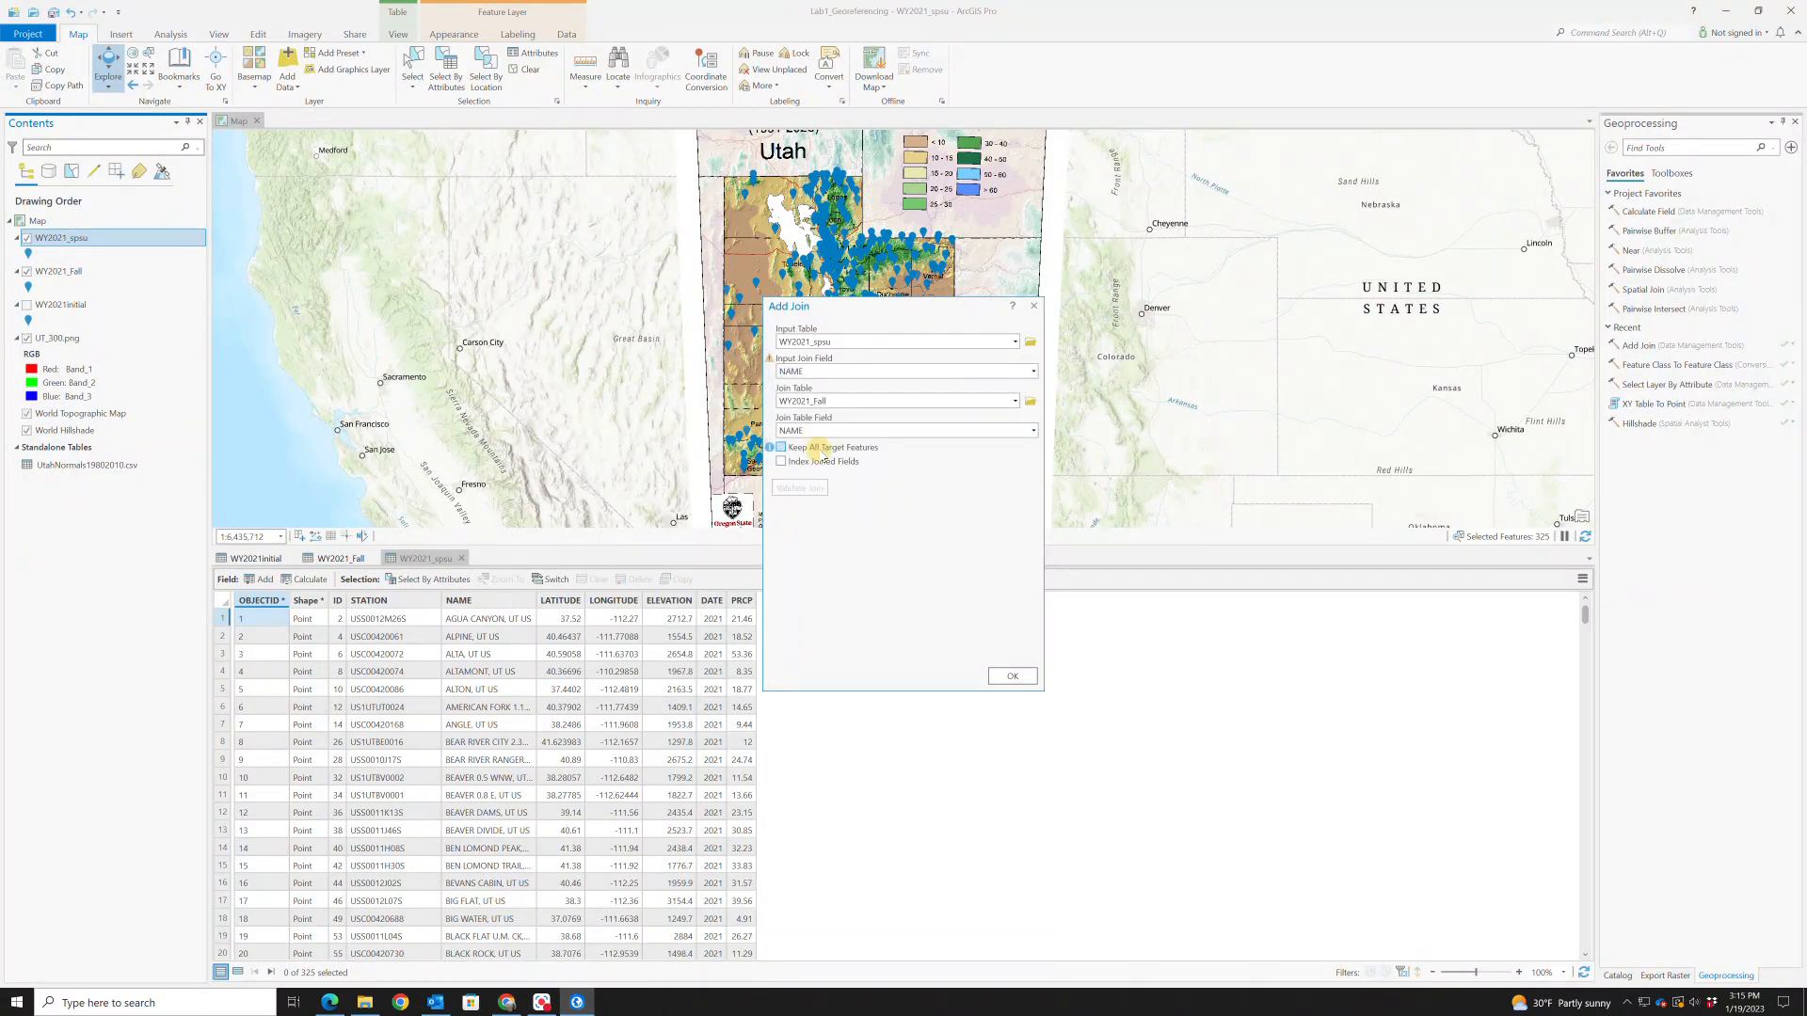
click(1013, 677)
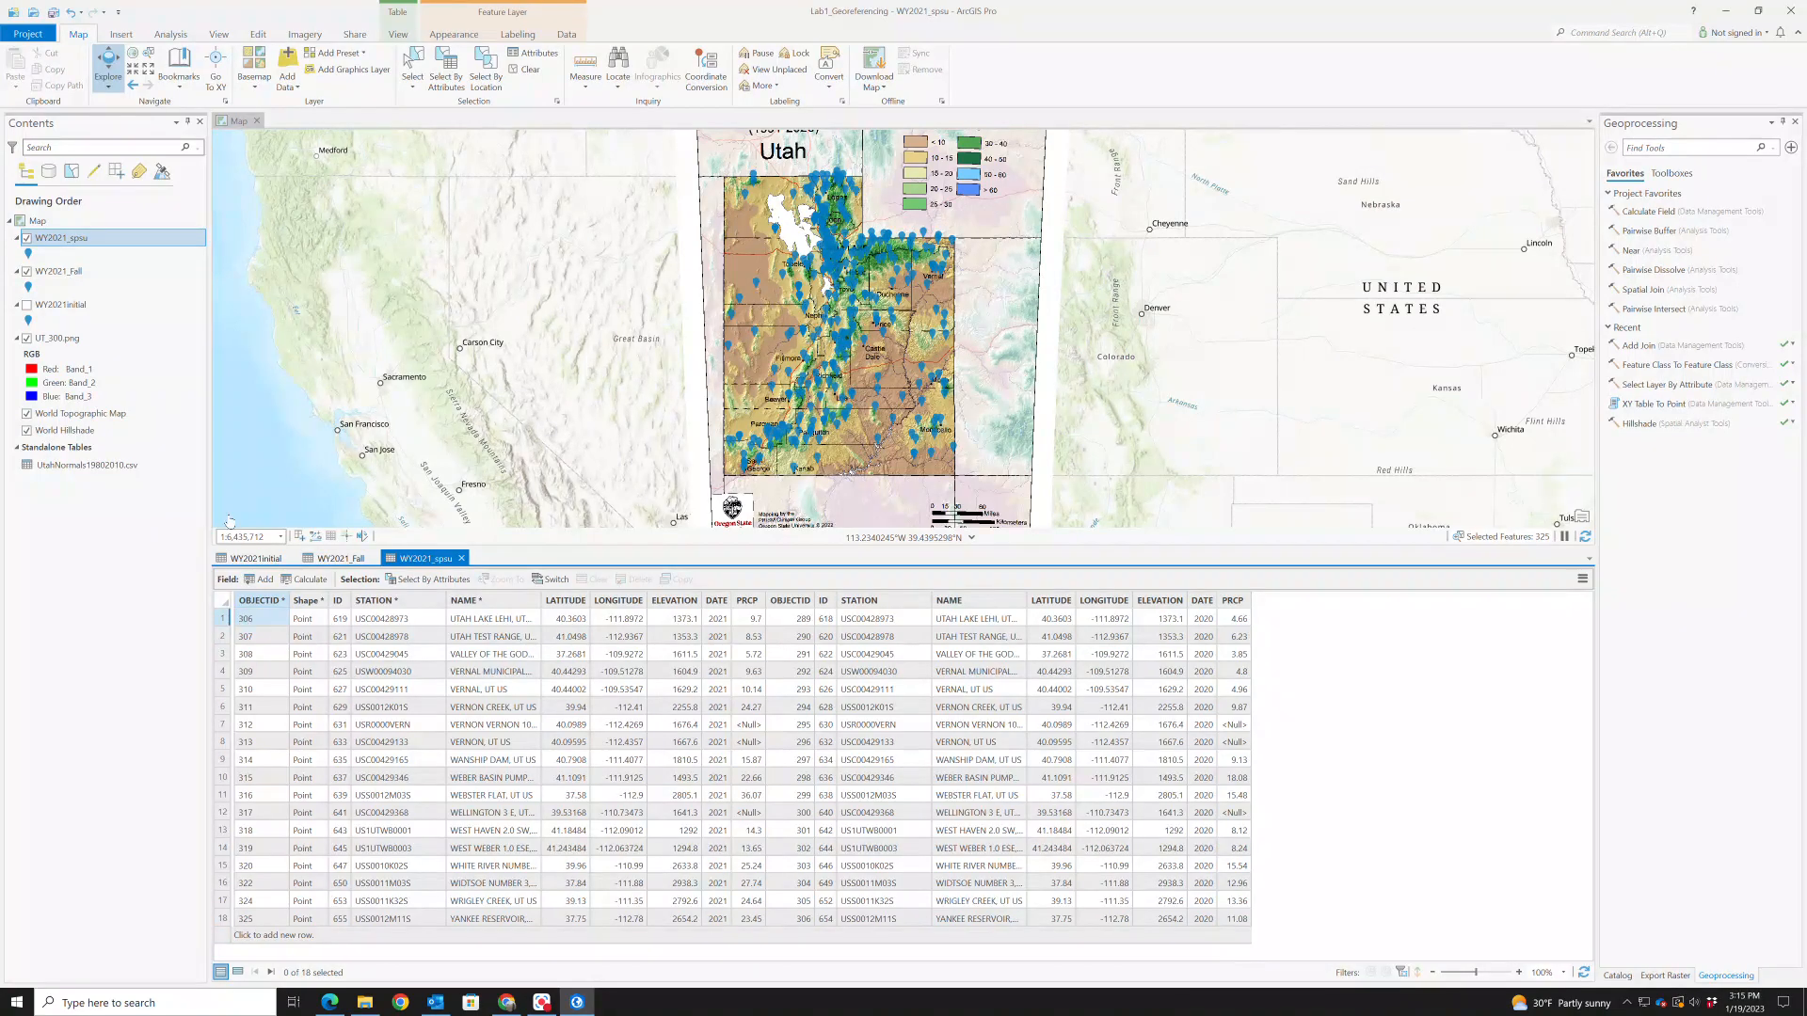
Remove the WY2021_Fall join from the WY2021_spsu layer
right_click(75, 240)
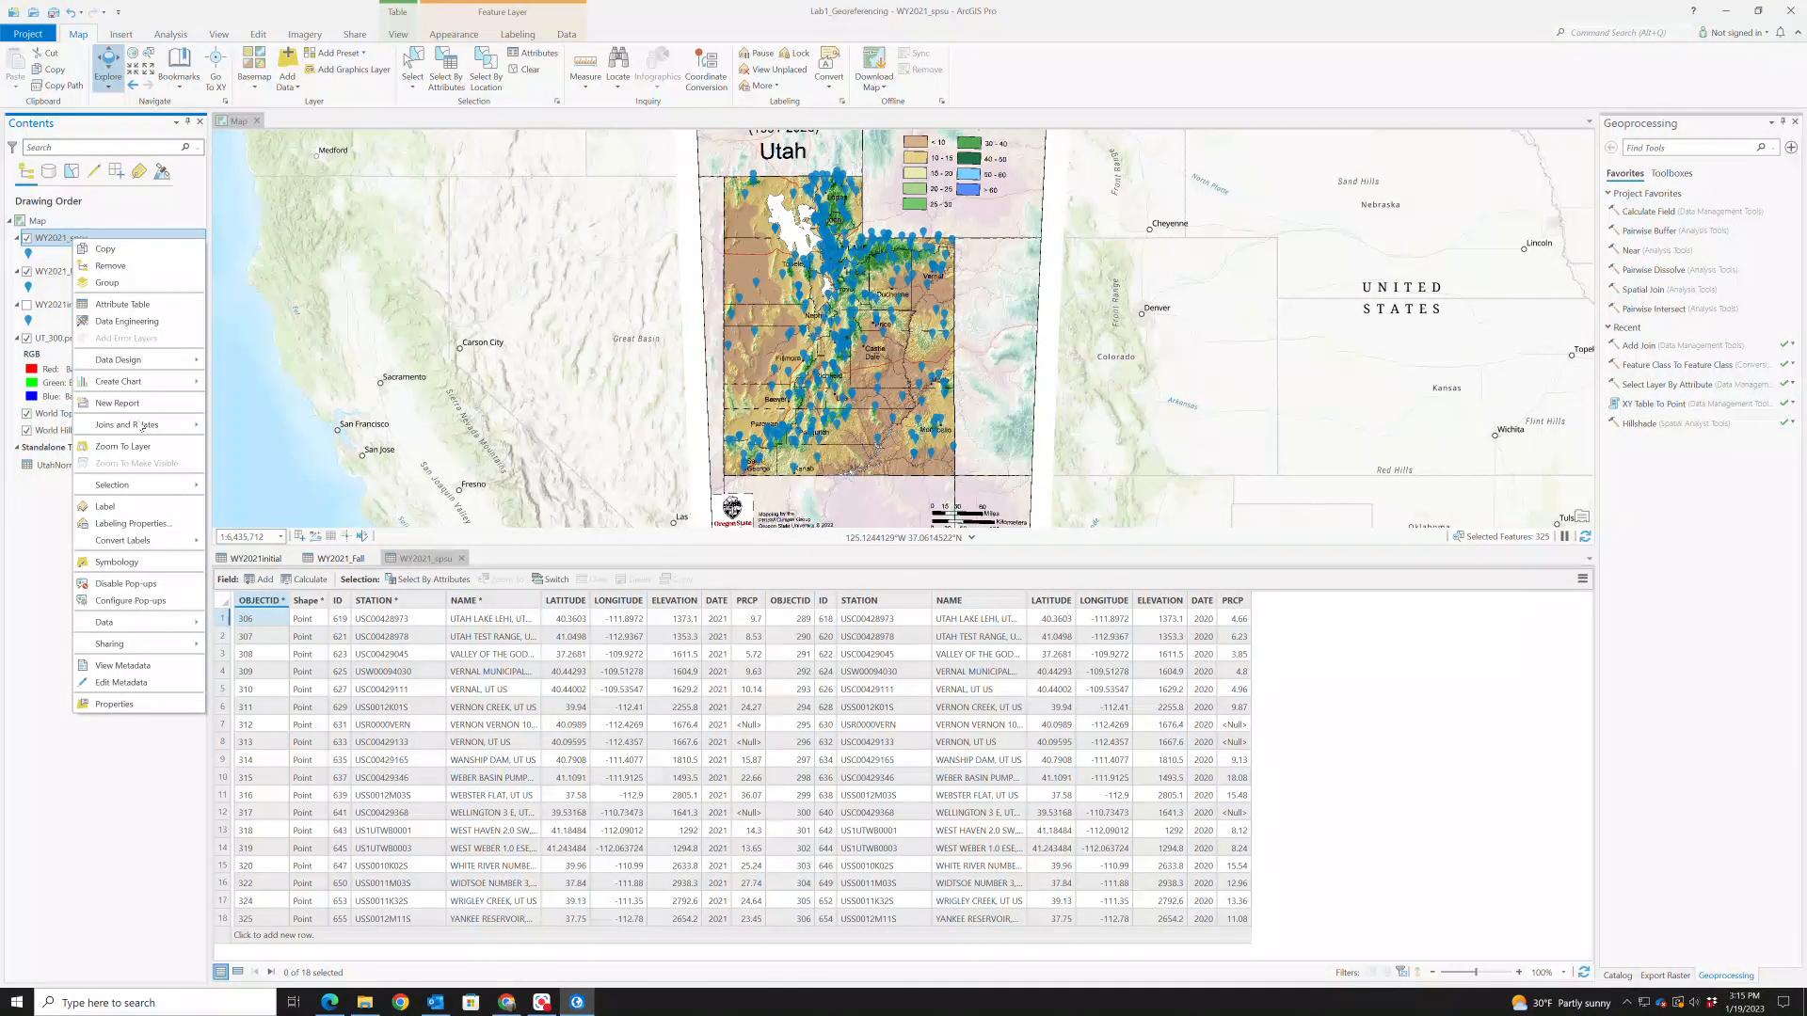
mouse_move(141, 424)
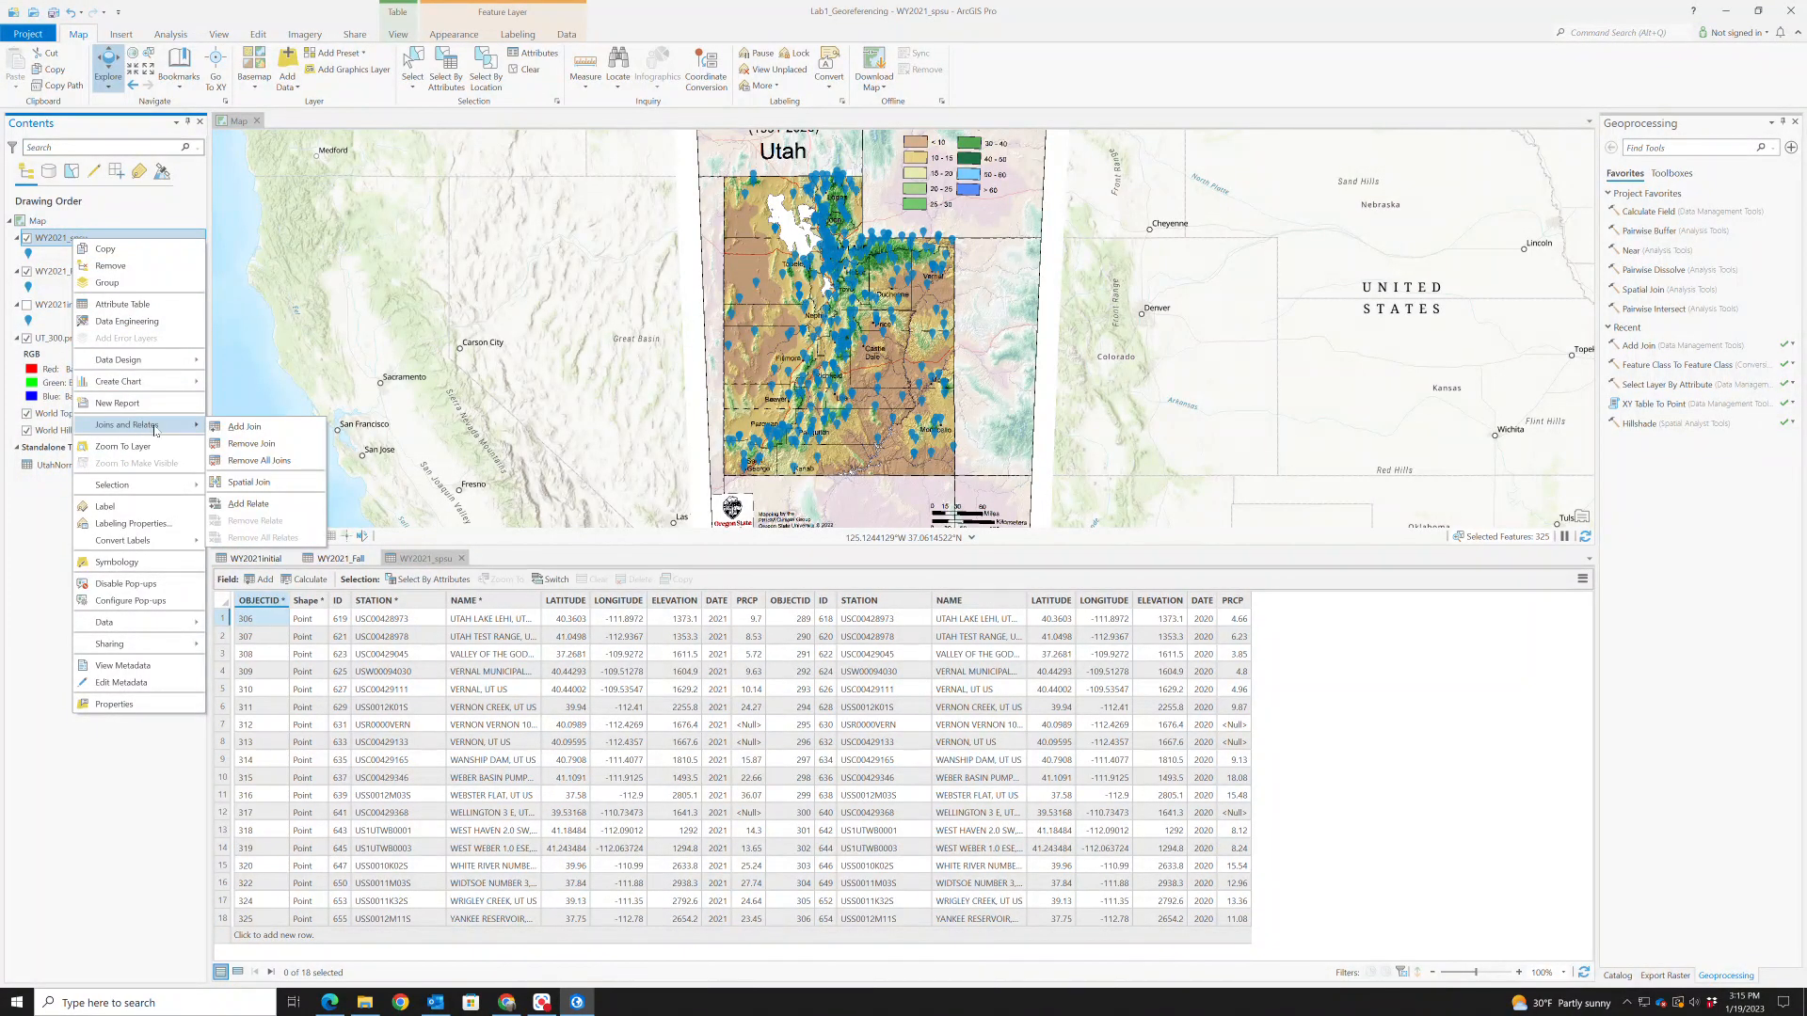
click(255, 445)
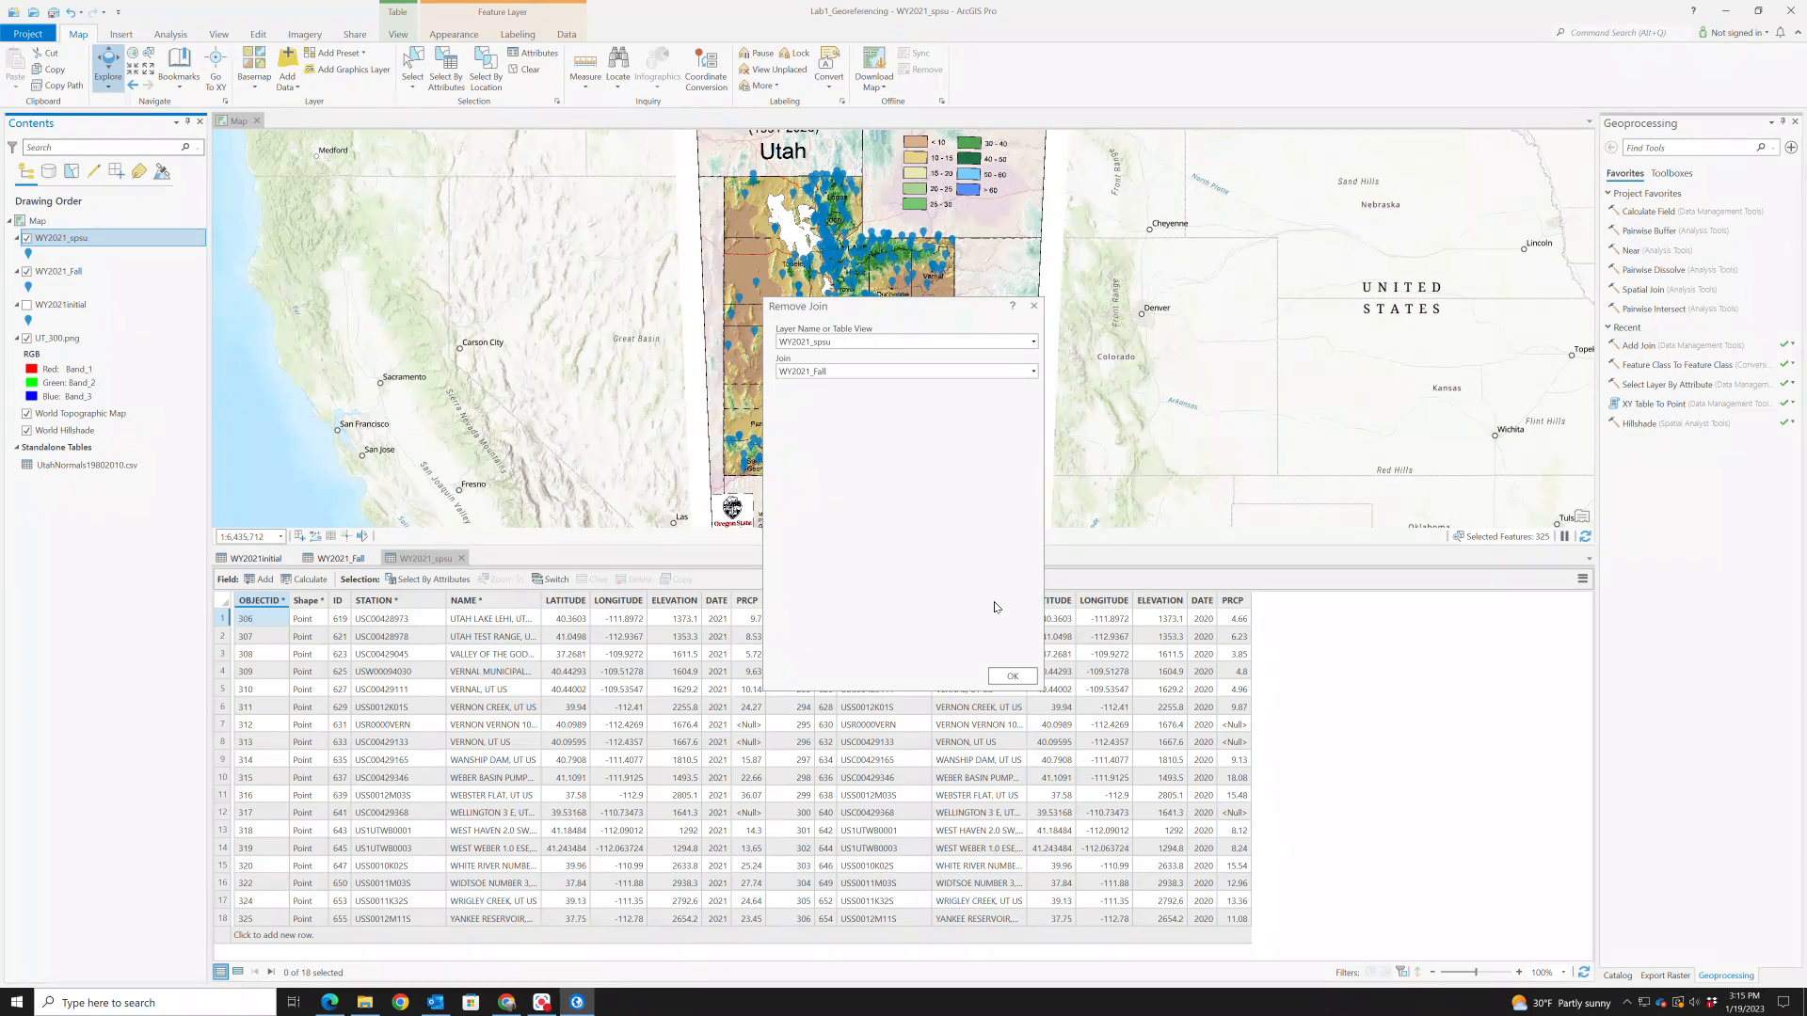
click(1013, 676)
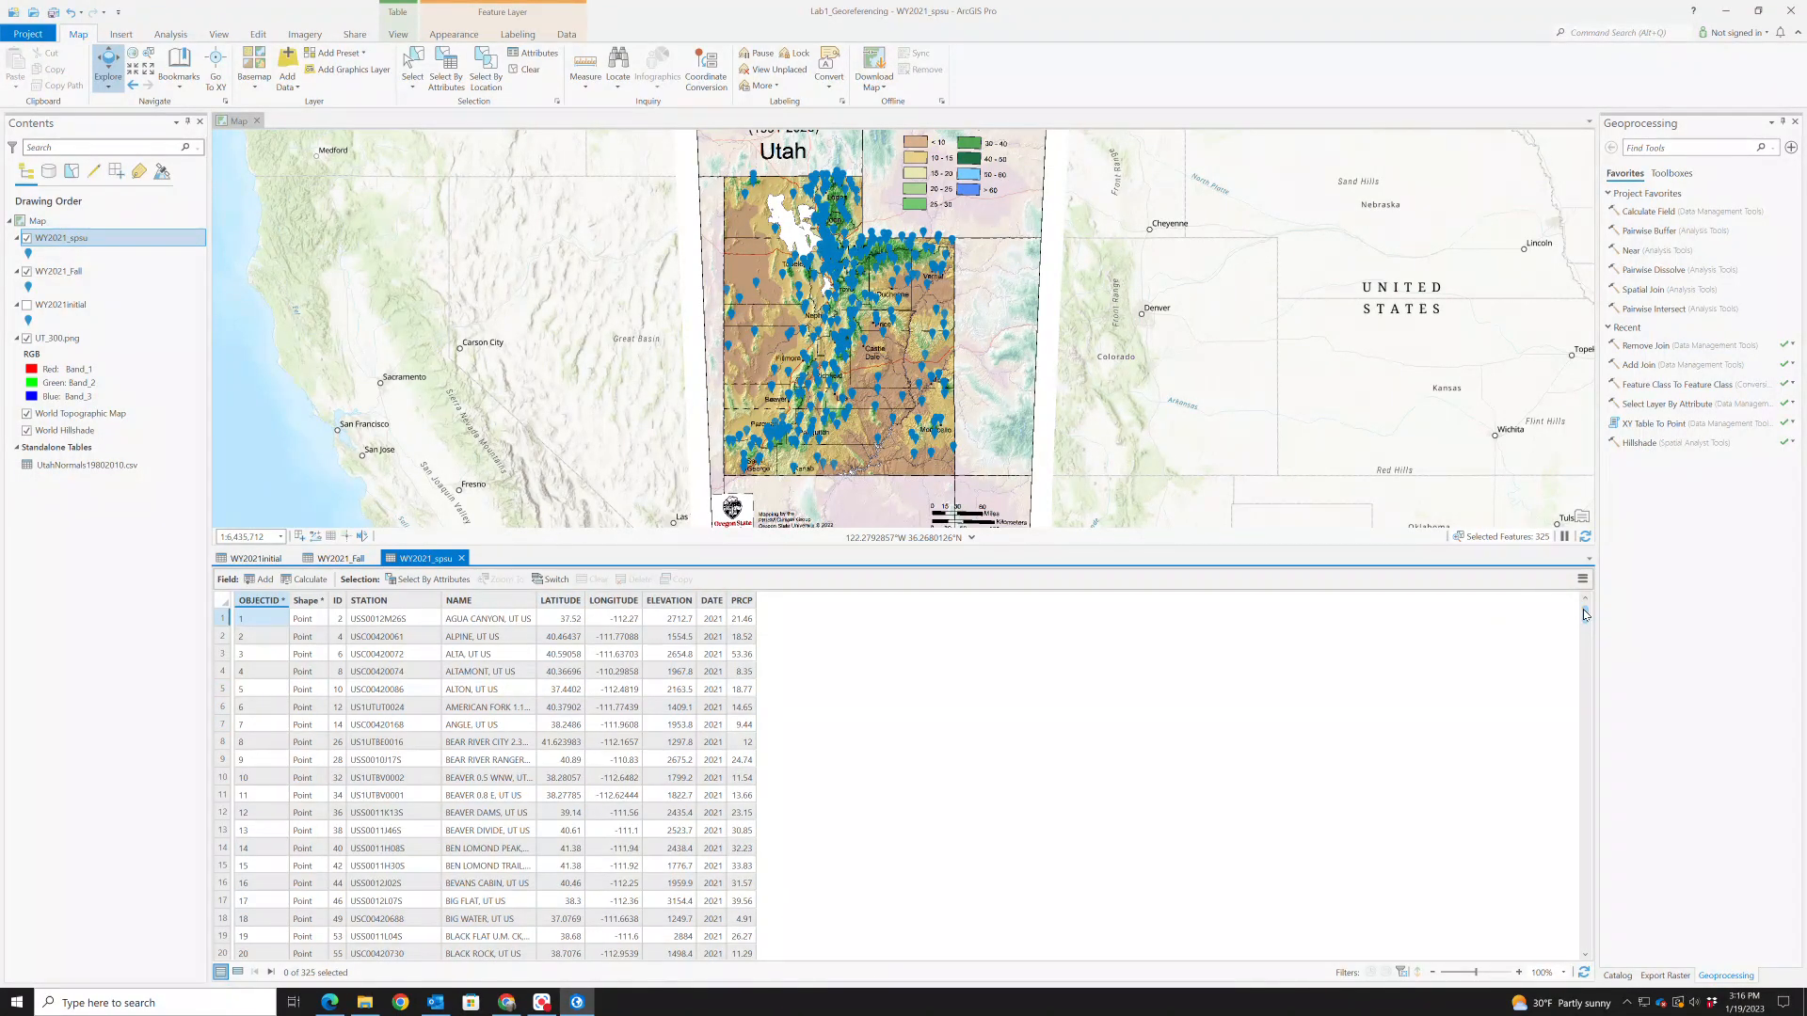
Join WY2021_spsu to WY2021_Fall on STATION in both tables with Keep All Target Features on, and review the joined WY2021_Fall table
right_click(69, 274)
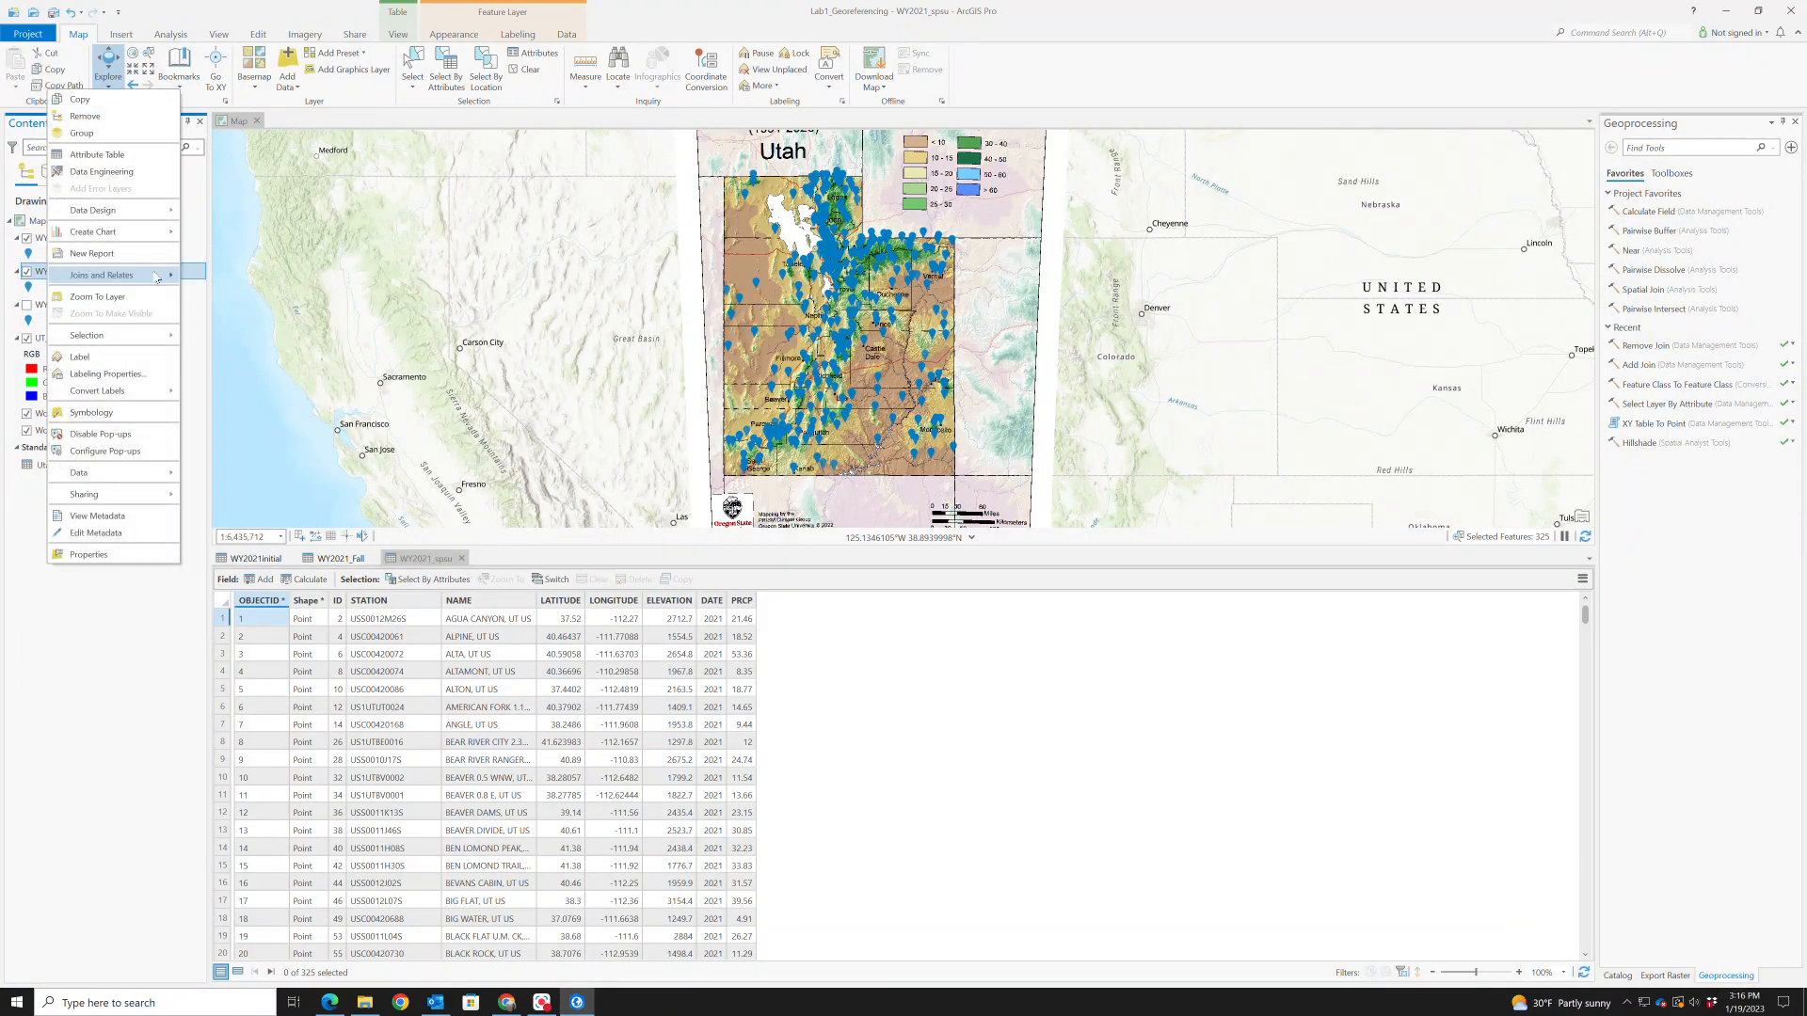
mouse_move(103, 339)
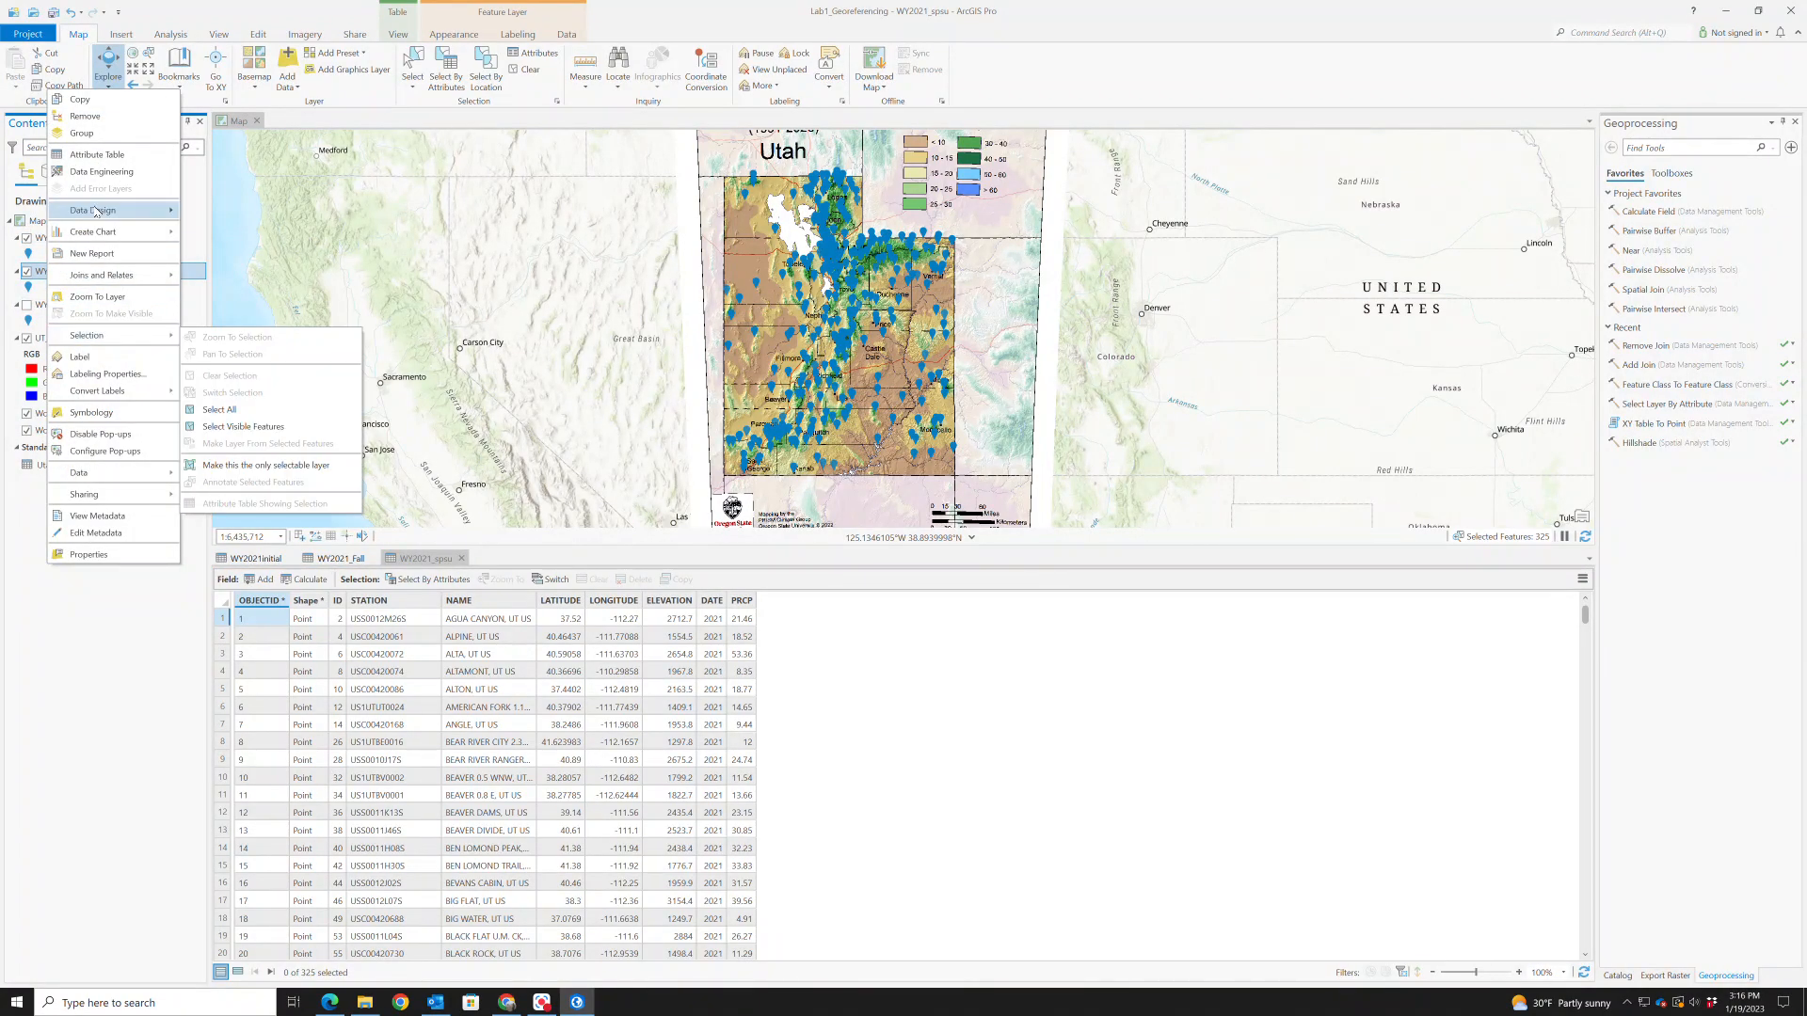
mouse_move(109, 275)
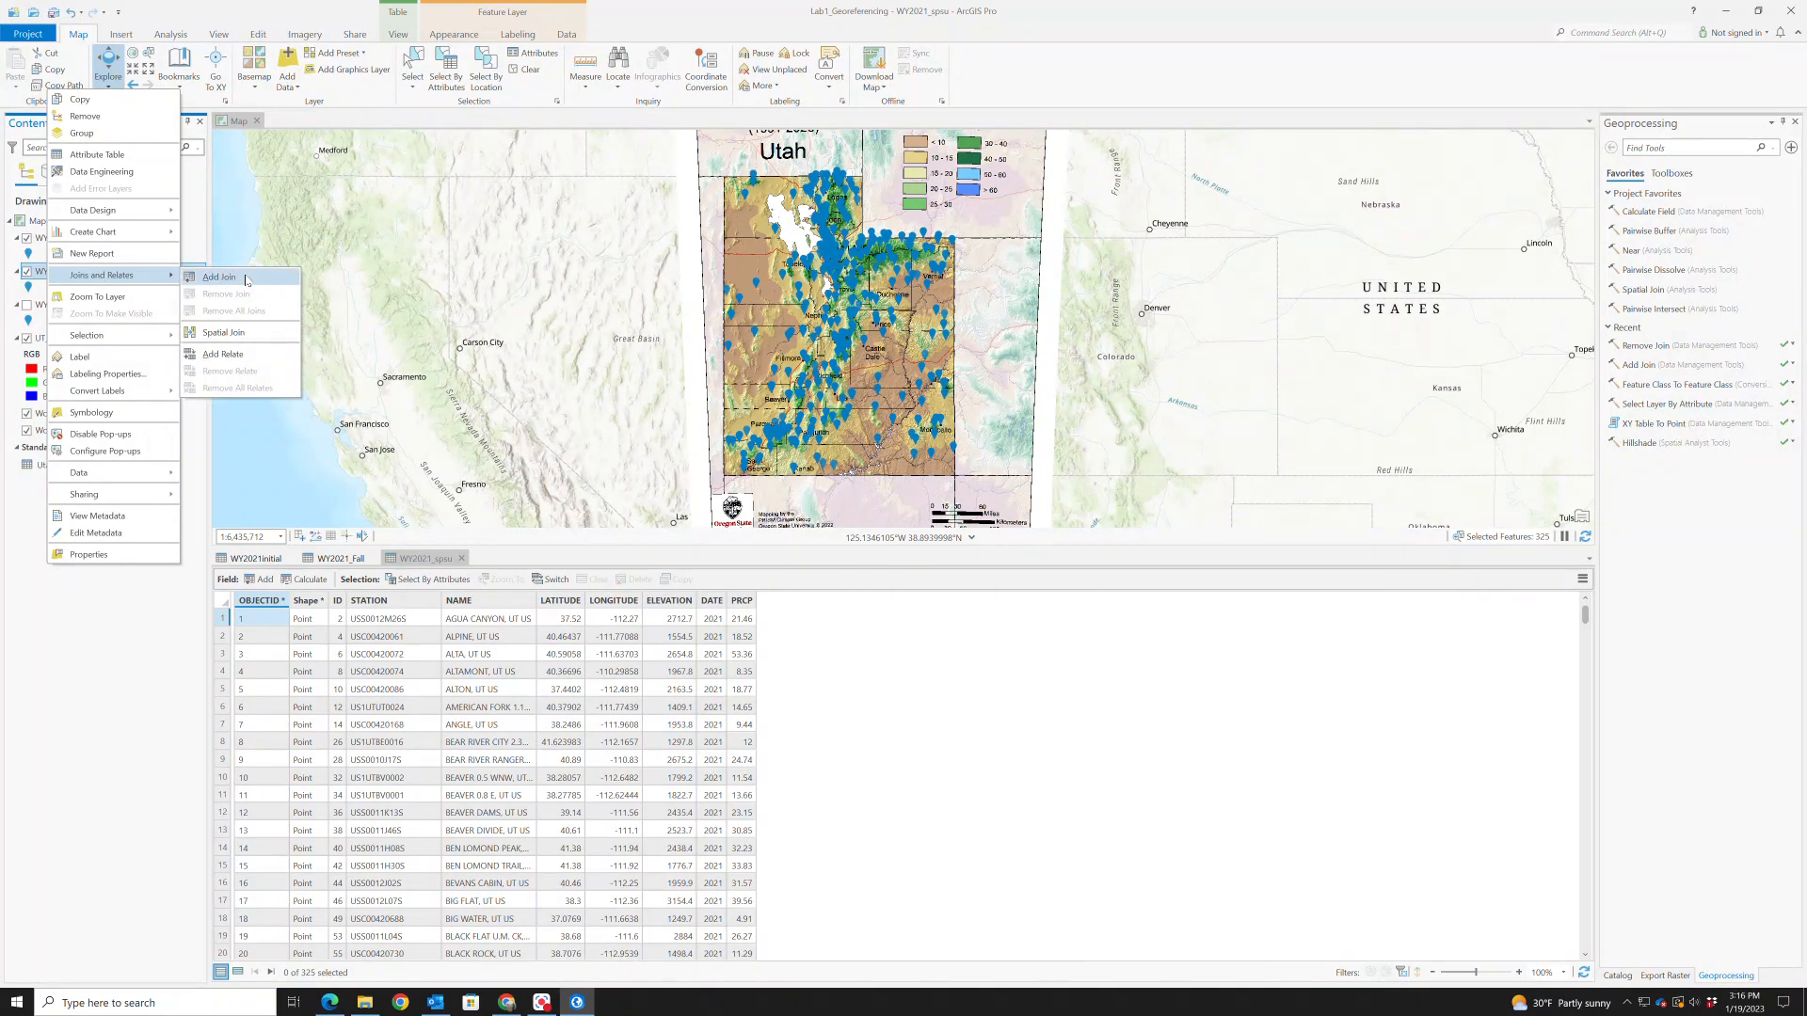
click(243, 278)
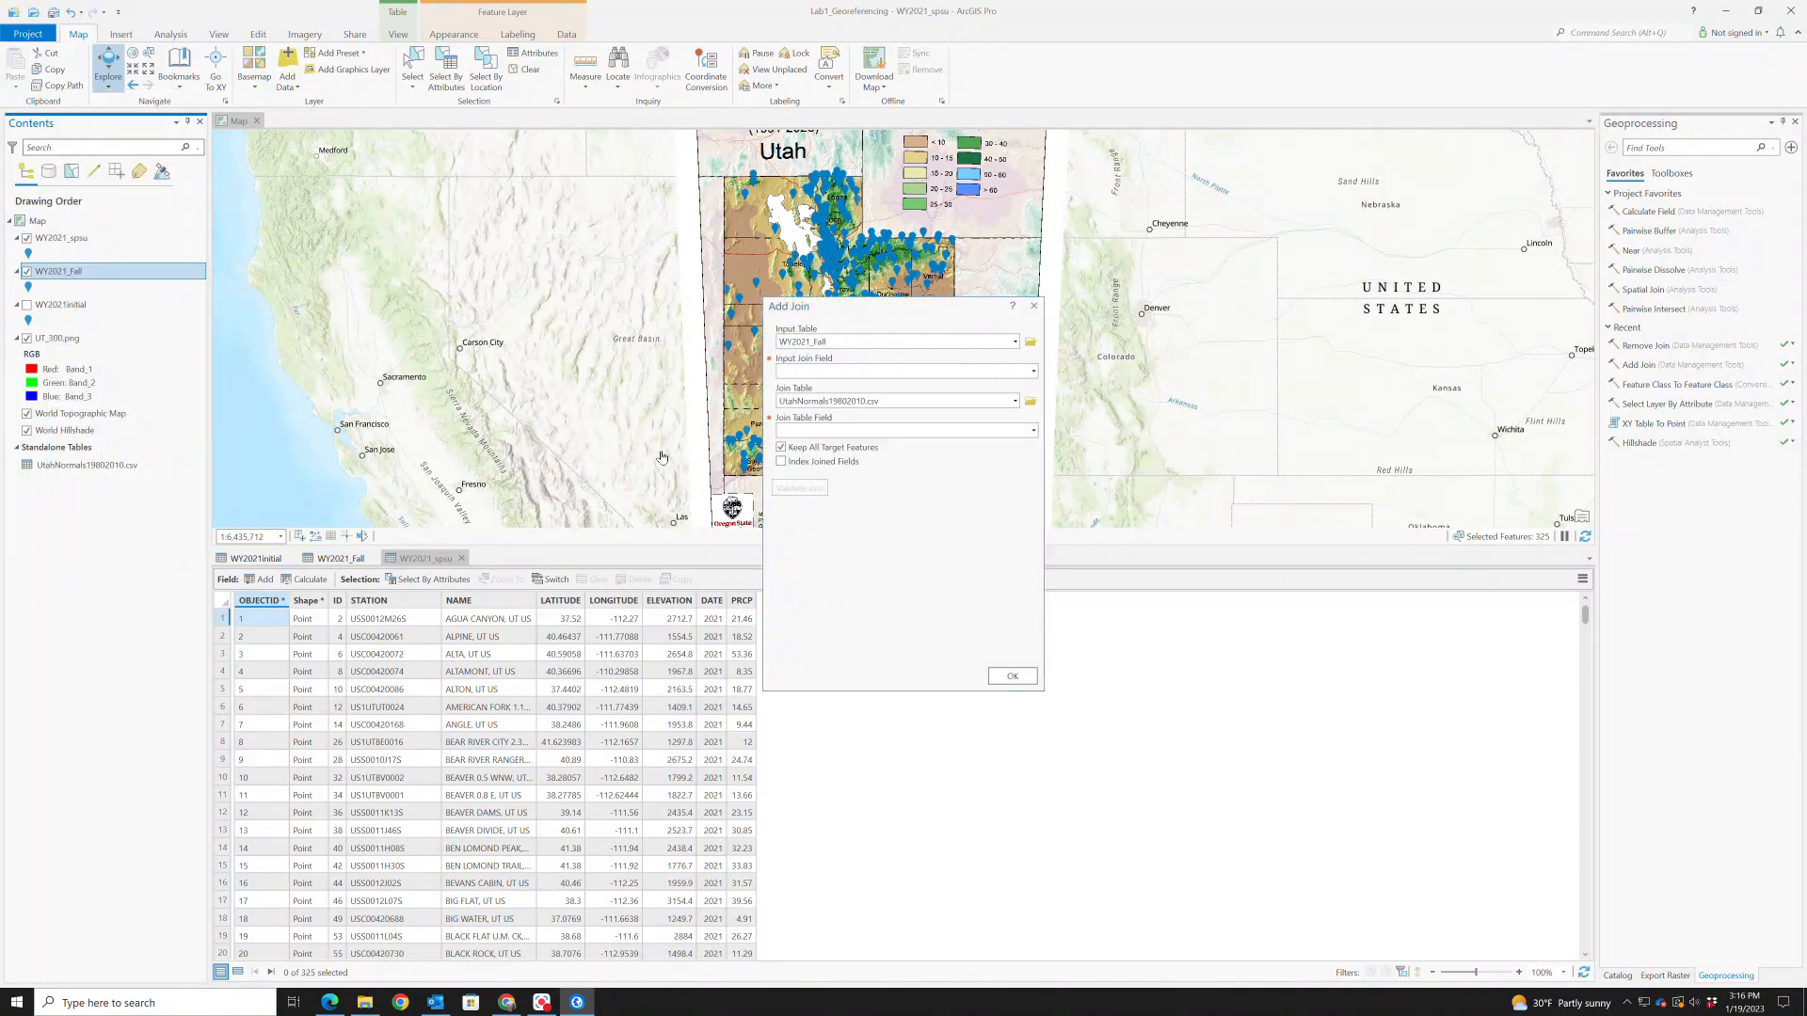
click(1015, 401)
click(817, 433)
click(1035, 373)
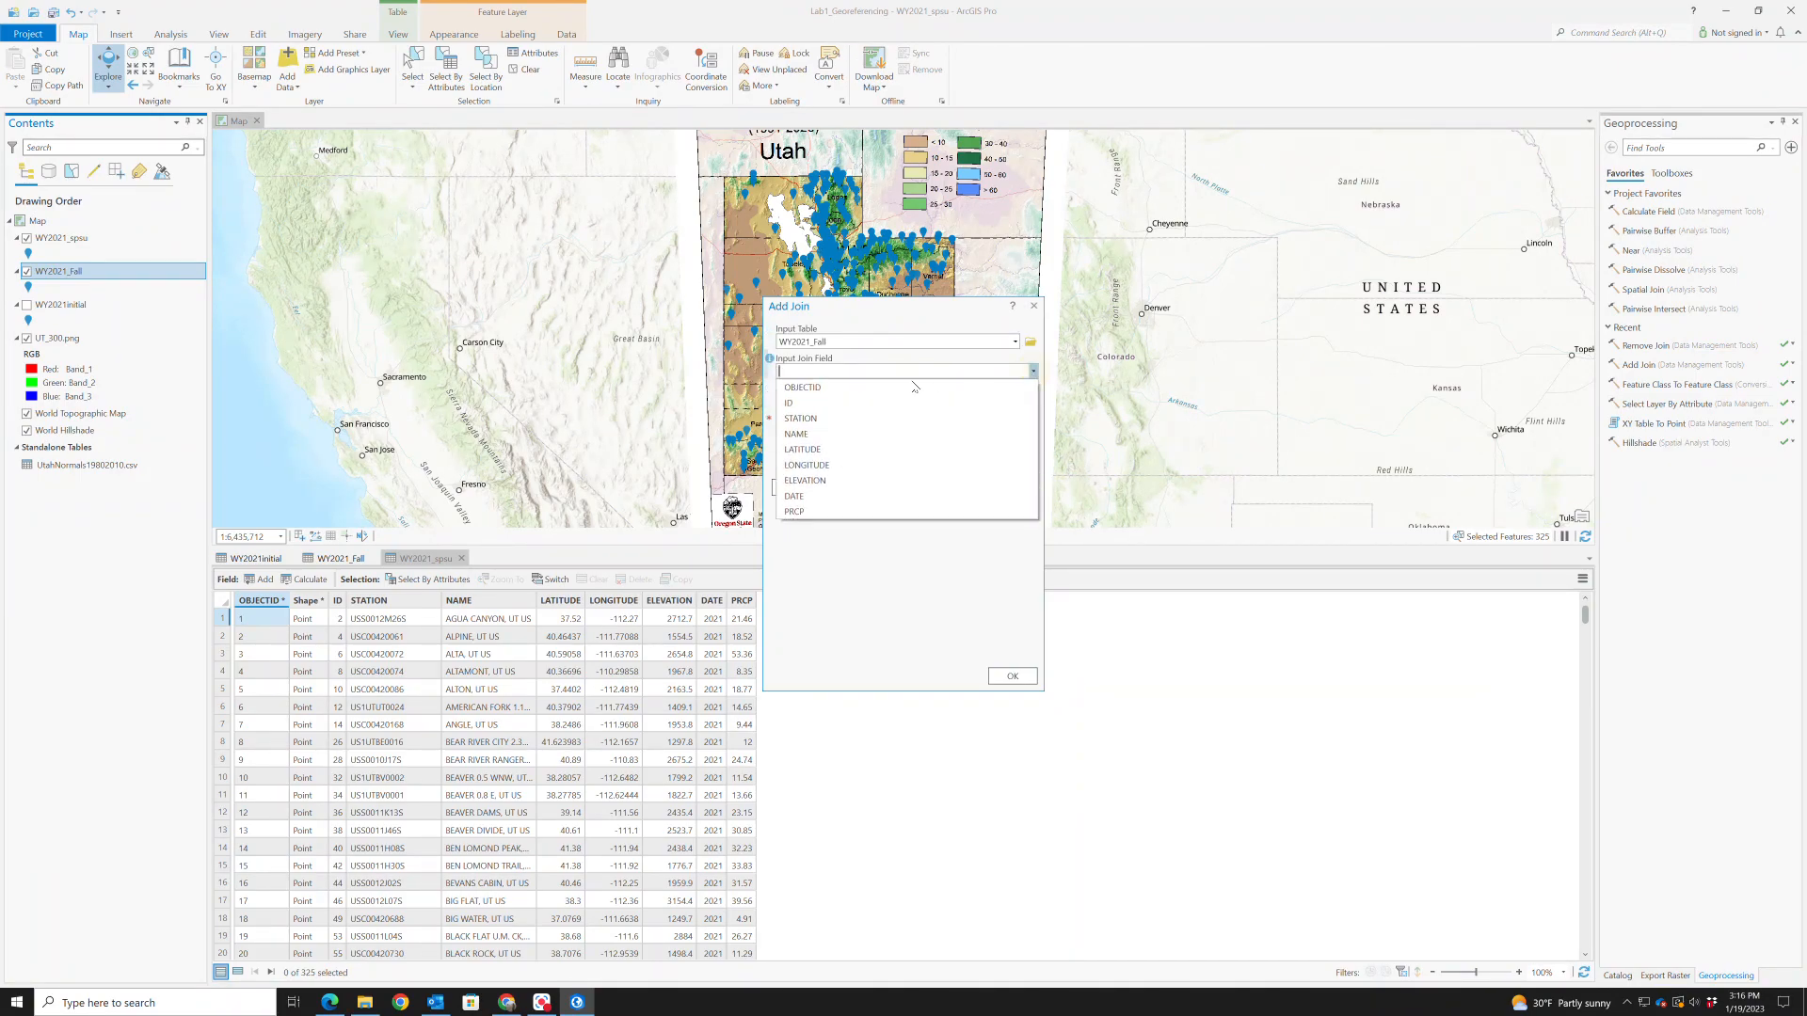
click(799, 413)
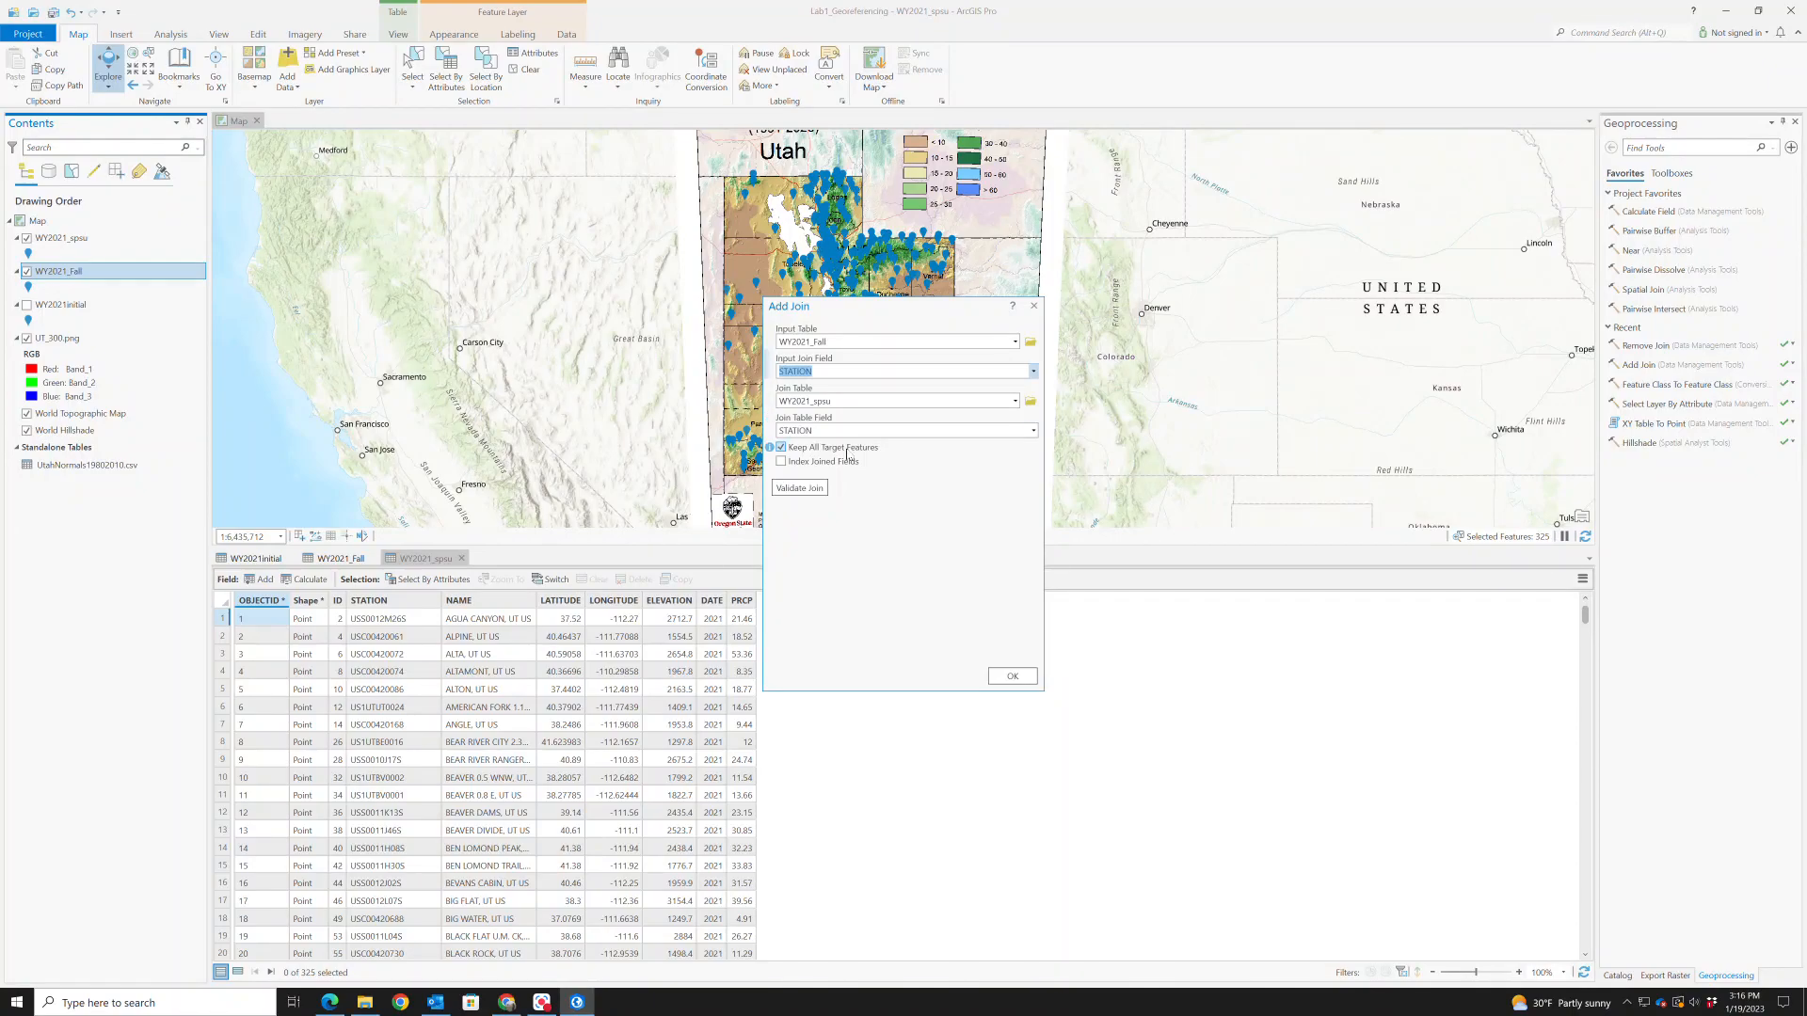
click(1011, 679)
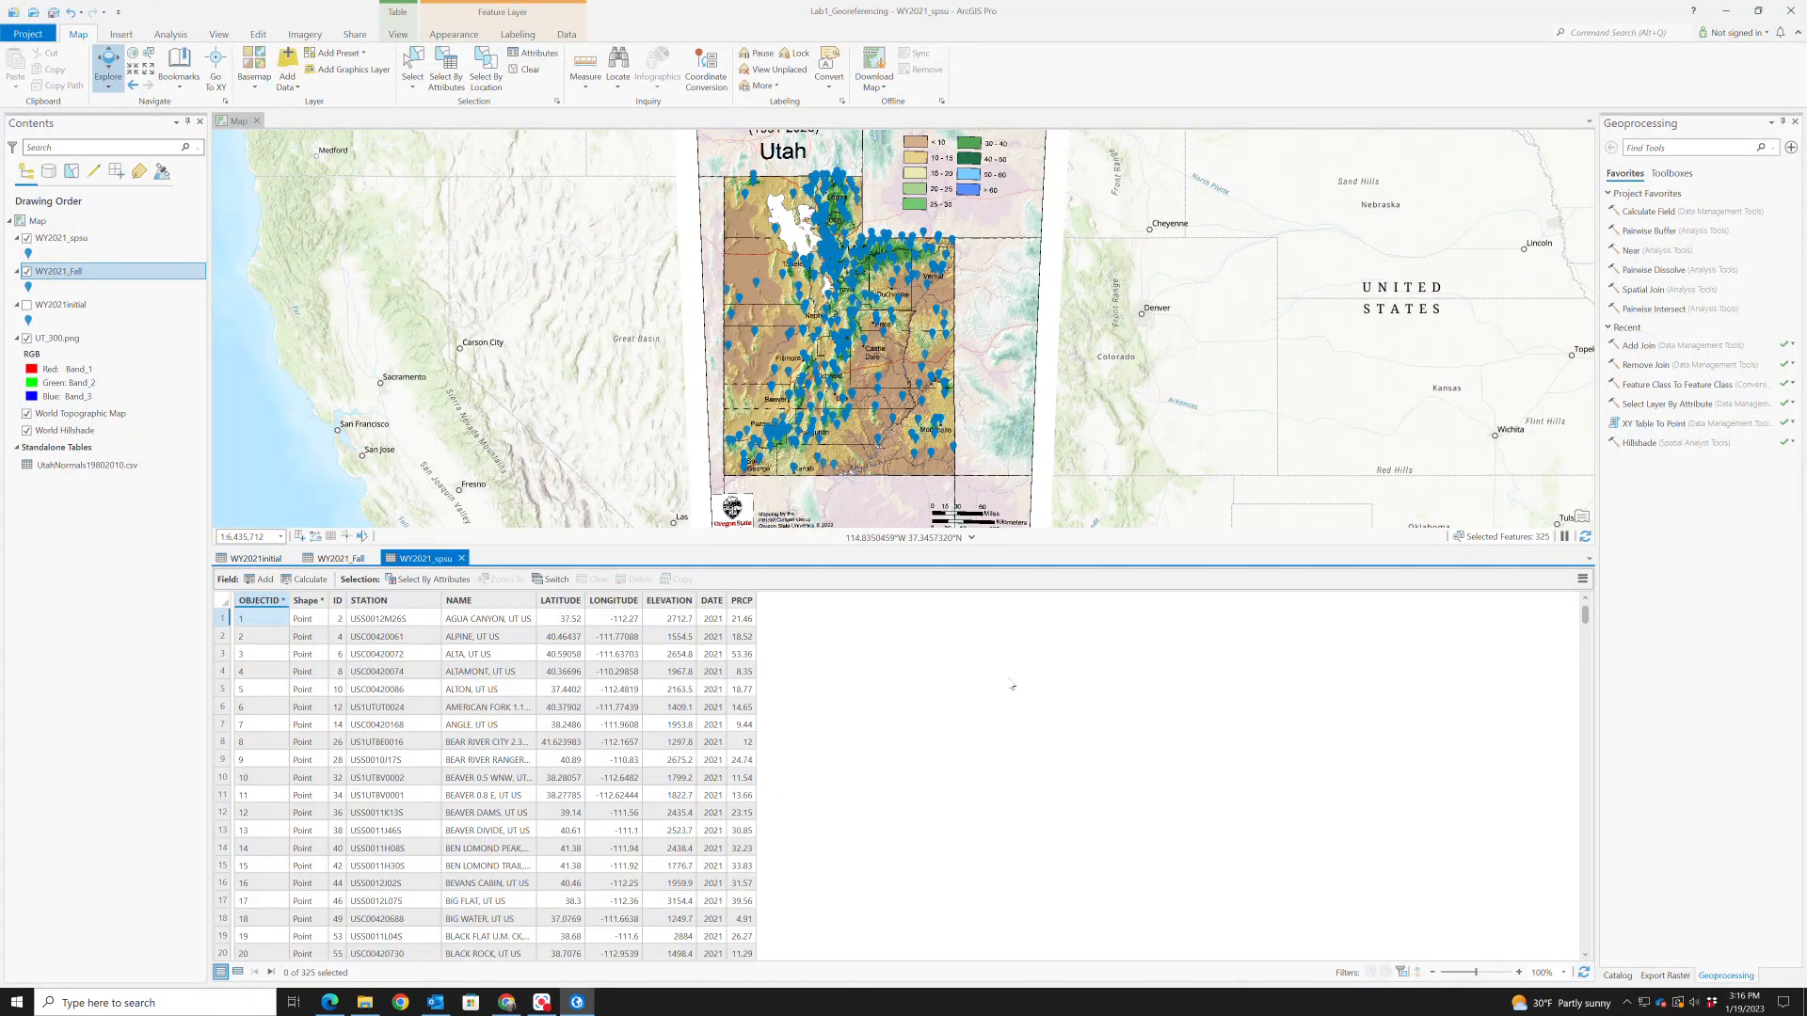
click(346, 559)
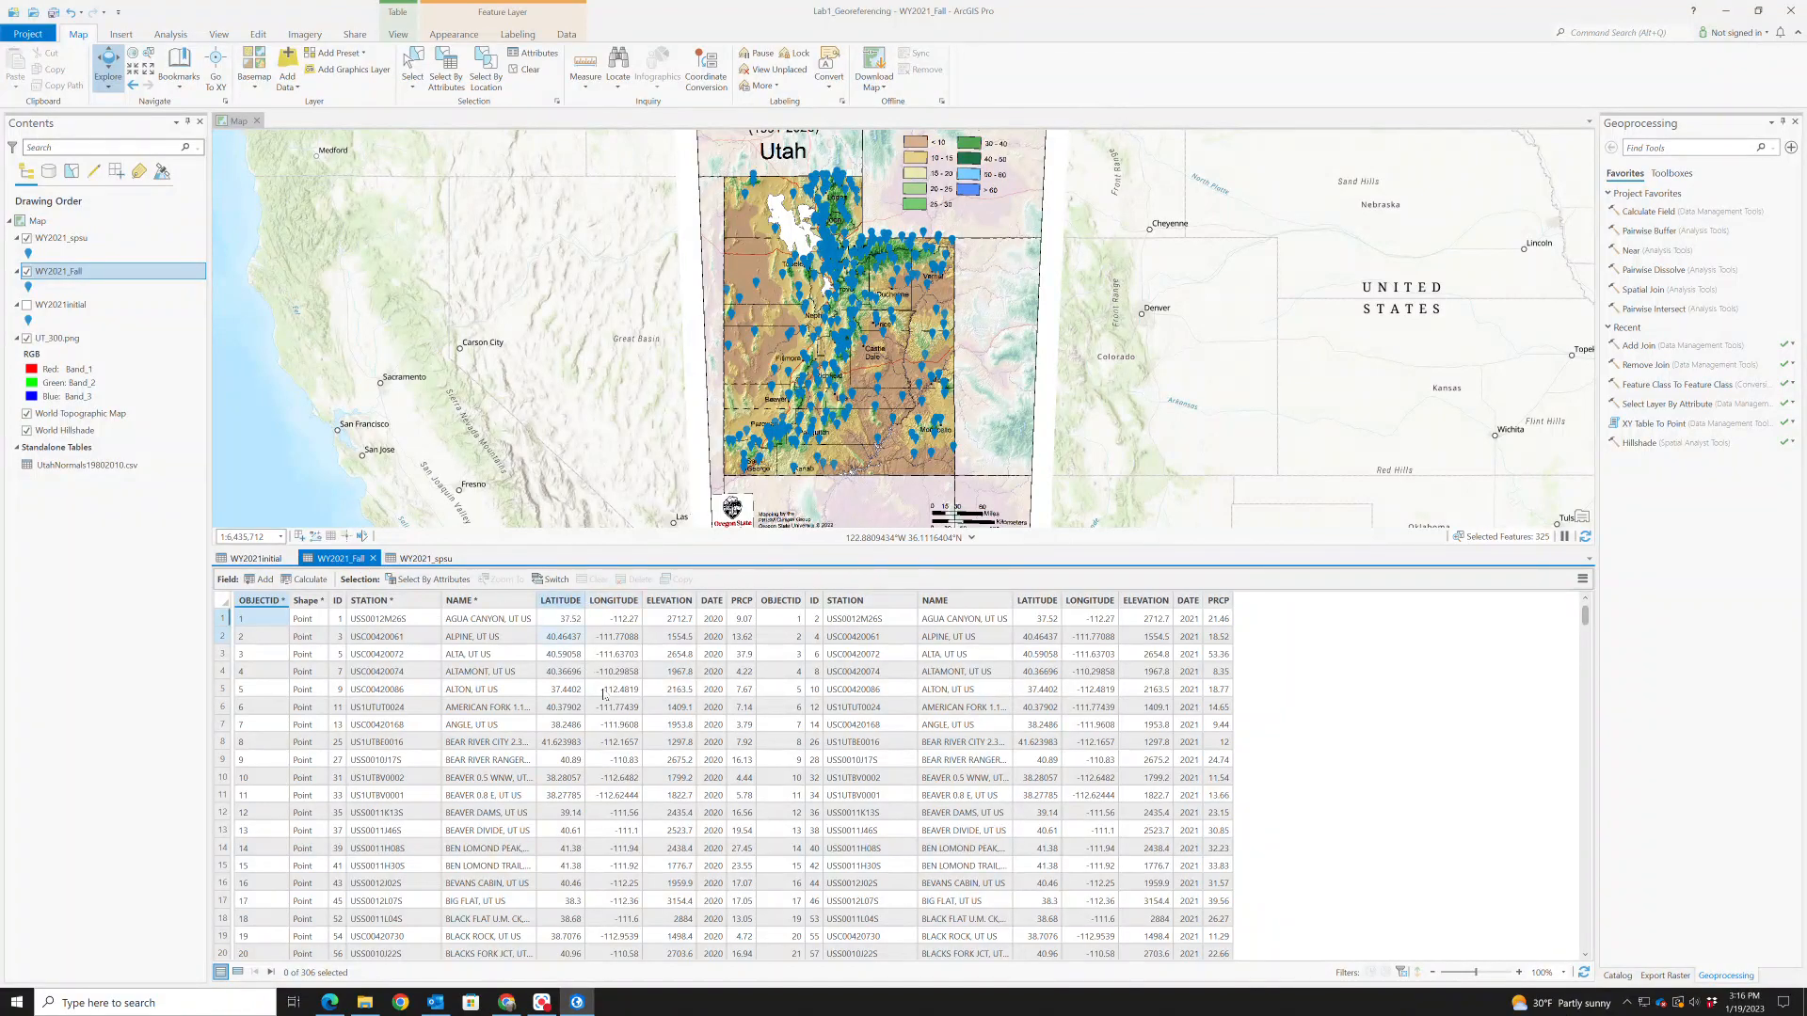
scroll(832, 776, down, 2)
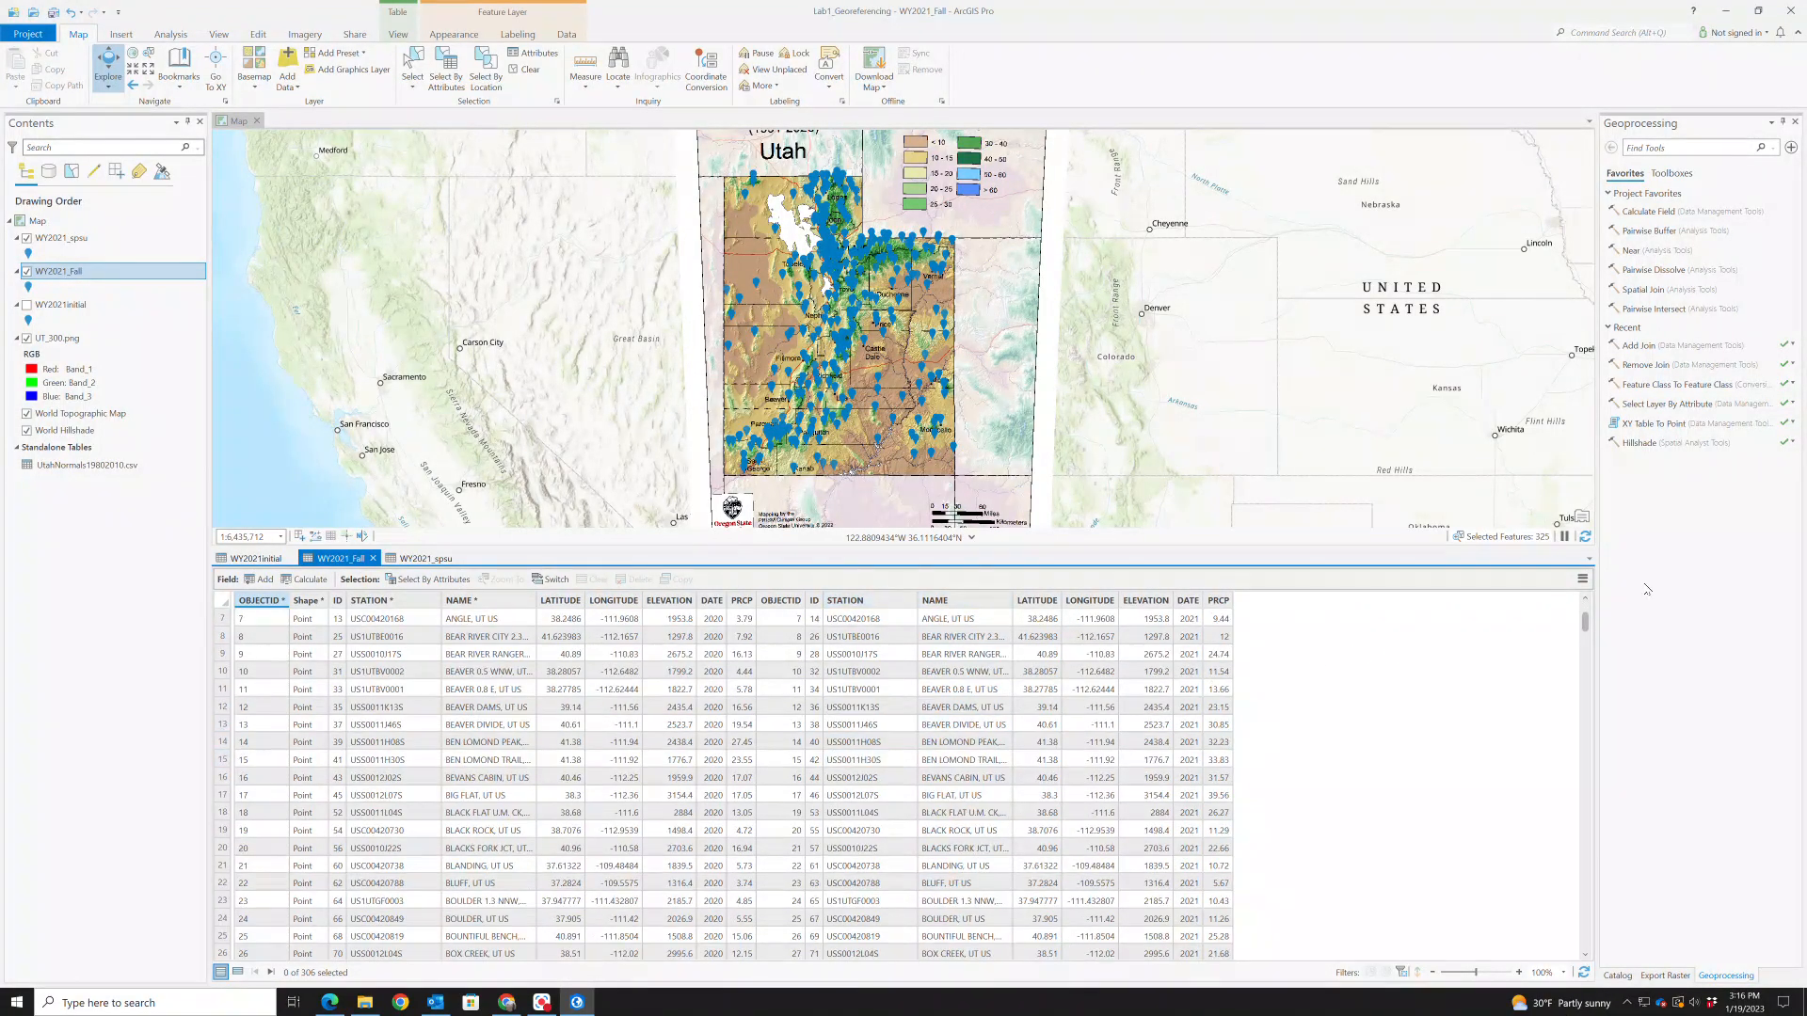
scroll(1588, 623, up, 2)
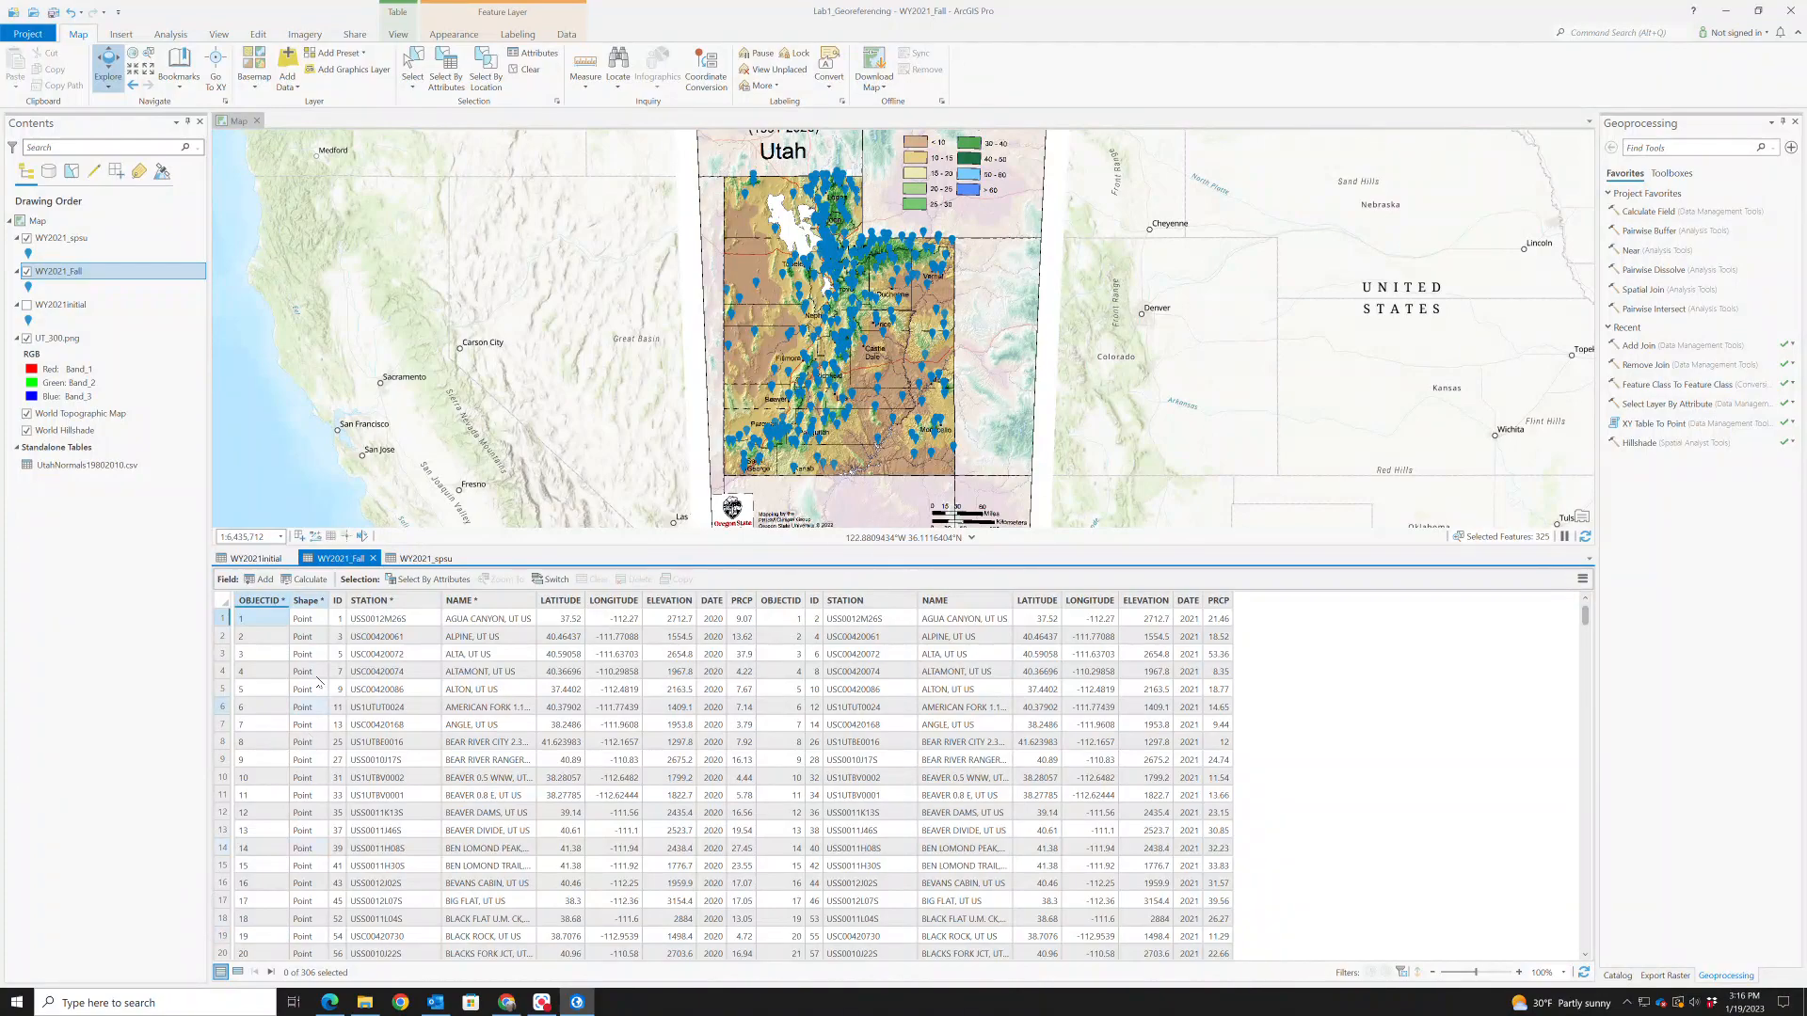
Add a Float field named T_precip to WY2021_Fall, save the field changes, and return to its attribute table
click(262, 580)
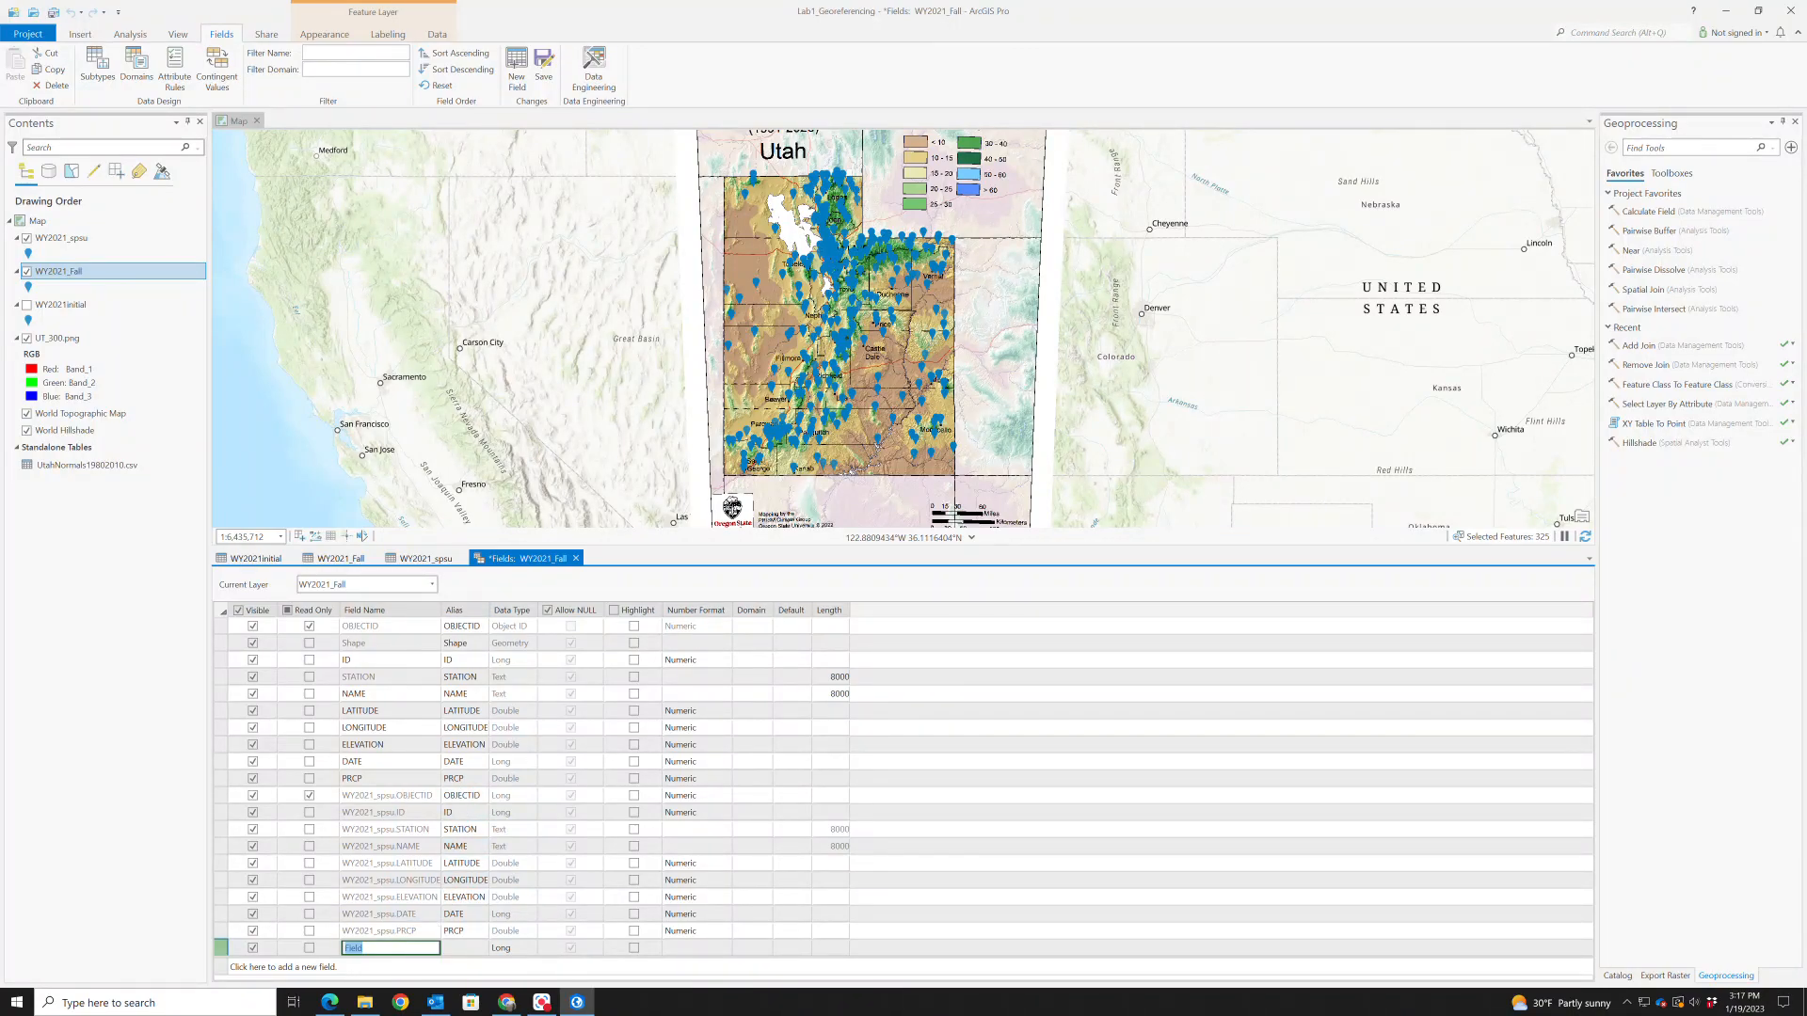
text(T_prc)
key(BackSpace)
text(ecip)
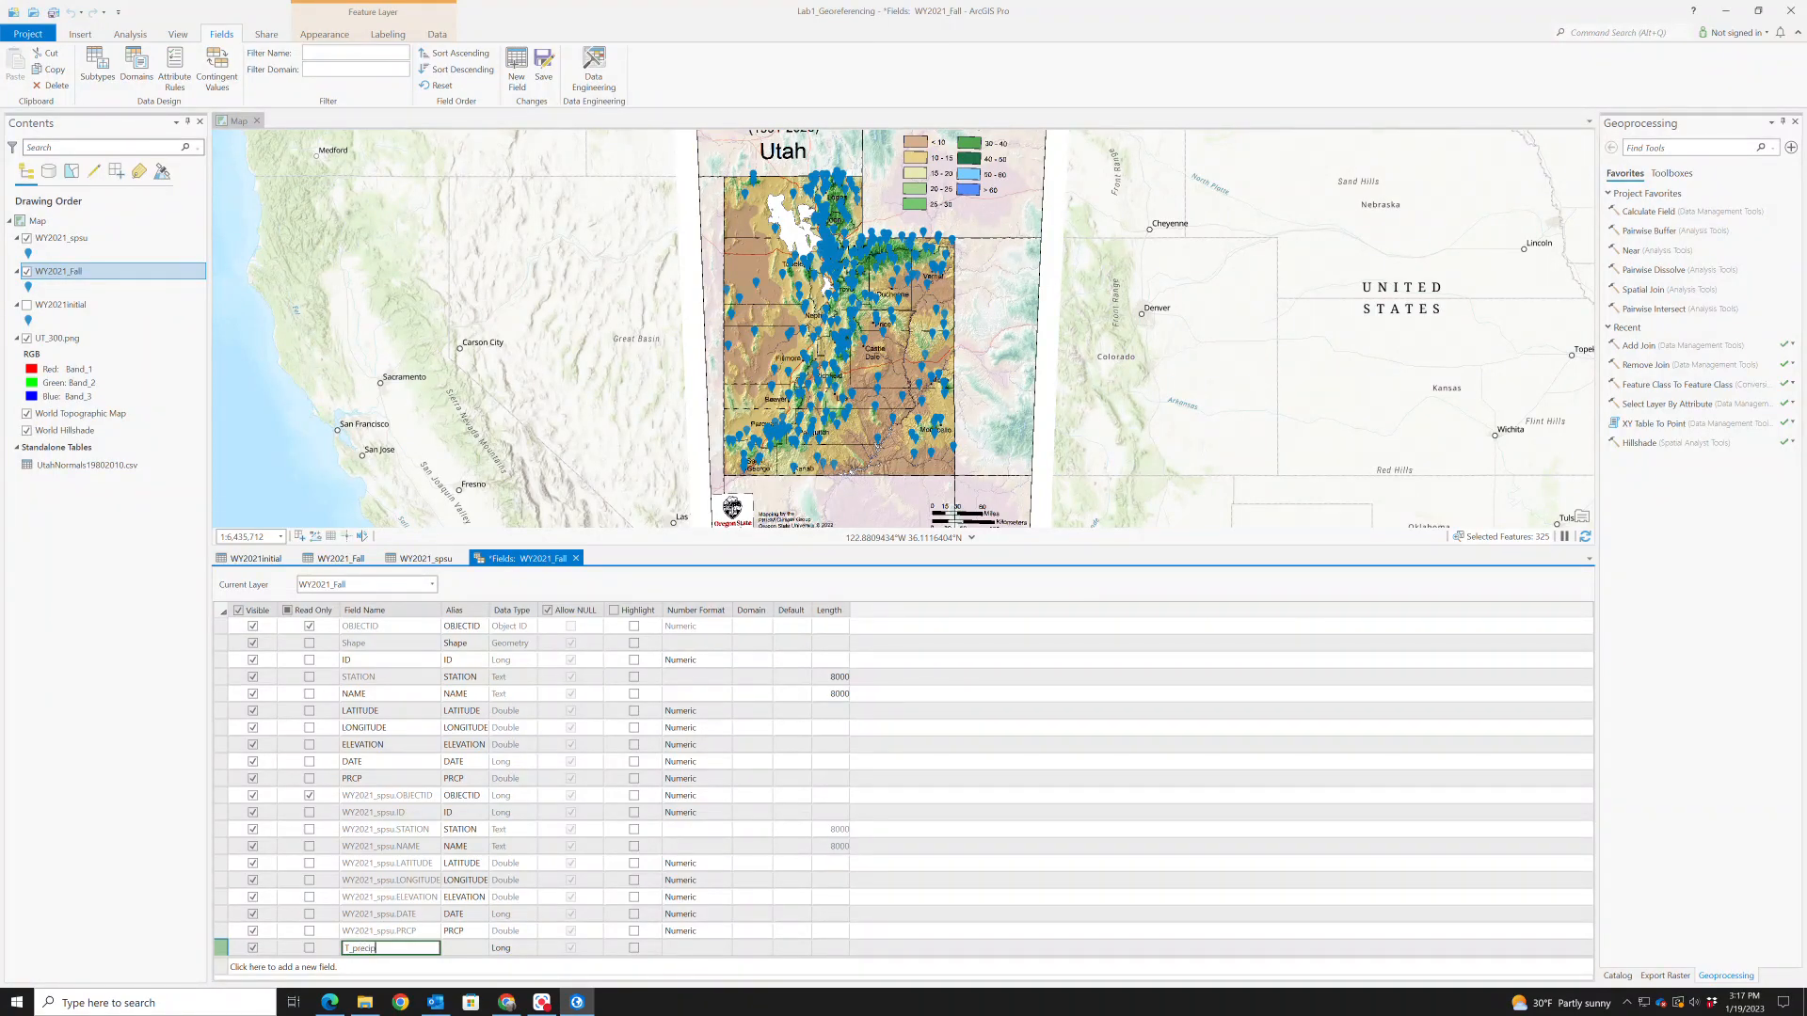
click(500, 950)
click(517, 951)
click(519, 951)
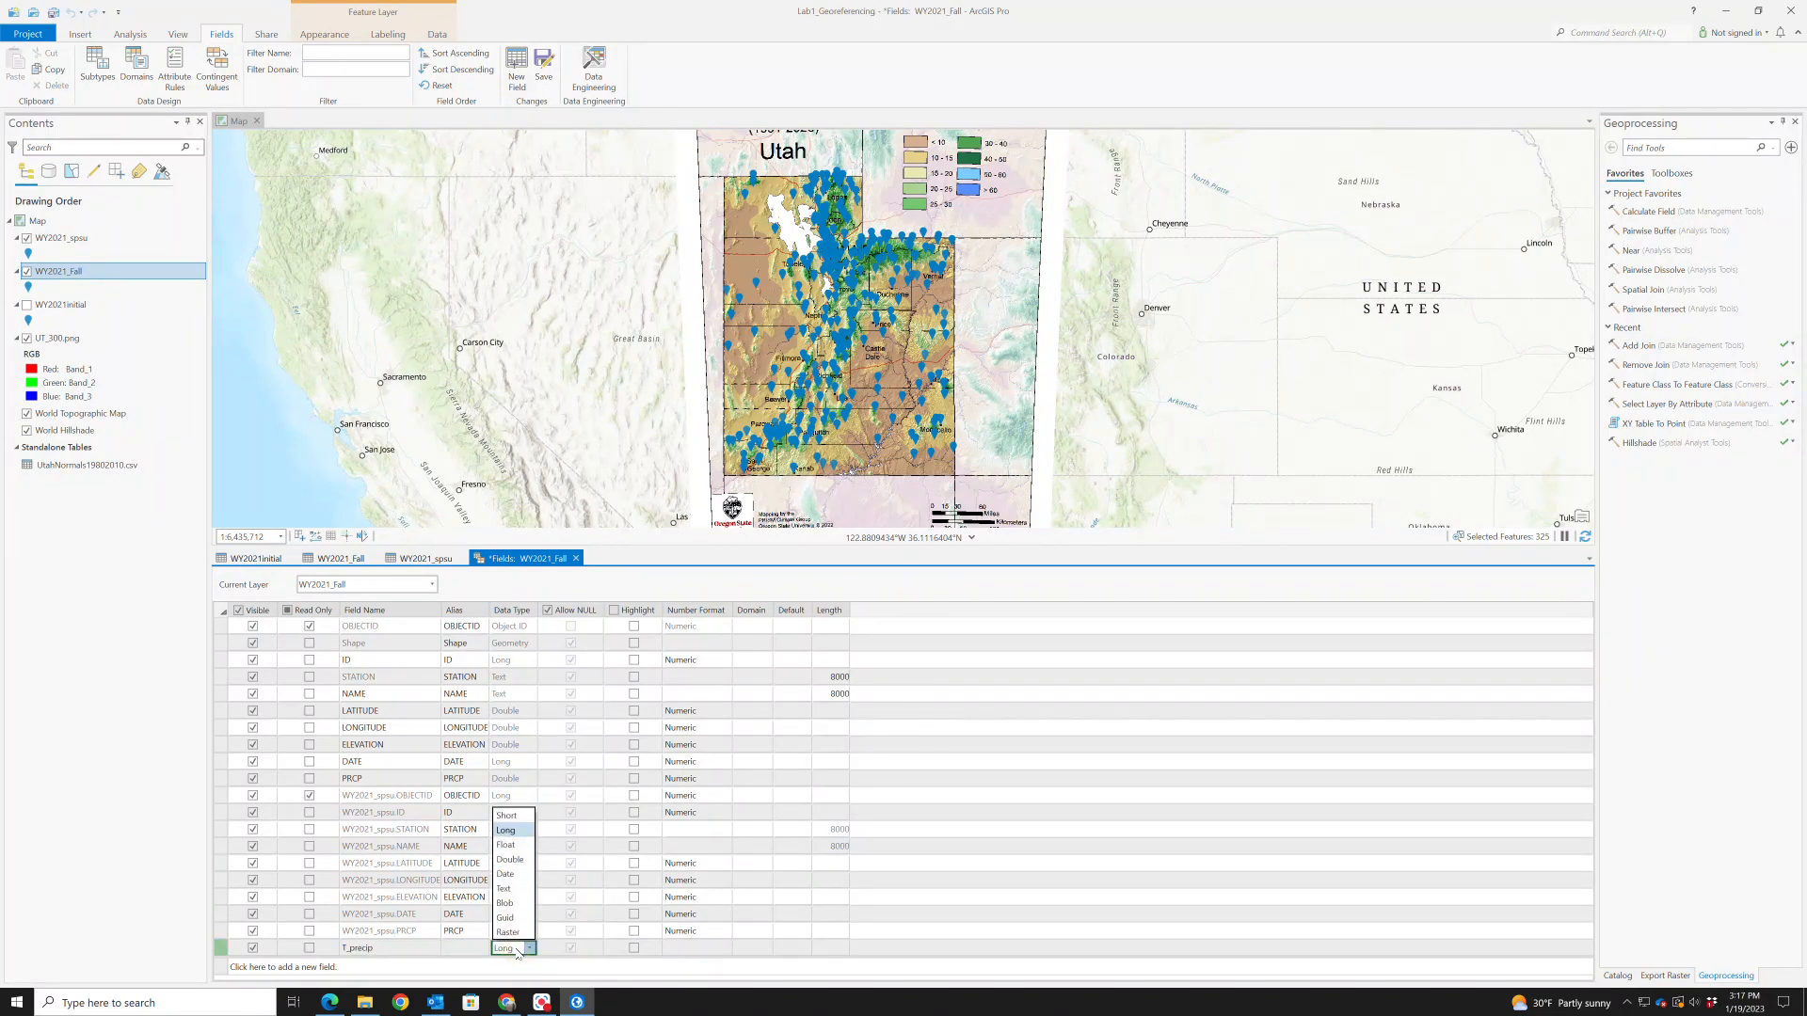
click(517, 847)
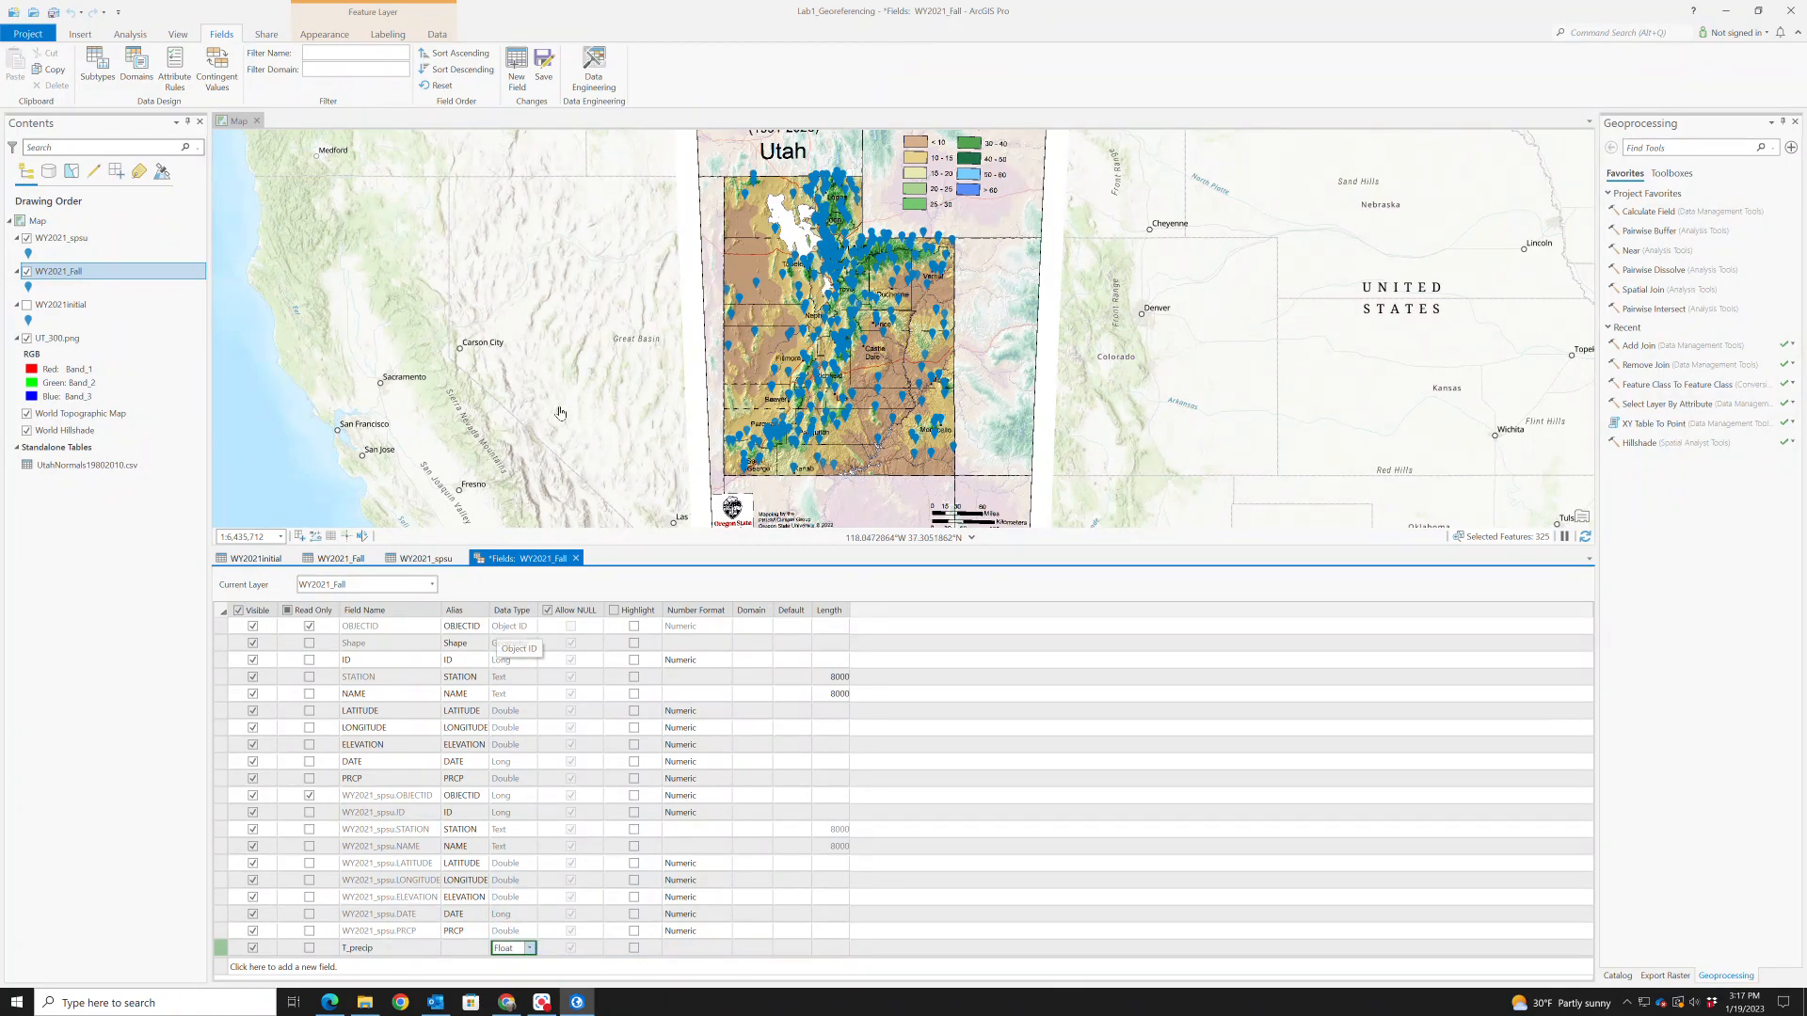
click(544, 64)
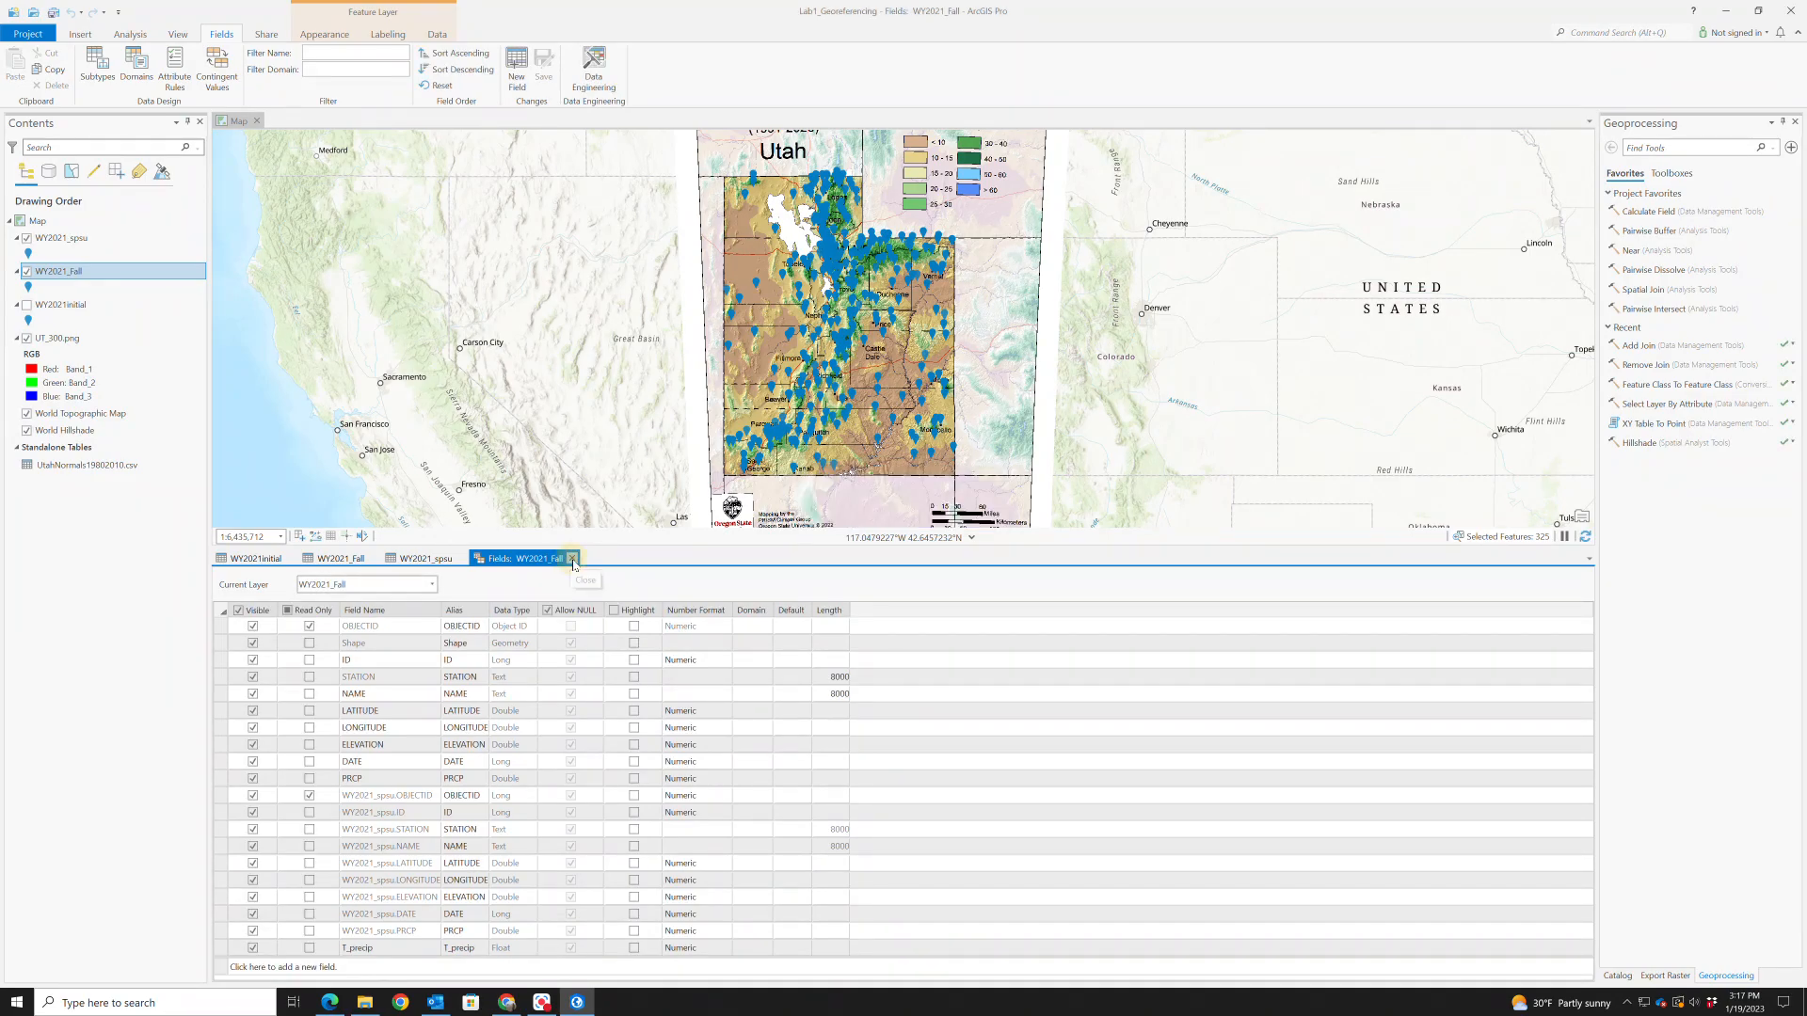
click(572, 560)
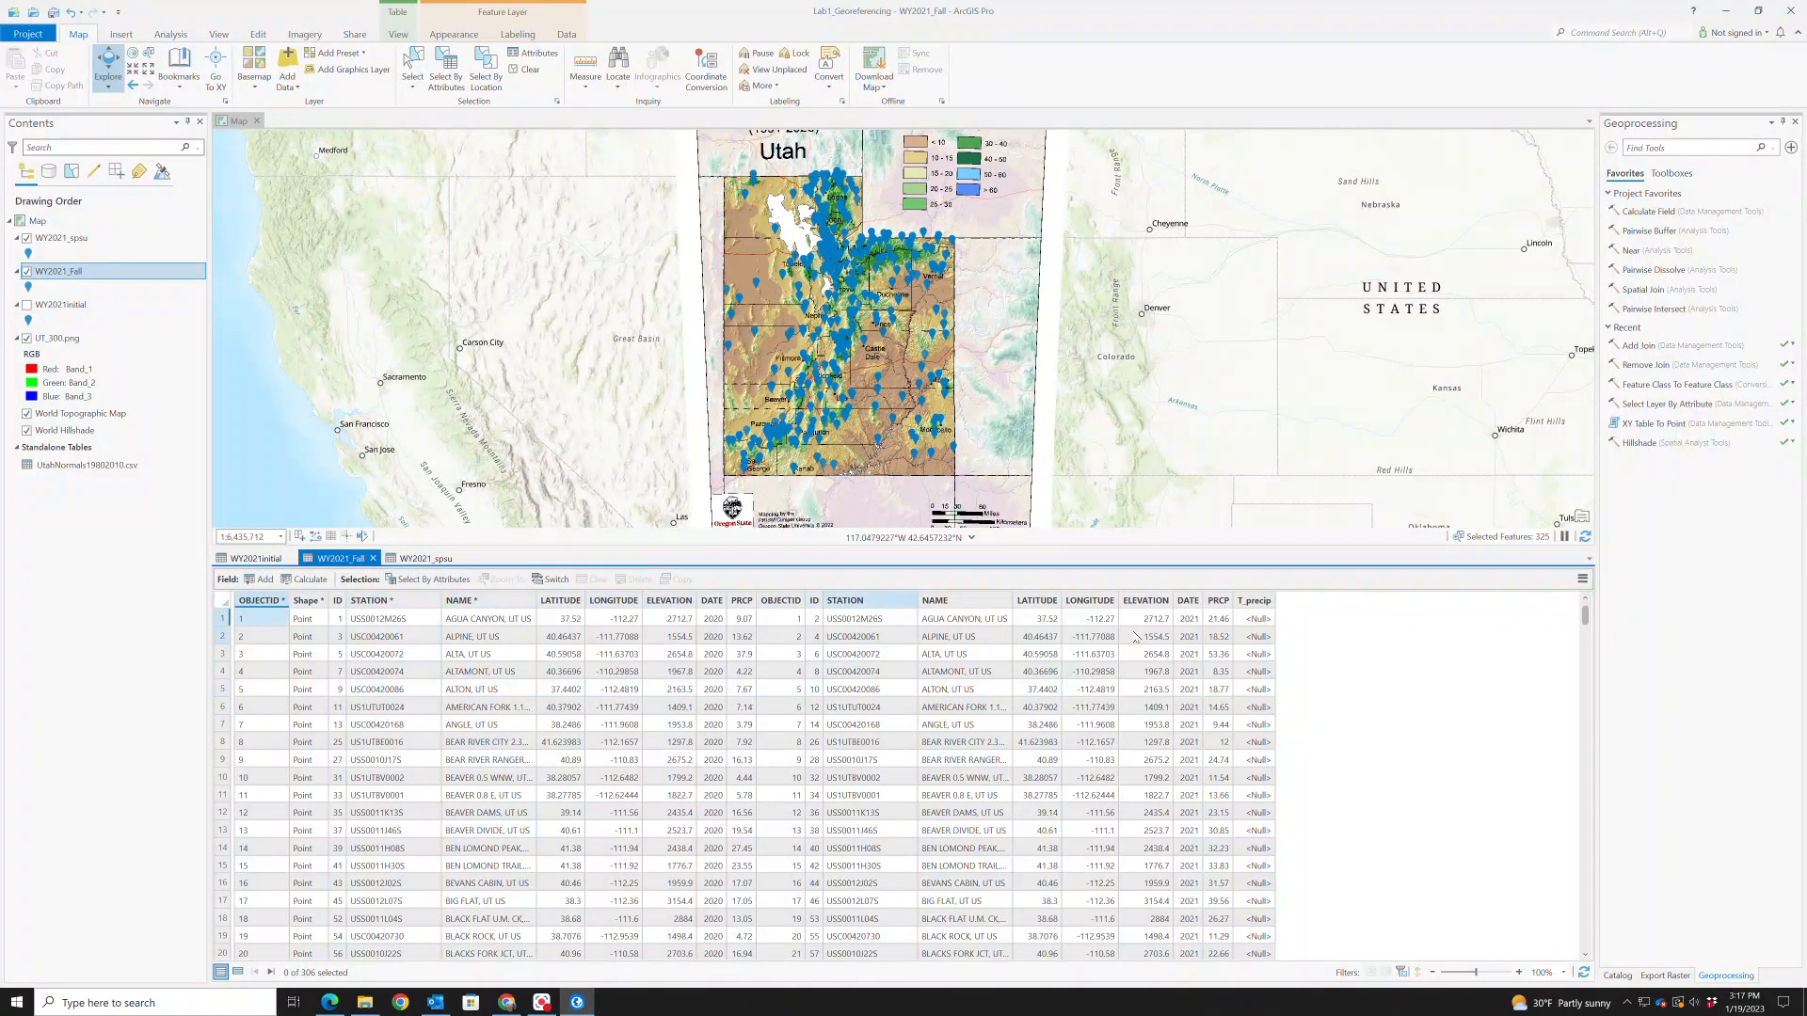
Open Calculate Field for the T_precip field, keep Python 3 as the expression type, and enlarge the dialog
right_click(1253, 604)
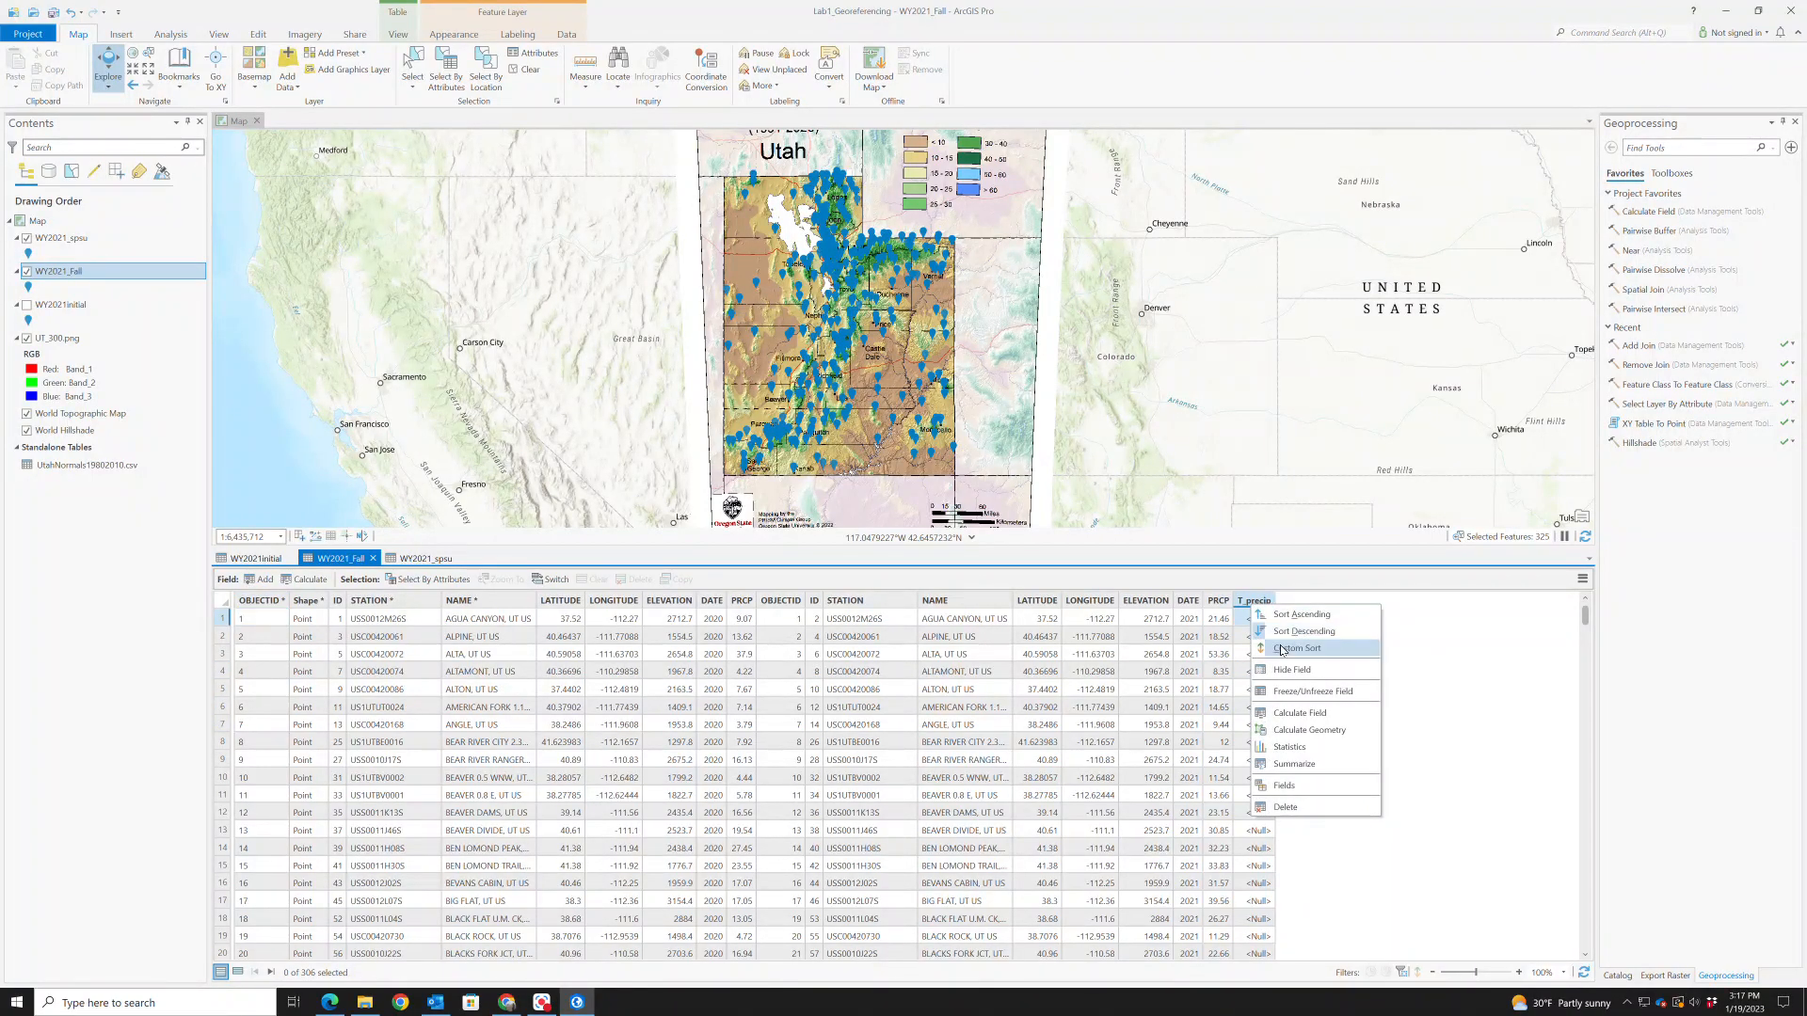
right_click(1238, 600)
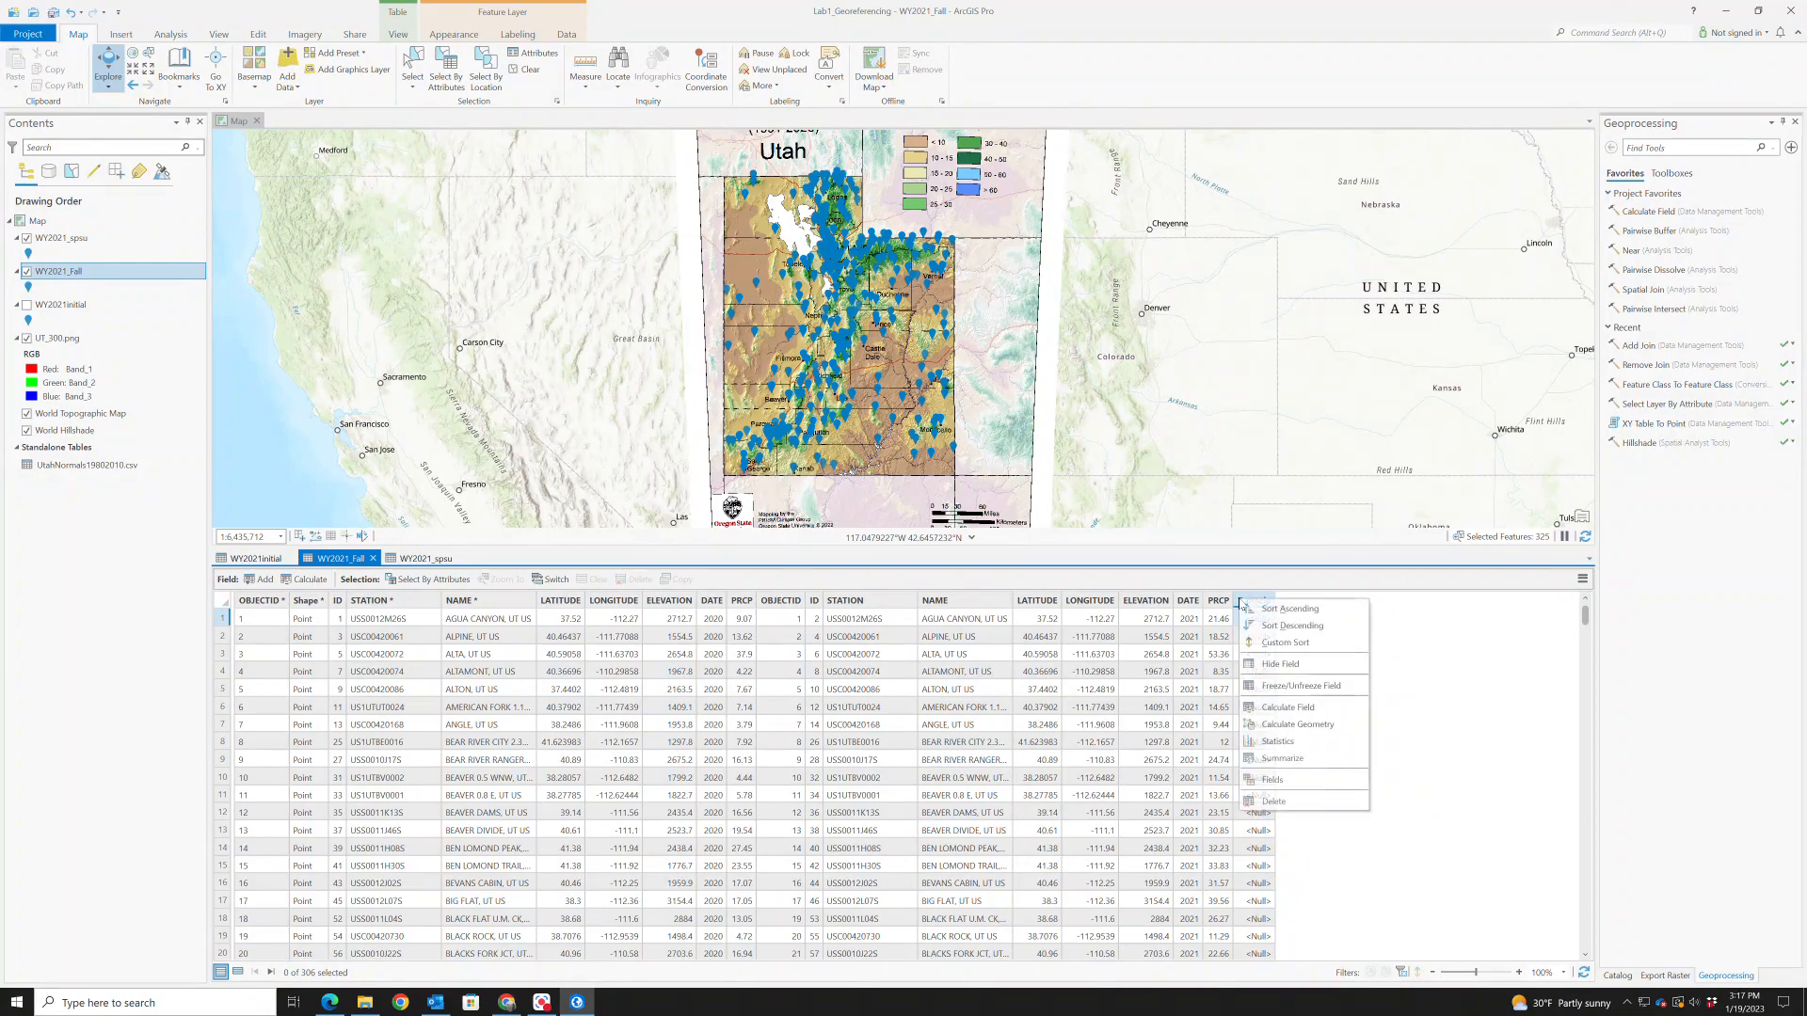
click(1287, 708)
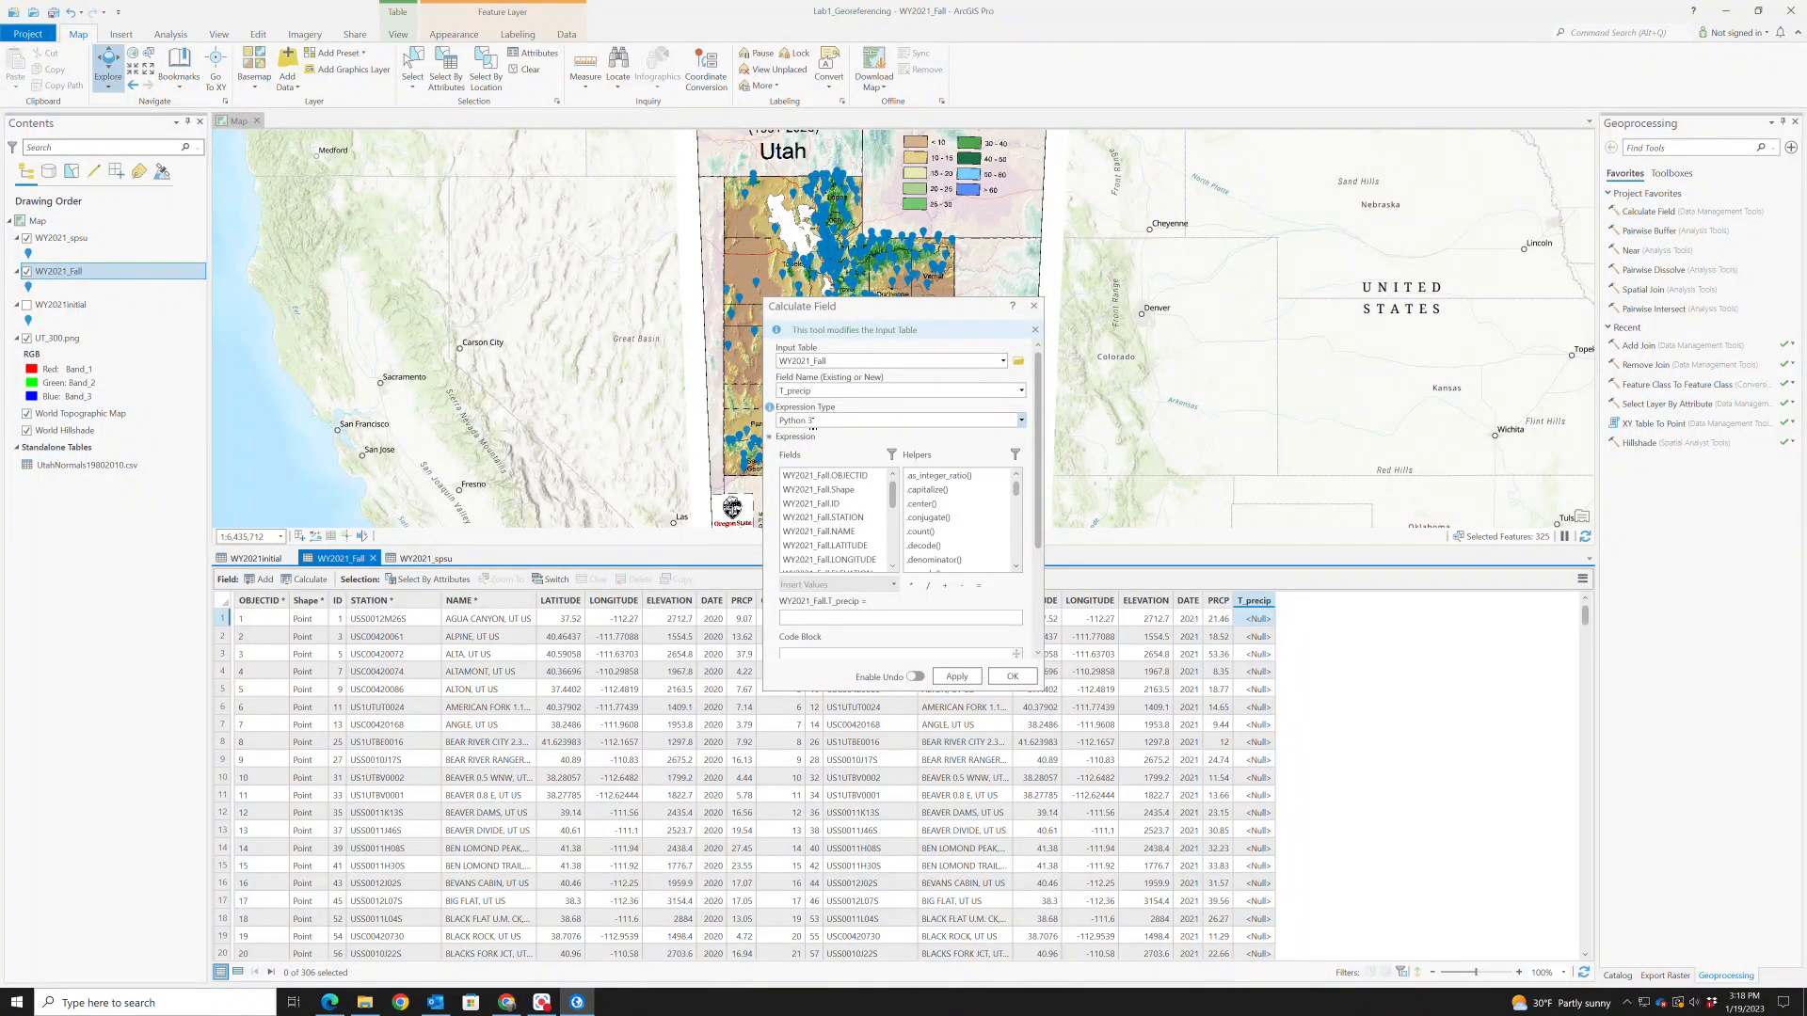
click(1022, 421)
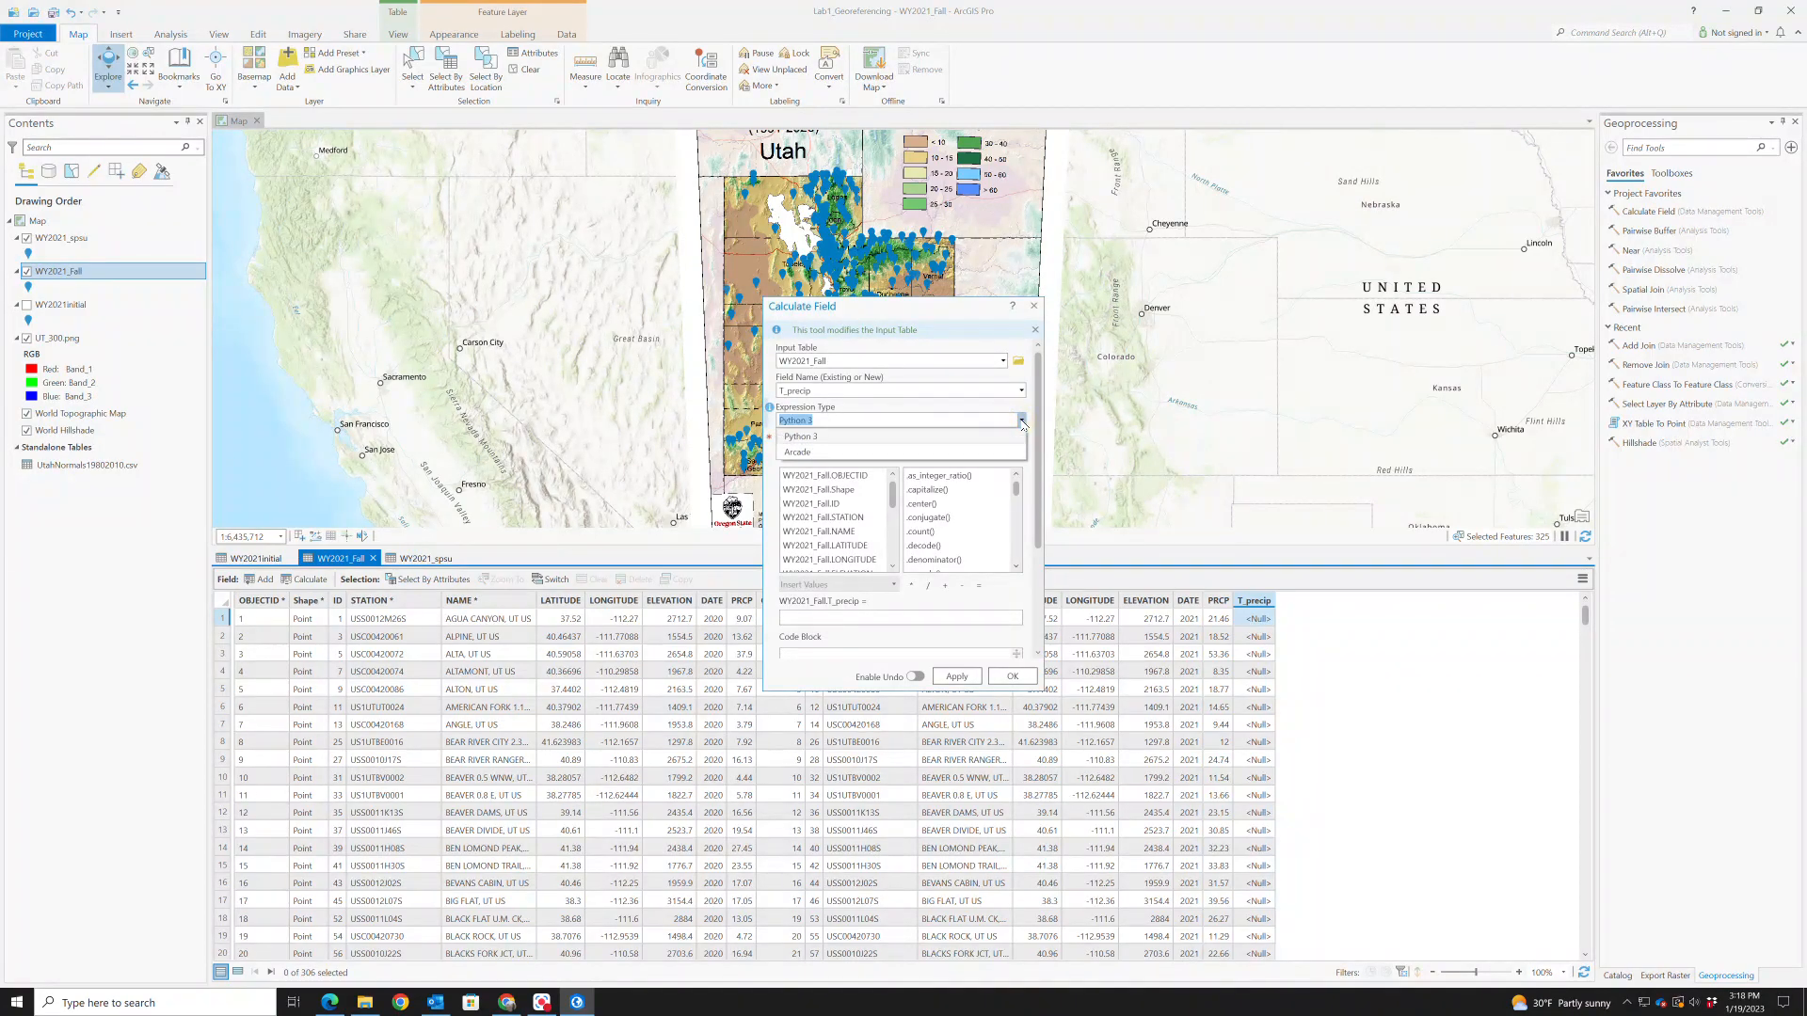
click(1031, 412)
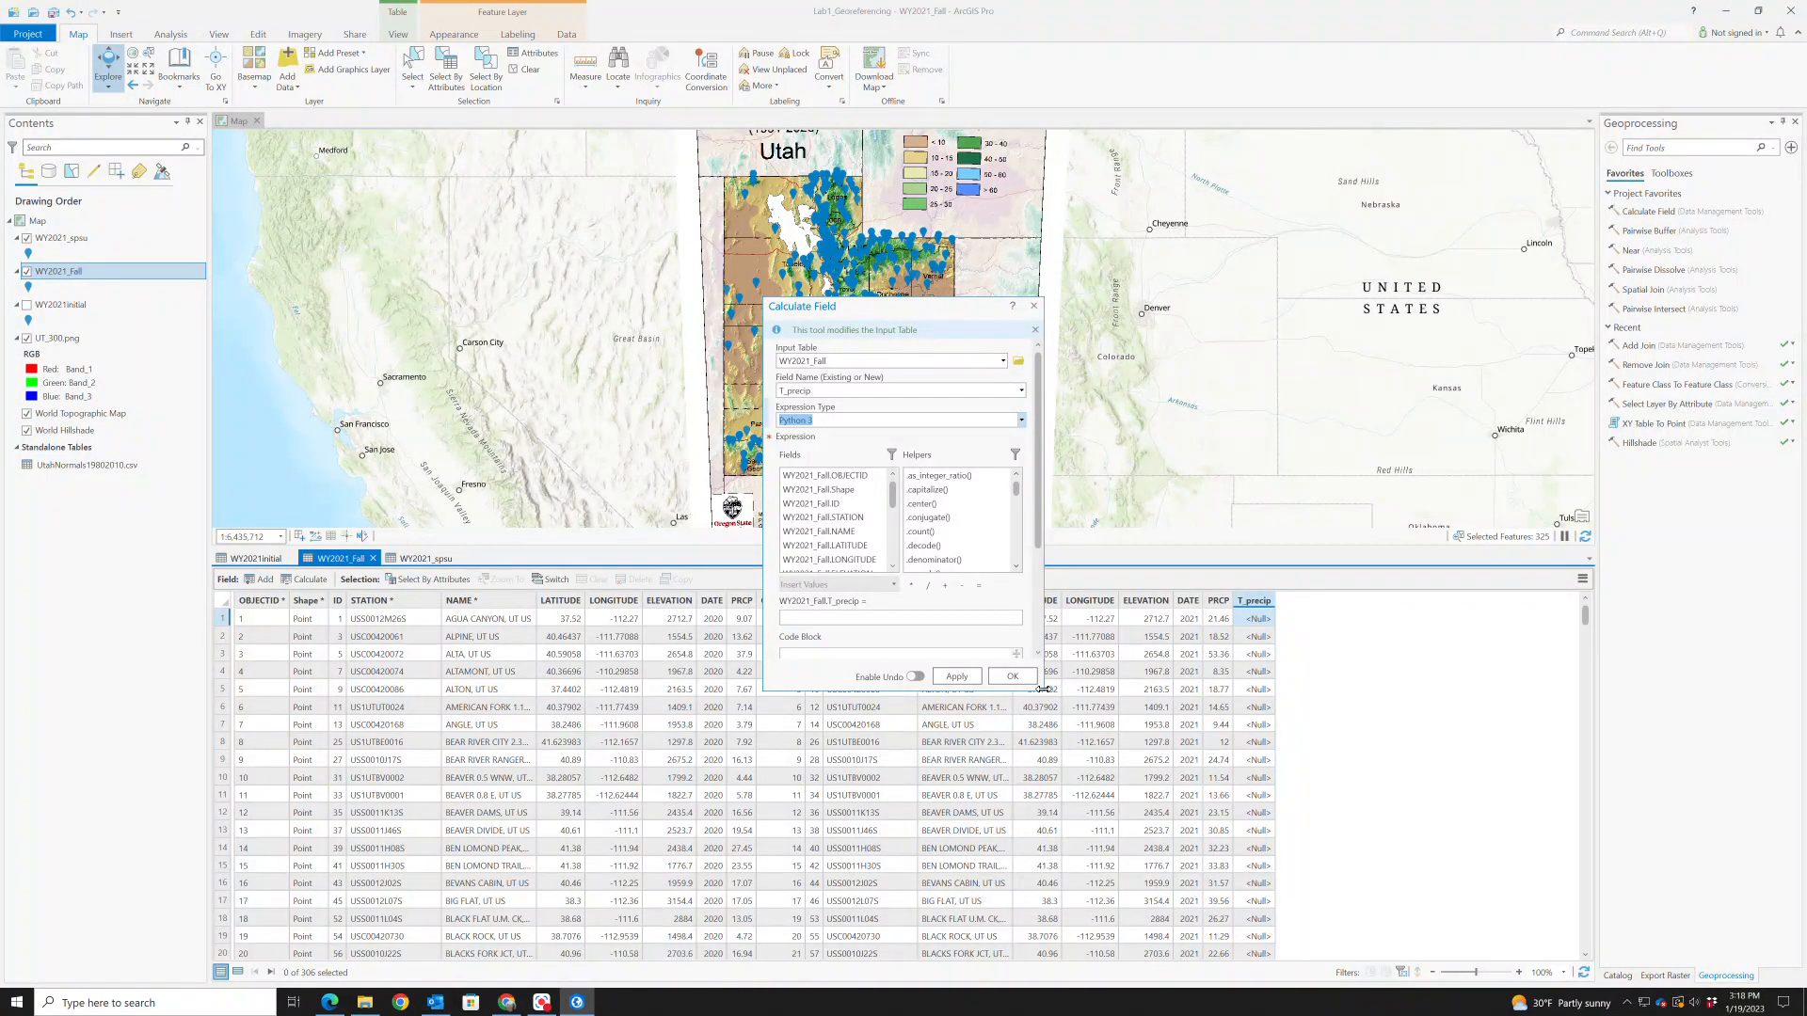
drag(1045, 690, 1158, 811)
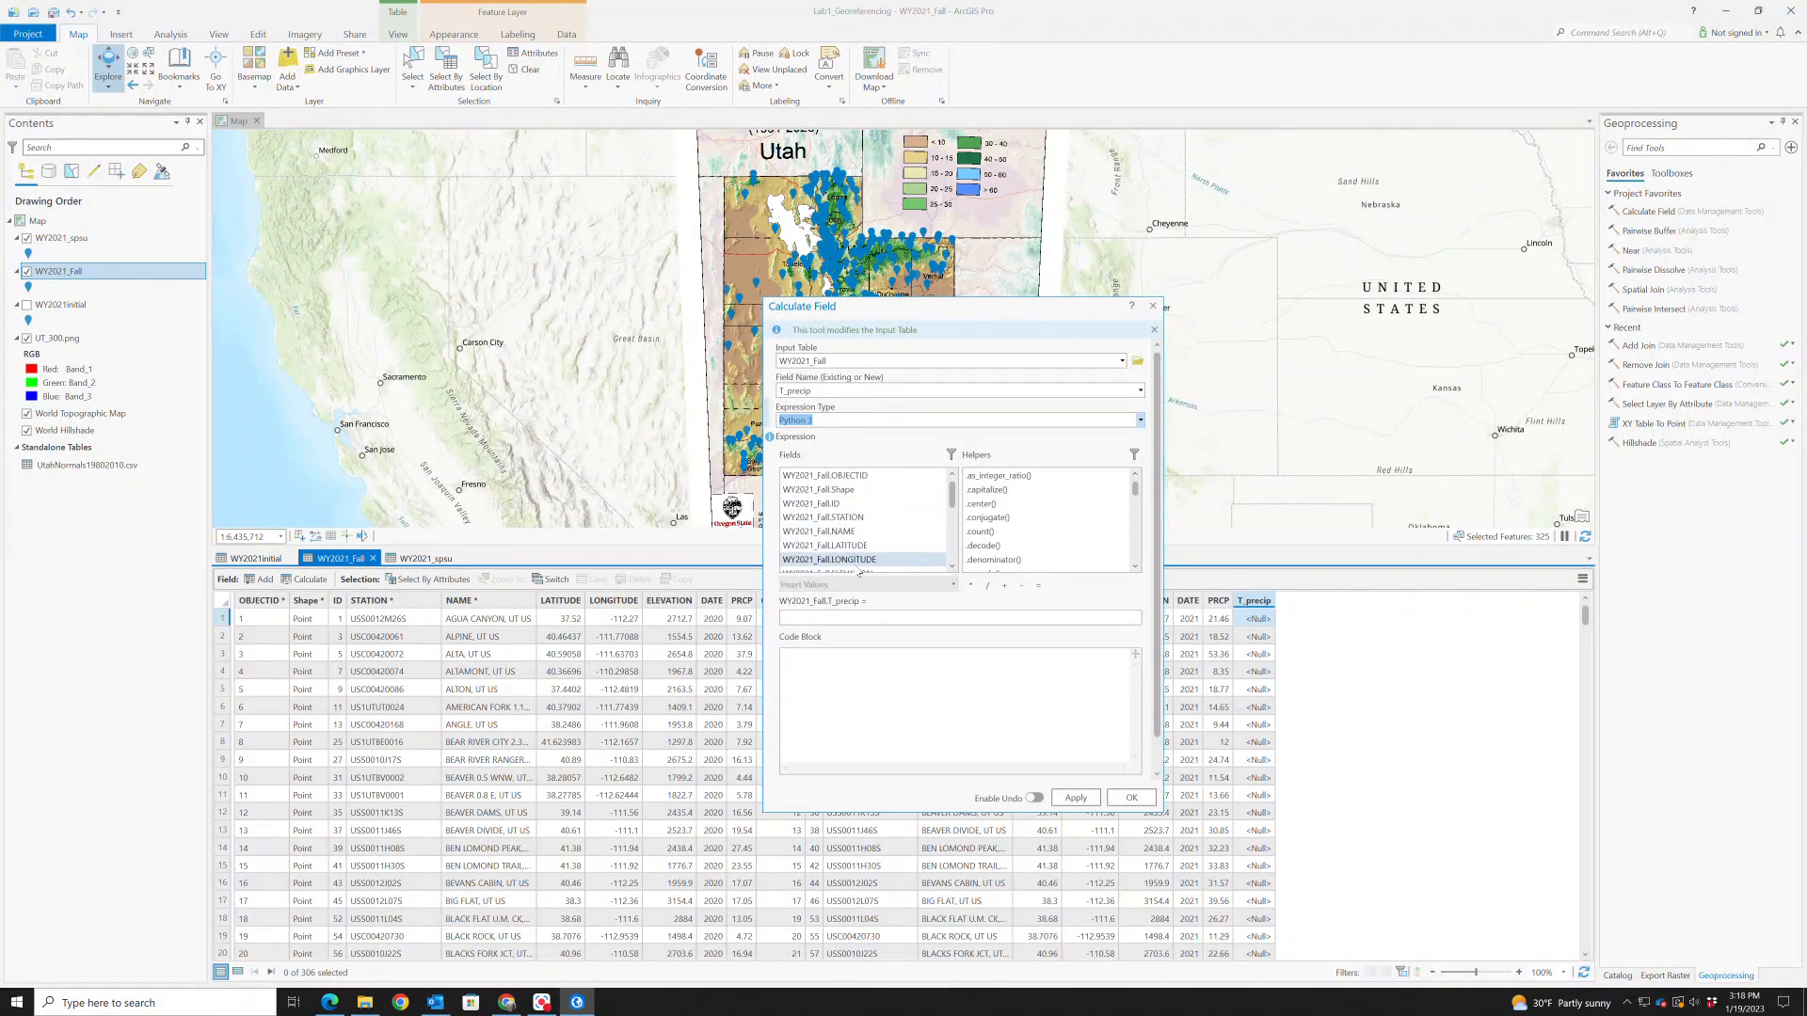
Start the T_precip expression with the PRCP field from WY2021_Fall
scroll(858, 535, down, 1)
scroll(860, 536, up, 1)
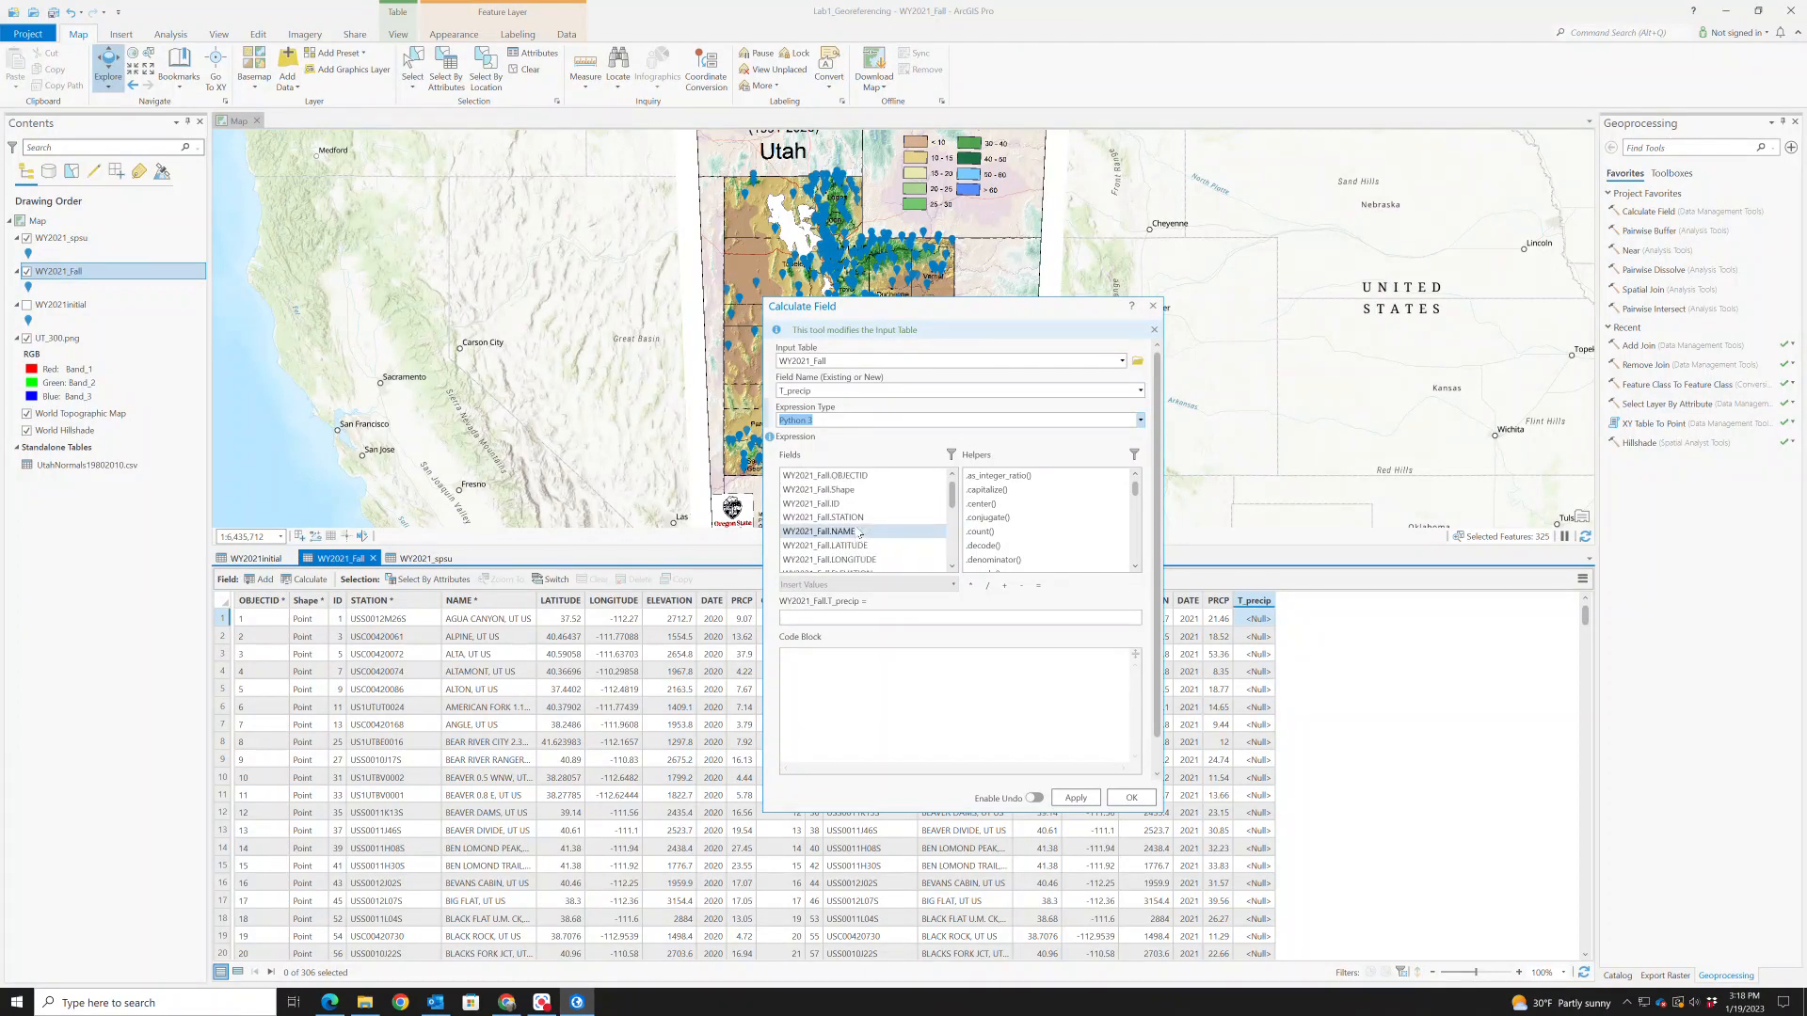
scroll(859, 533, down, 1)
scroll(859, 533, up, 1)
scroll(860, 534, down, 1)
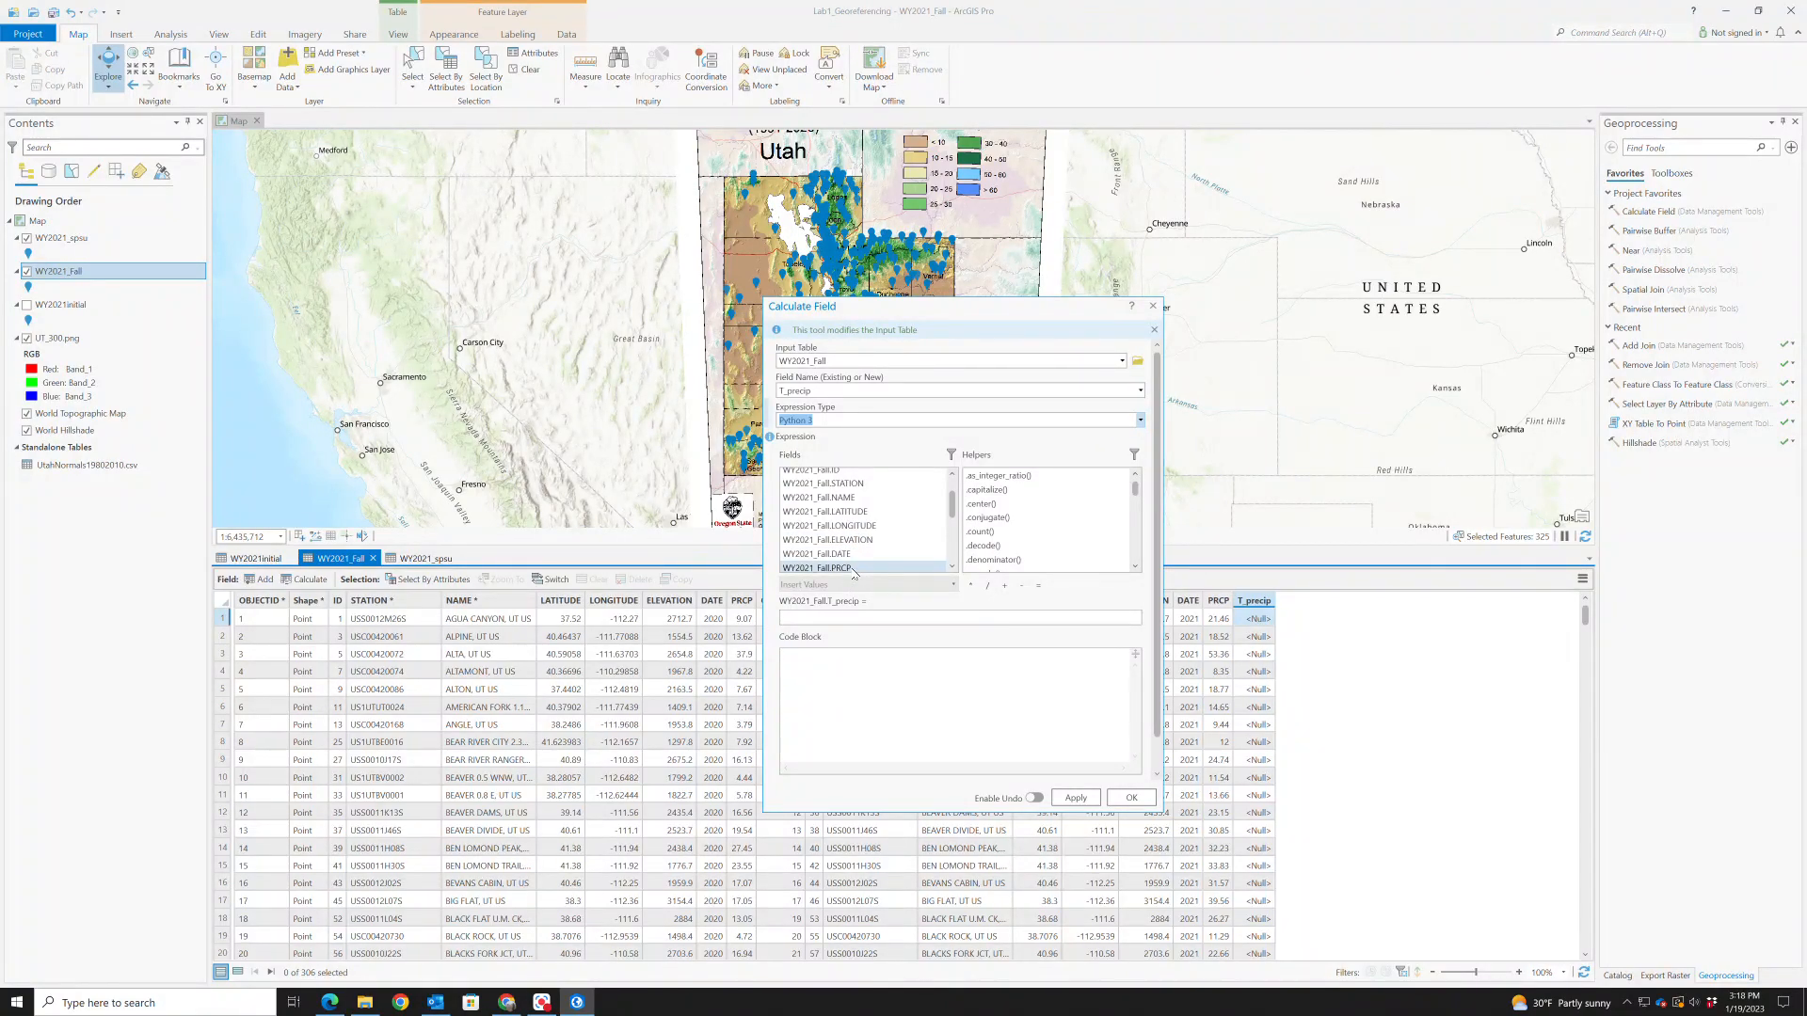
double_click(852, 568)
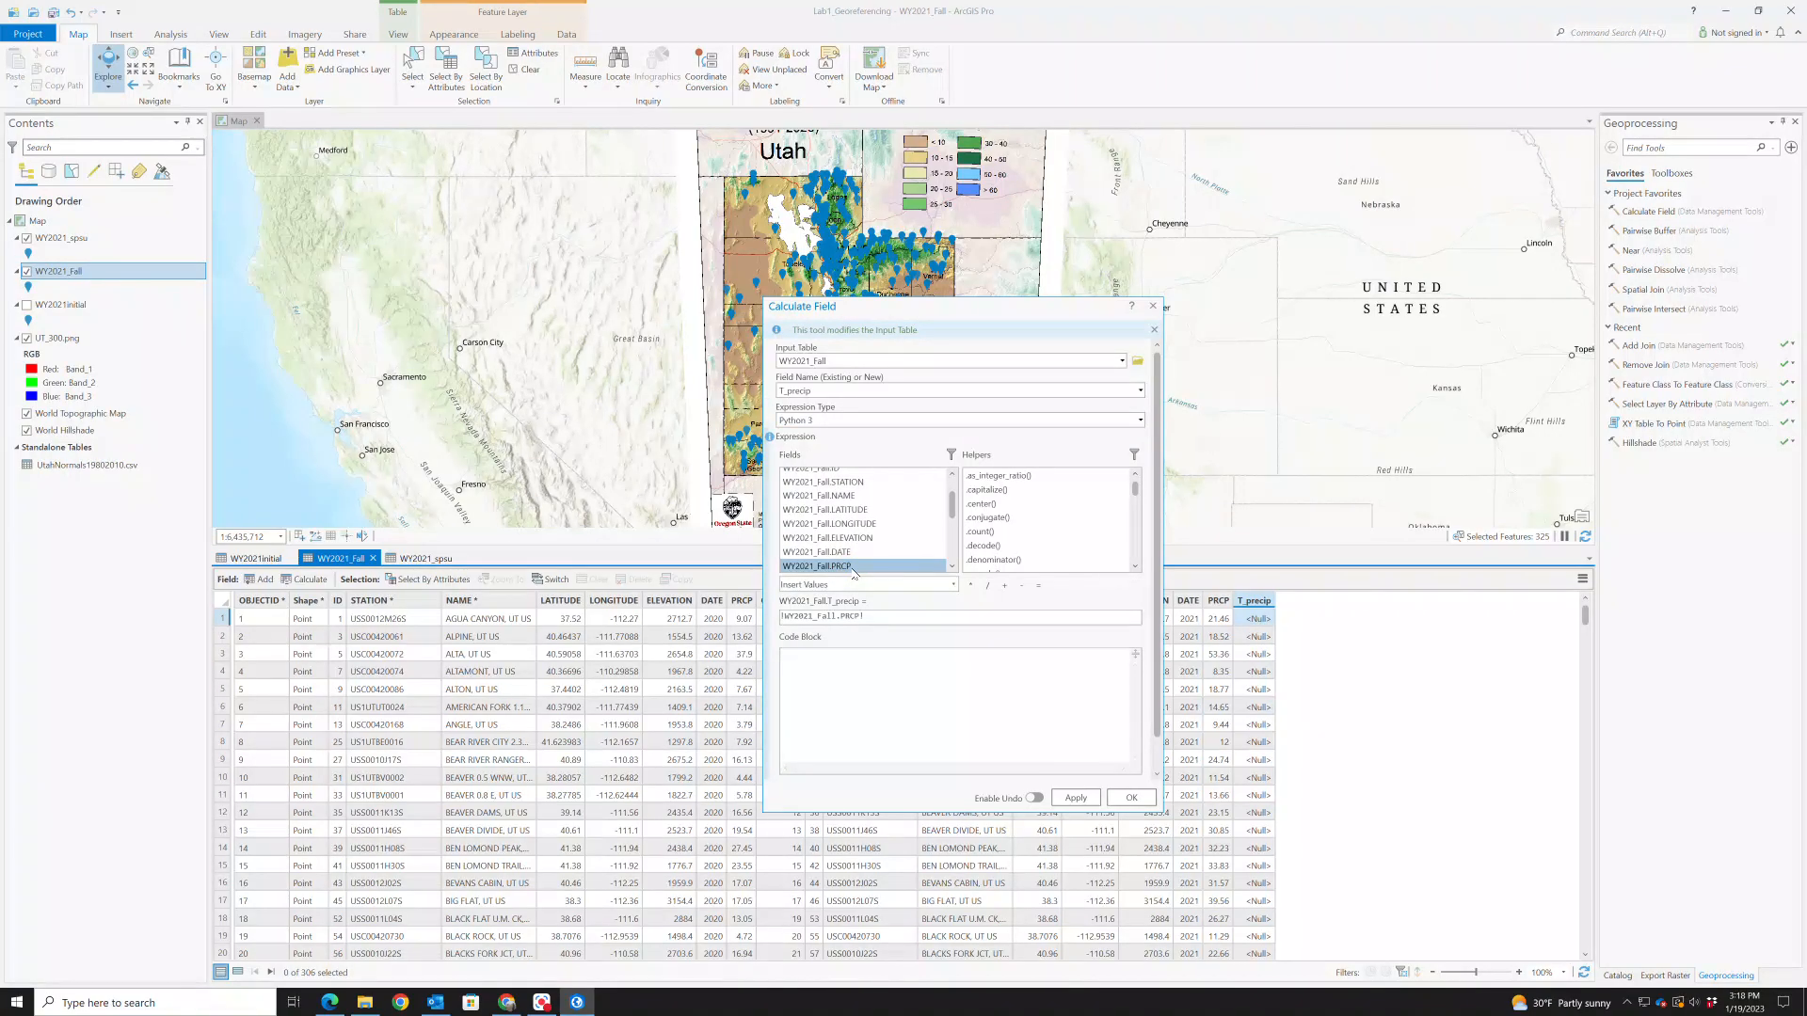
Complete the expression as !WY2021_Fall.PRCP! + !WY2021_spsu.PRCP!, run the calculation, and dismiss its result message
click(1004, 585)
scroll(867, 531, down, 3)
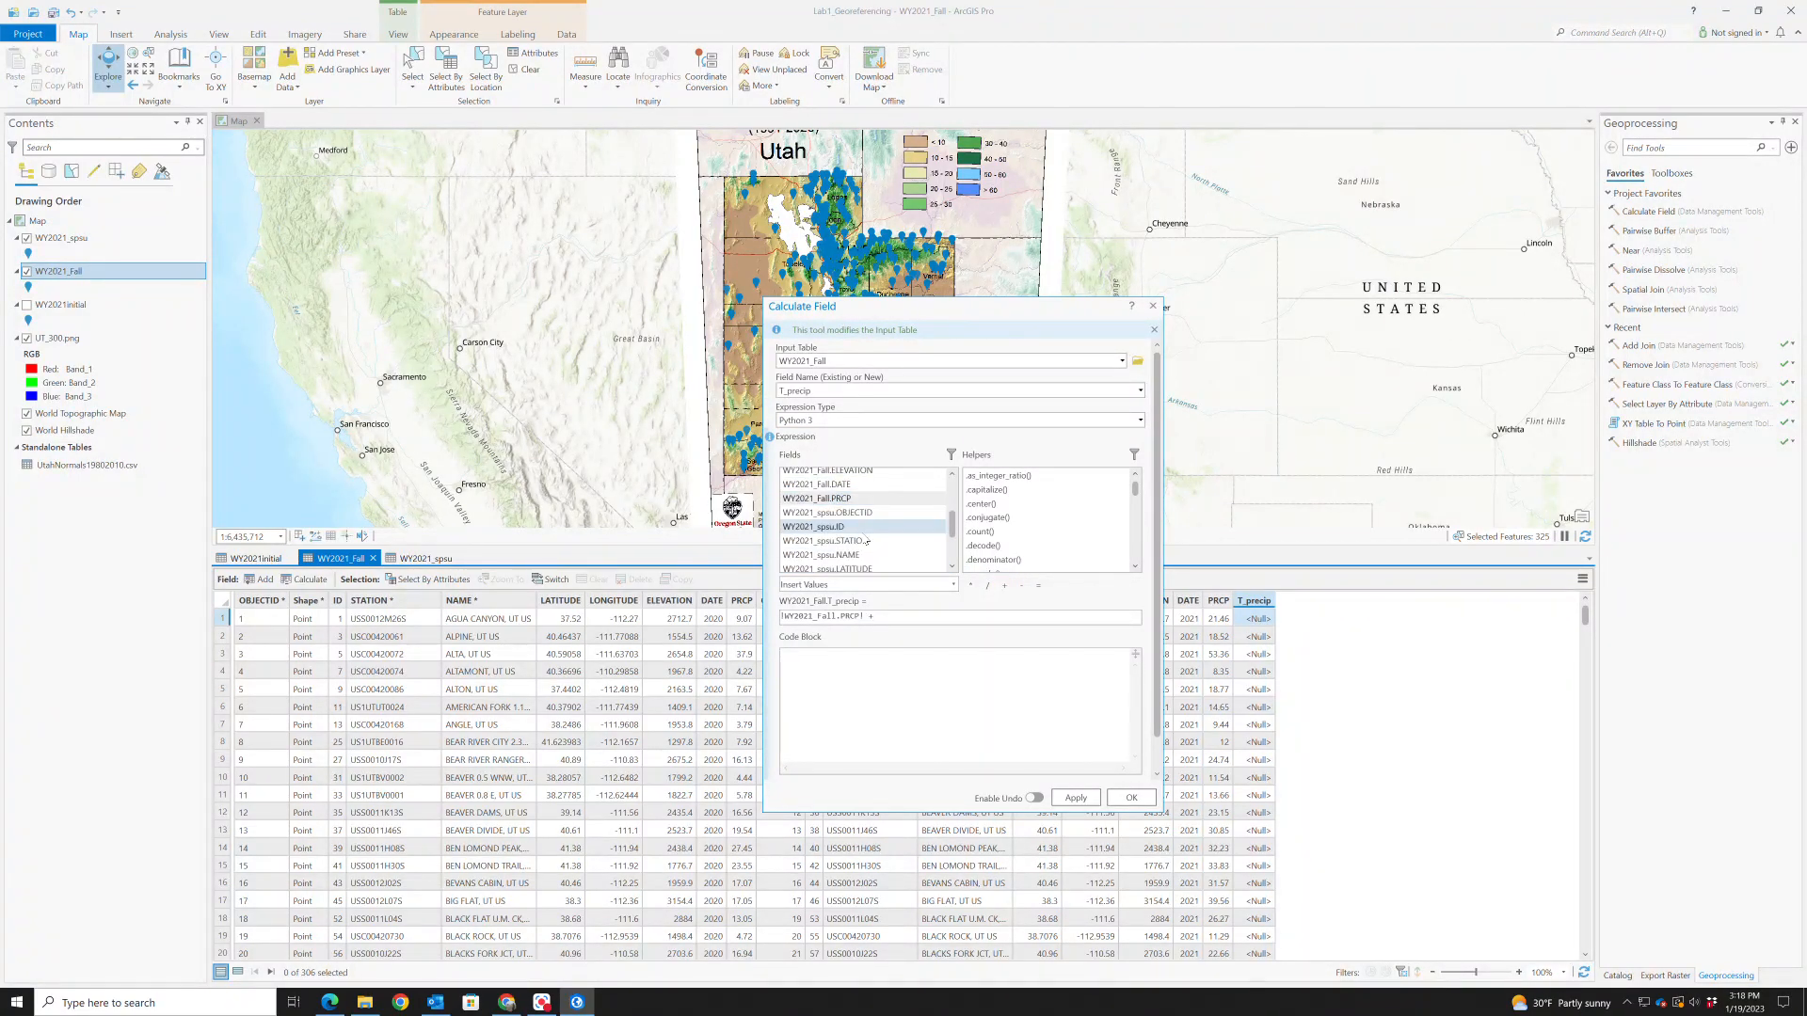
scroll(861, 551, down, 2)
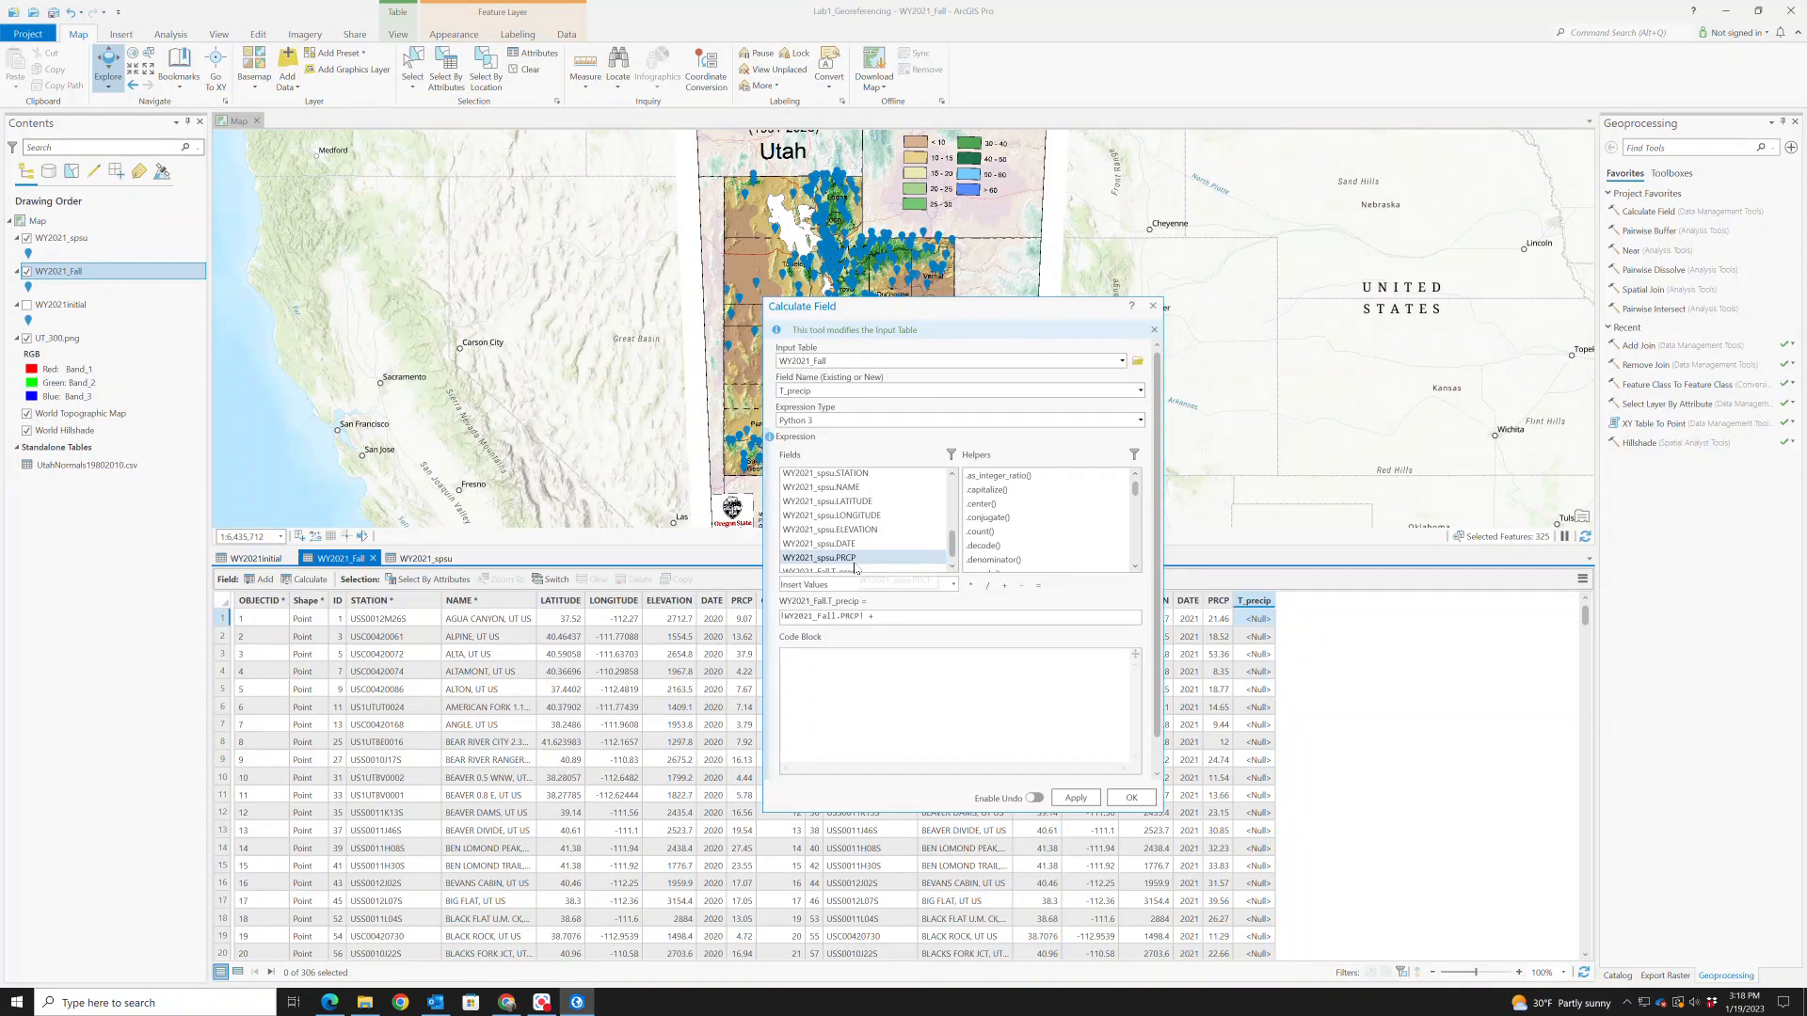
double_click(855, 560)
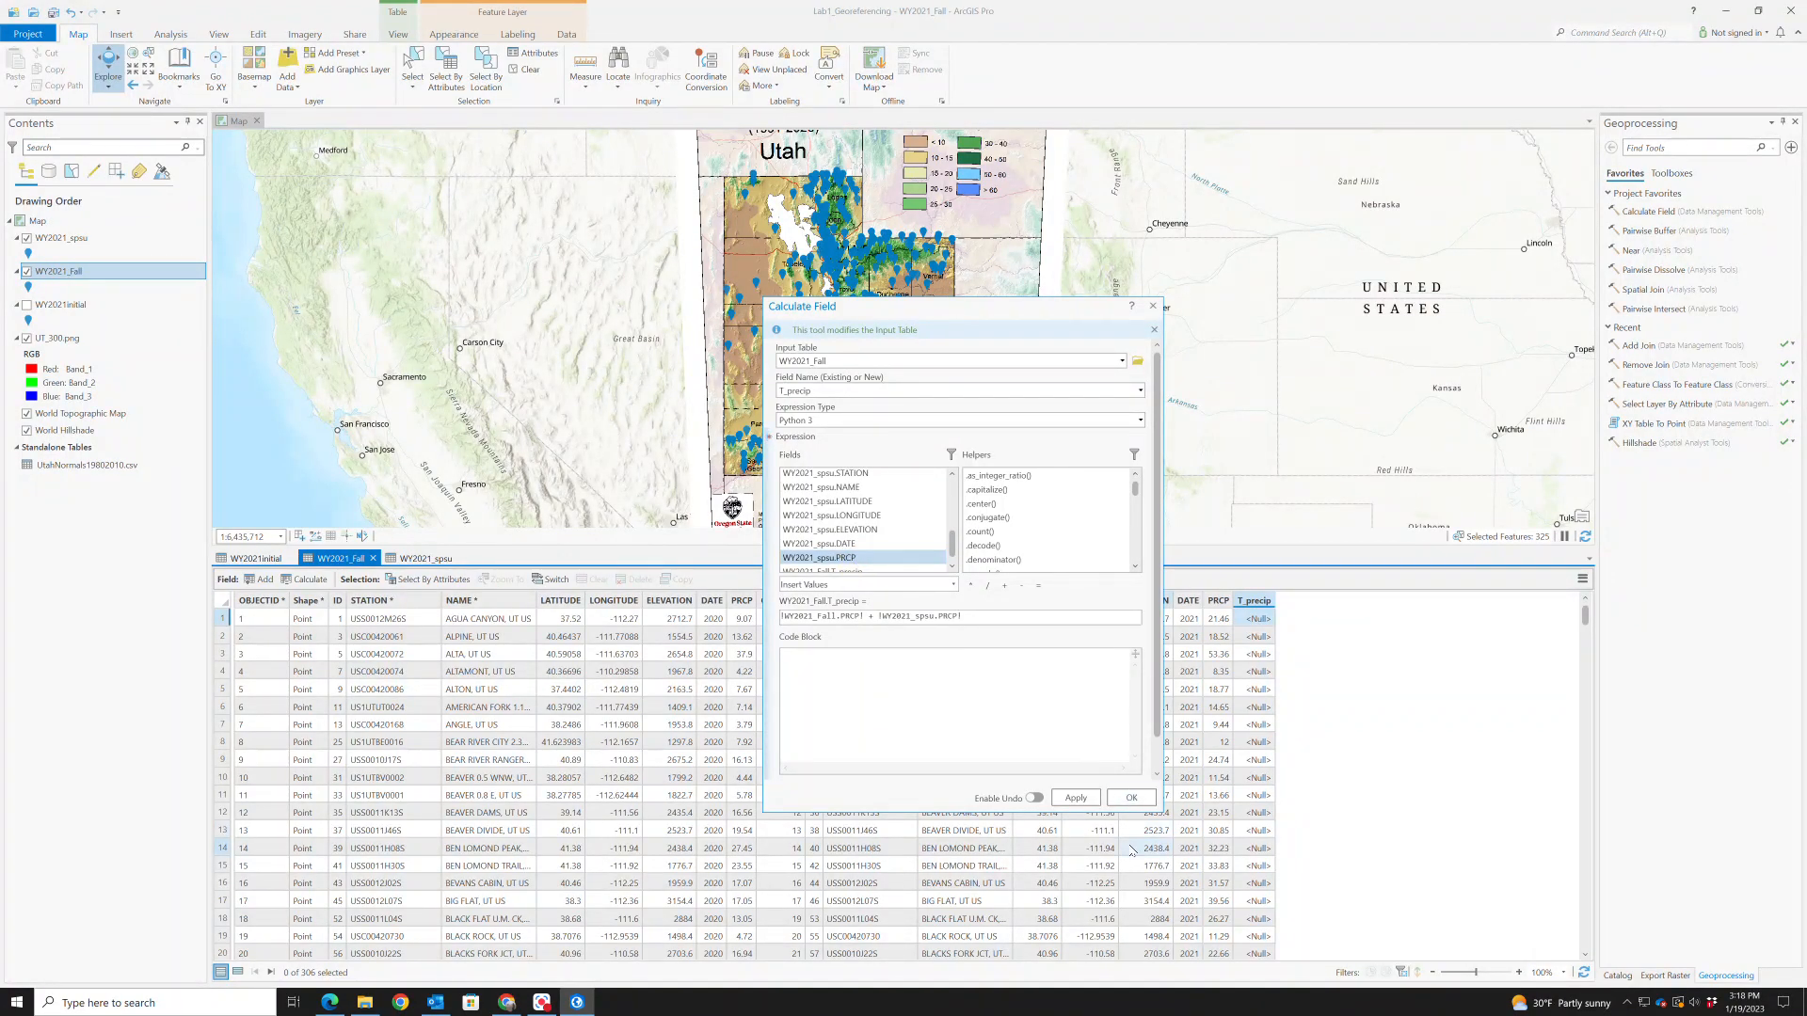
click(1132, 798)
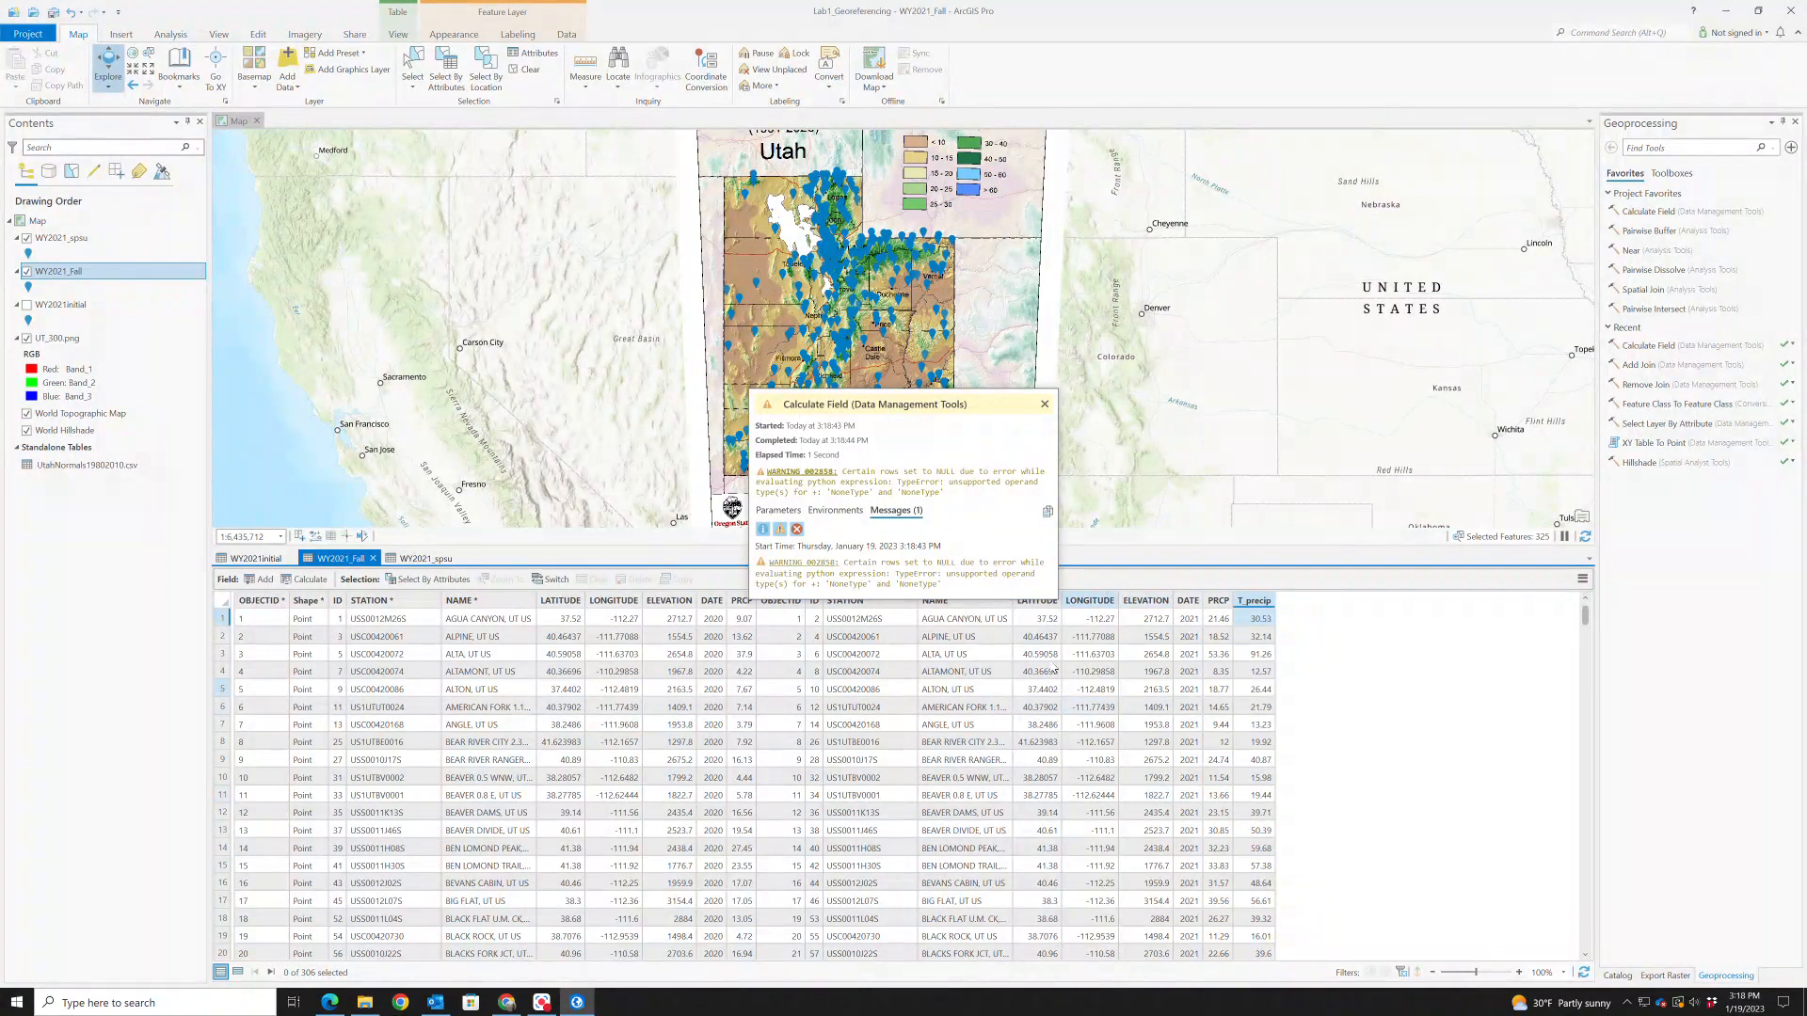
click(1045, 406)
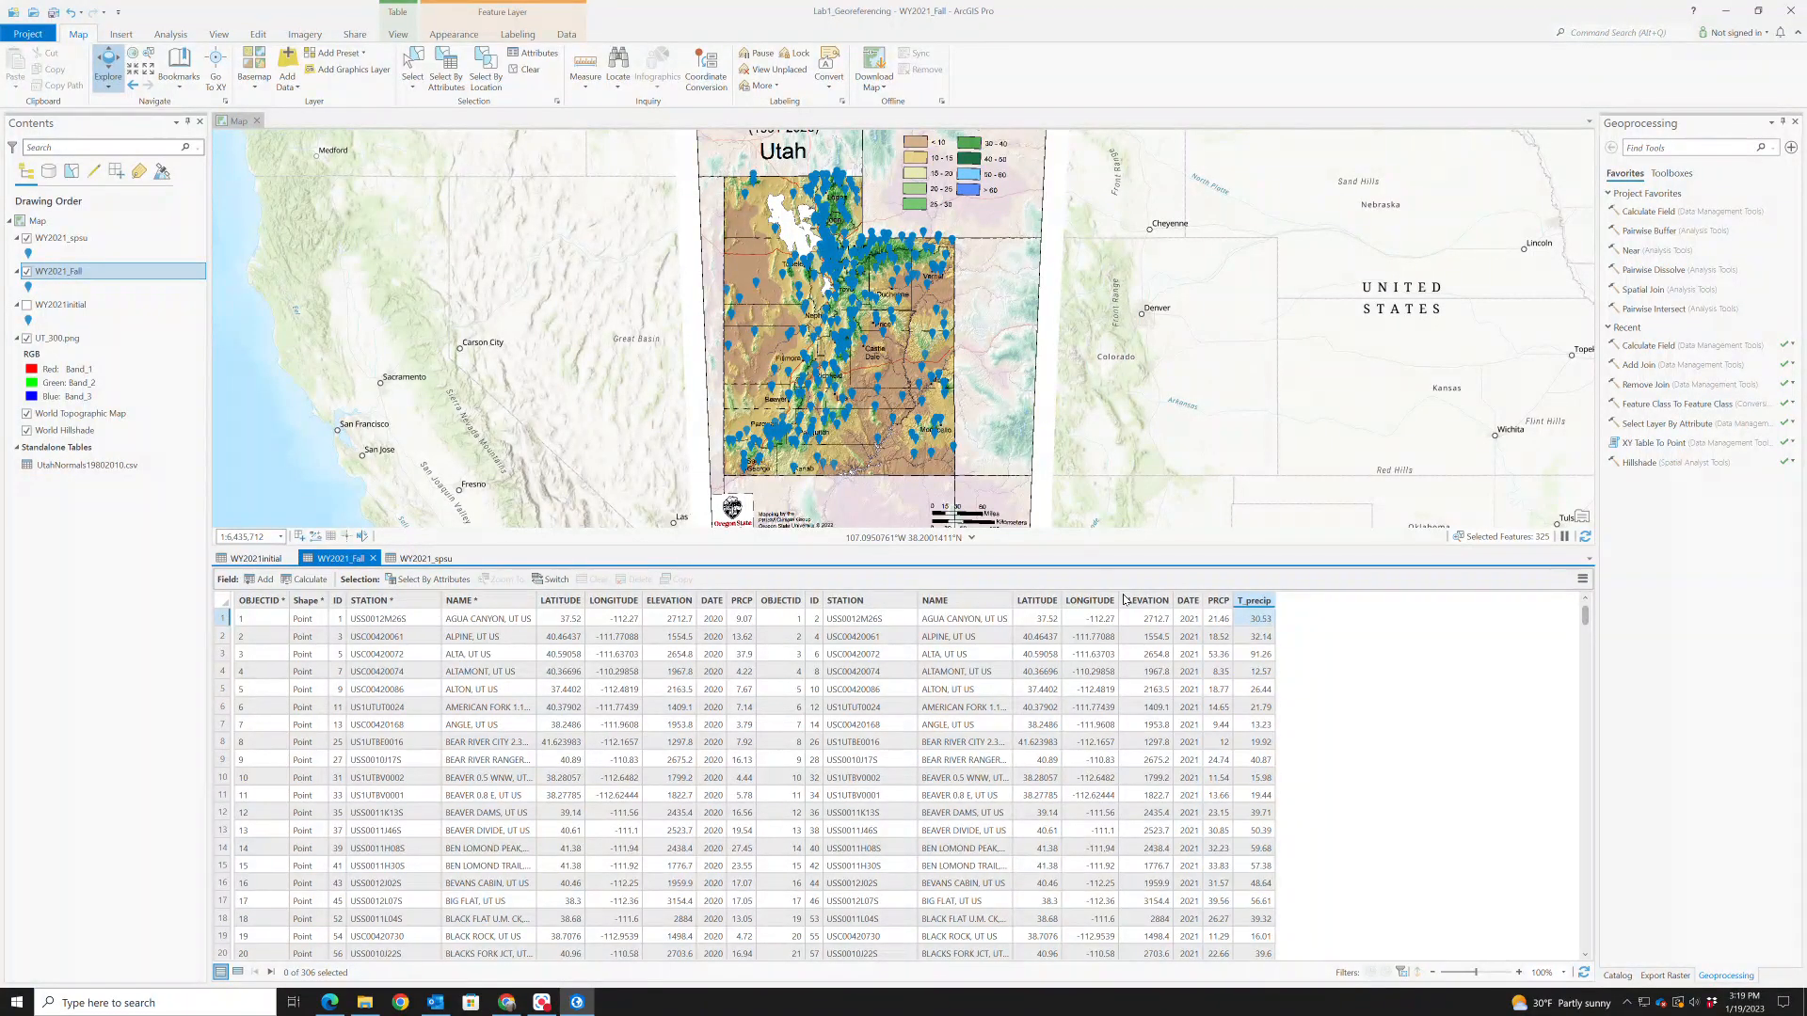
Look through the calculated totals and sort the WY2021_Fall table by T_precip in ascending order
drag(1589, 628, 1588, 837)
drag(1613, 945, 1615, 977)
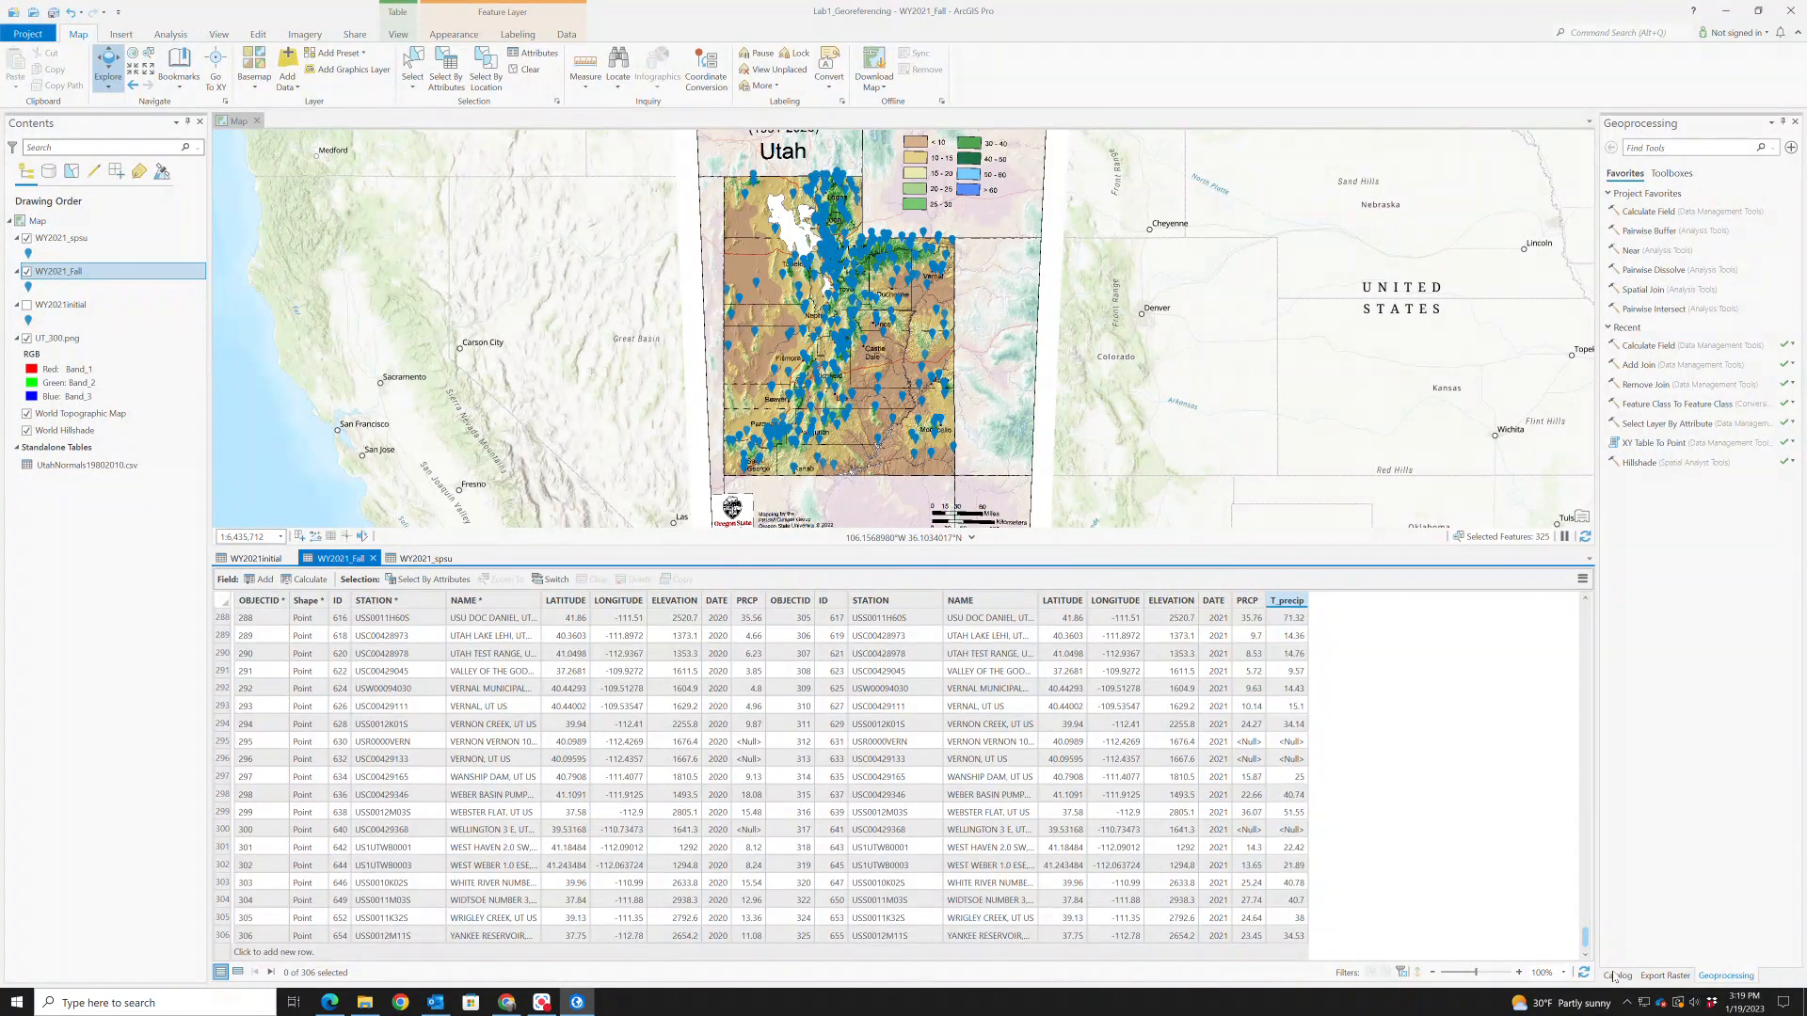
drag(1597, 730, 1596, 574)
right_click(1273, 603)
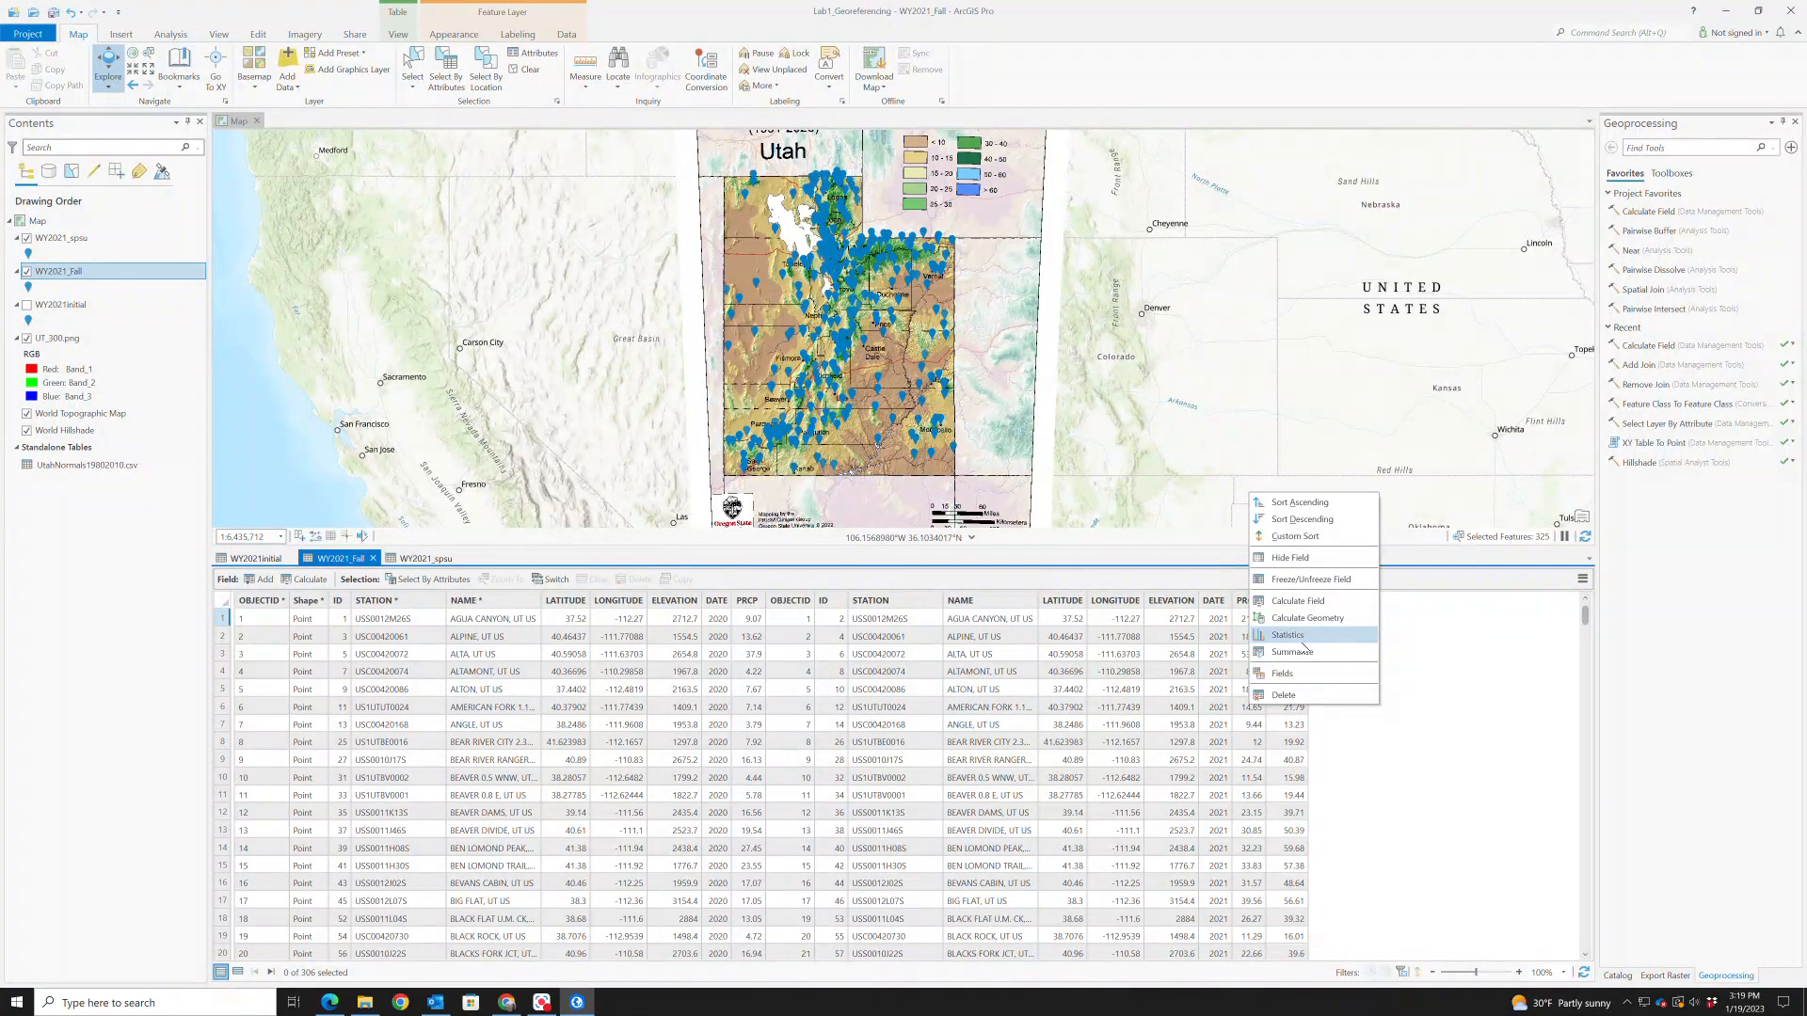
click(1303, 521)
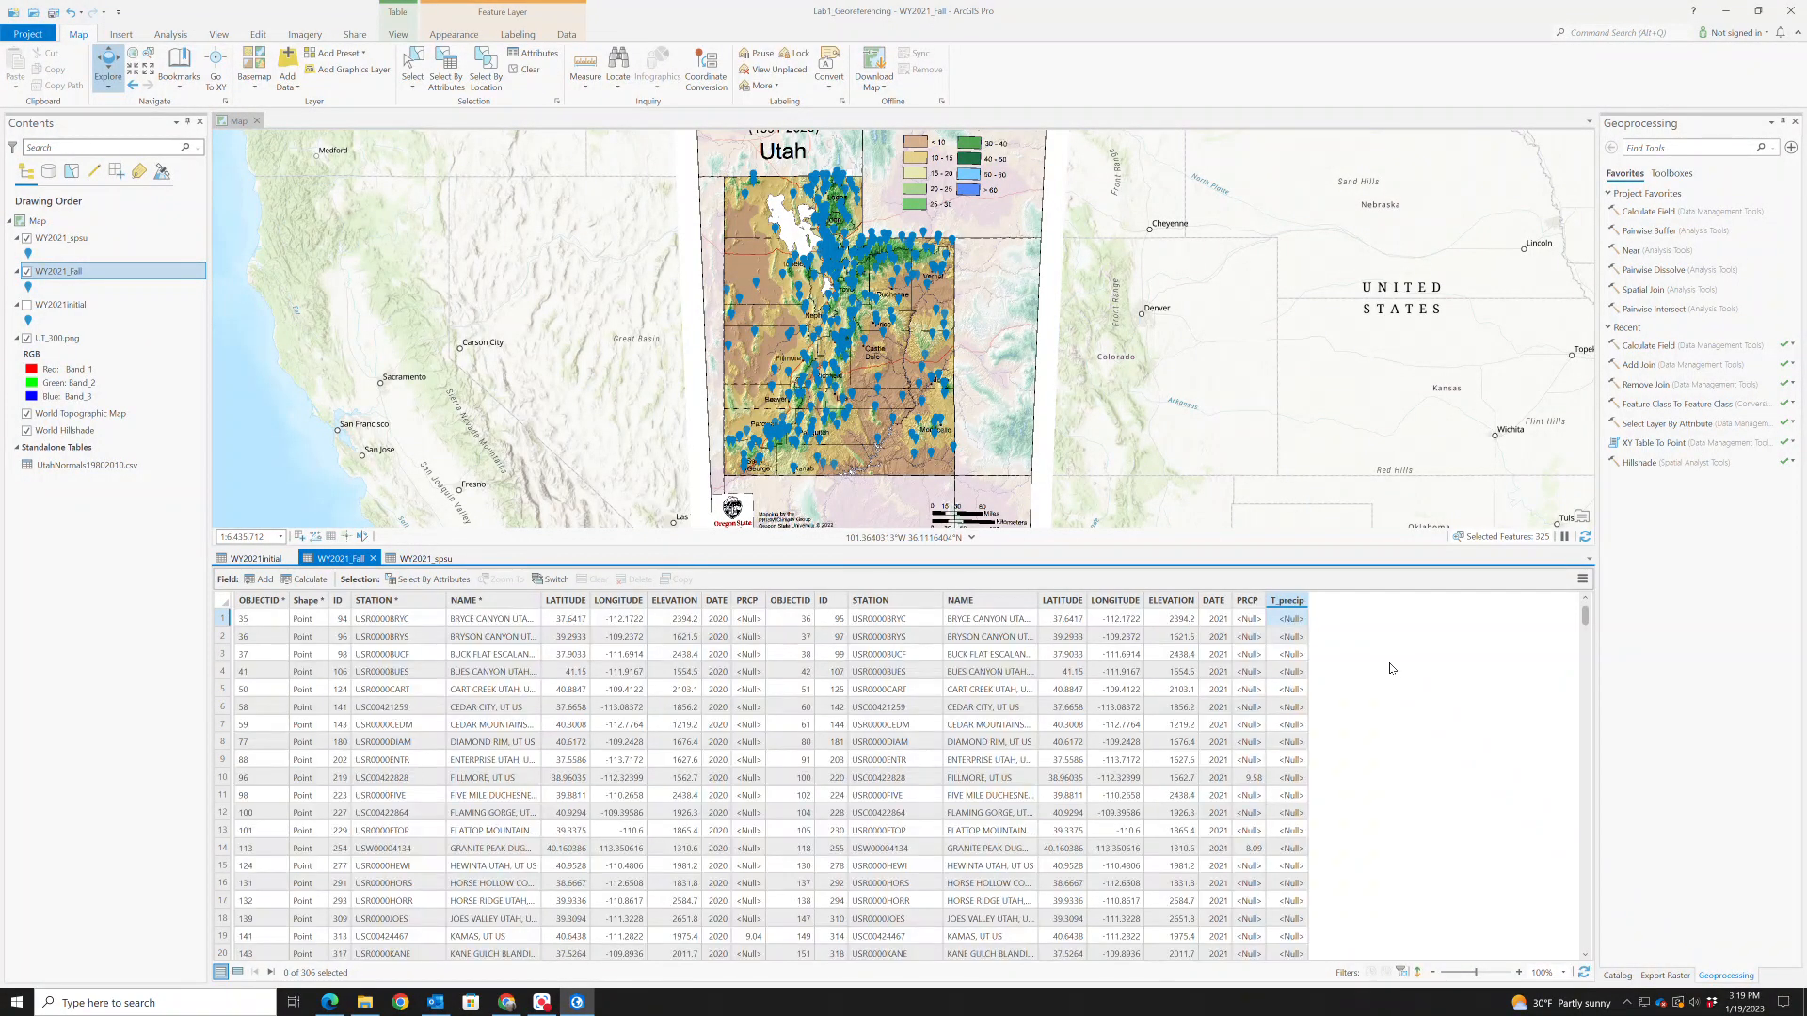
Select all WY2021_Fall rows with a null T_precip value and try to delete them
scroll(1310, 743, down, 3)
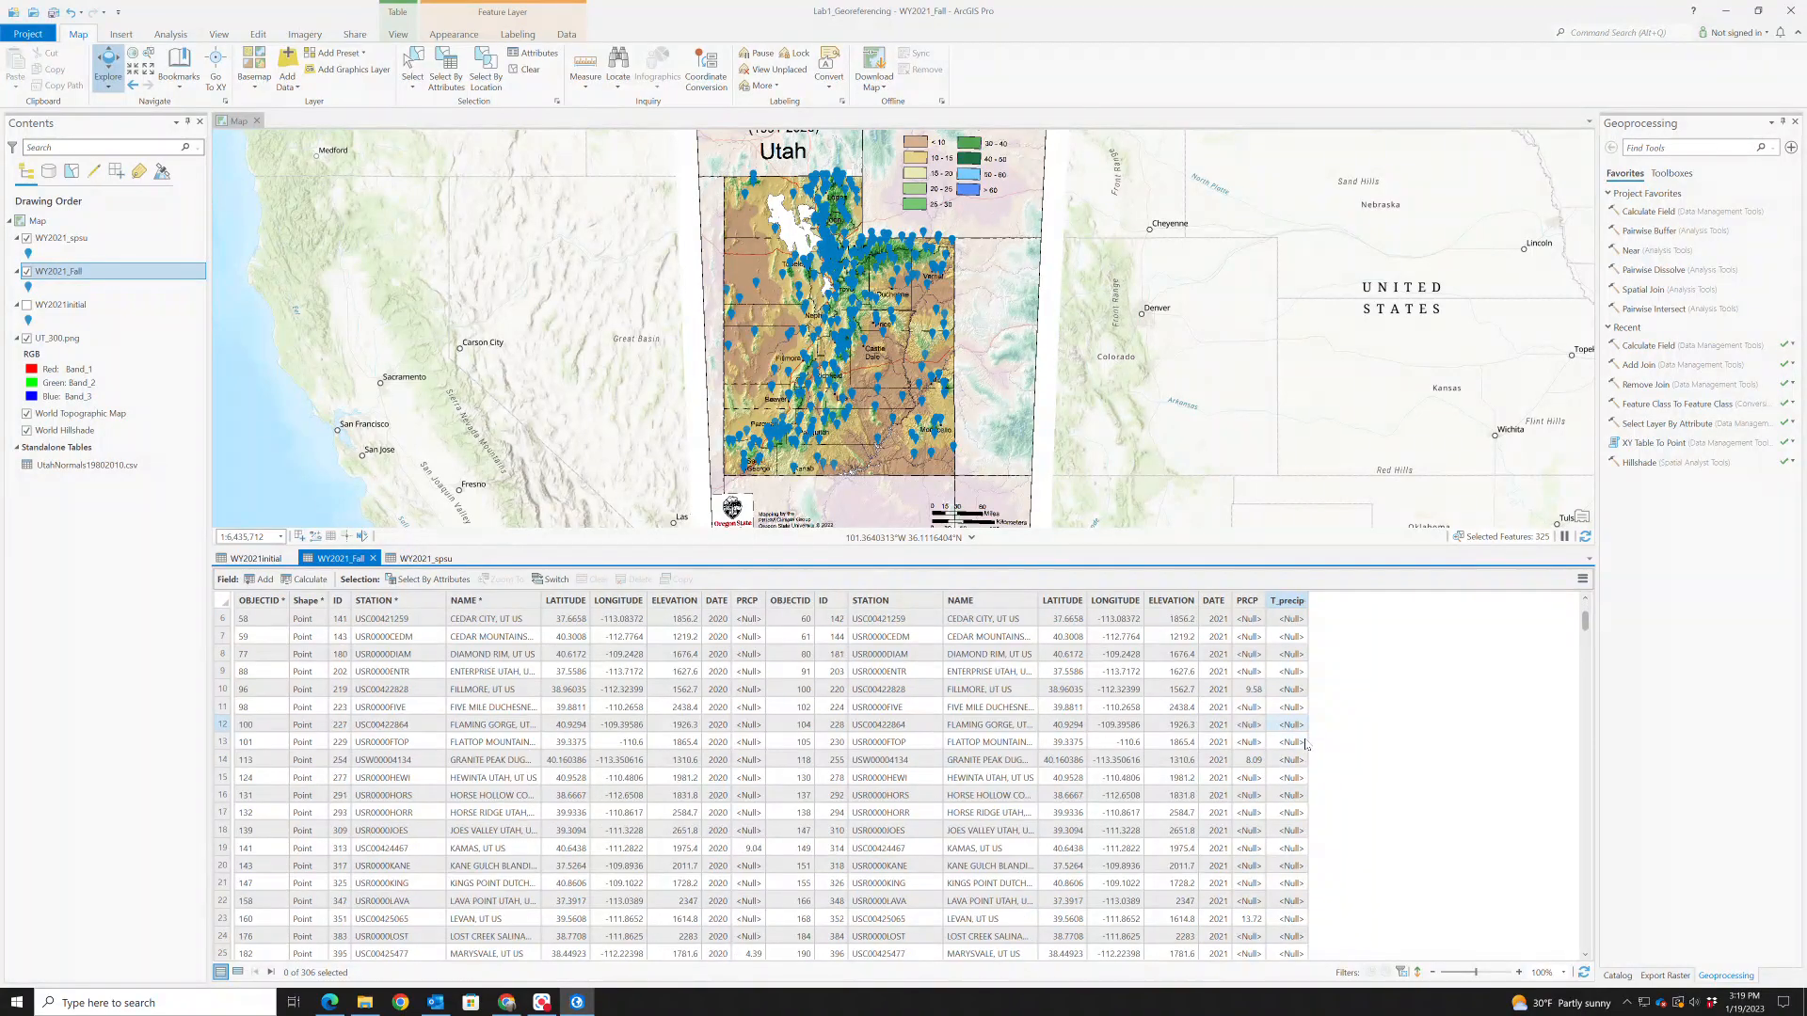
scroll(1310, 746, down, 4)
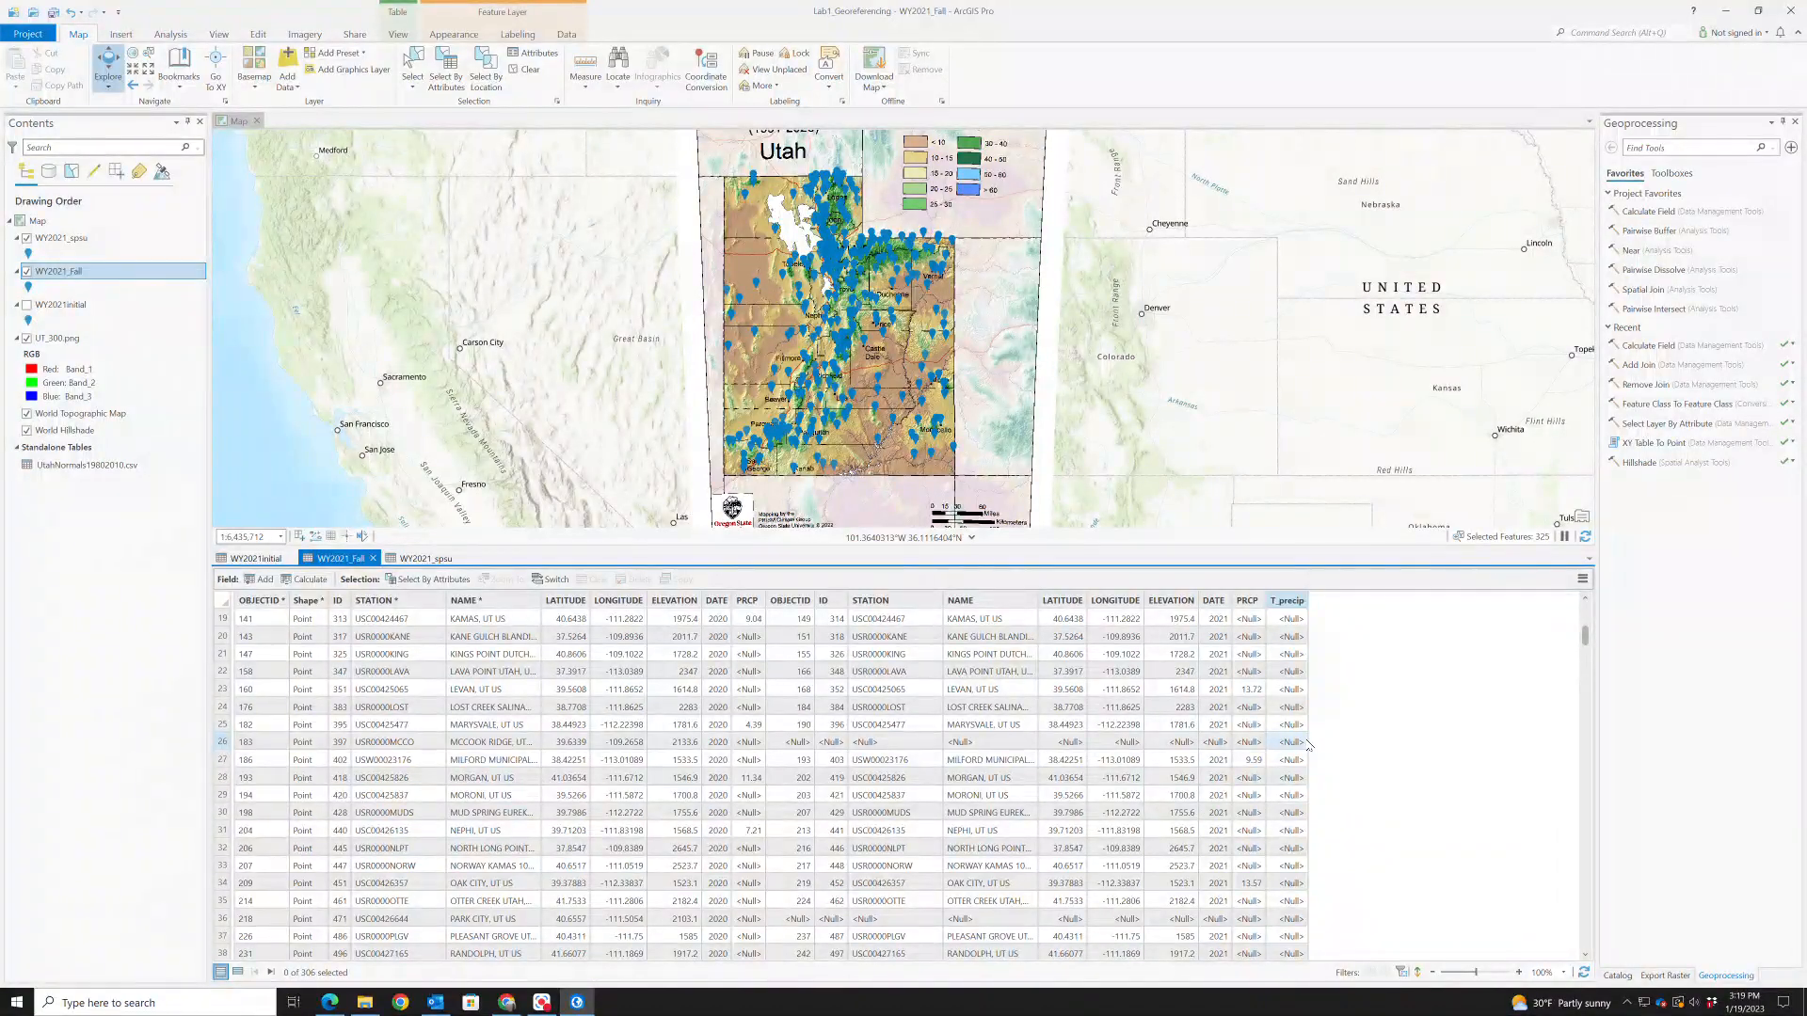
scroll(1309, 745, down, 1)
scroll(1308, 746, down, 4)
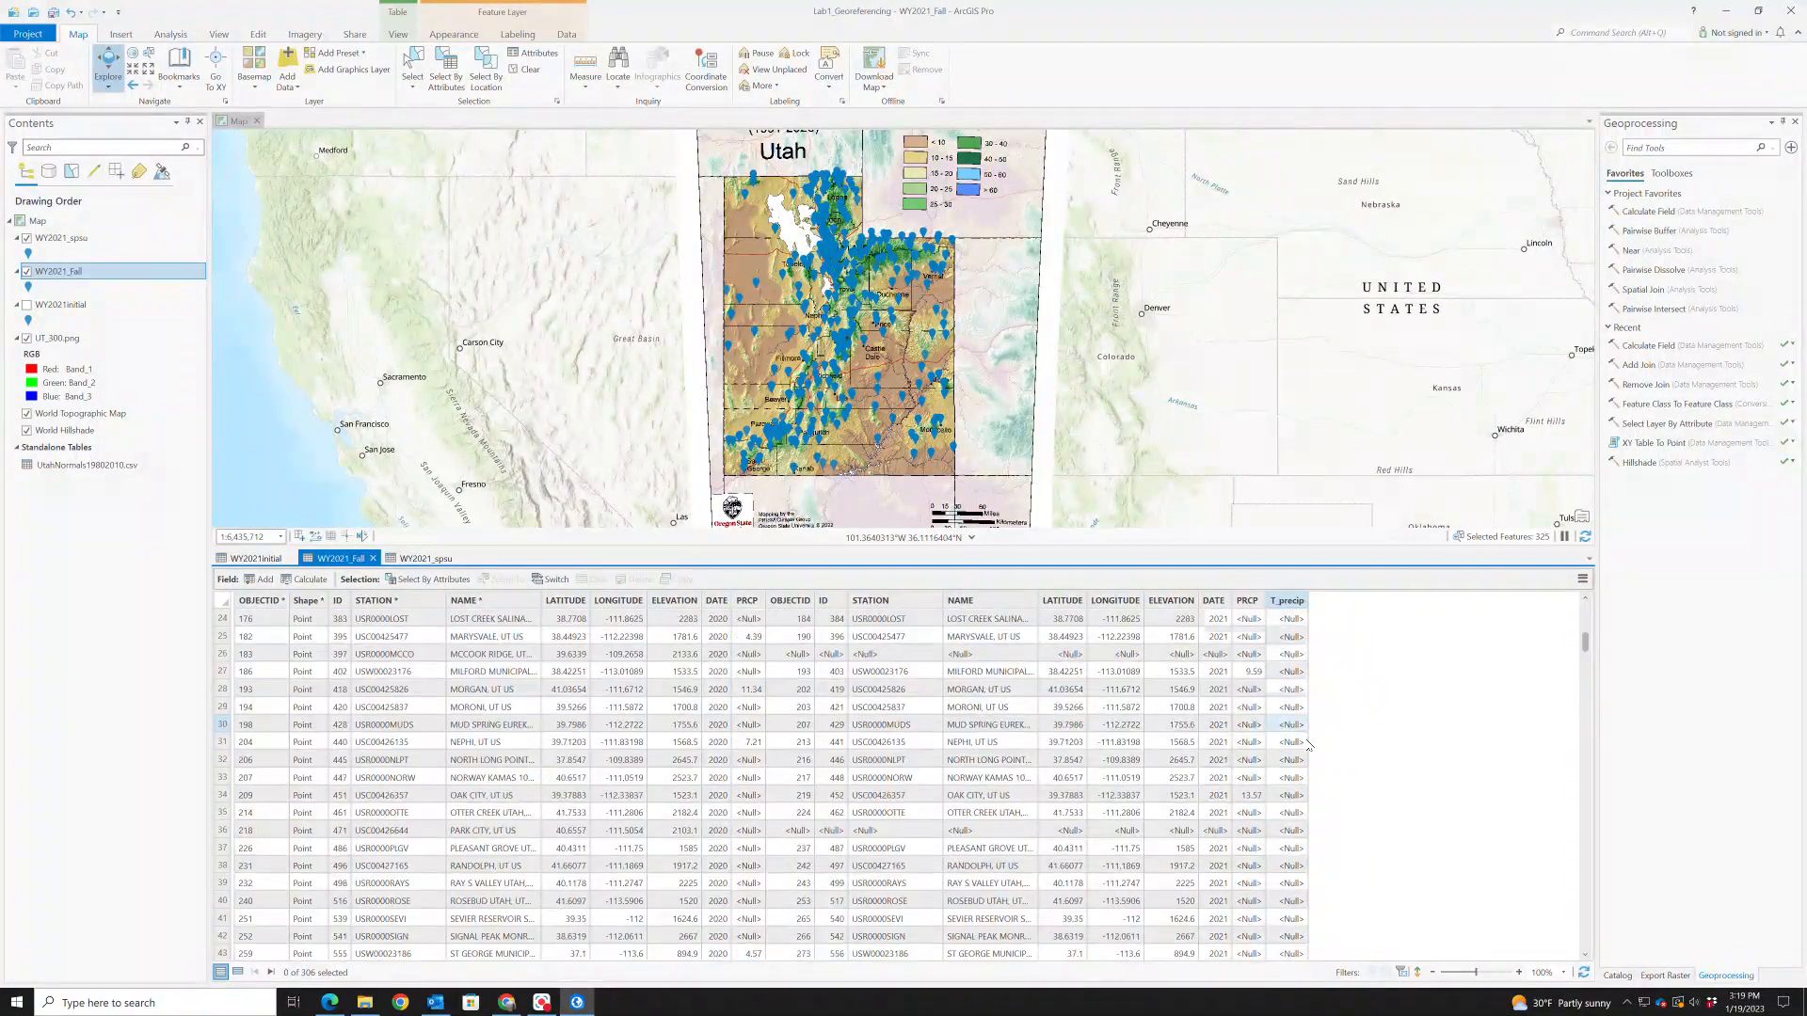
scroll(1308, 745, down, 4)
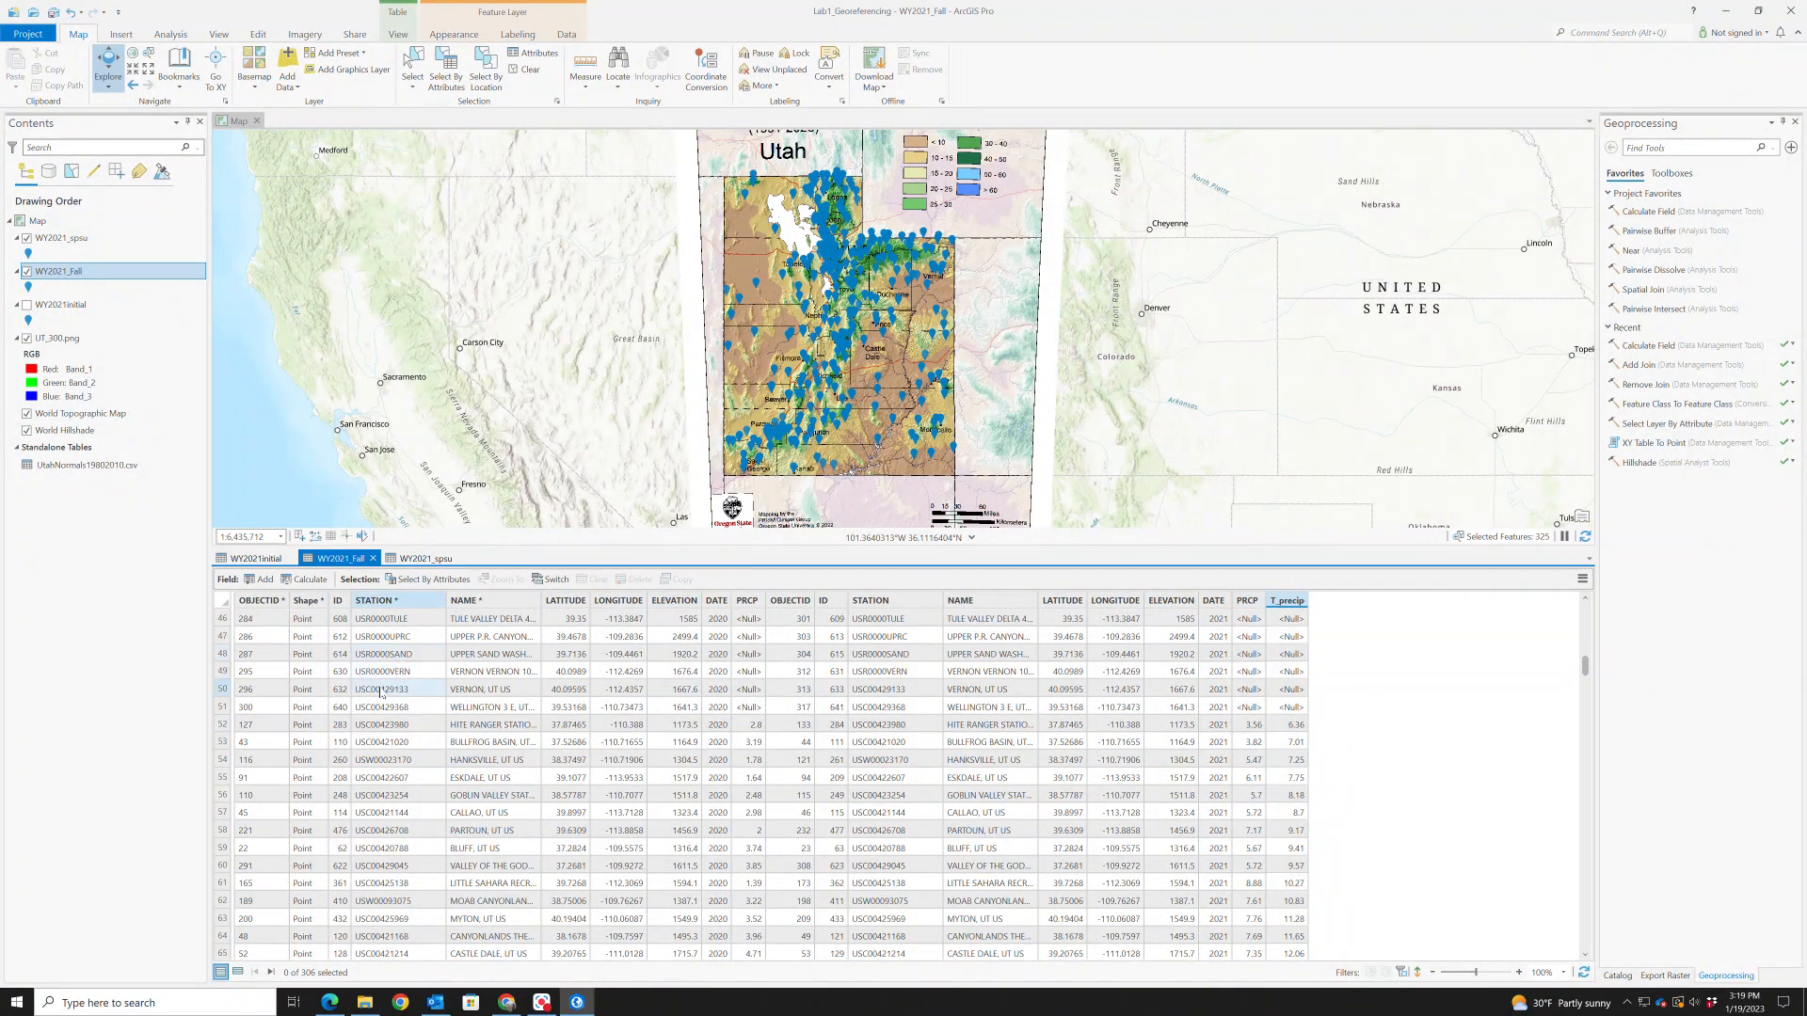
click(221, 707)
scroll(222, 715, up, 10)
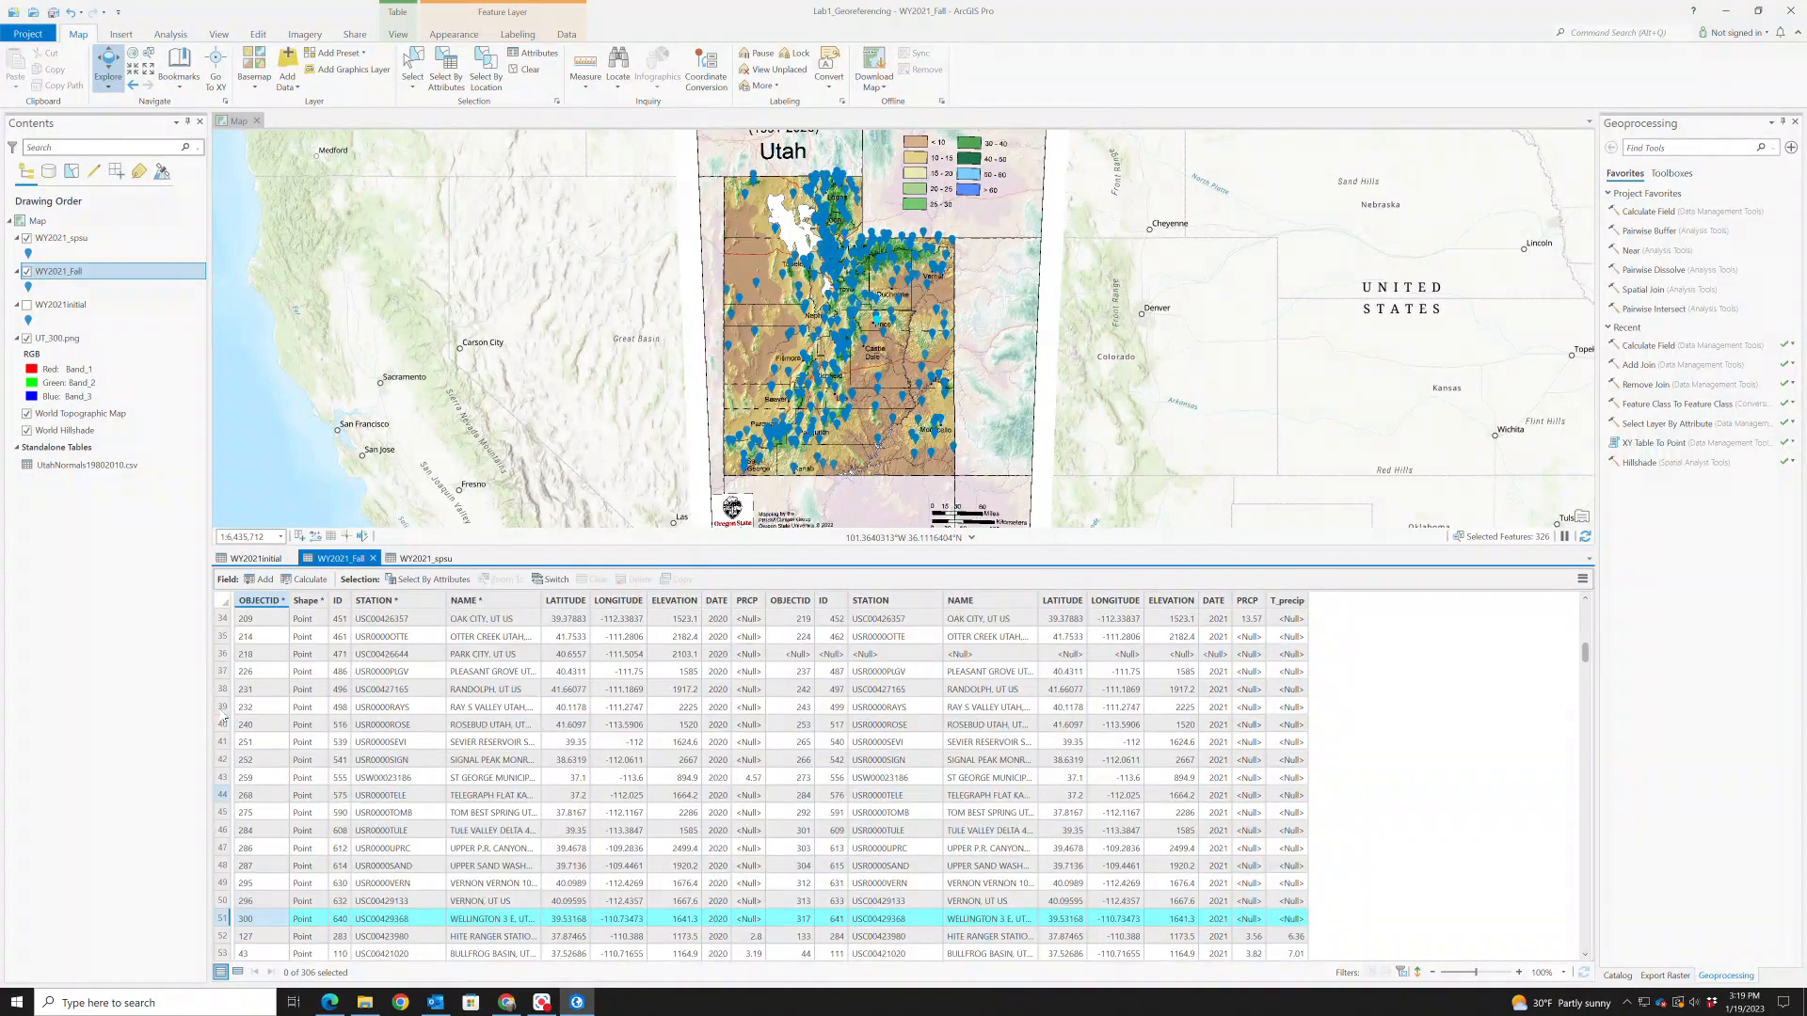
scroll(223, 715, up, 5)
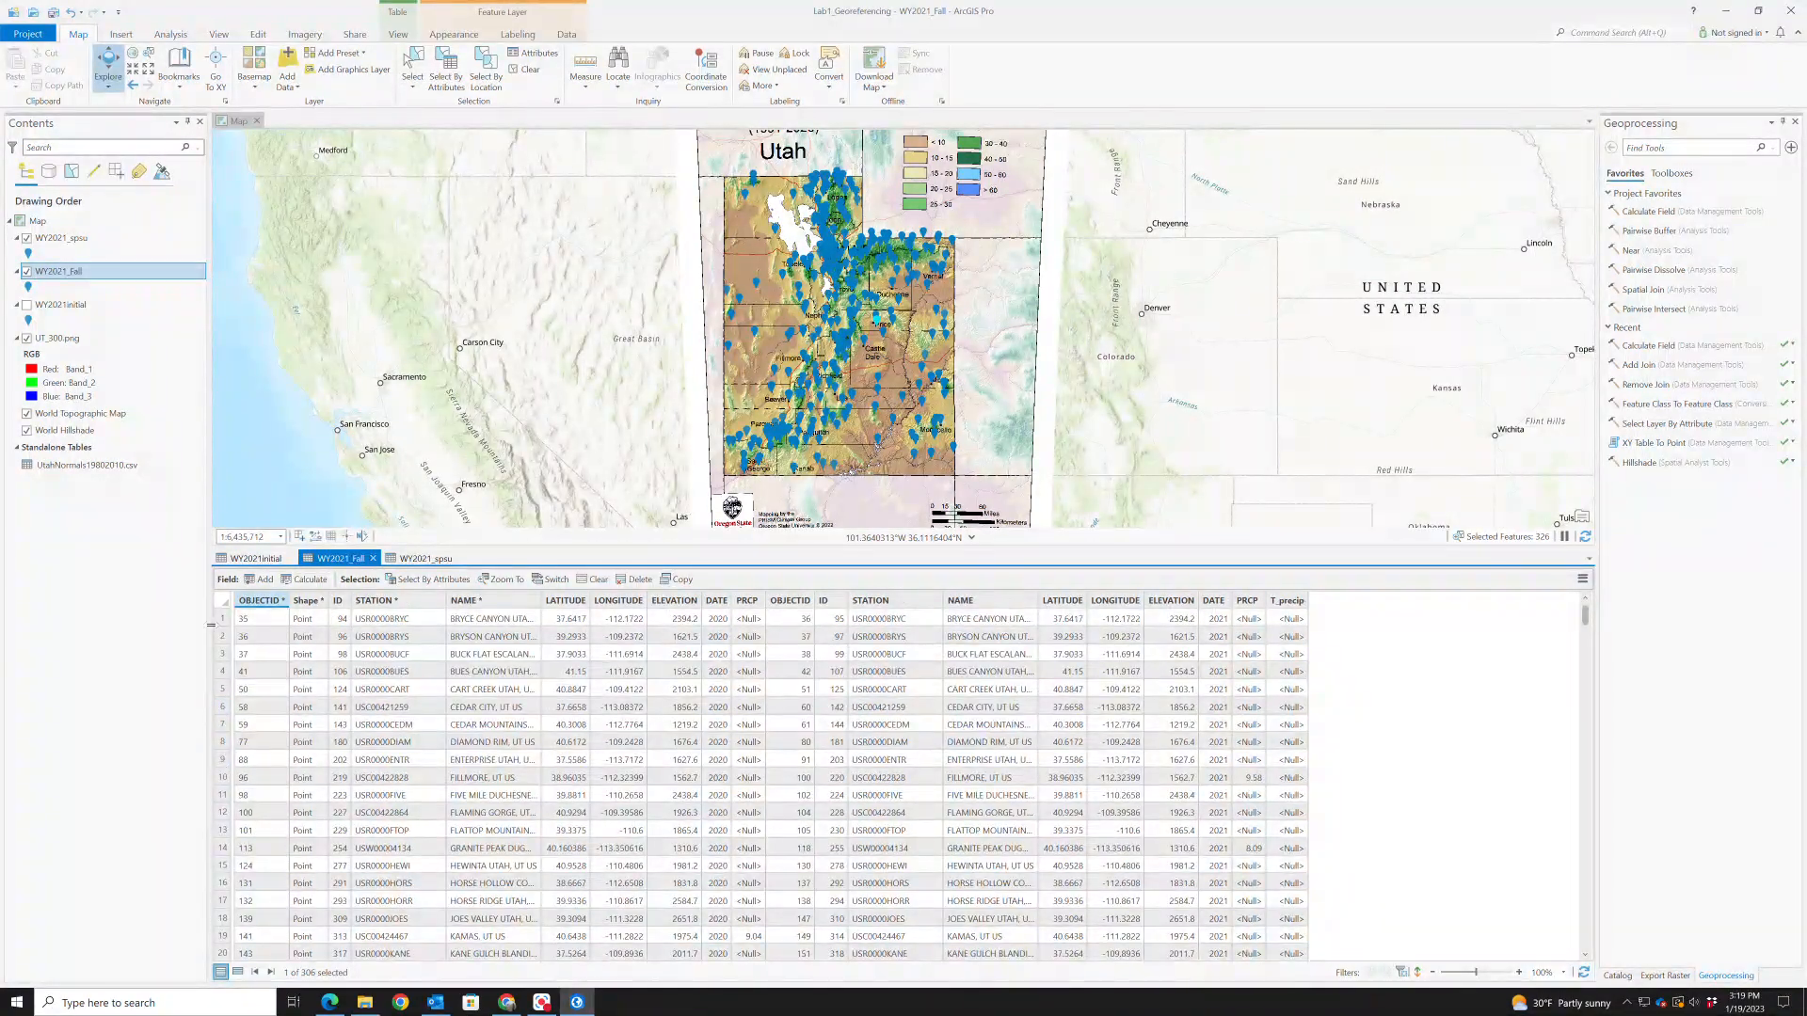
shift+click(224, 620)
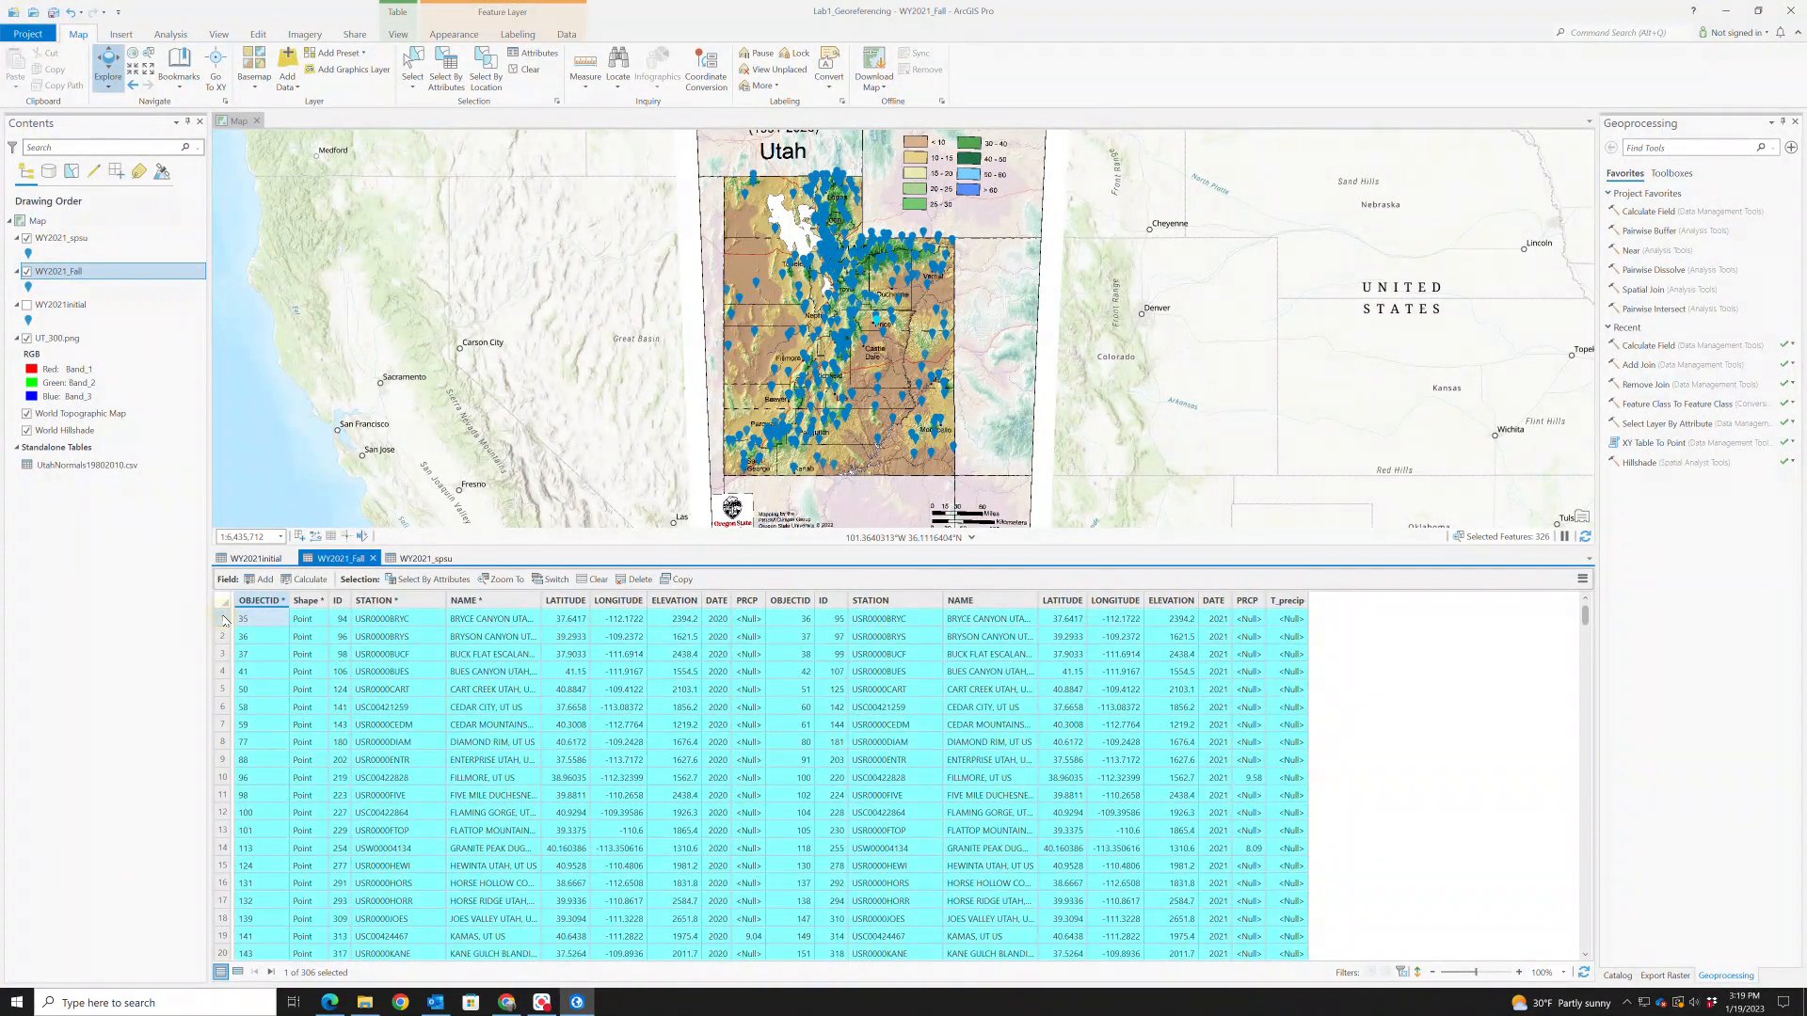
right_click(224, 621)
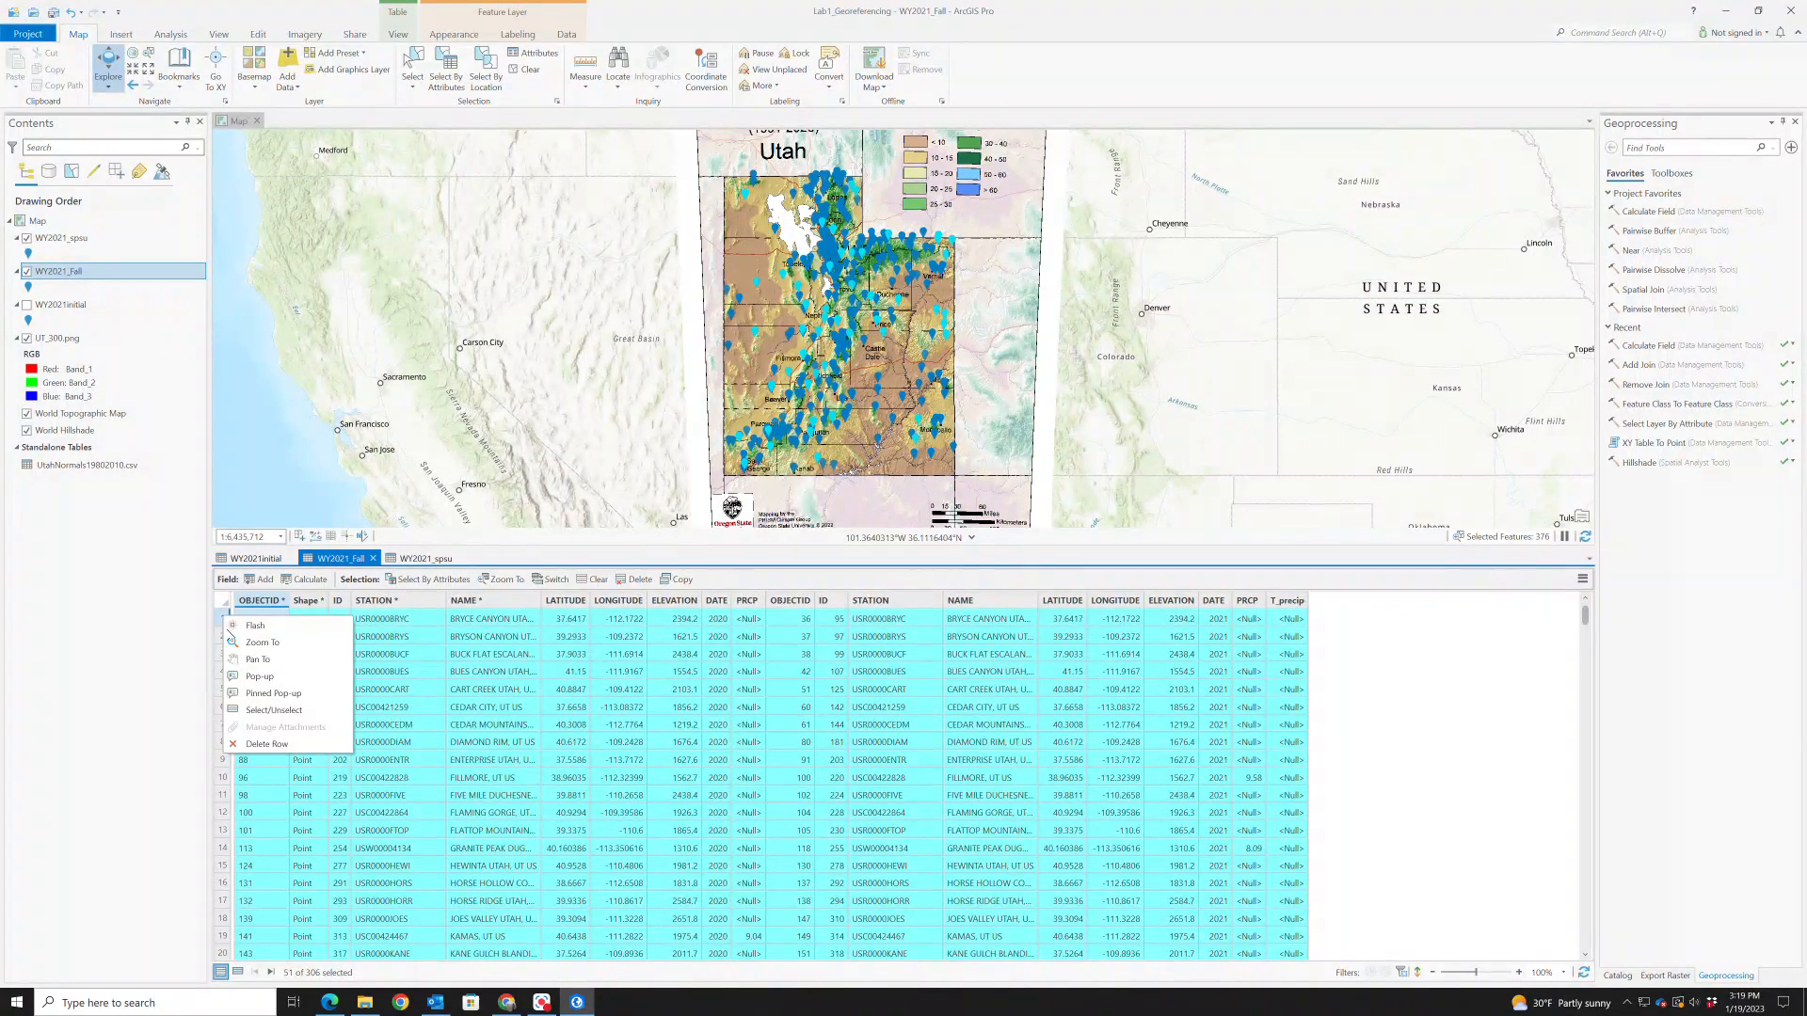
click(271, 745)
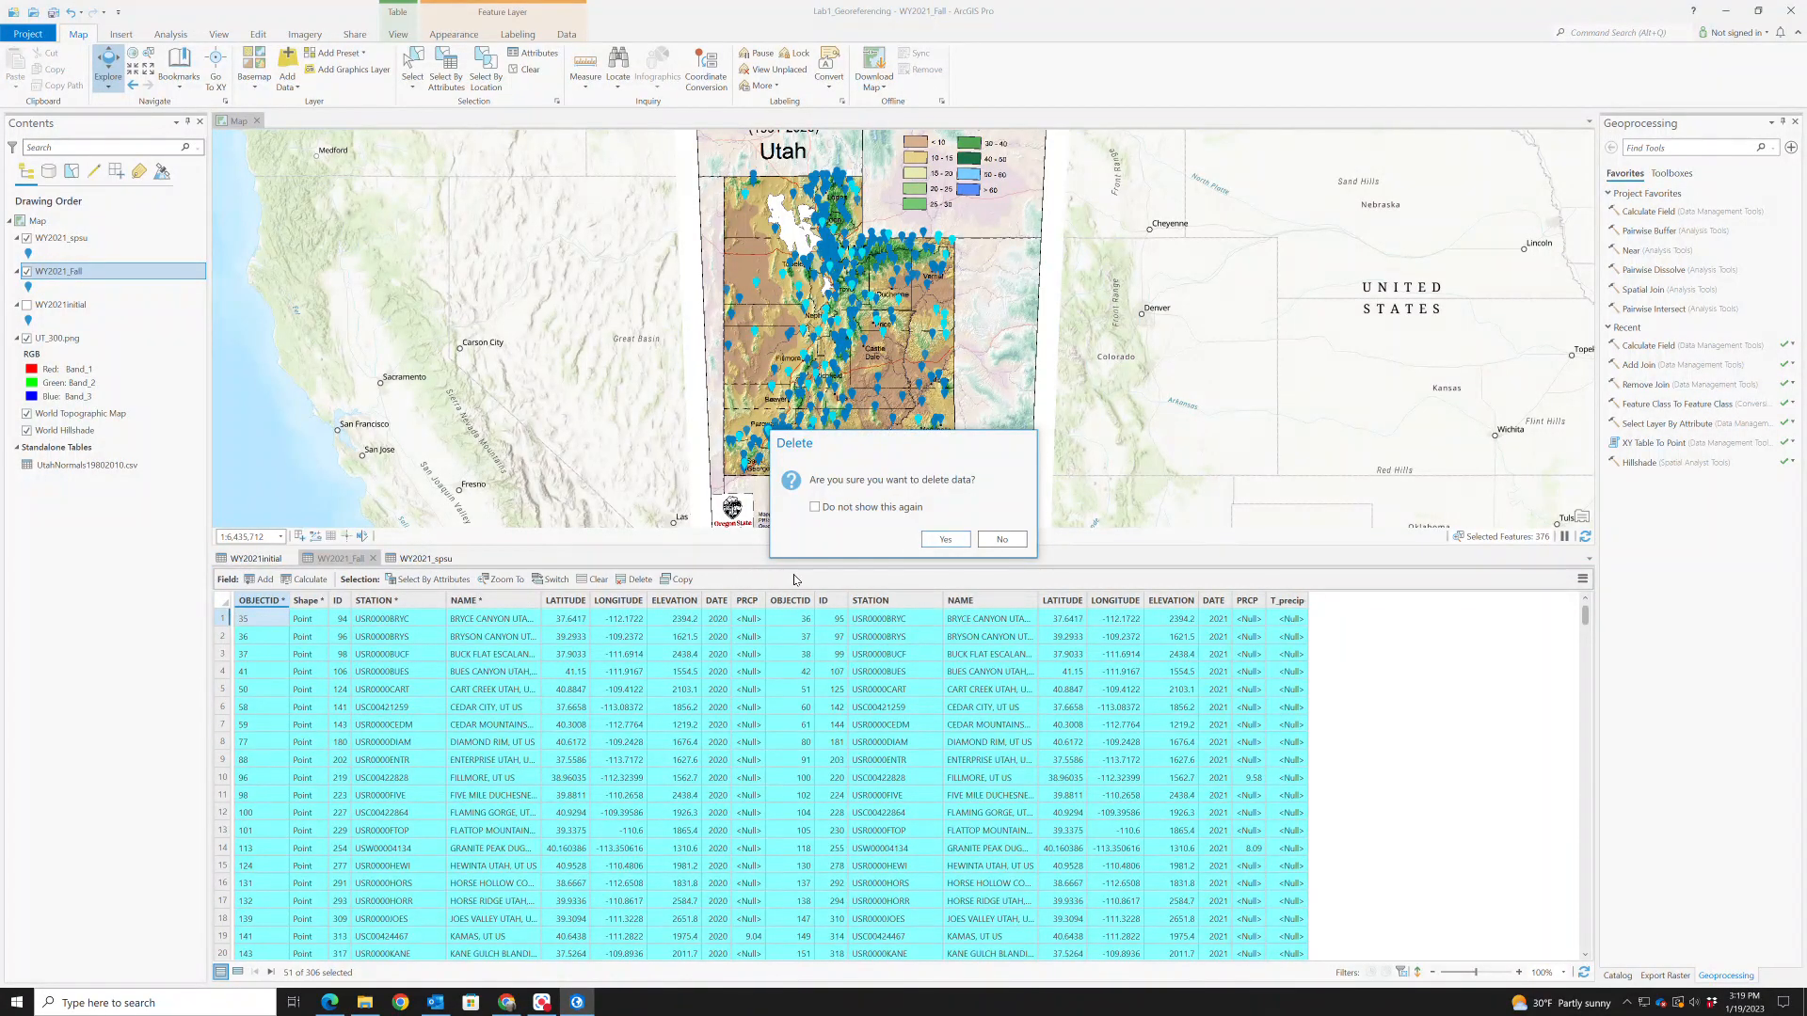
click(936, 543)
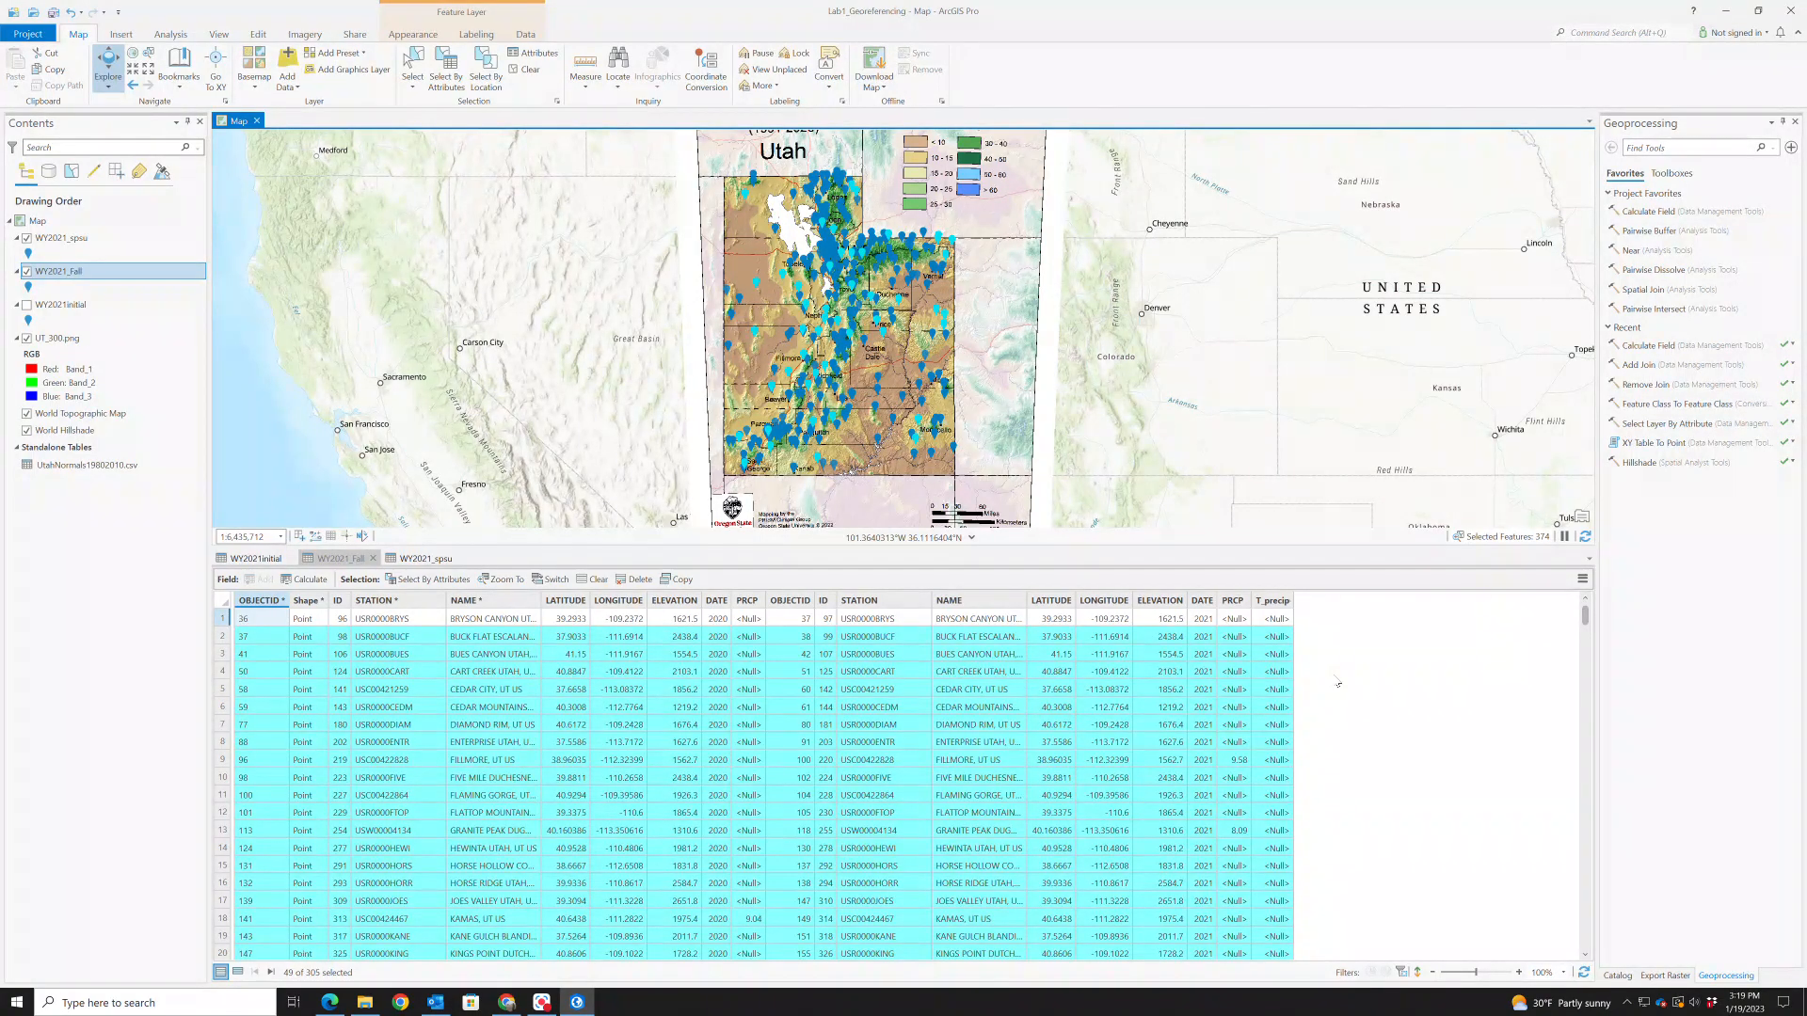
Check the rows still selected in the WY2021_Fall table and undo the last row deletion
click(1310, 722)
scroll(1309, 724, down, 1)
click(1190, 774)
scroll(1196, 759, down, 1)
scroll(1196, 759, down, 5)
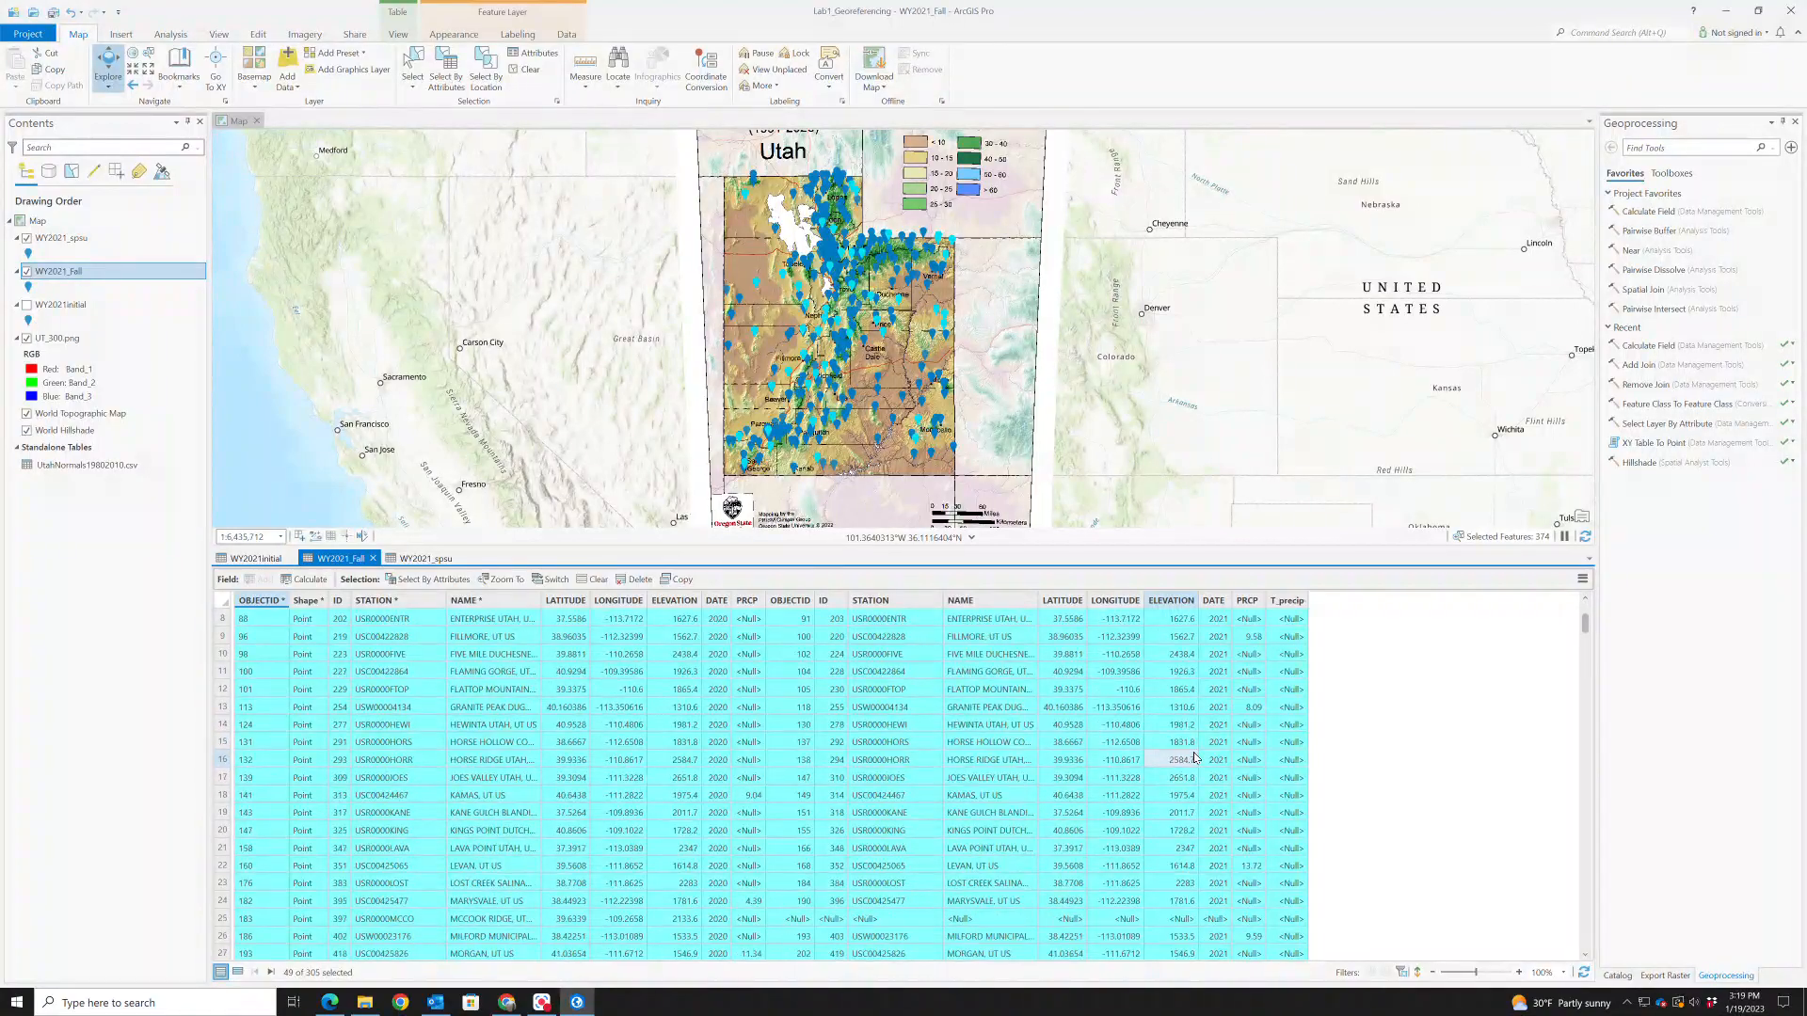
scroll(1193, 757, down, 7)
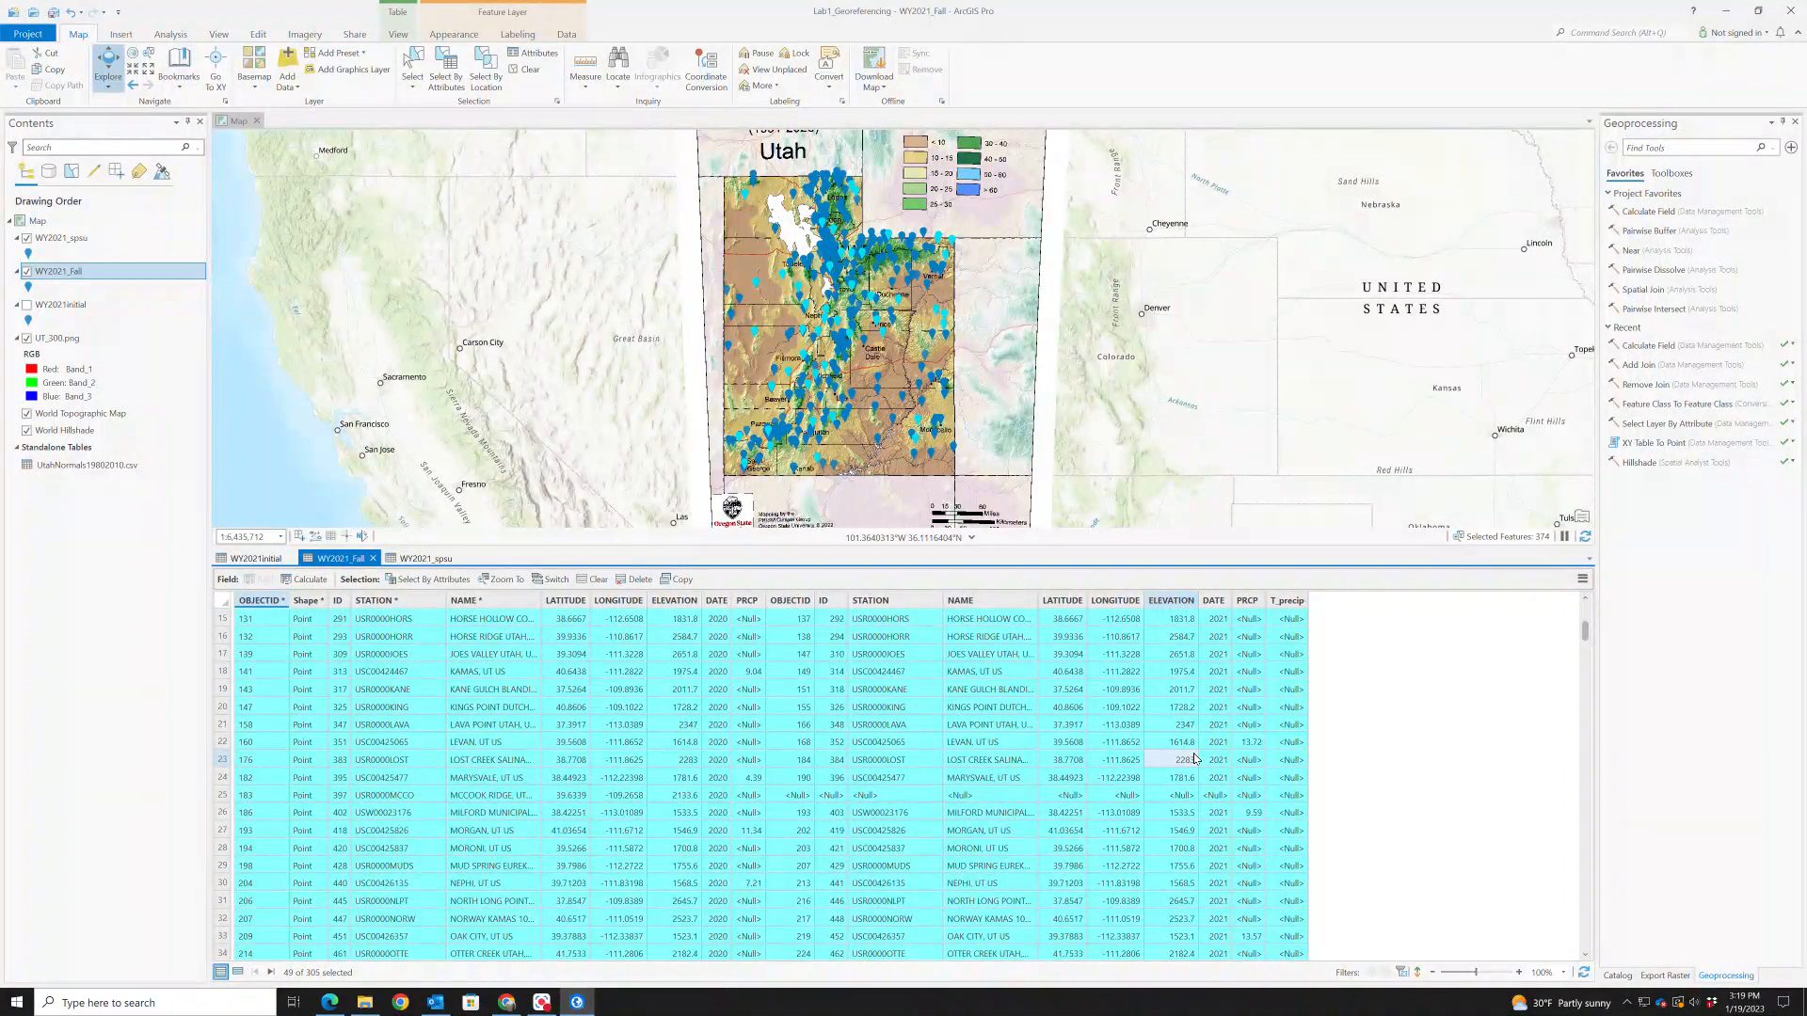
click(136, 87)
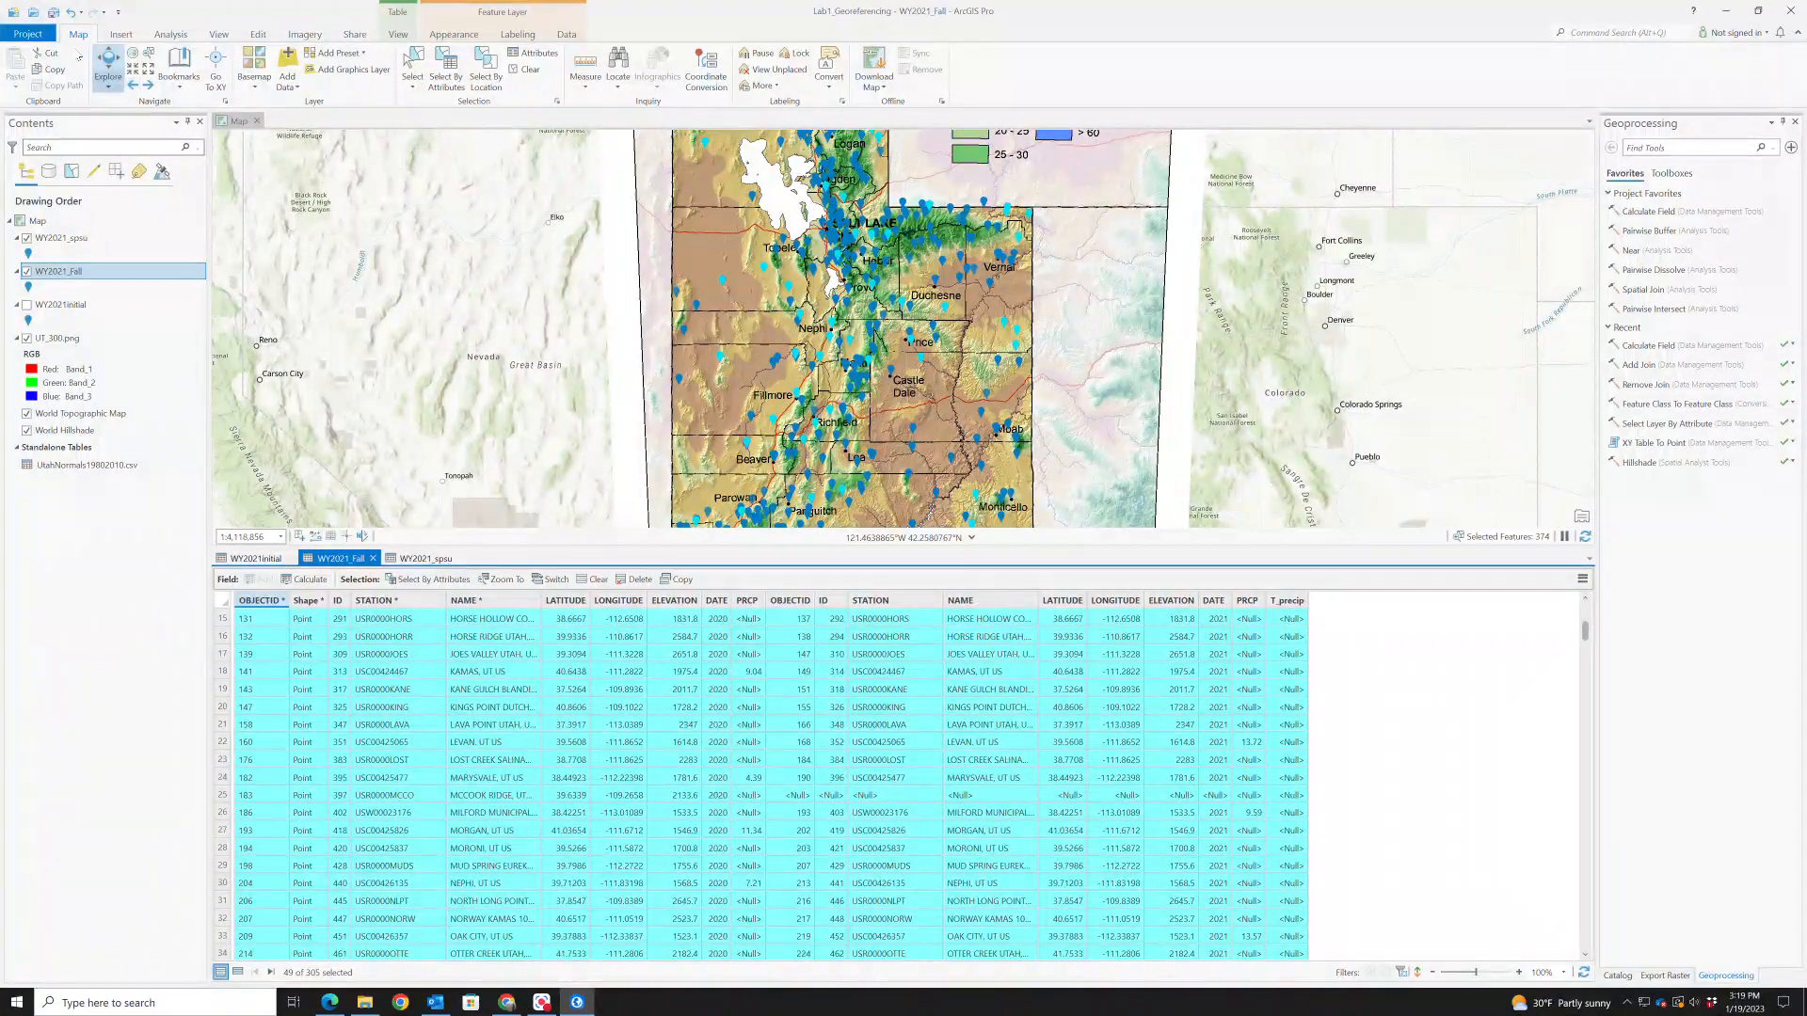
click(72, 13)
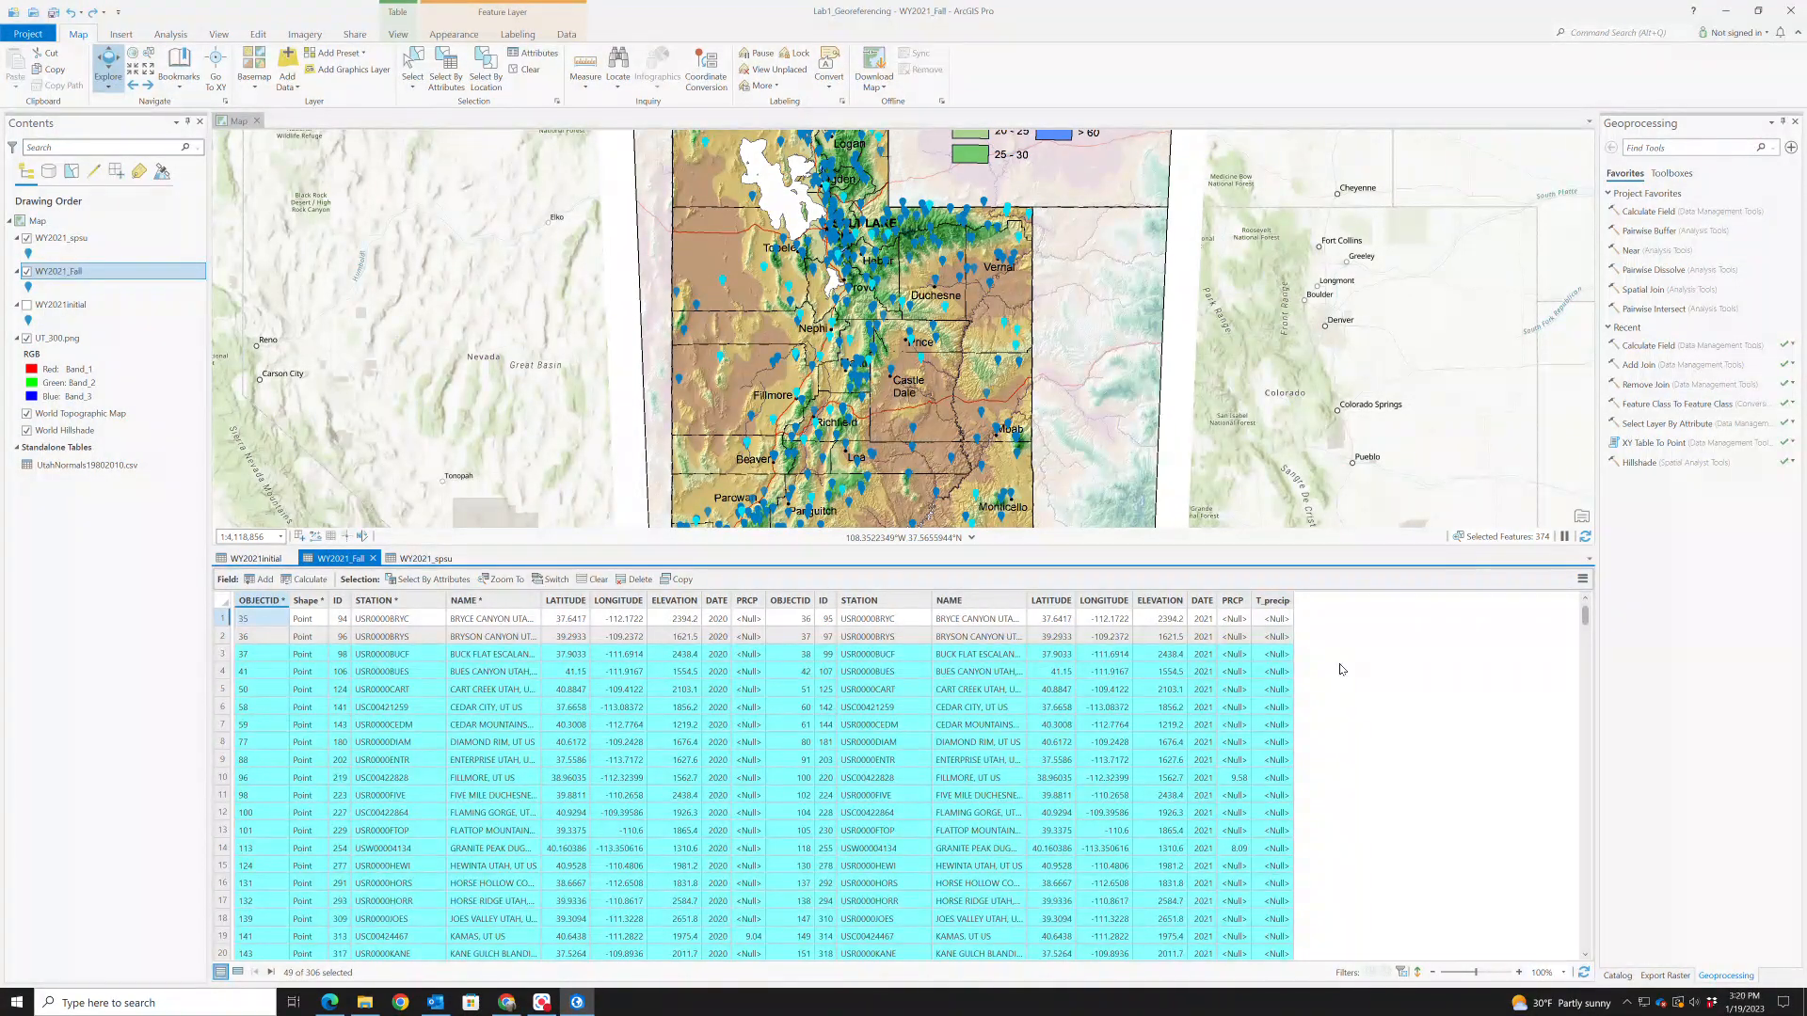
Review the selected rows with null T_precip values in the sorted WY2021_Fall table
scroll(1346, 687, down, 1)
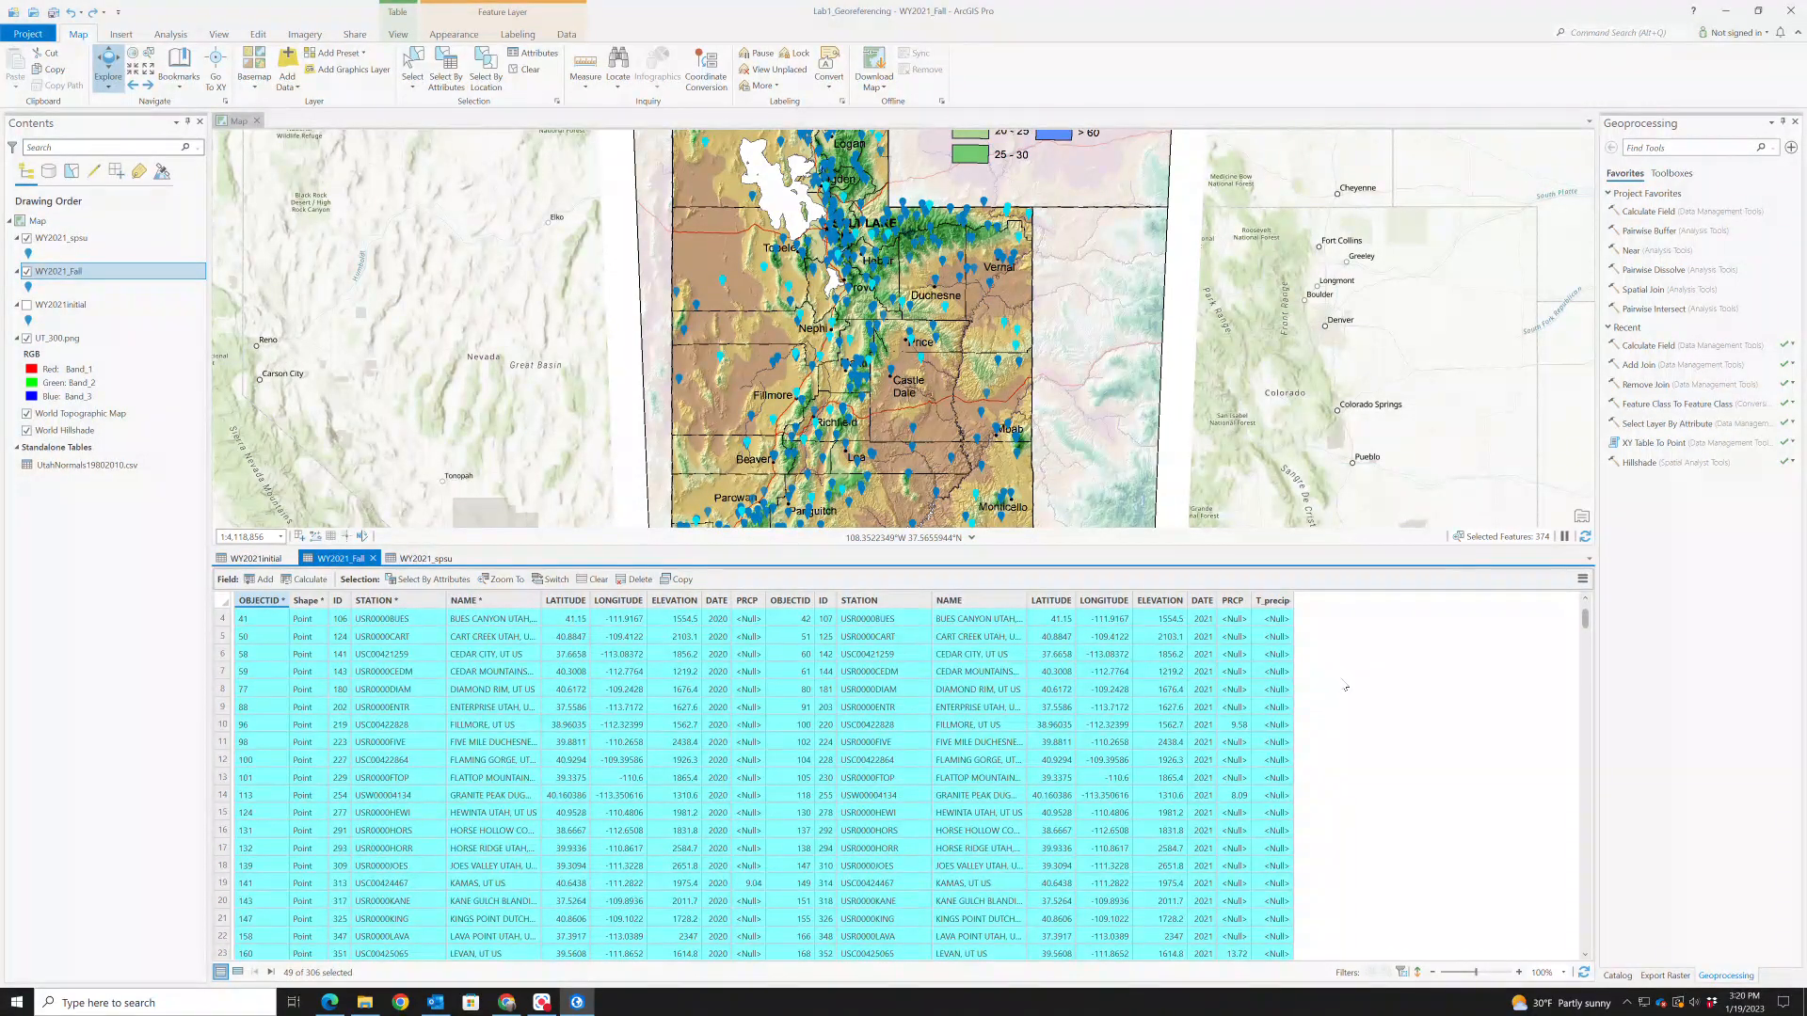
scroll(1346, 687, down, 2)
scroll(1346, 687, down, 10)
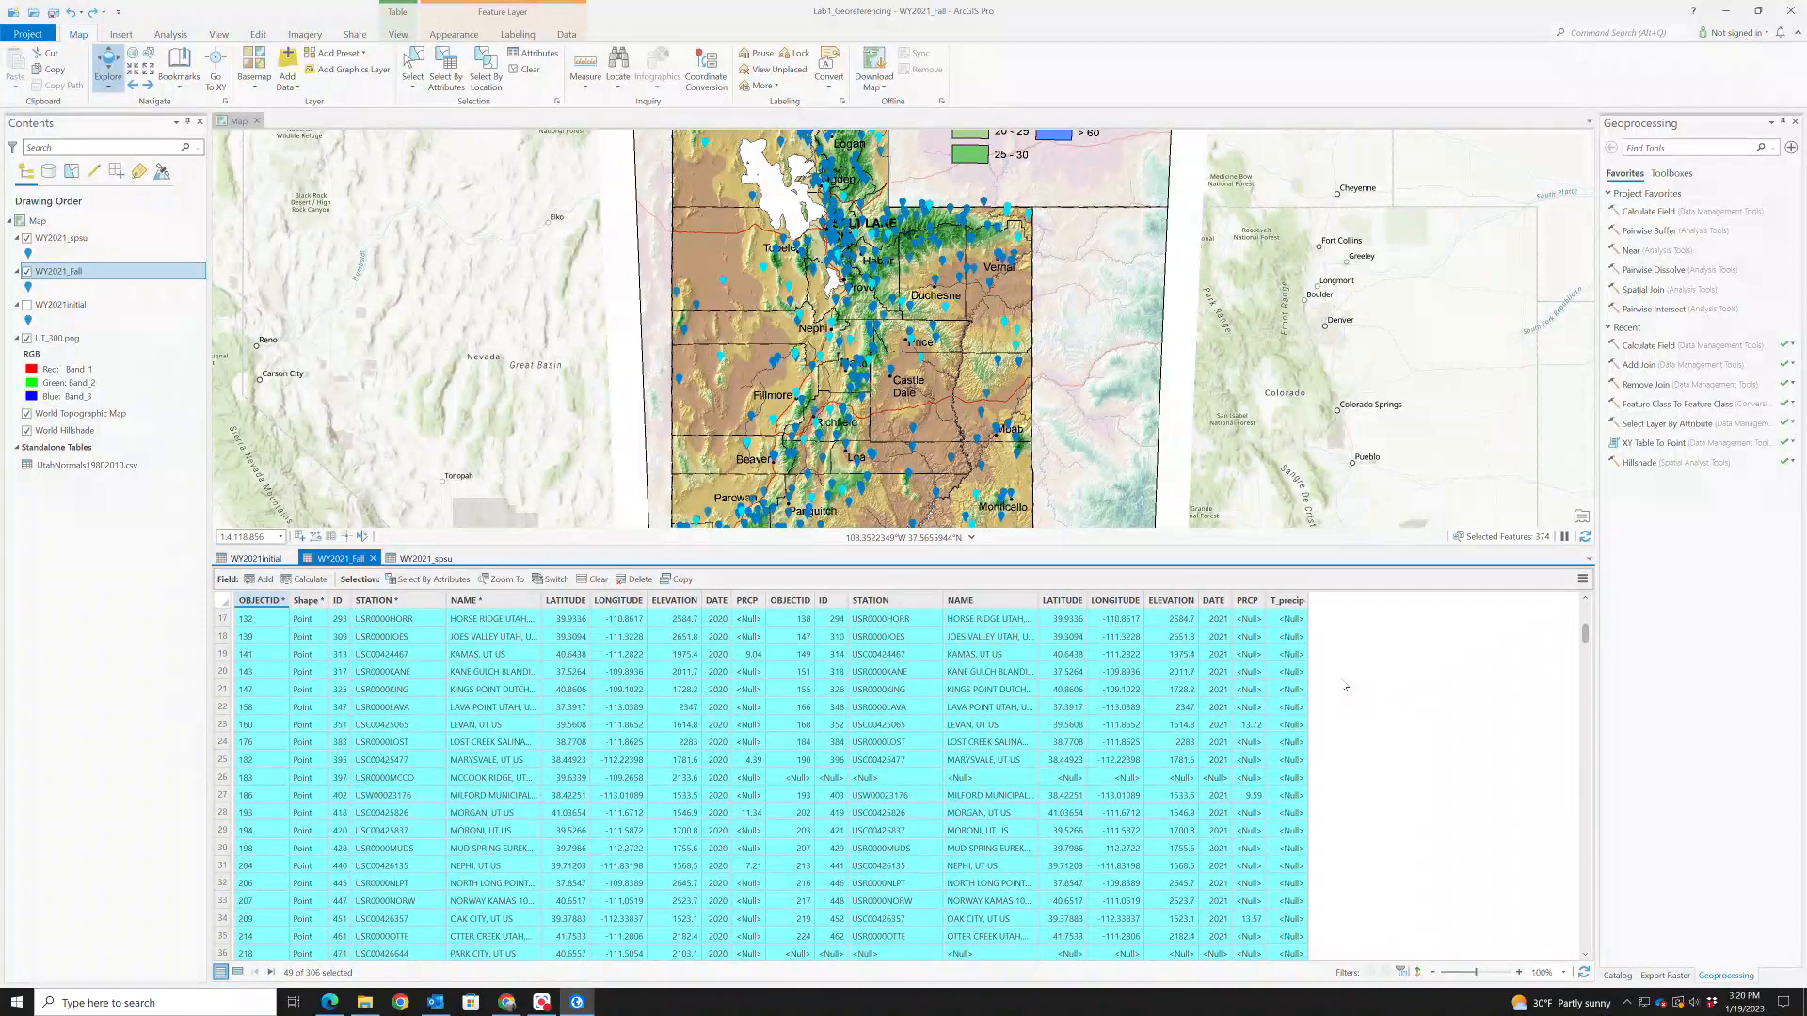
scroll(1343, 688, down, 1)
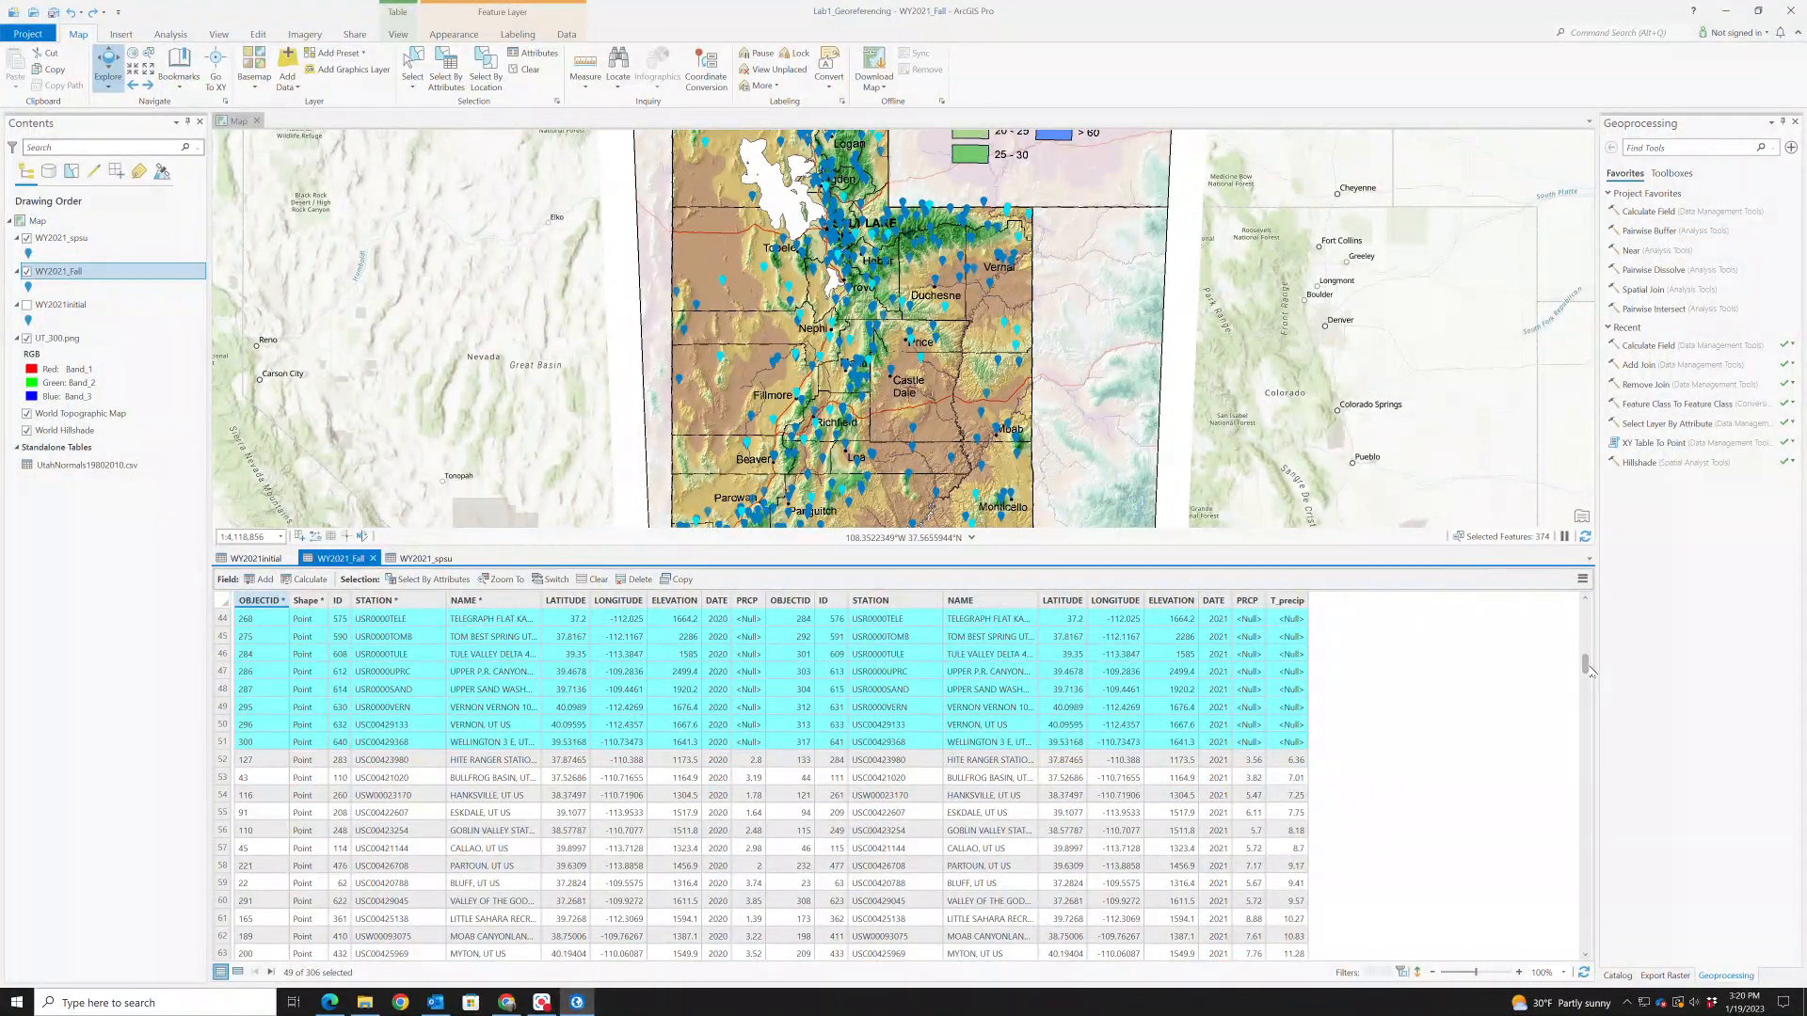
scroll(1585, 659, up, 1)
drag(1584, 662, 1586, 591)
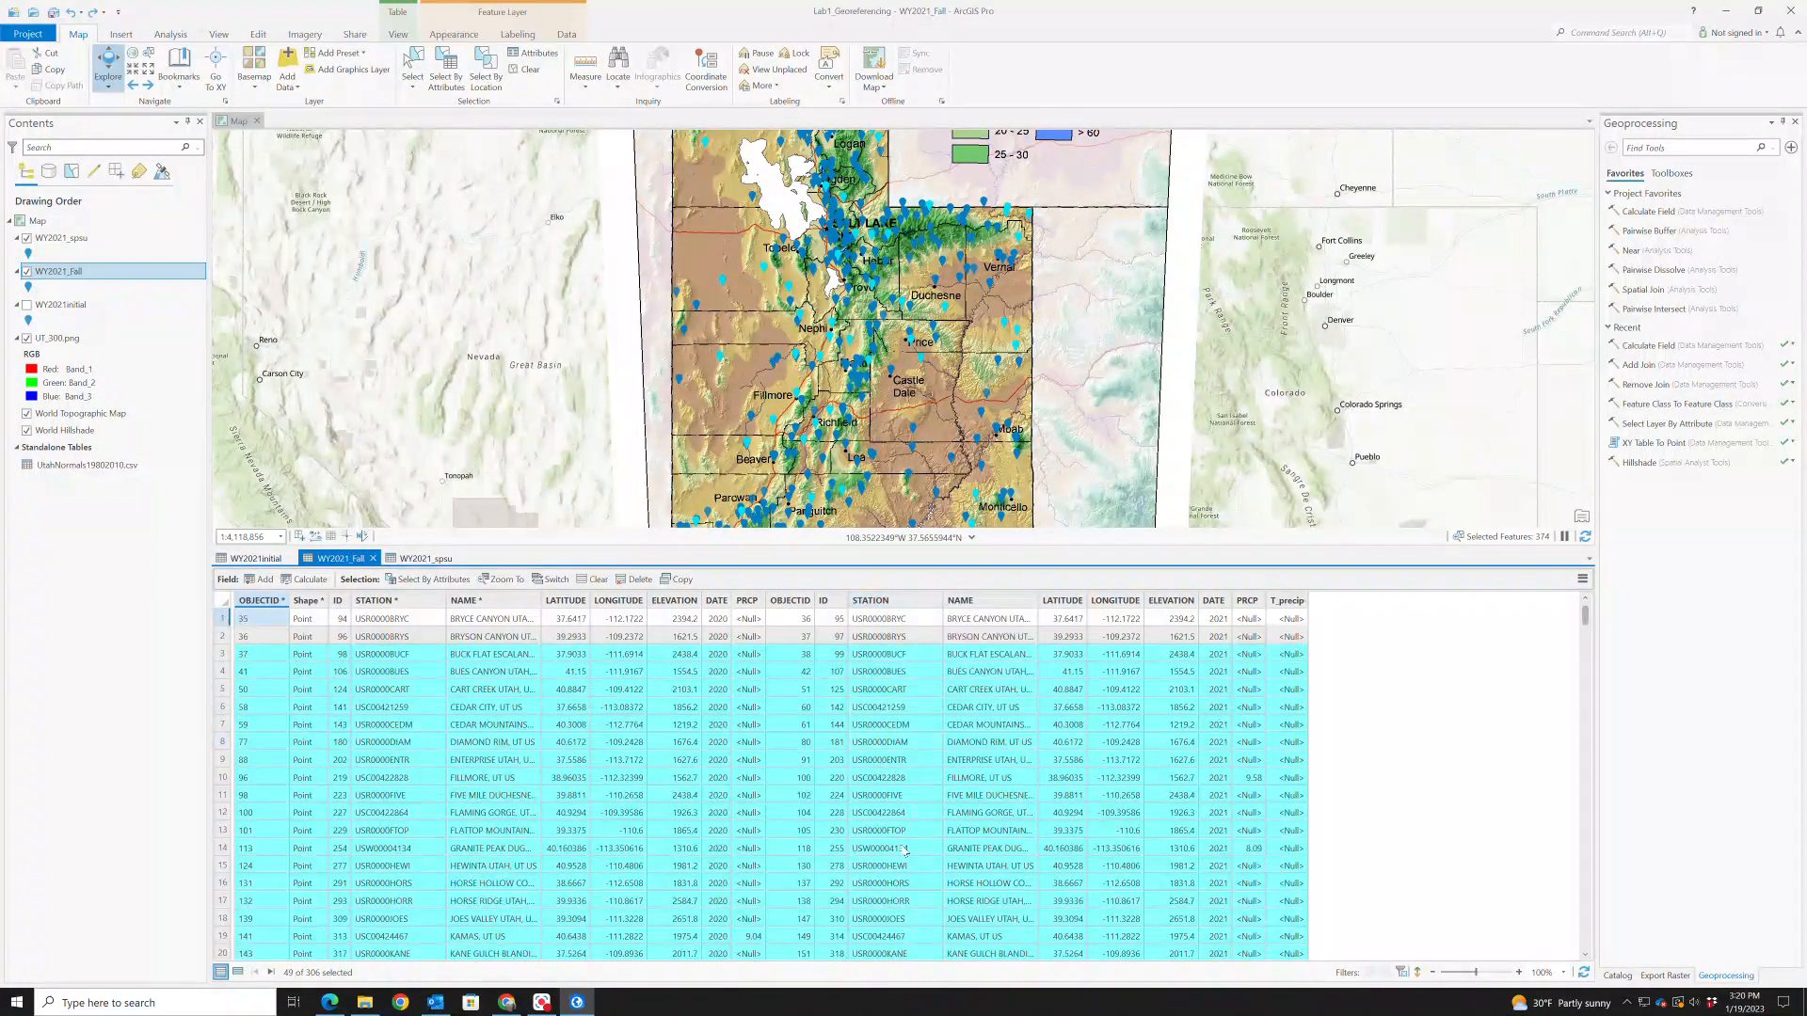
Sort the WY2021_Fall table by T_precip in descending order
right_click(1289, 602)
click(1313, 621)
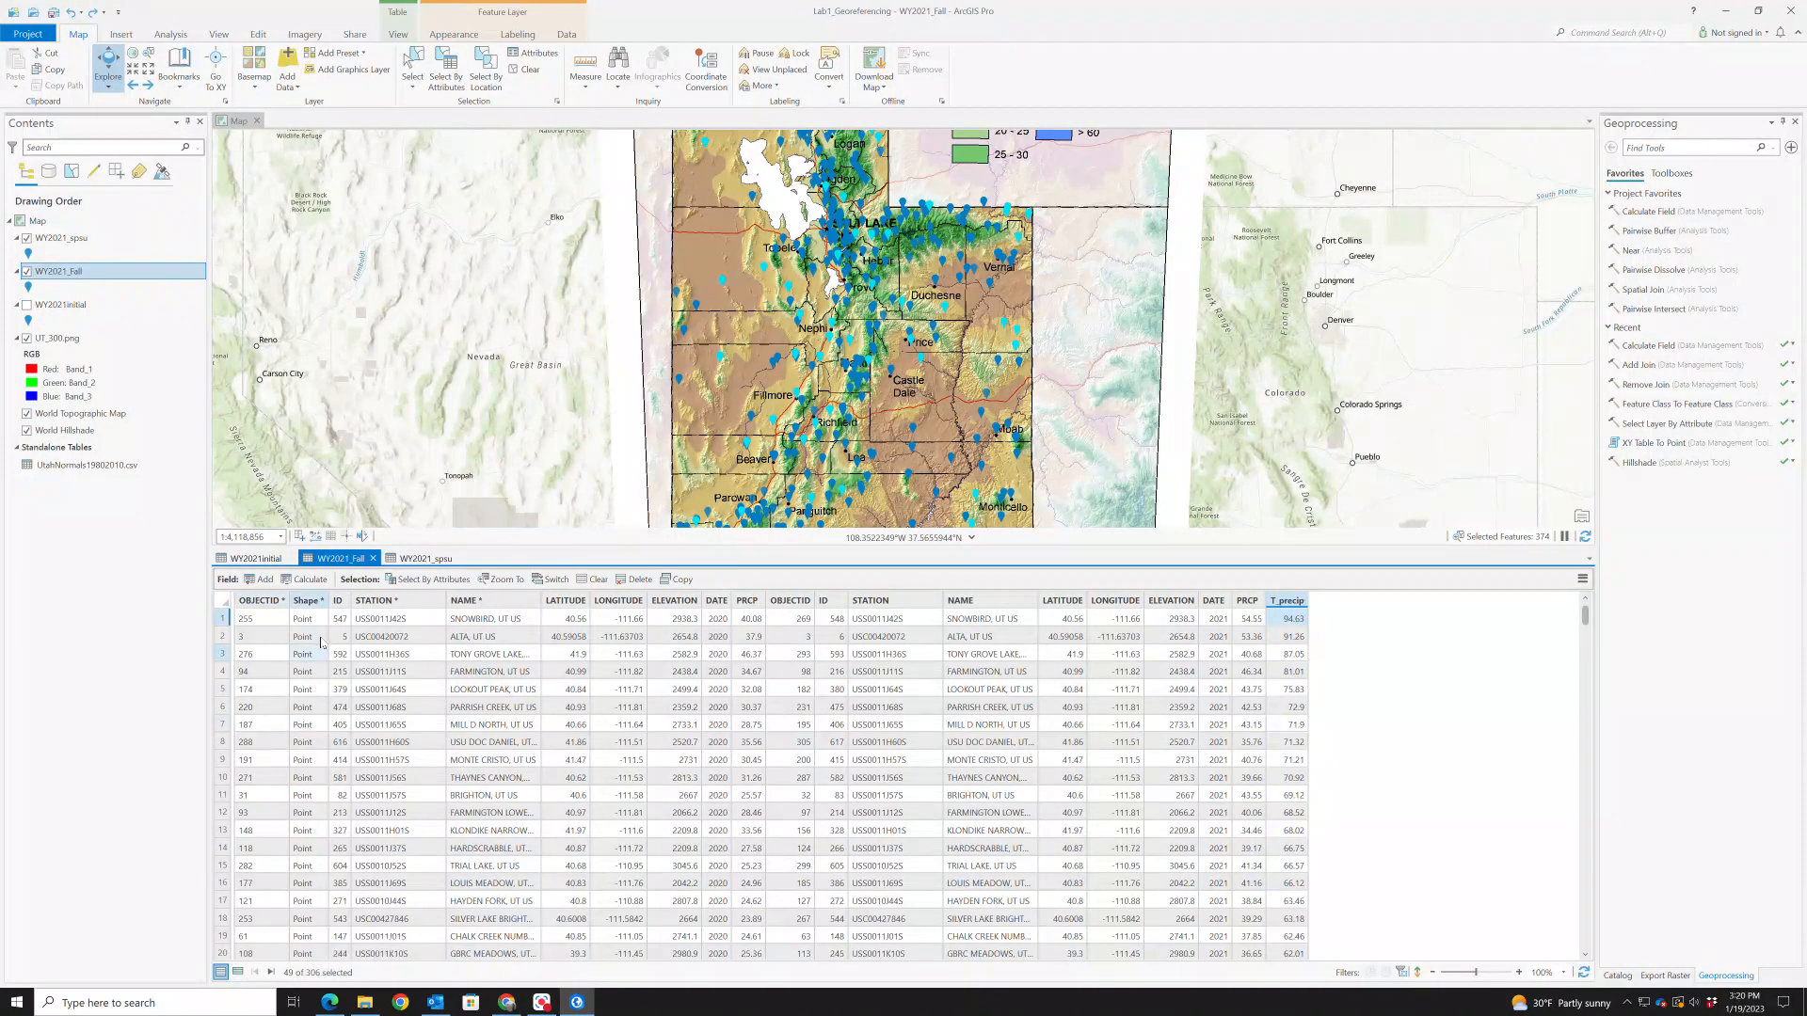
Try to add a Float field named SuSp21_pcp to the WY2021_Fall layer and save the field changes
click(255, 582)
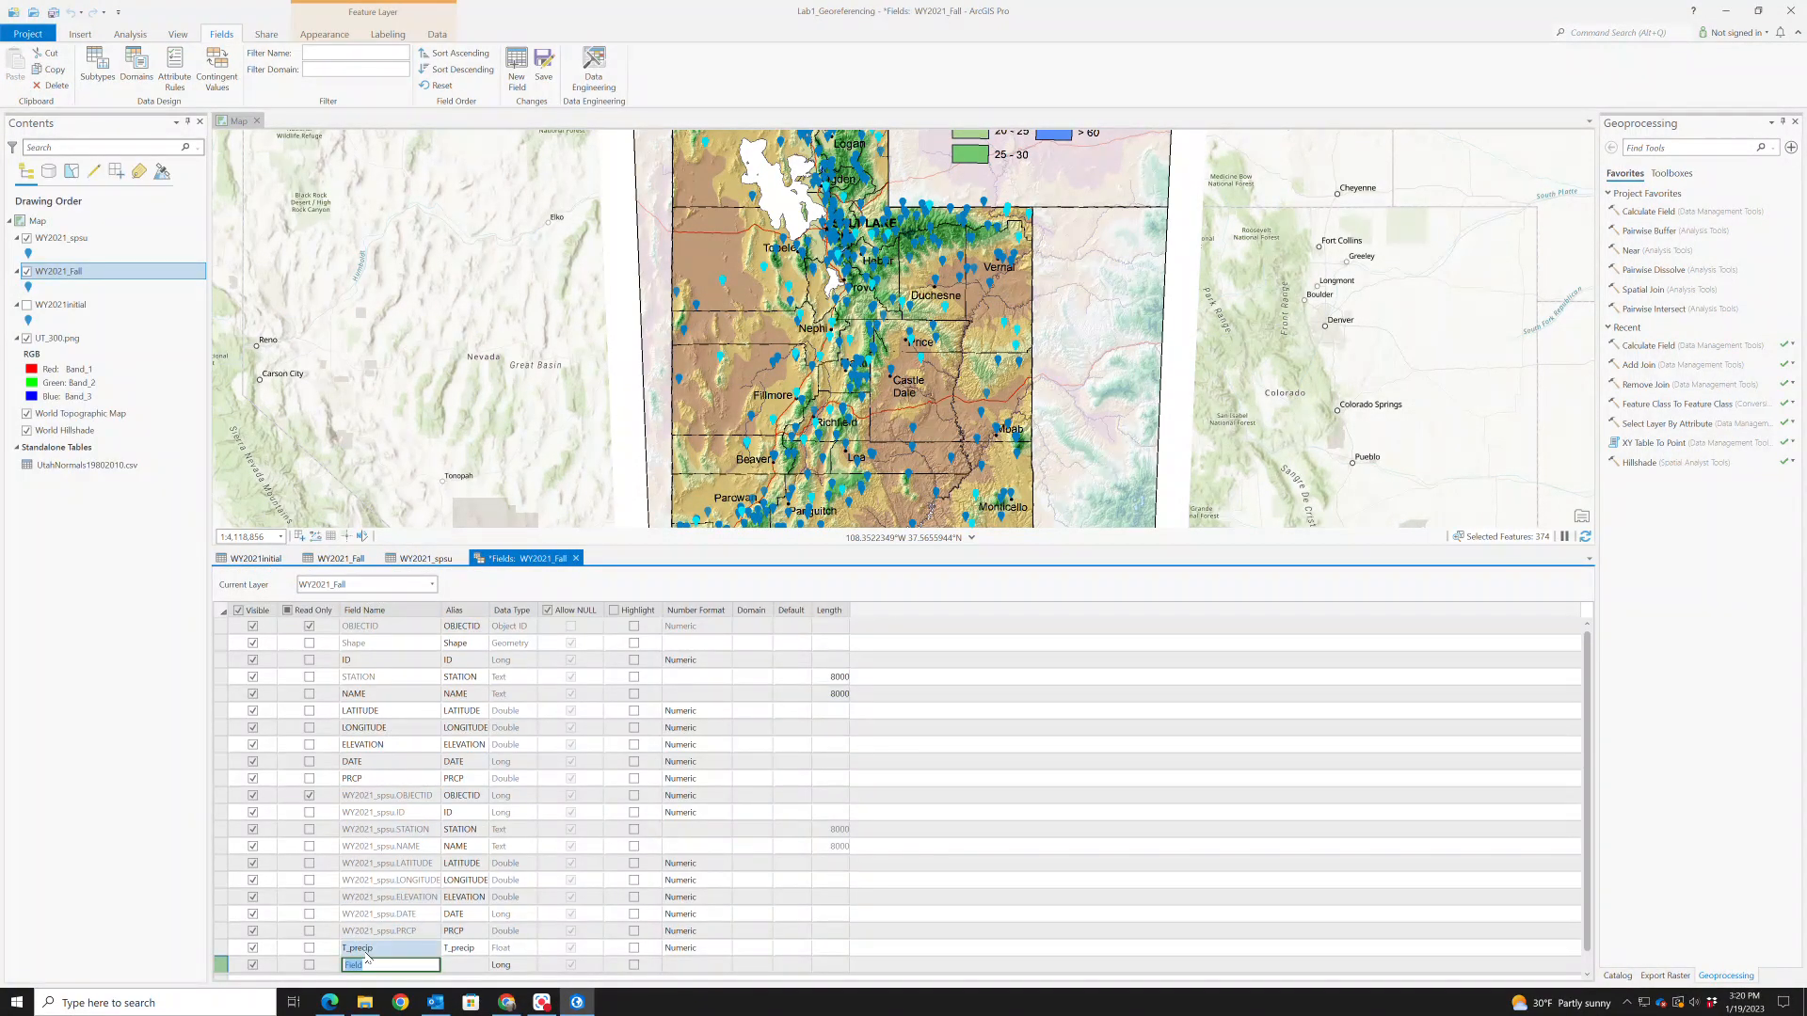
text(Fal)
key(BackSpace)
text(Summ)
click(513, 964)
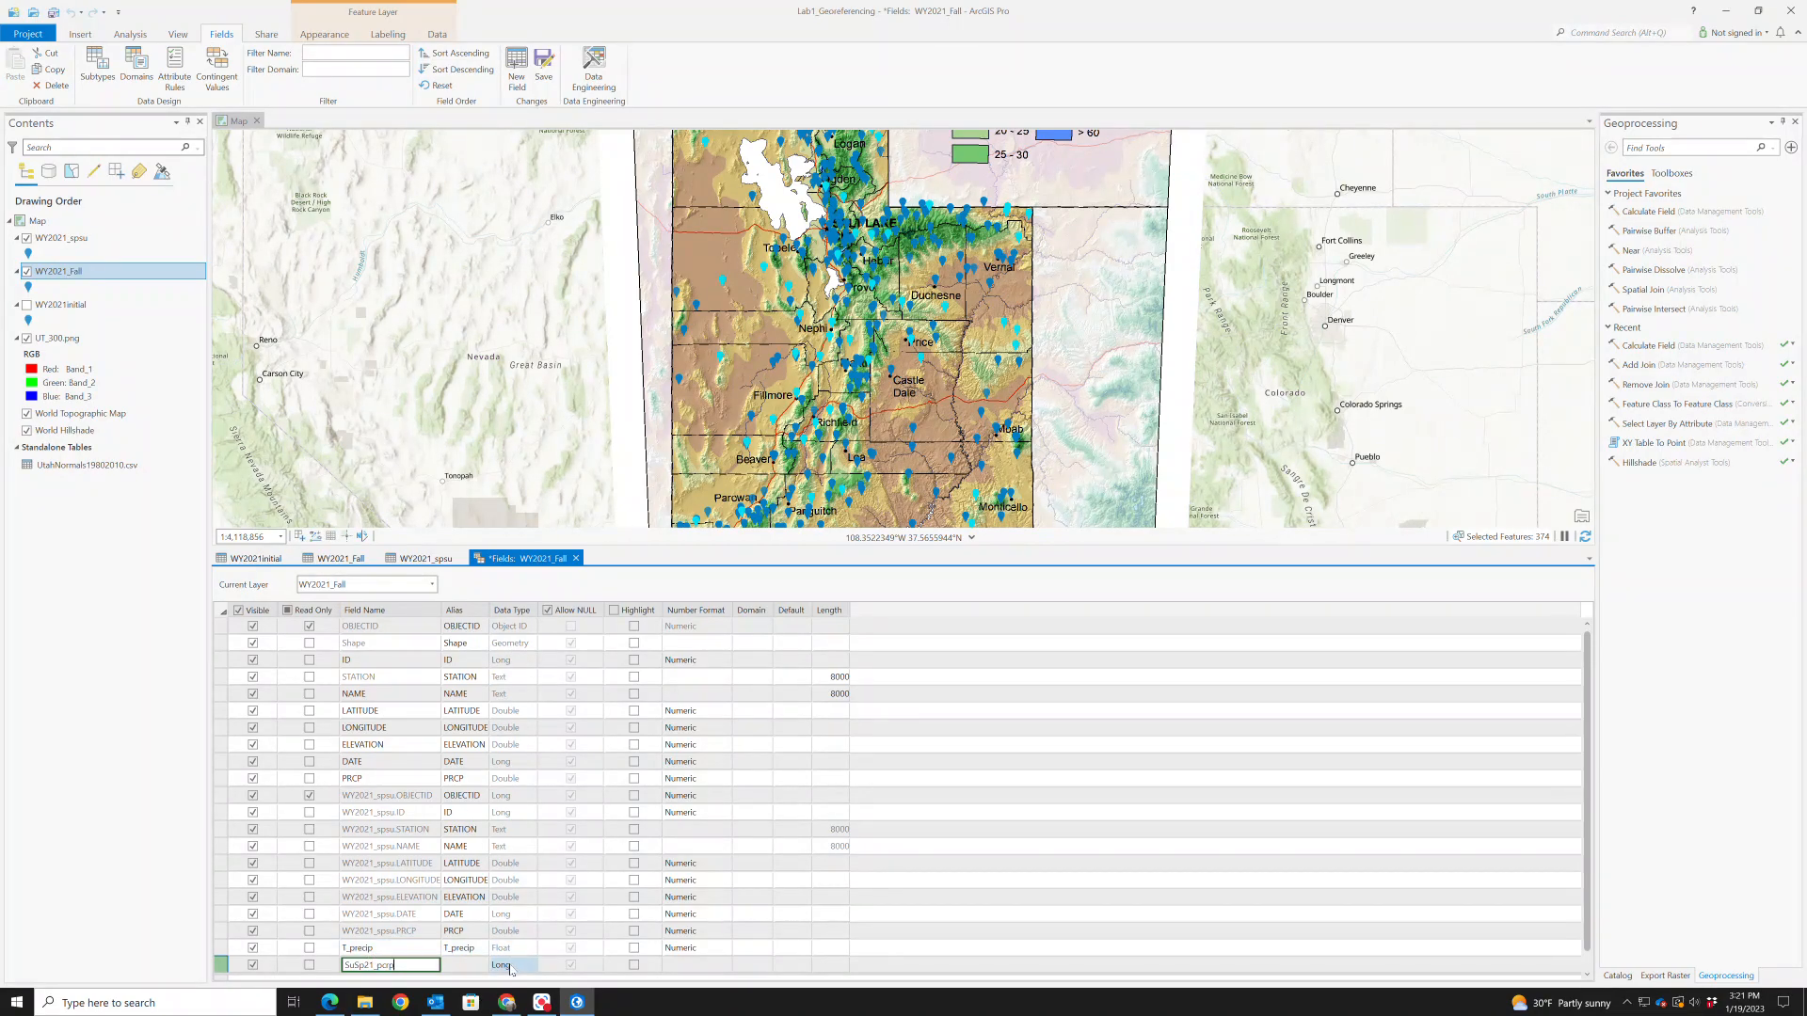
click(530, 965)
click(507, 862)
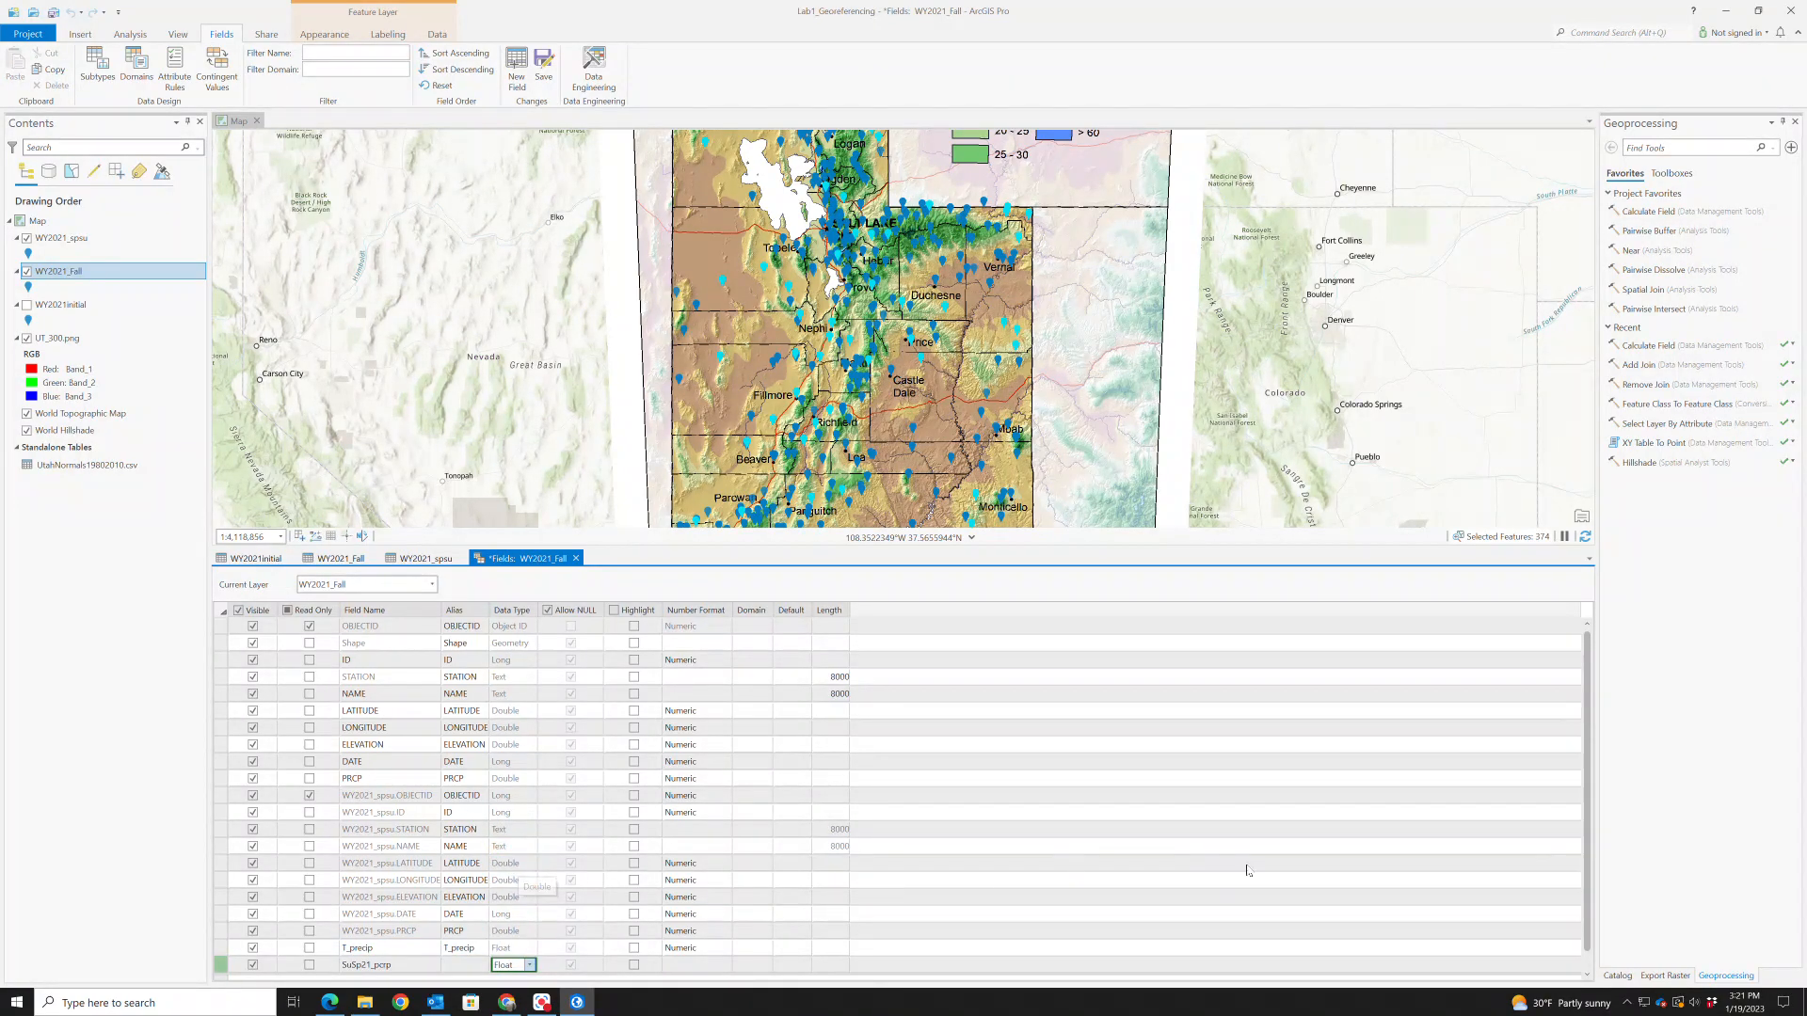
click(545, 75)
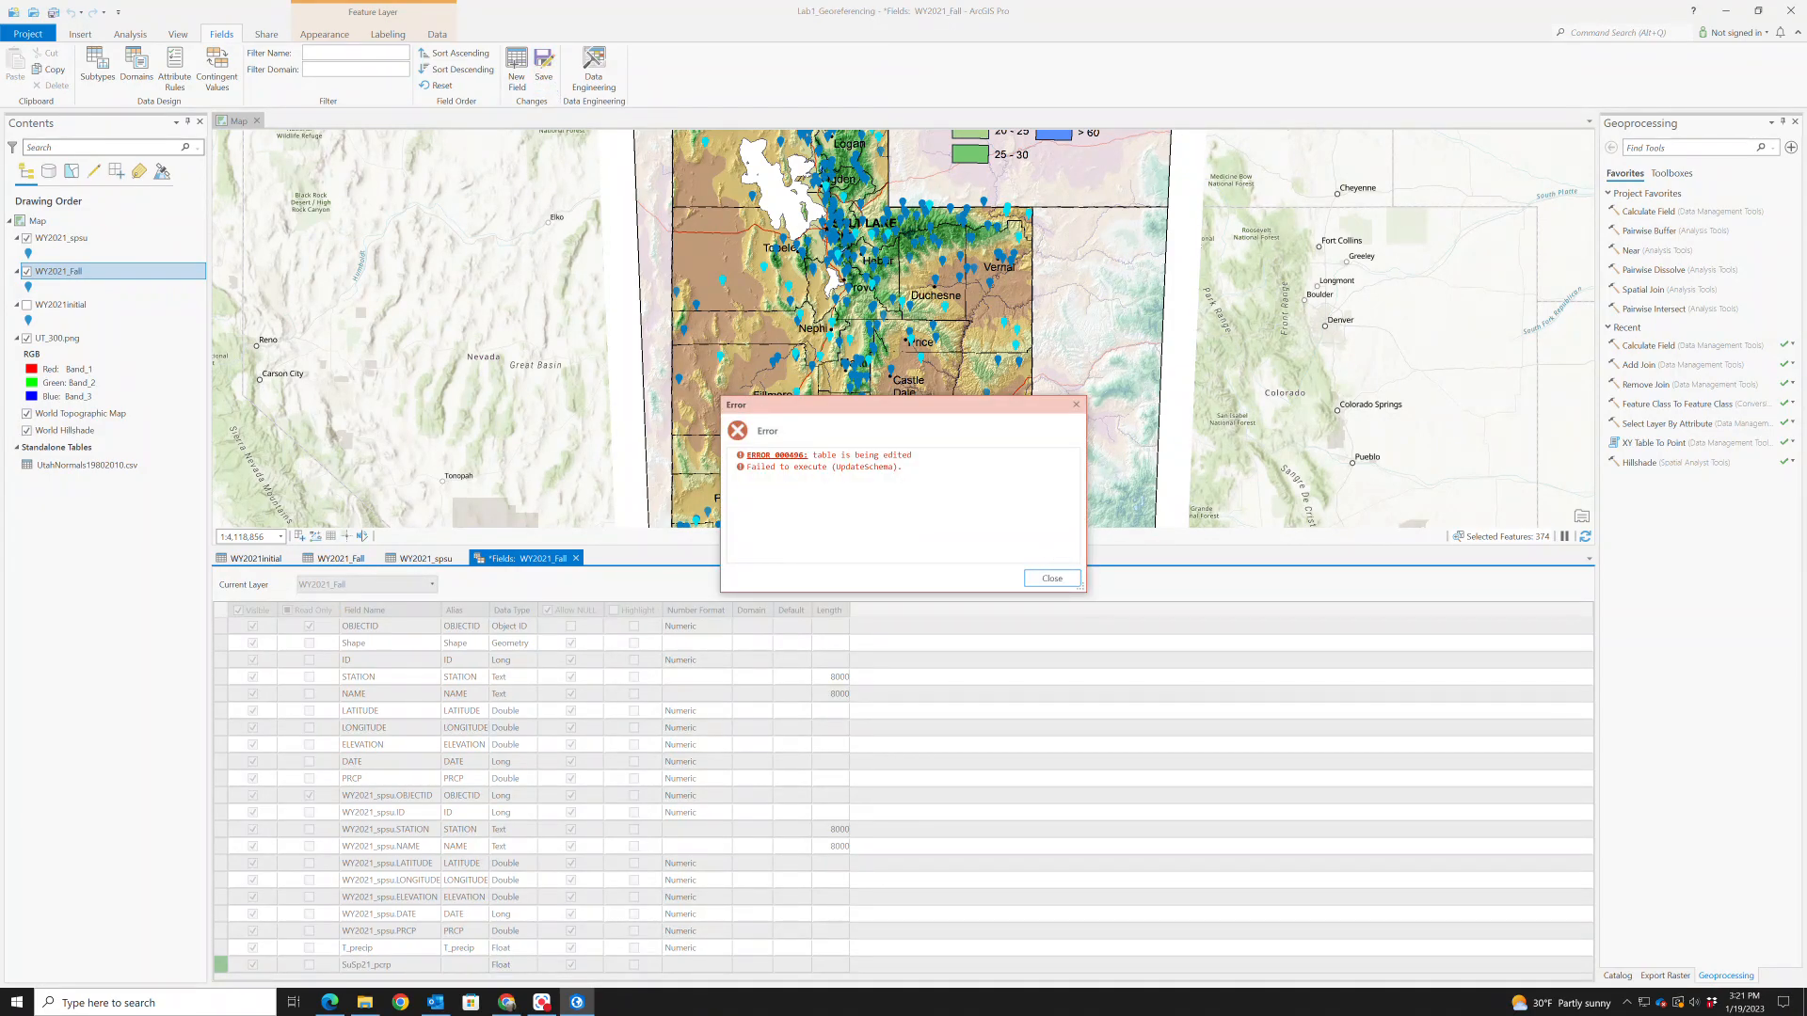
click(1051, 578)
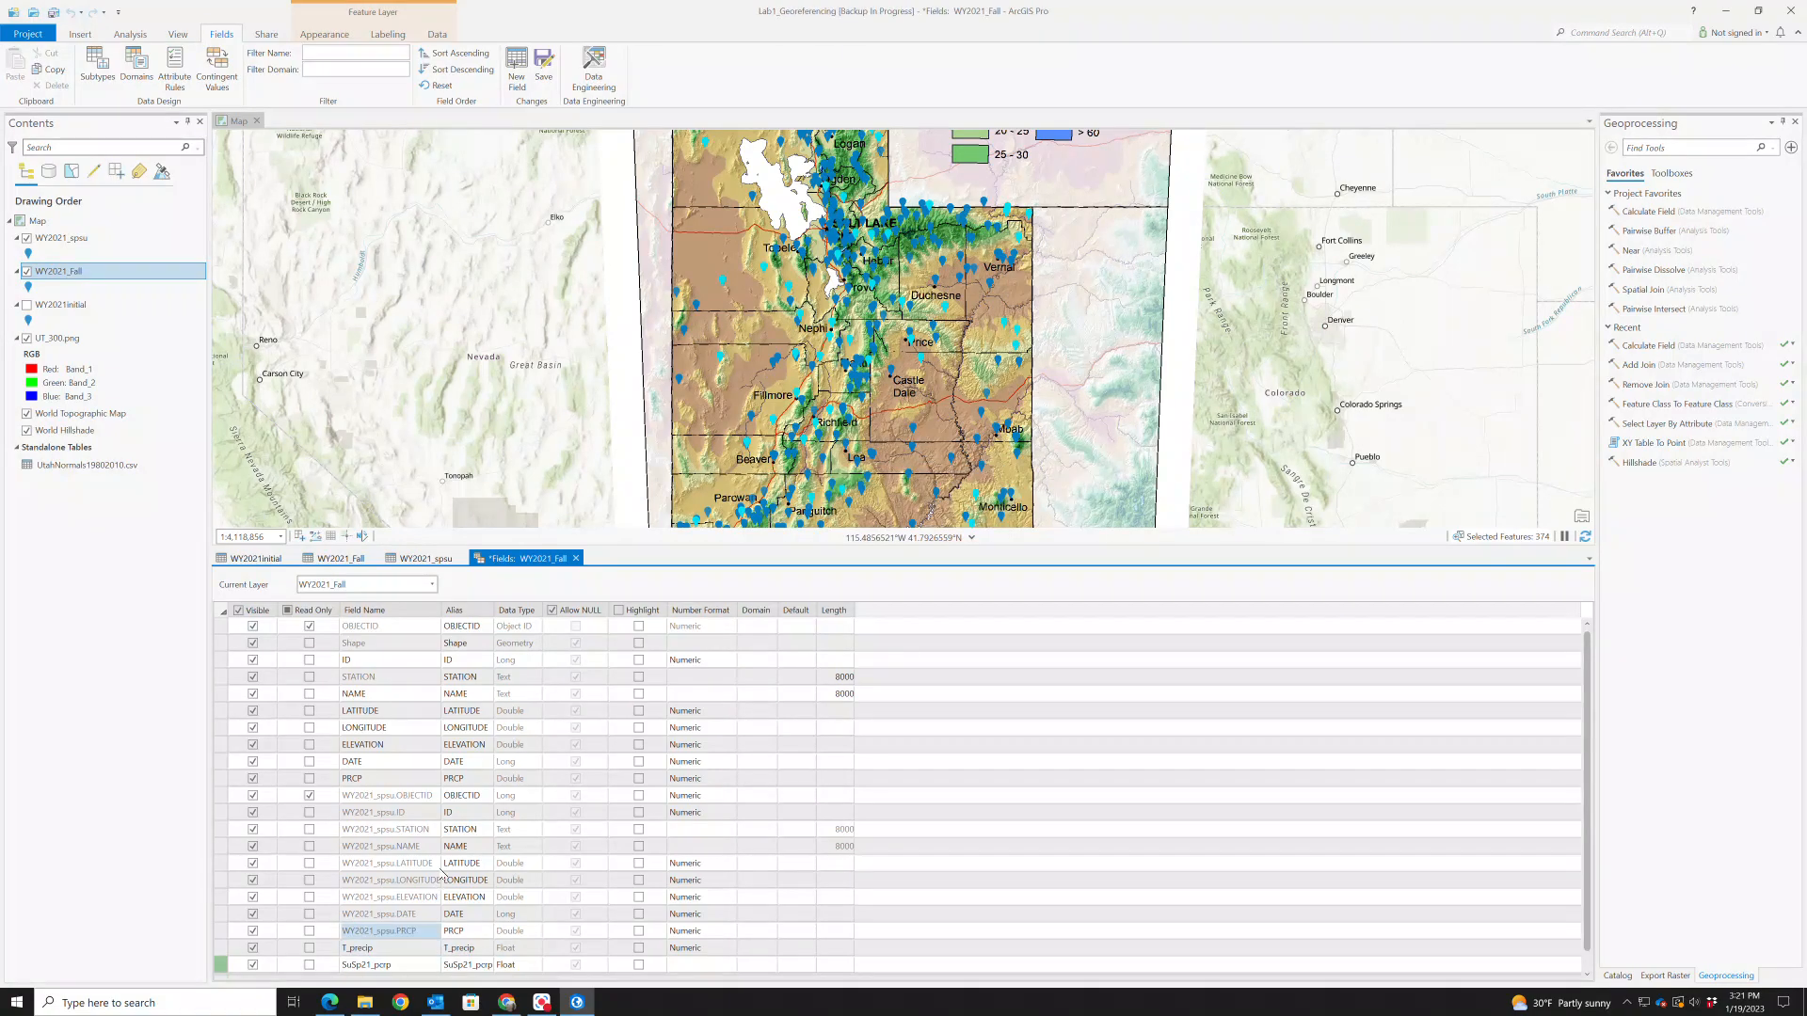
Close the WY2021_Fall fields view, retry saving the changes, and discard the unsaved field
click(576, 559)
click(891, 534)
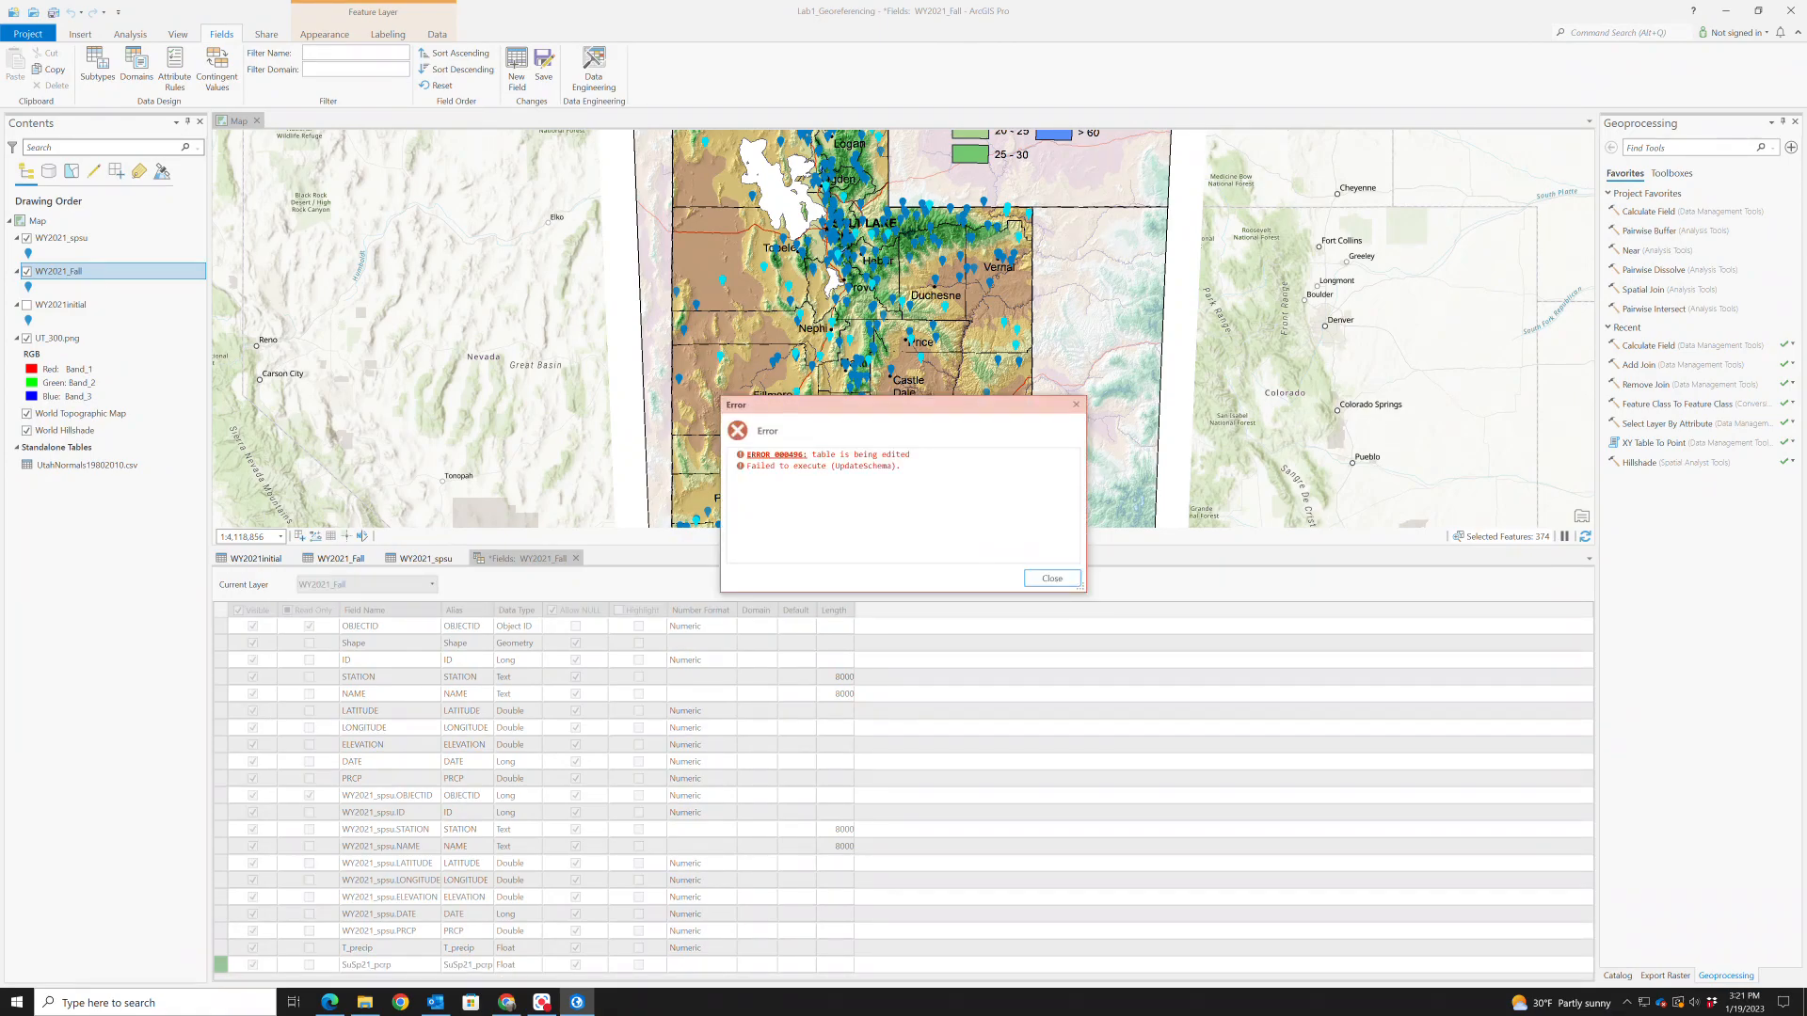
click(1052, 579)
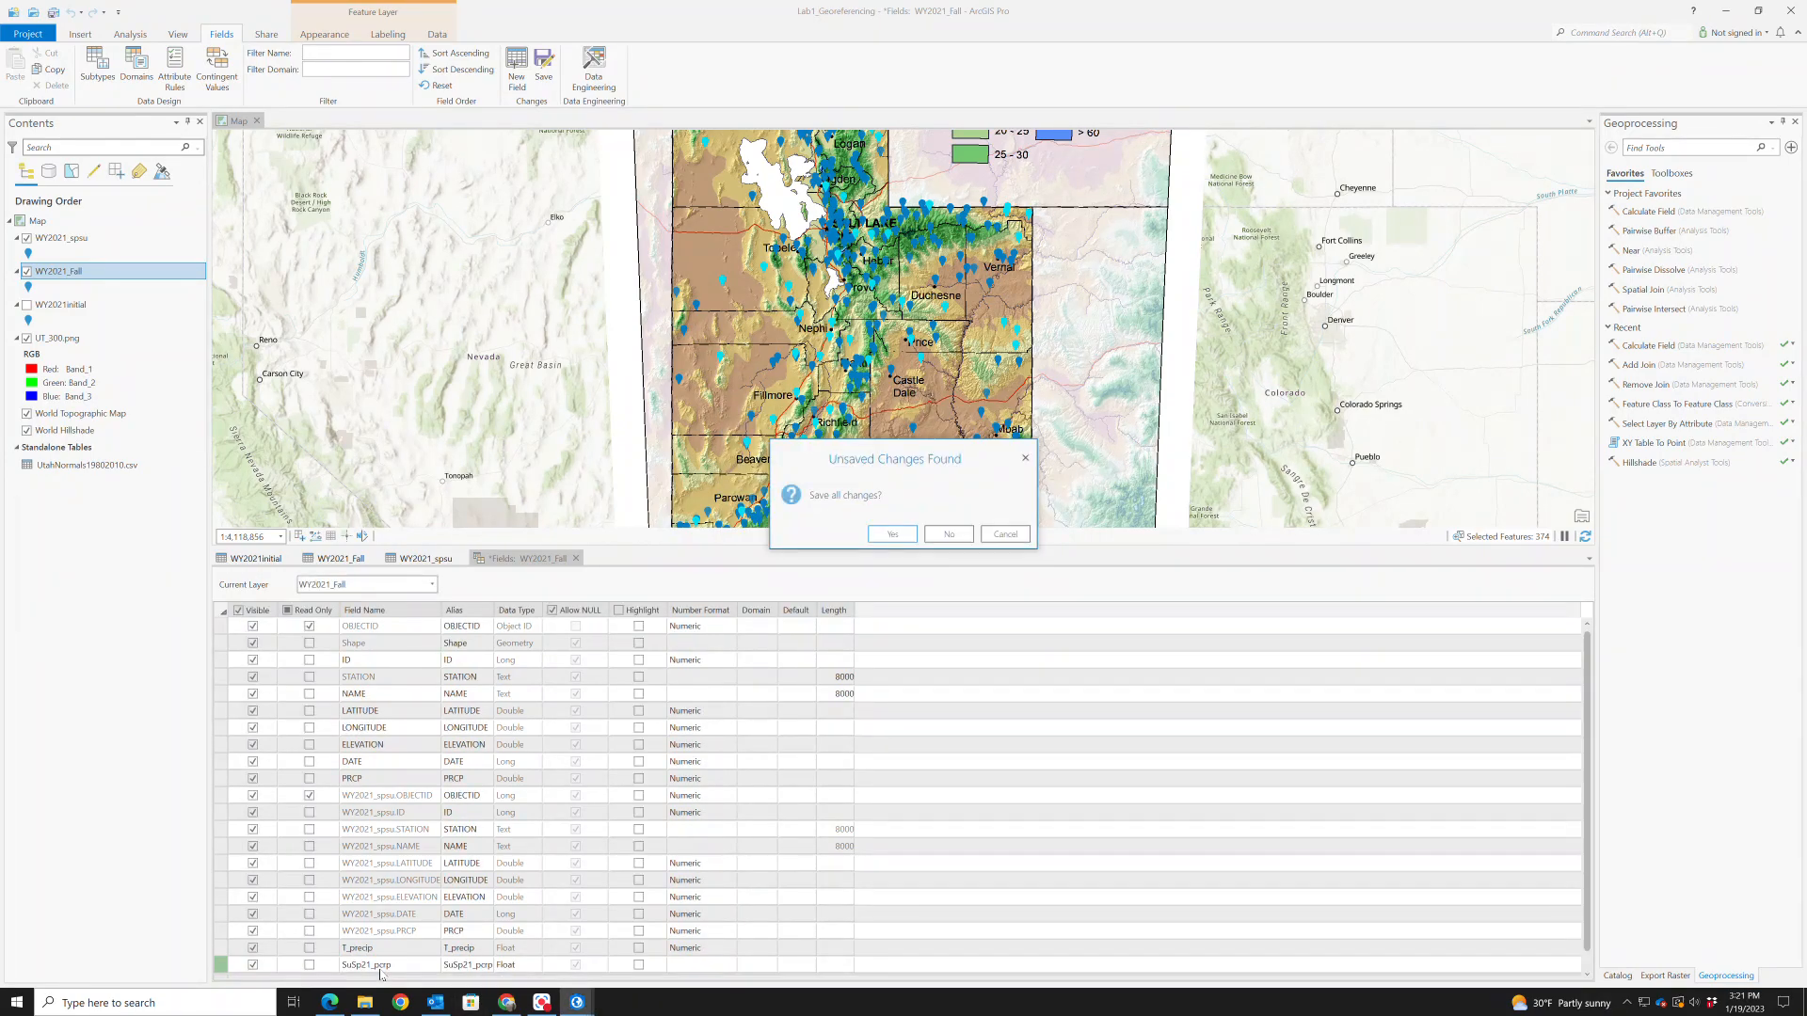
click(947, 535)
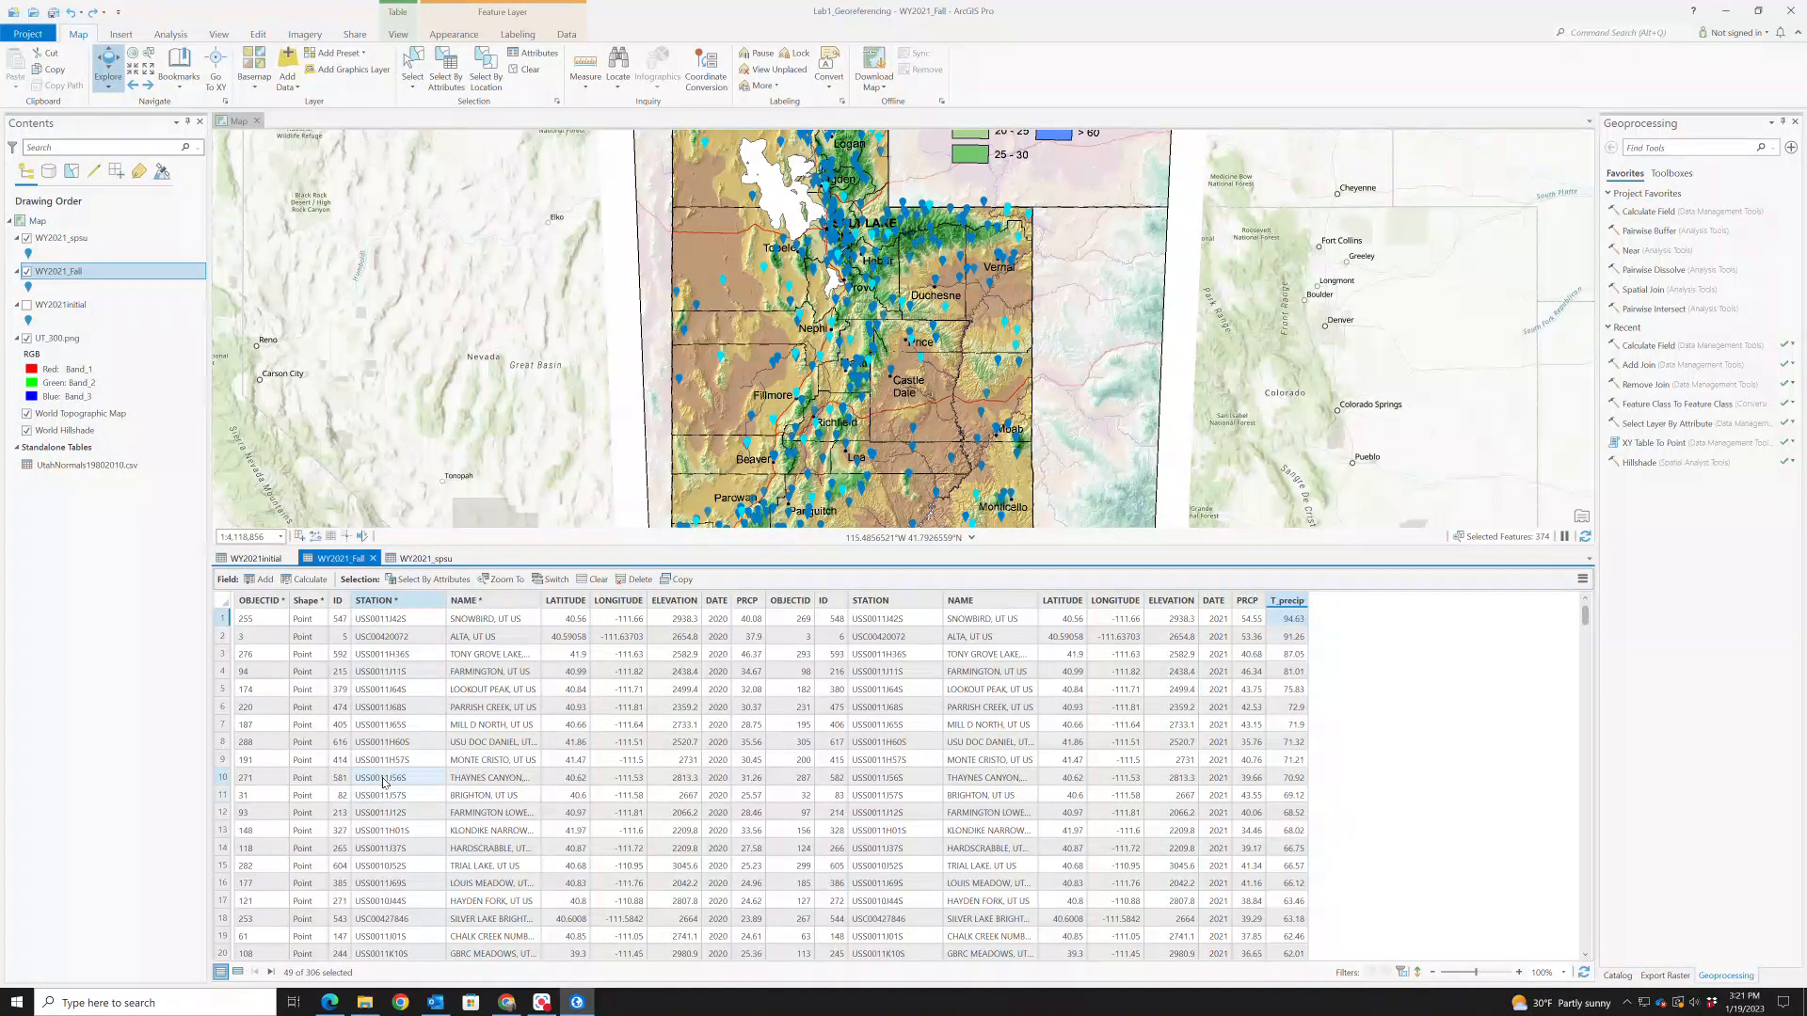
Check the WY2021_spsu table, and try to add and save a Float field named SuSp_P in WY2021_Fall
click(426, 558)
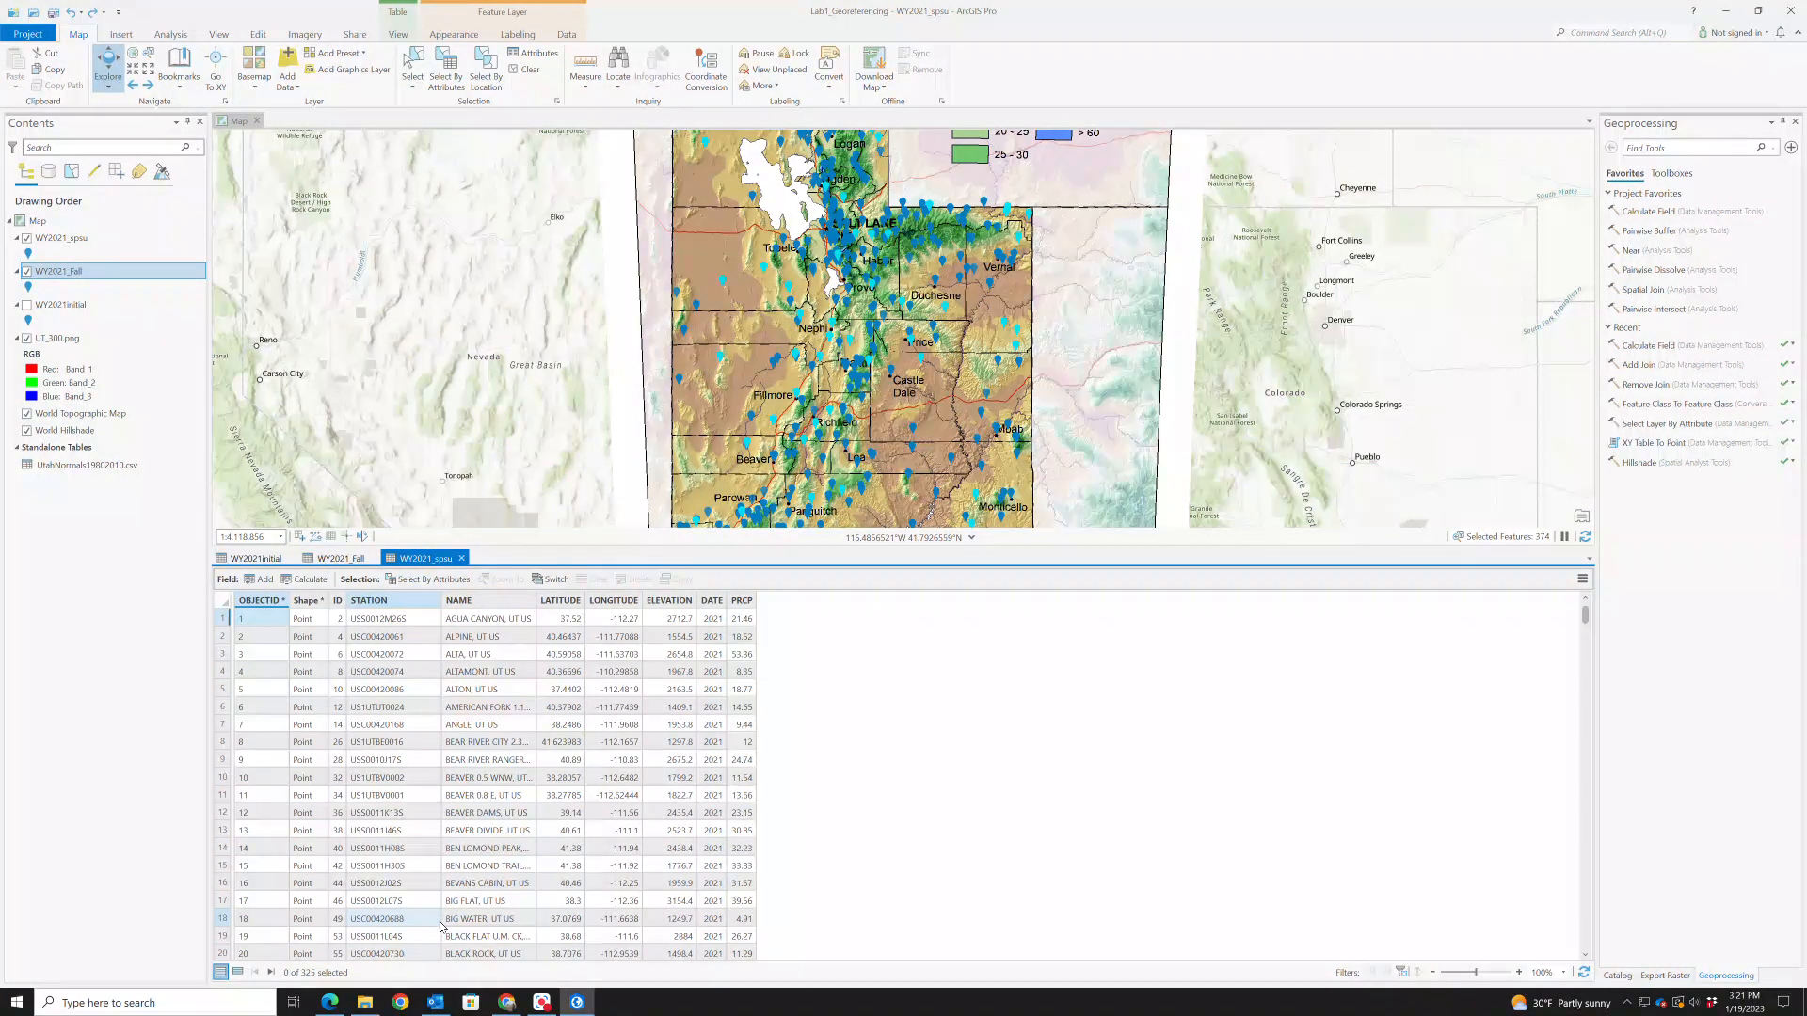
click(363, 560)
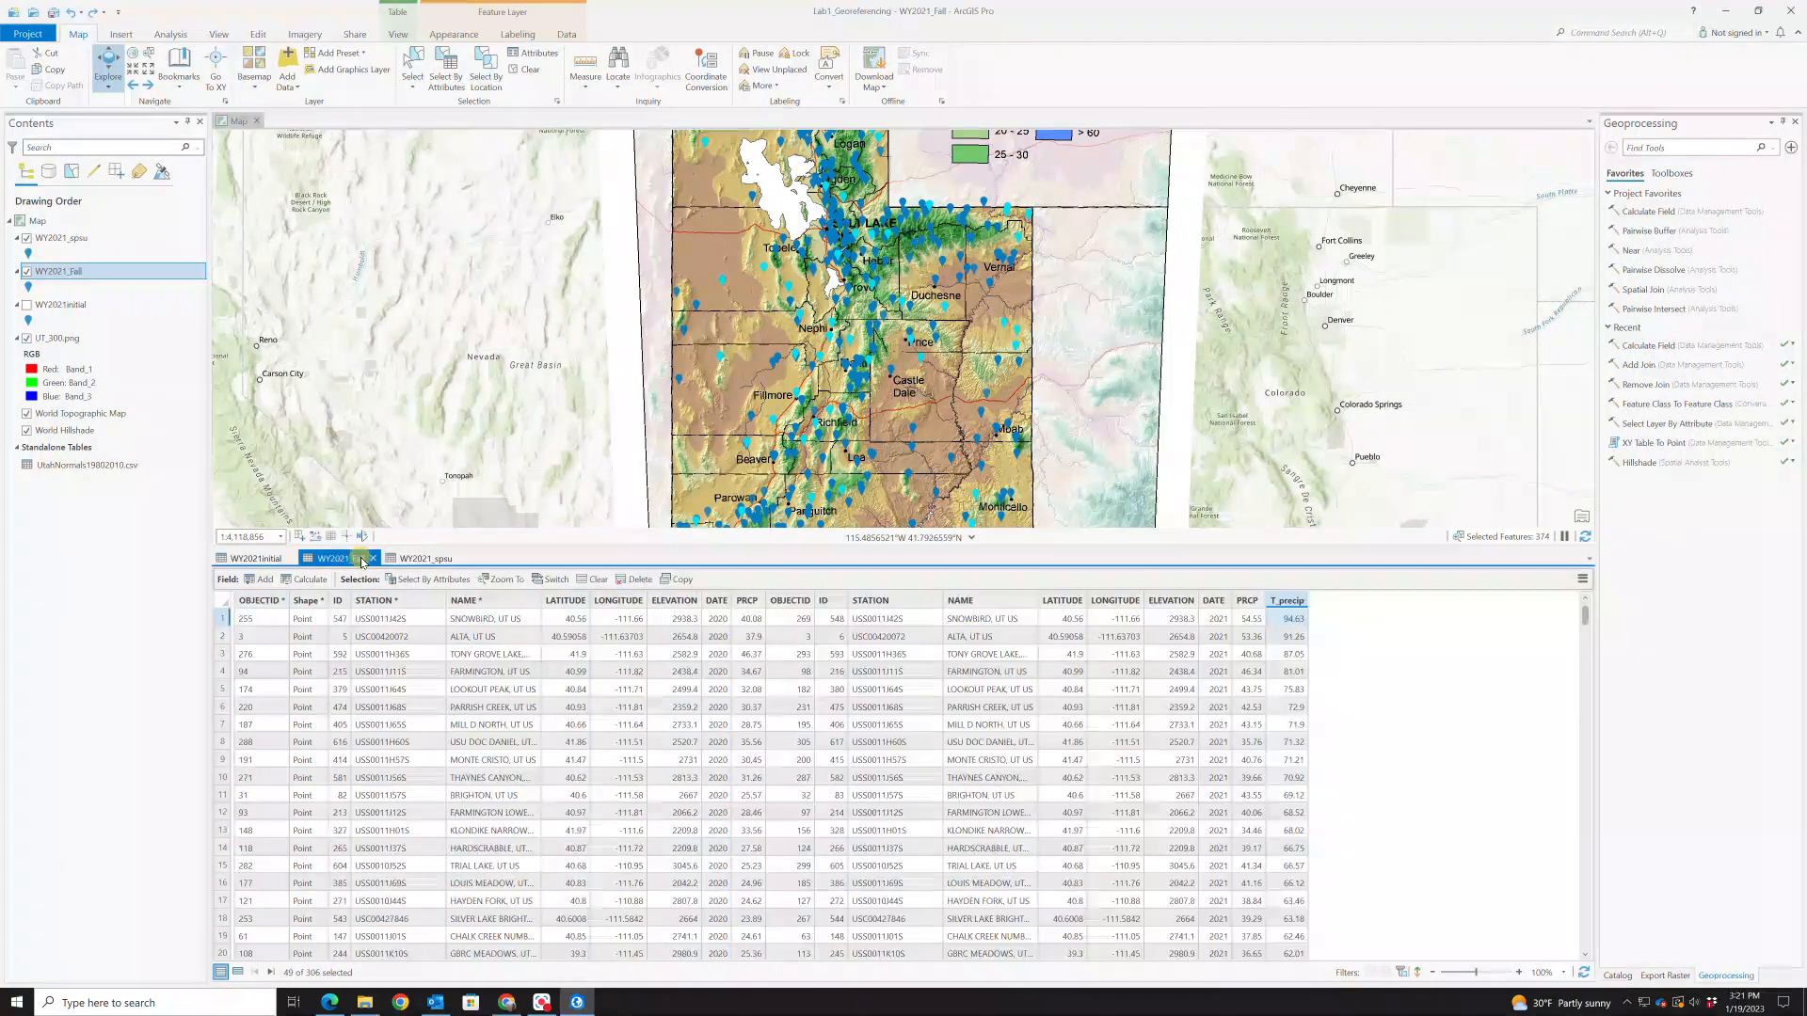
click(641, 813)
click(262, 581)
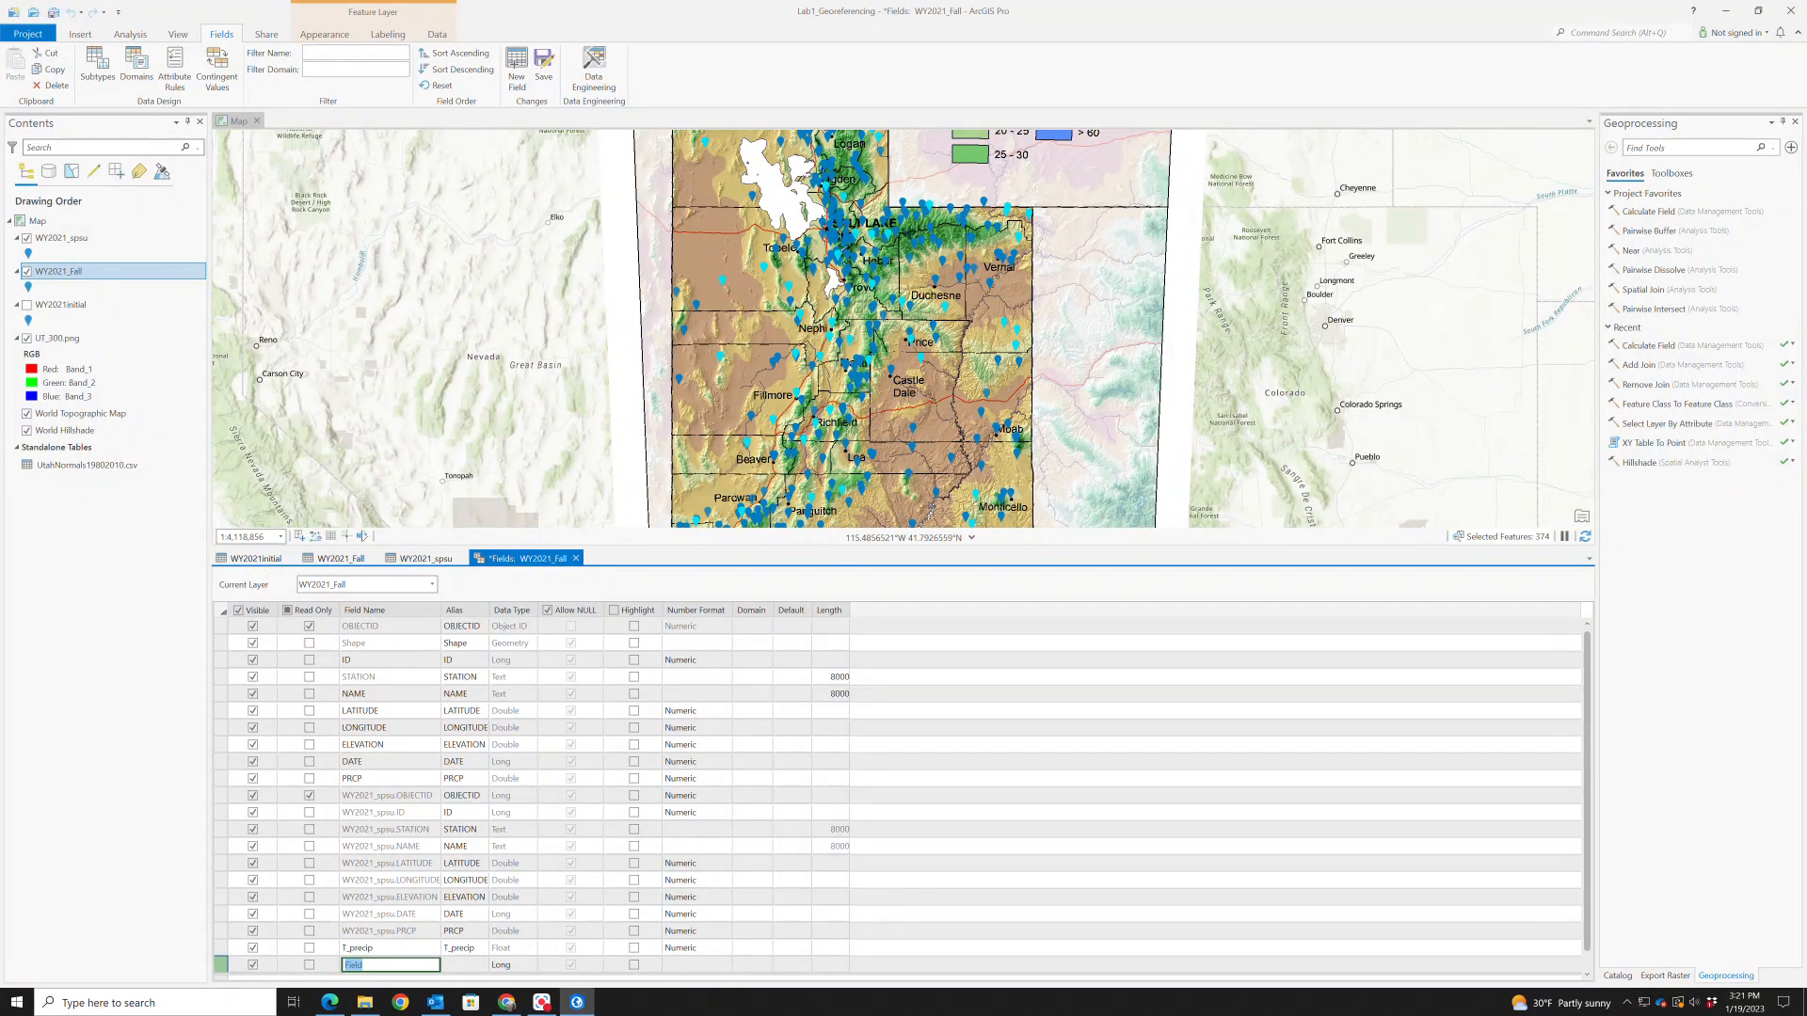
text(SuSp_P)
click(499, 972)
click(524, 863)
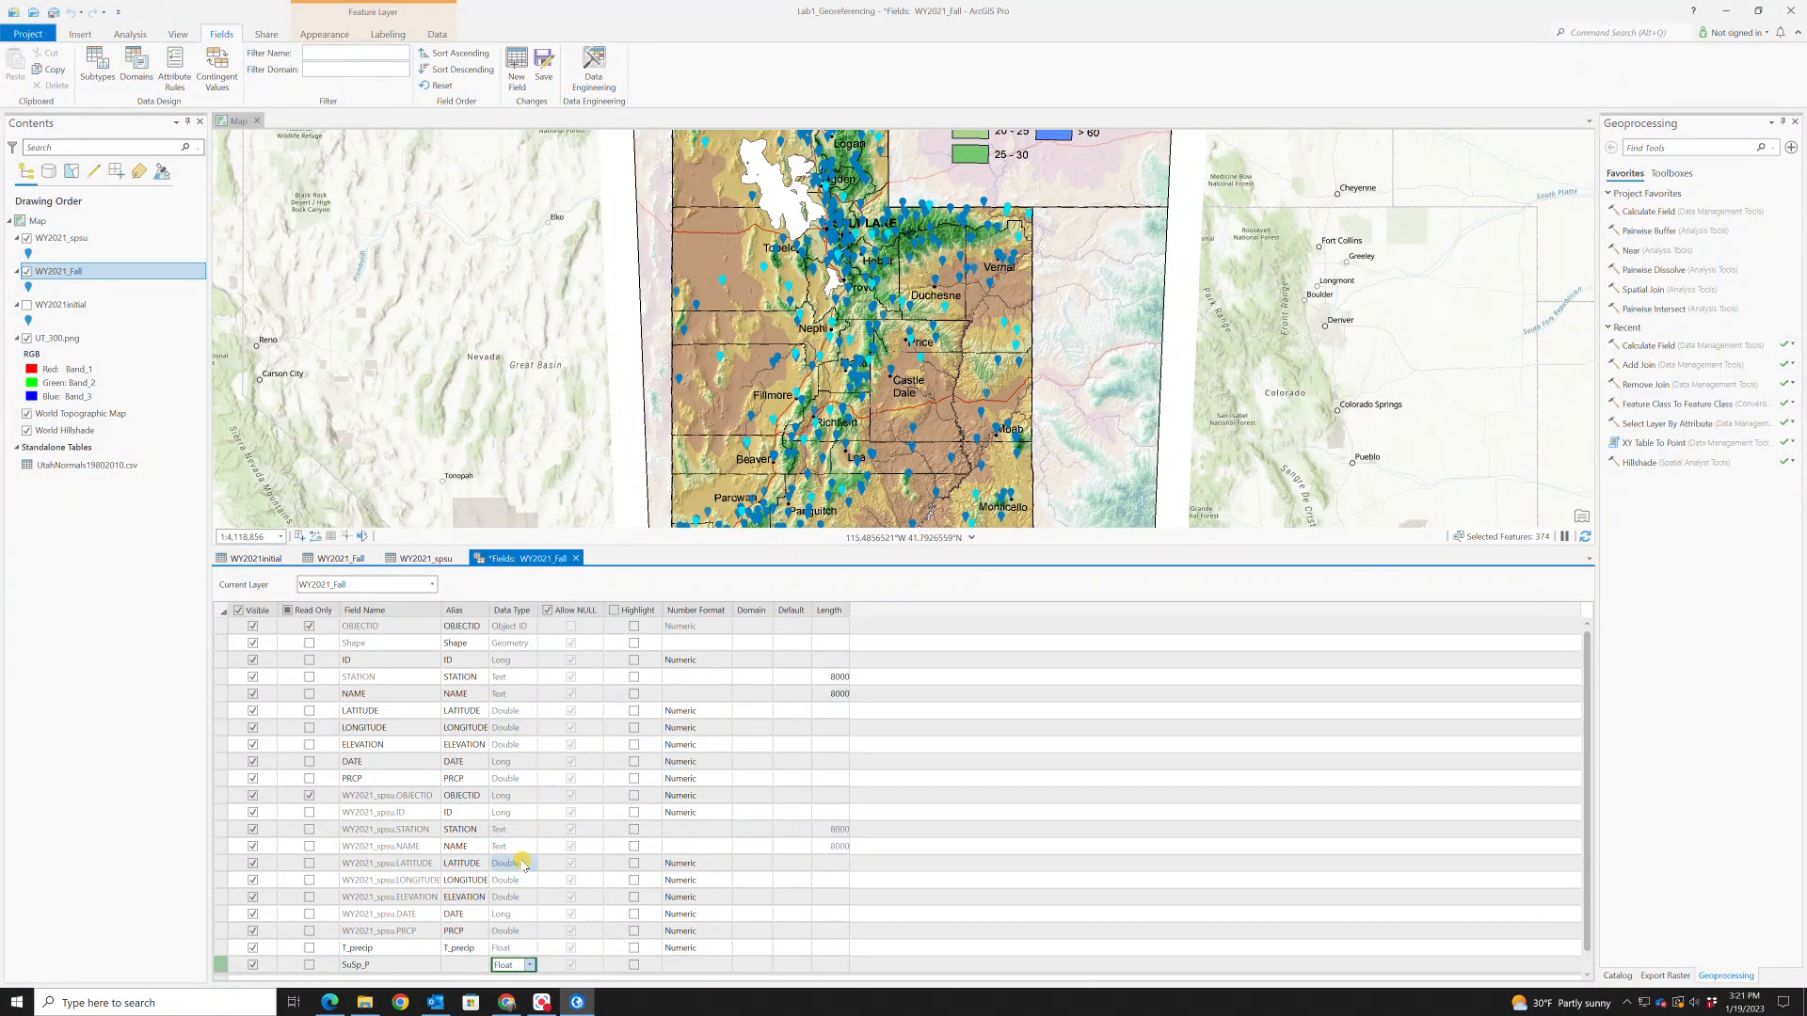
click(546, 64)
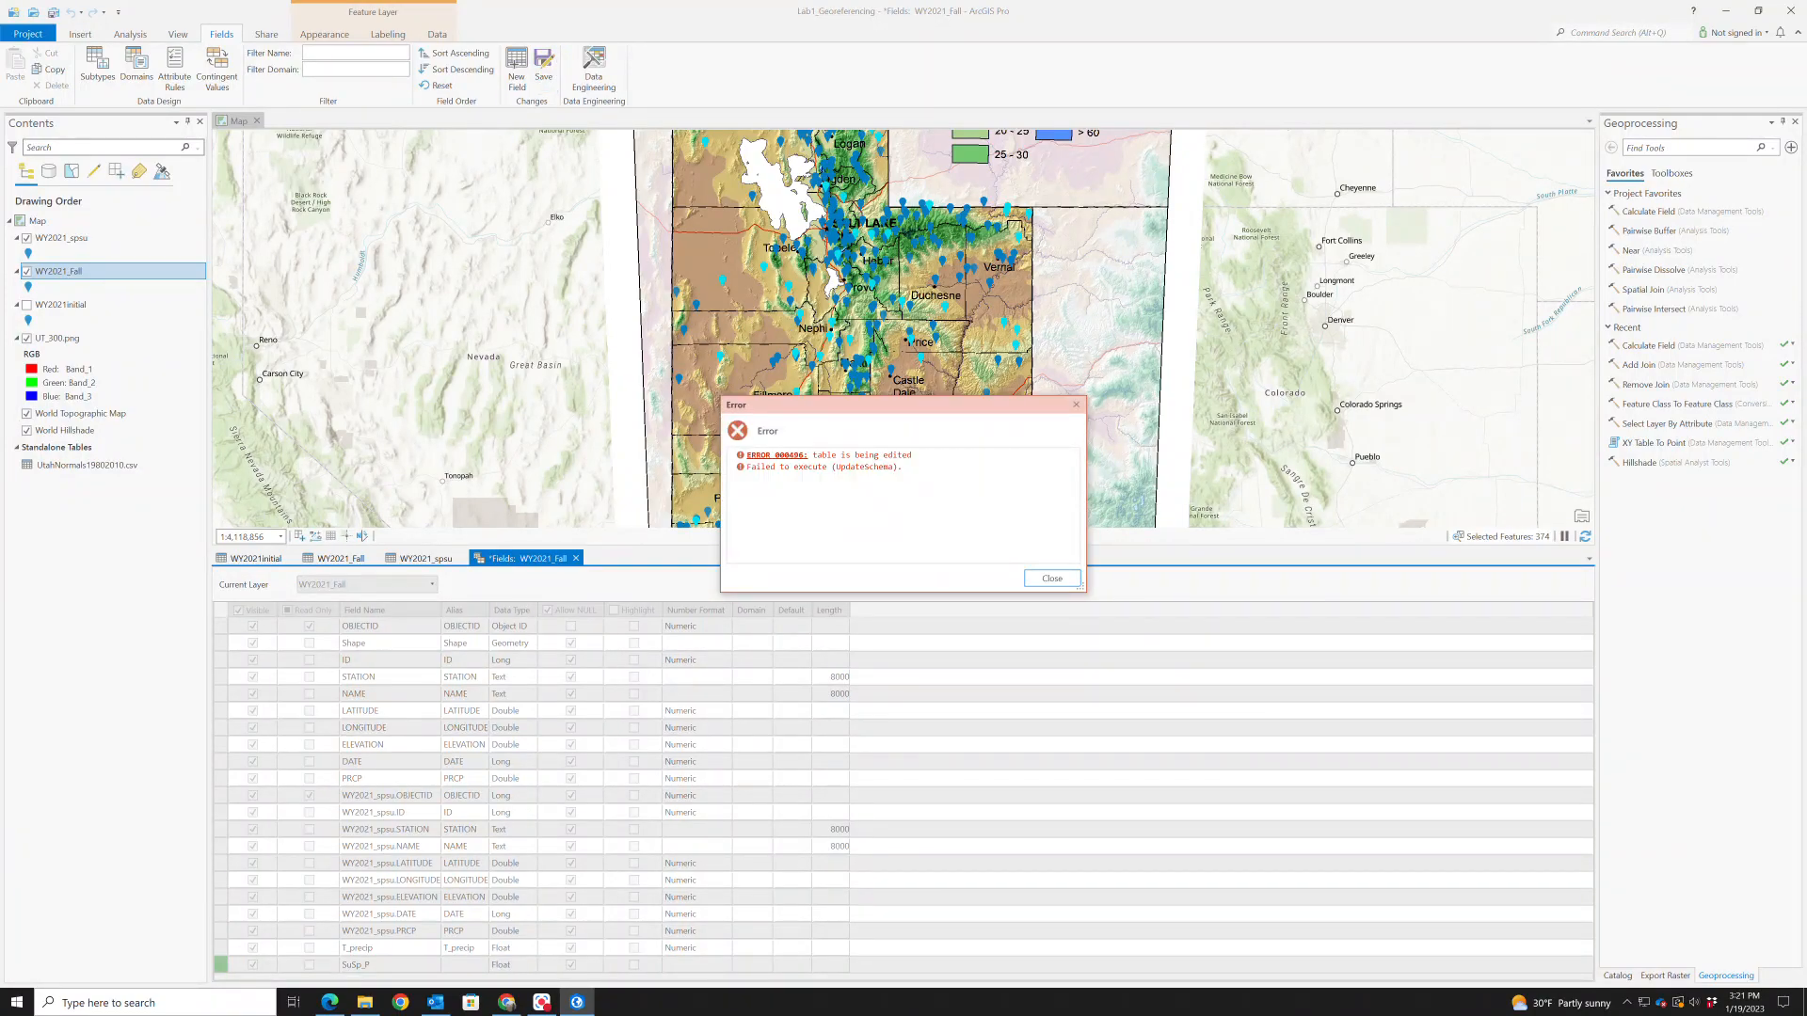
click(1051, 580)
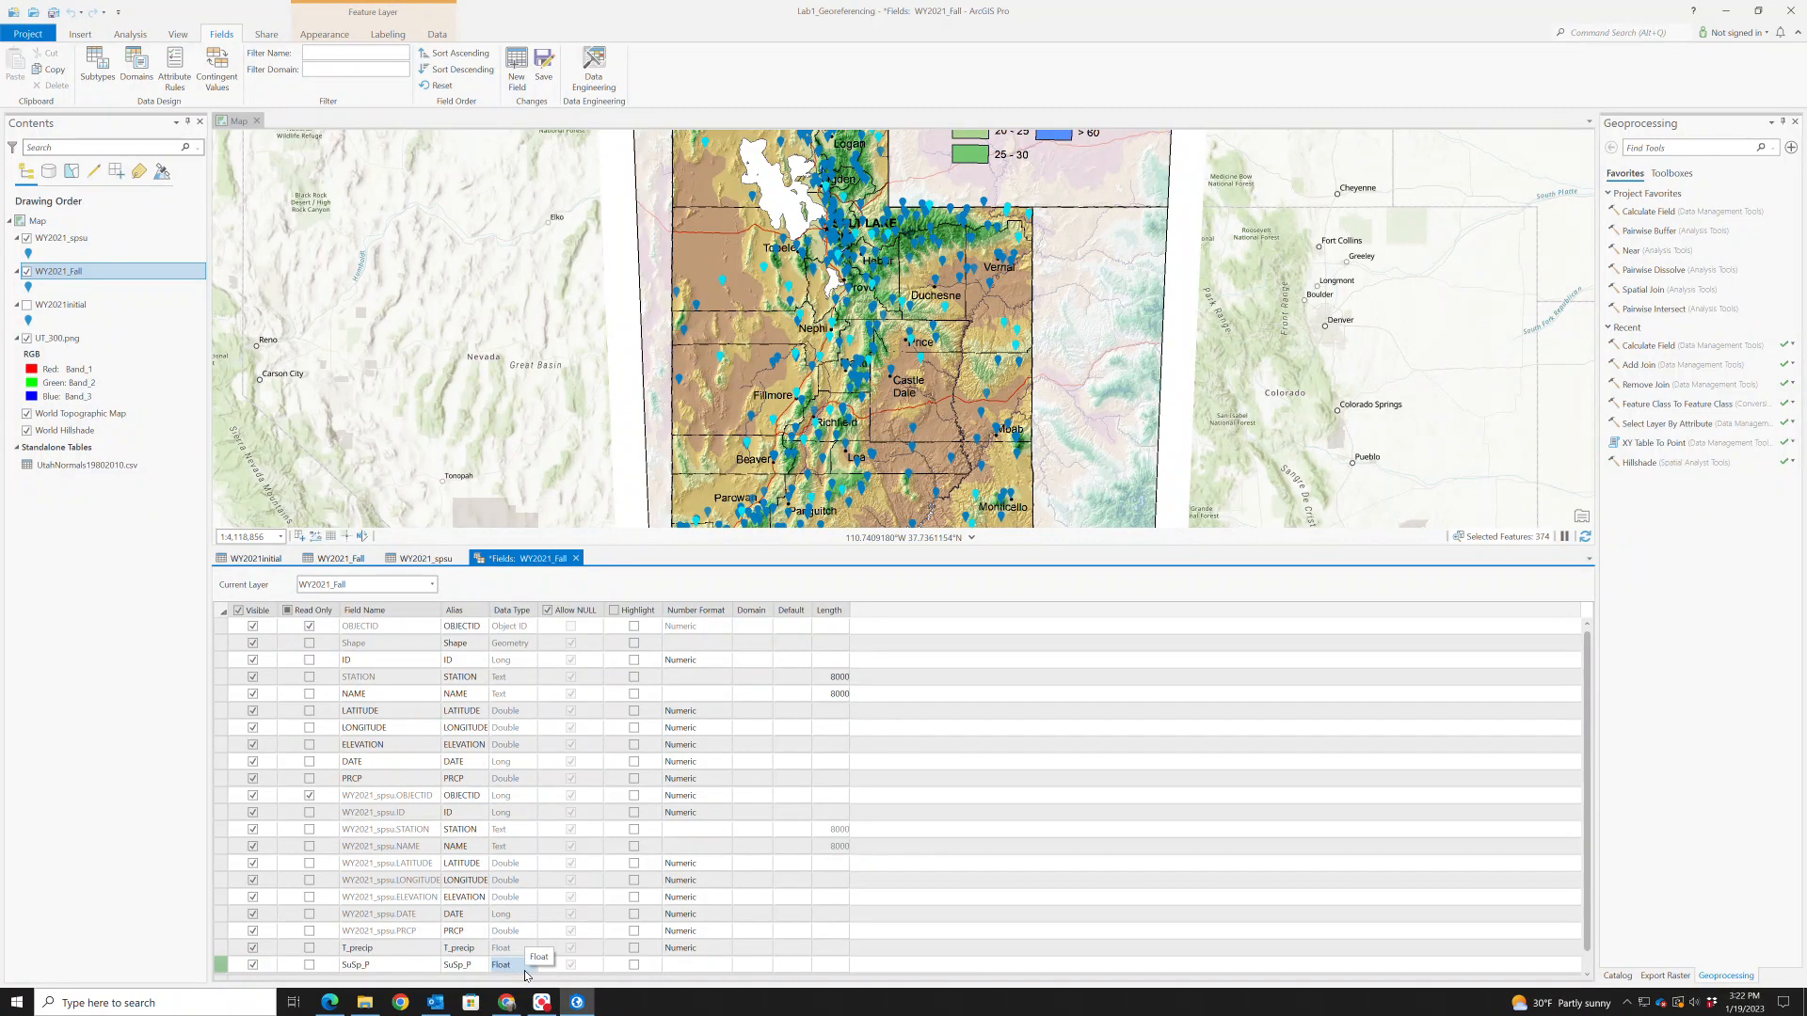
click(554, 70)
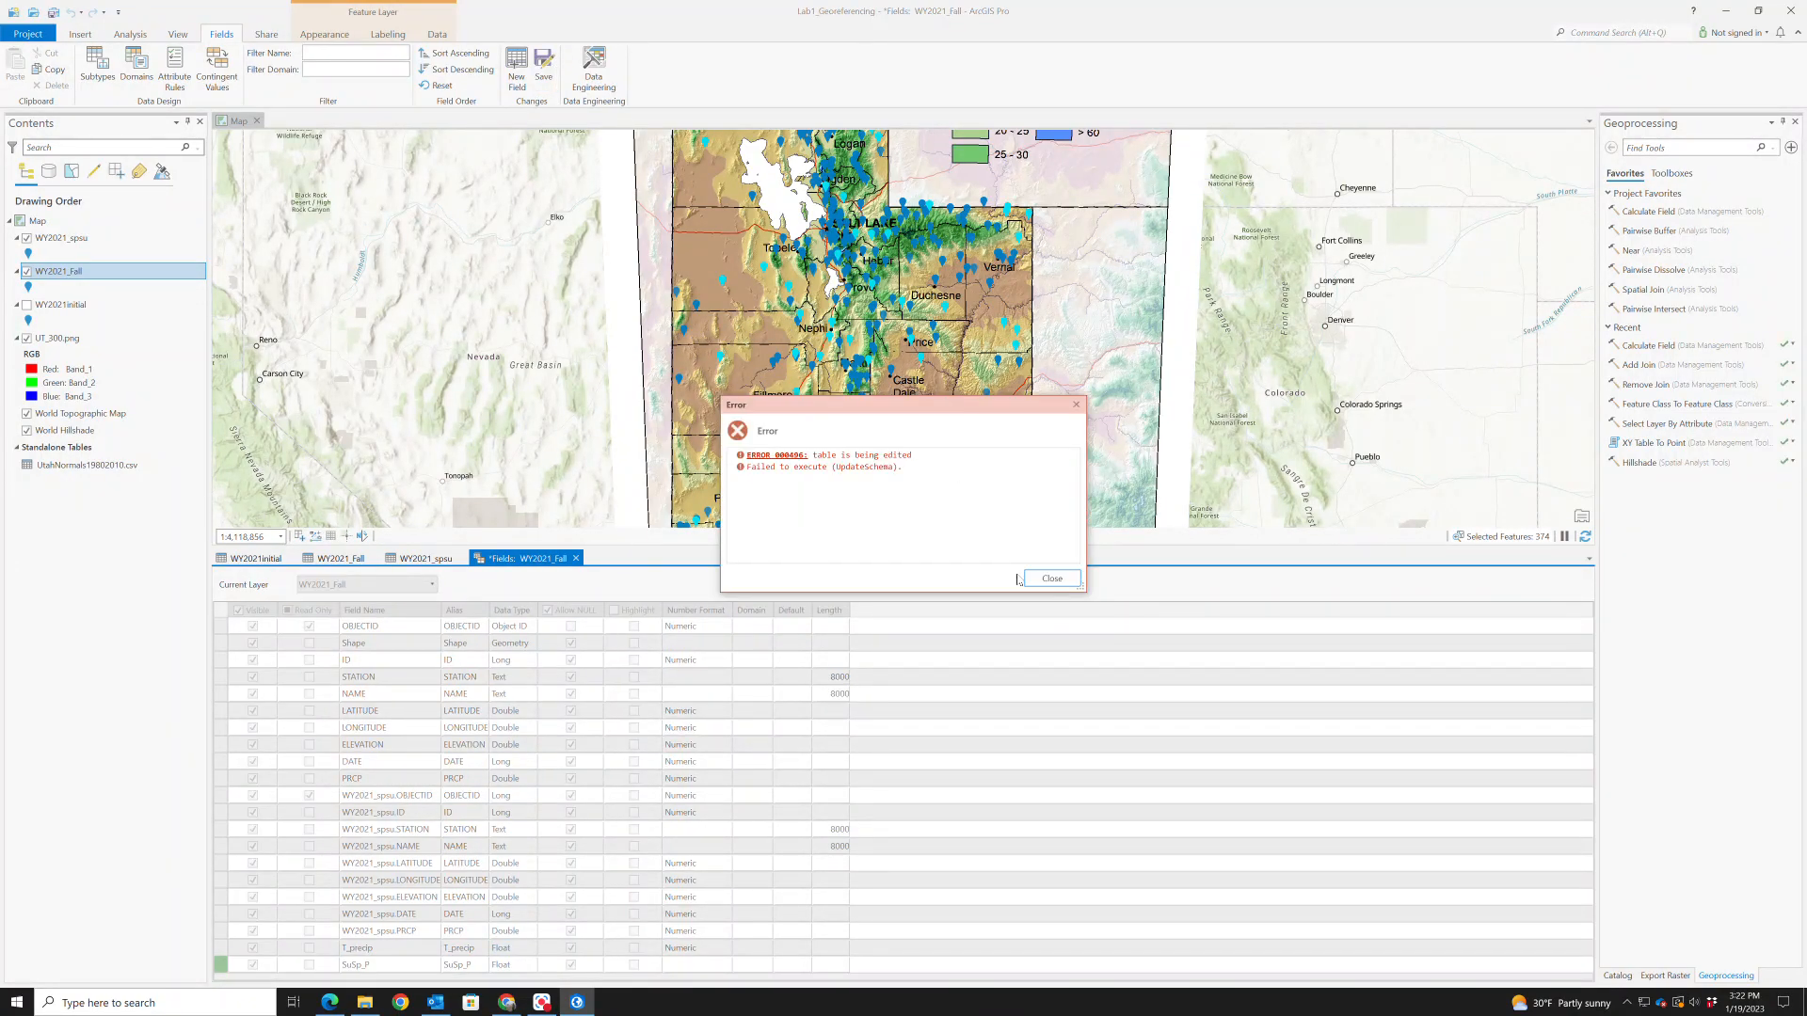
click(1040, 579)
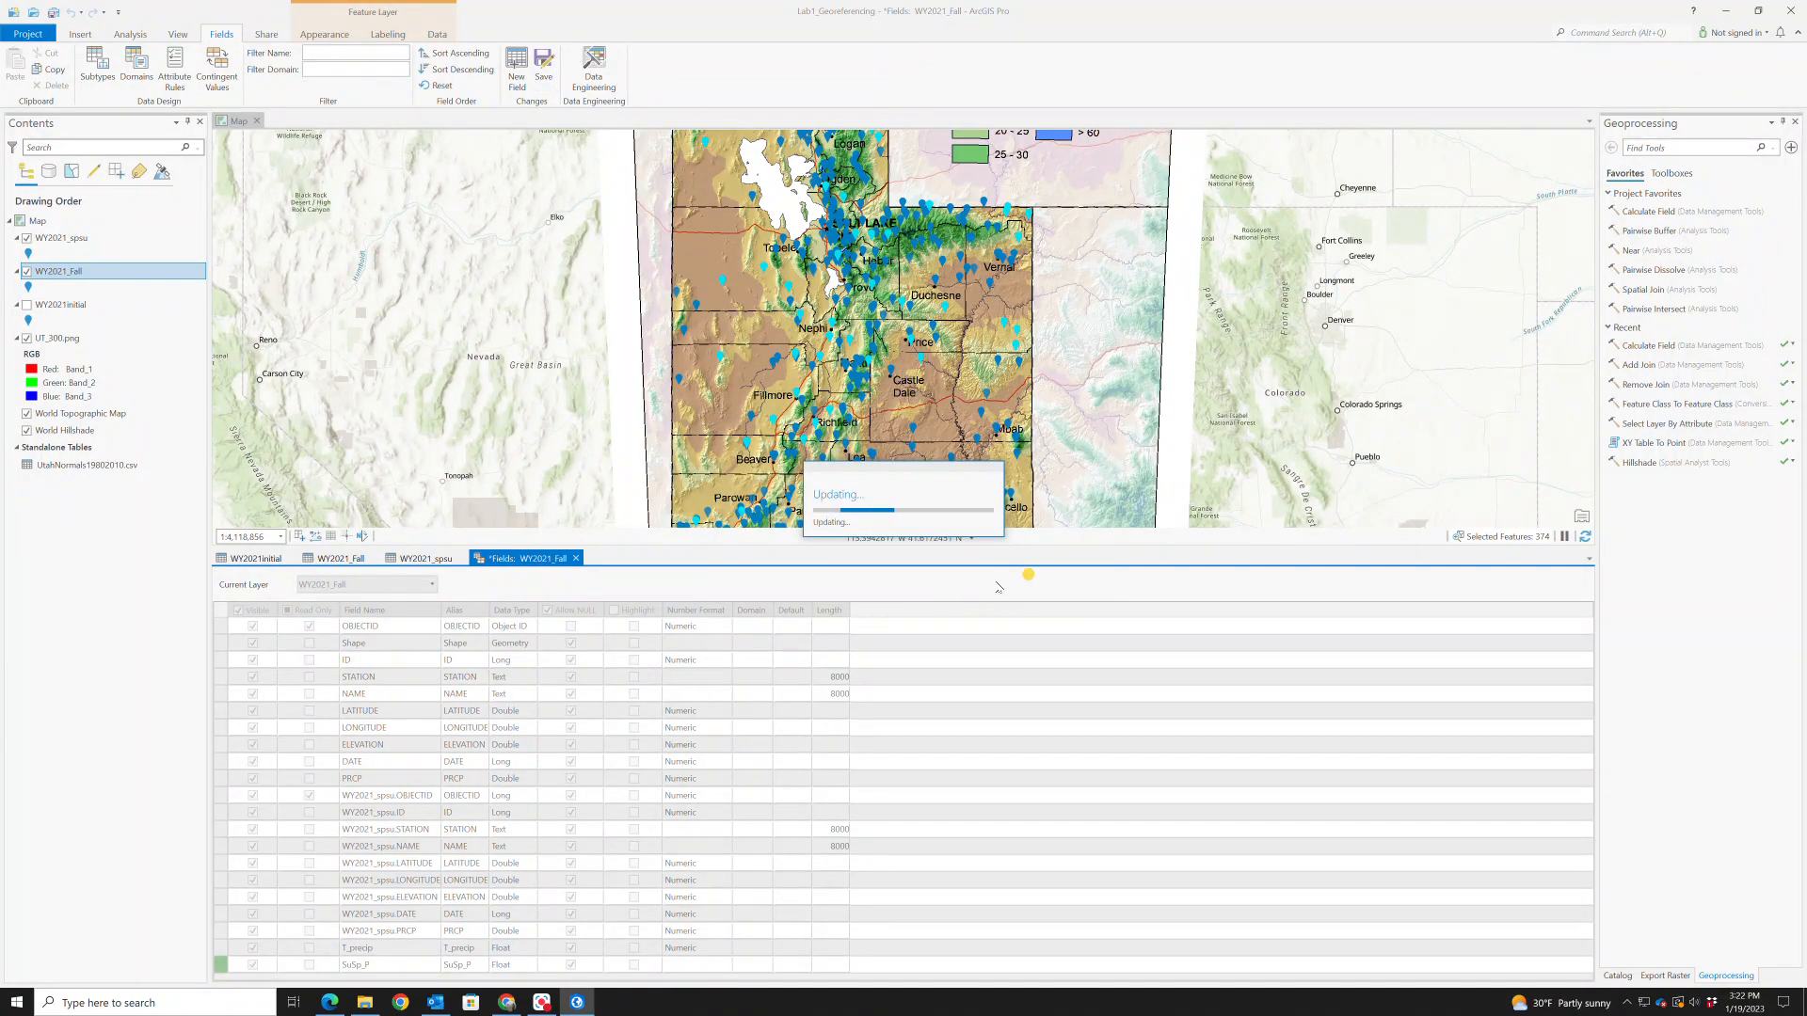
Try to save the new field under the name pcp_20, and close the fields view without saving
double_click(380, 966)
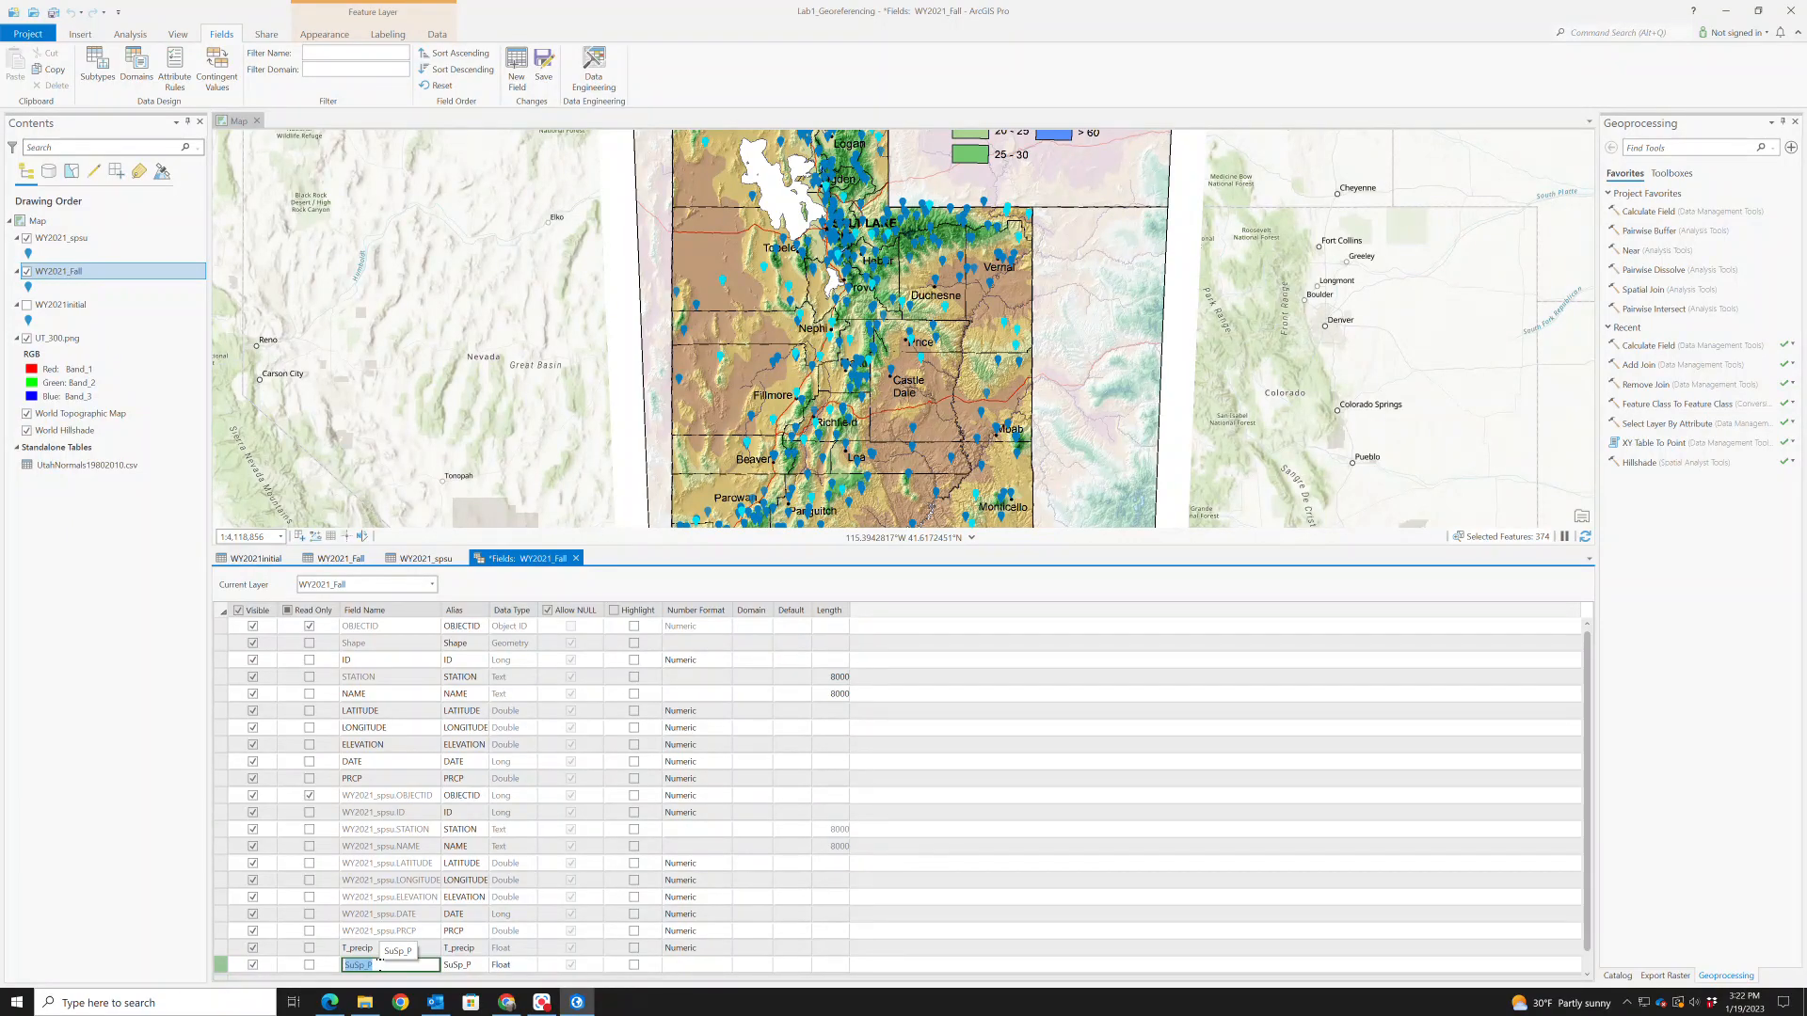
text(P)
click(543, 78)
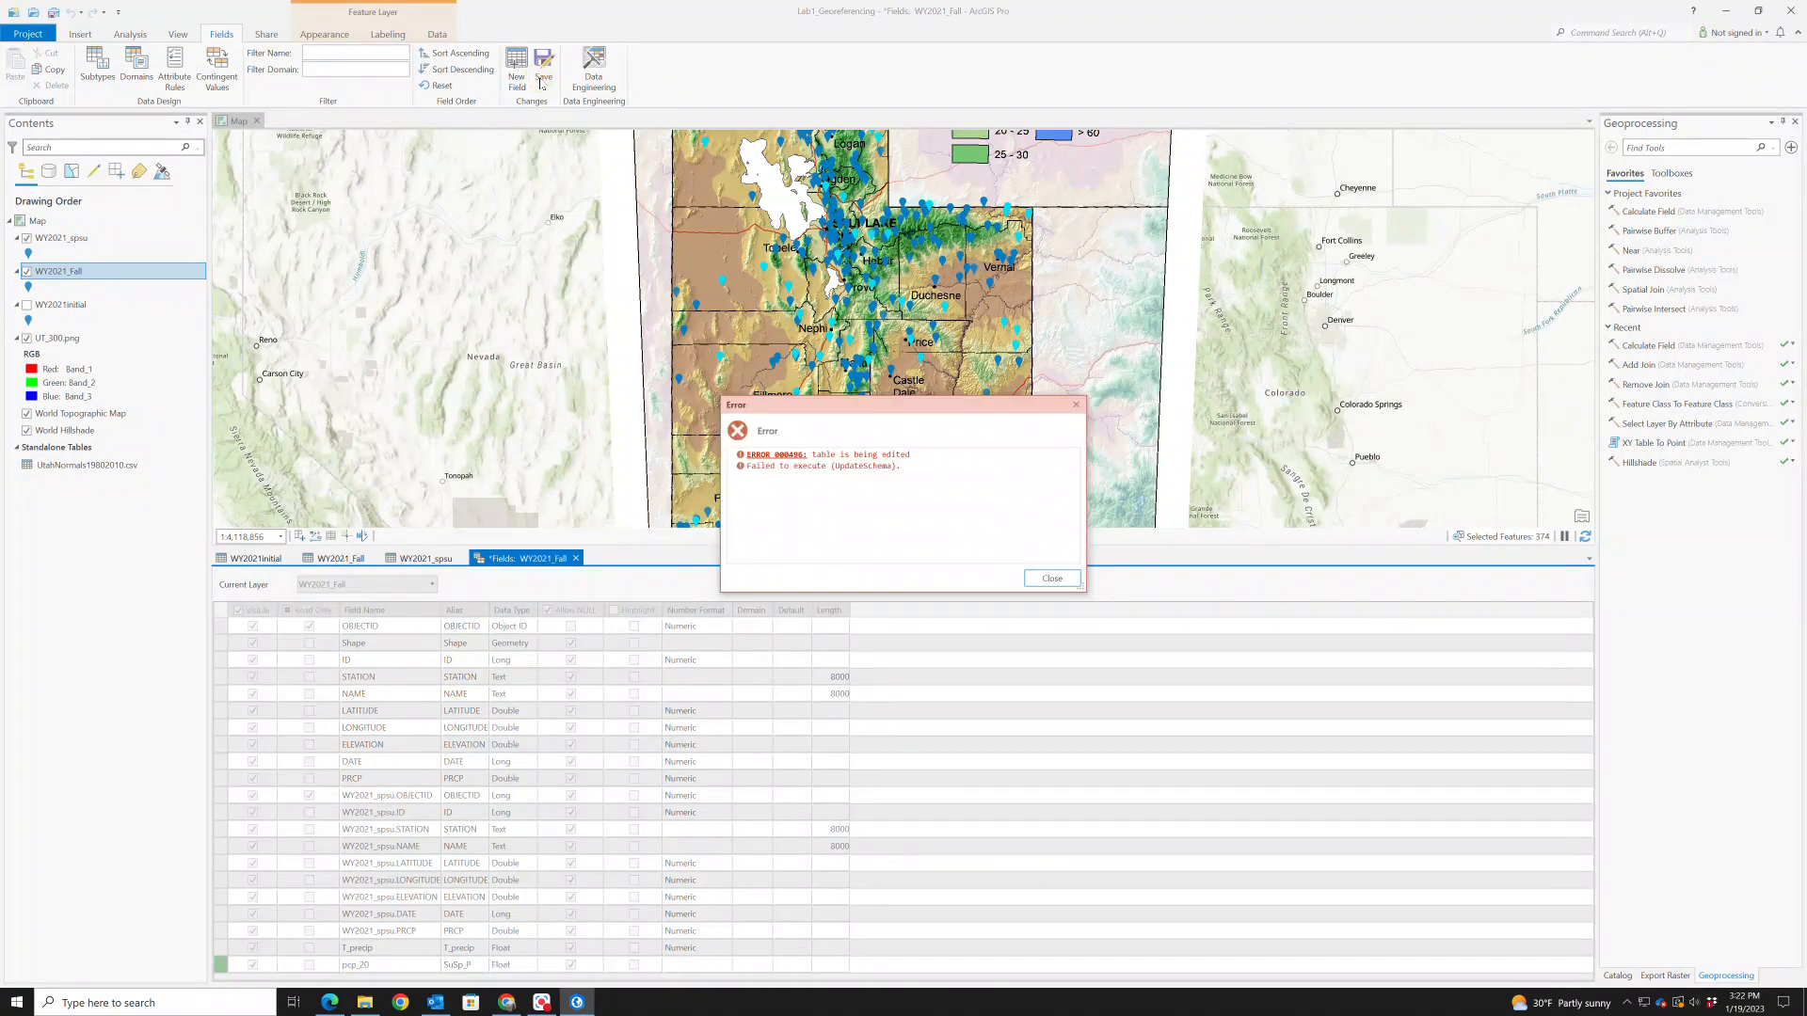
click(1055, 589)
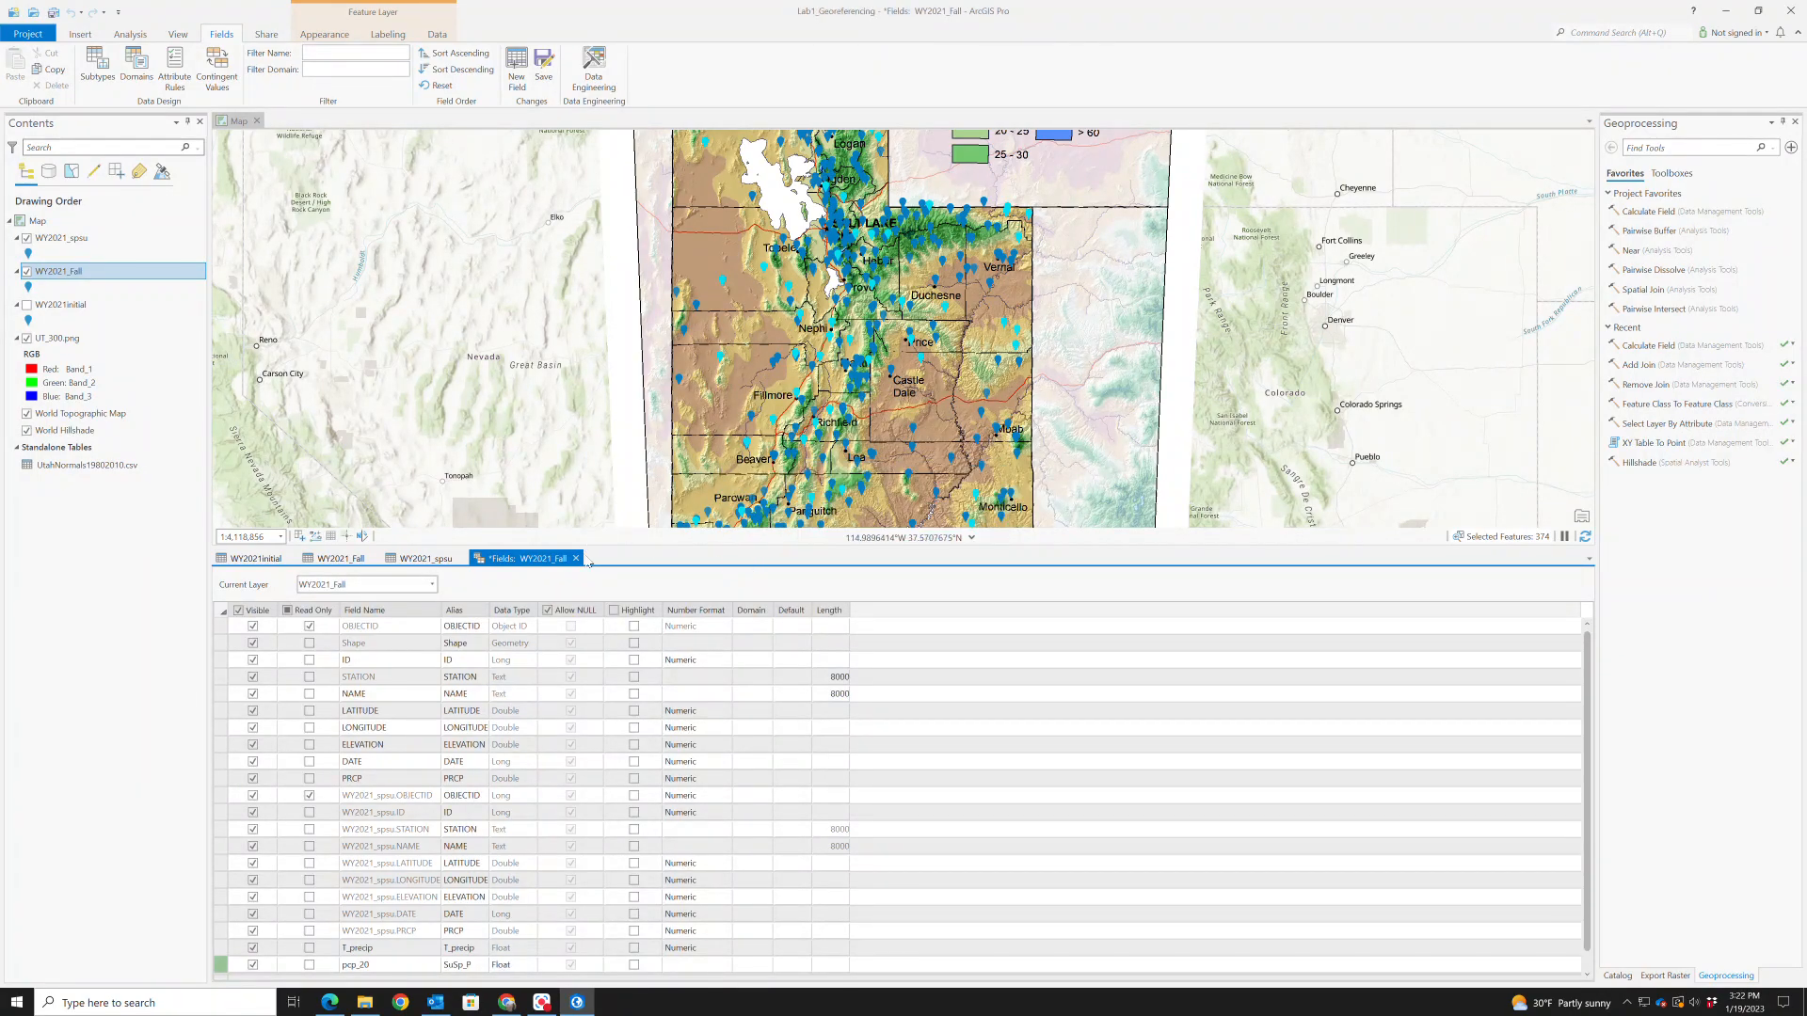
click(575, 559)
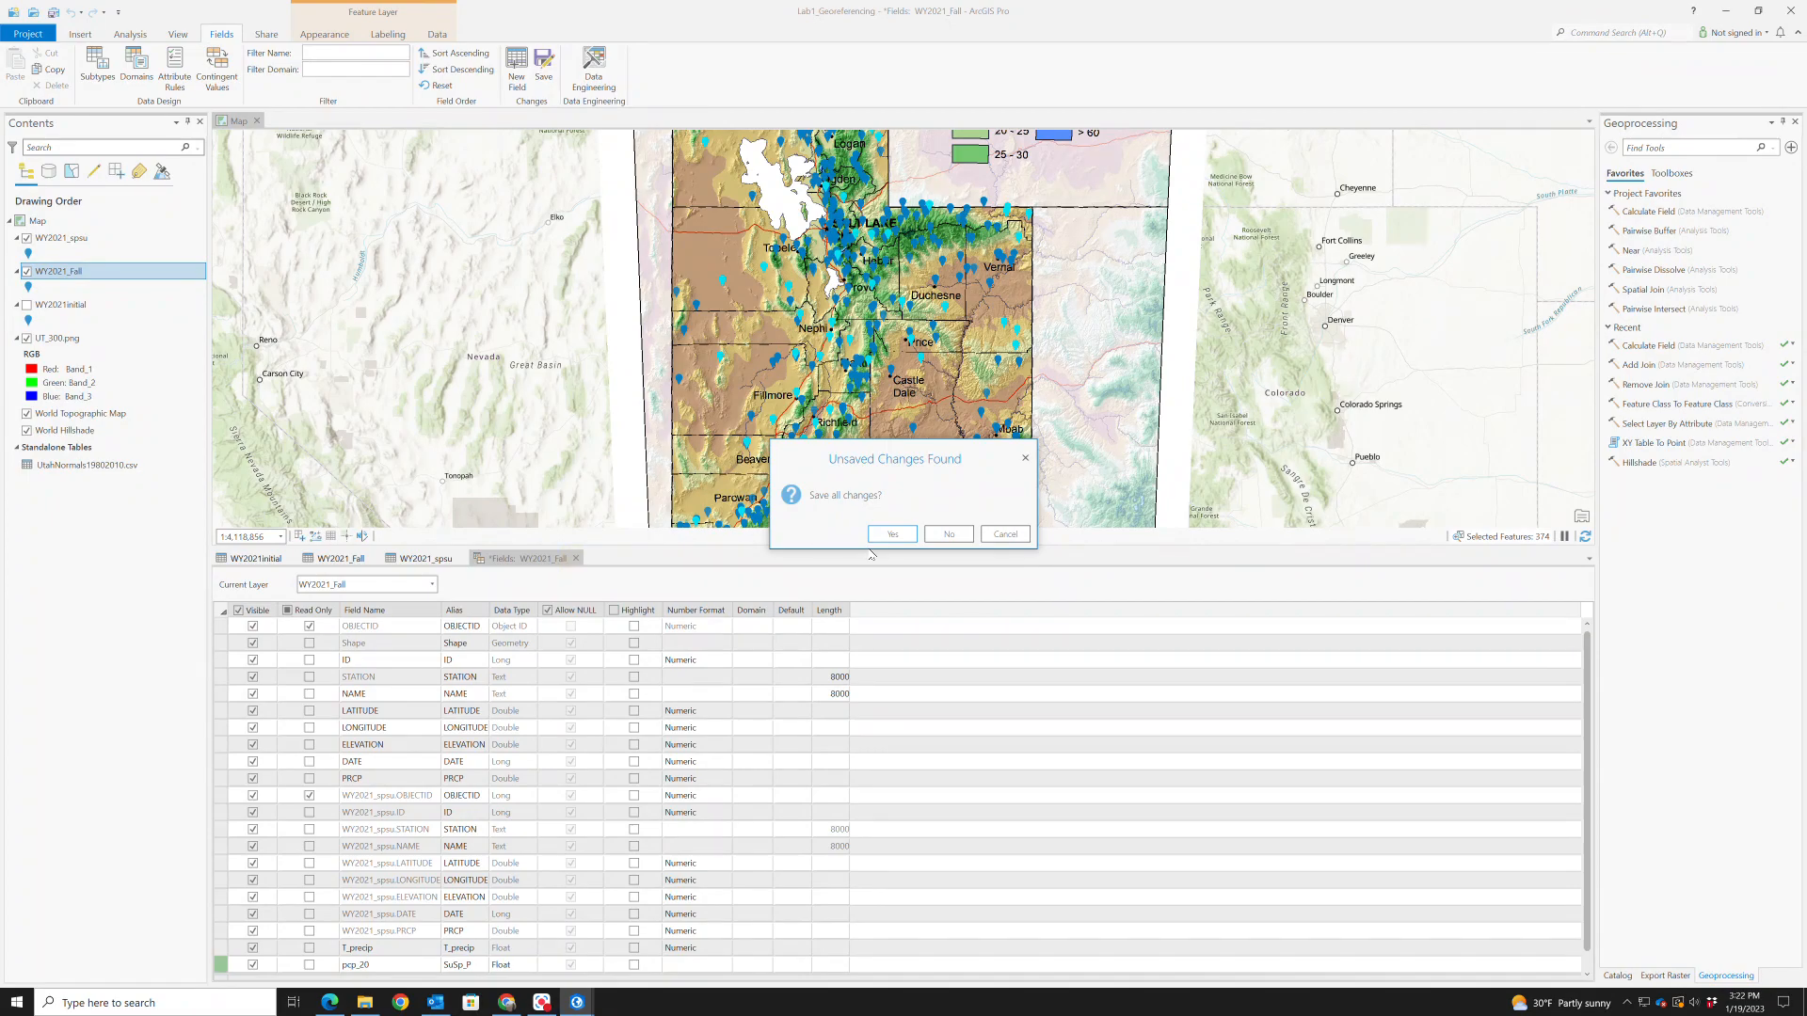
click(949, 534)
Save the pending edits made to the WY2021_Fall table
click(595, 774)
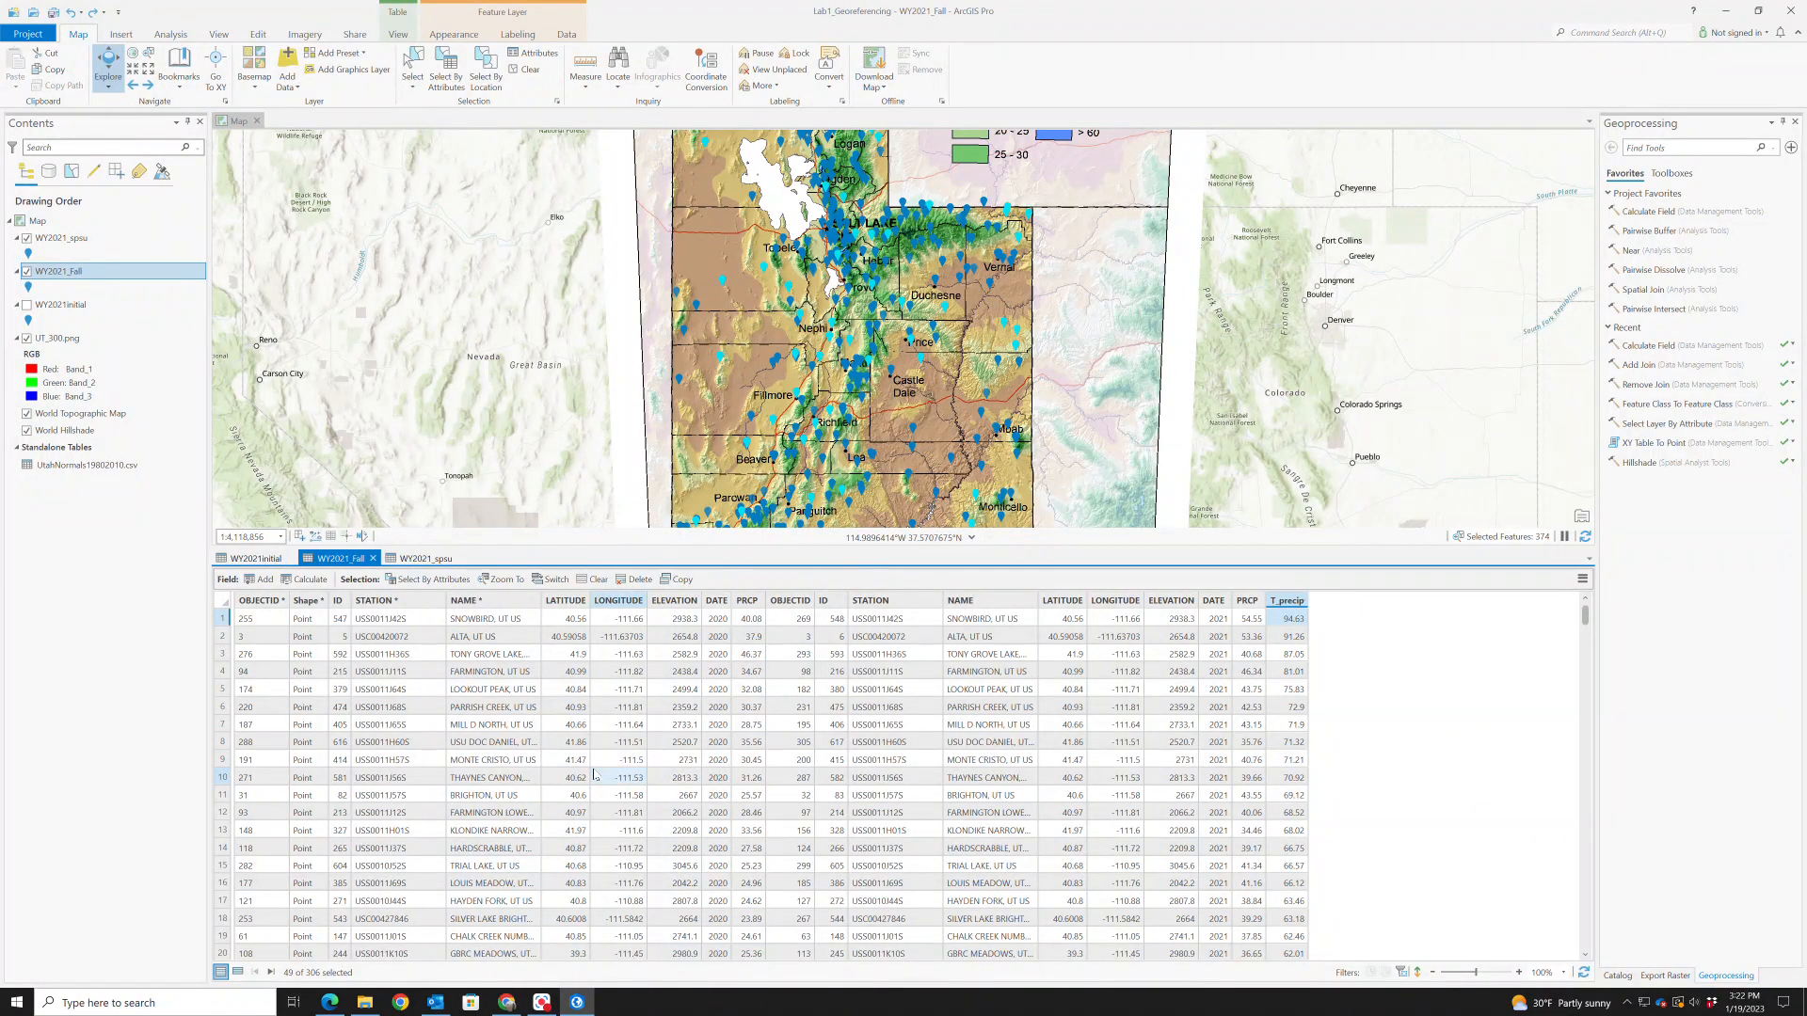
click(260, 37)
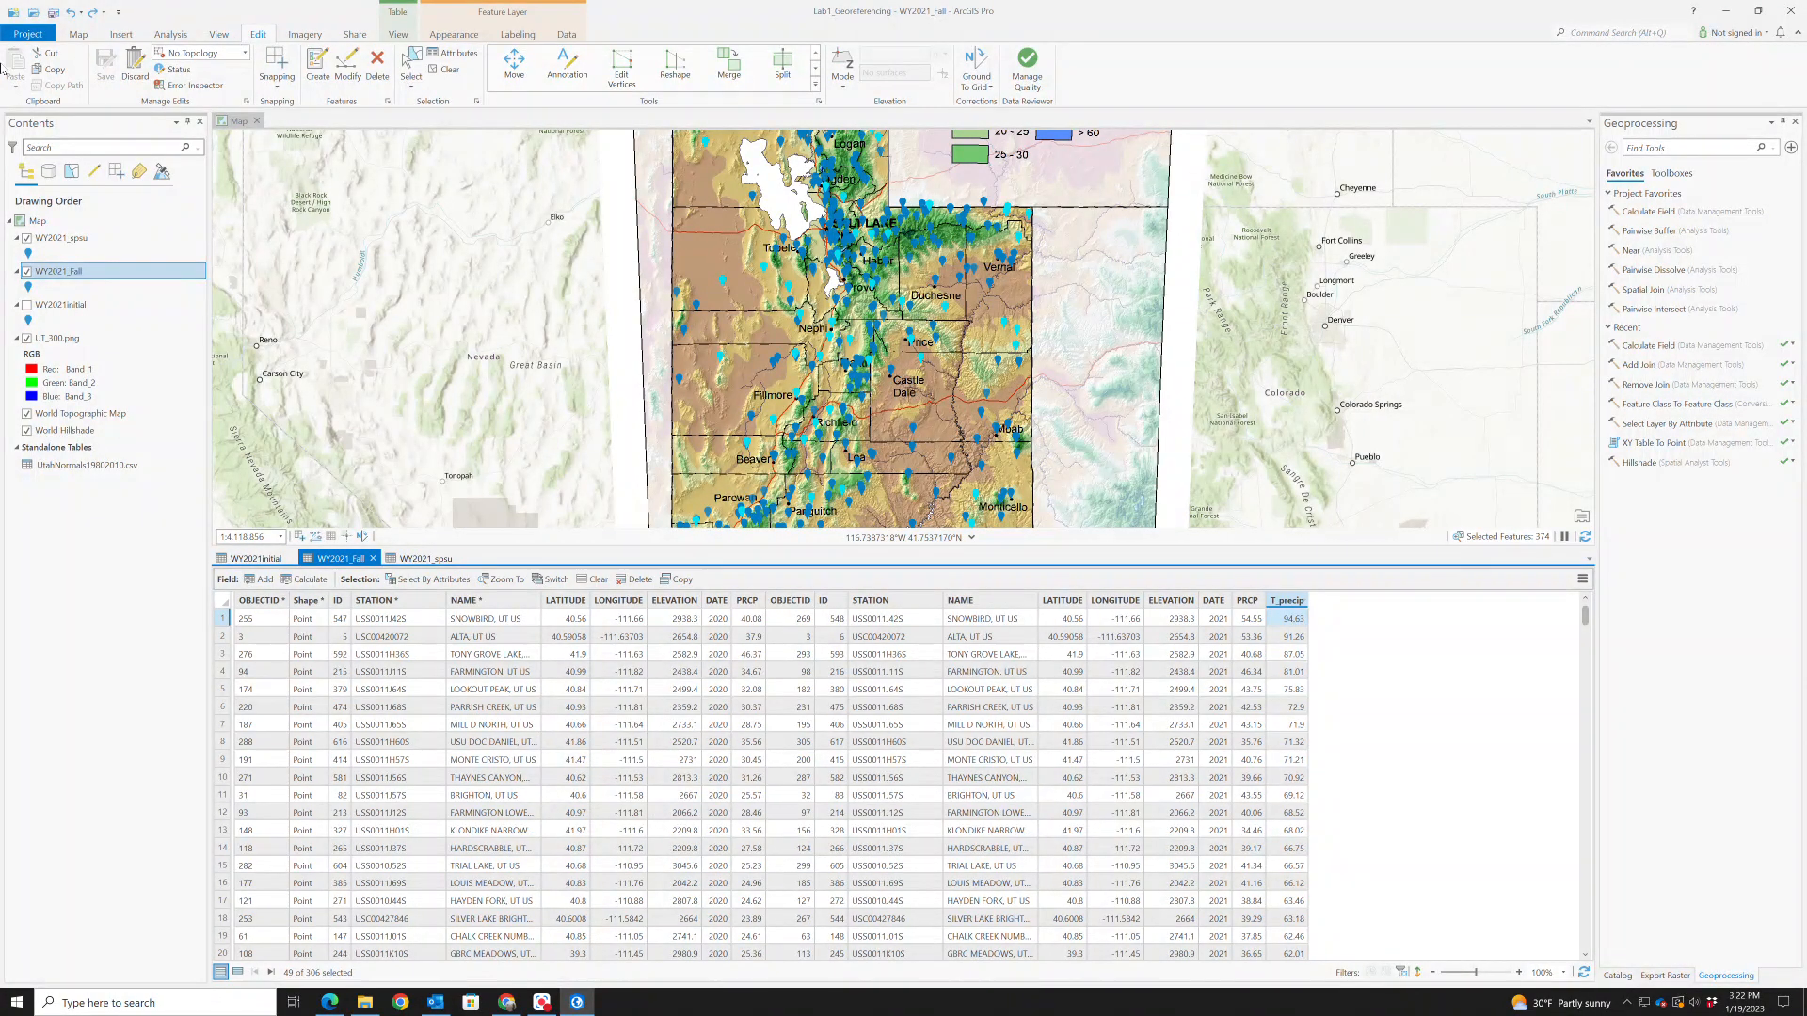
click(104, 73)
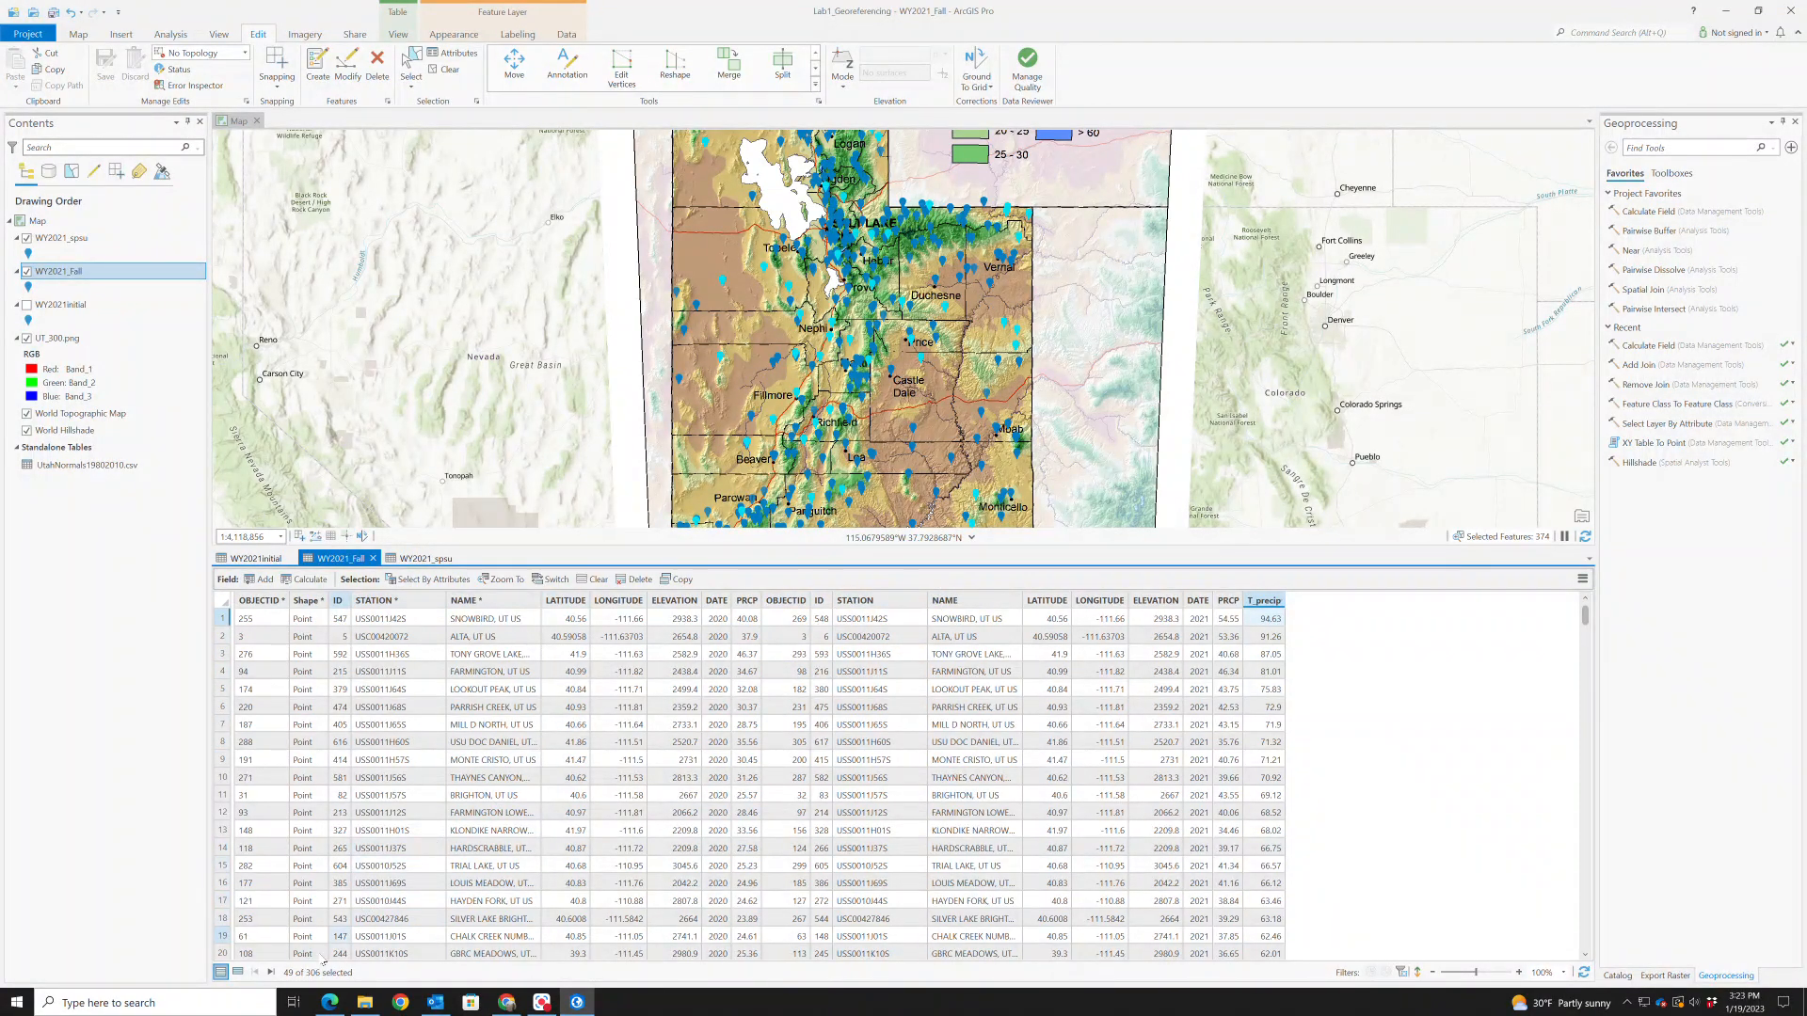
Add a Float field named SuSp_PCP to WY2021_Fall, save the change, and close the fields view
click(260, 579)
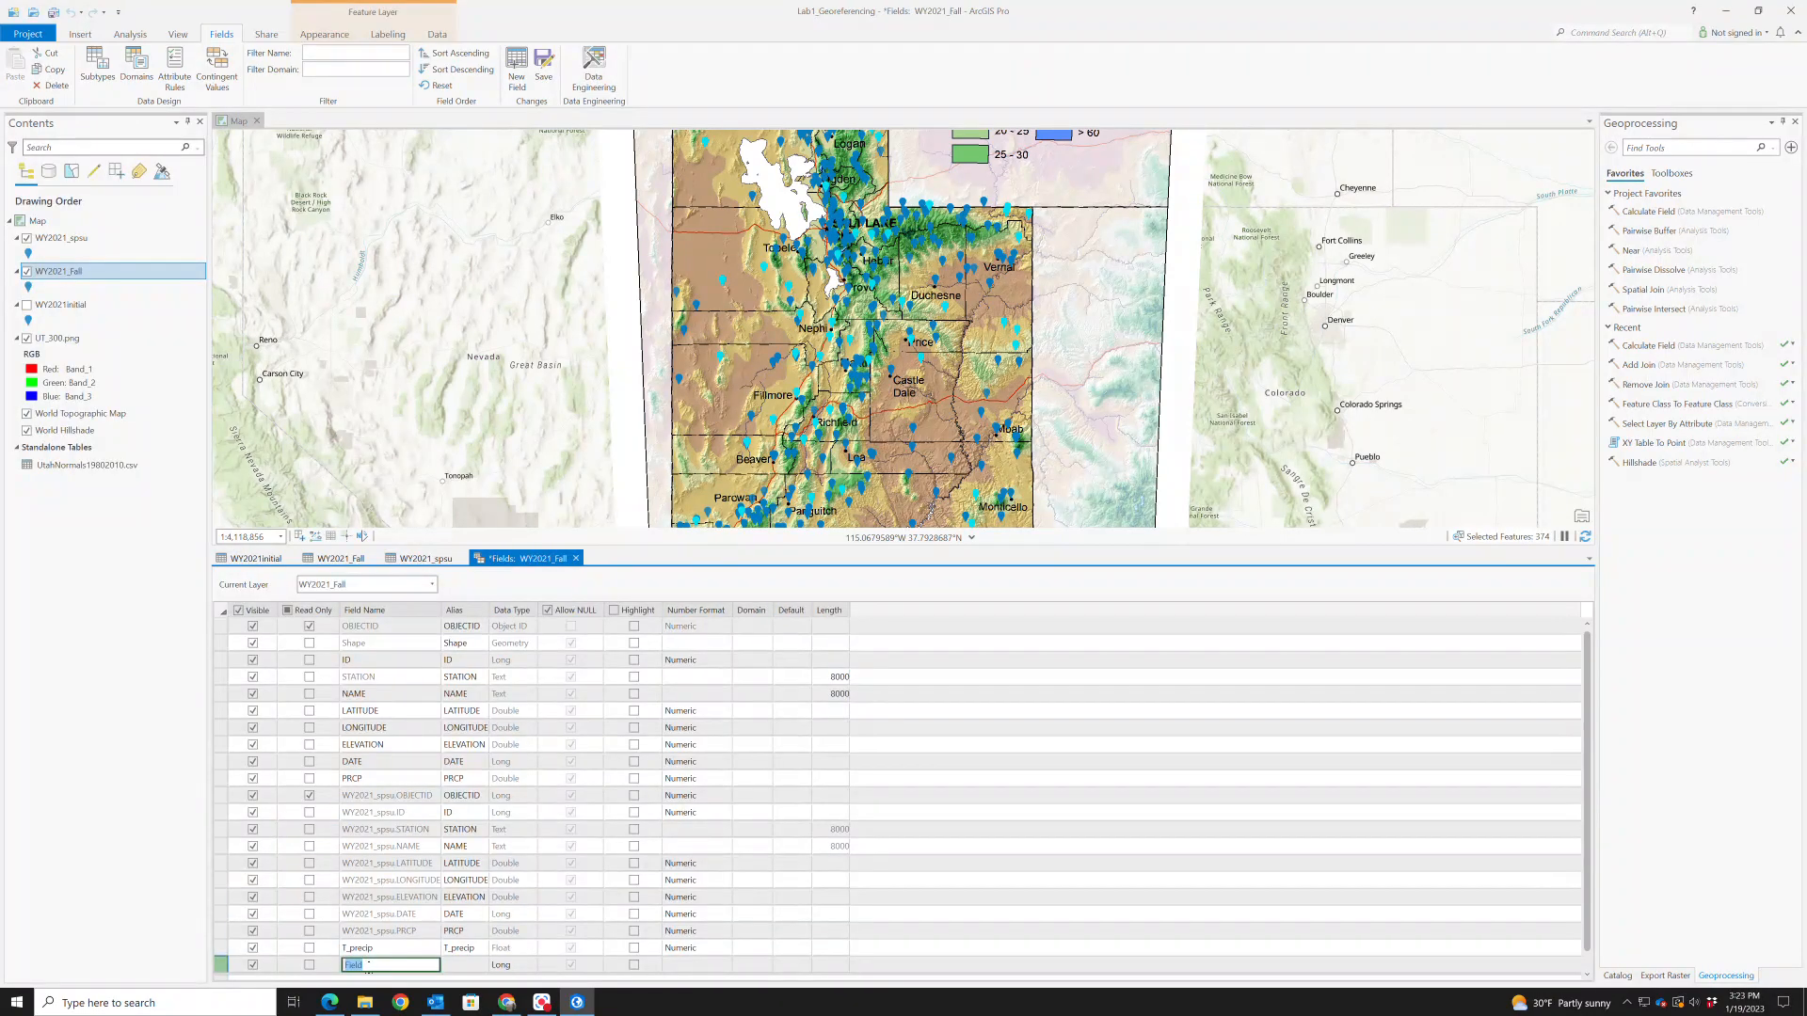
text(Su)
text(Sp_PCP)
click(513, 966)
click(508, 864)
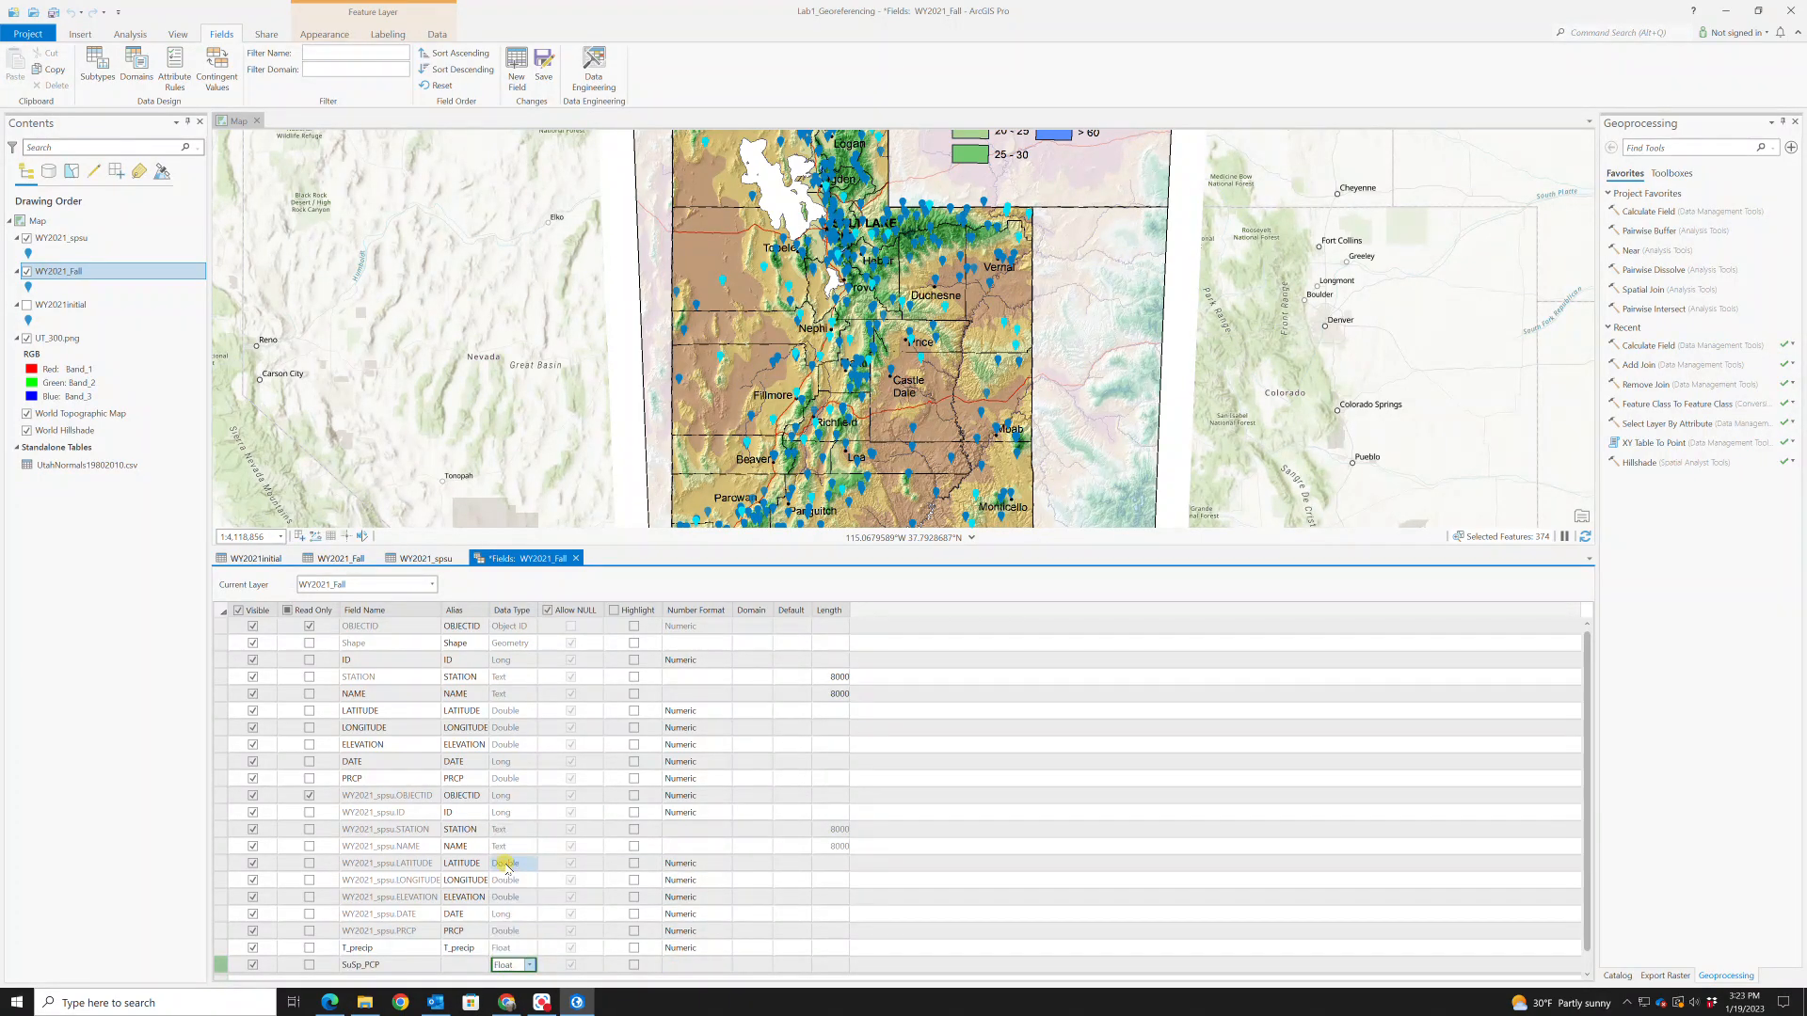
click(555, 72)
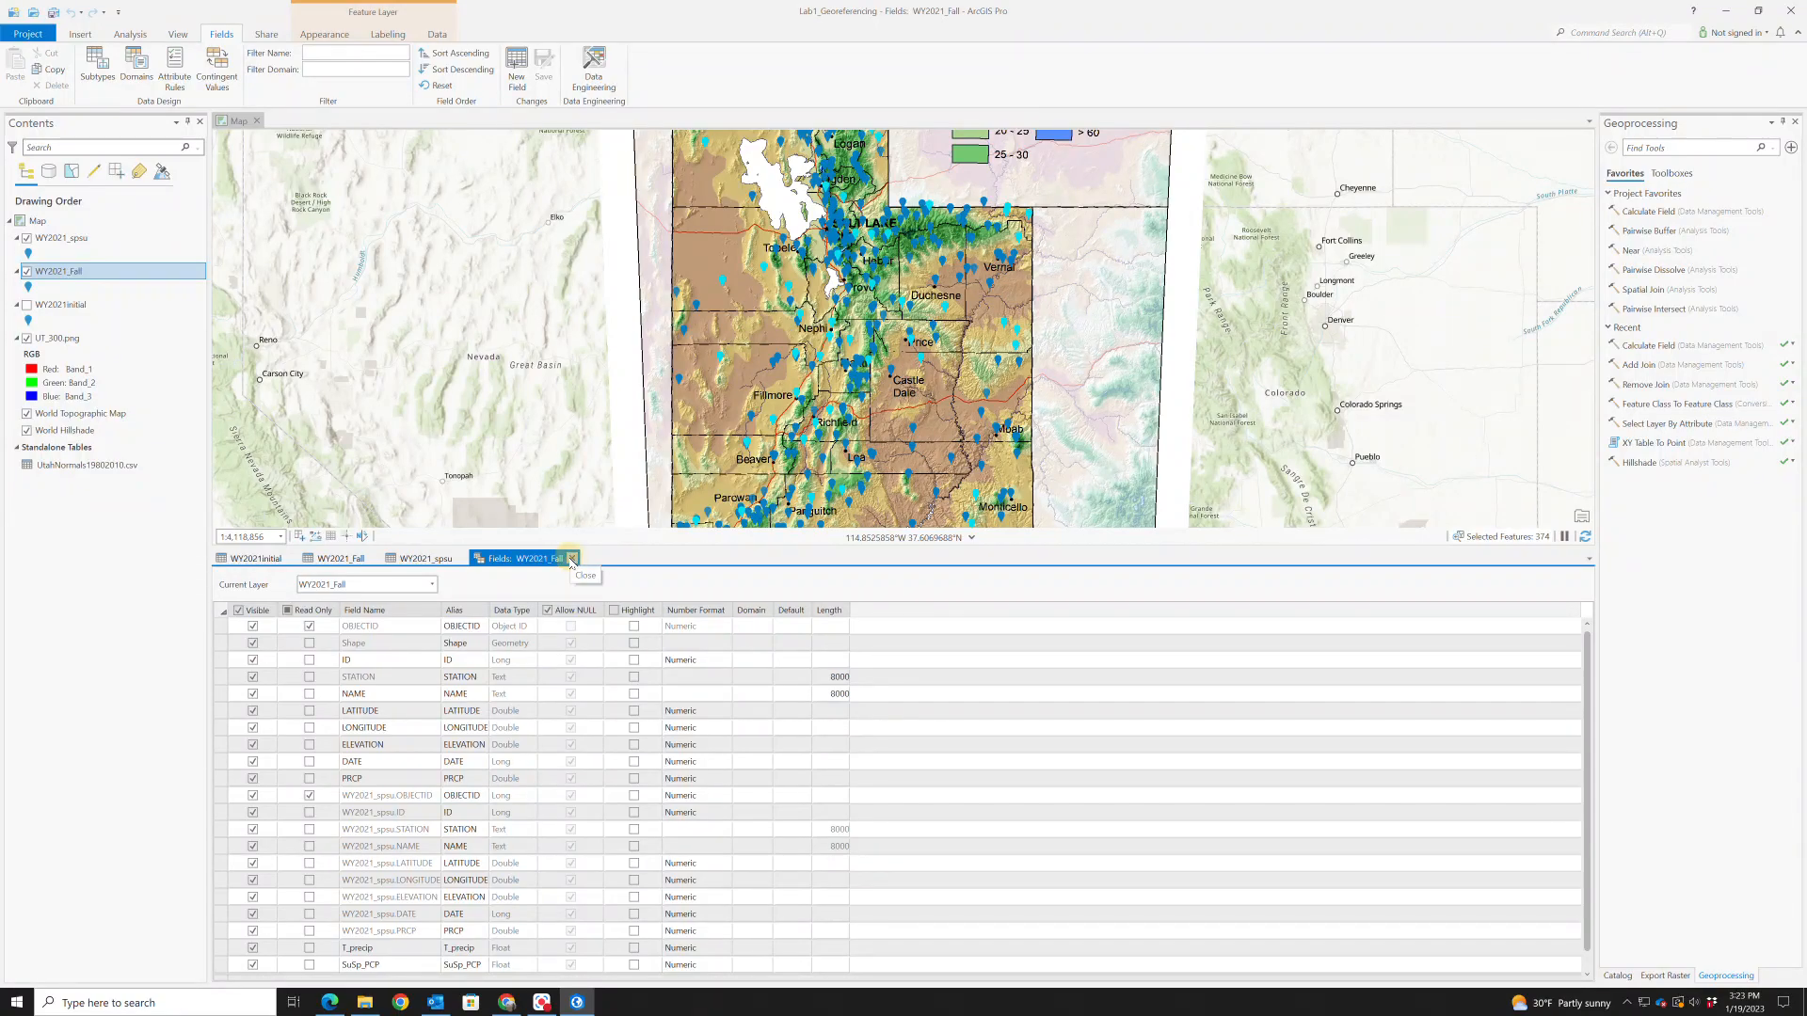
click(572, 559)
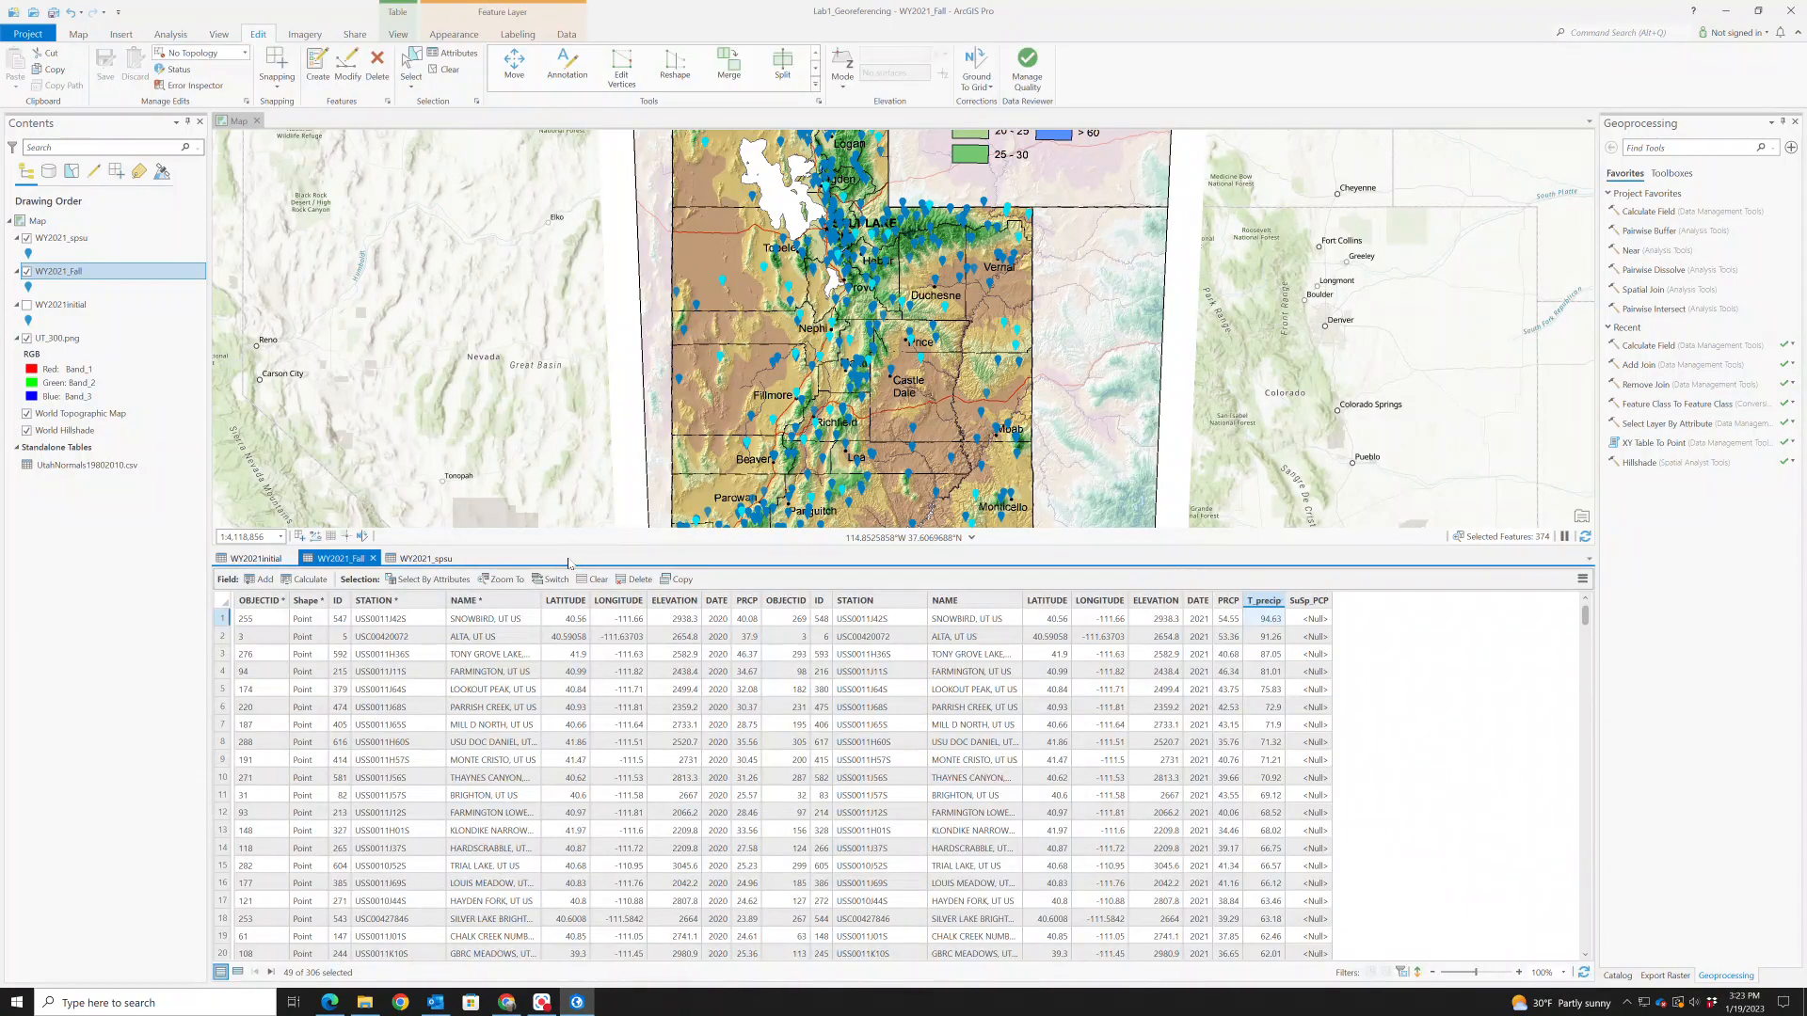
Calculate SuSp_PCP in WY2021_Fall with the expression !WY2021_spsu.PRCP!
right_click(1310, 601)
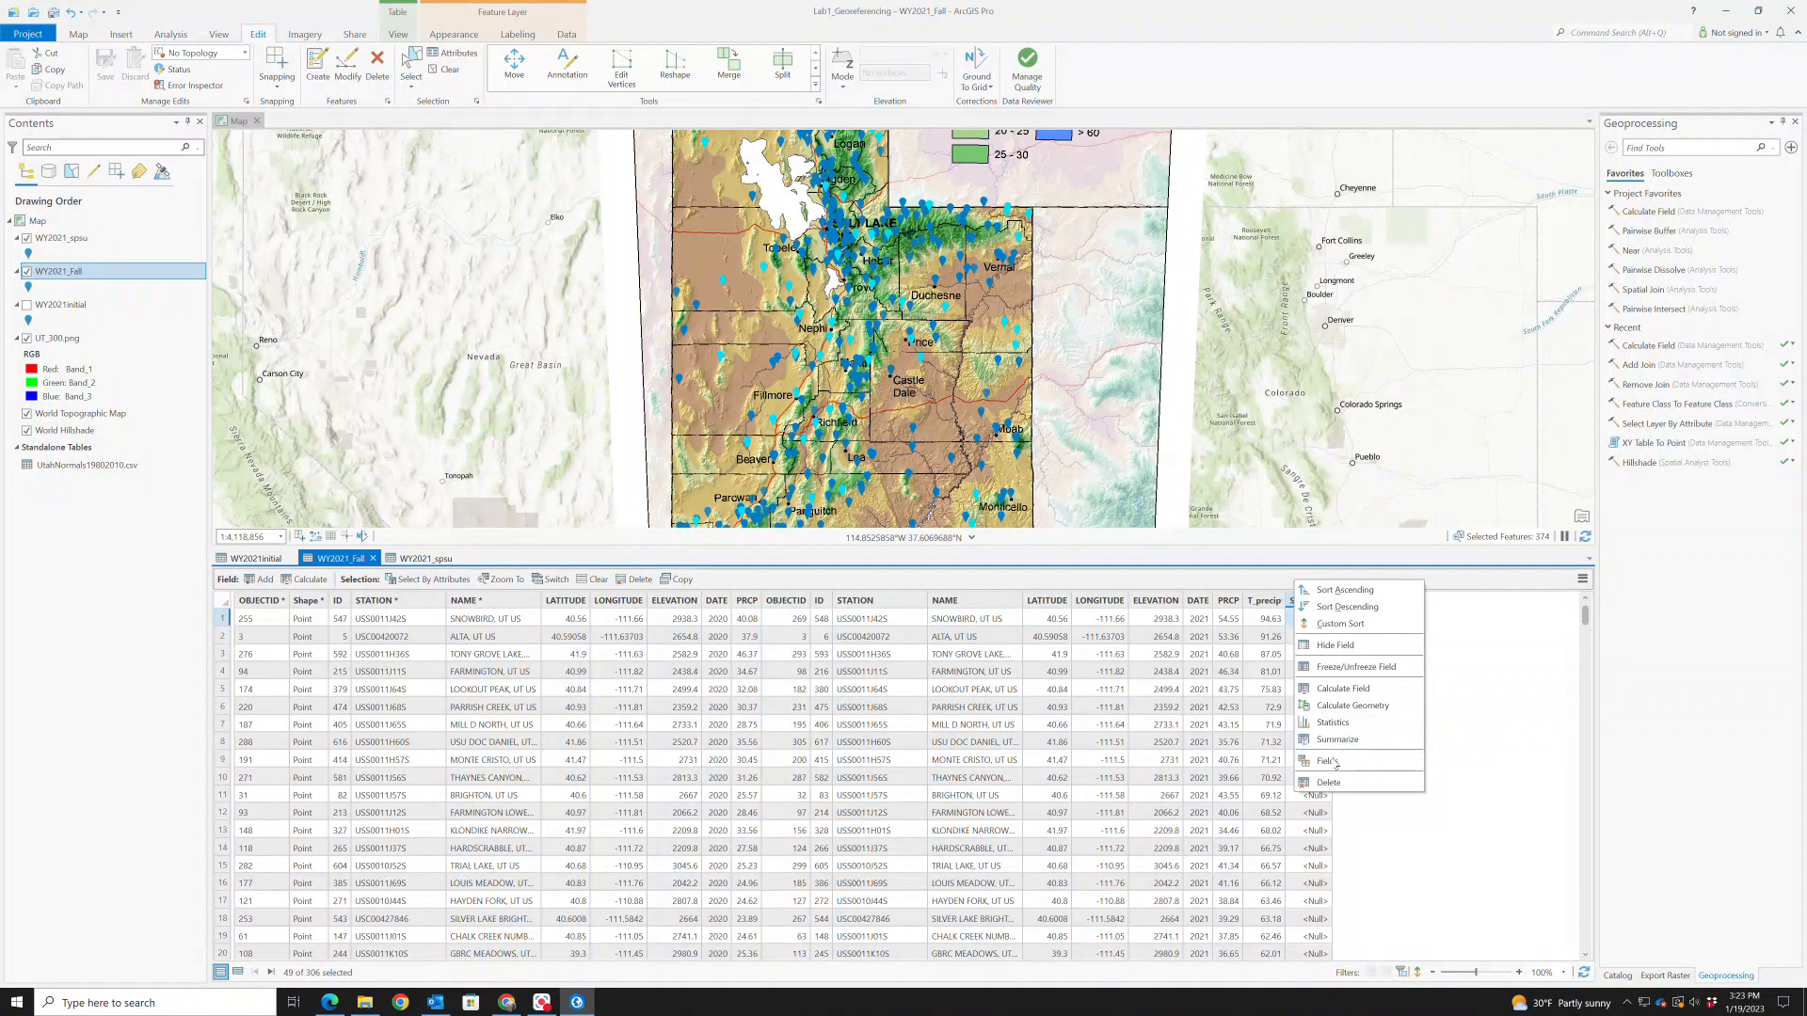
click(1347, 690)
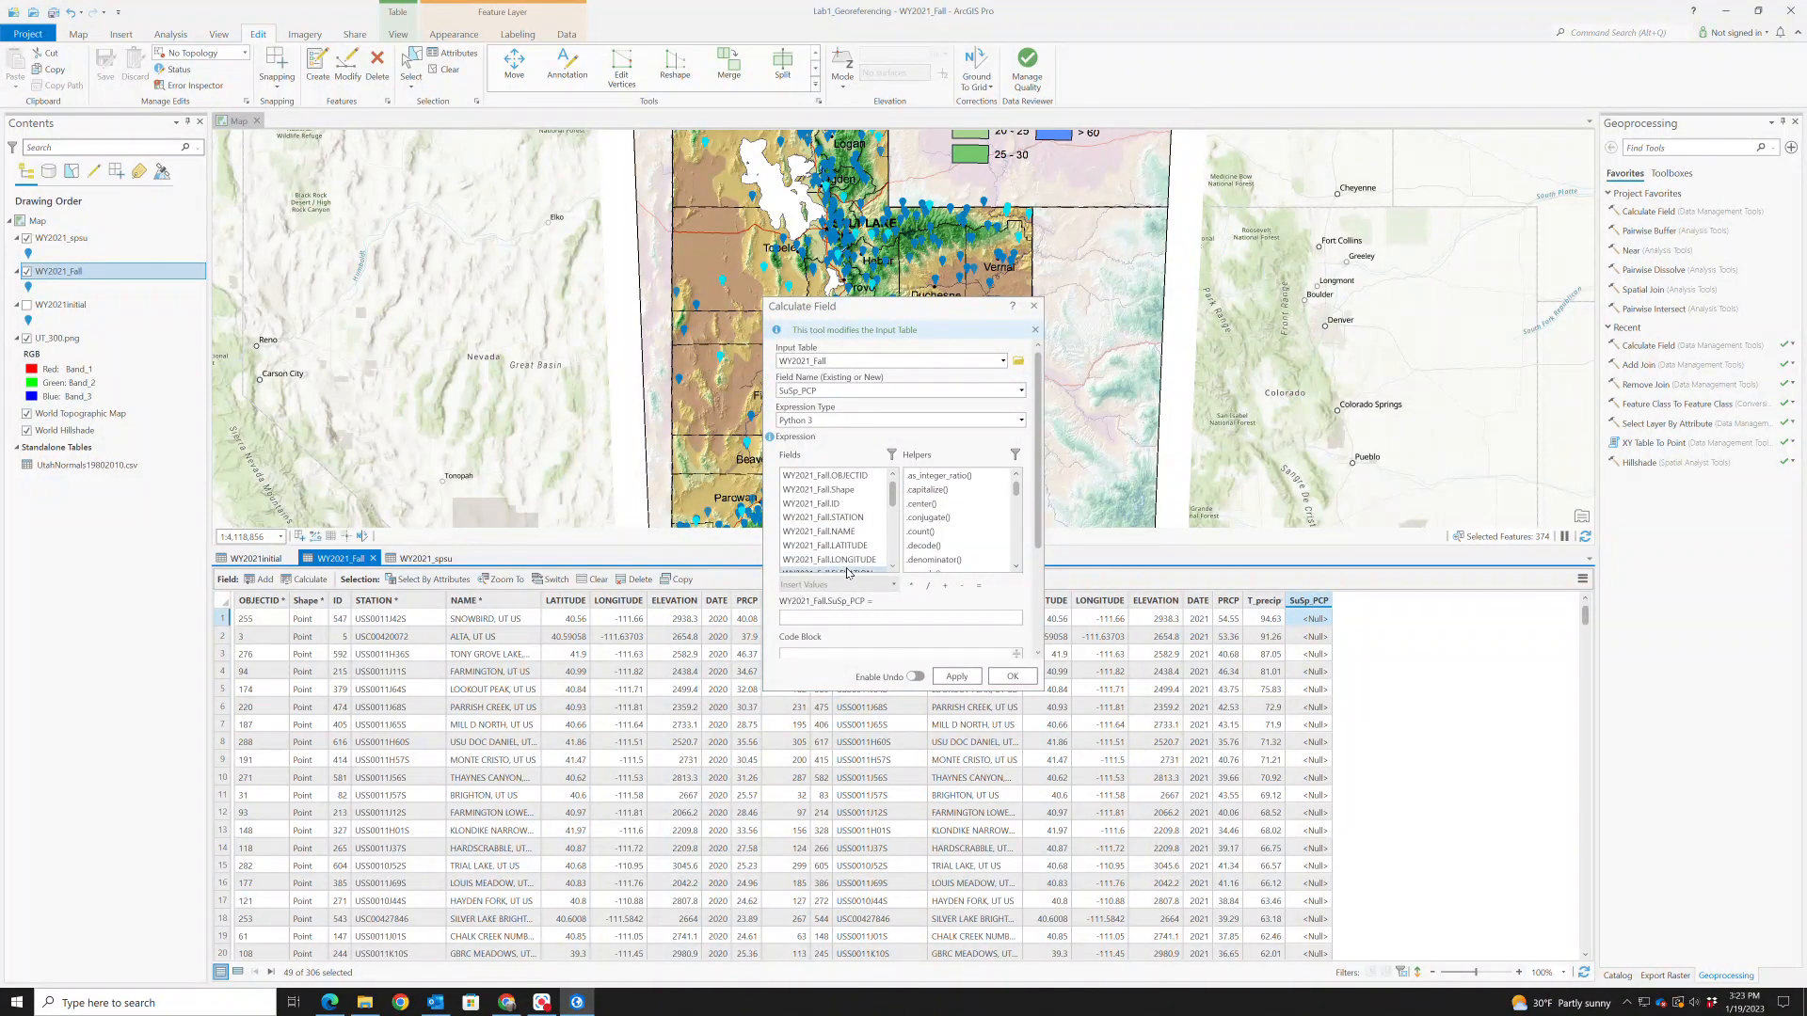
scroll(838, 524, down, 1)
scroll(838, 523, down, 5)
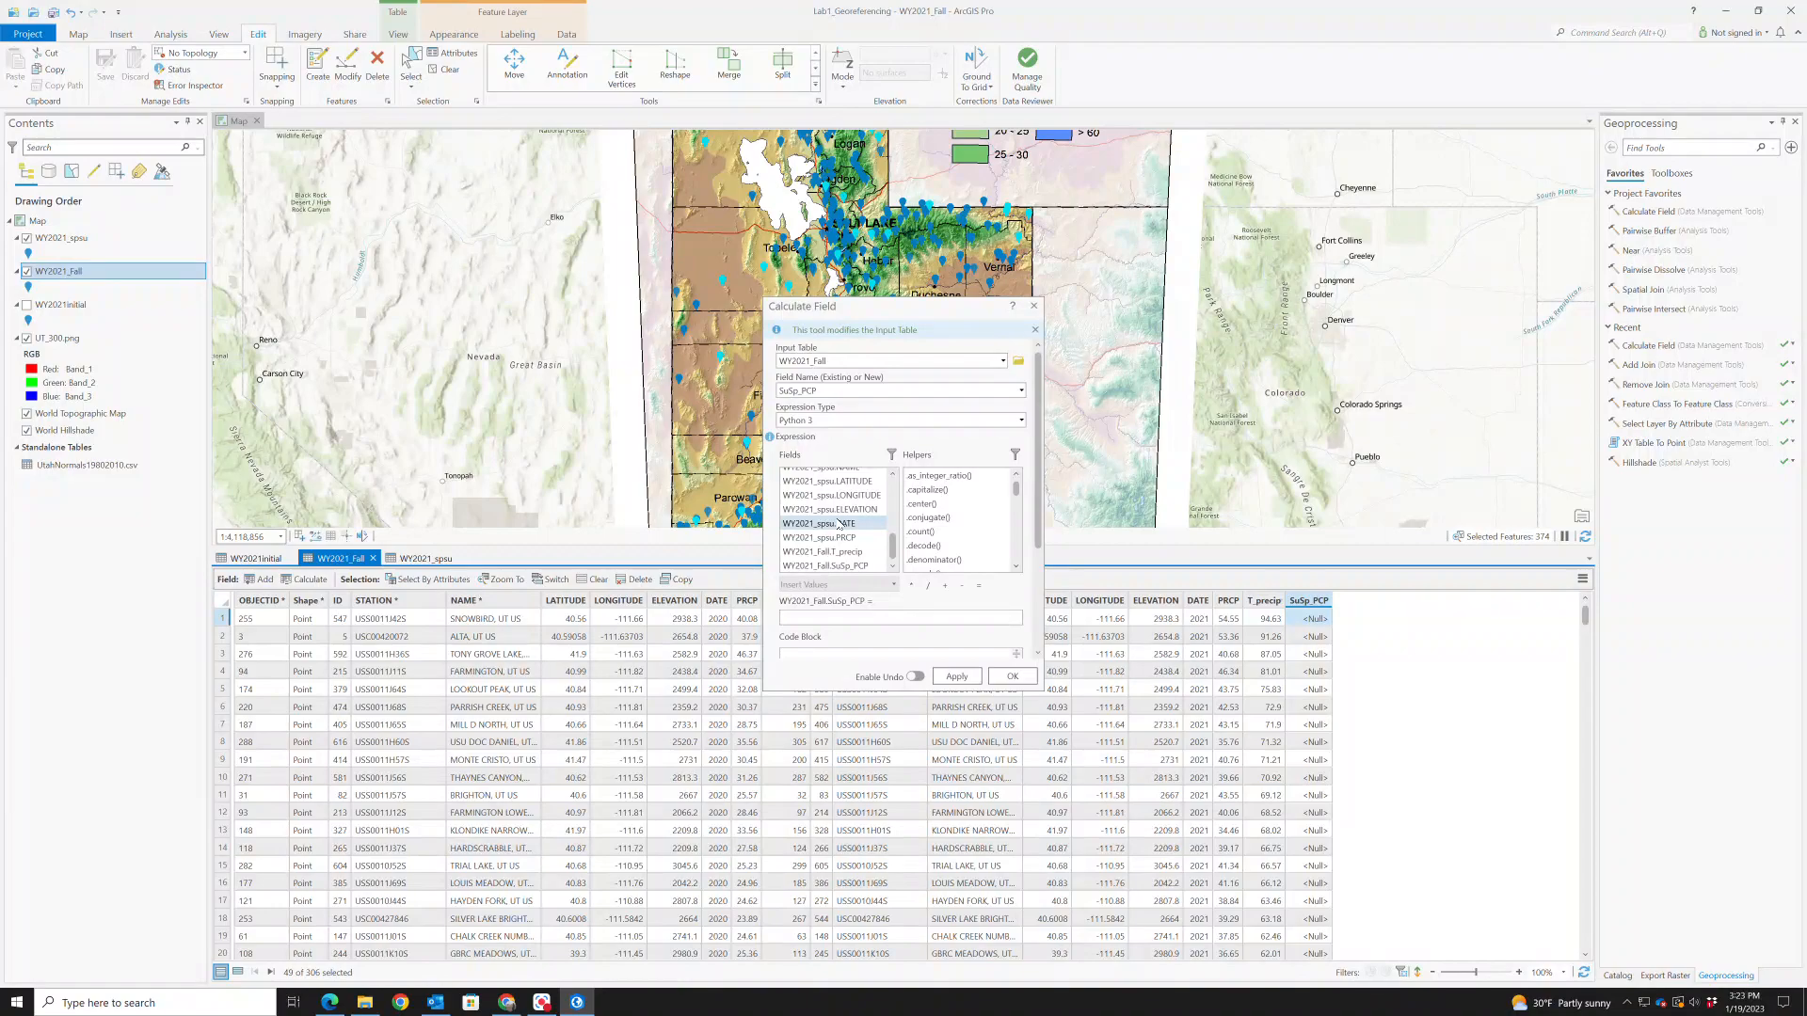
double_click(843, 540)
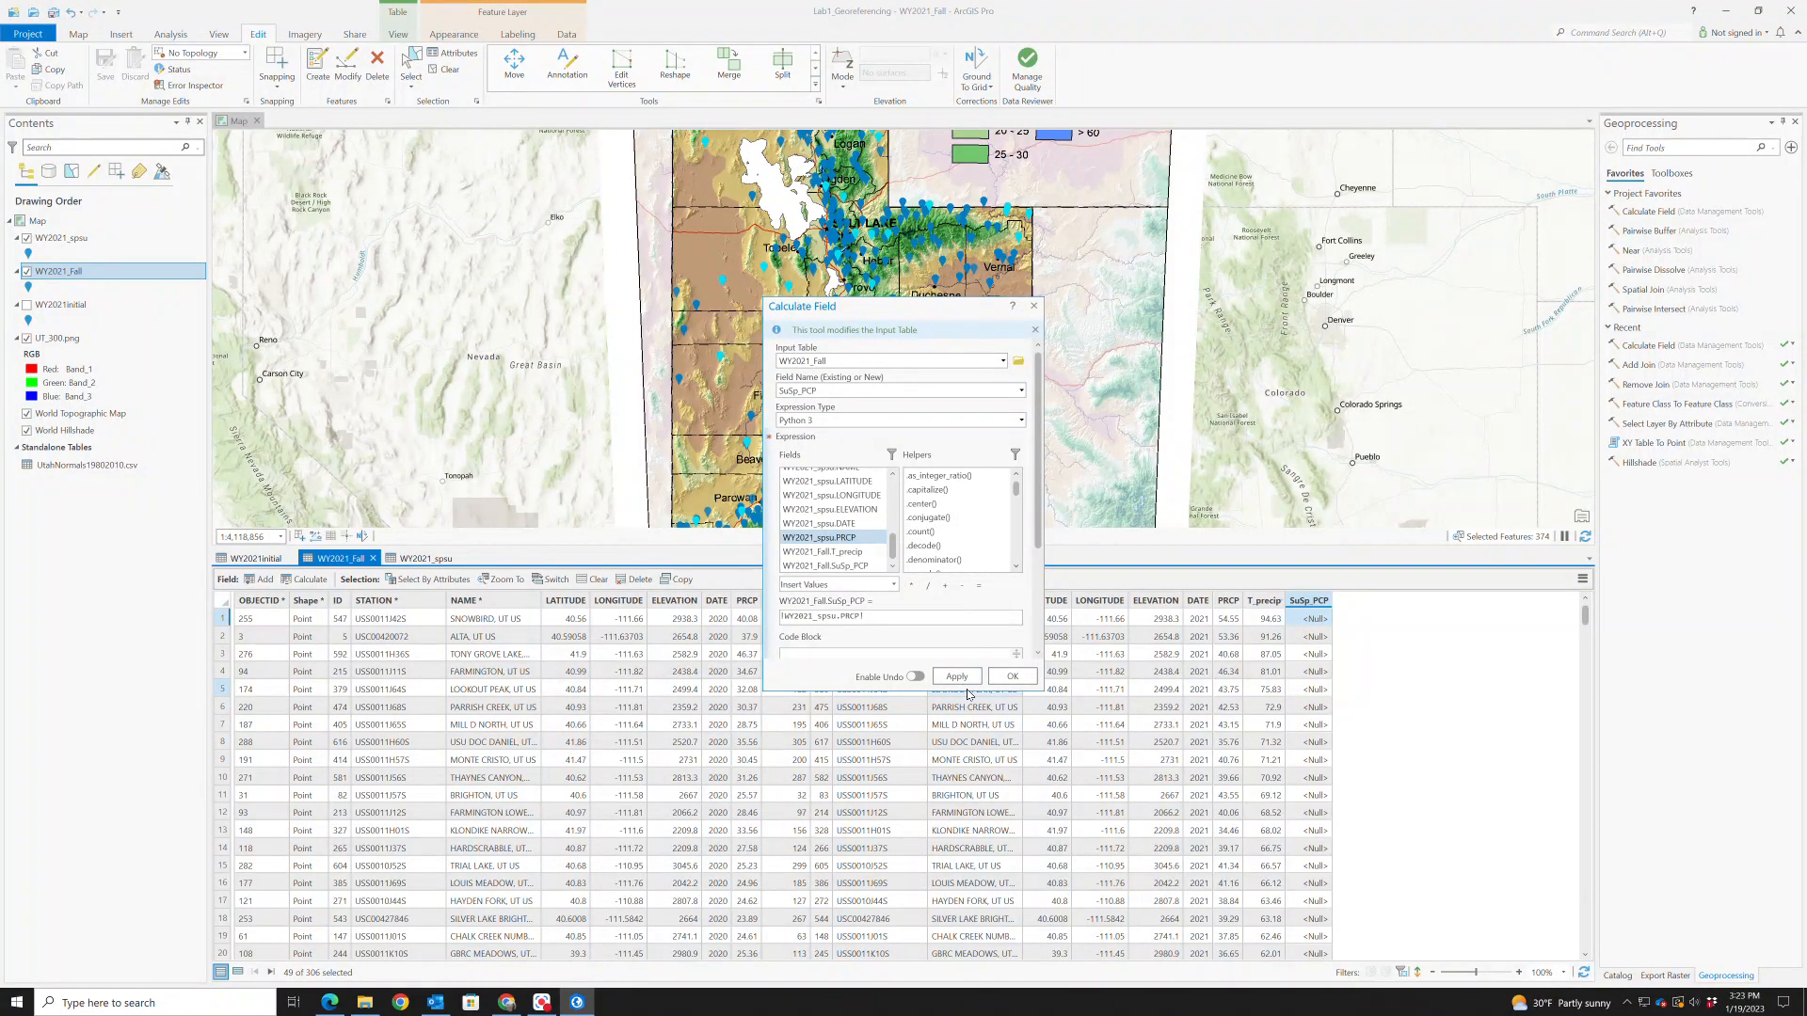
click(1008, 676)
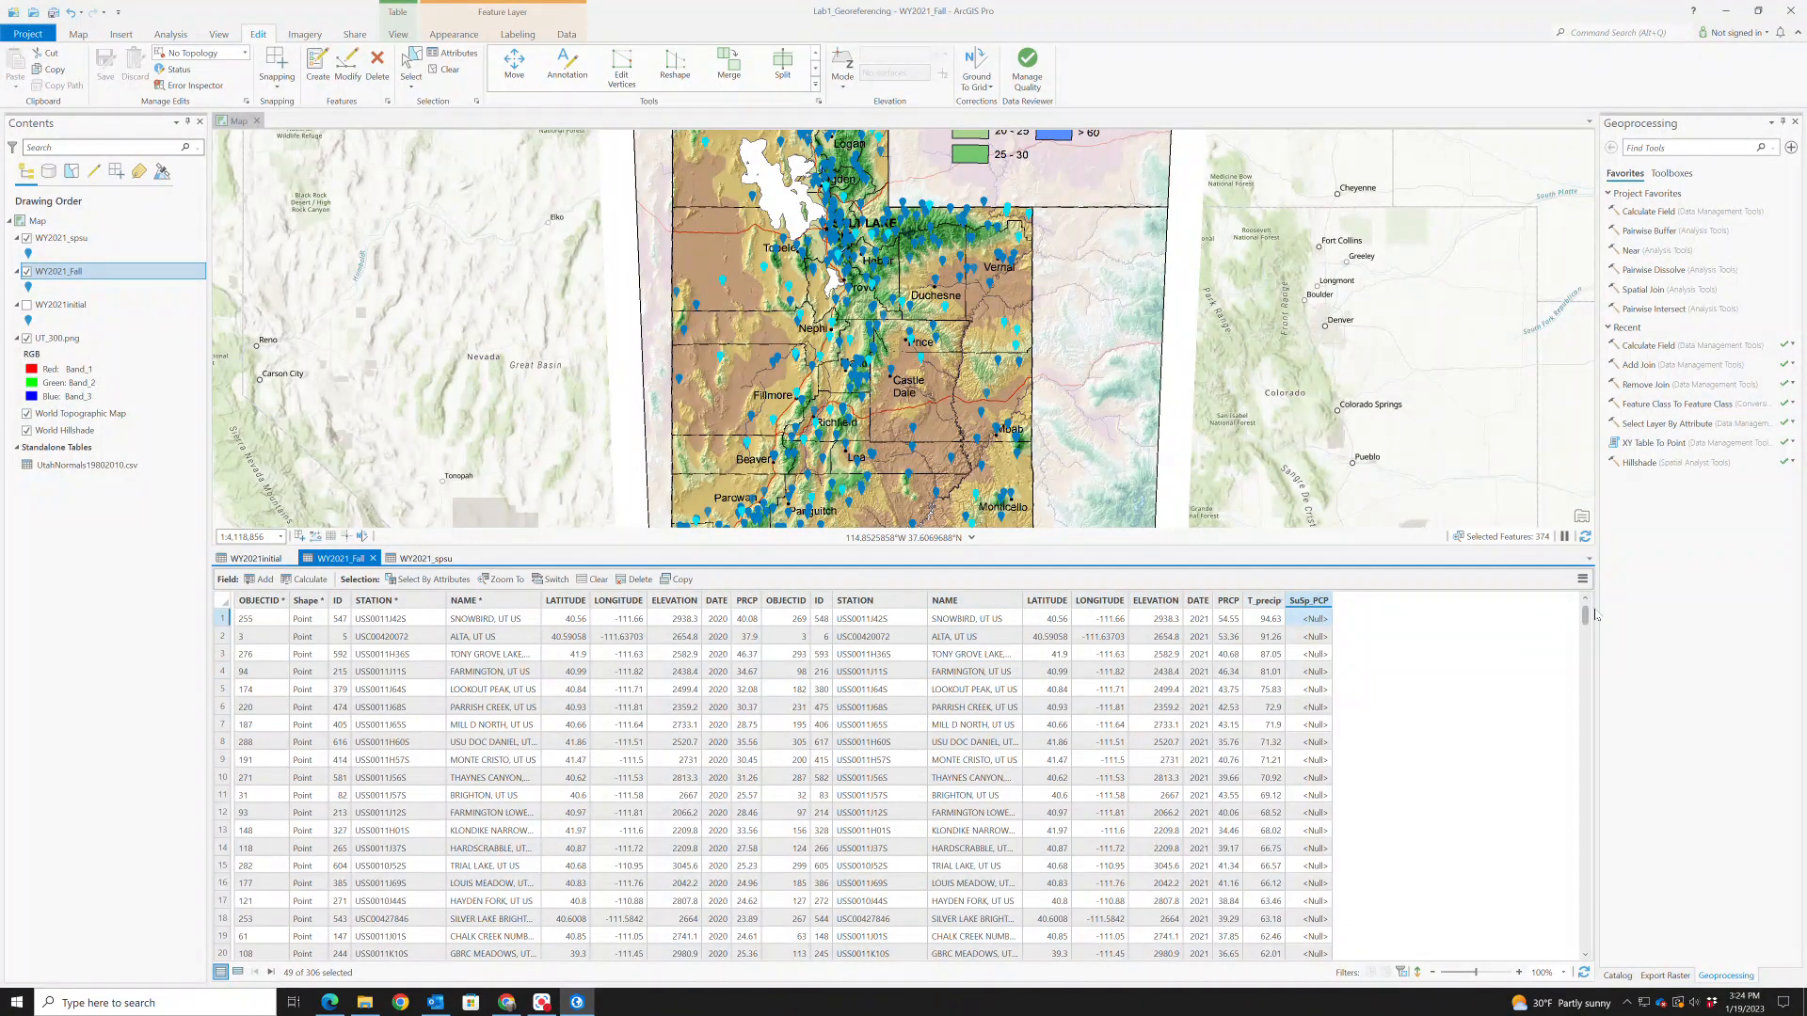
Try to calculate SuSp_PCP in WY2021_Fall by multiplying !WY2021_spsu.PRCP! by a whole number, and dismiss the tool message
scroll(1581, 790, down, 15)
drag(1585, 677, 1586, 573)
right_click(1304, 601)
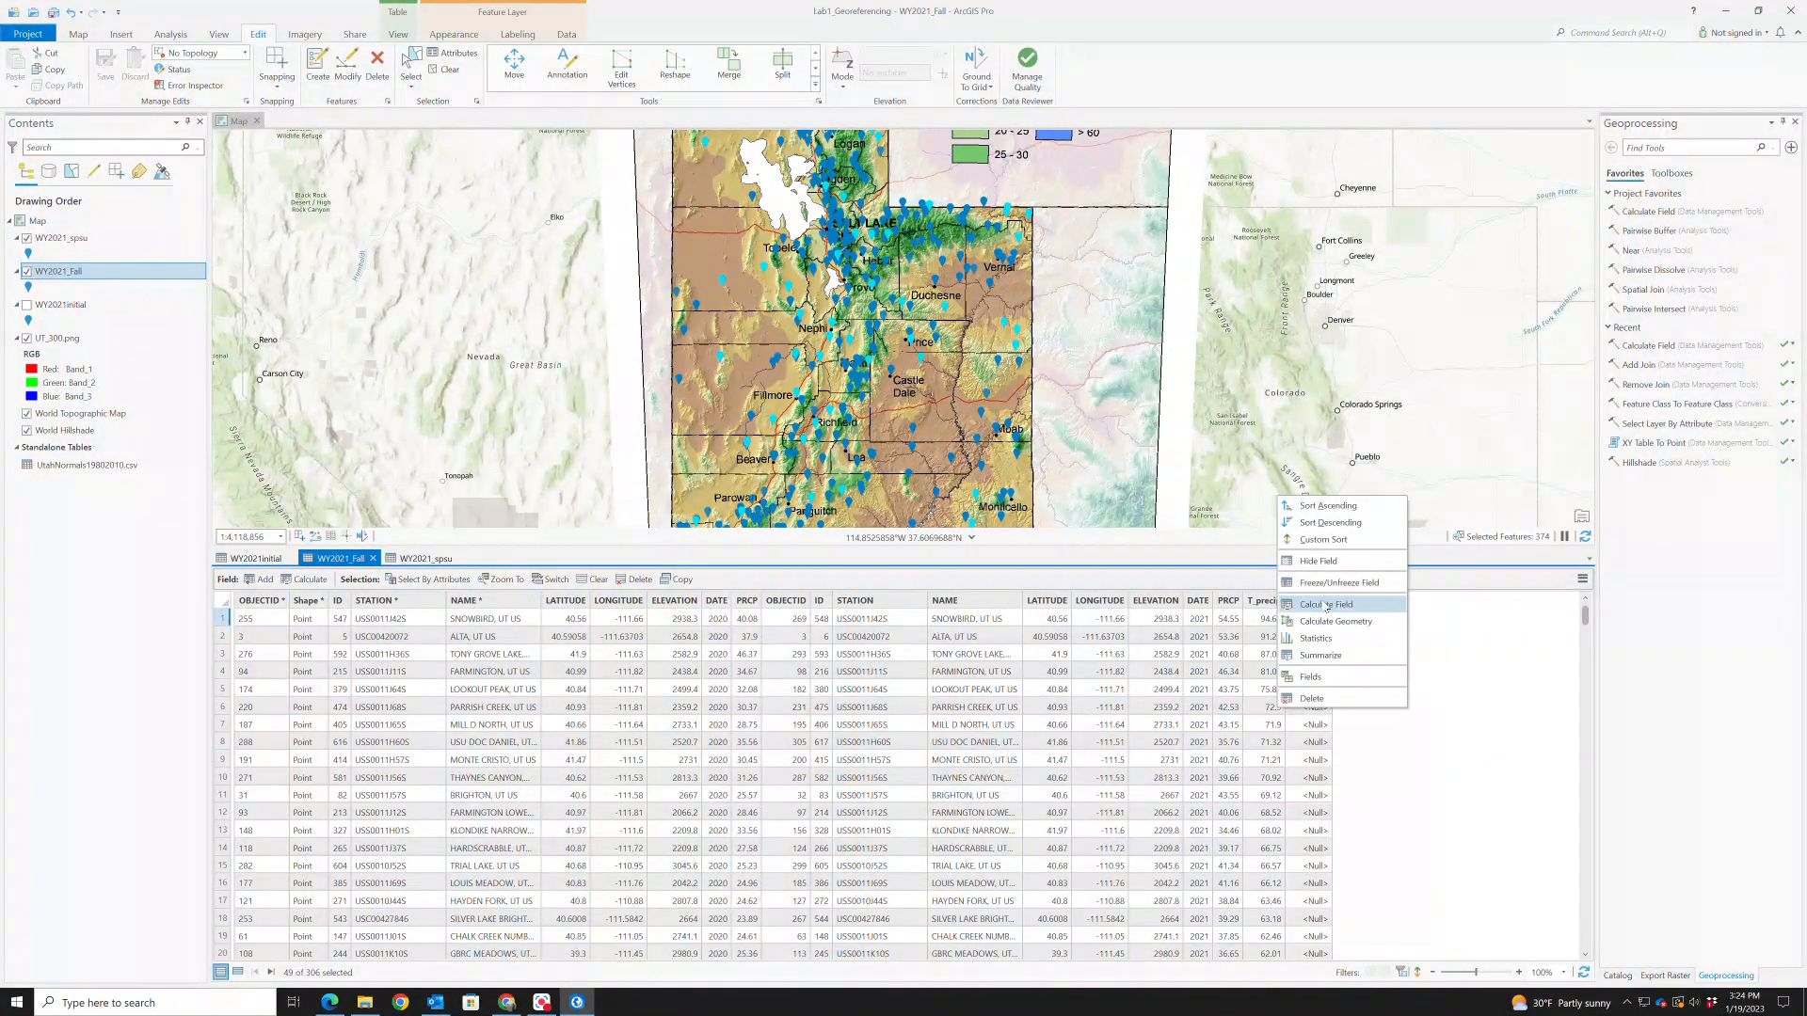
click(1327, 606)
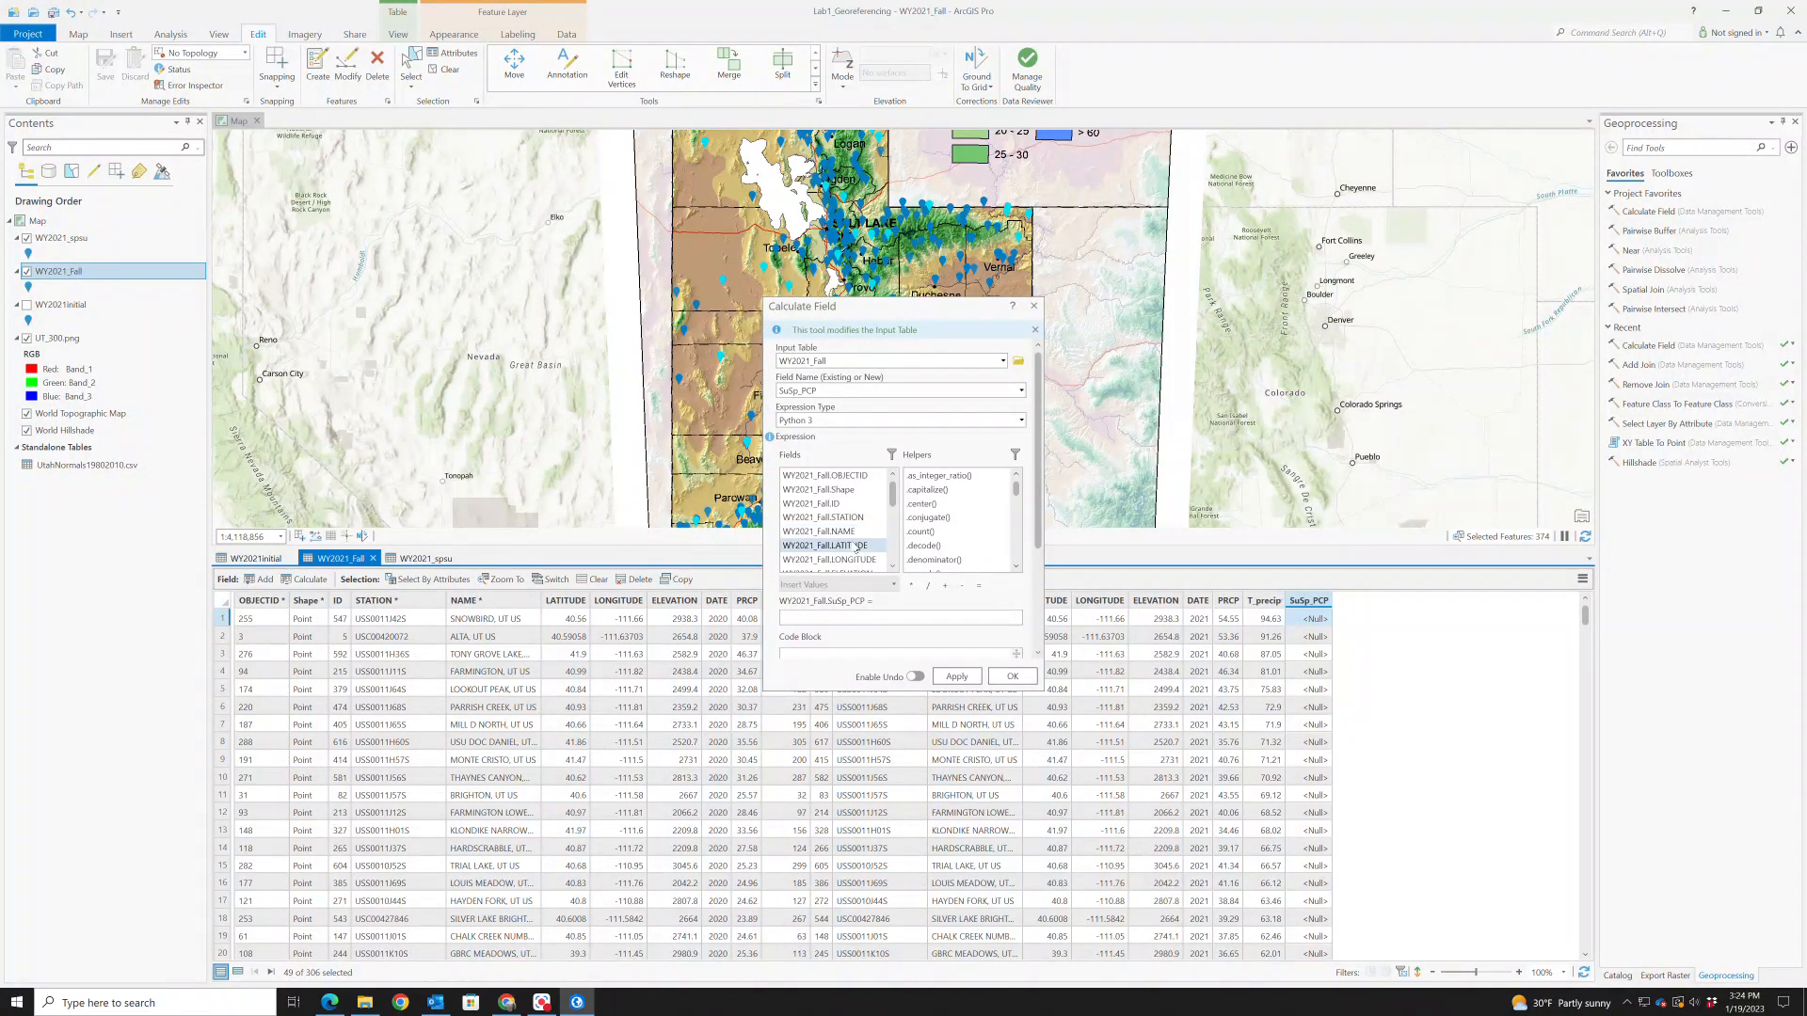
scroll(862, 540, down, 5)
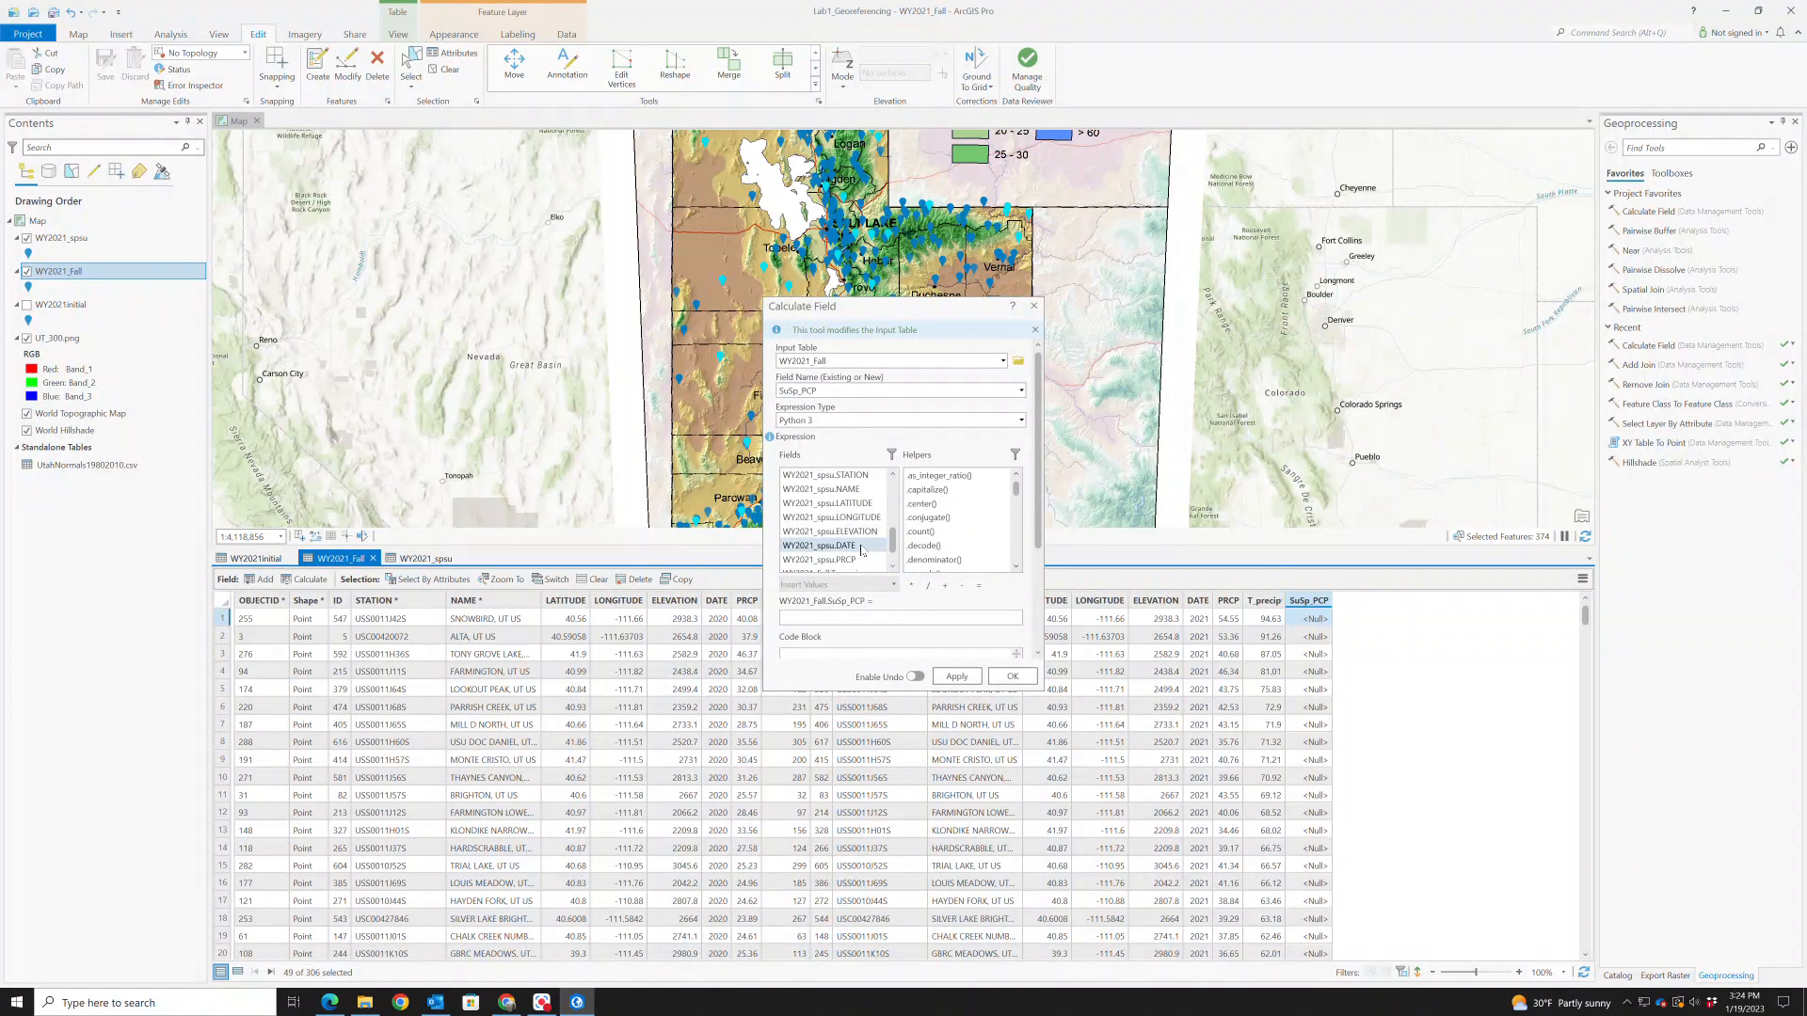
scroll(861, 565, down, 1)
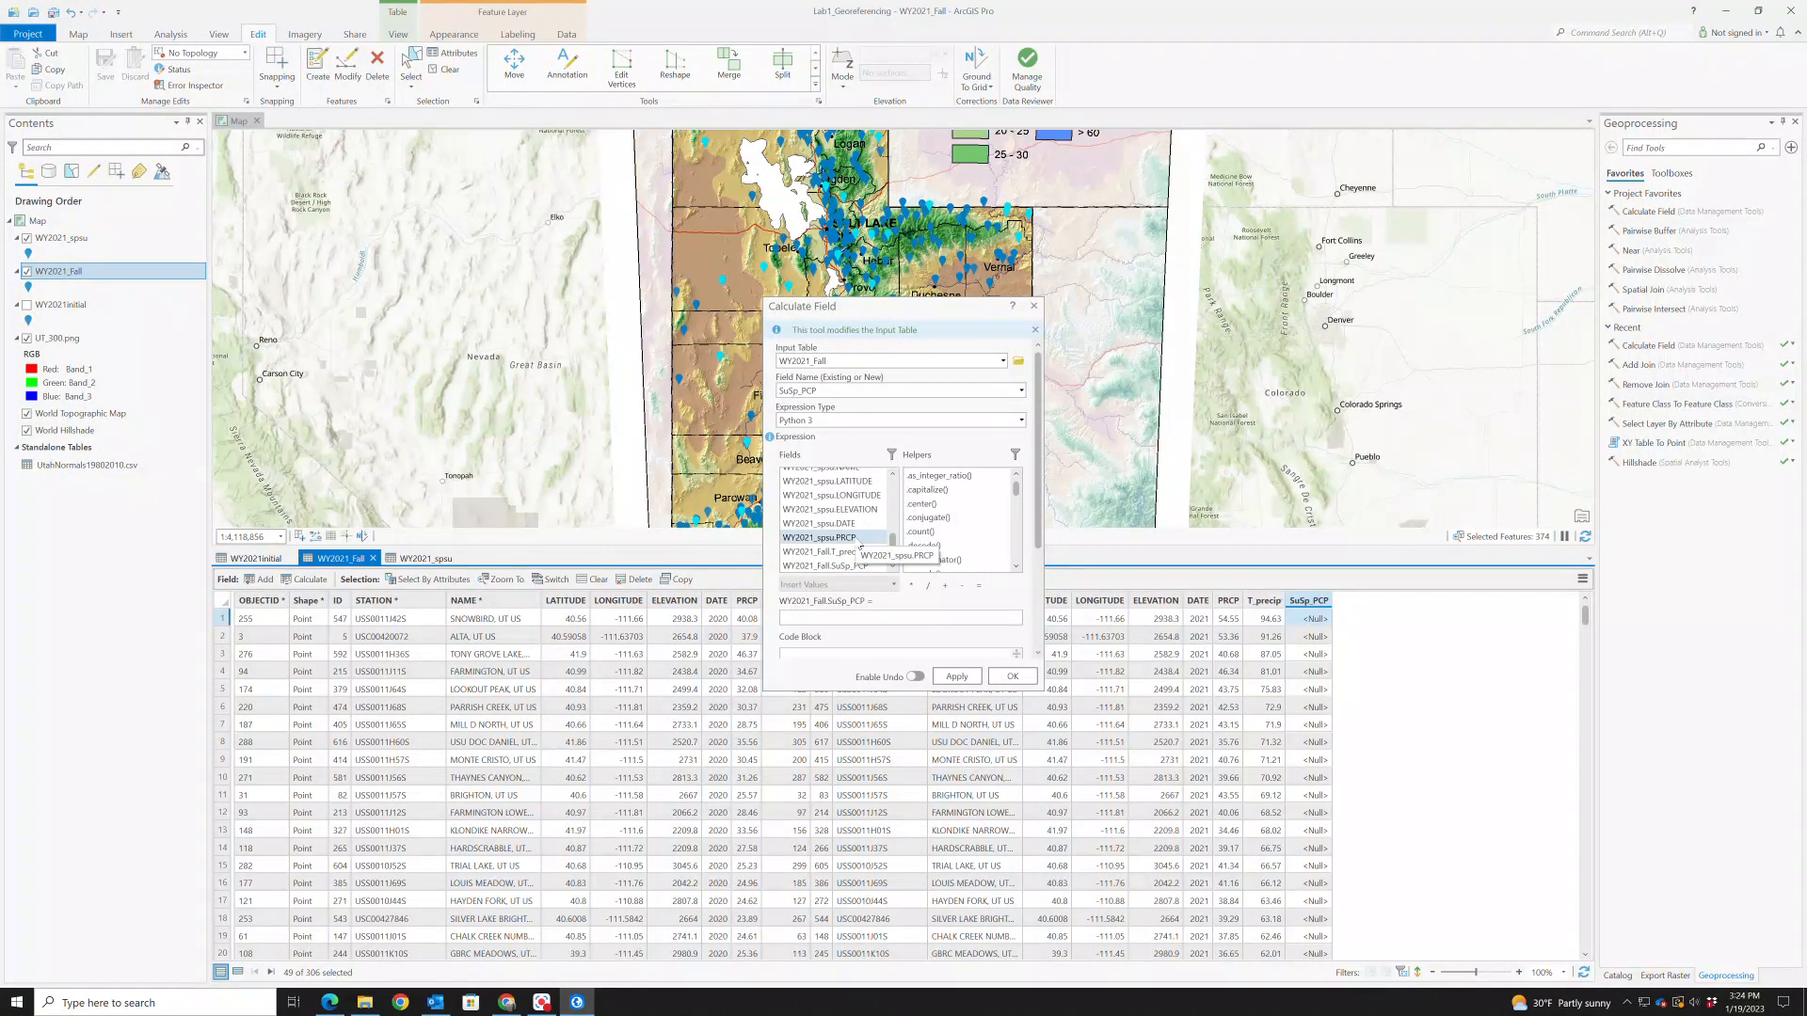
double_click(859, 541)
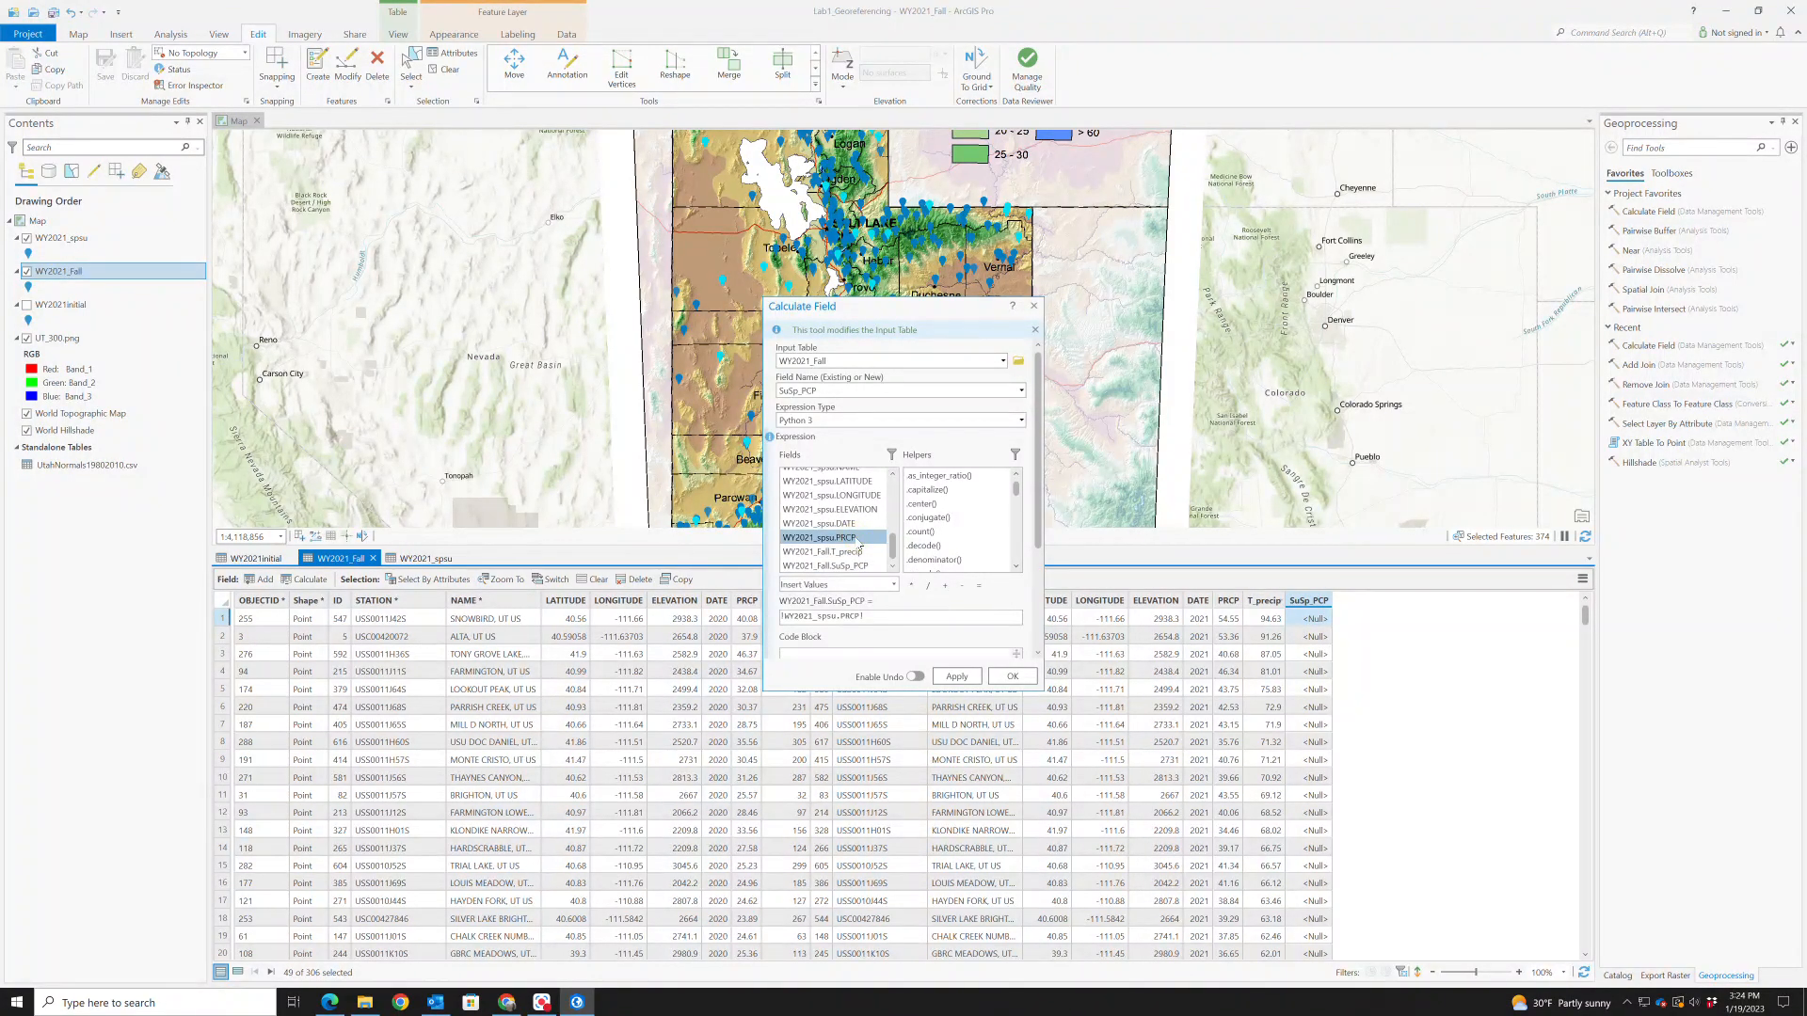
click(911, 586)
click(1009, 678)
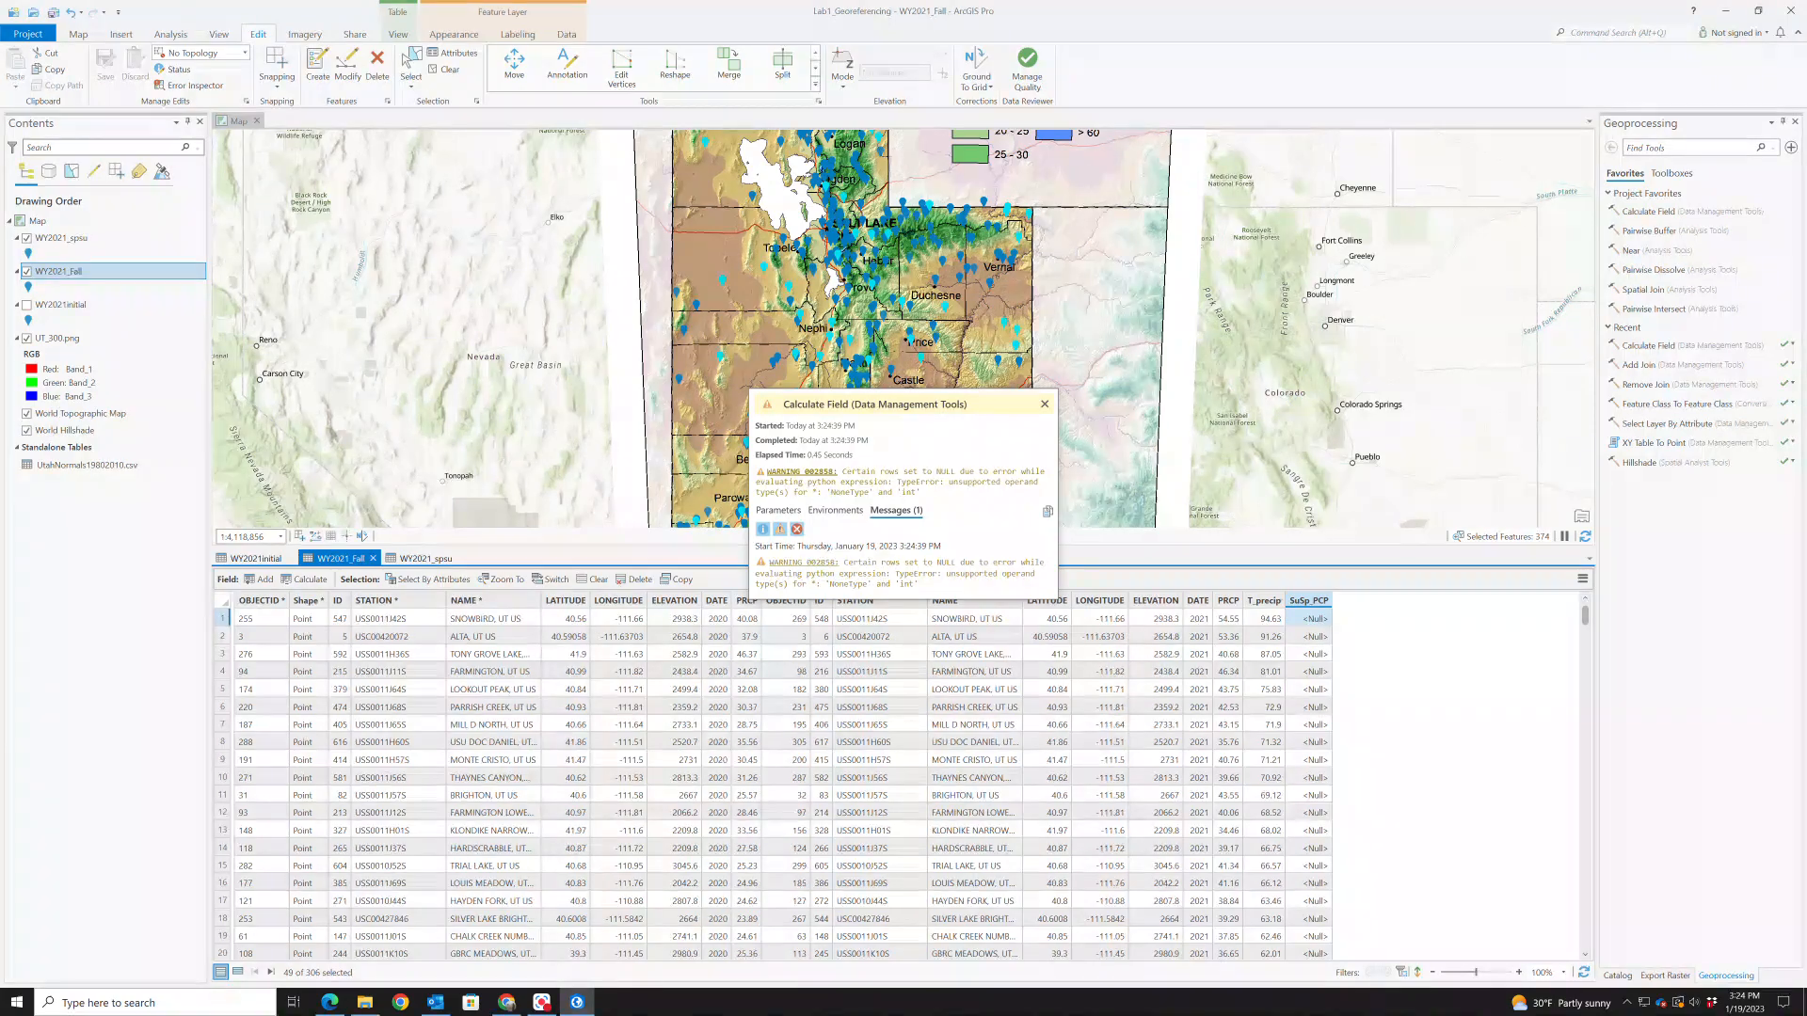
click(1043, 406)
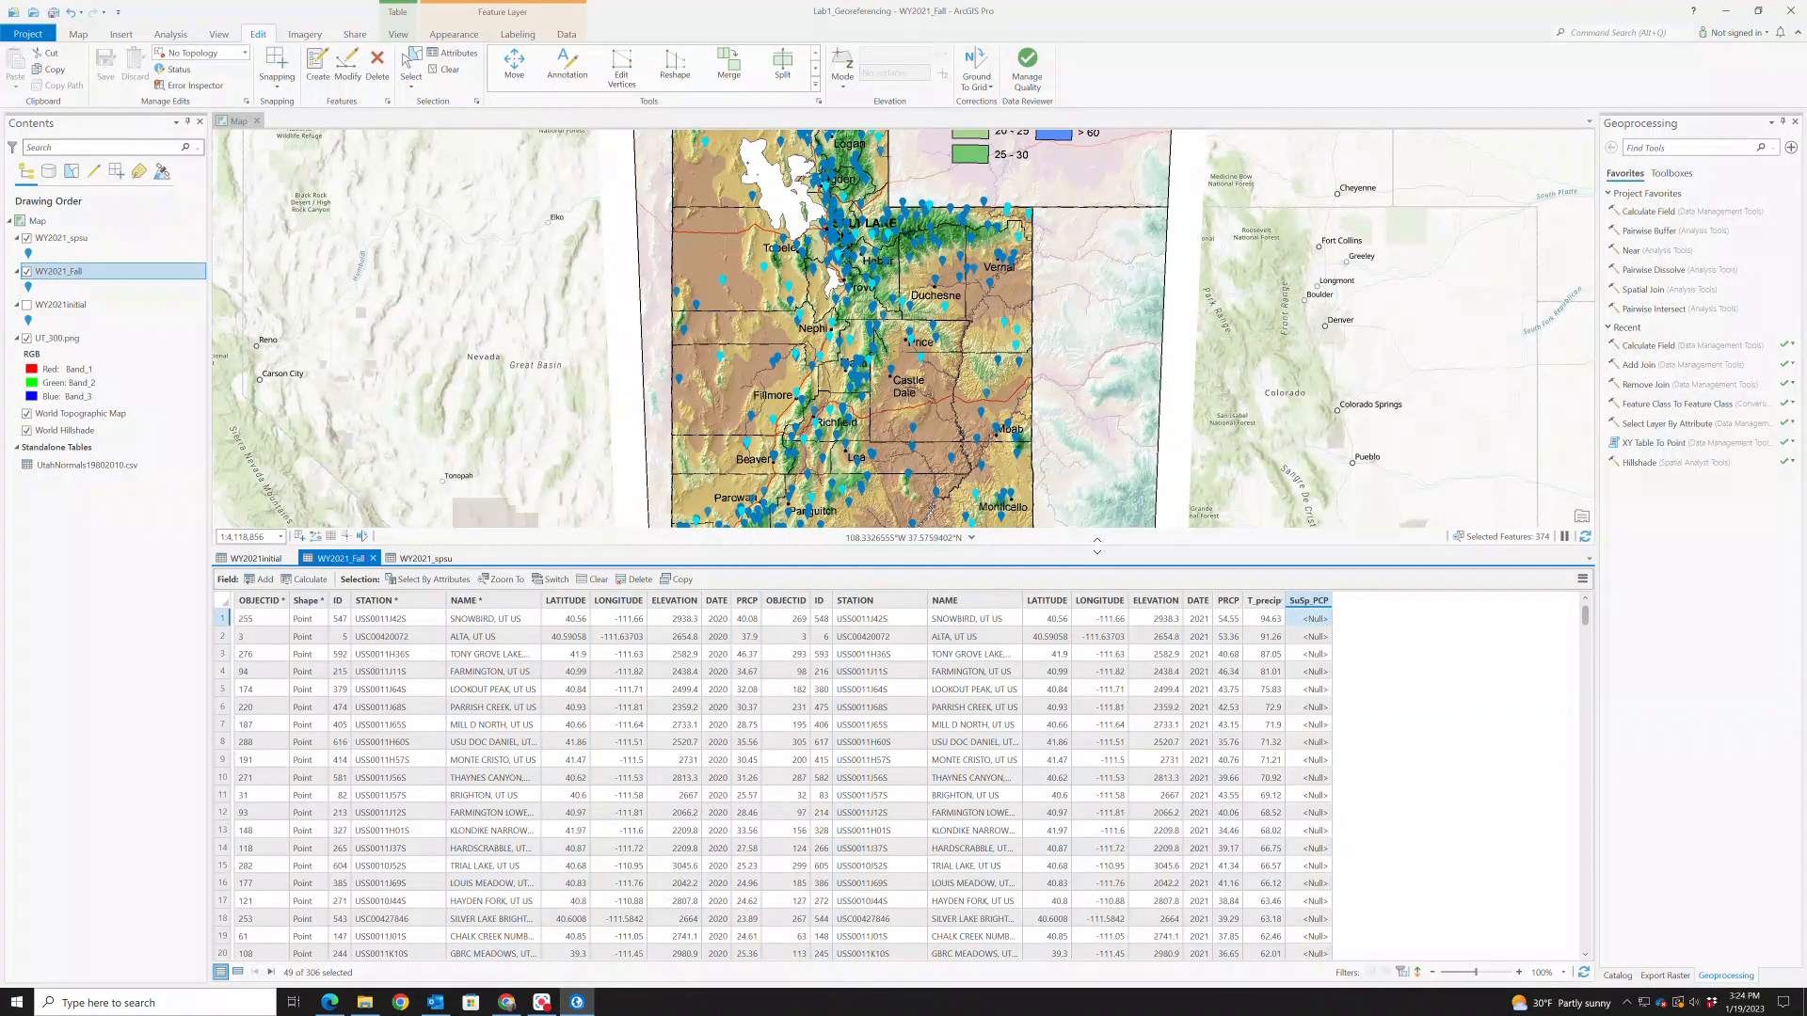
click(1304, 657)
right_click(1314, 603)
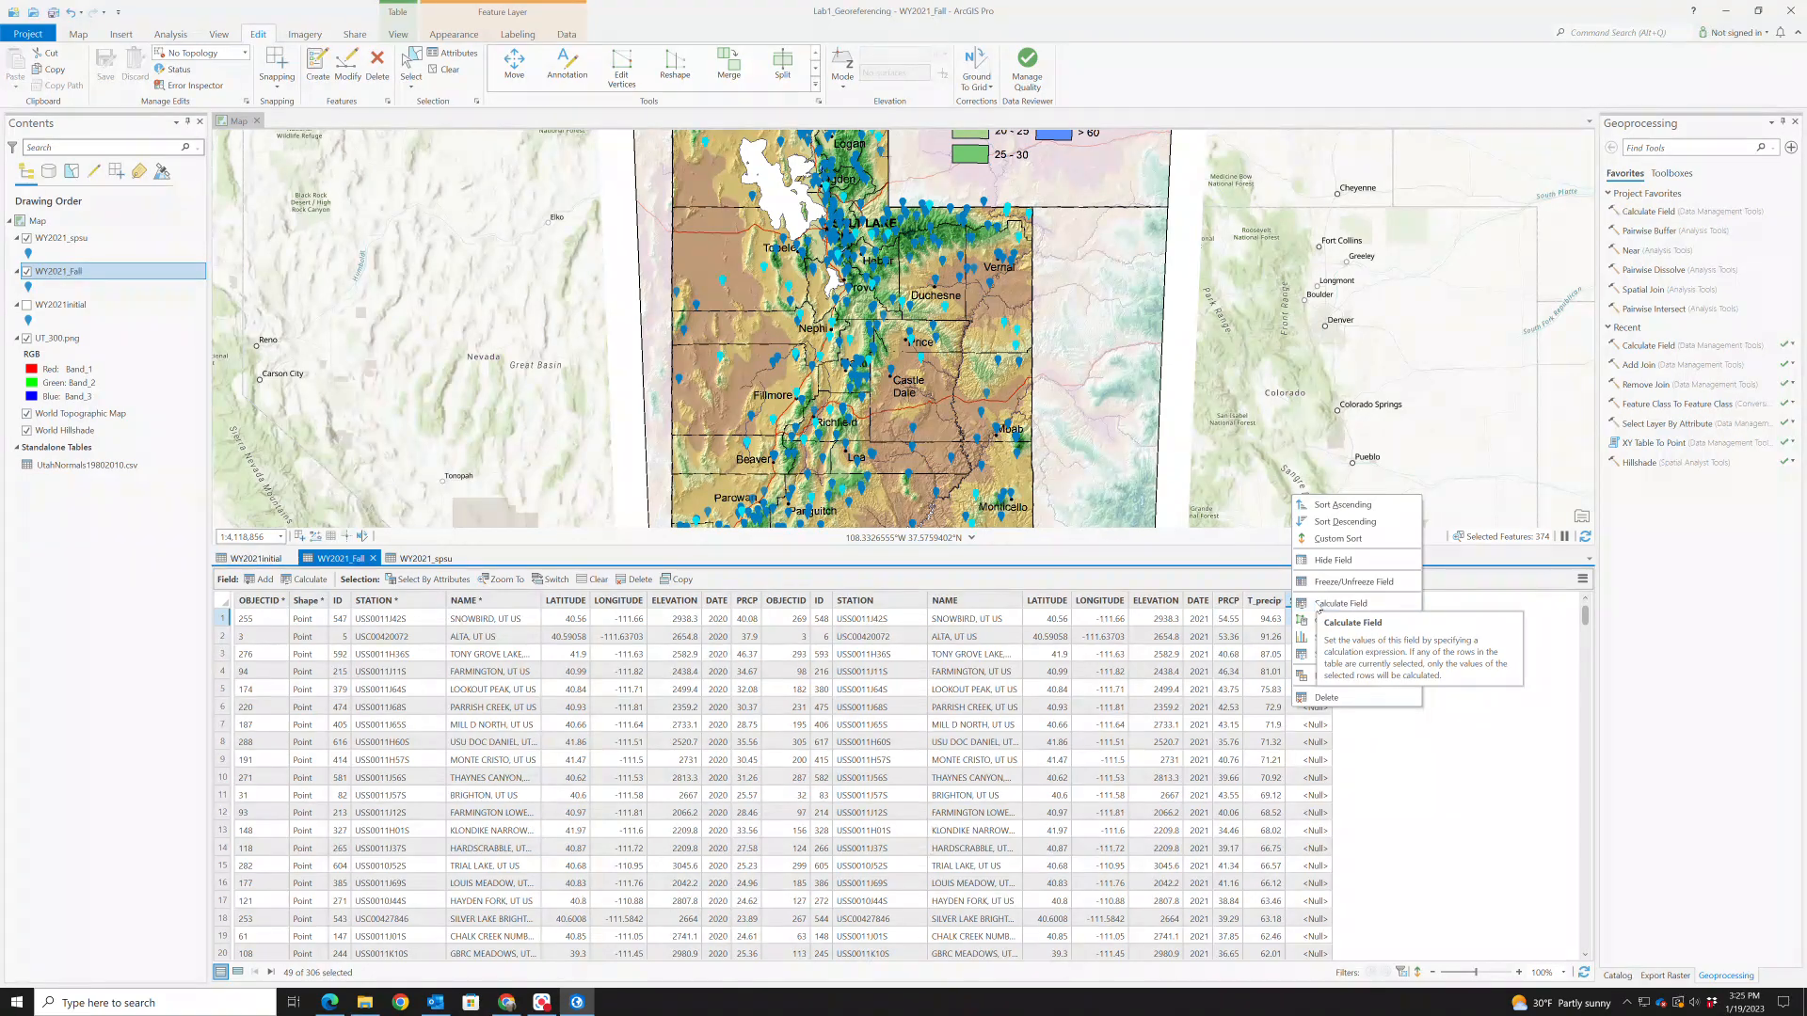
click(1340, 604)
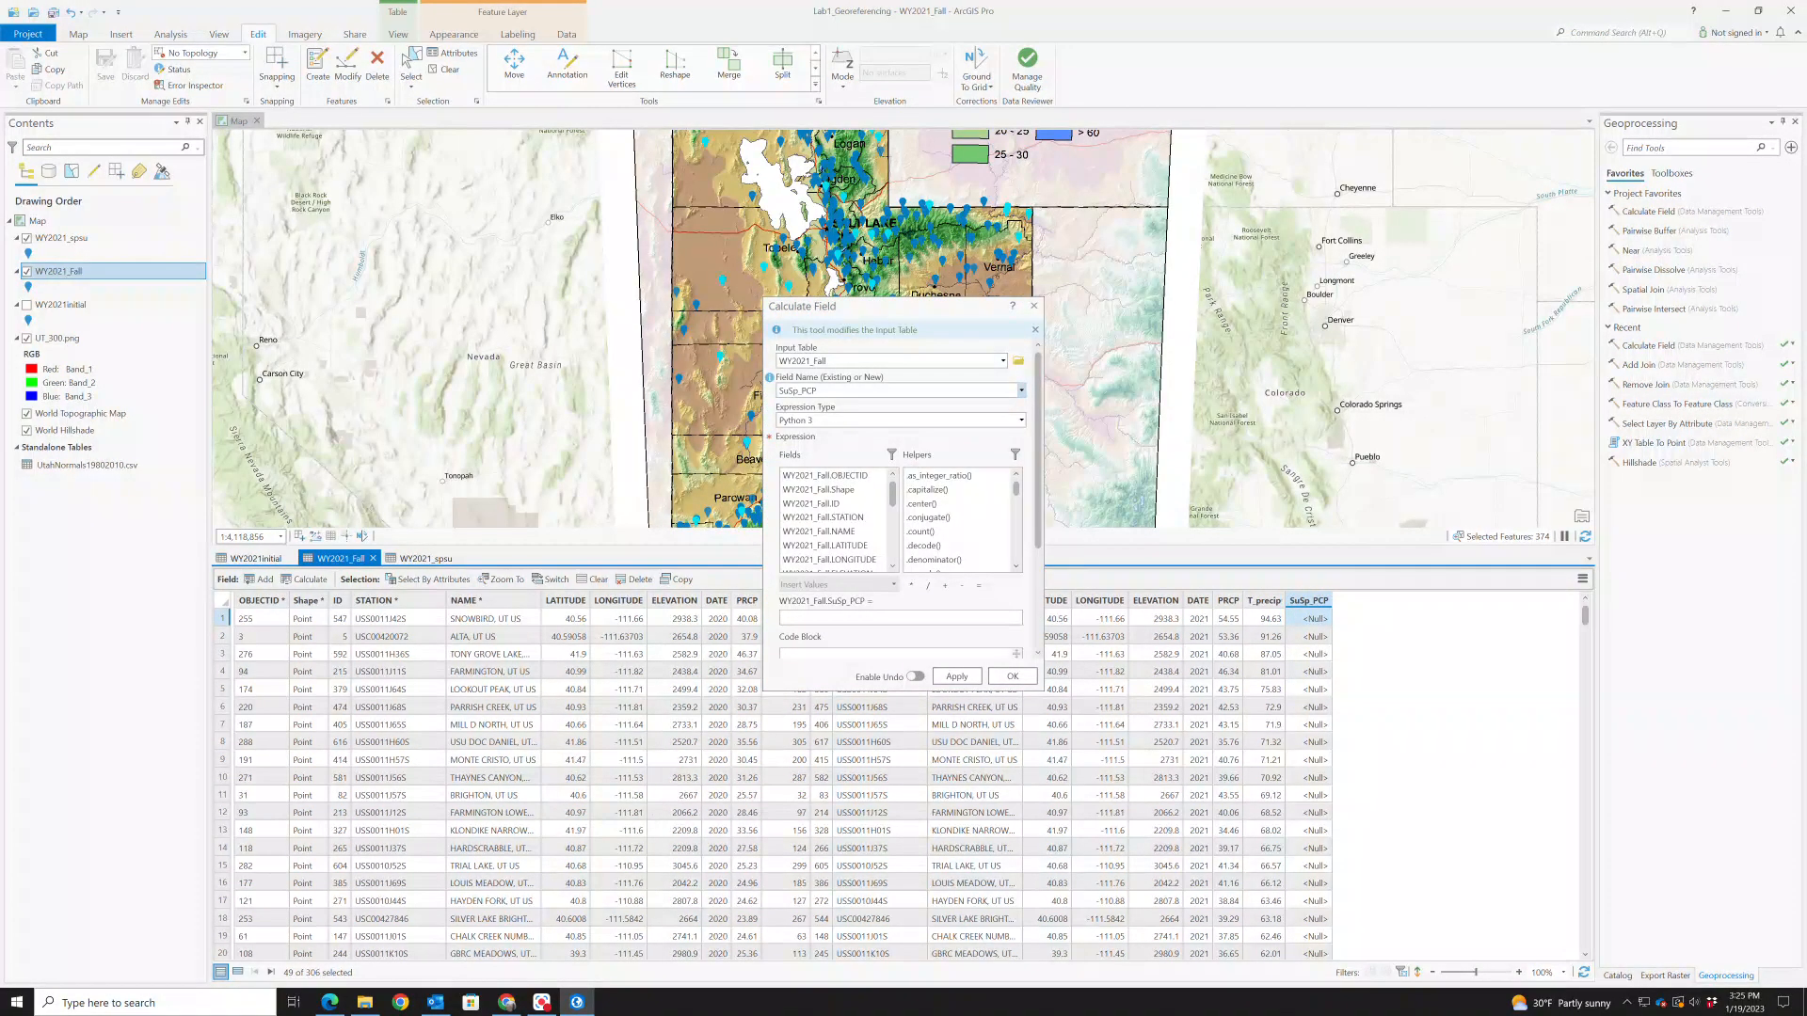
click(1010, 677)
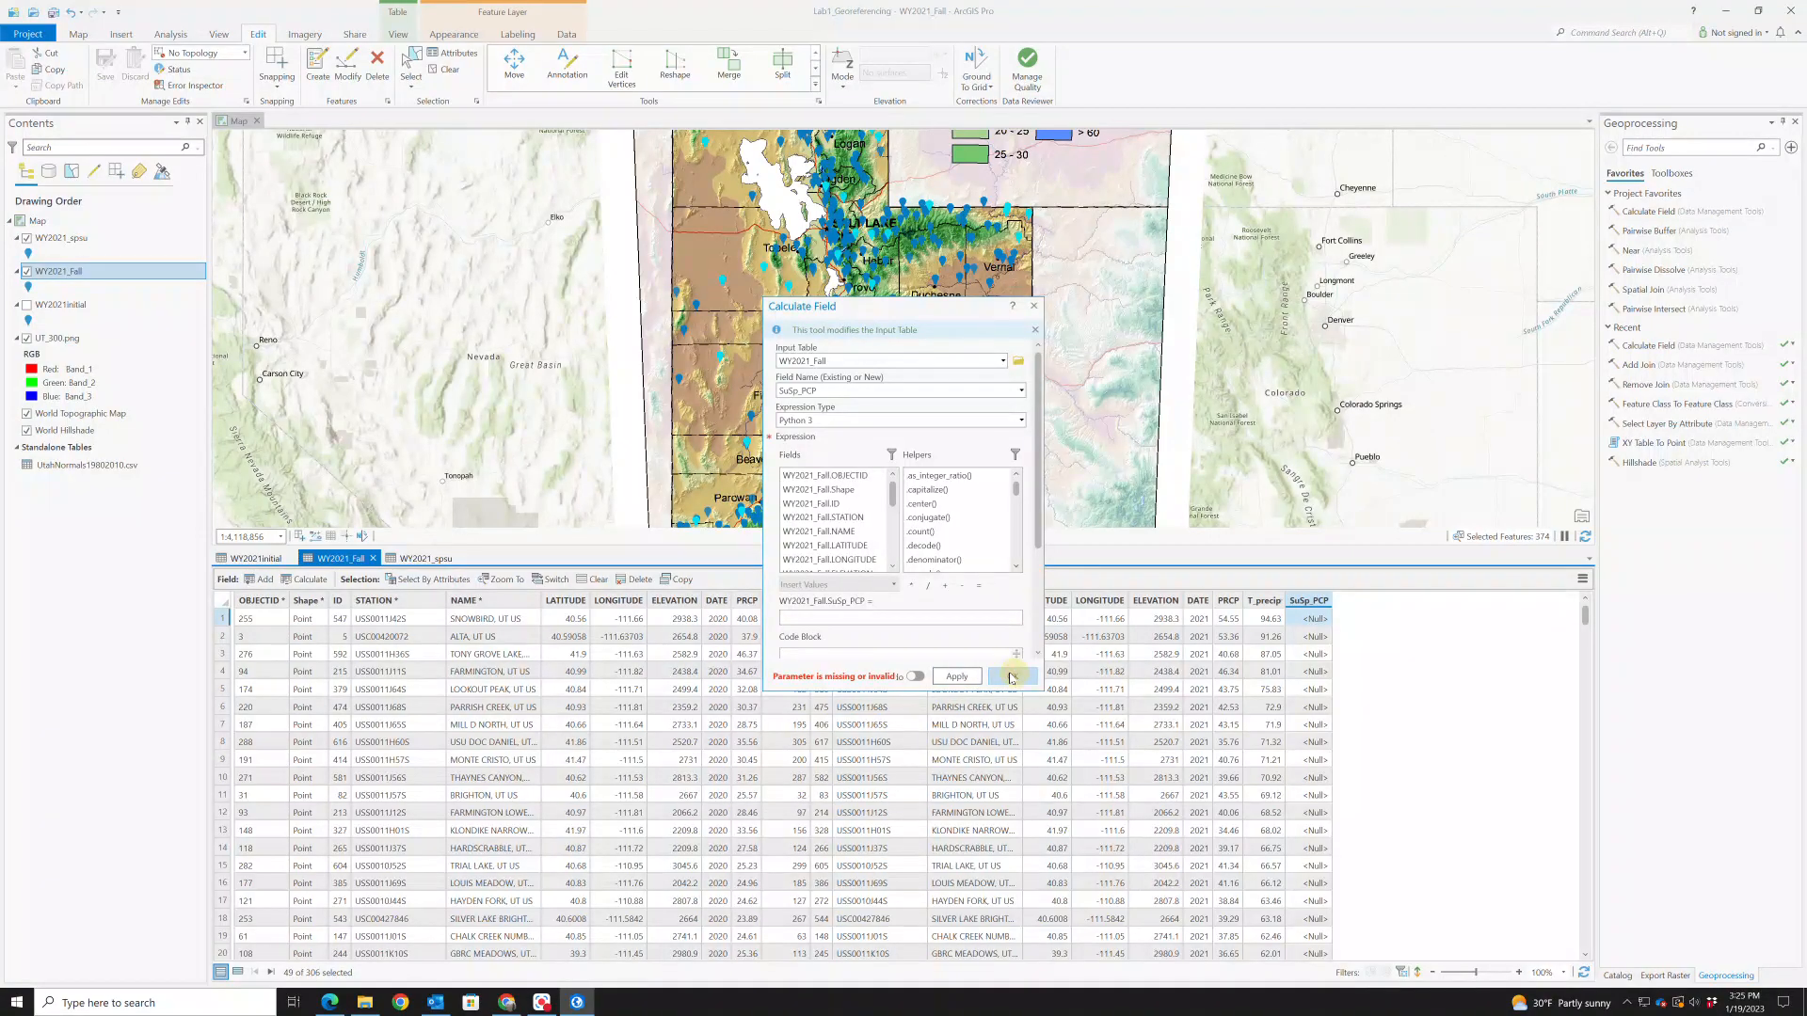
click(1033, 306)
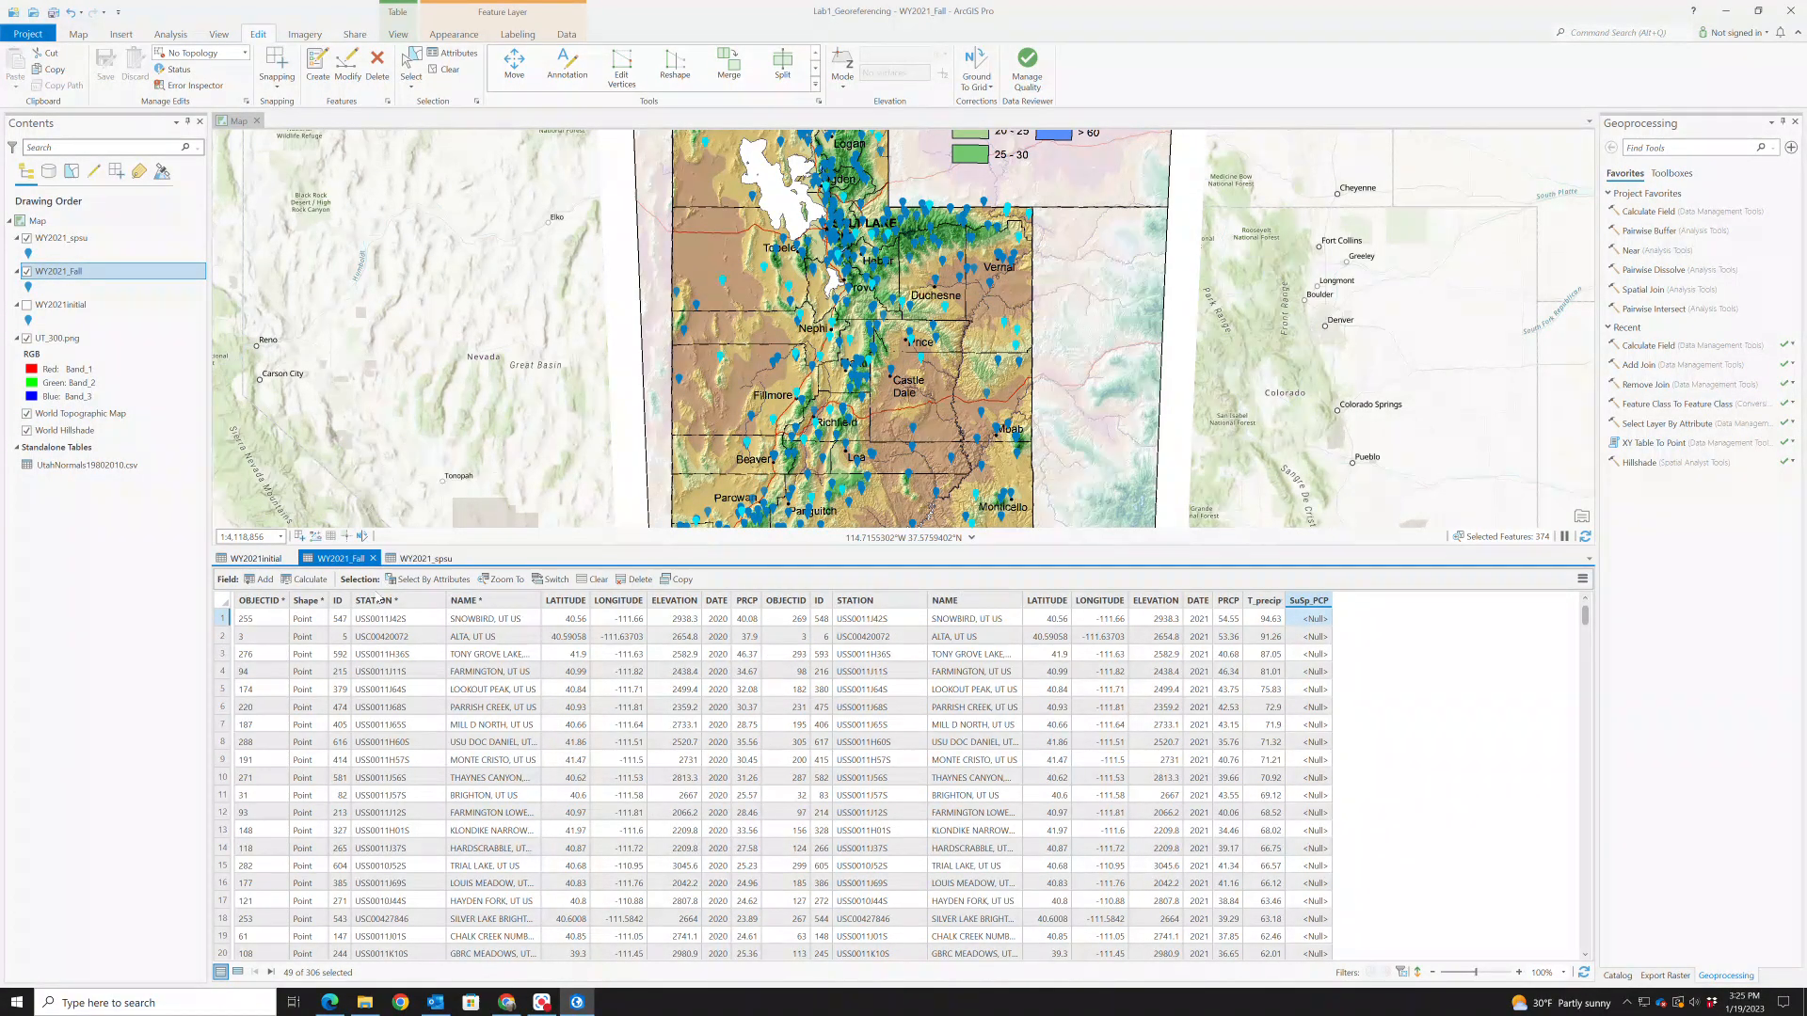
Check the data type of SuSp_PCP in the WY2021_Fall fields view, and close the view without saving
click(260, 579)
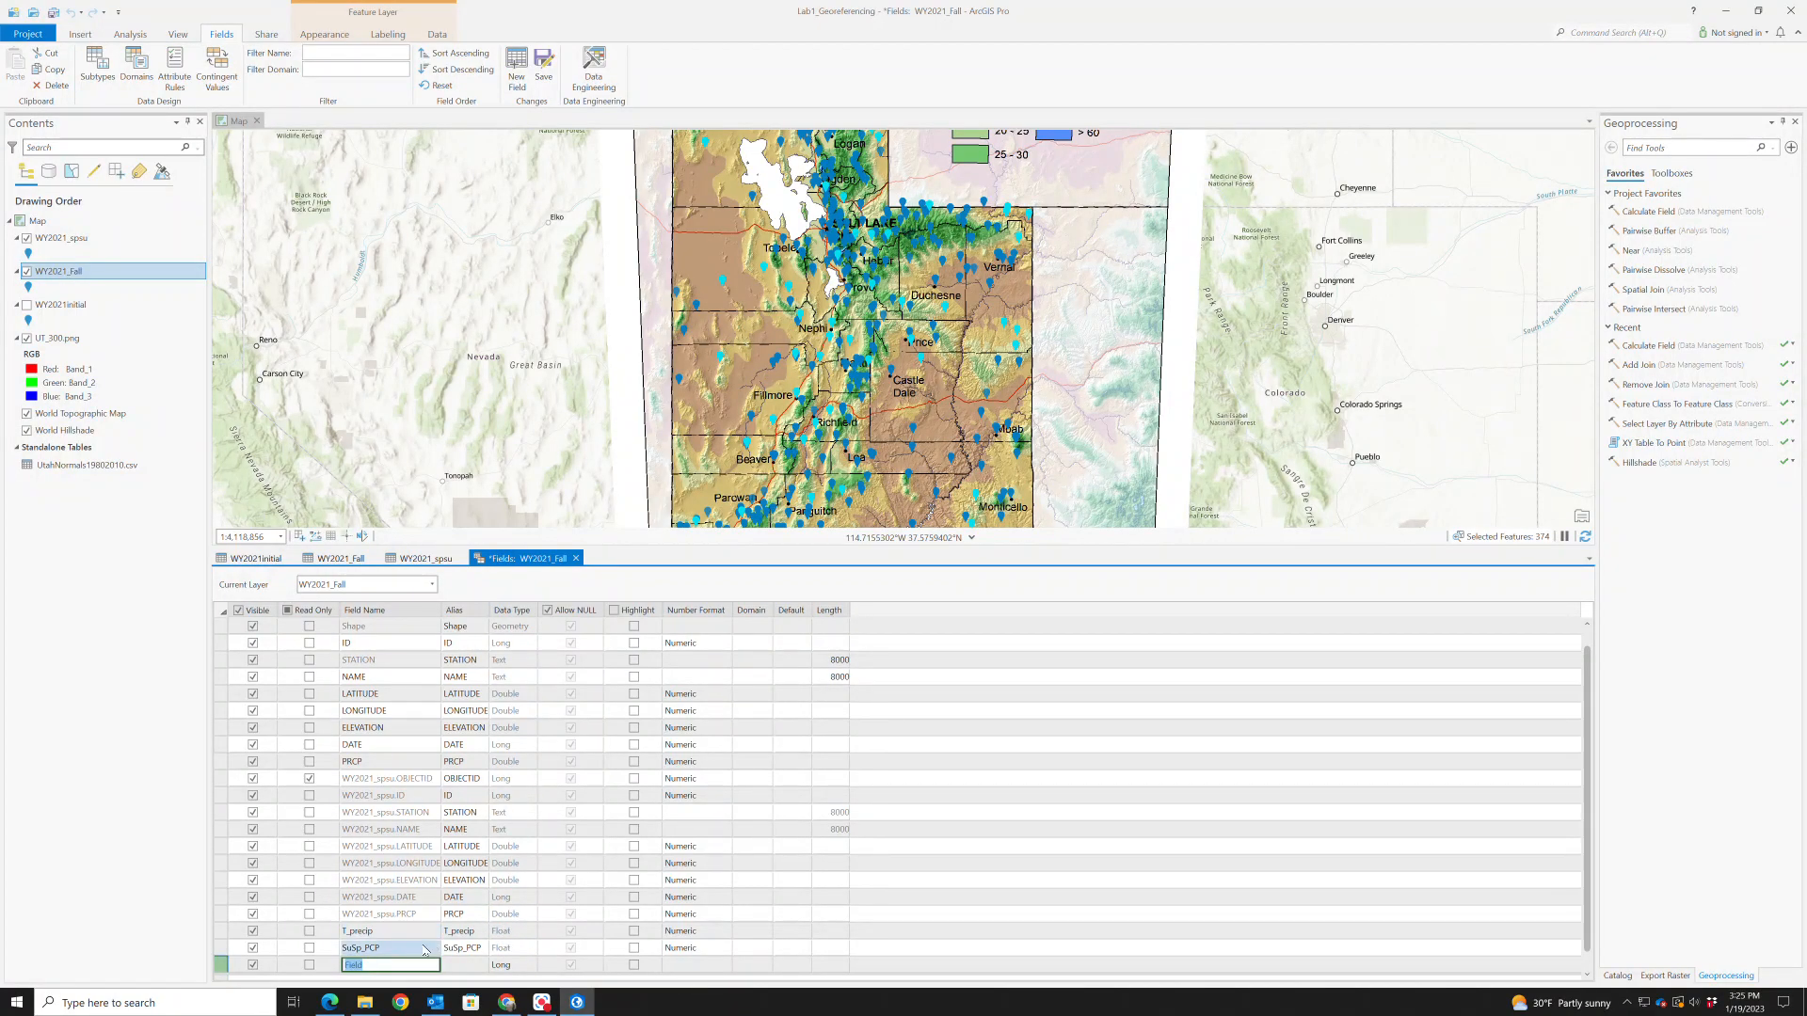
click(496, 952)
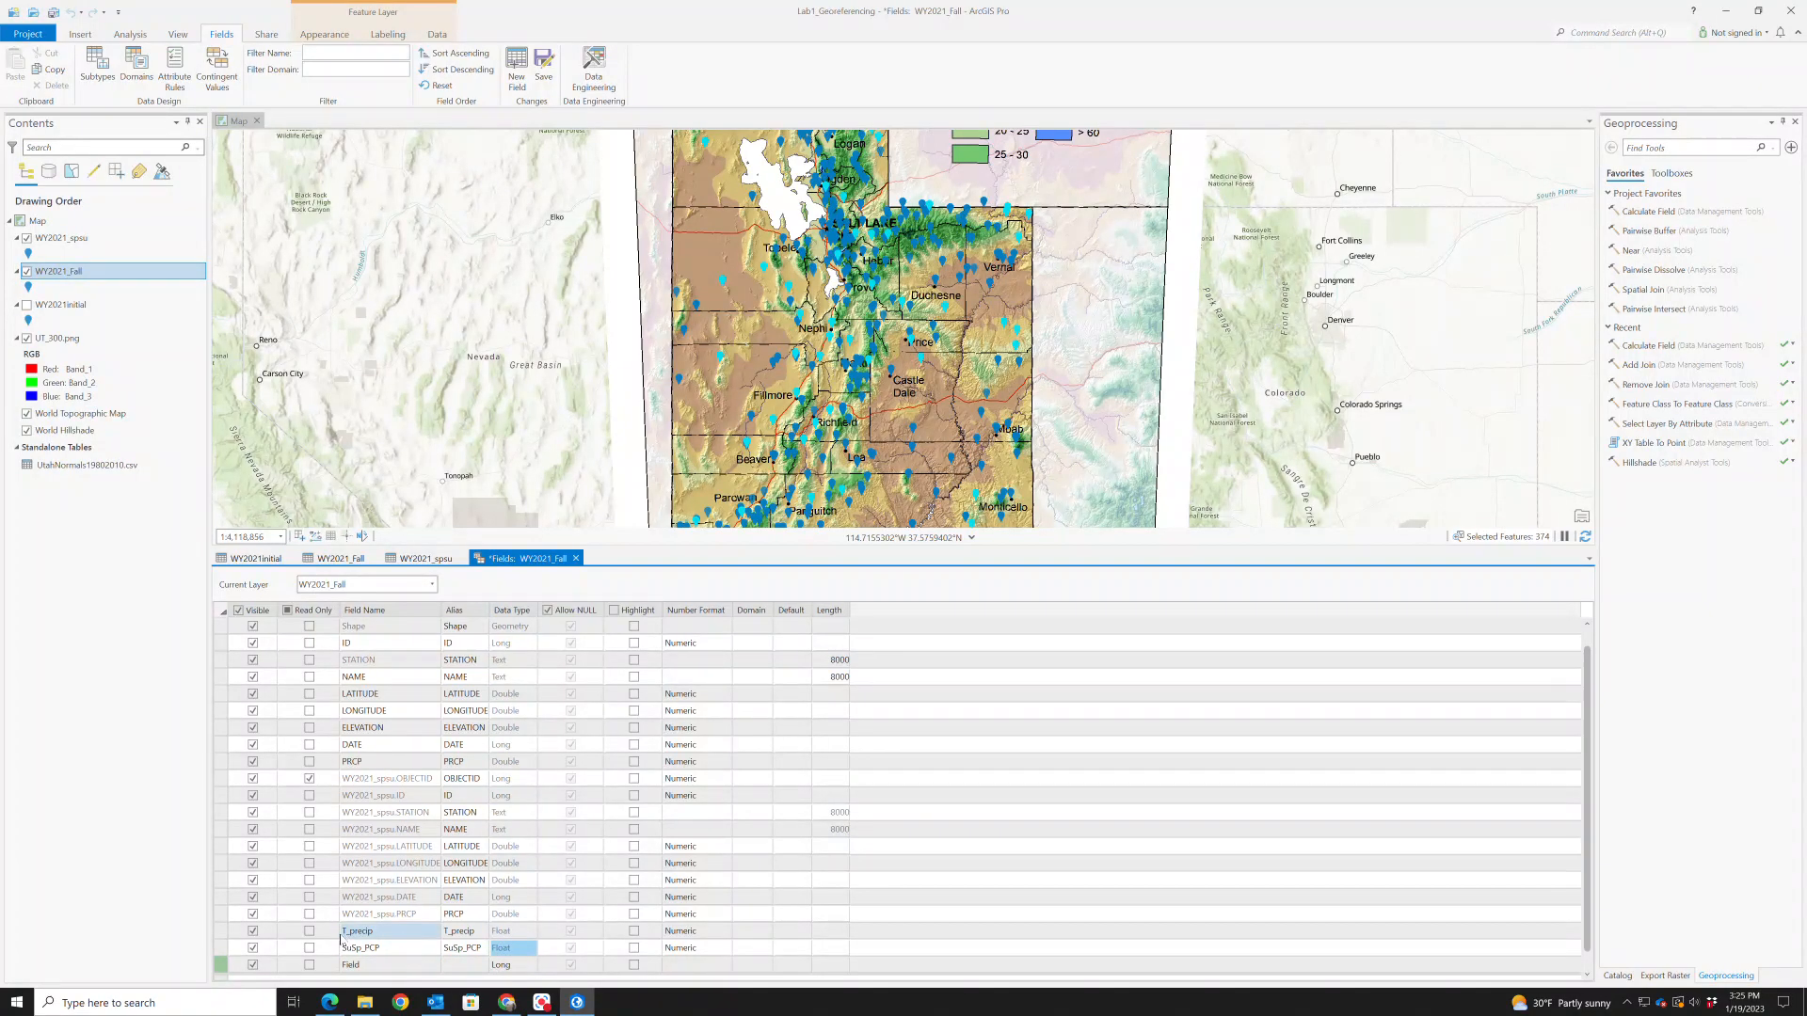
click(253, 966)
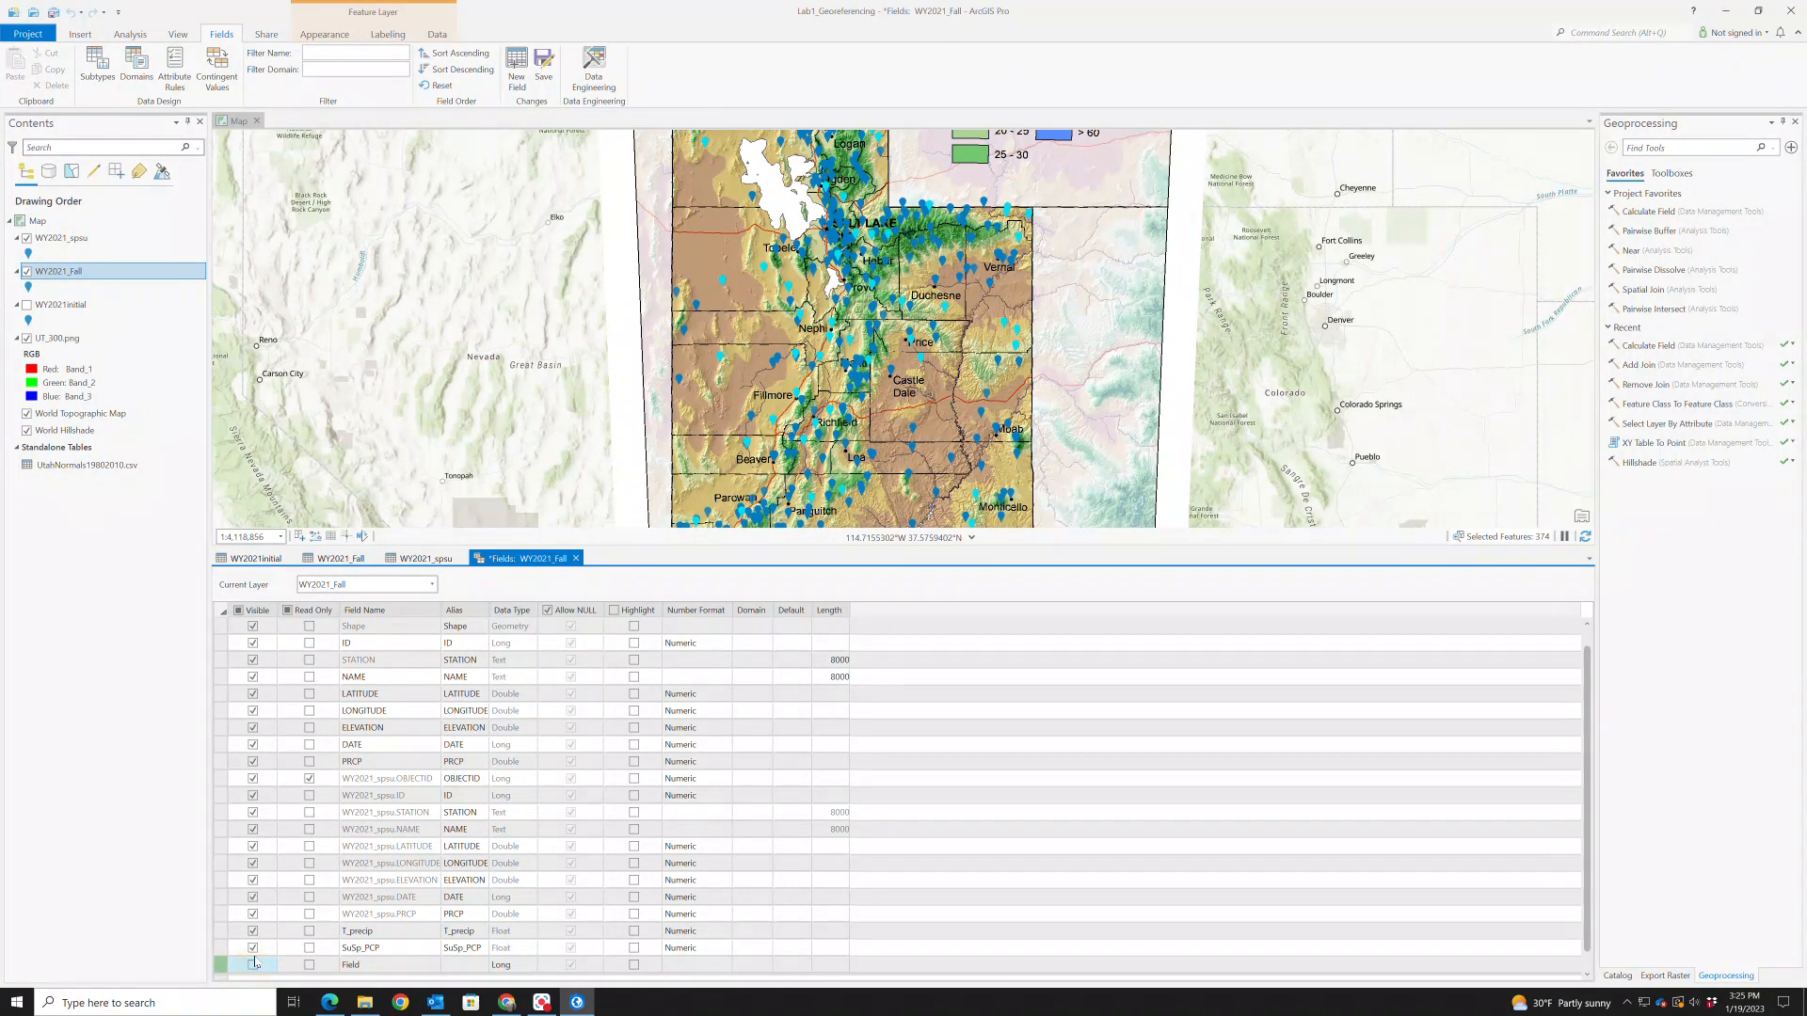
click(577, 559)
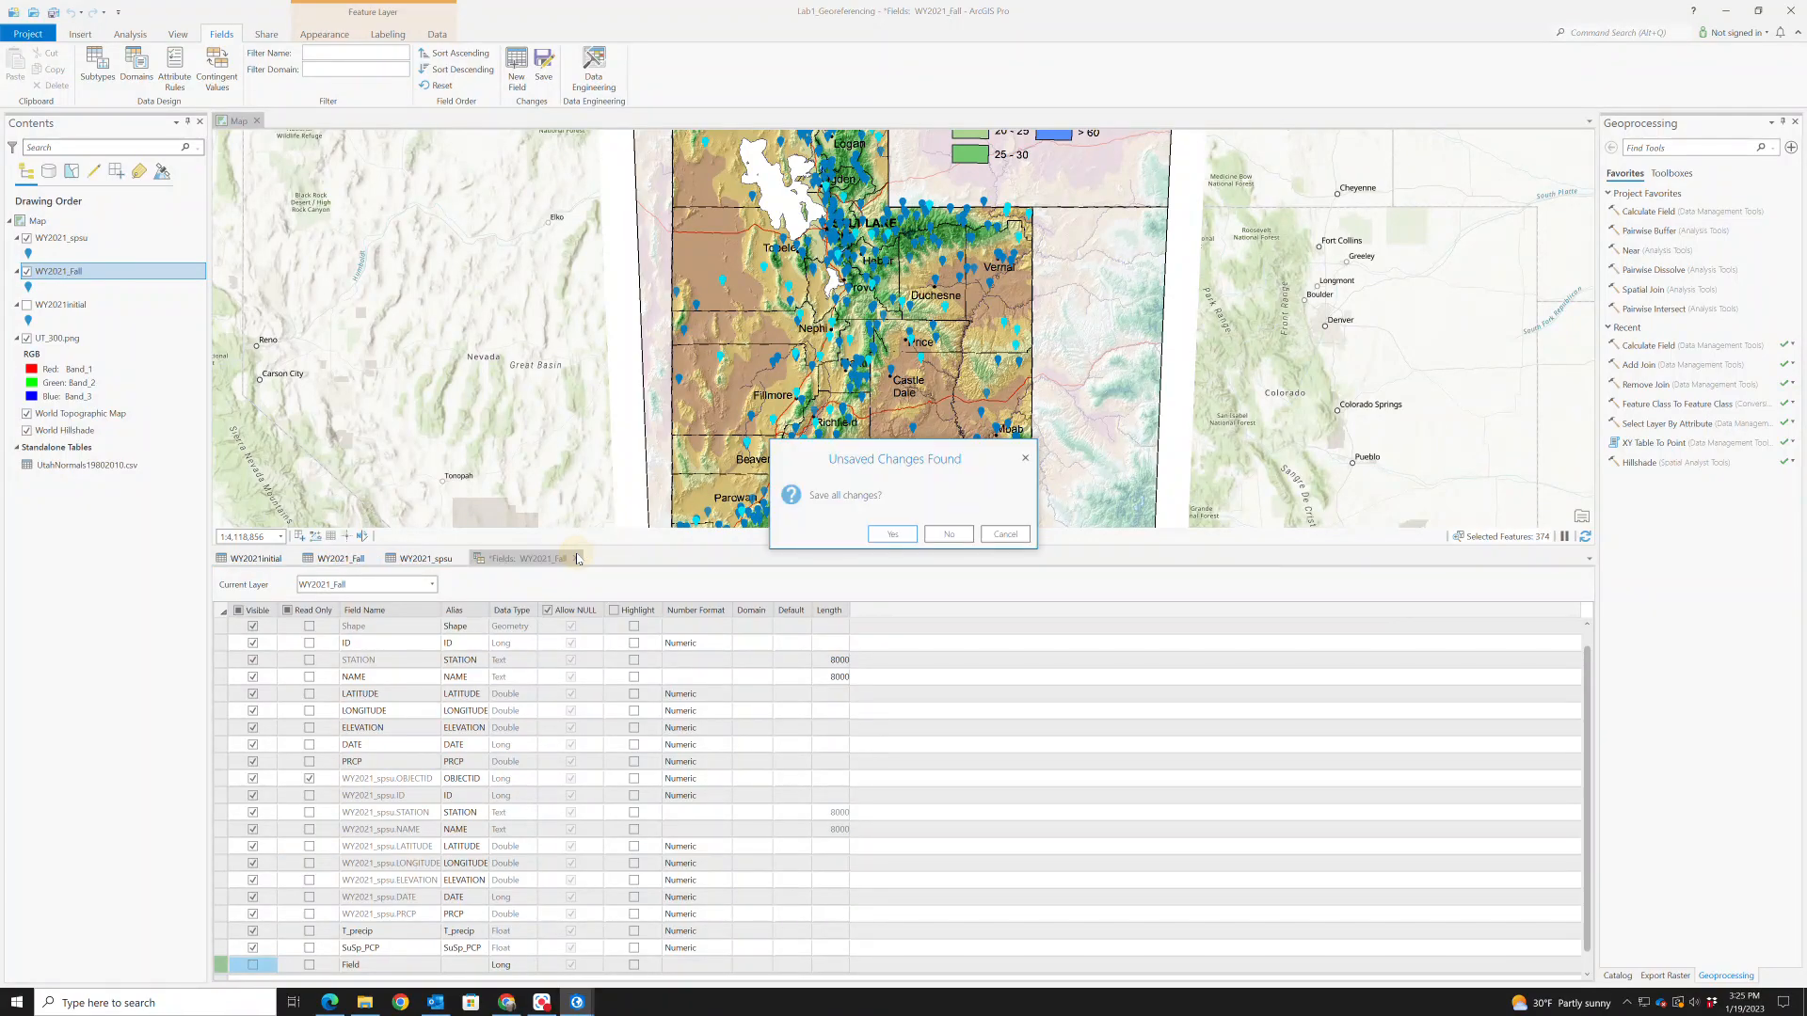
click(949, 534)
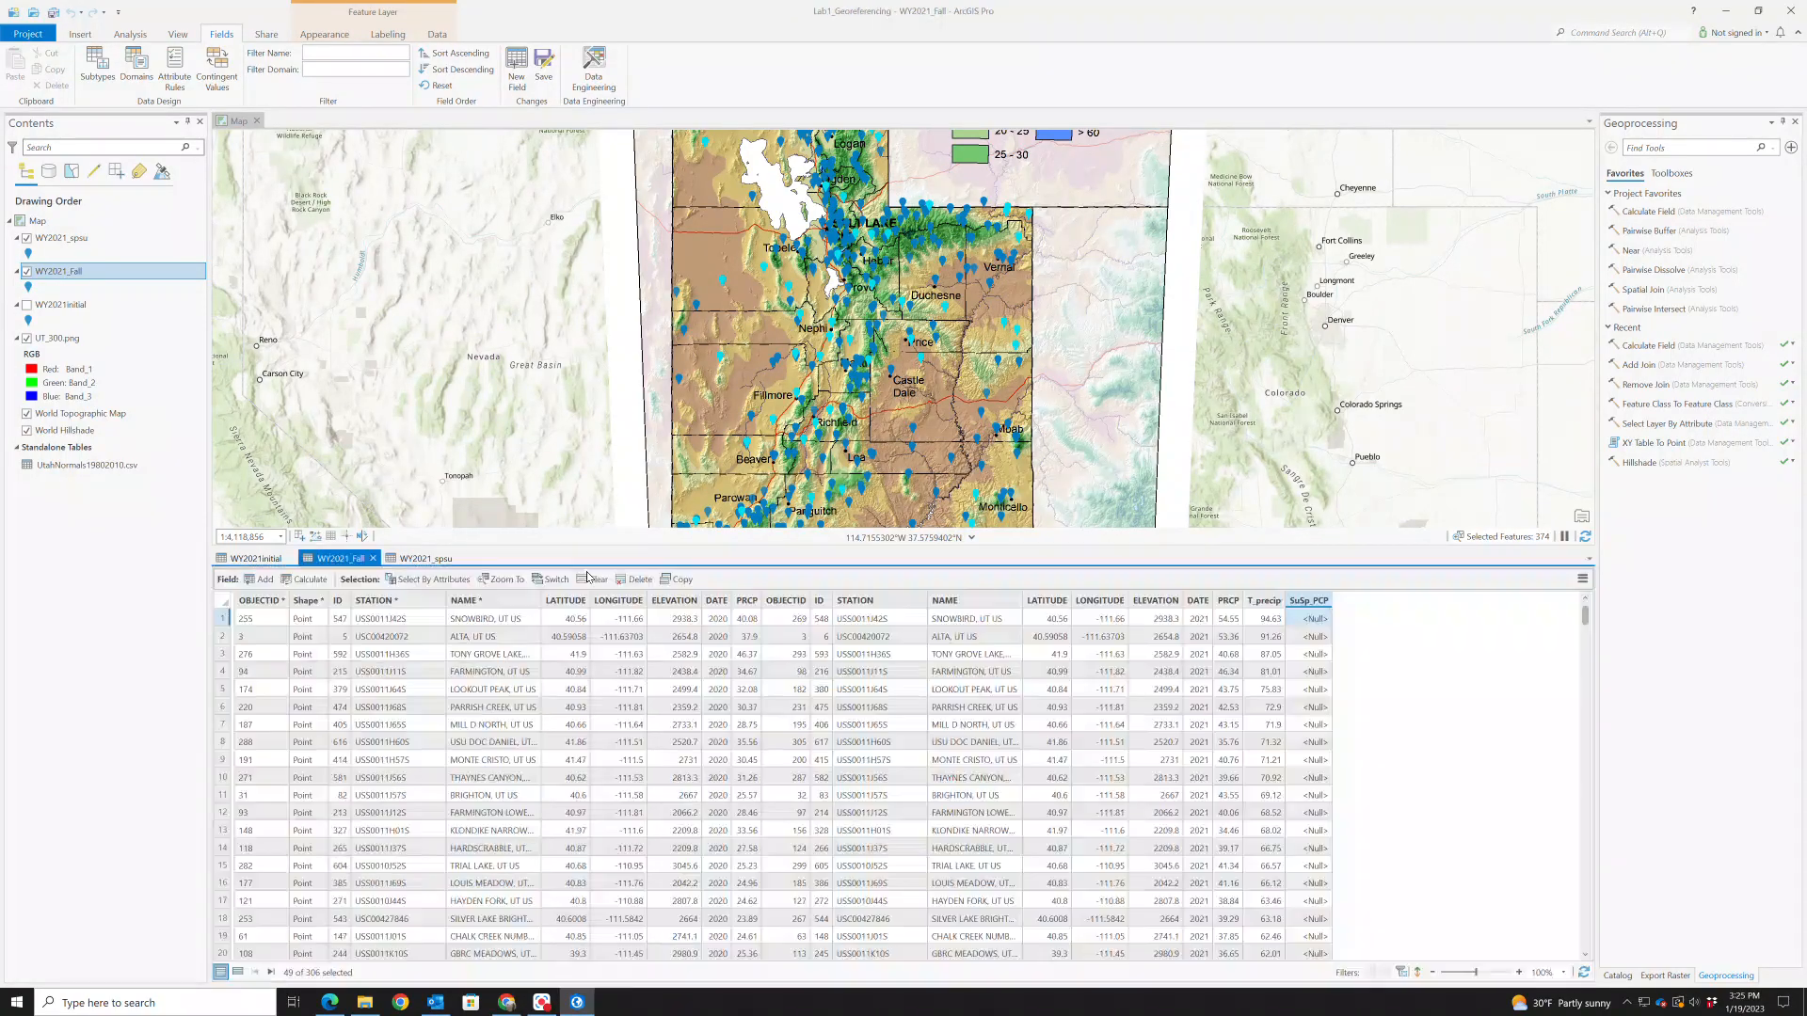
Try to calculate SuSp_PCP in WY2021_Fall with the expression float(!WY2021_spsu.PRCP!), and dismiss the tool message
right_click(1323, 607)
click(1319, 603)
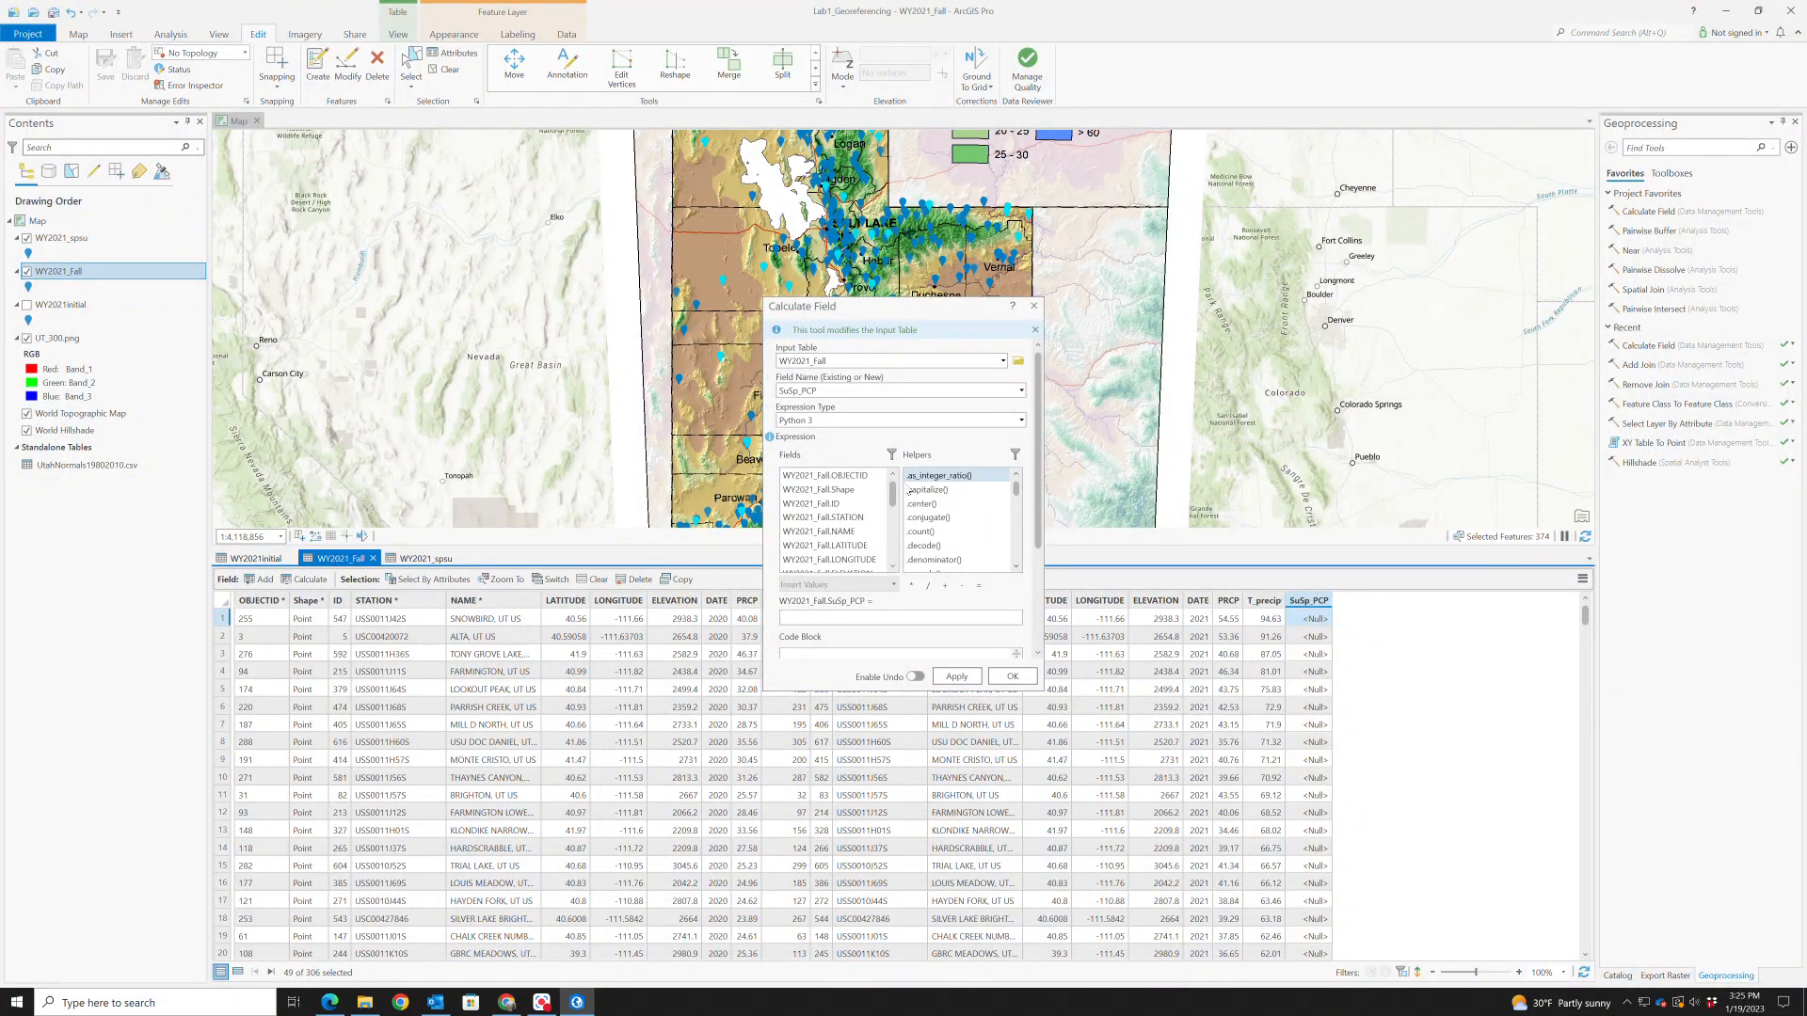
mouse_move(1016, 489)
mouse_down()
mouse_move(1018, 527)
mouse_move(1016, 484)
mouse_up()
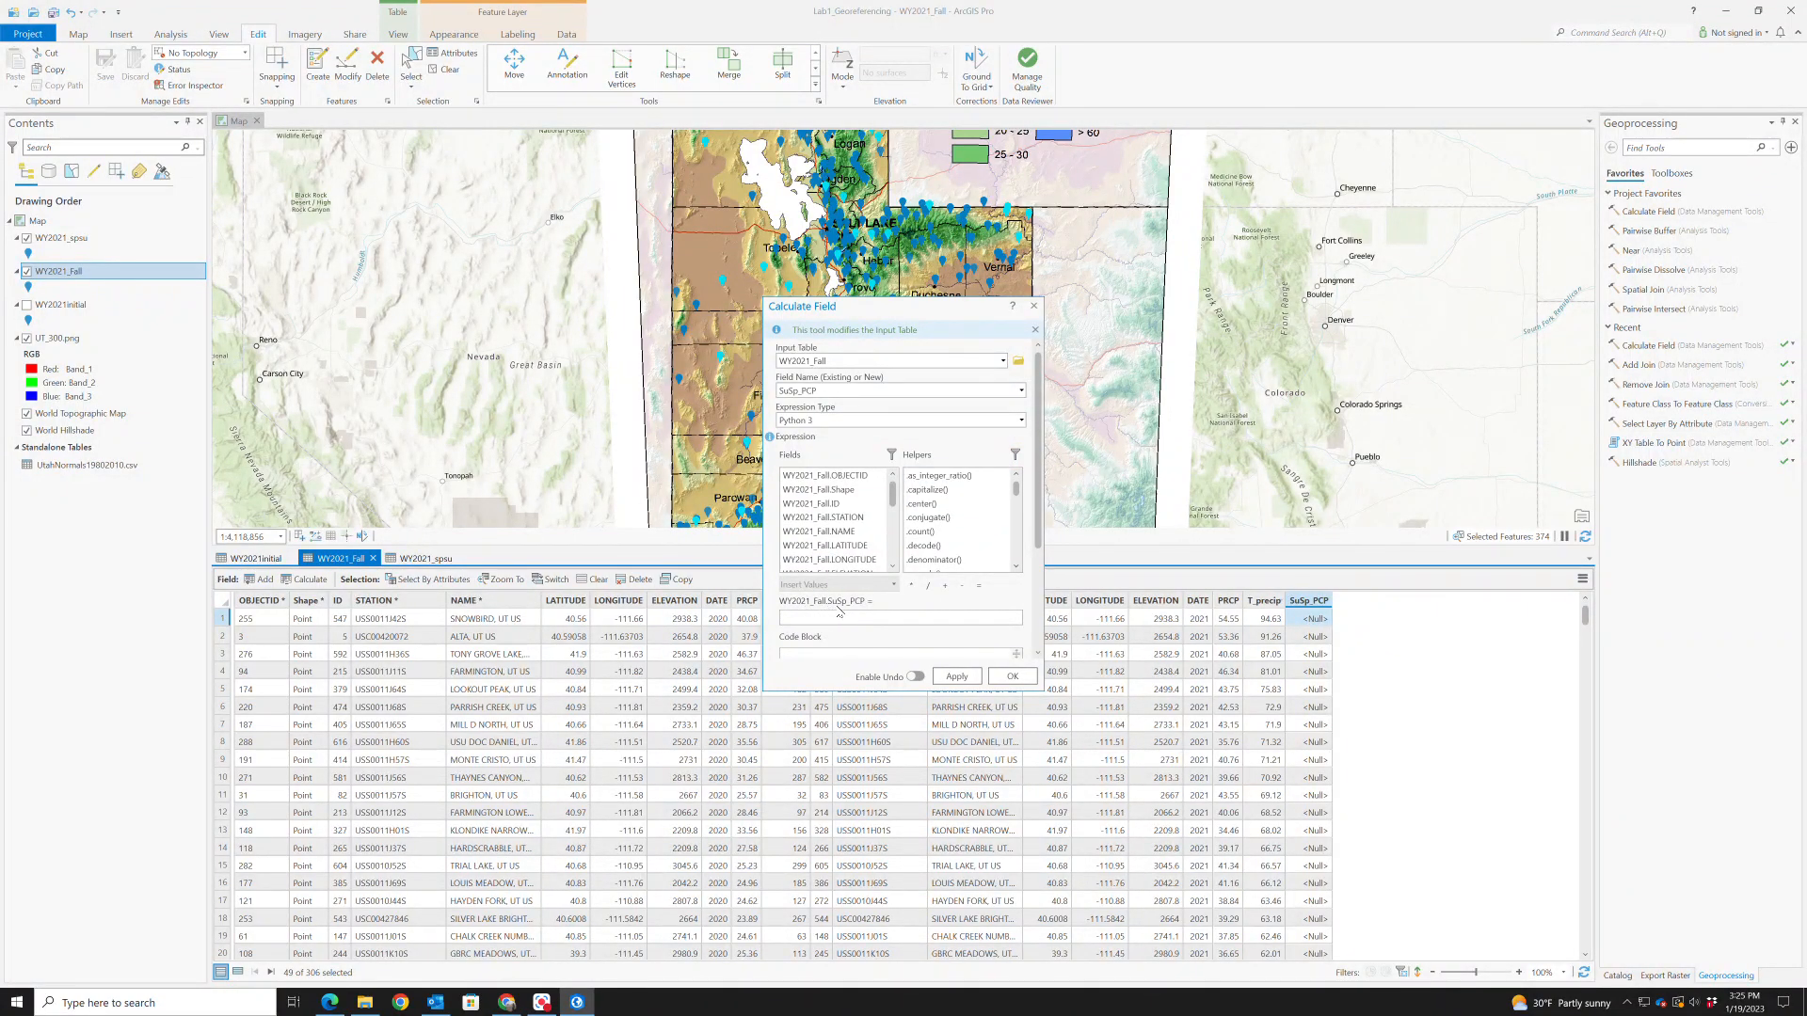
scroll(863, 546, down, 5)
double_click(863, 541)
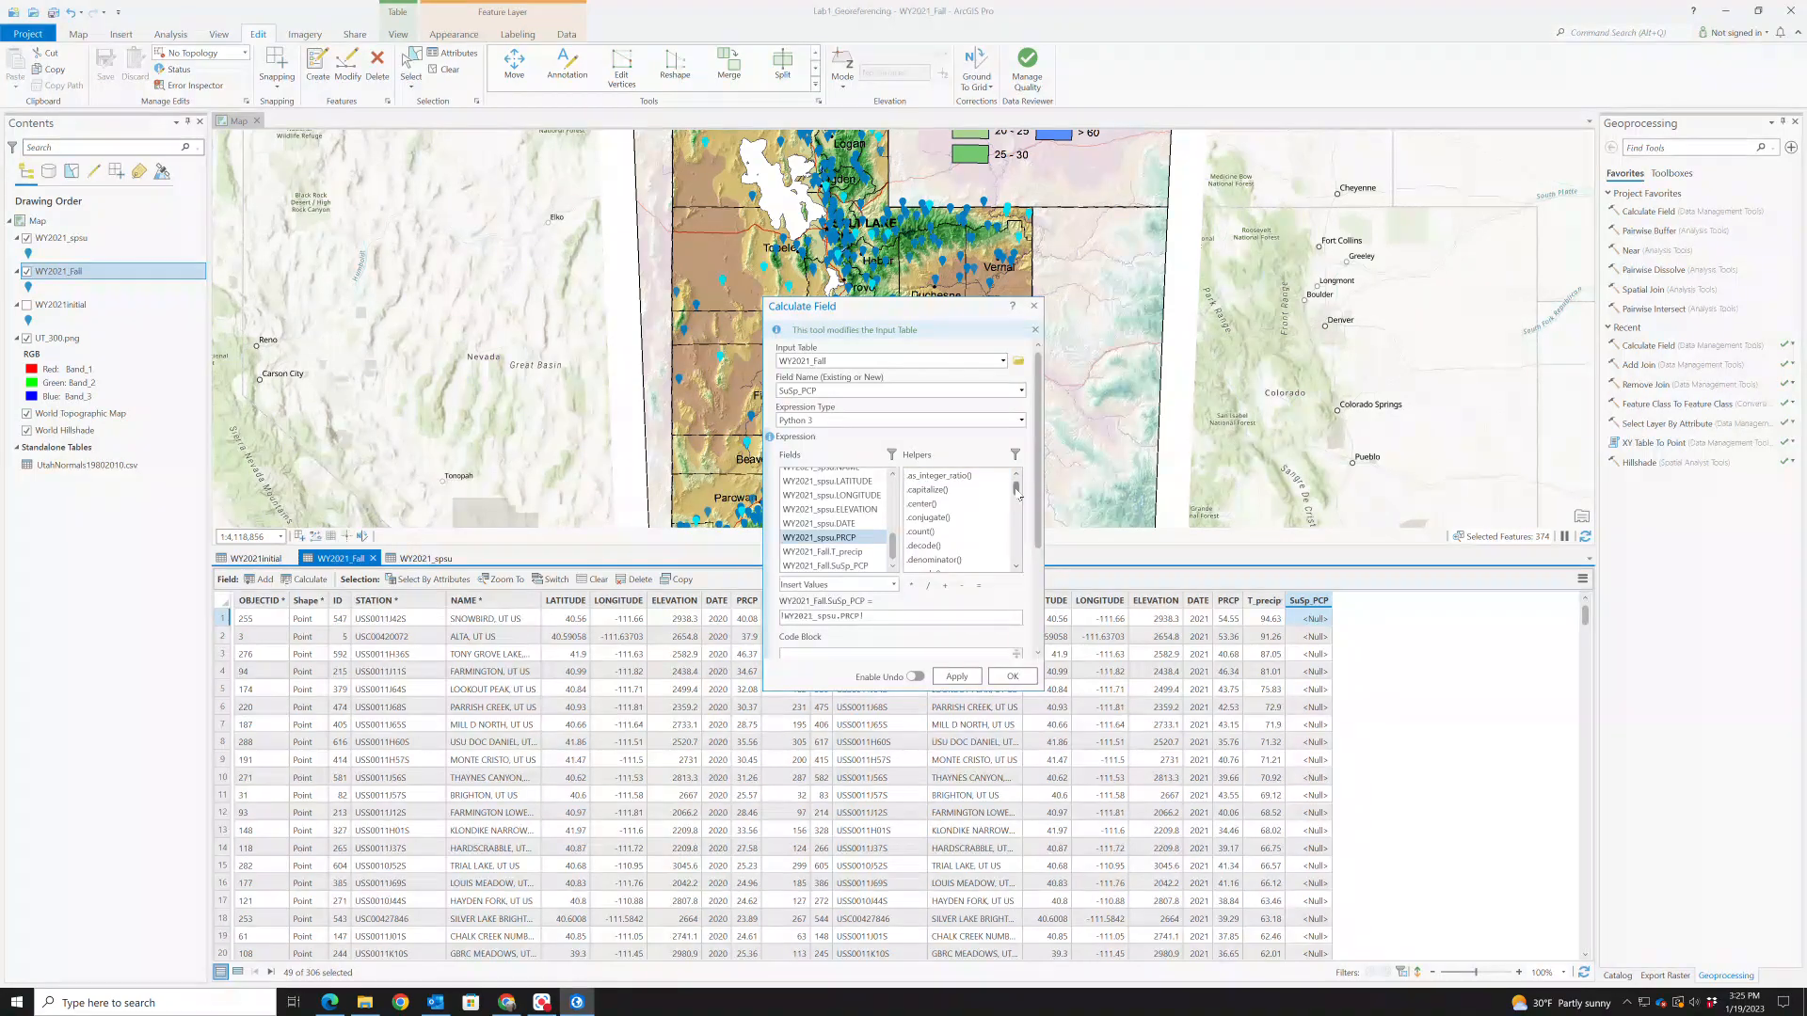
mouse_move(1018, 496)
mouse_down()
mouse_move(1018, 527)
mouse_move(1021, 471)
mouse_move(1019, 562)
mouse_move(1019, 526)
mouse_up()
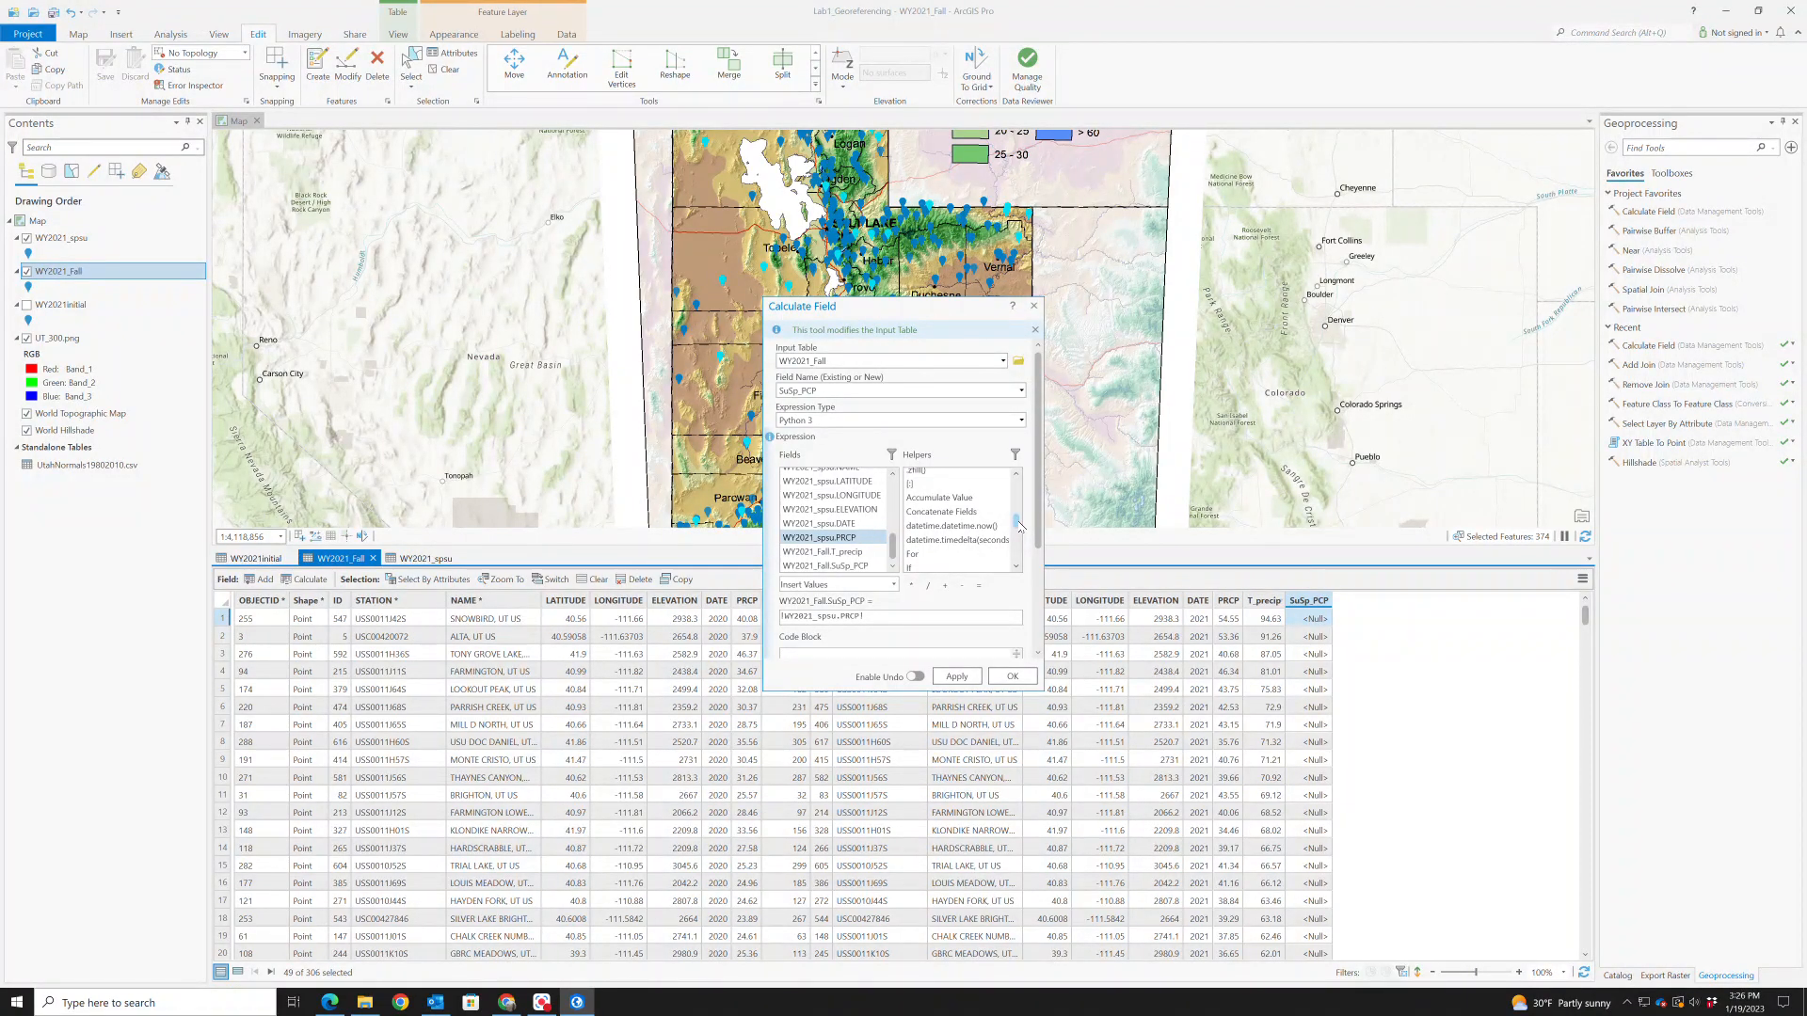
drag(1019, 527, 1022, 573)
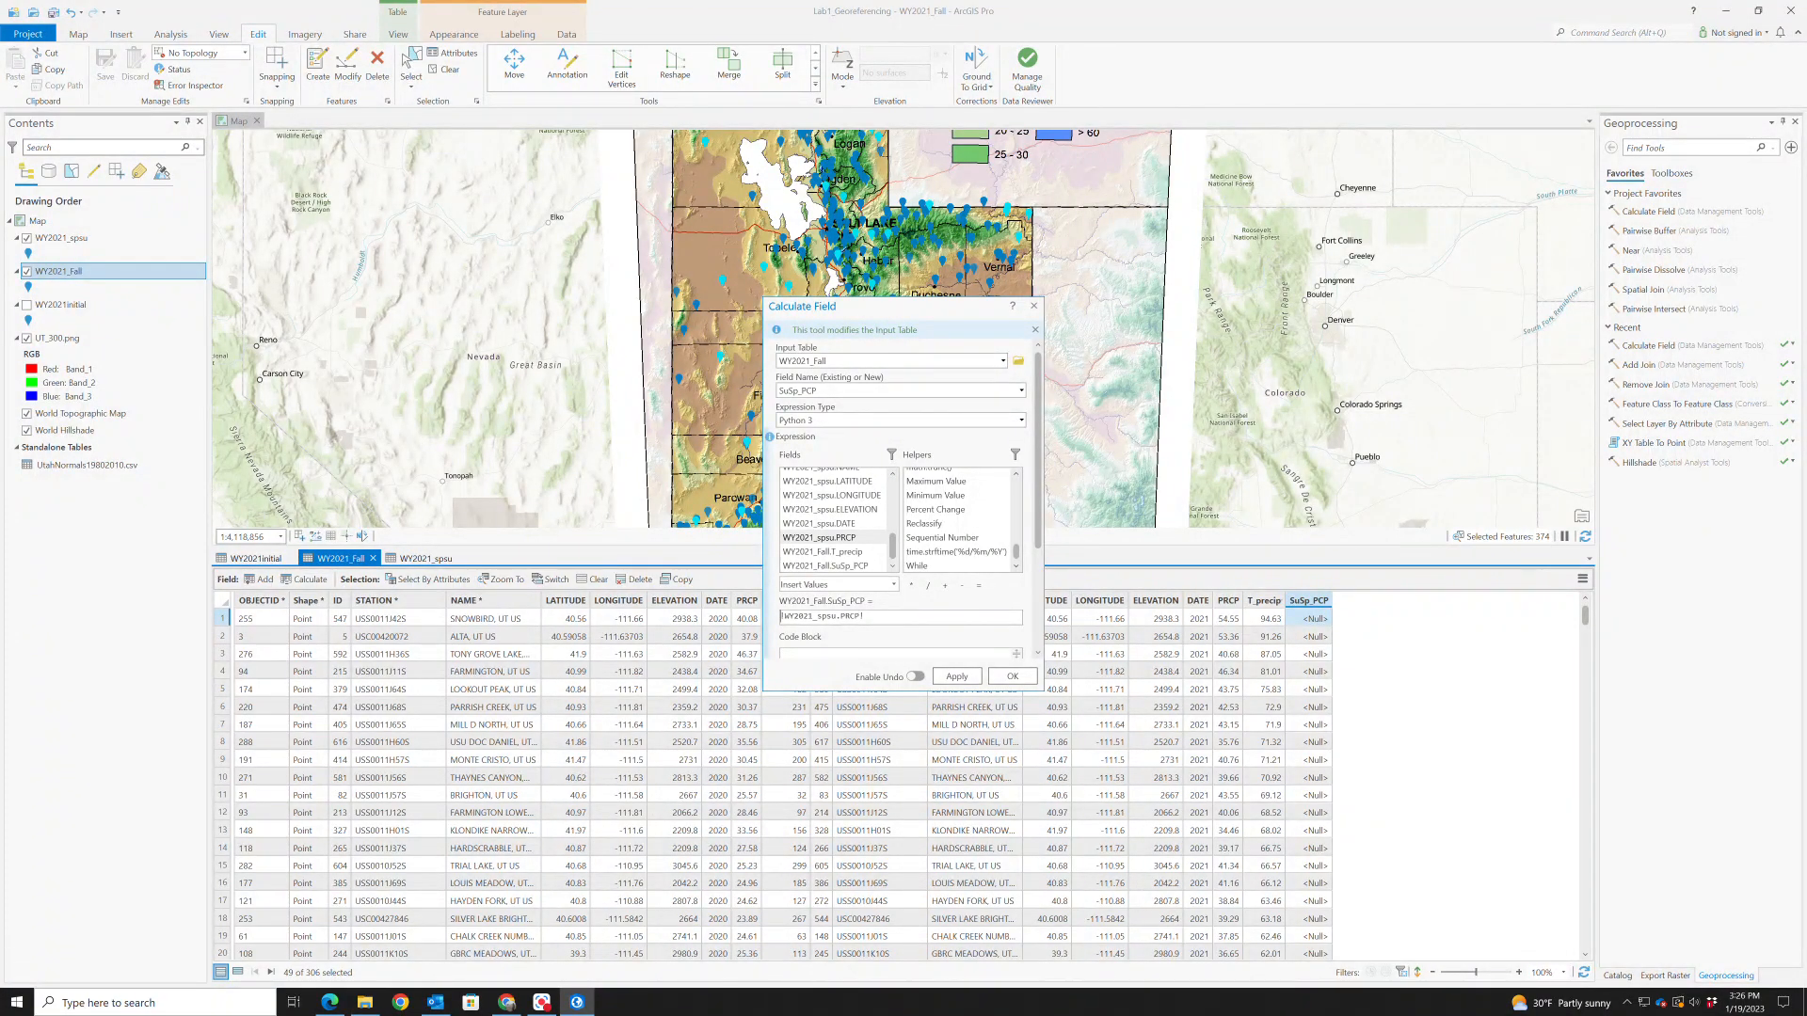
text(float()
click(956, 676)
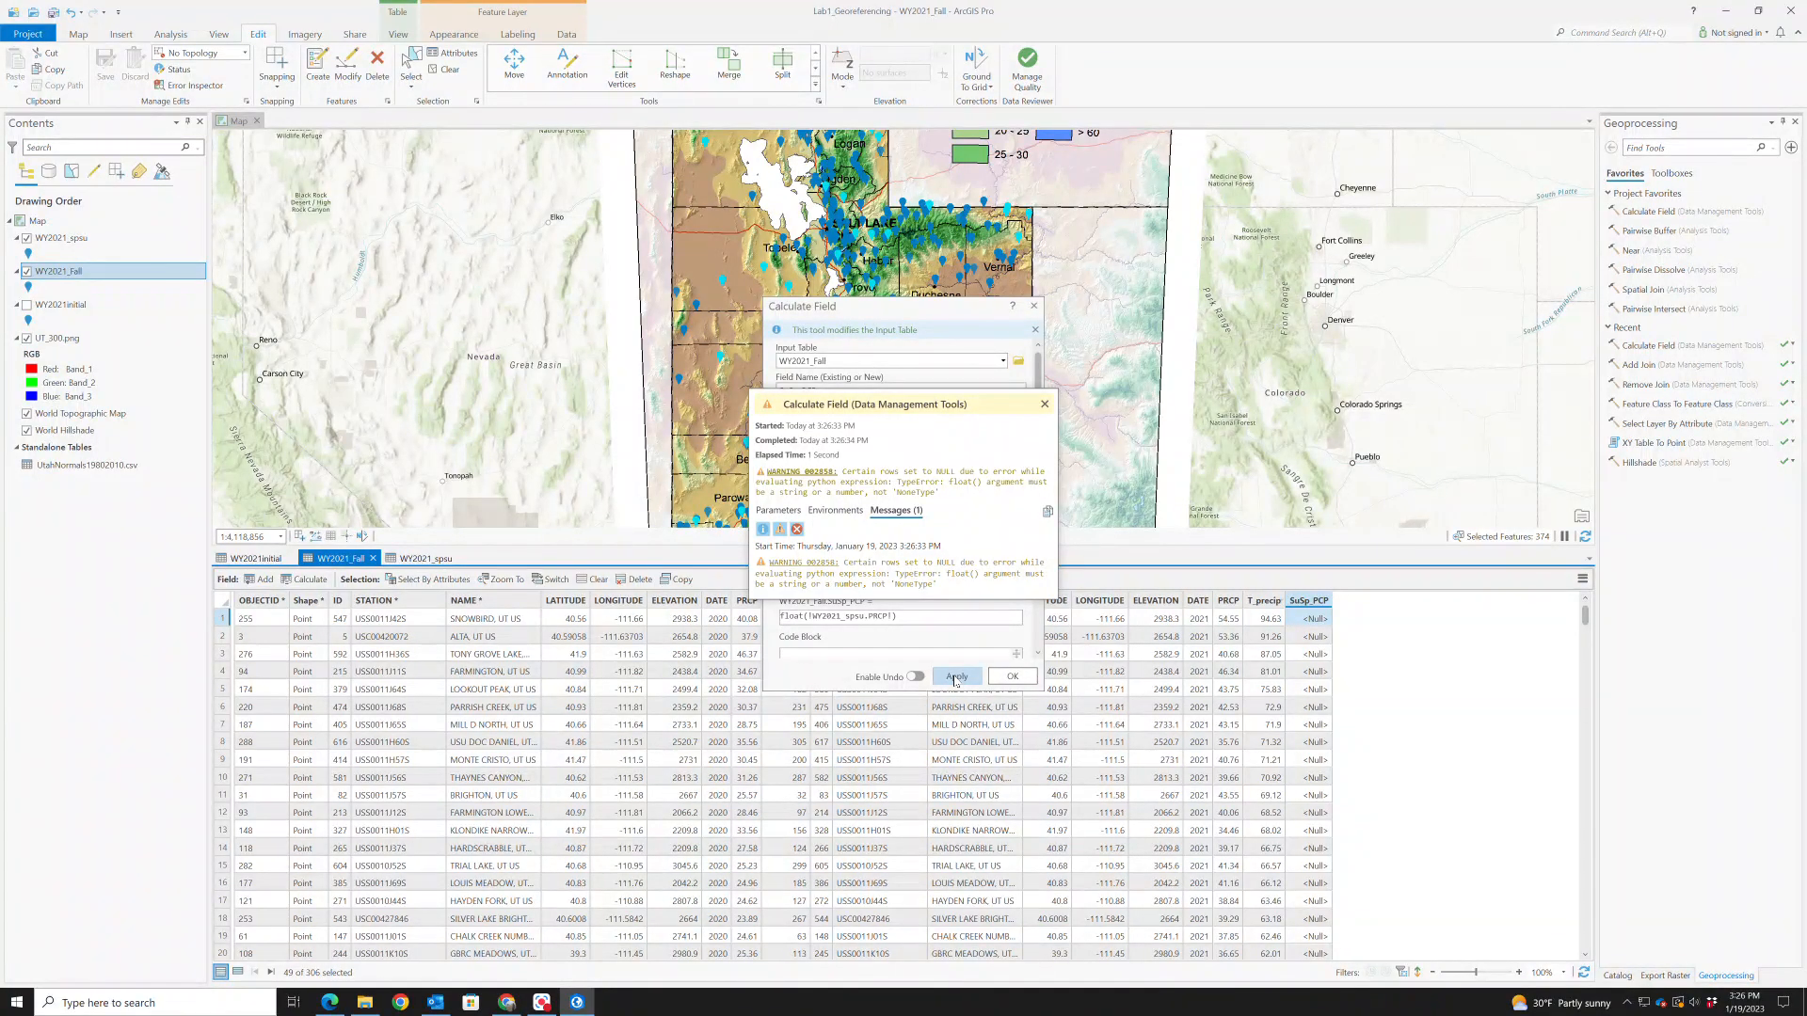
click(1012, 677)
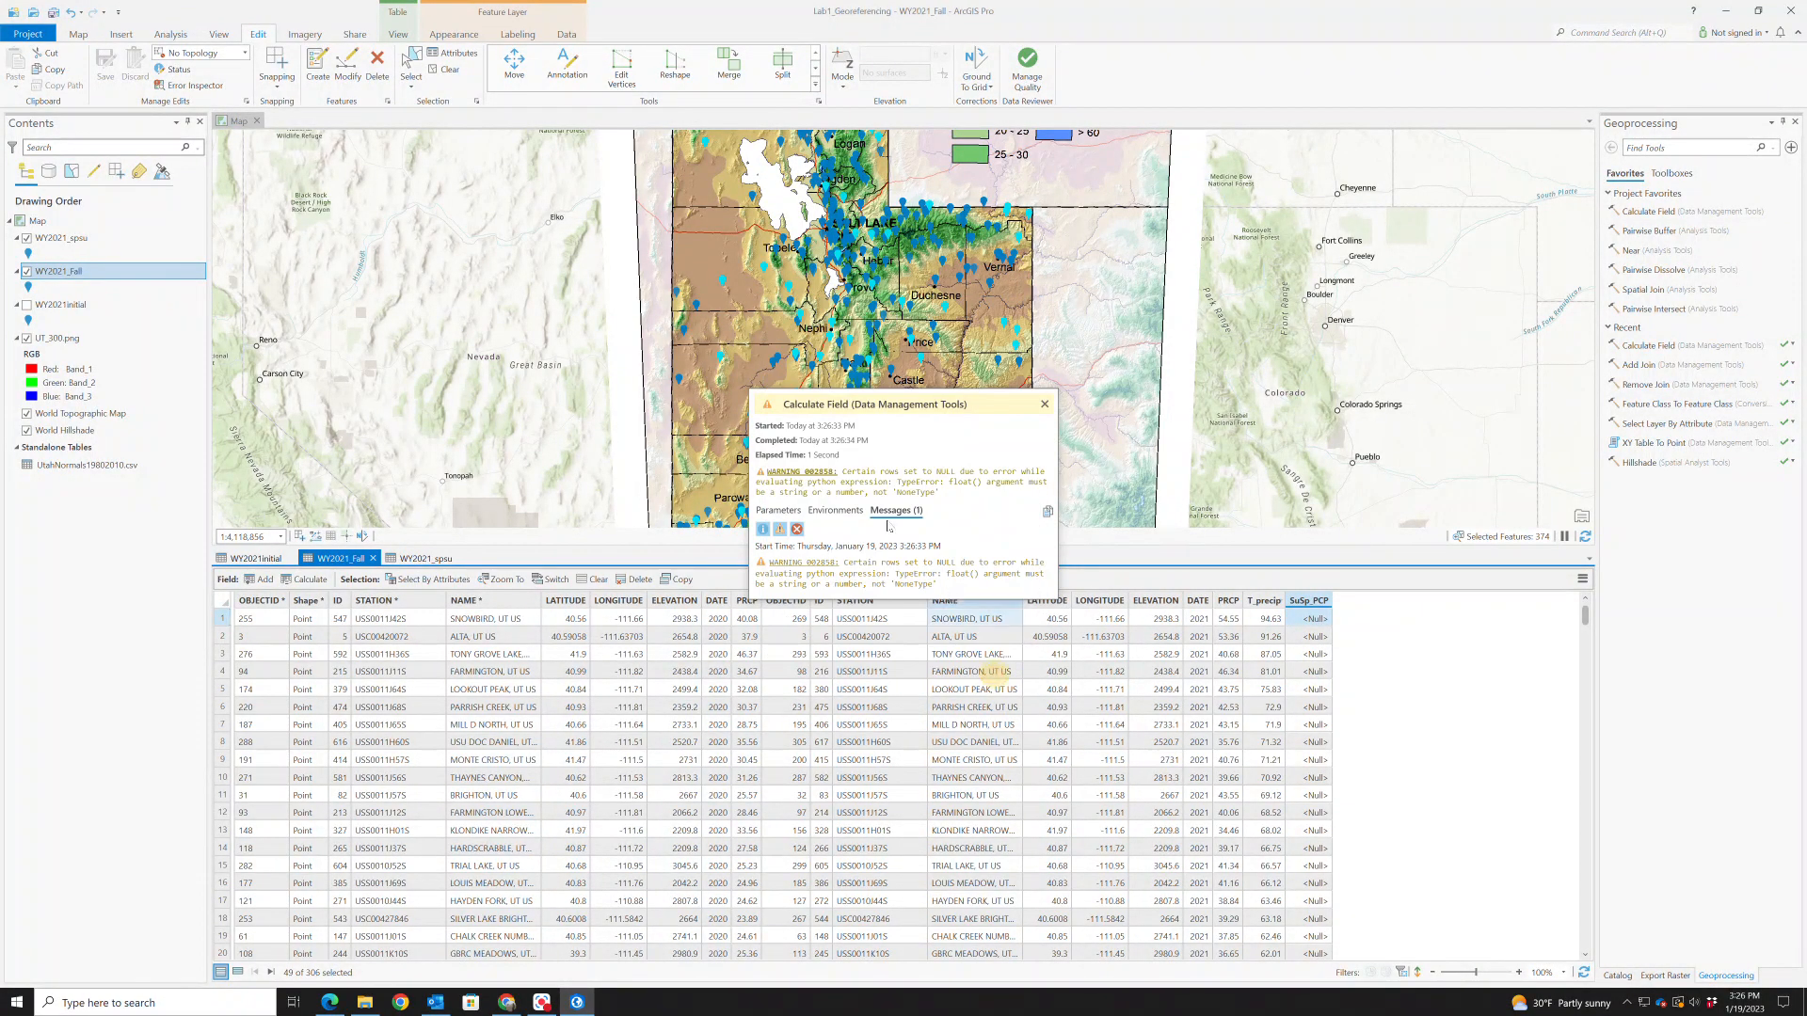
click(1045, 404)
Delete the SuSp_PCP field from the WY2021_Fall table
right_click(1310, 601)
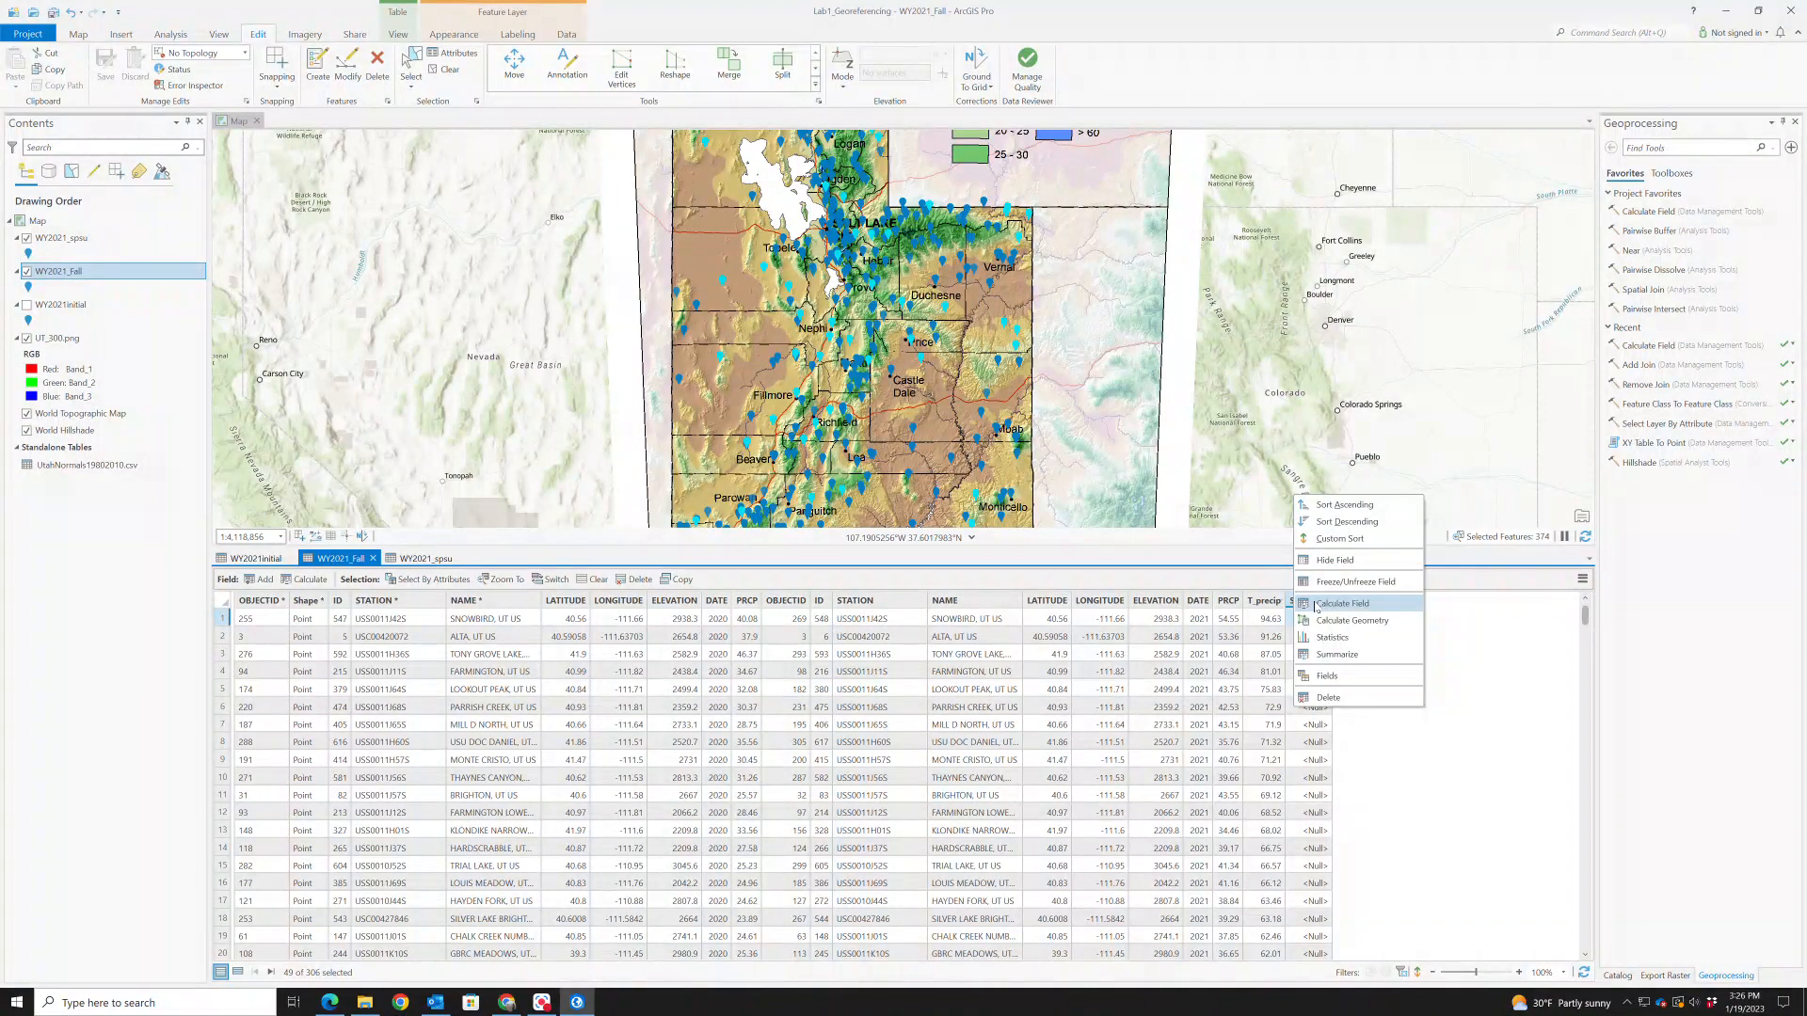
click(1328, 697)
click(949, 534)
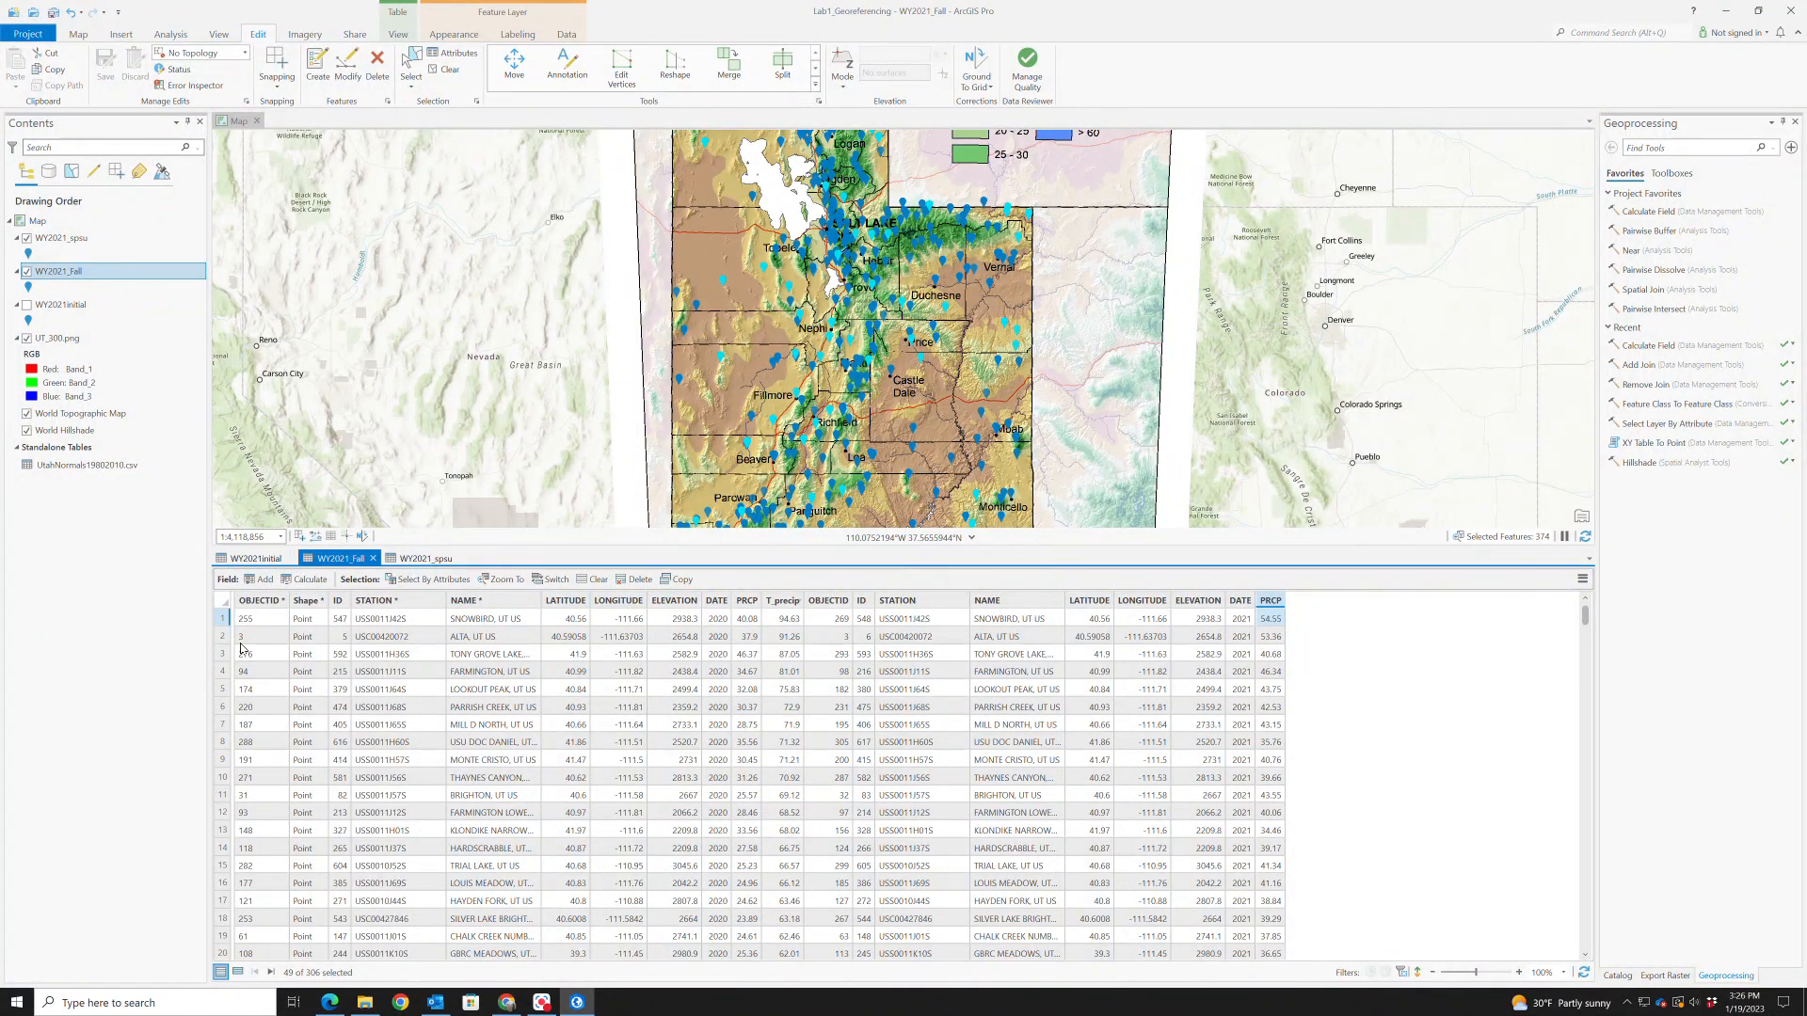
Add a Double field named PCP21 to WY2021_Fall, save the change, and close the fields view
click(262, 581)
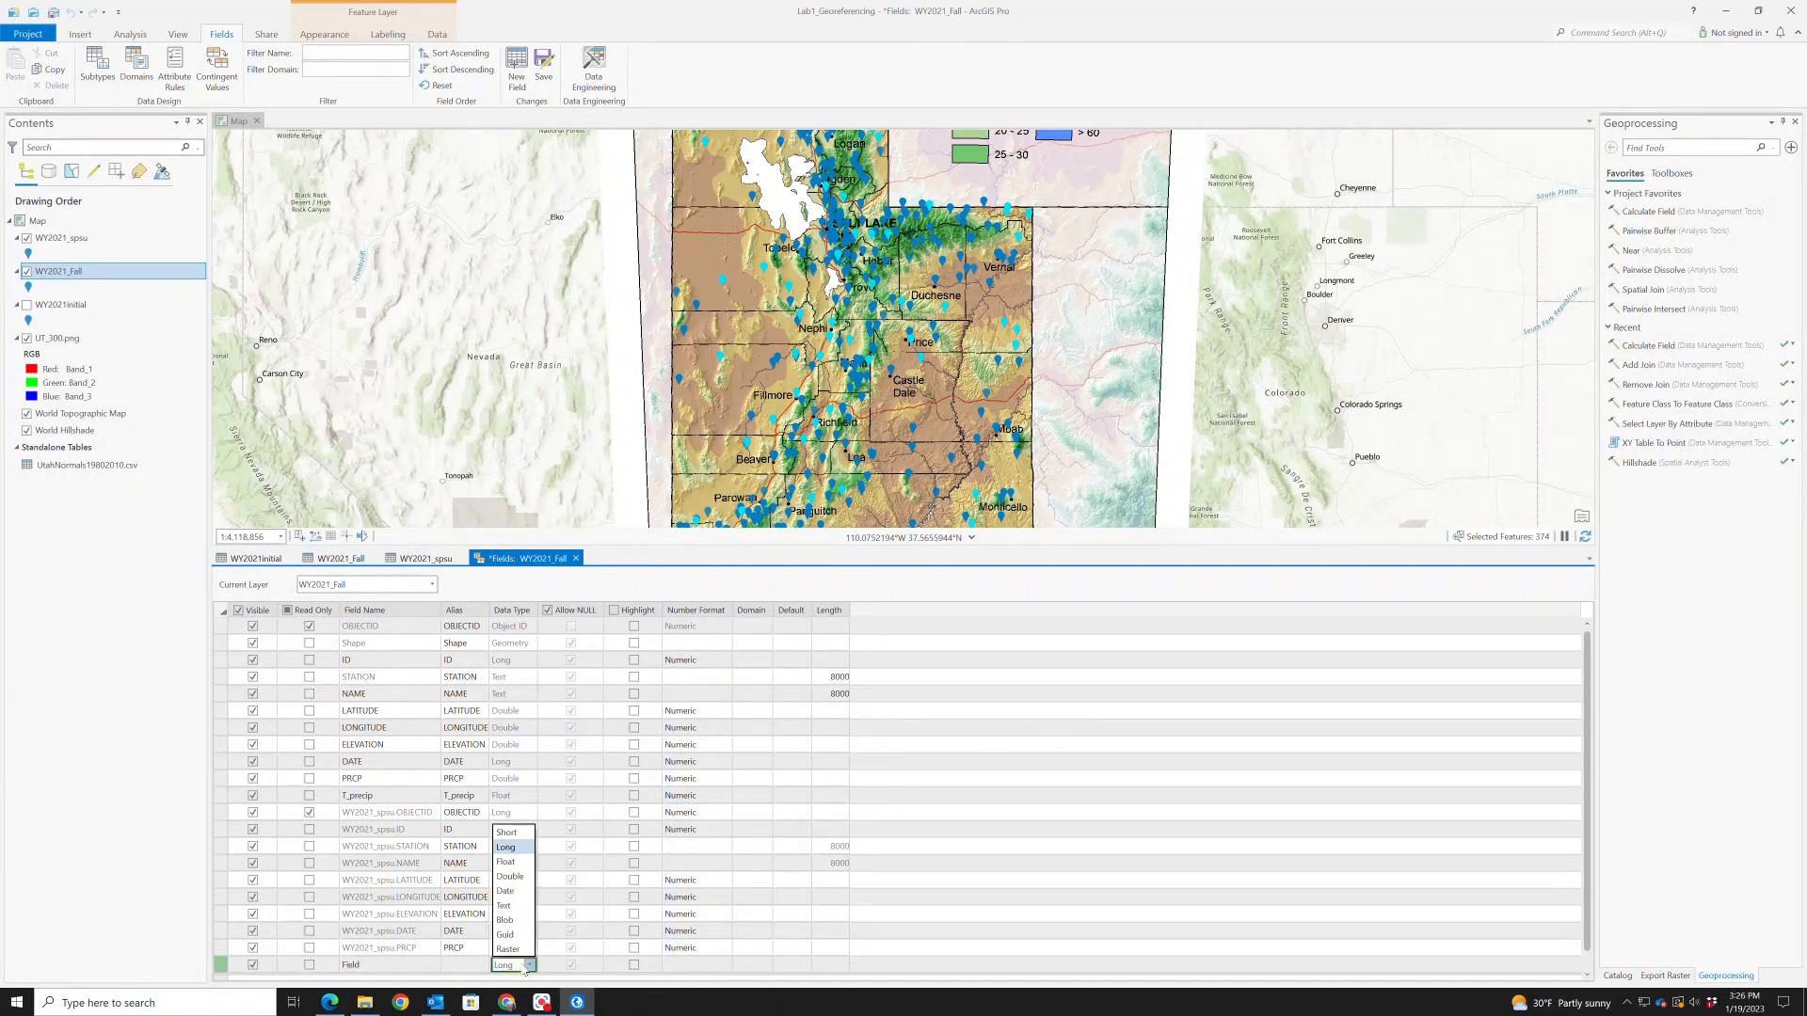
click(509, 880)
double_click(367, 965)
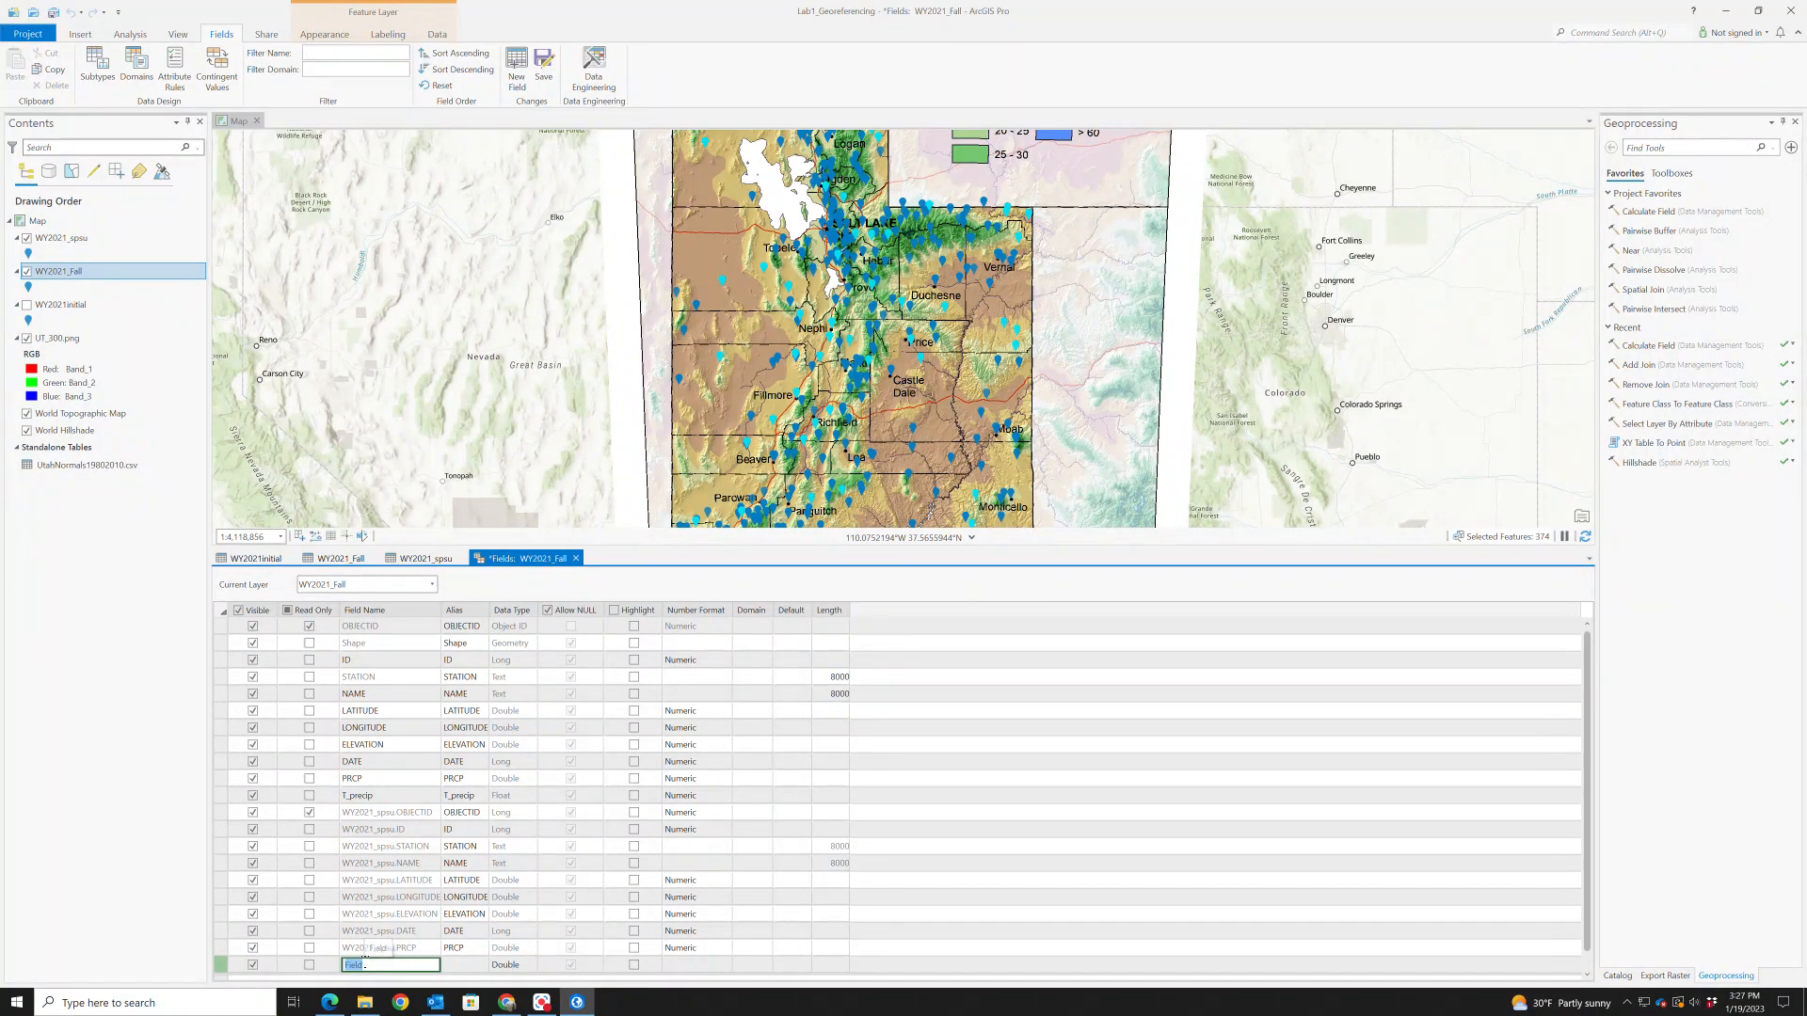
text(F)
text(CP21)
click(543, 69)
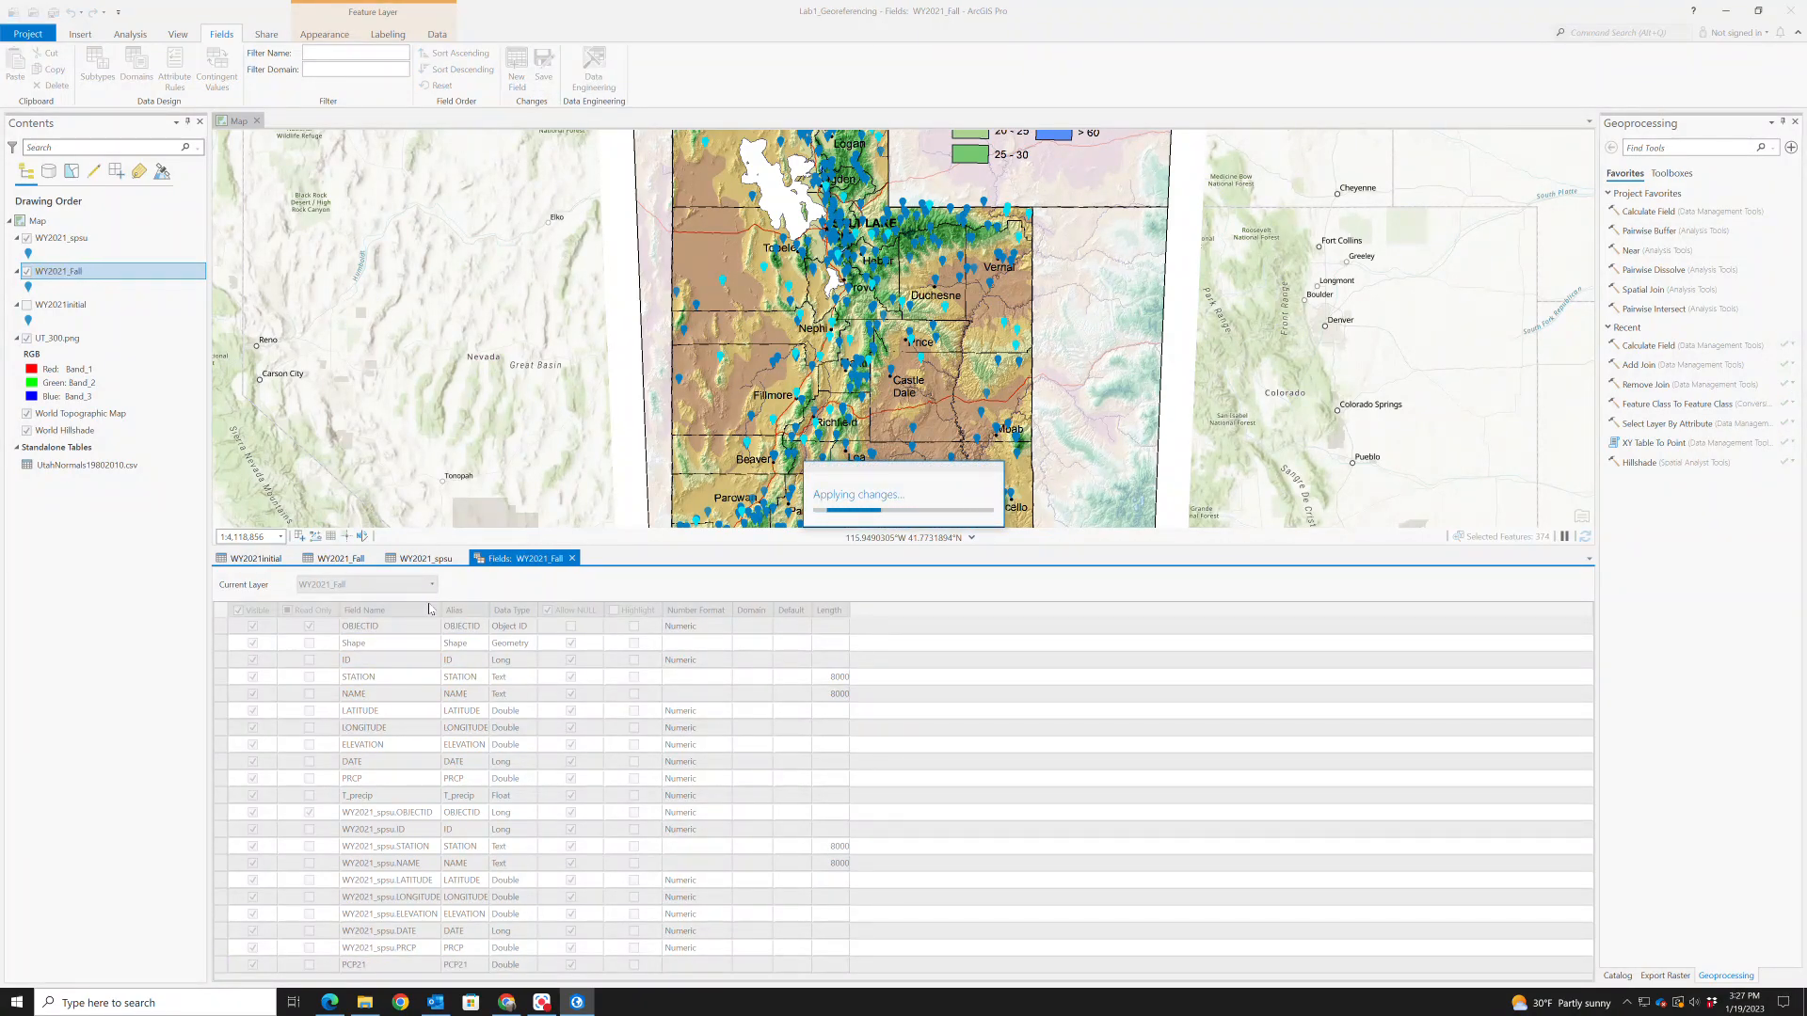
click(572, 559)
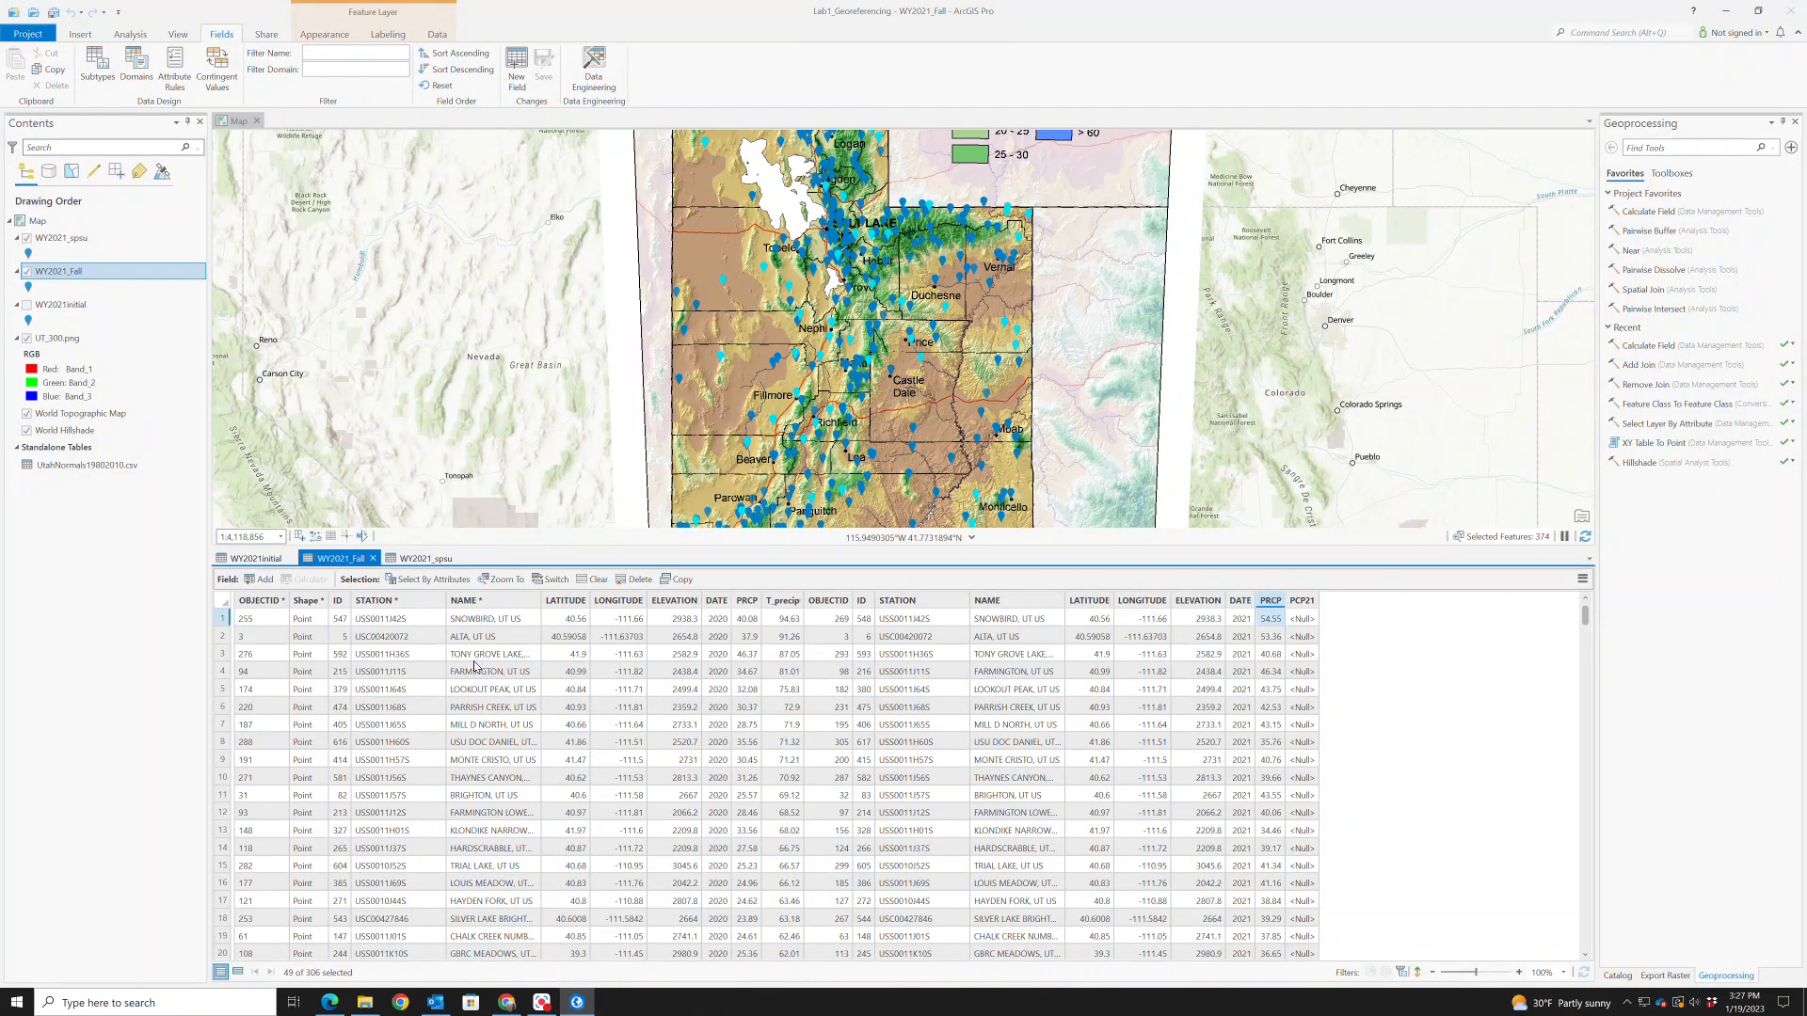
Try to calculate PCP21 in WY2021_Fall with the expression !WY2021_spsu.PRCP!
right_click(1298, 603)
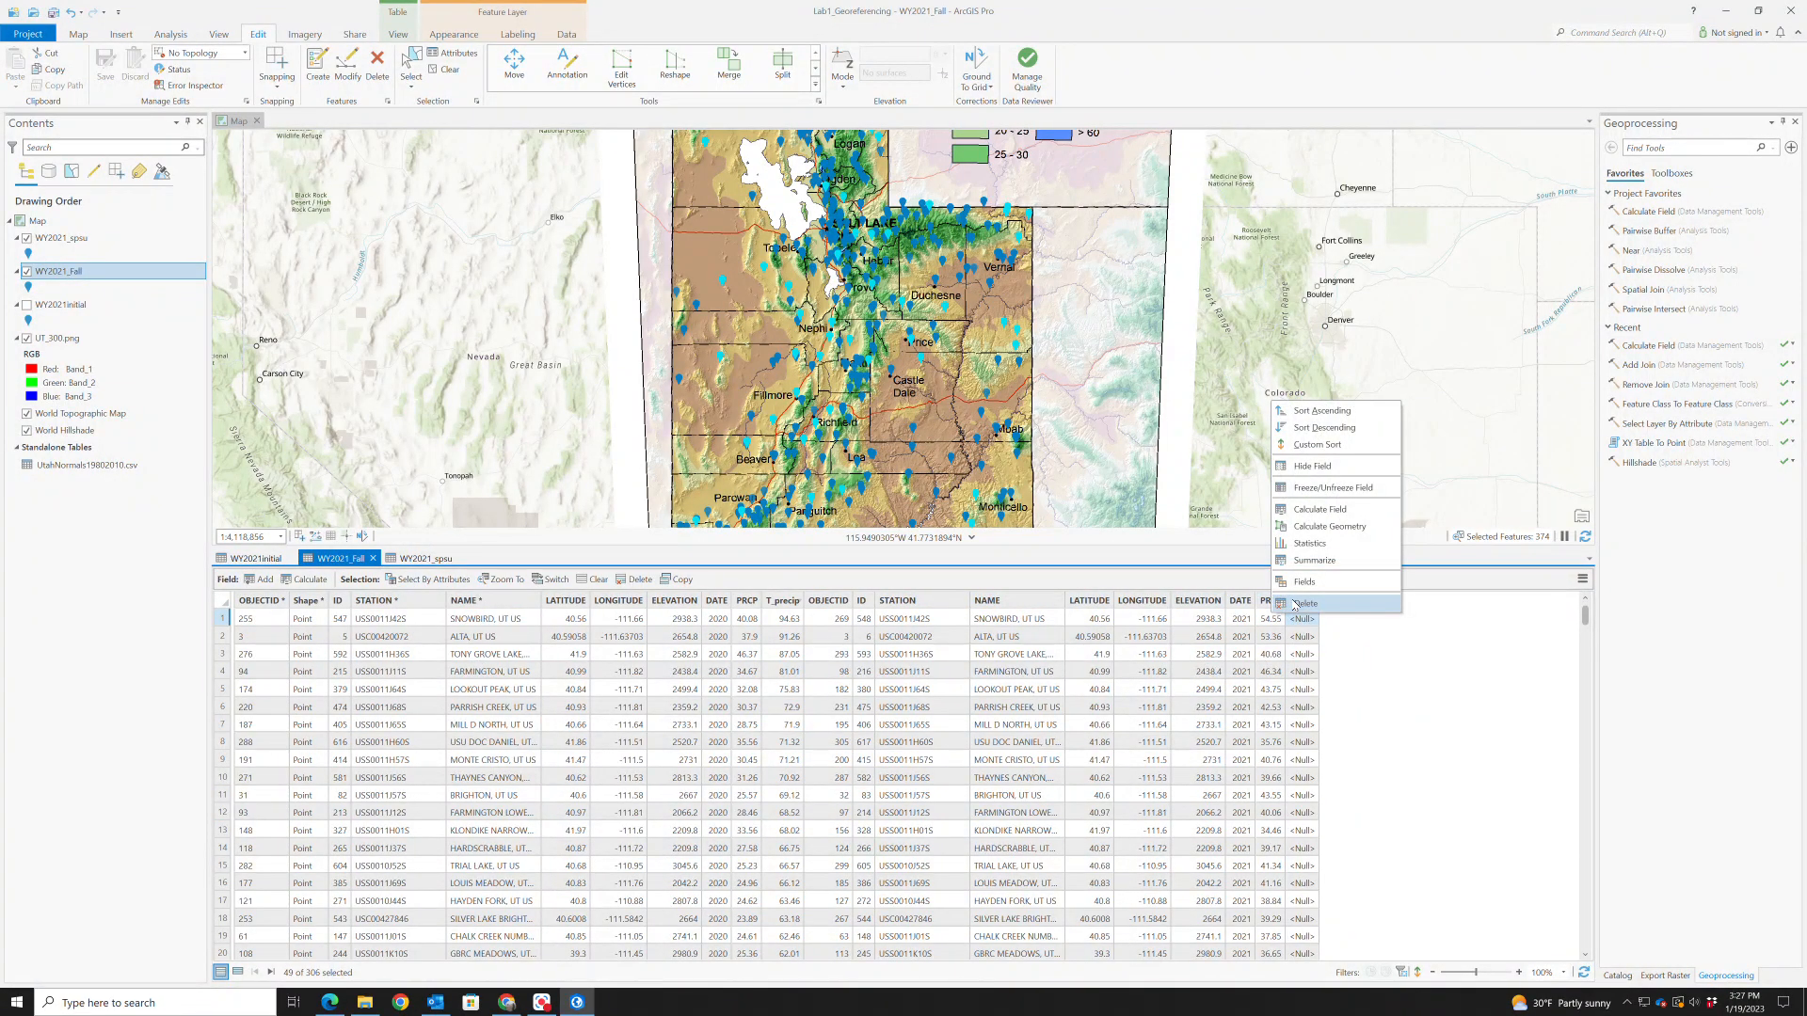
click(1342, 511)
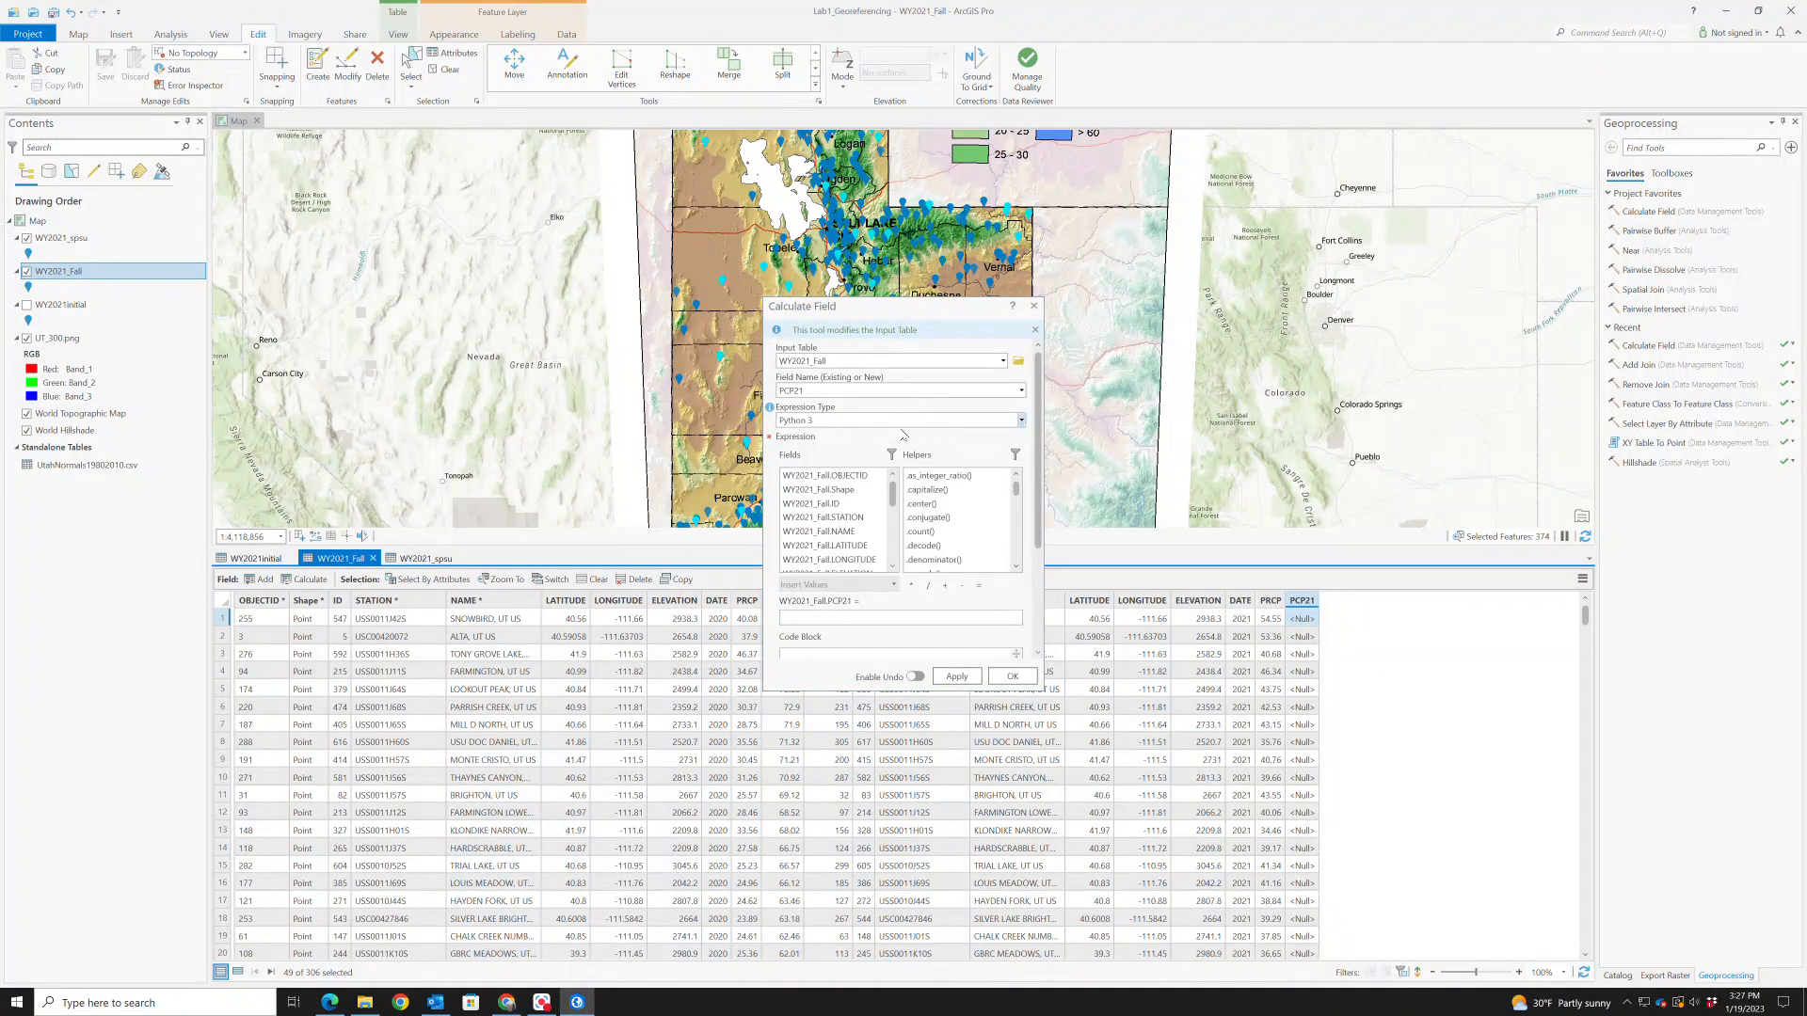
scroll(873, 557, down, 6)
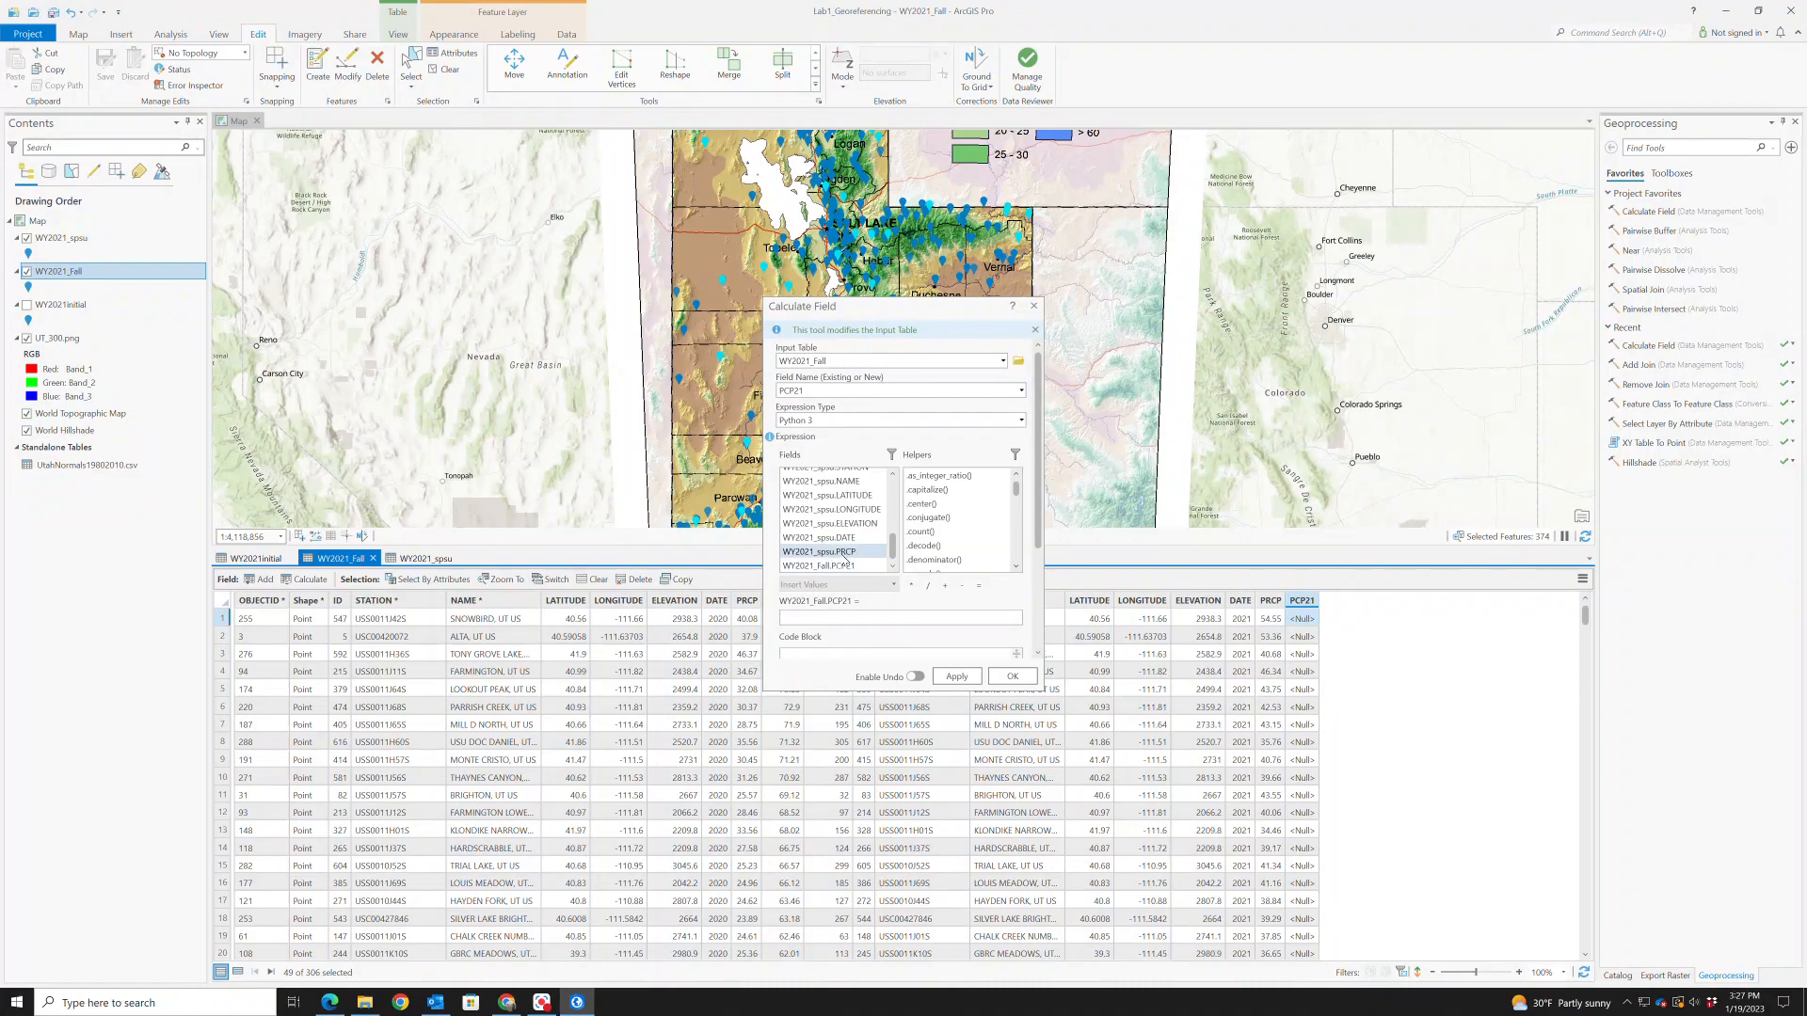
double_click(845, 553)
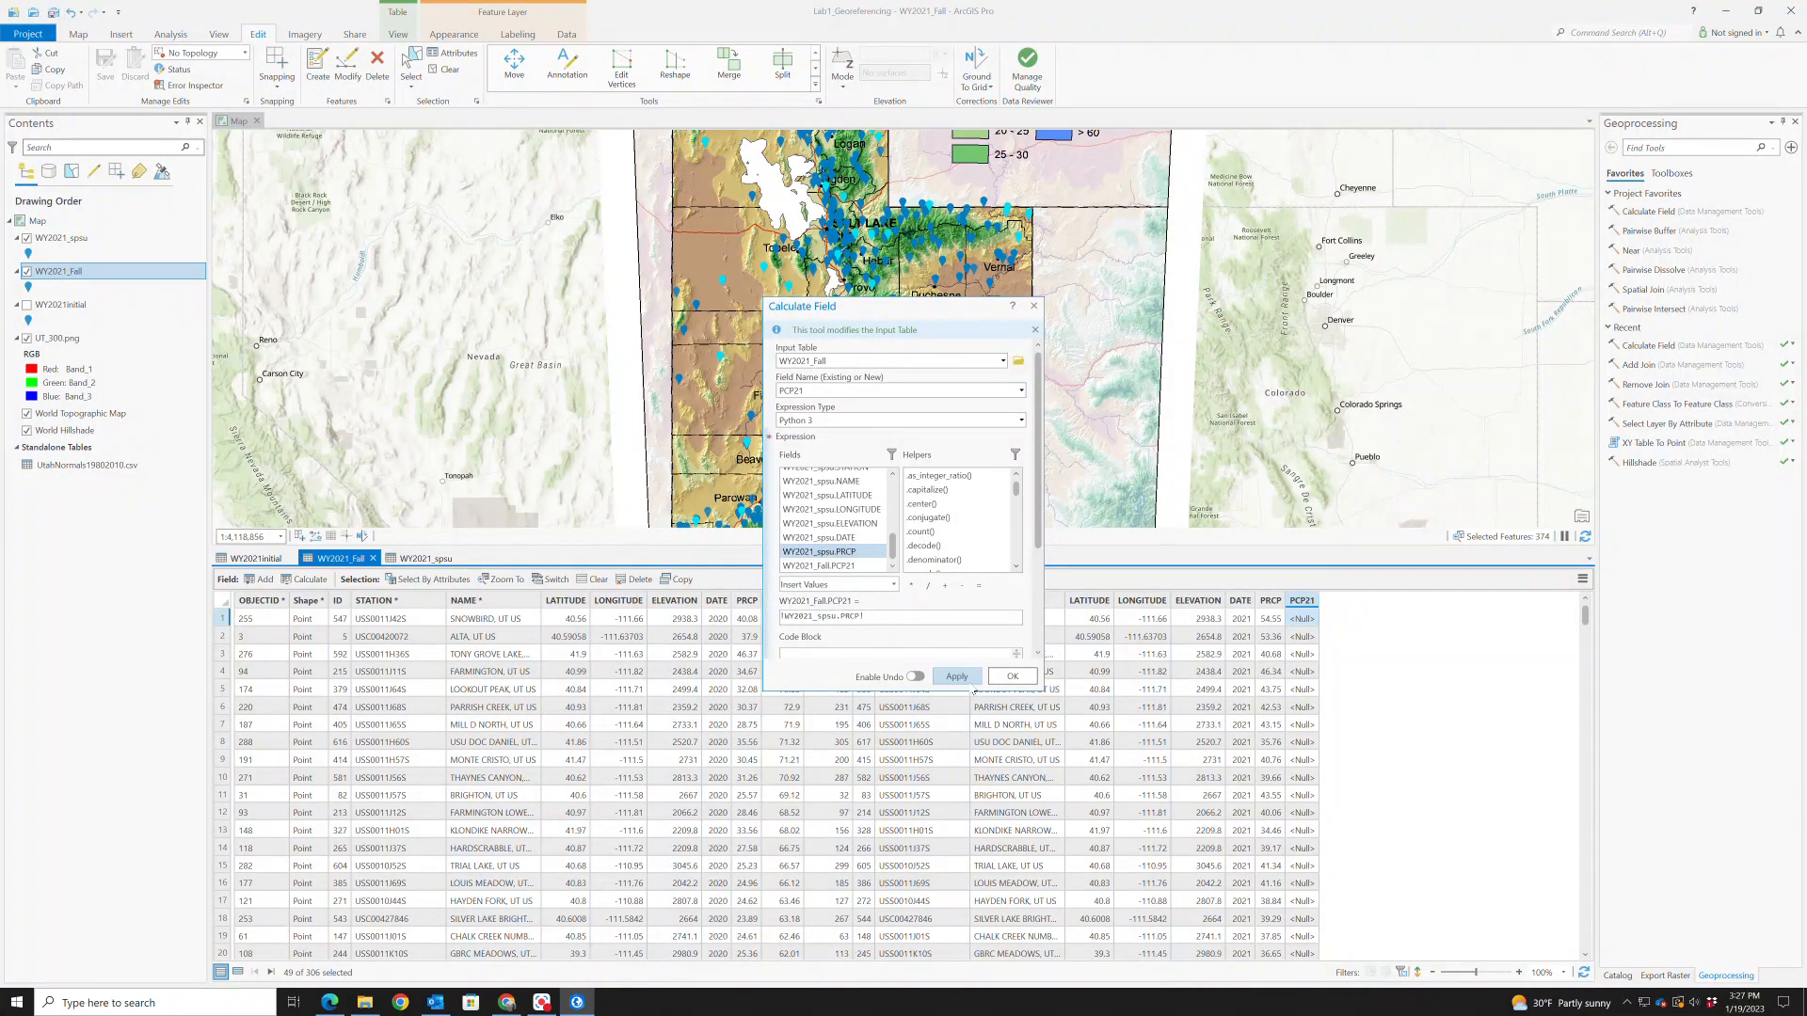
click(961, 679)
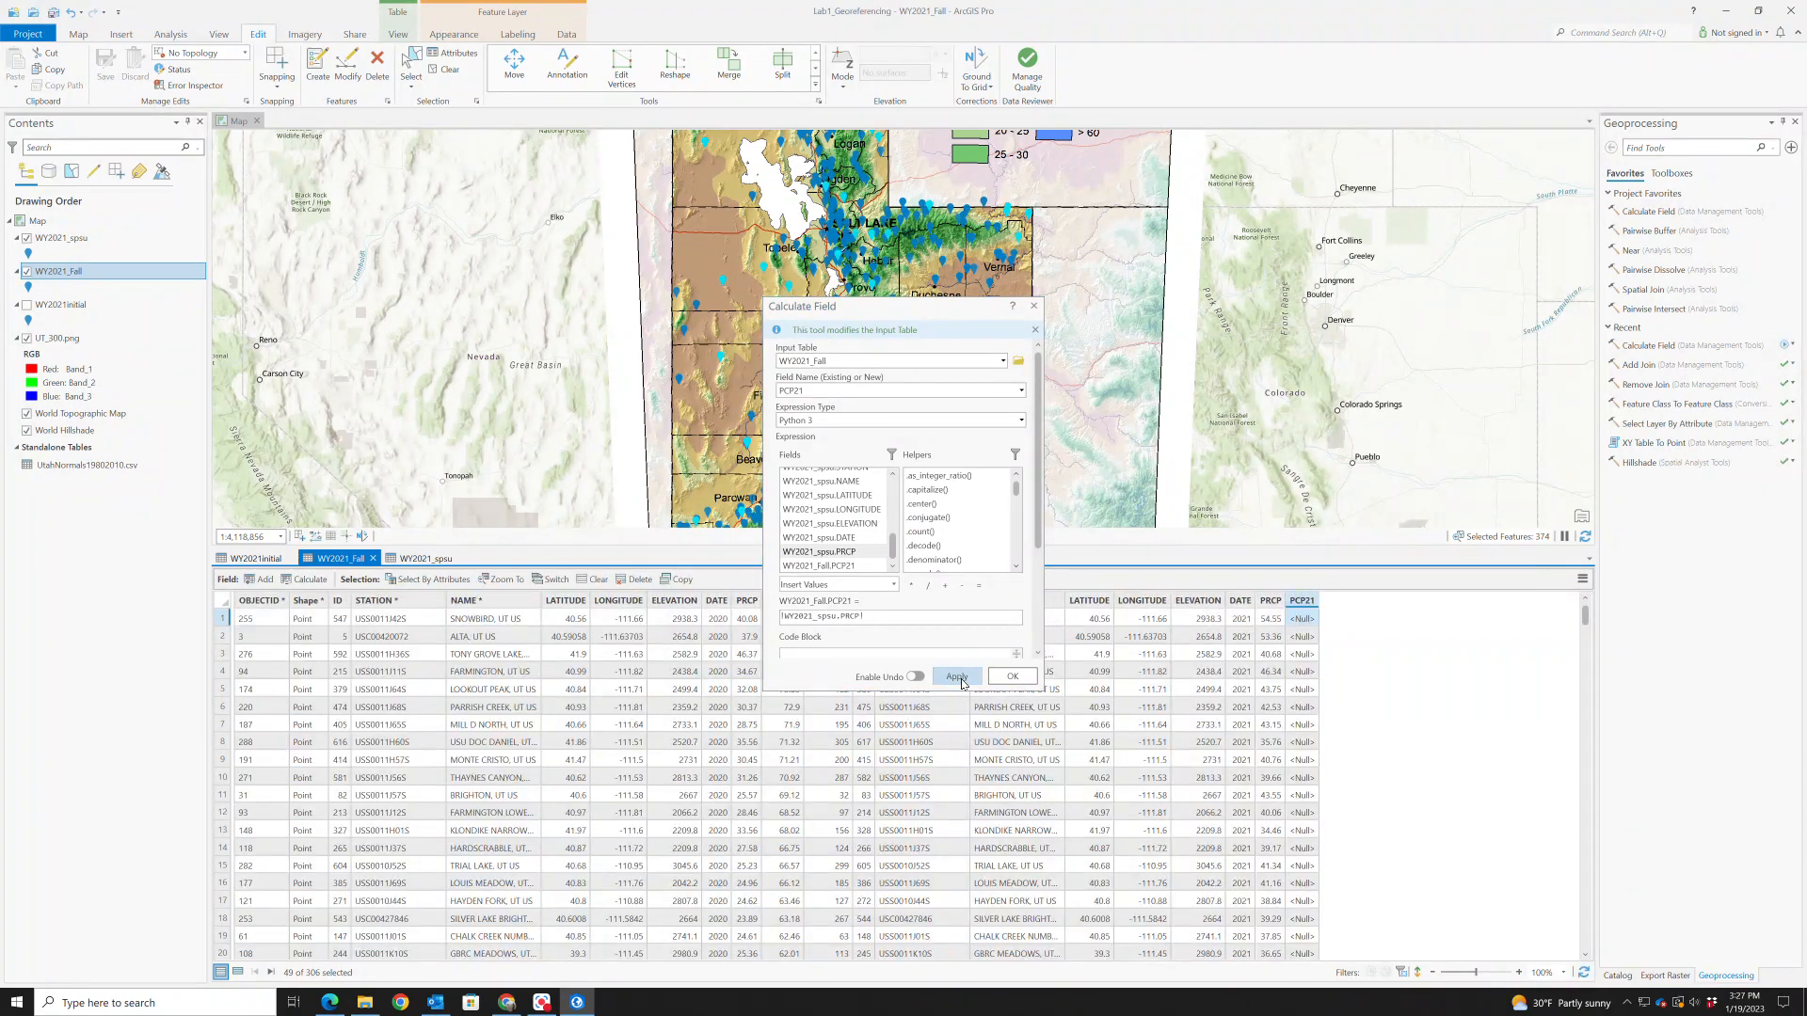
click(1012, 676)
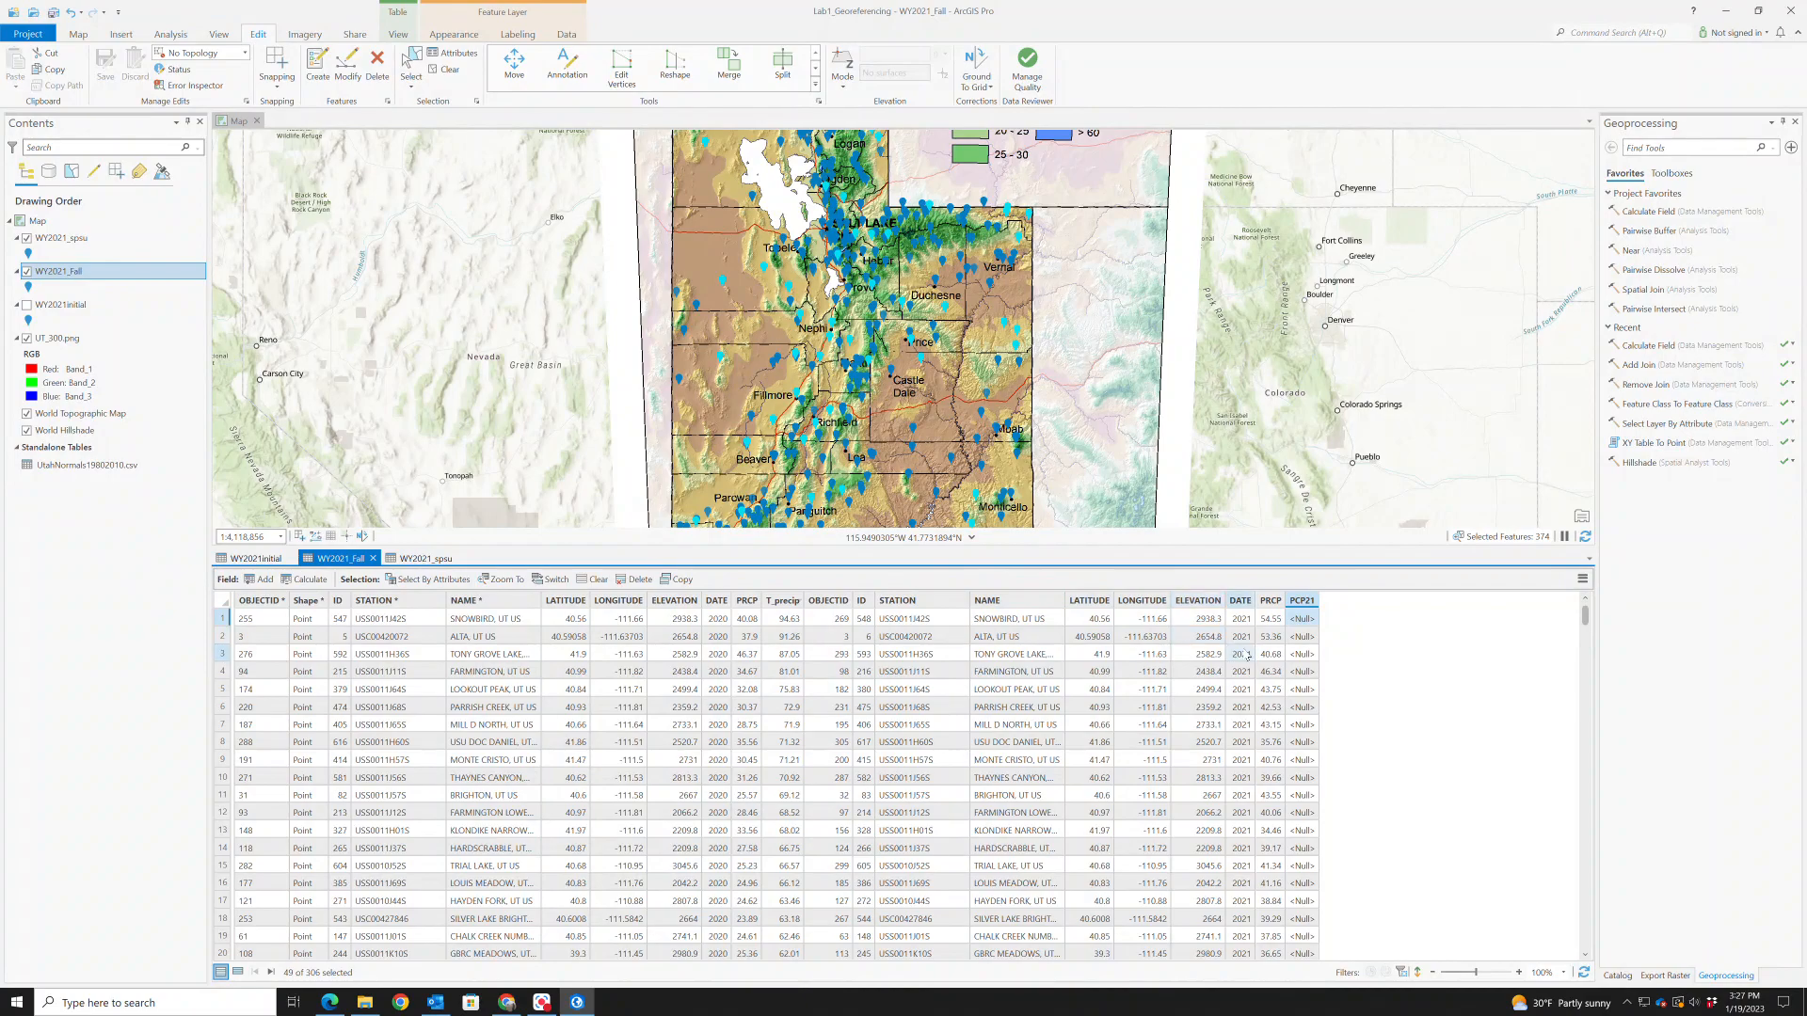
Check the PCP21 values in the WY2021_Fall table and delete the PCP21 field
scroll(1301, 690, down, 1)
scroll(1301, 690, down, 8)
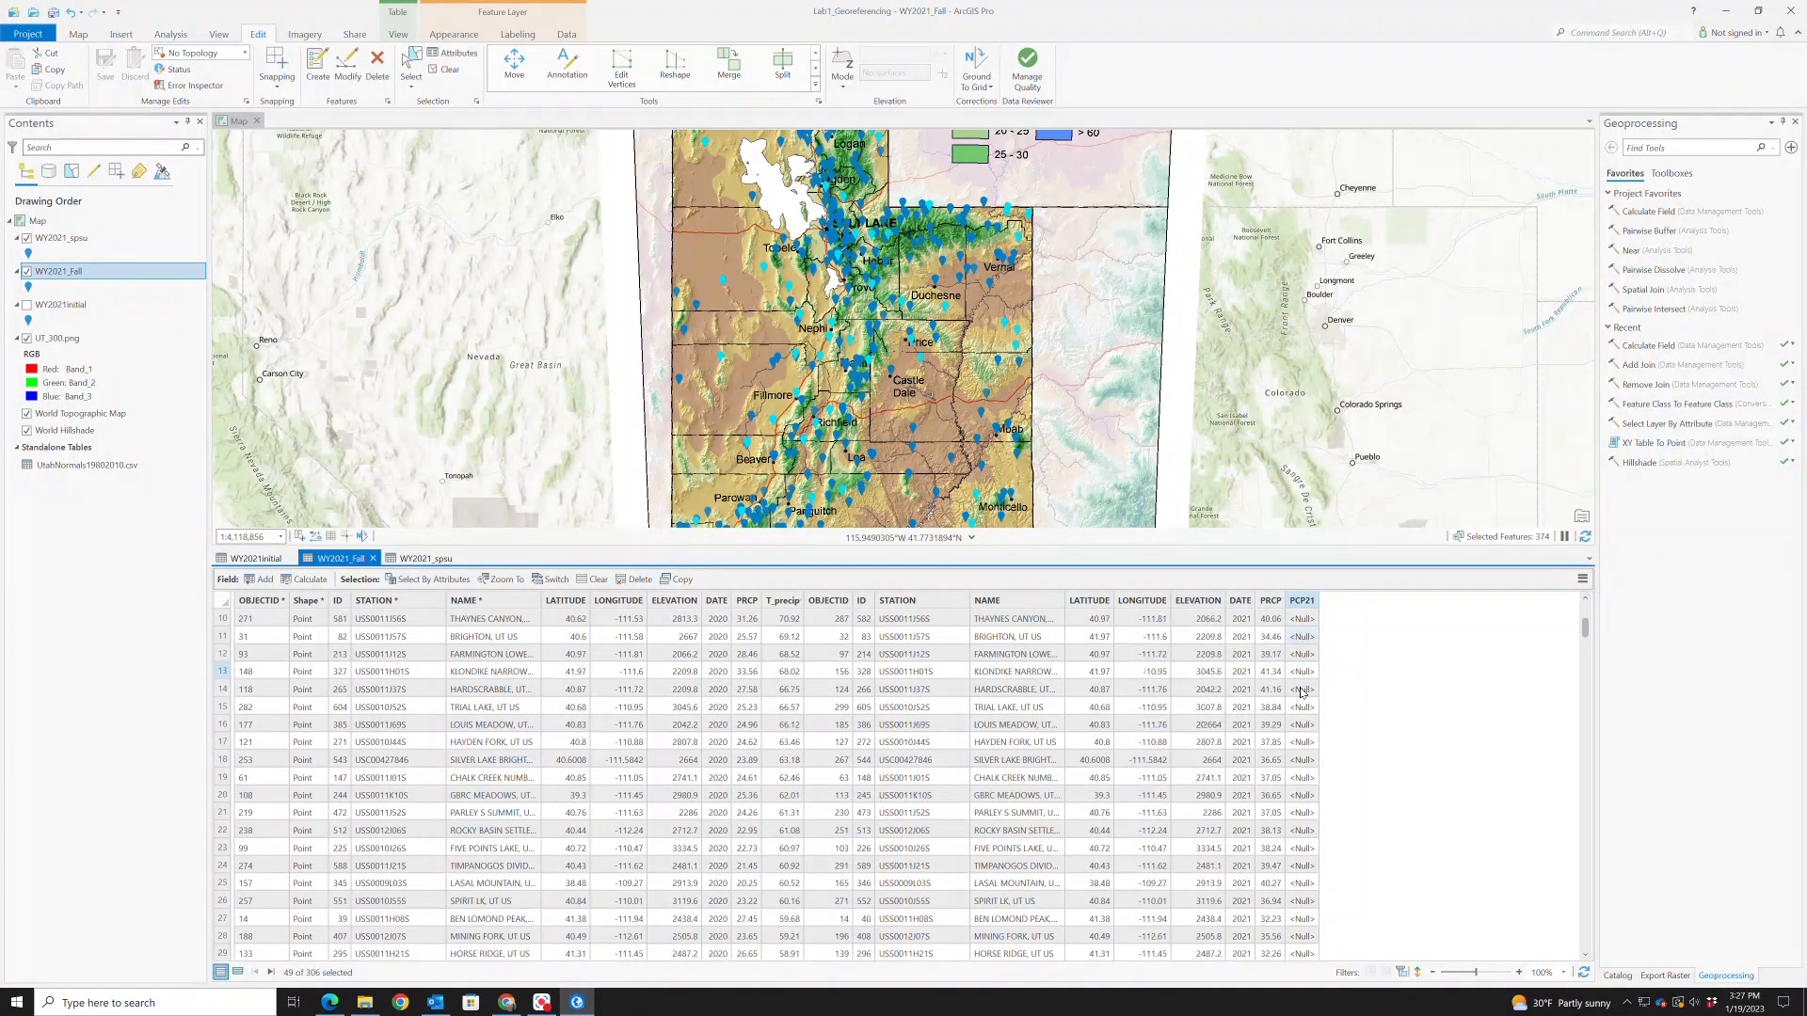
scroll(1301, 690, down, 5)
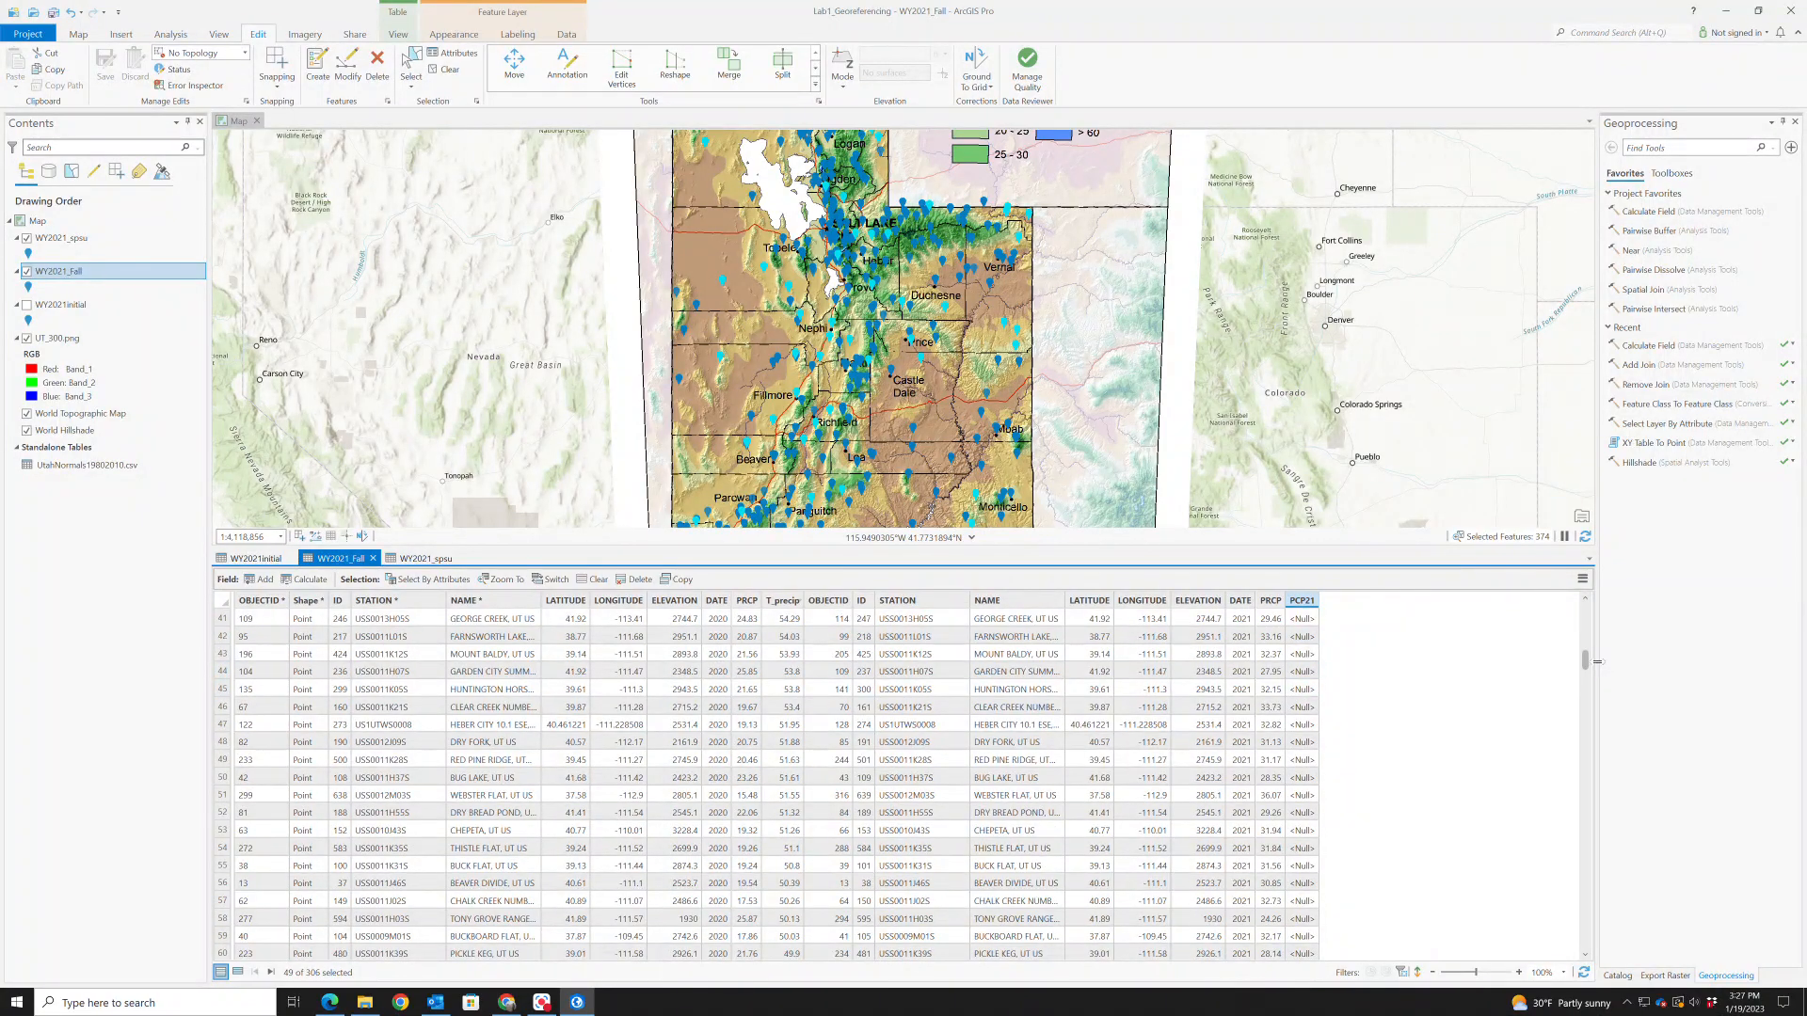
drag(1585, 662, 1598, 577)
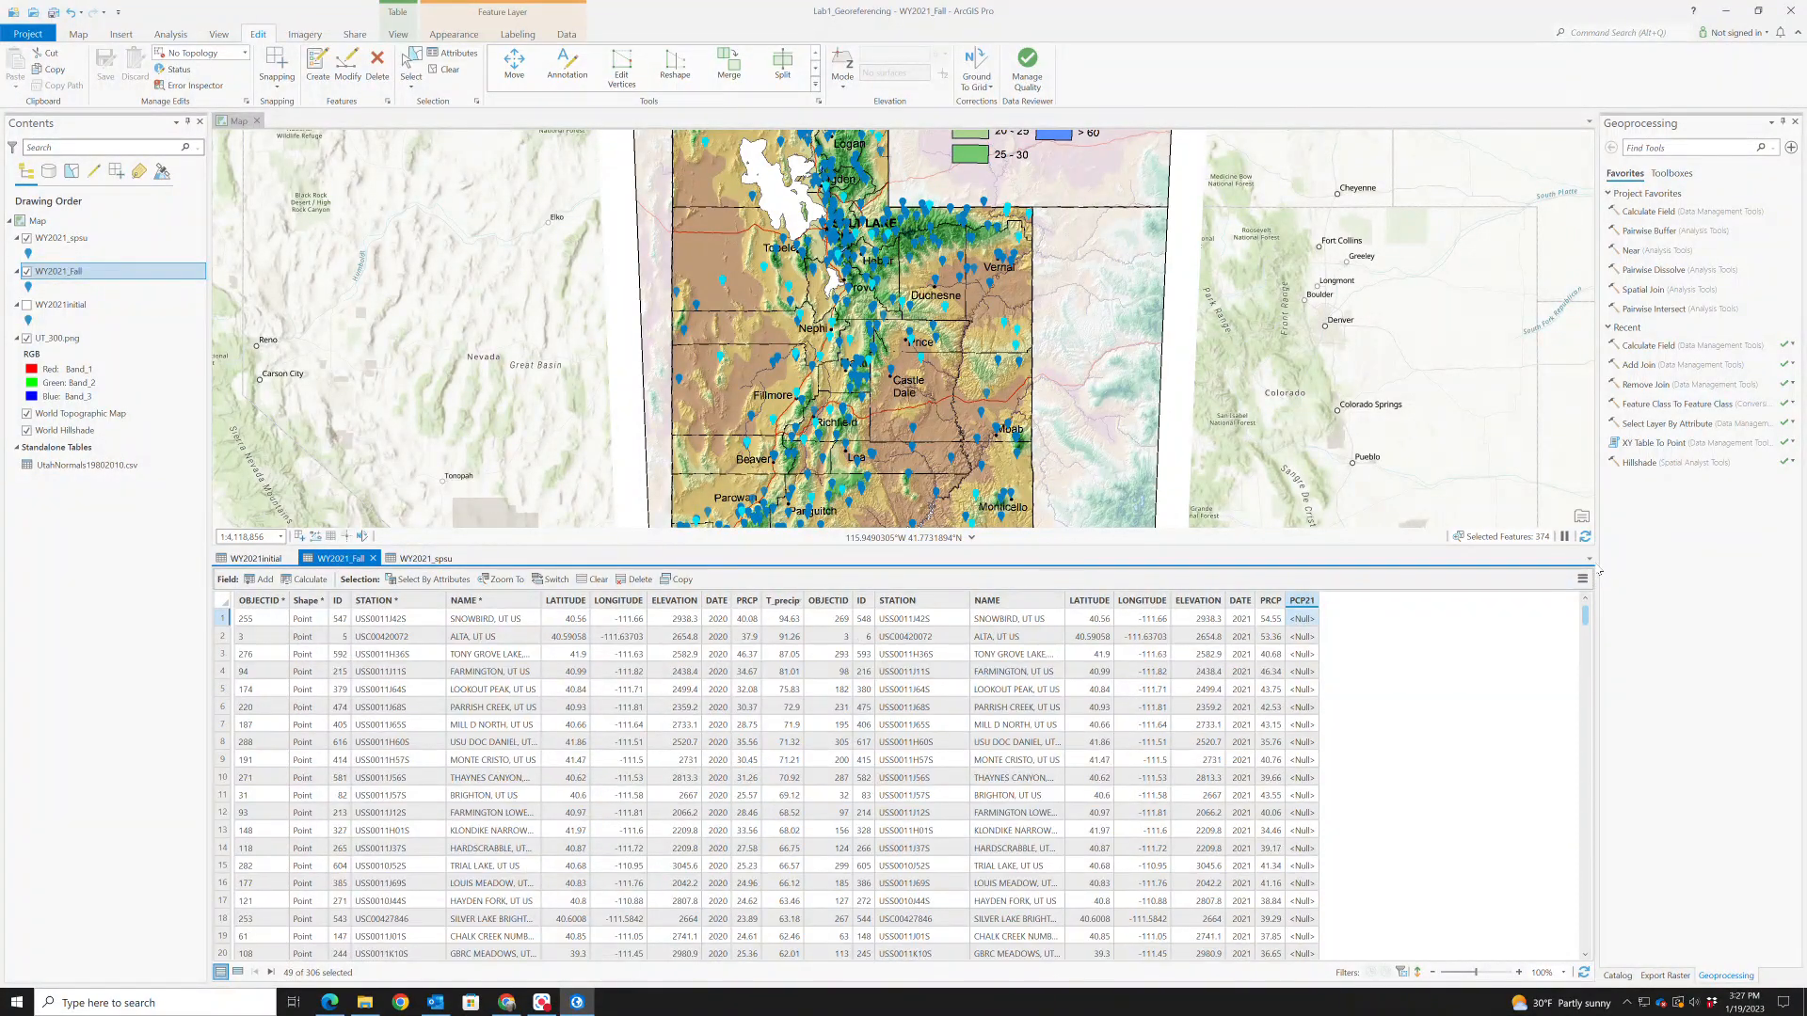
right_click(1312, 603)
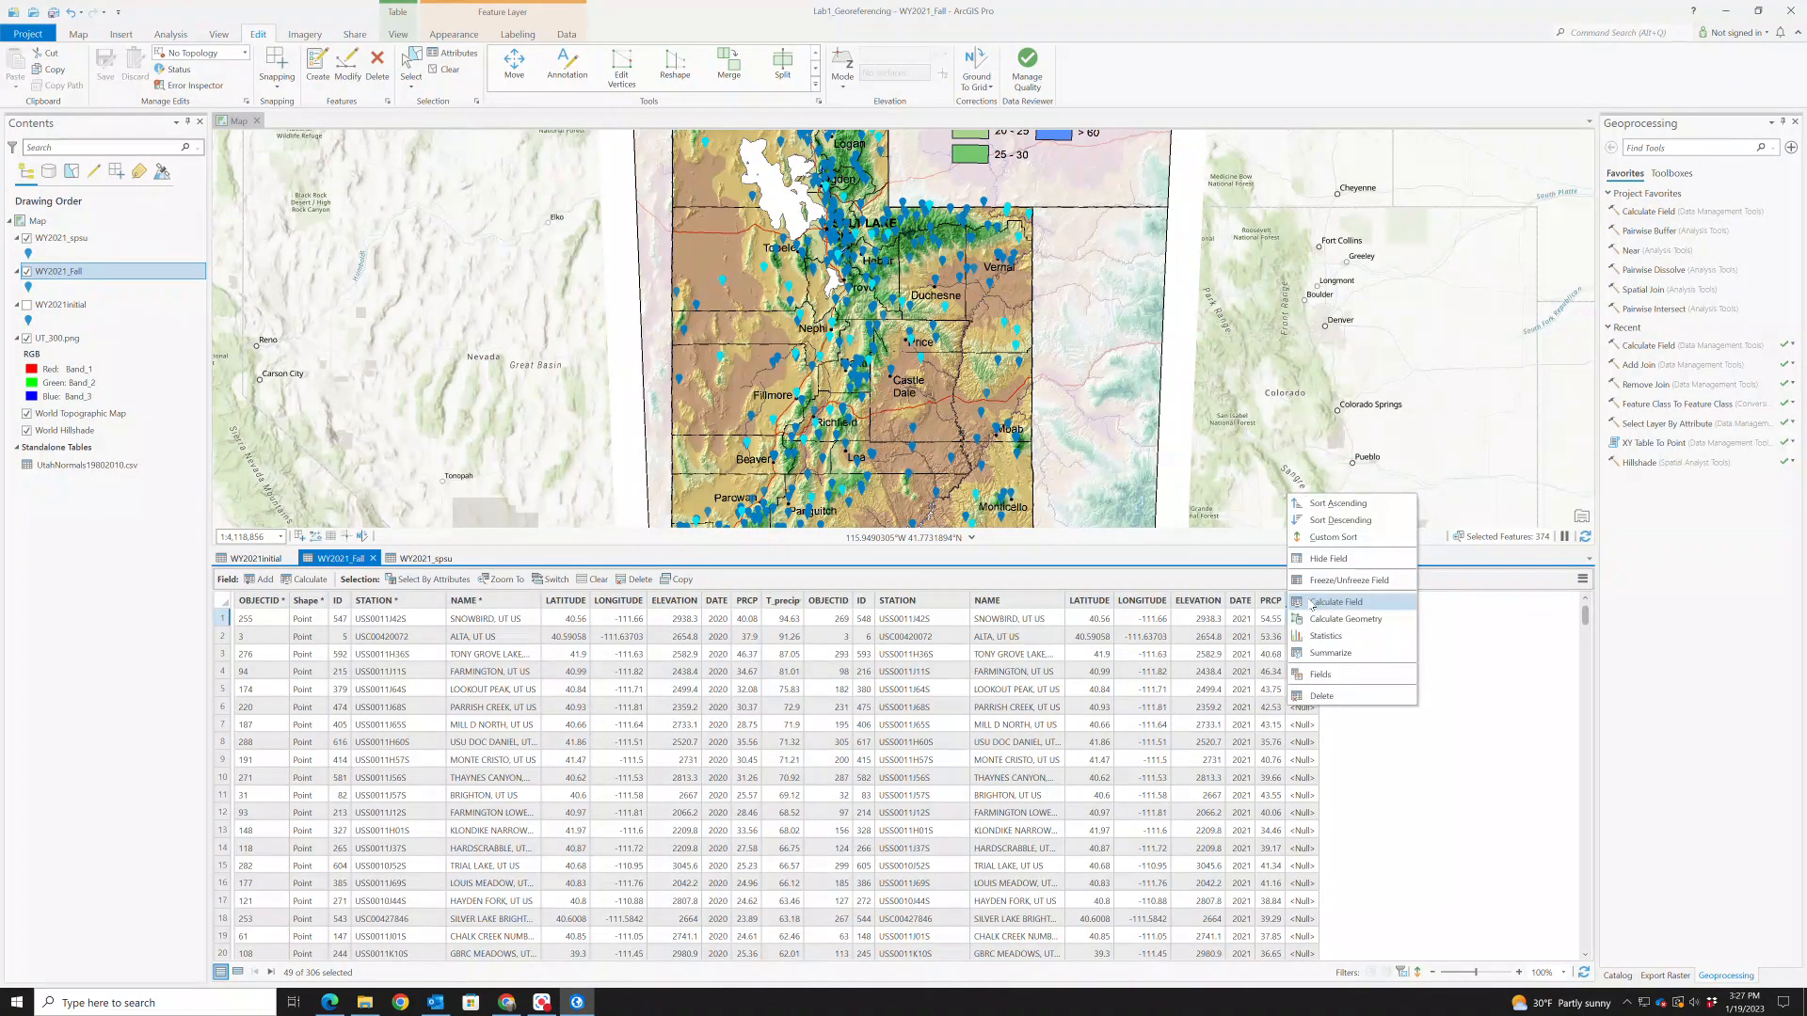
click(1321, 696)
click(928, 535)
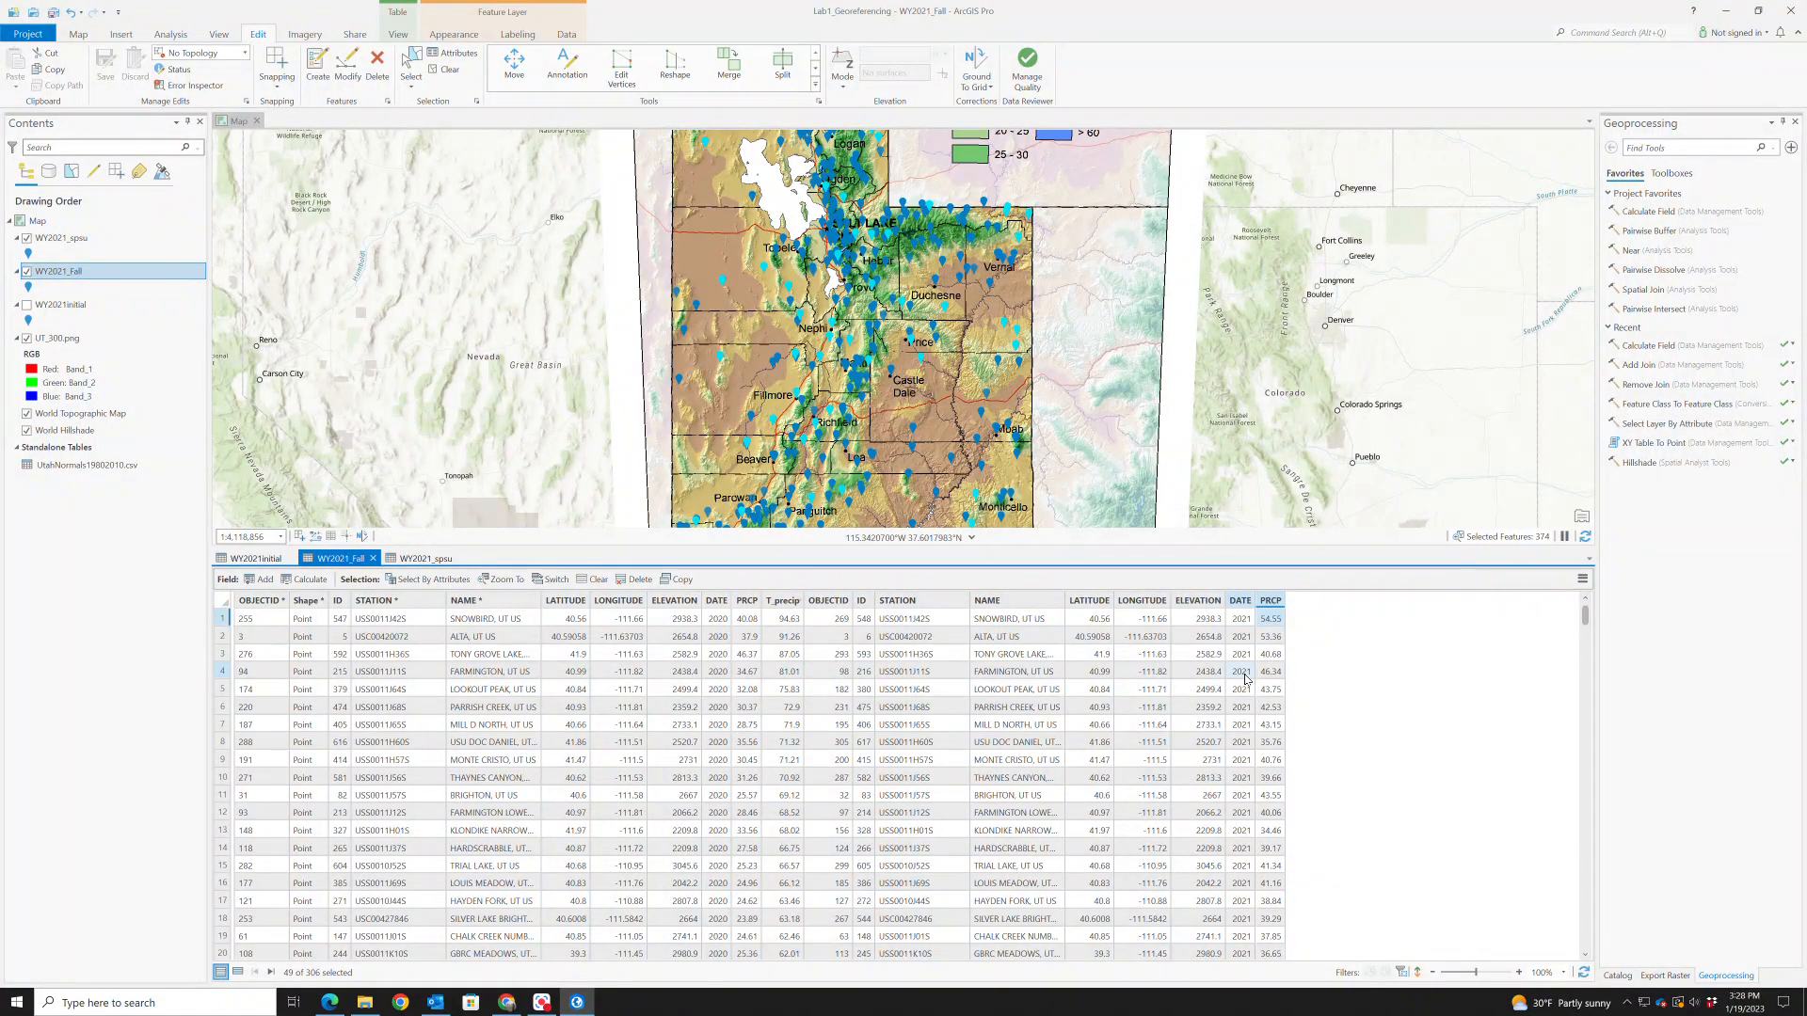
Export the selected WY2021_Fall features to Lab1_Georeferencing.gdb as WY2021_final
right_click(111, 271)
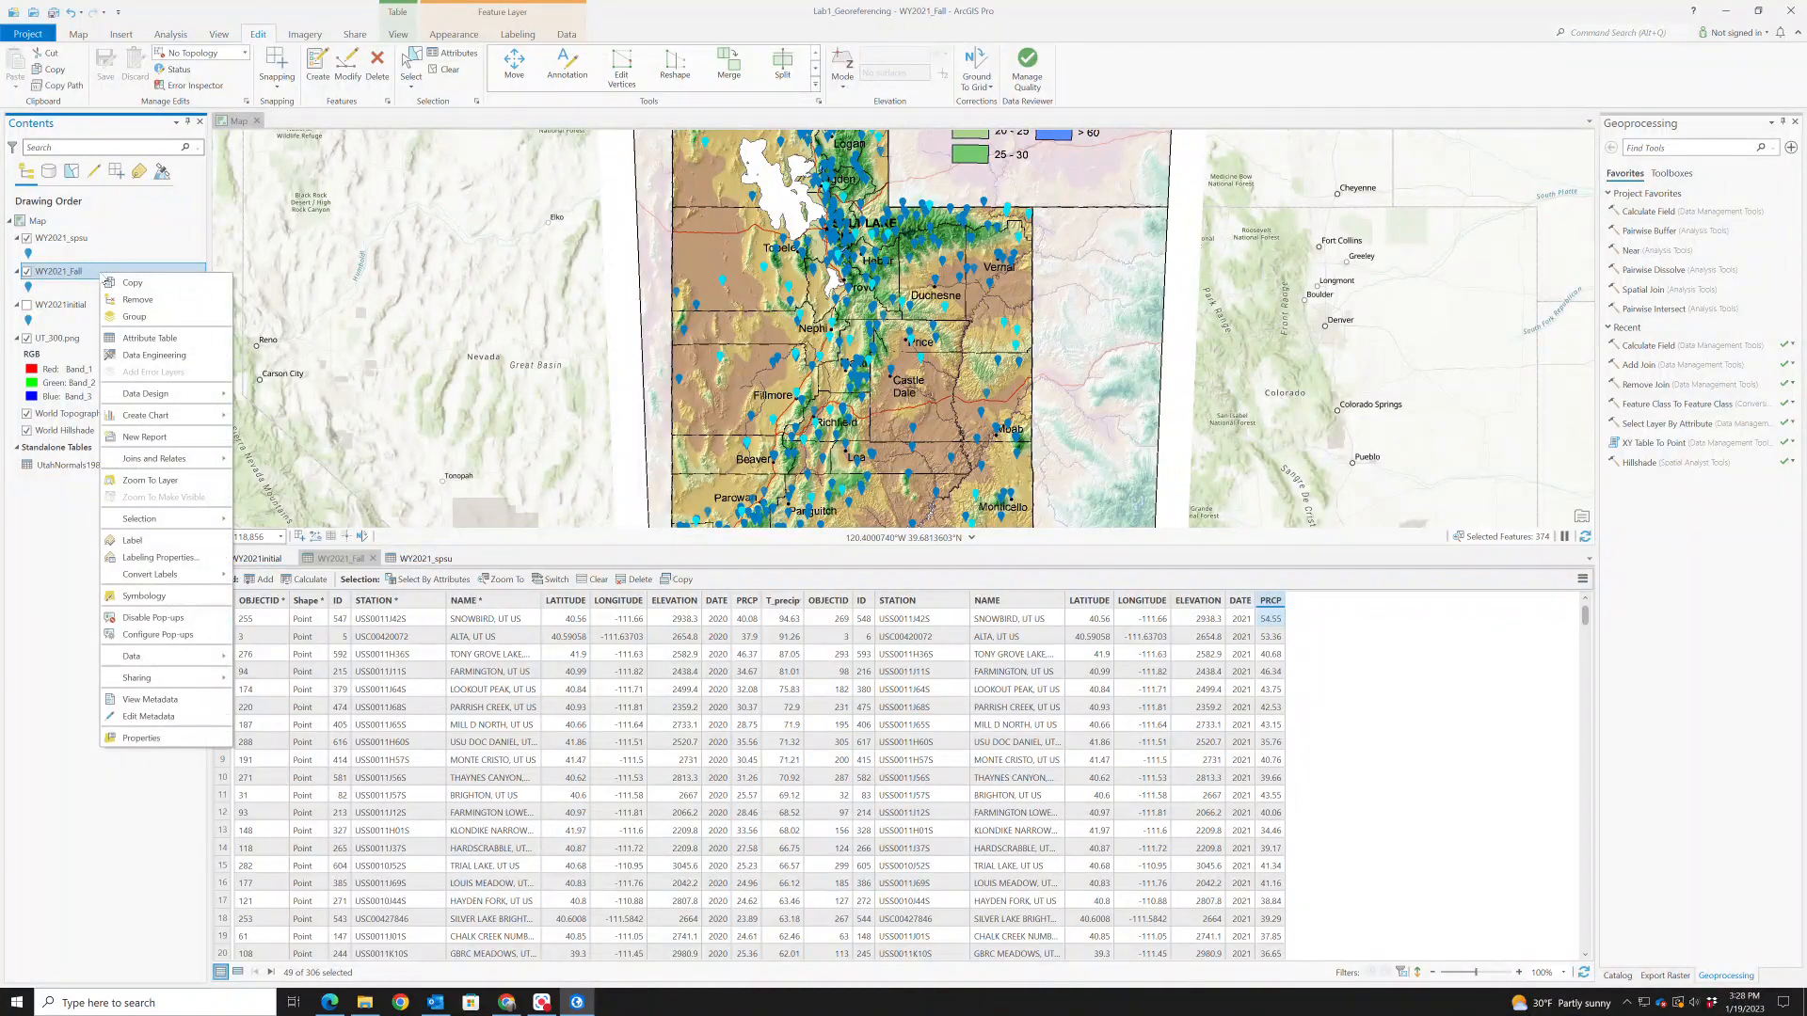
mouse_move(137, 656)
click(273, 660)
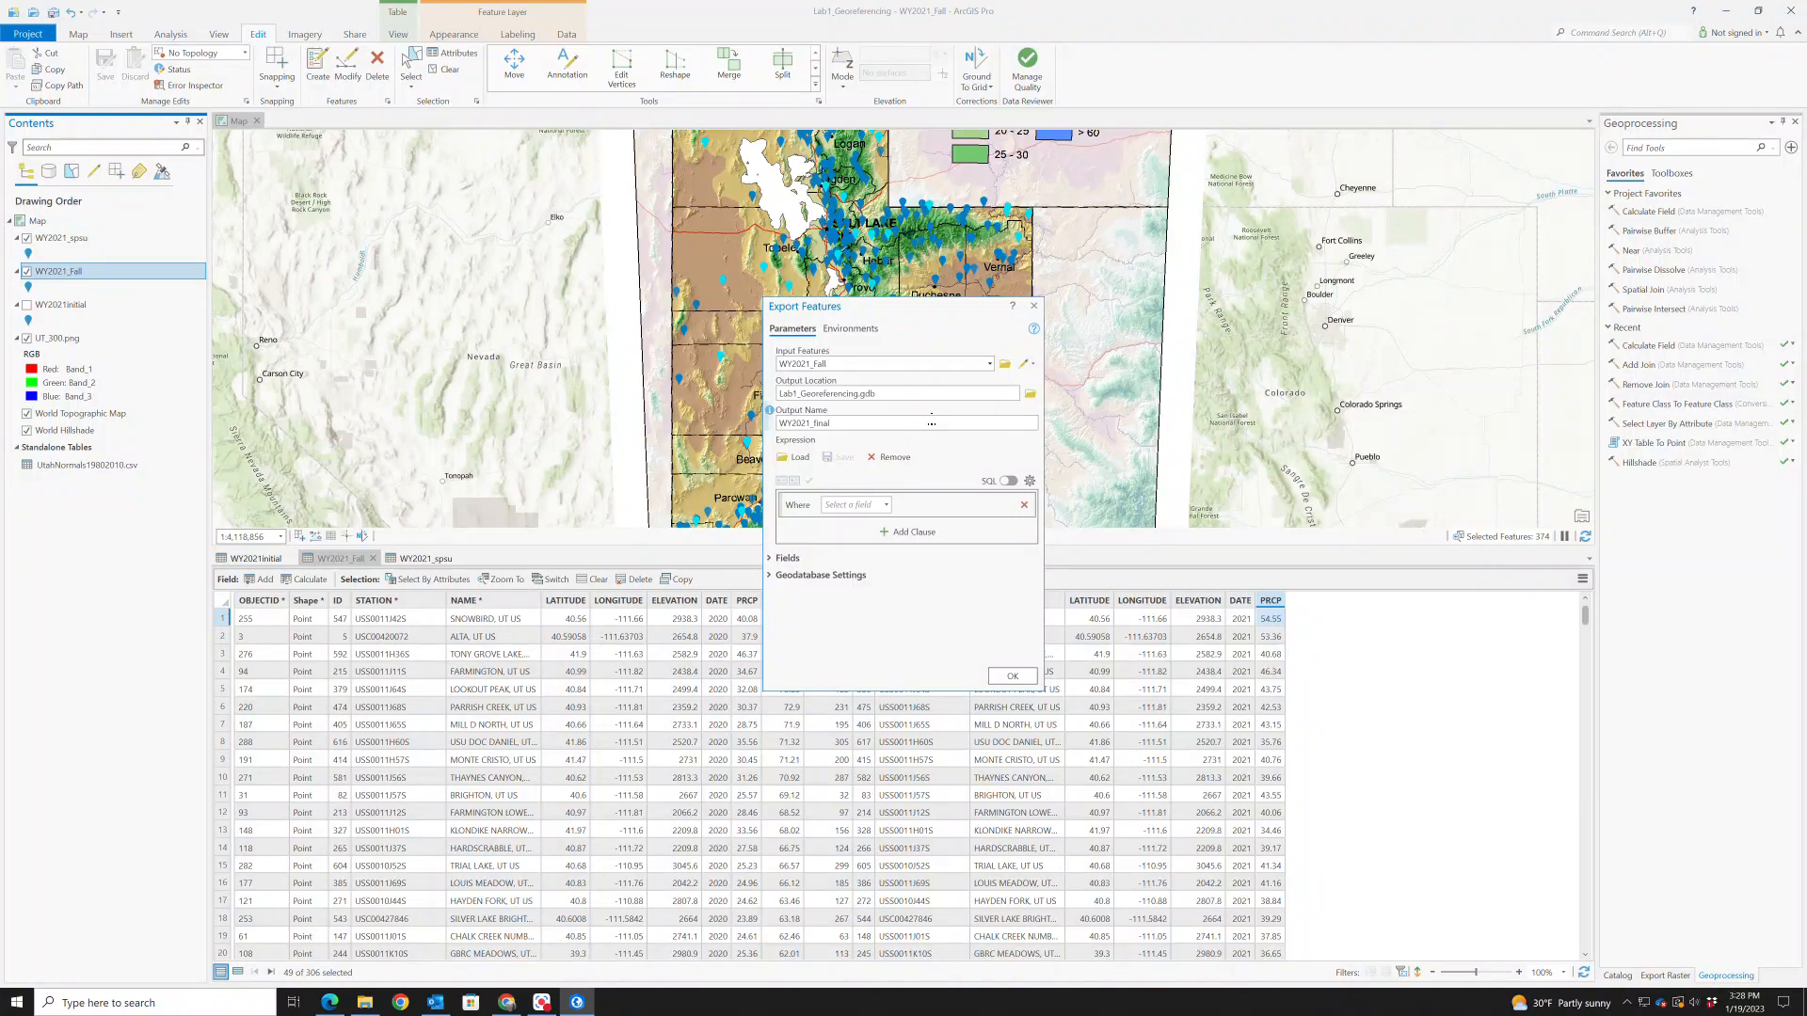
click(1009, 676)
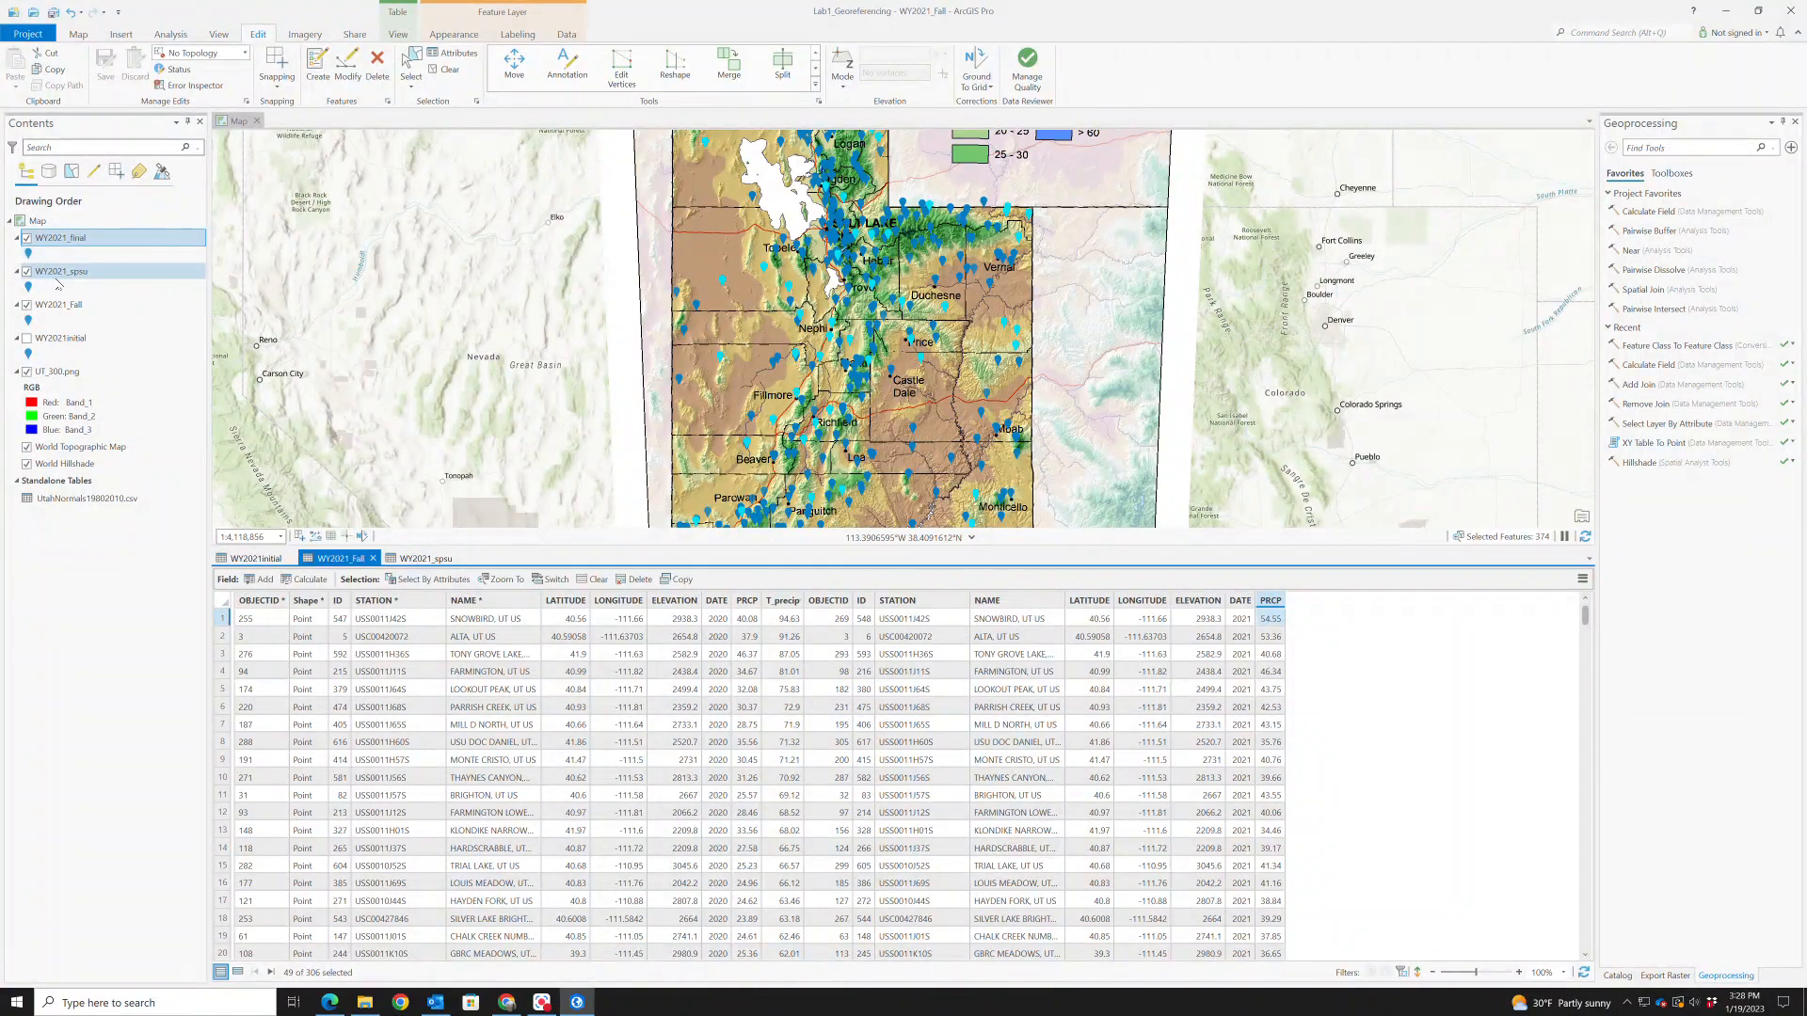
Hide the WY2021_spsu and WY2021_Fall point layers on the map
click(27, 271)
click(27, 304)
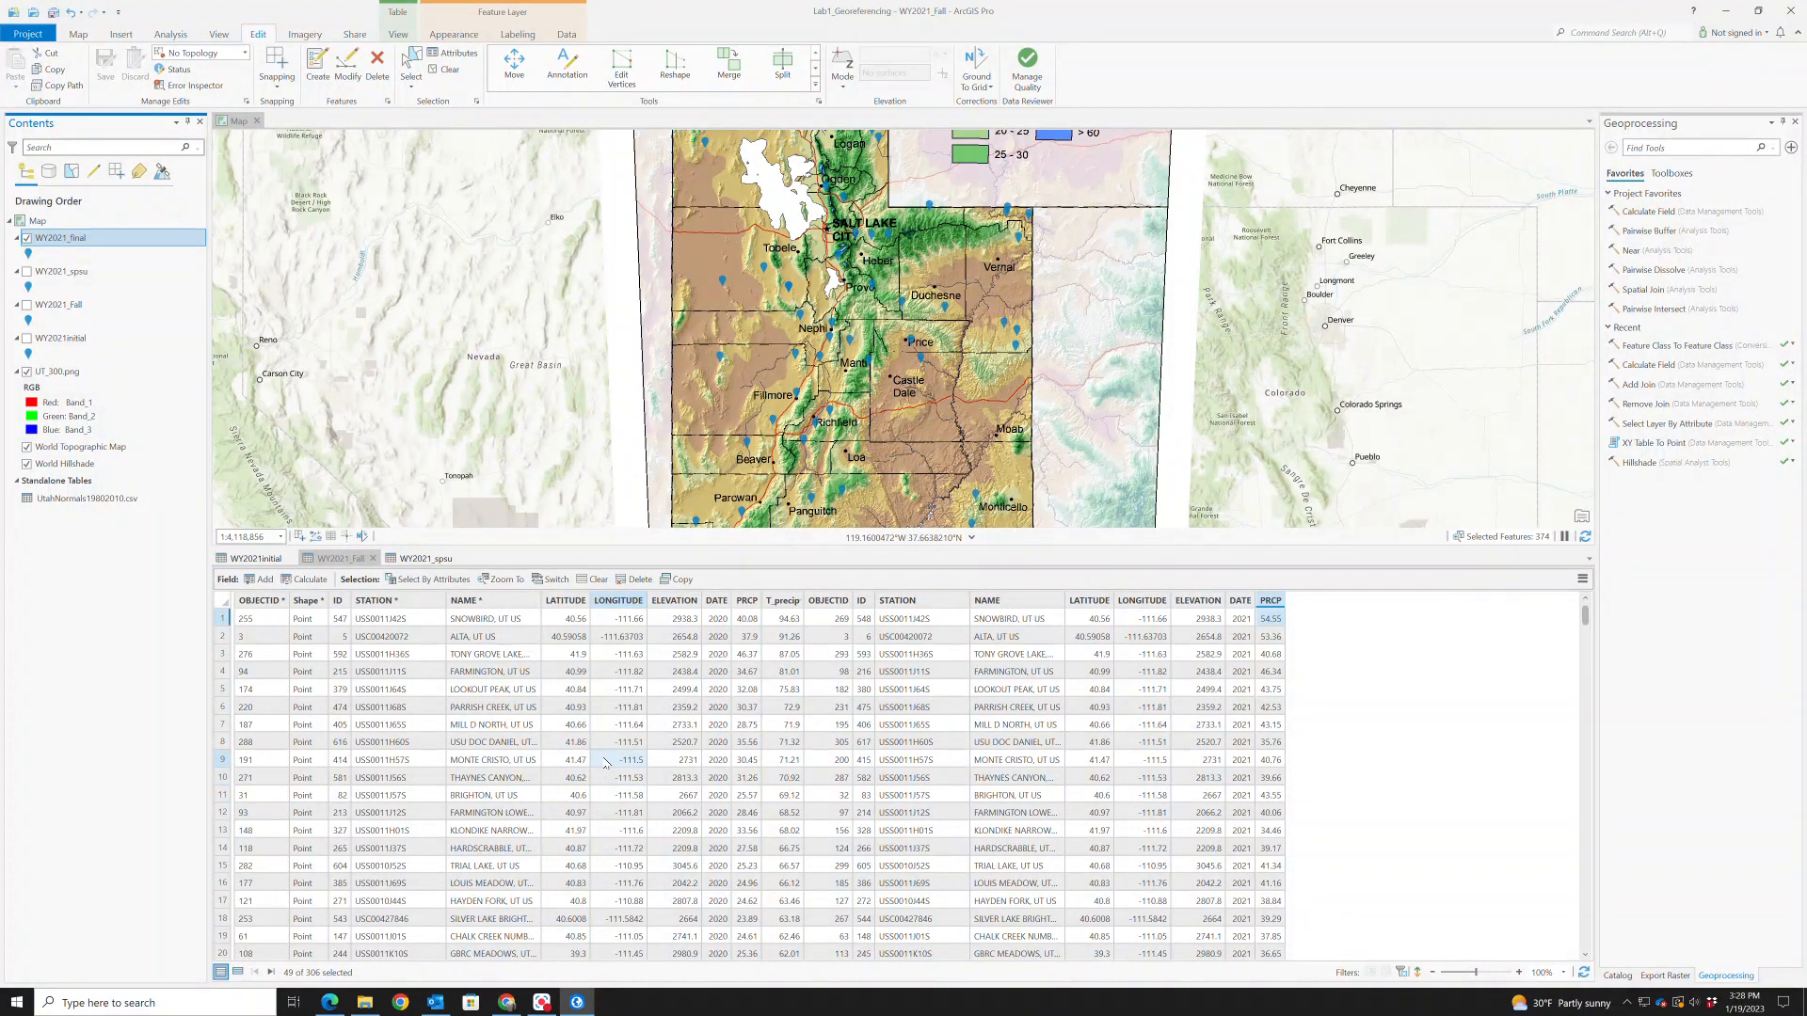
click(607, 759)
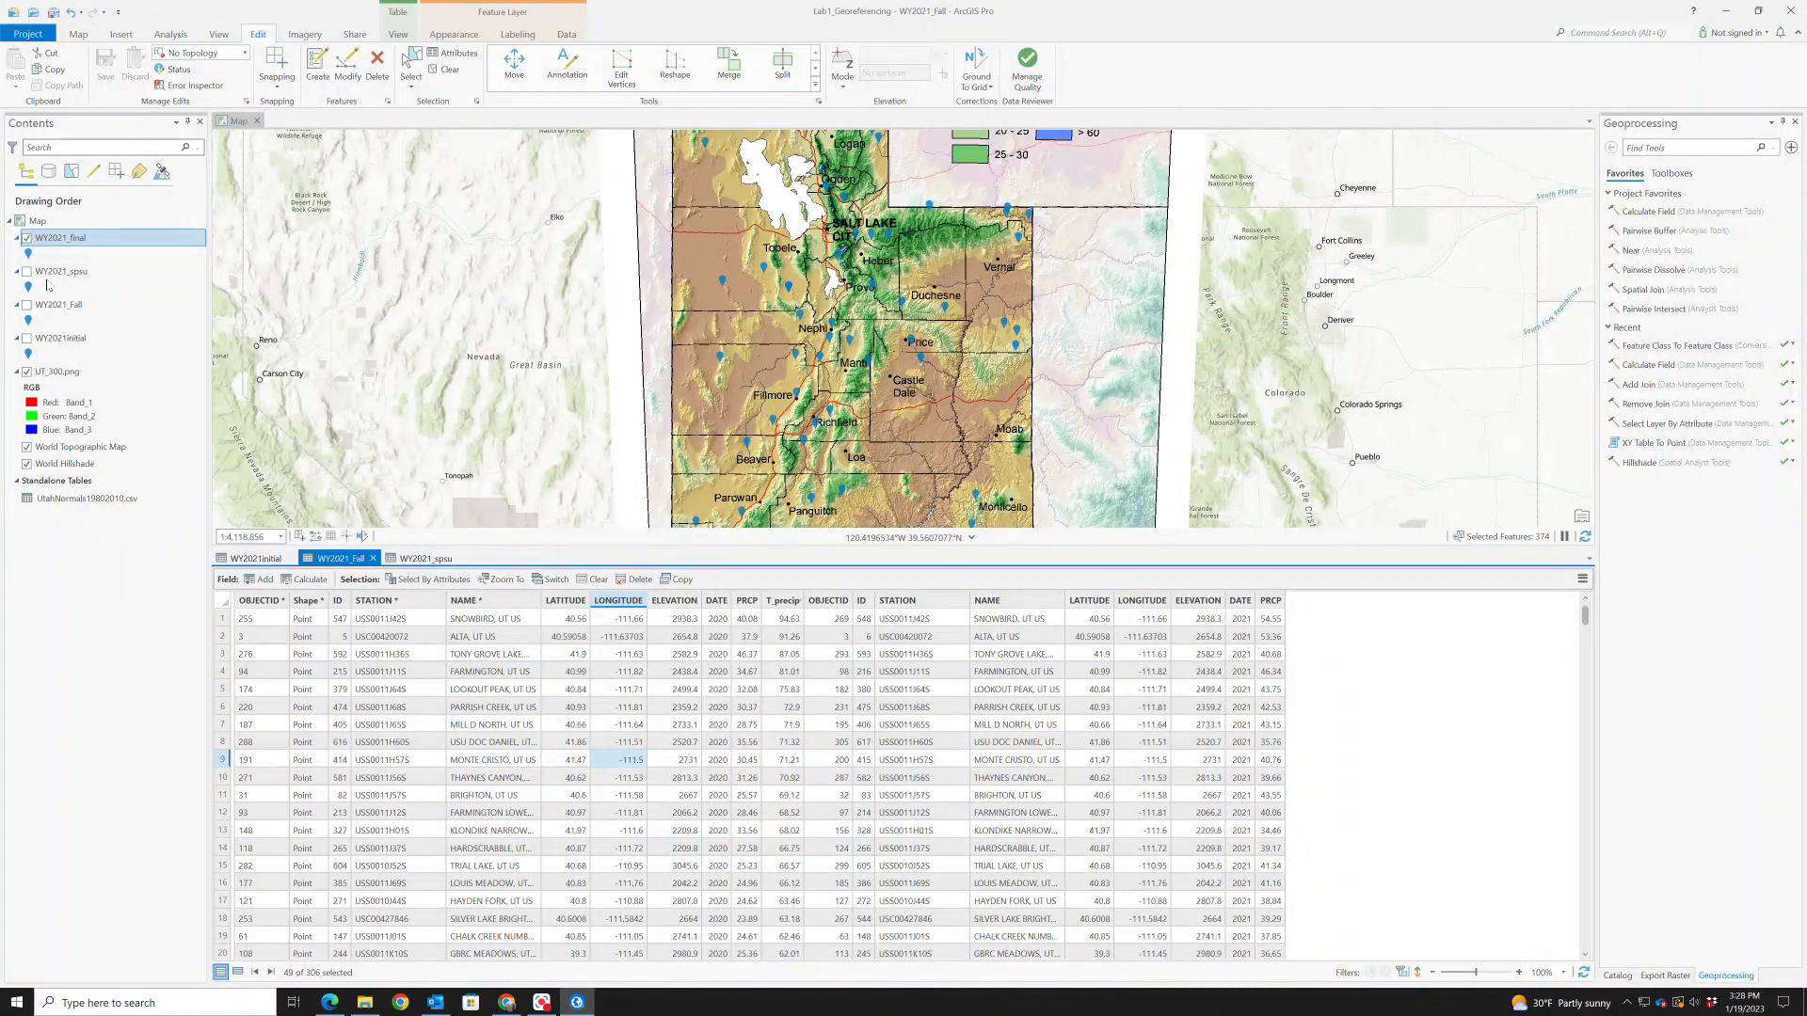
click(29, 241)
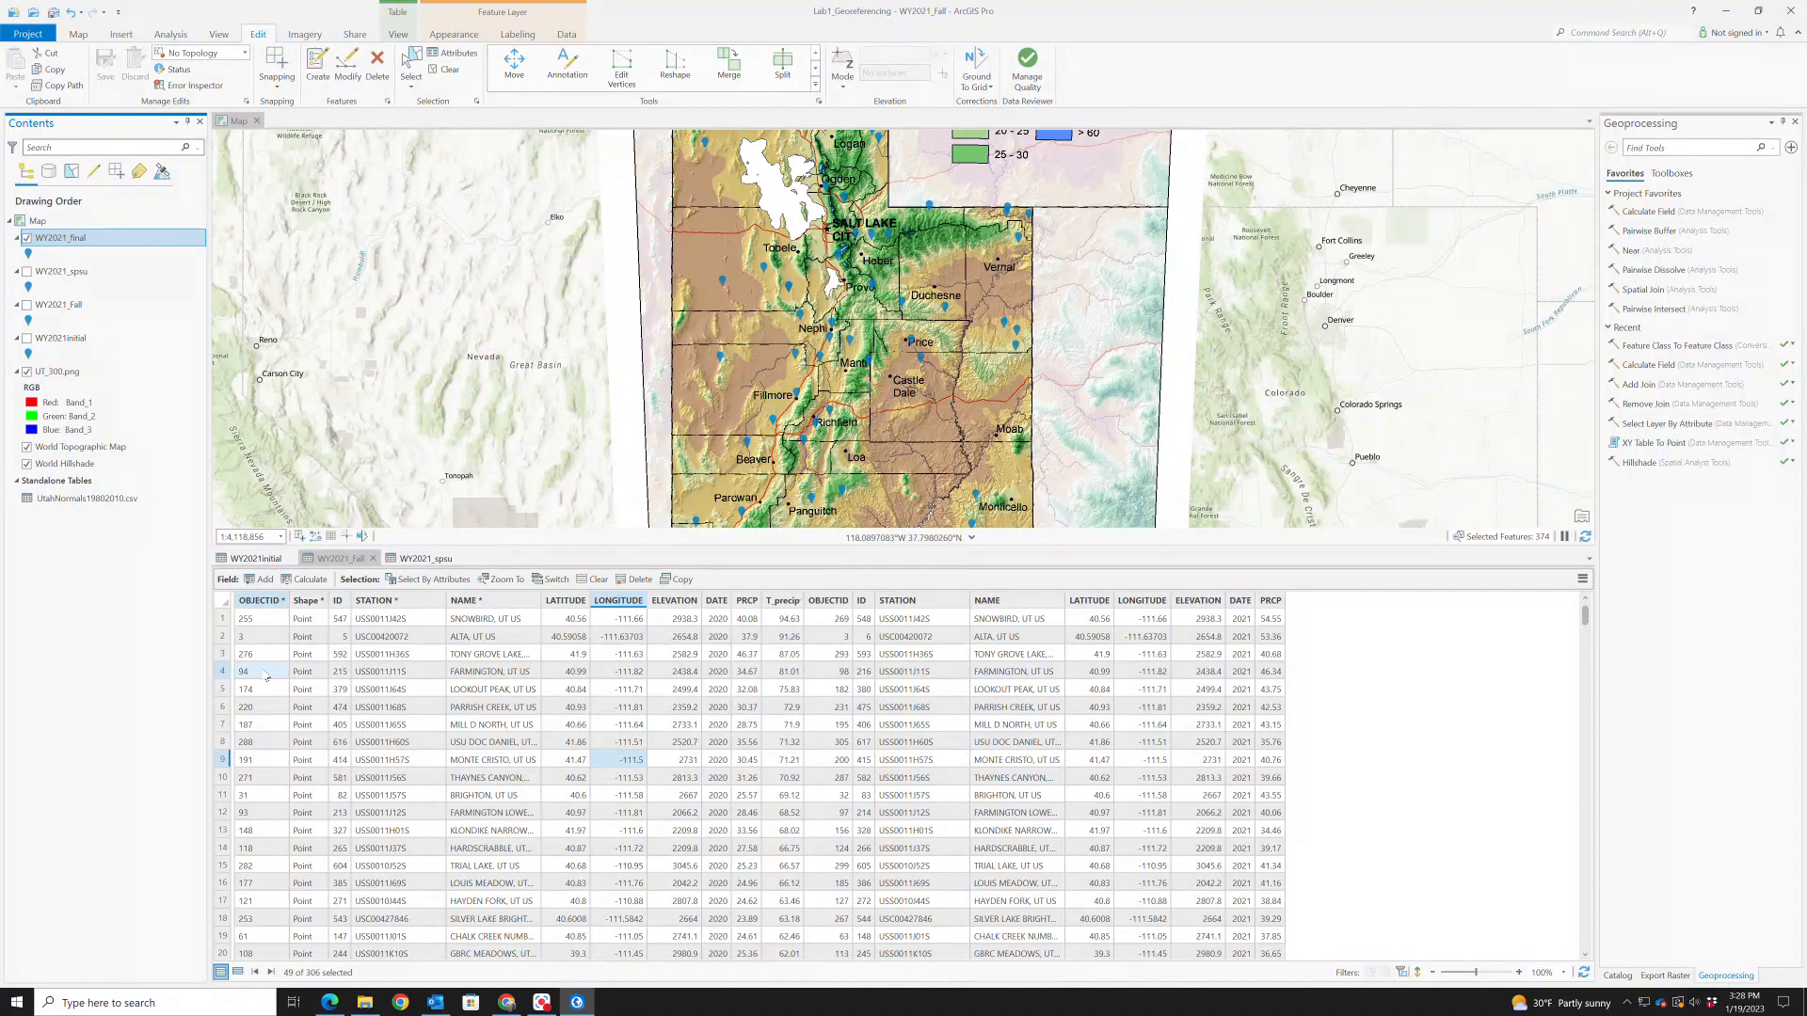
Clear the feature selection in all layers
click(442, 72)
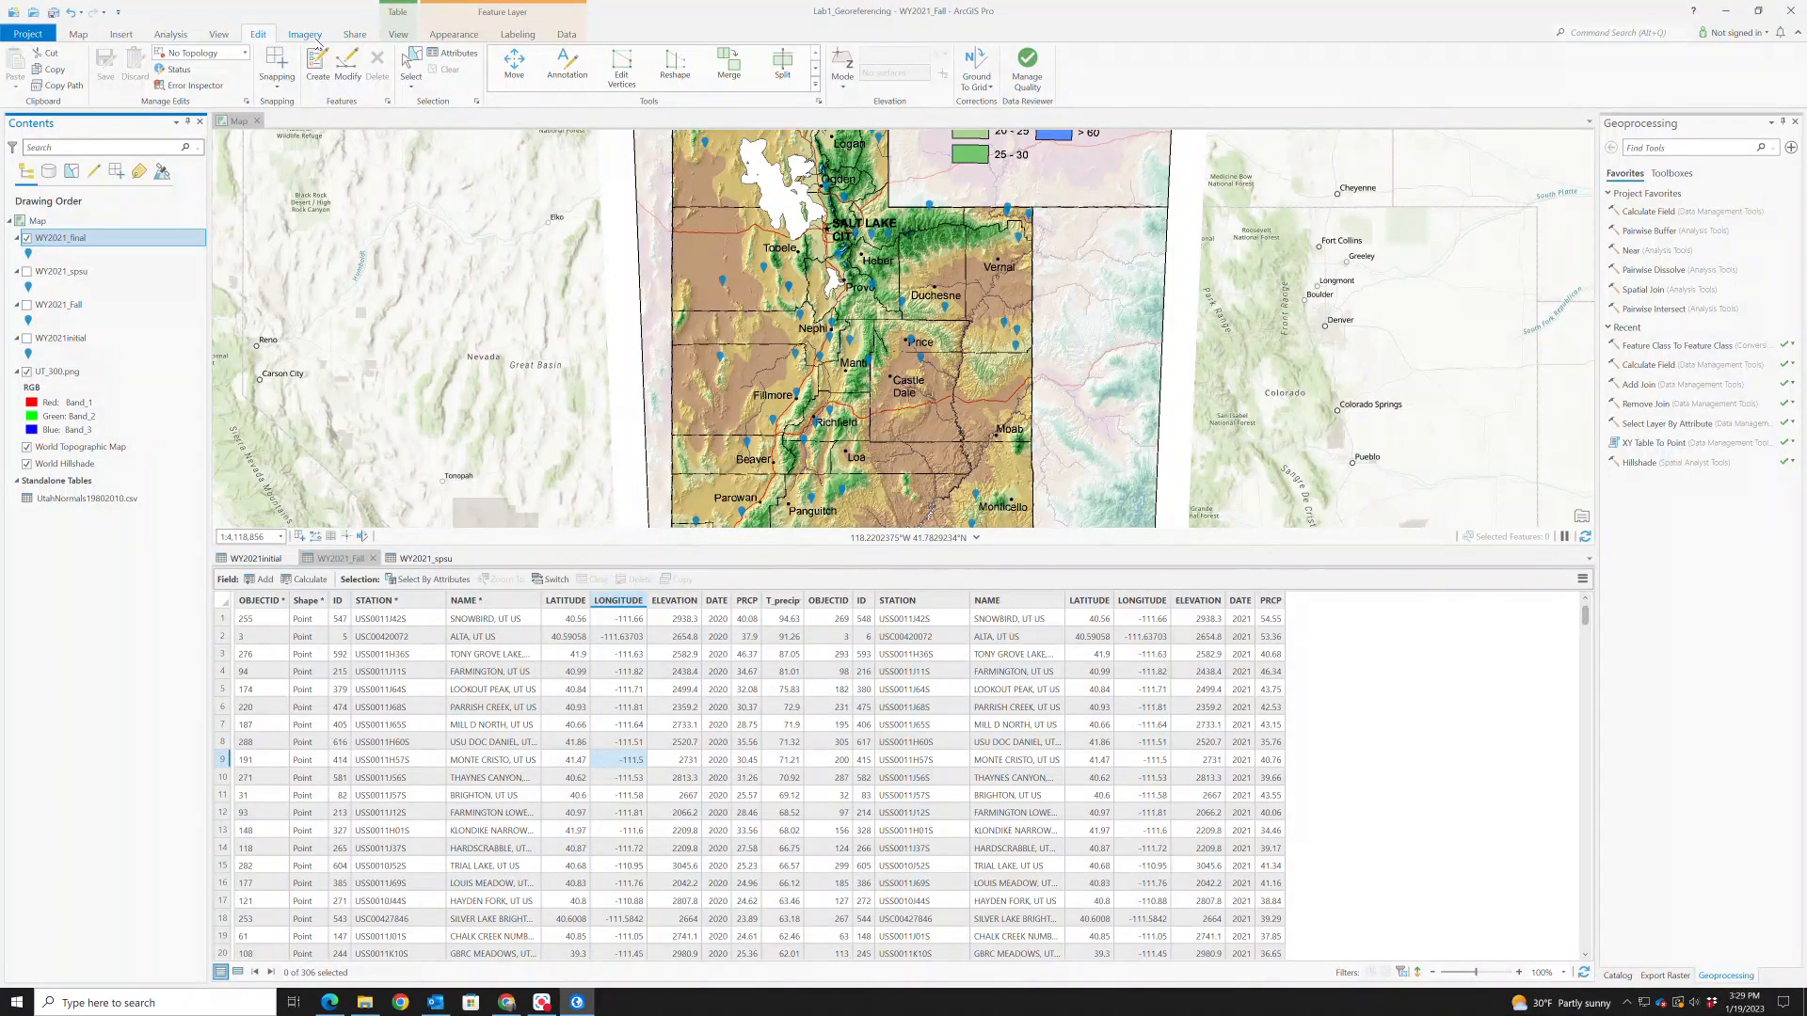
click(224, 36)
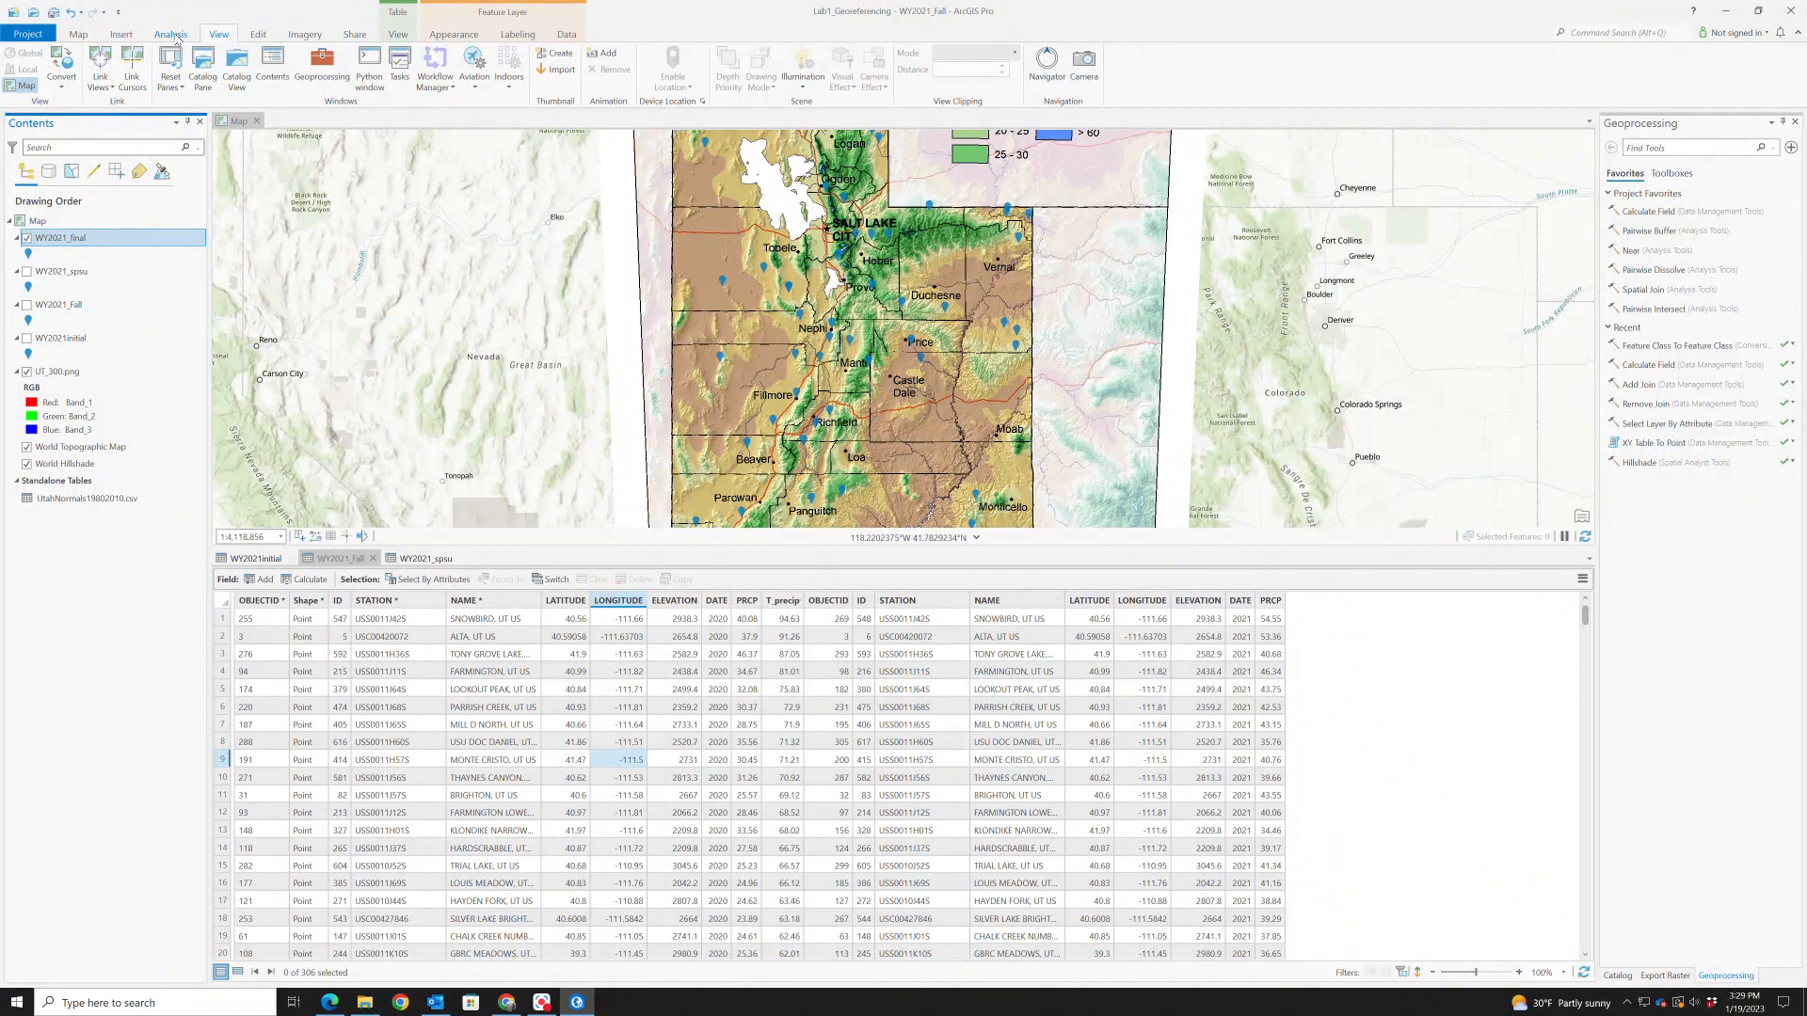
click(123, 36)
click(81, 35)
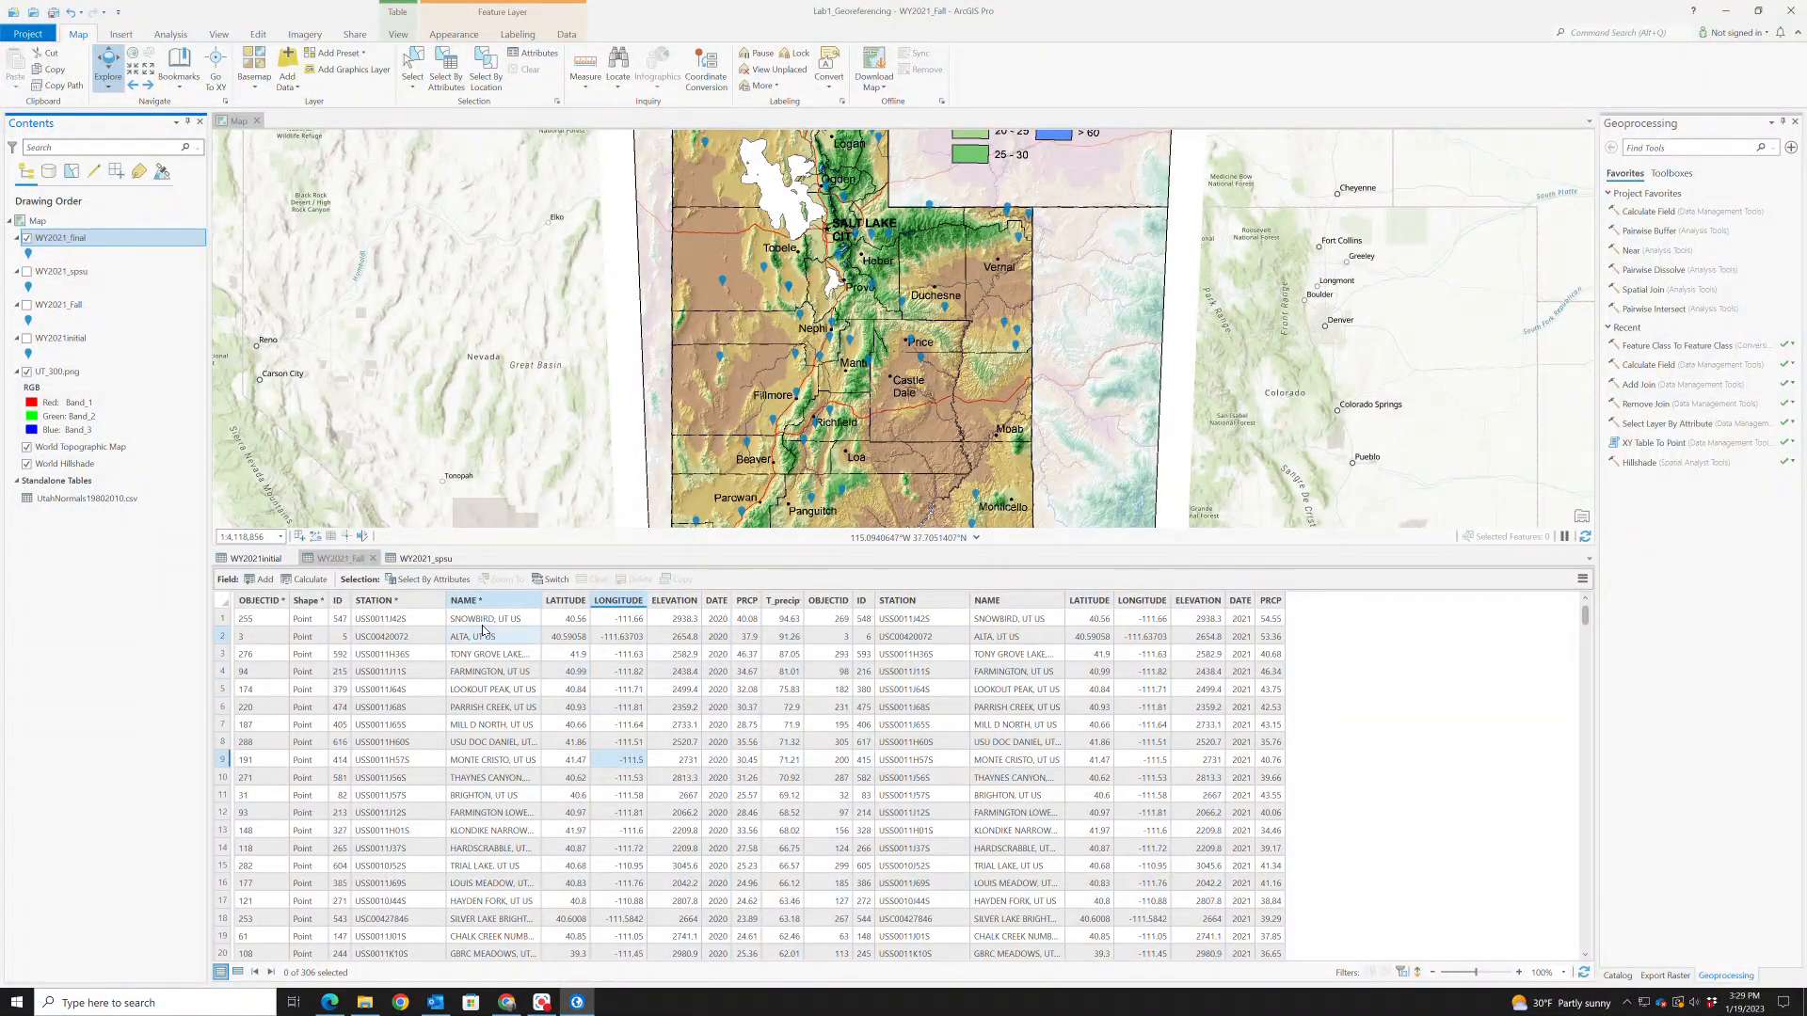
Inspect the attribute table of WY2021_final and remove that layer from the map
right_click(75, 239)
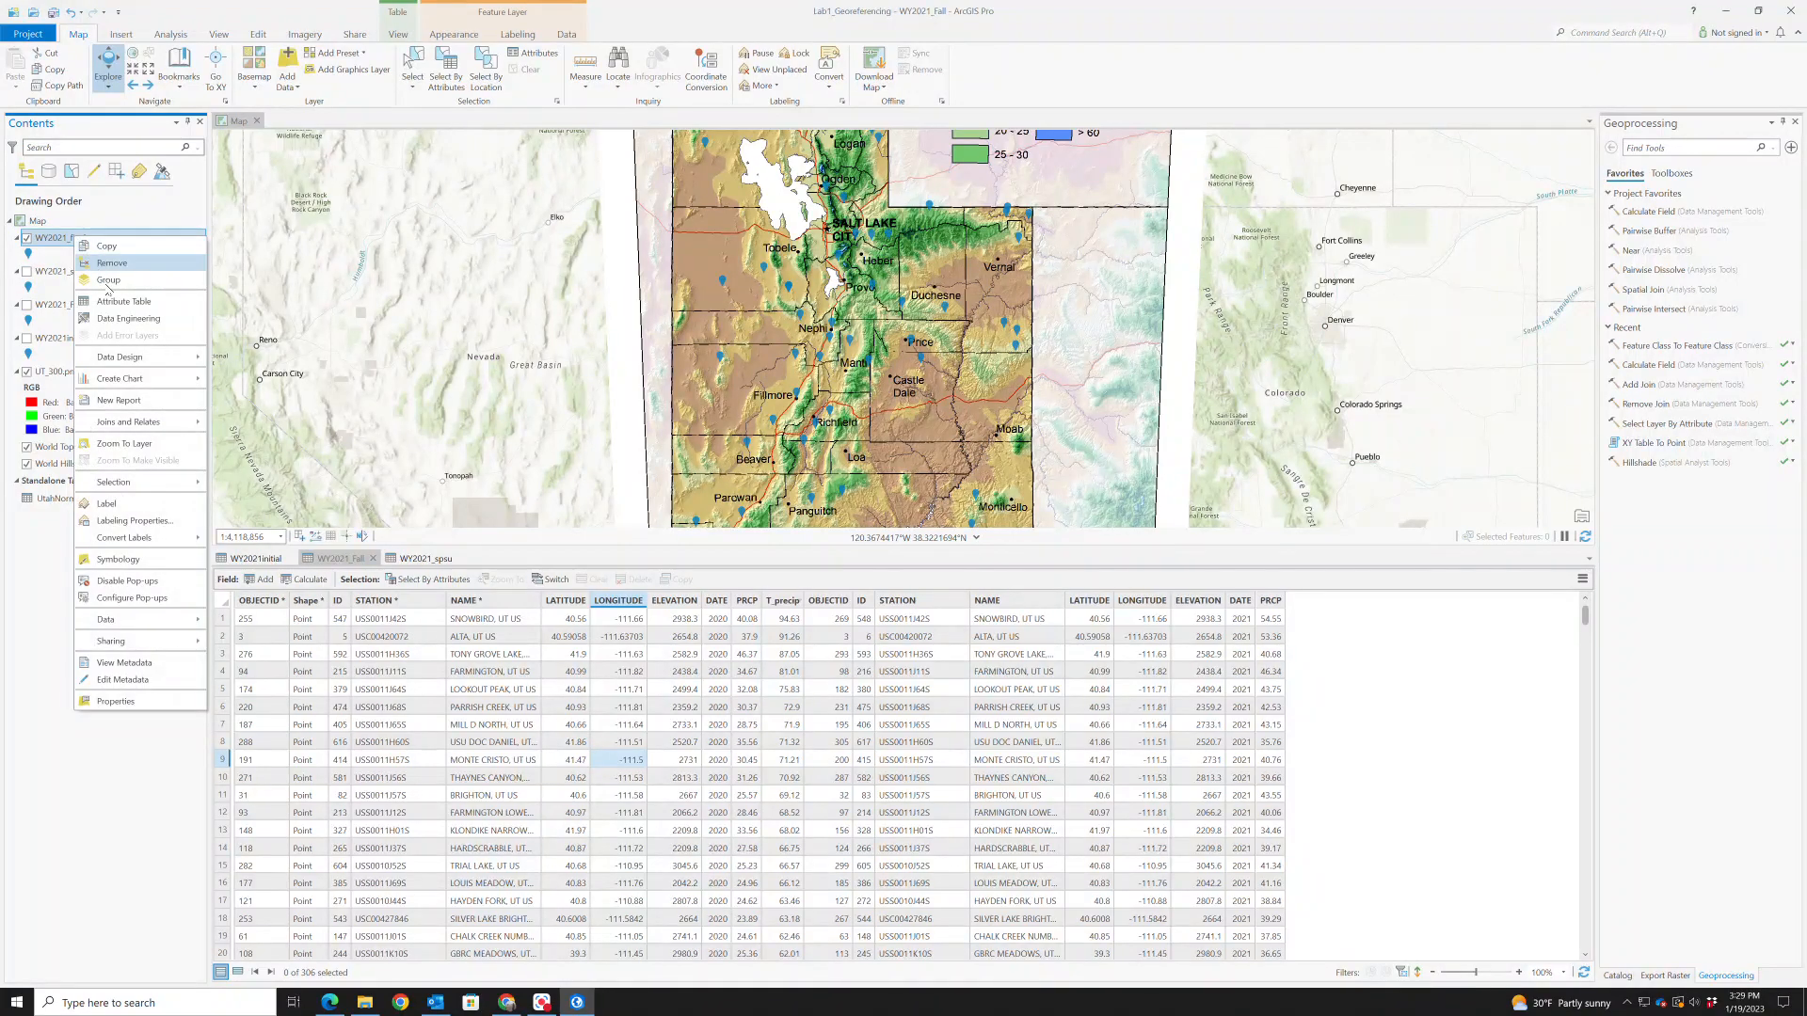
click(124, 308)
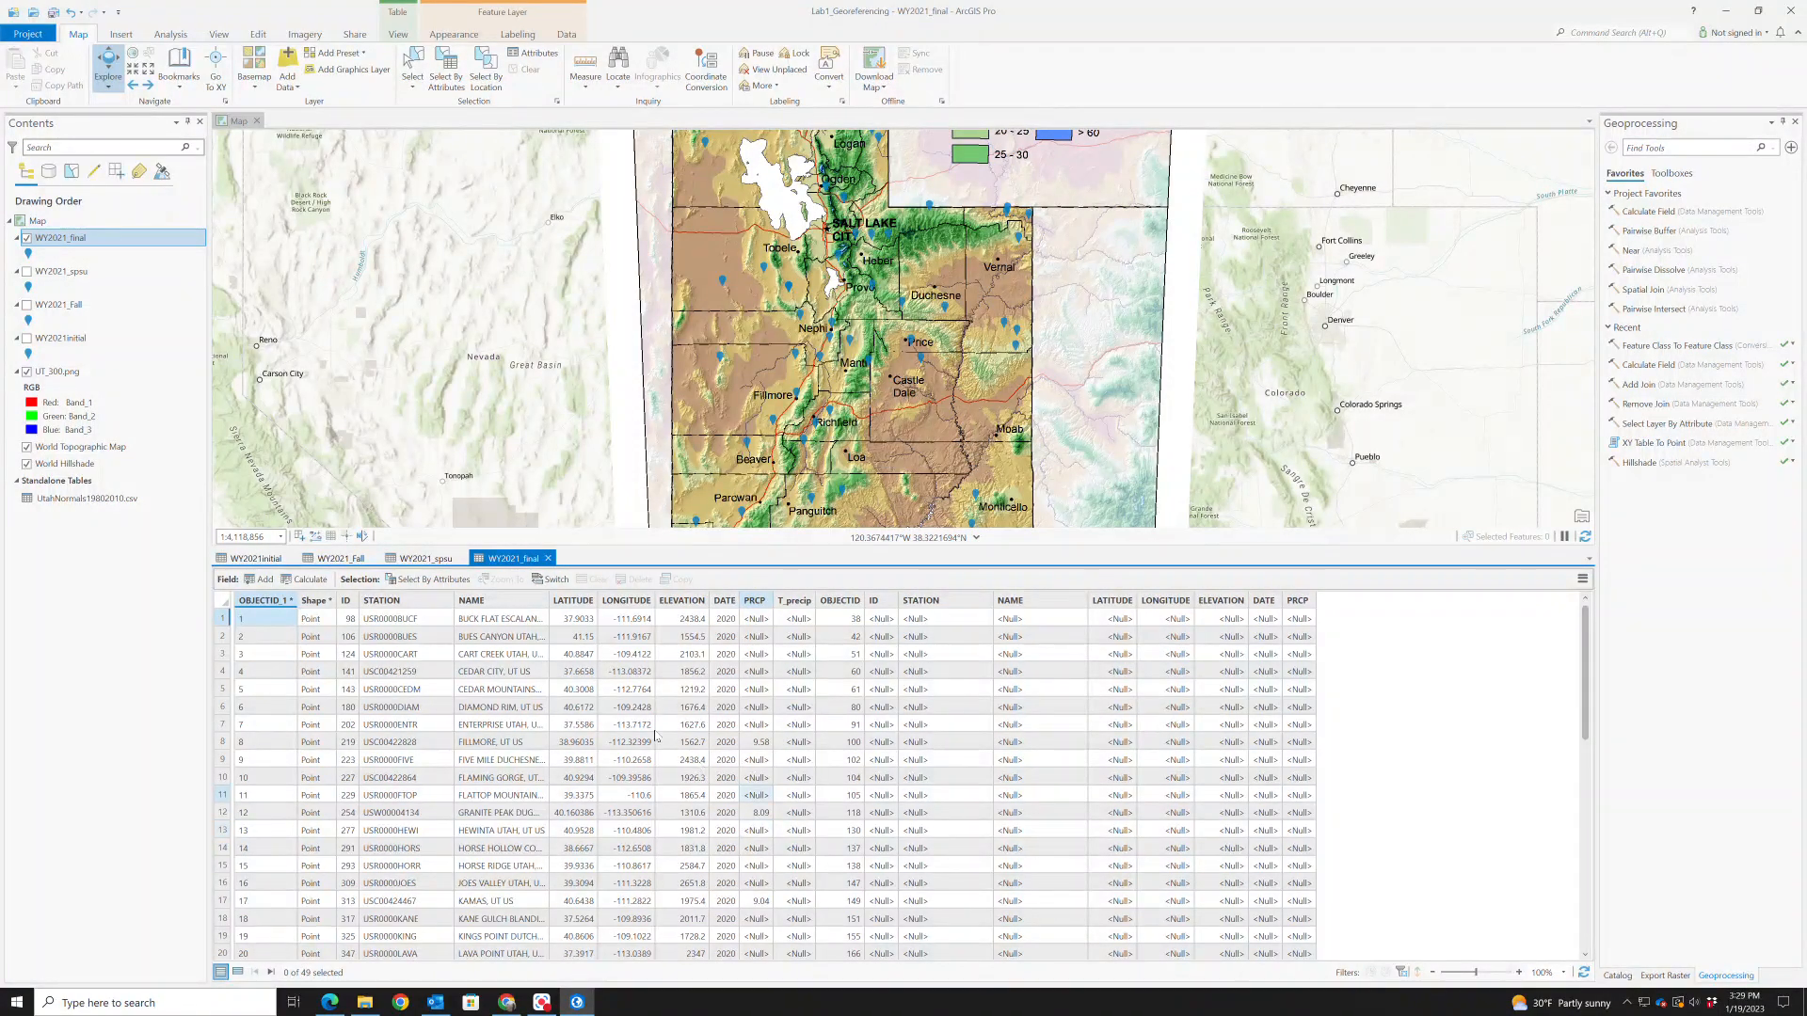
right_click(51, 242)
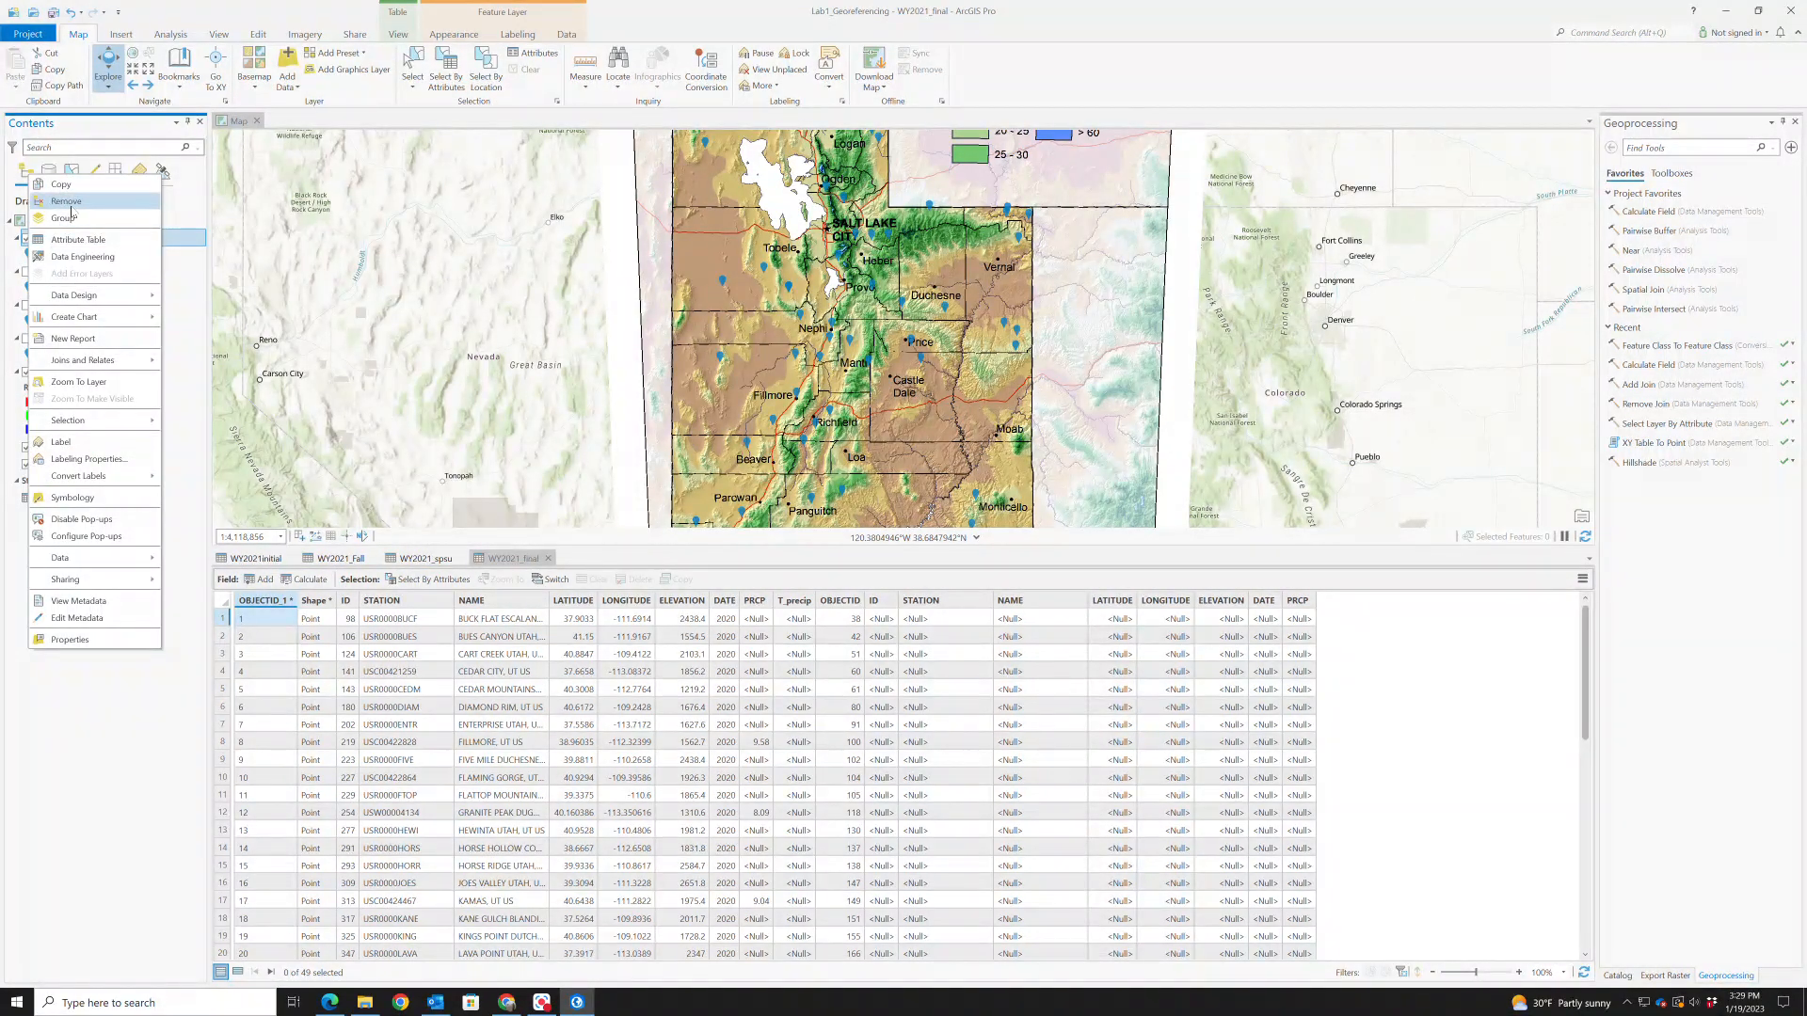
click(65, 202)
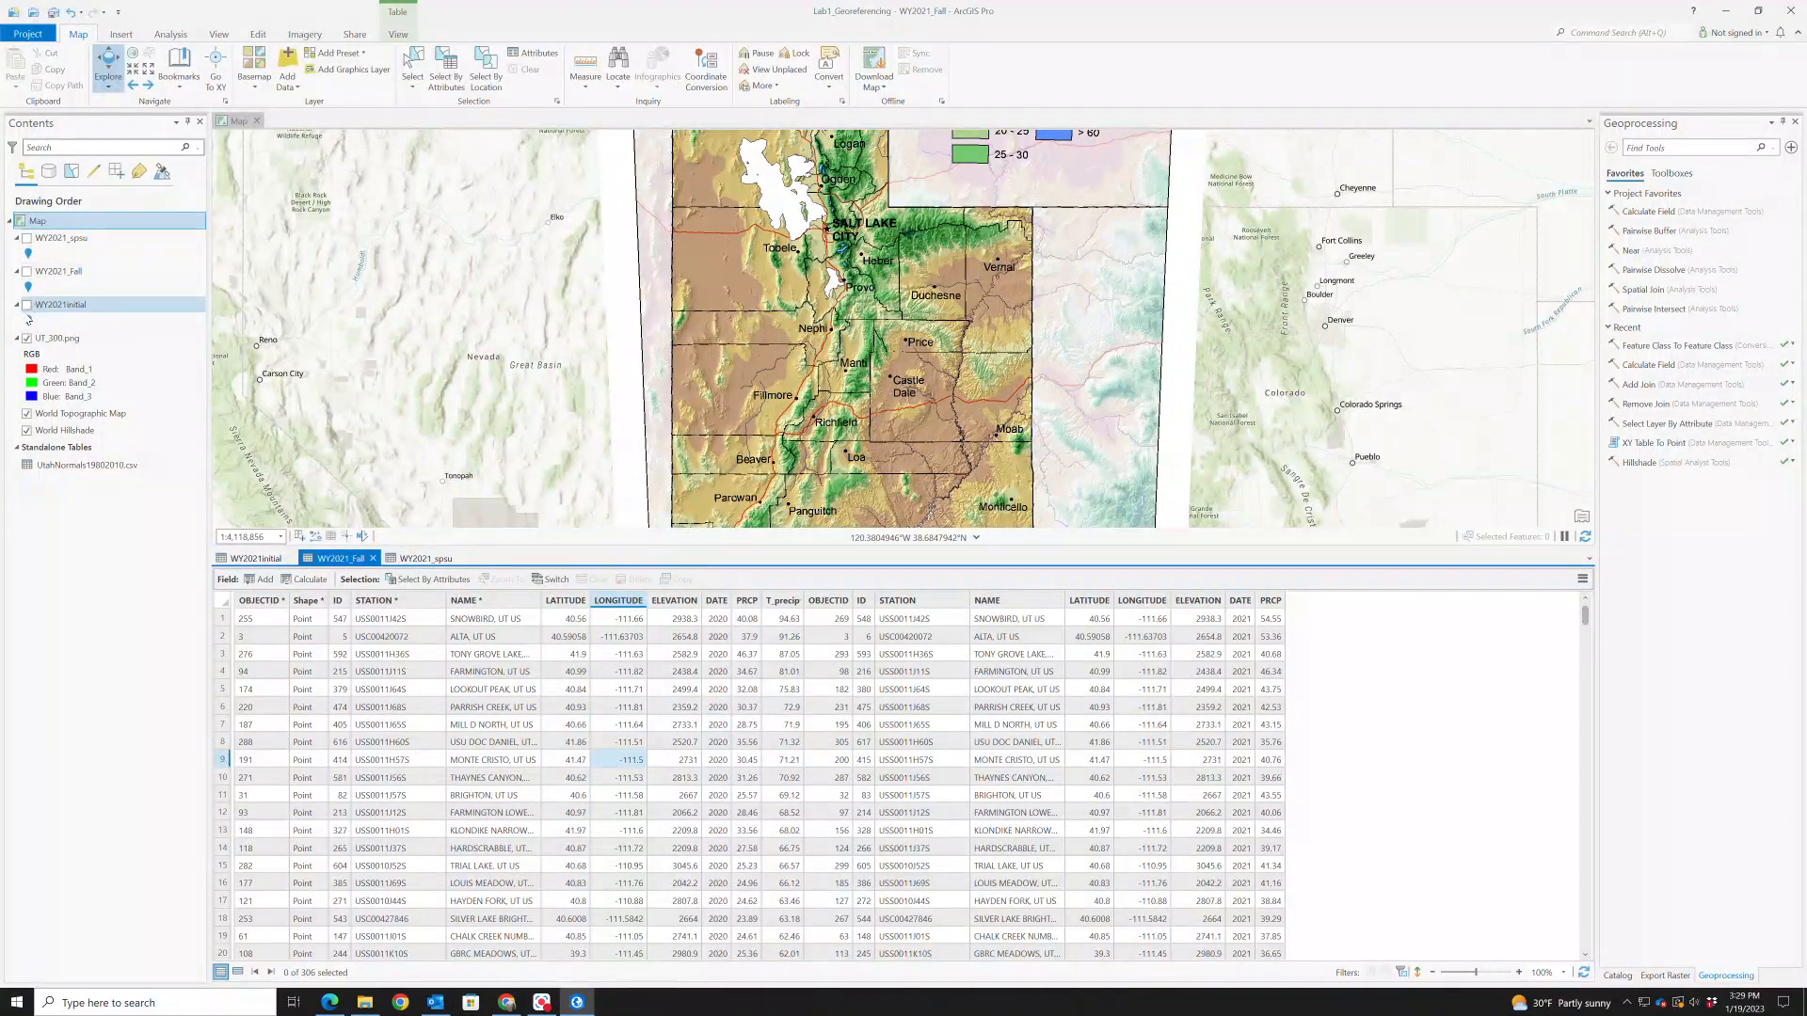
Export all WY2021_Fall features to Lab1_Georeferencing.gdb as WY2021_final2 and keep only the exported point layer visible
click(28, 272)
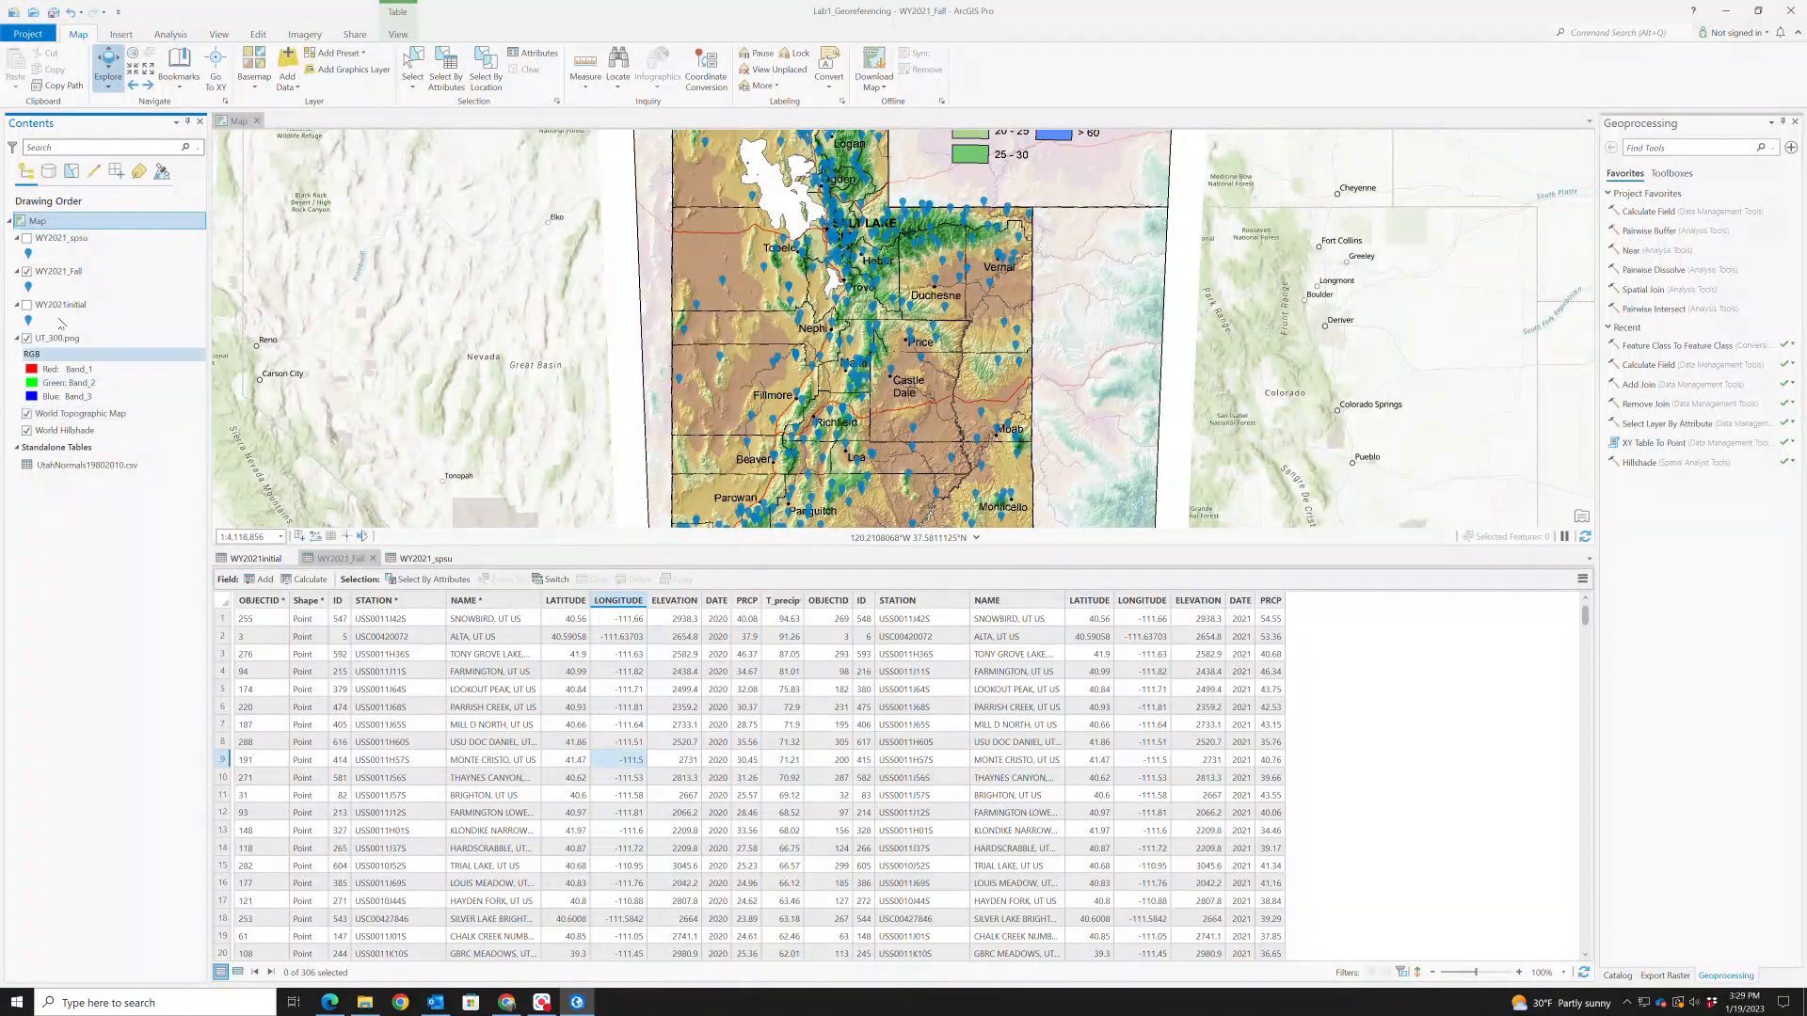
right_click(77, 275)
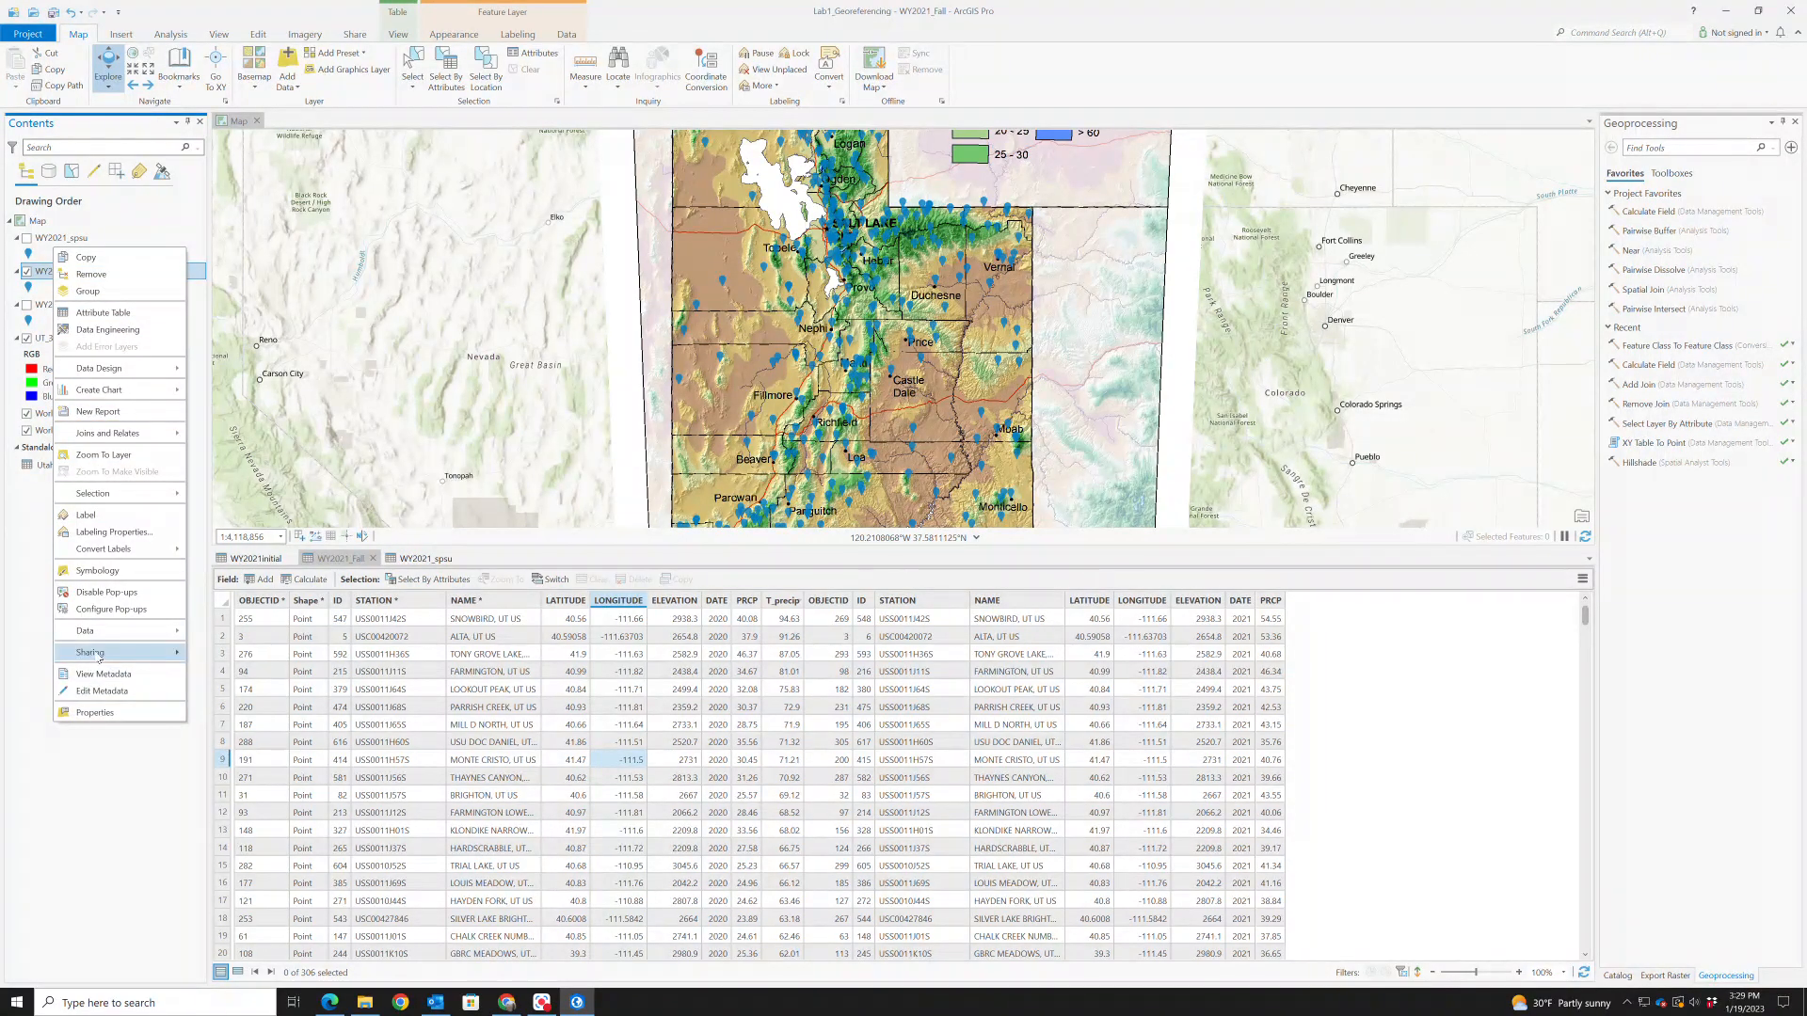
mouse_move(95, 630)
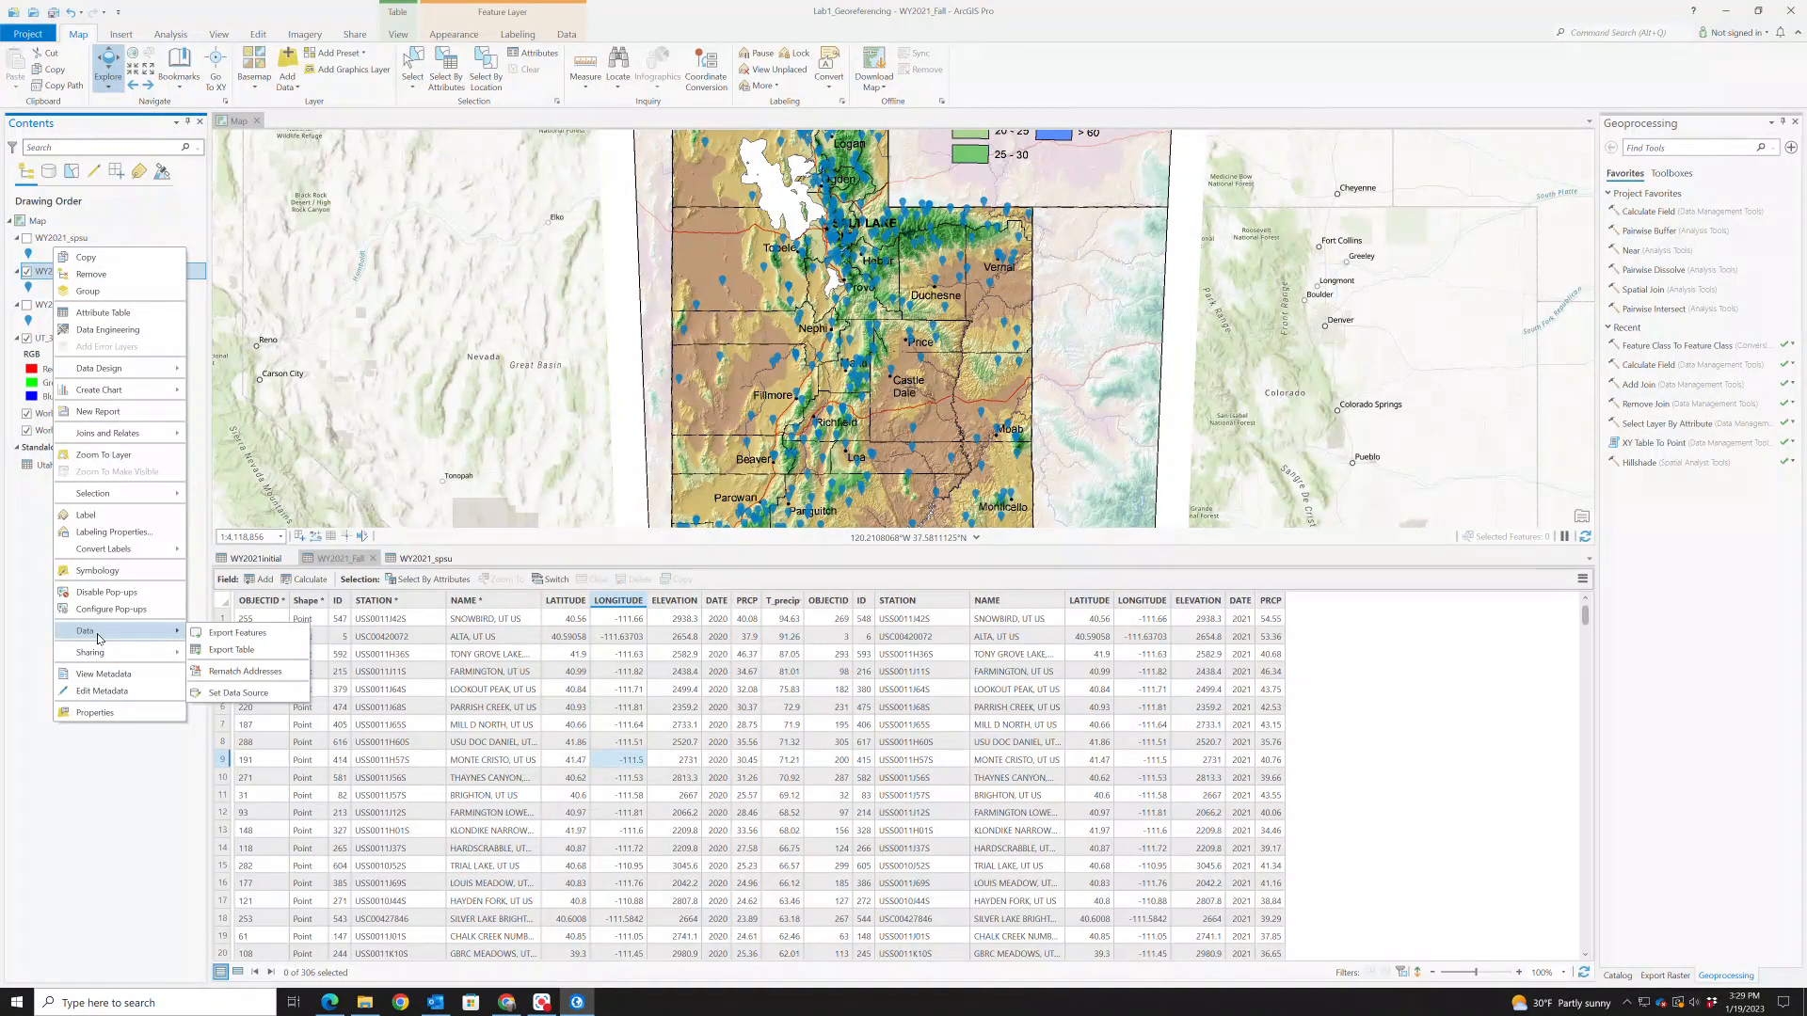
click(218, 638)
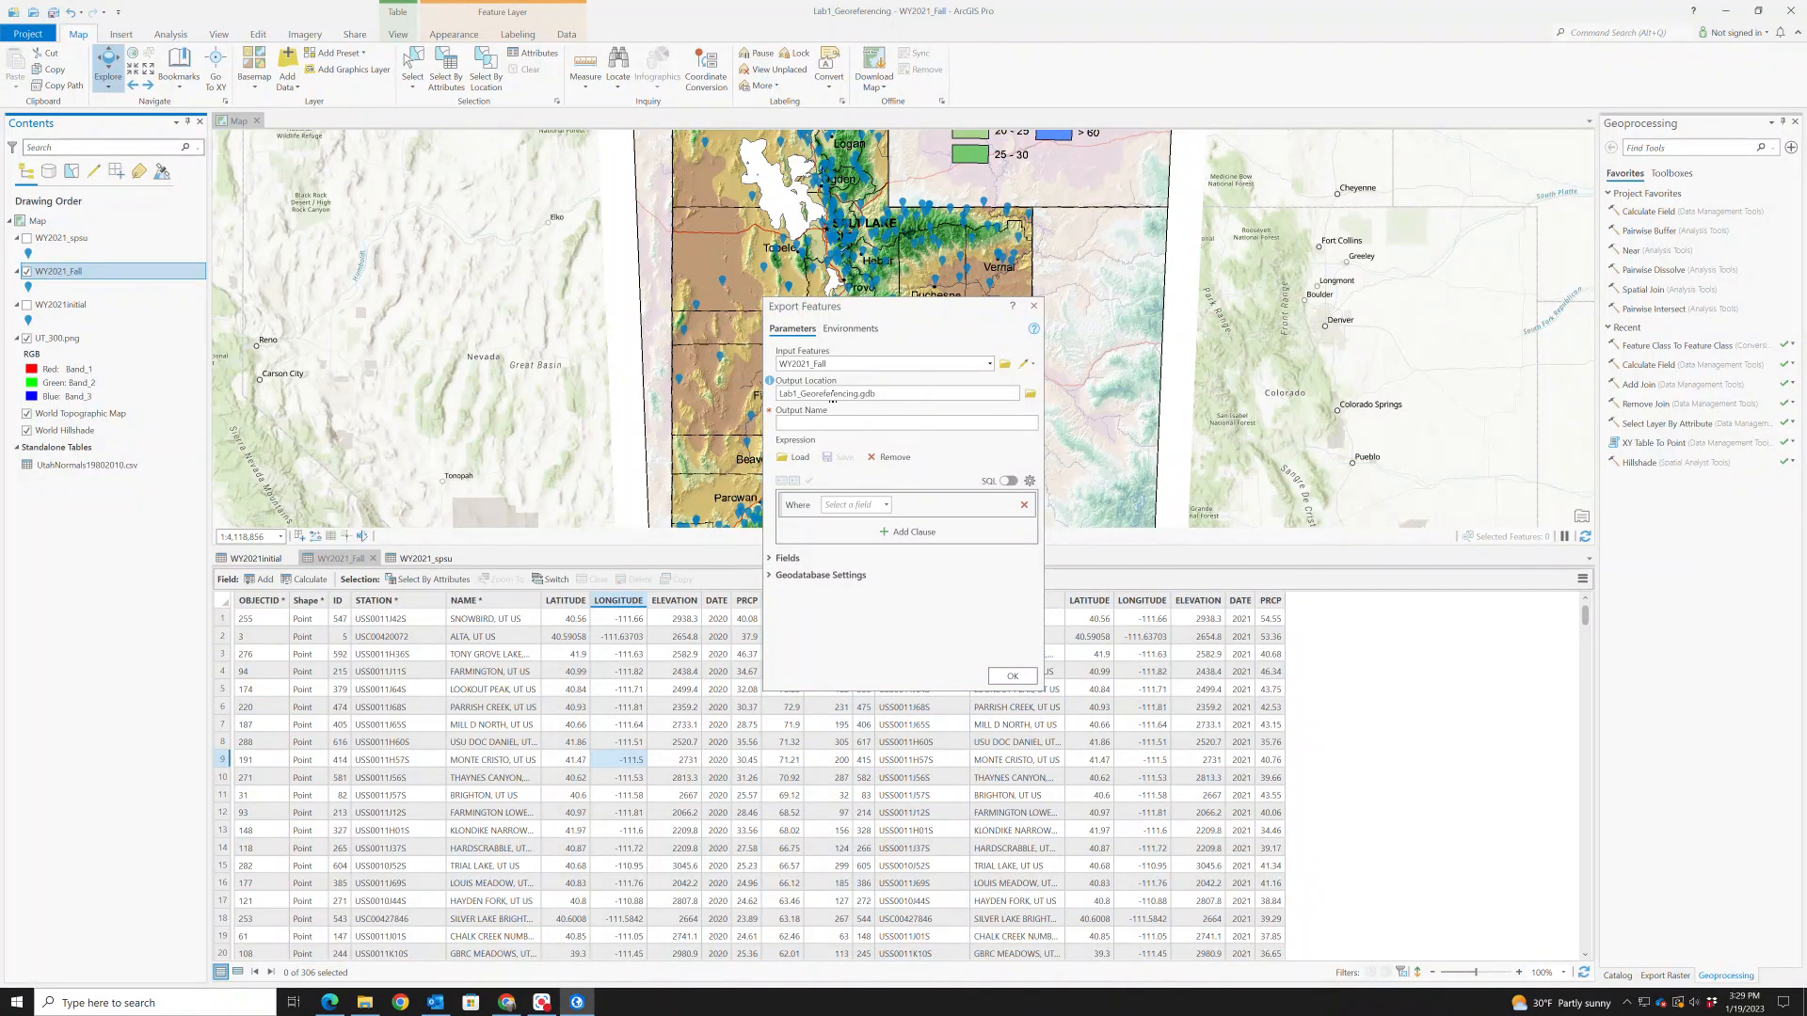
click(836, 422)
click(1005, 676)
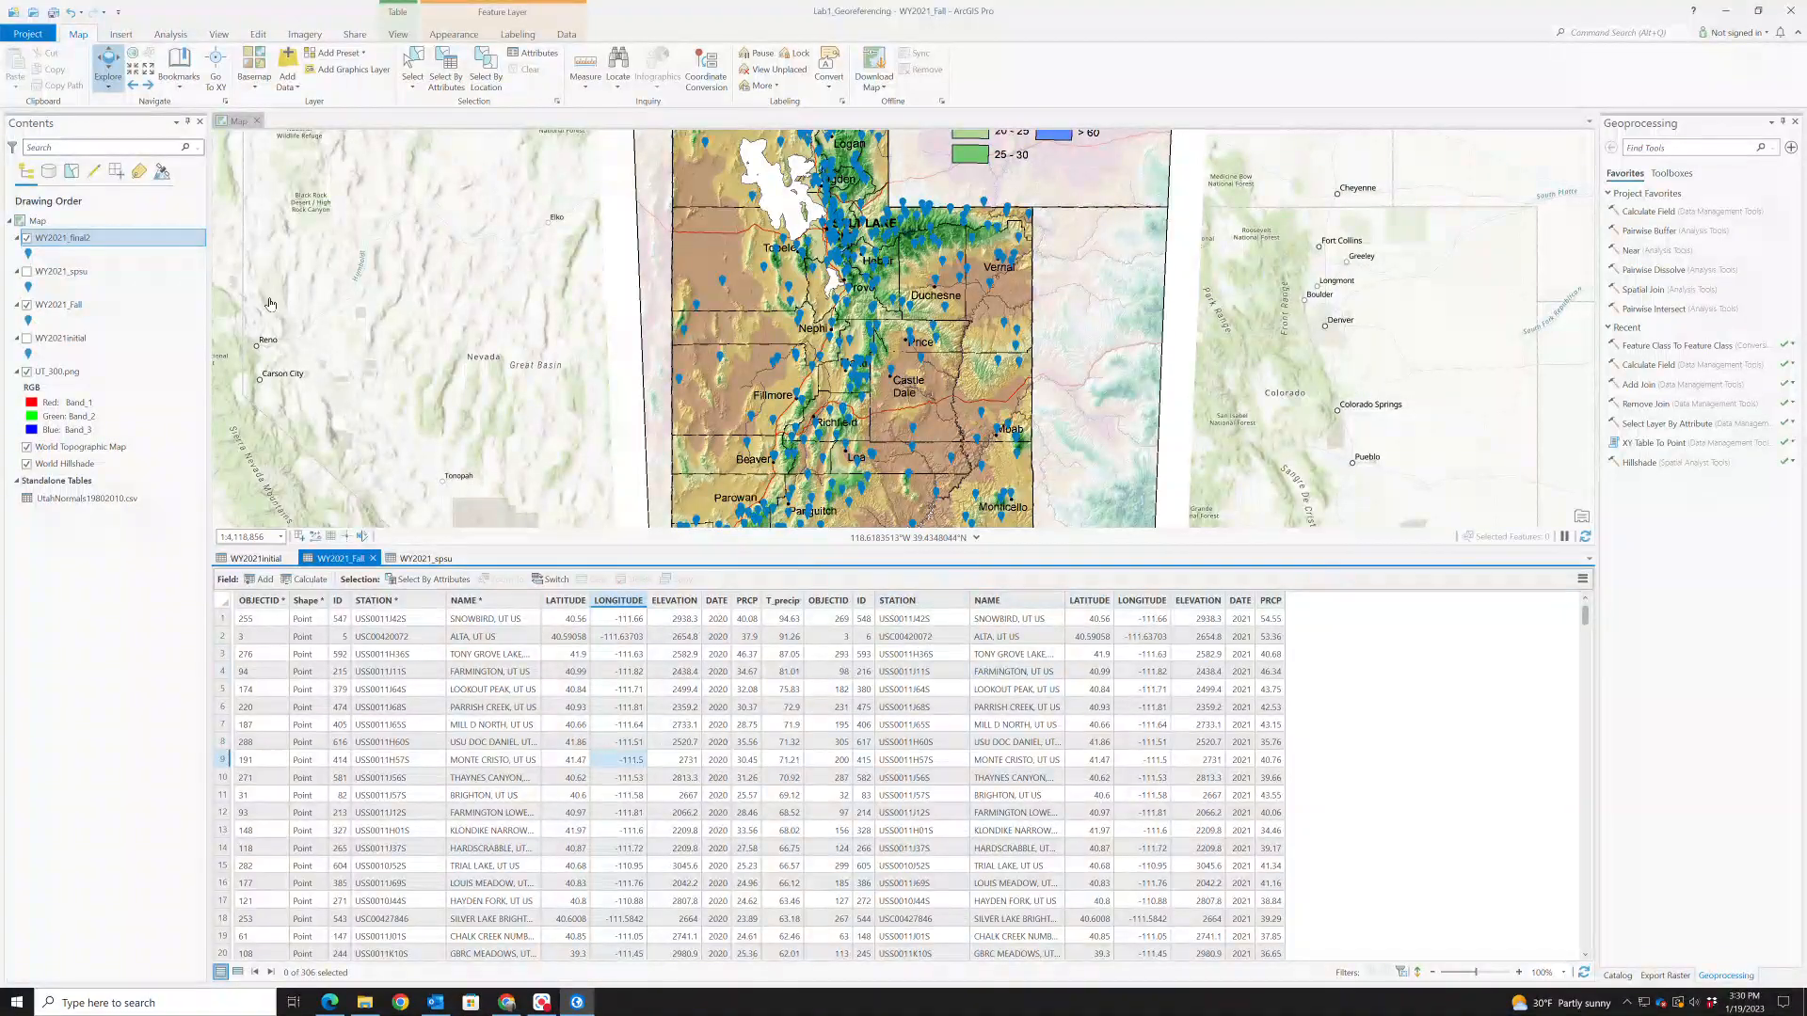
click(28, 305)
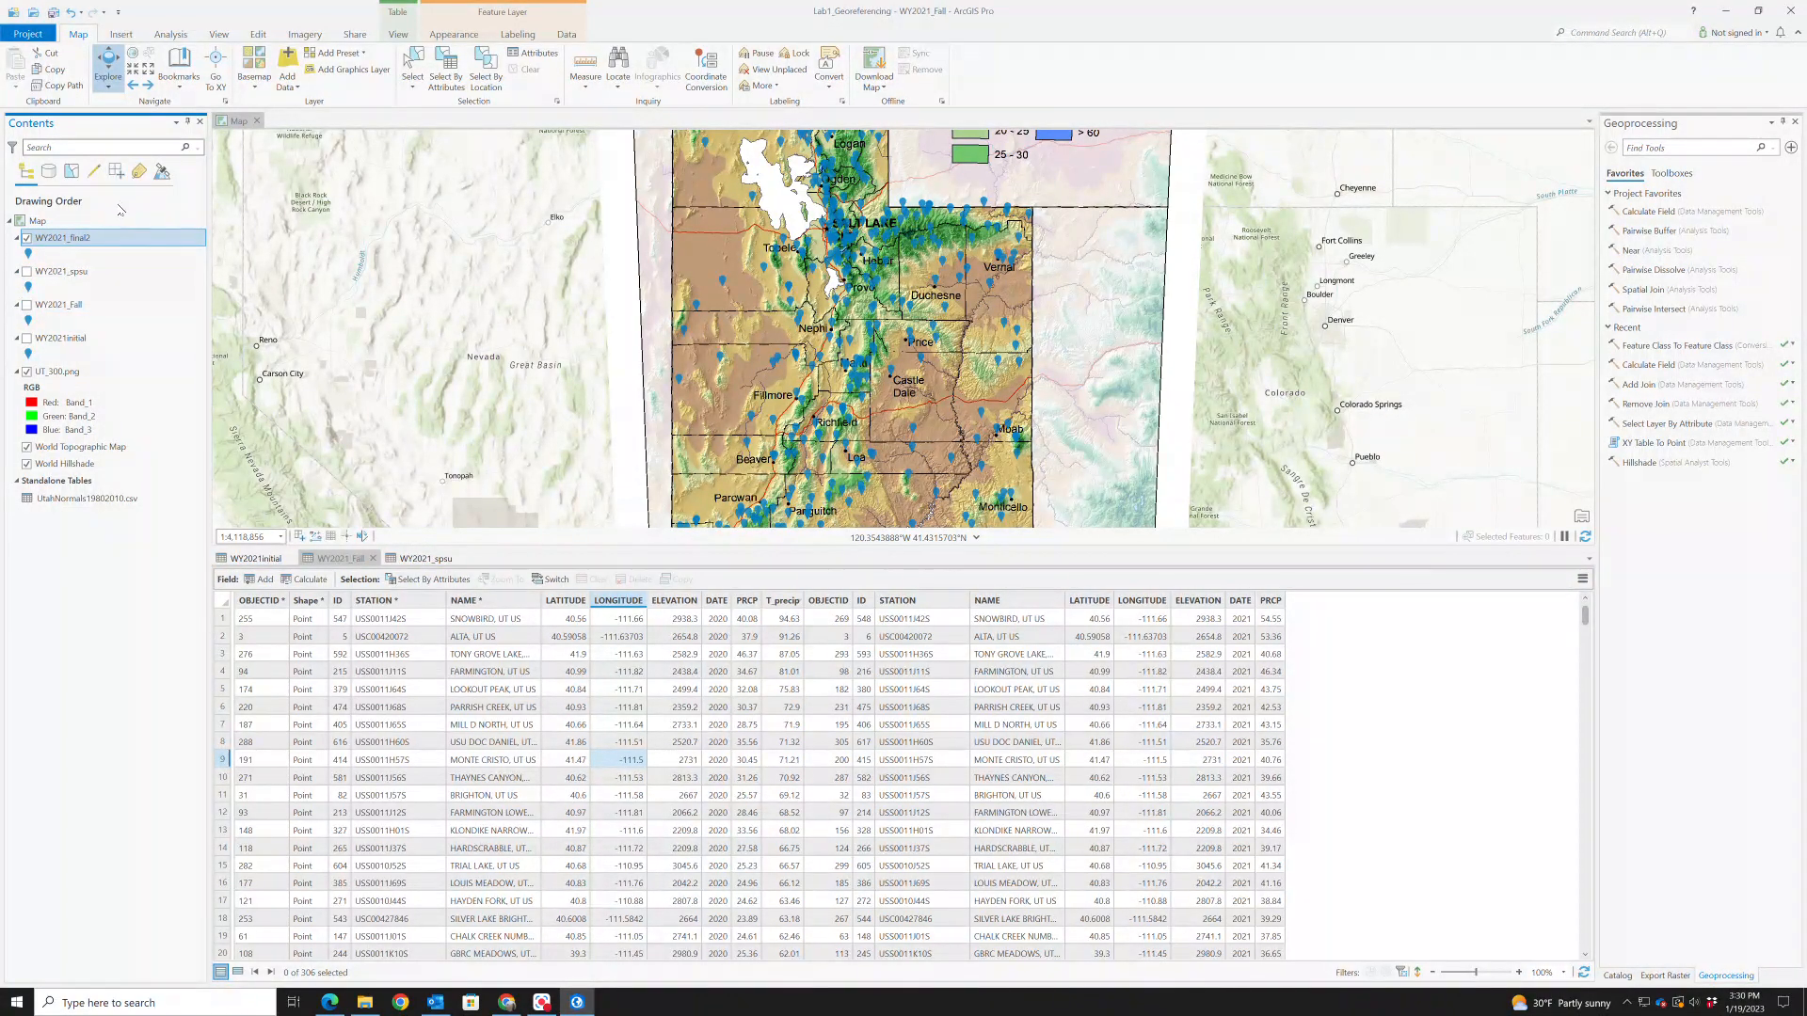
Delete the OBJECTID field and the joined fields ID_1 through PRCP_1 from the WY2021_final2 attribute table
click(433, 561)
right_click(83, 237)
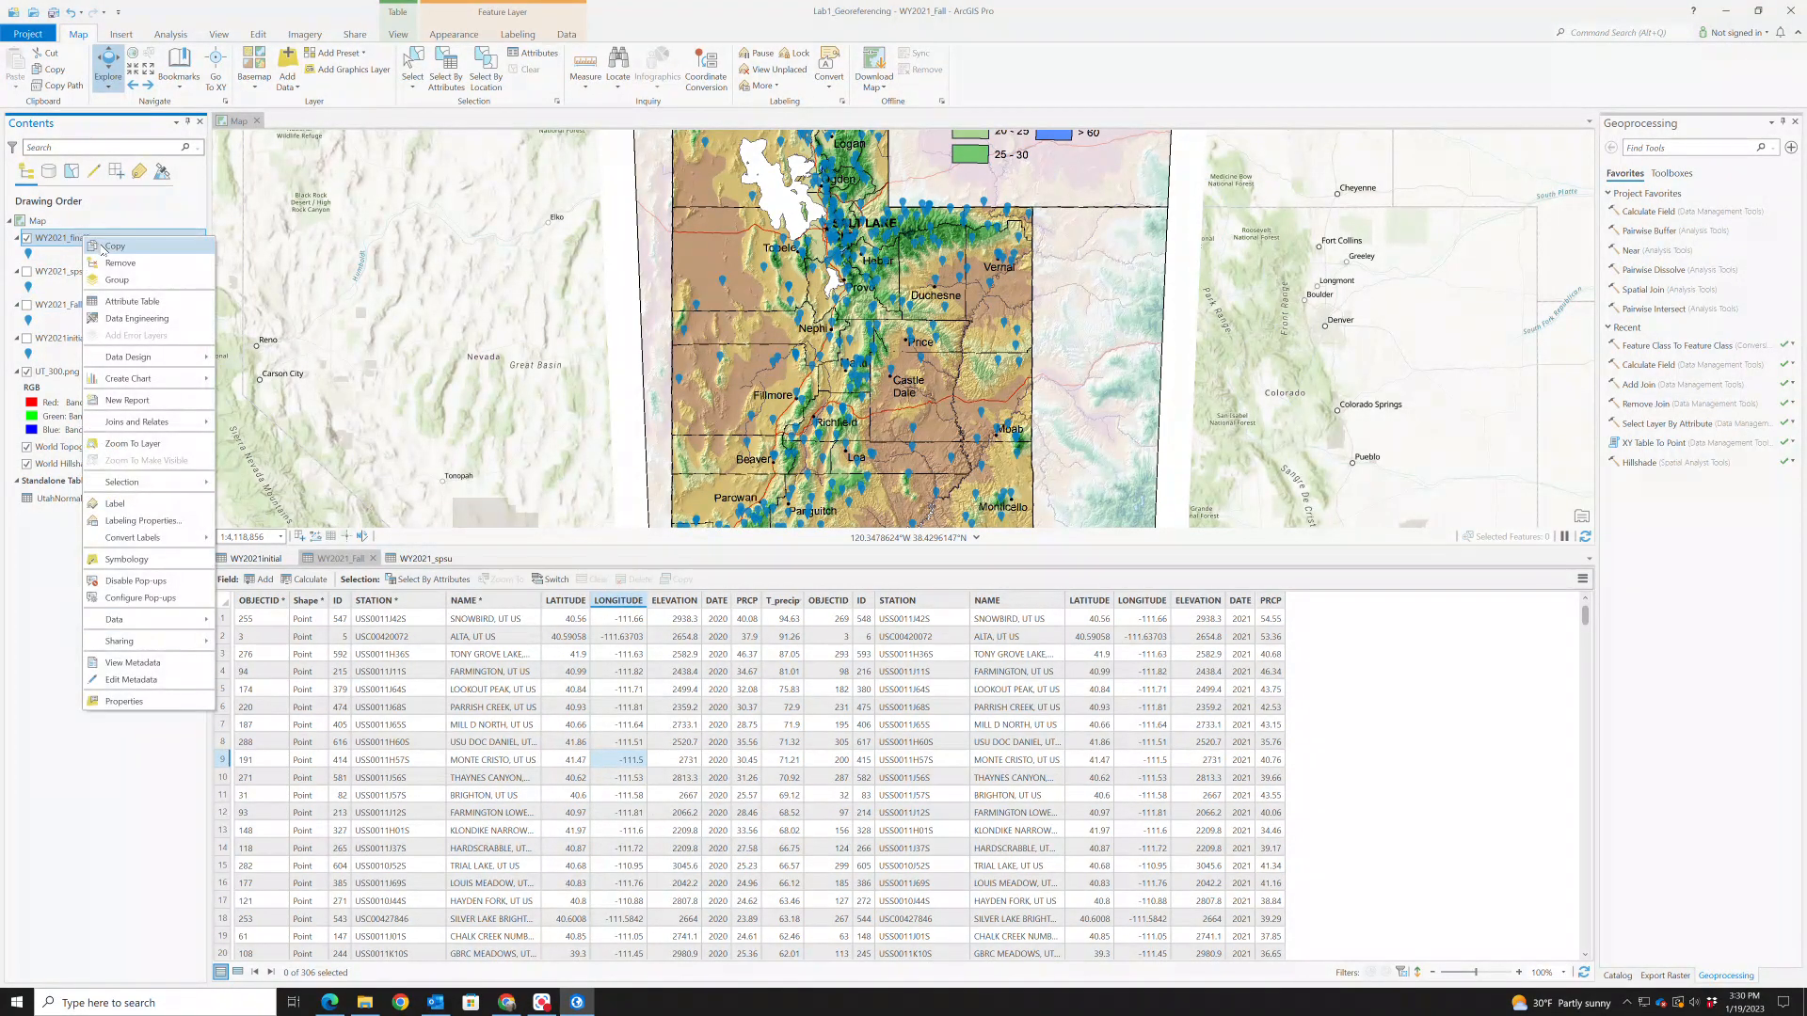
click(131, 302)
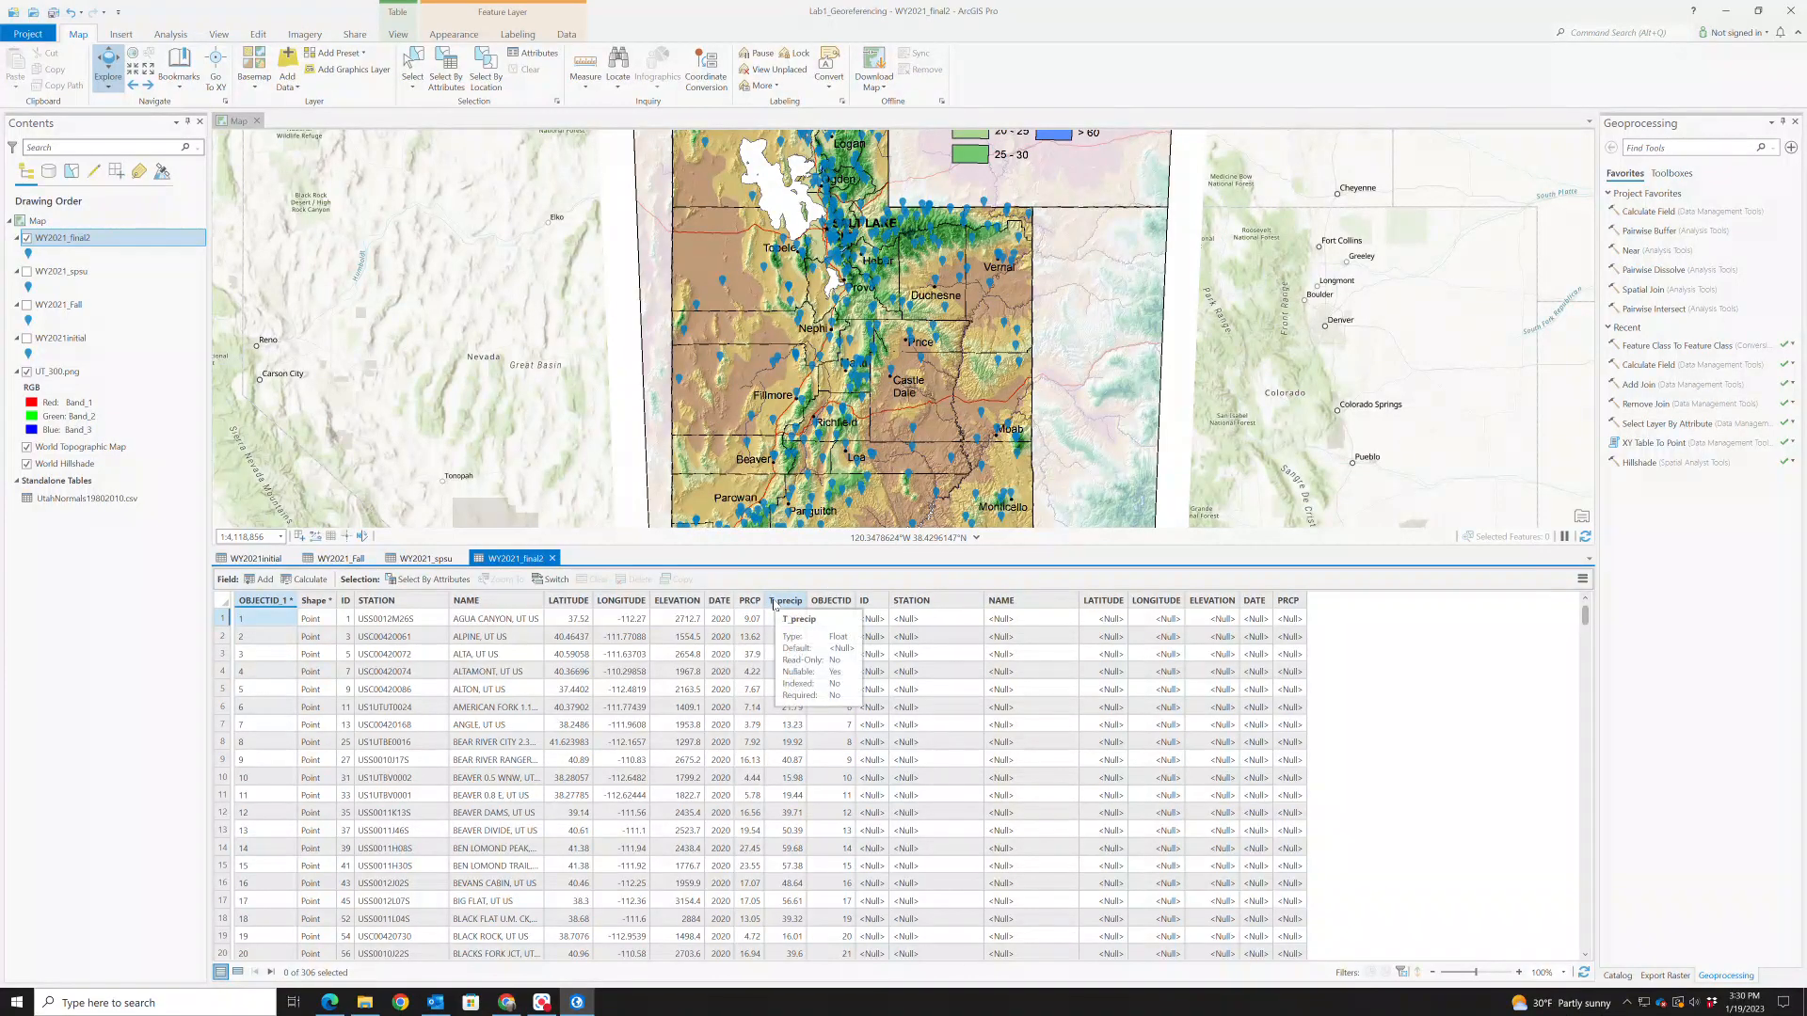
click(831, 600)
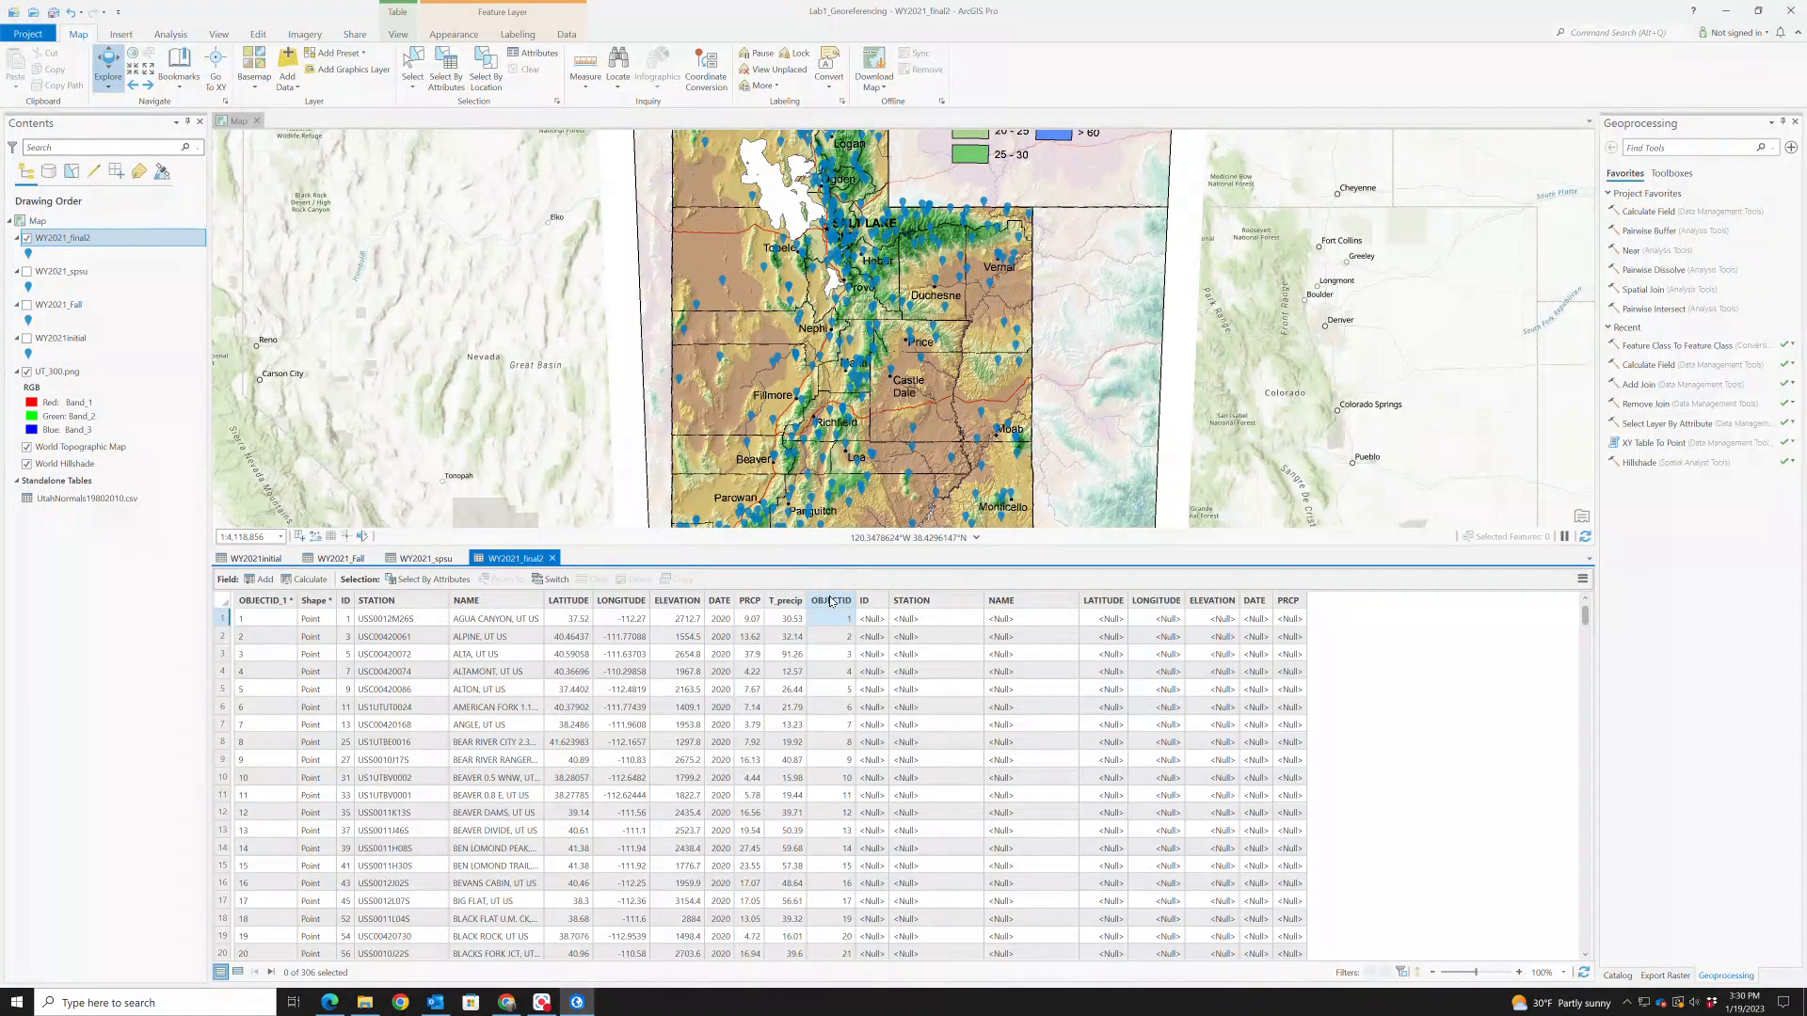
shift+click(1287, 602)
right_click(1286, 609)
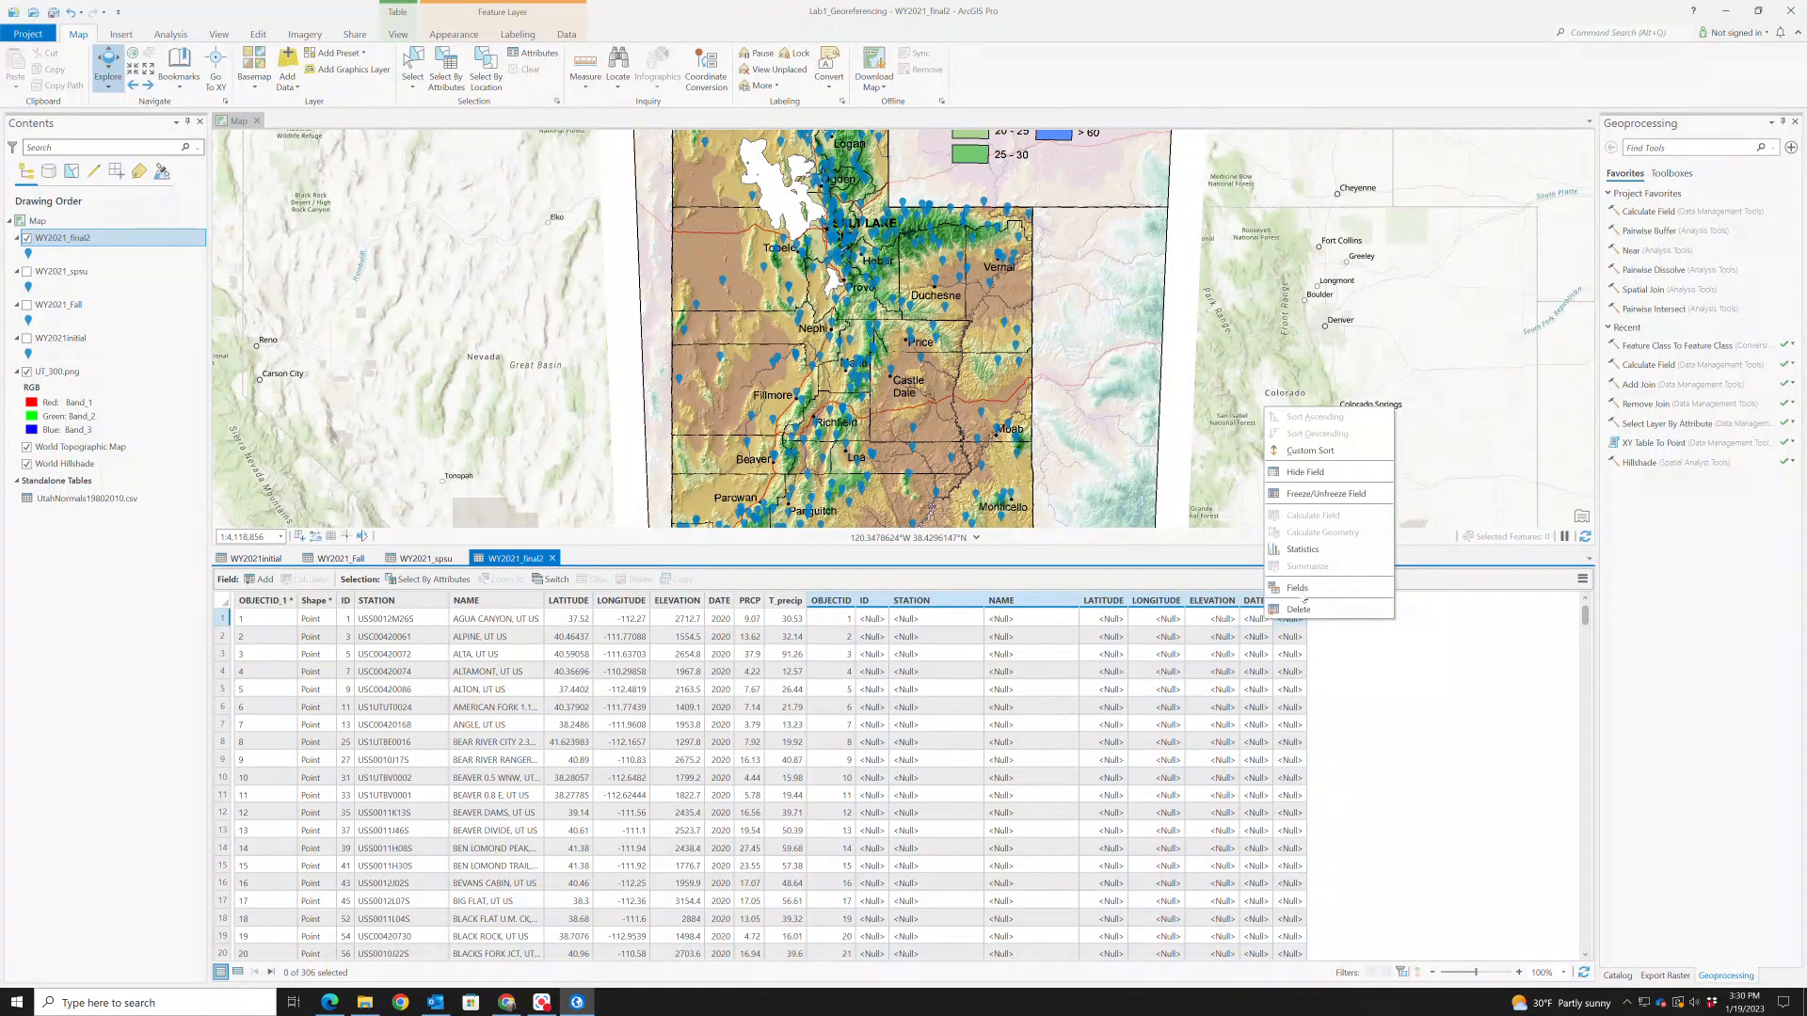
click(1307, 613)
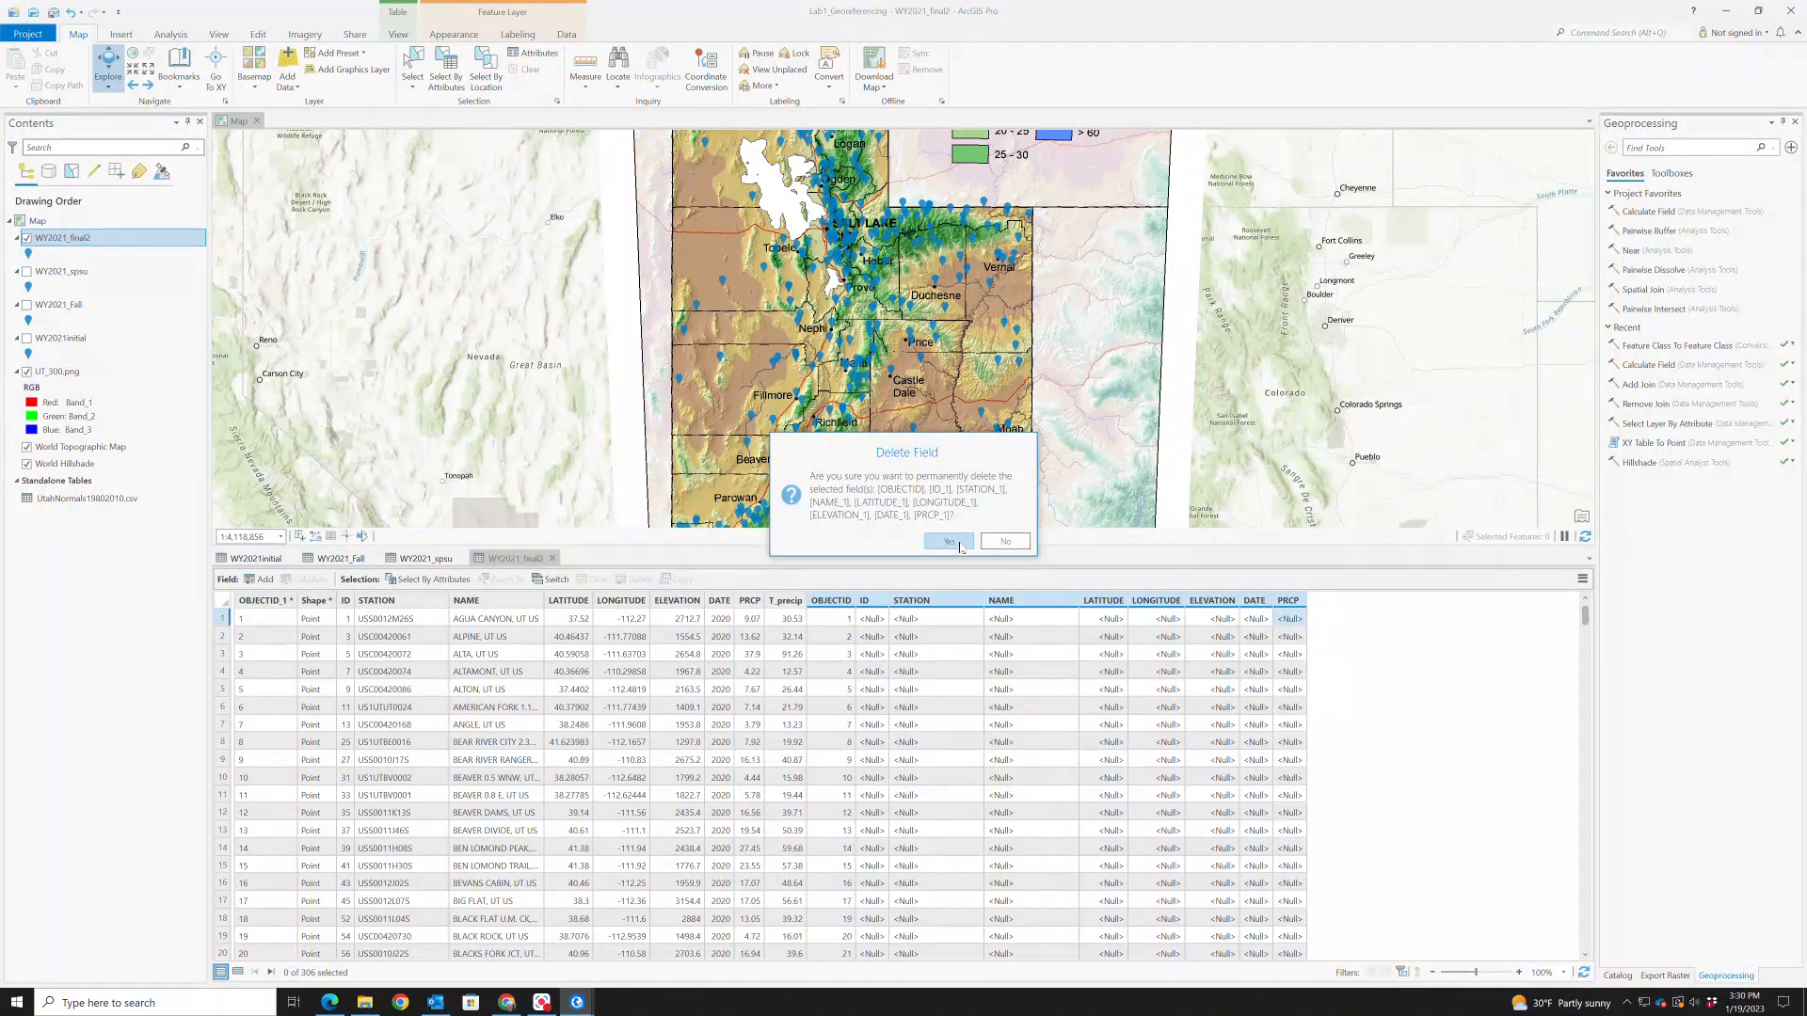
click(956, 544)
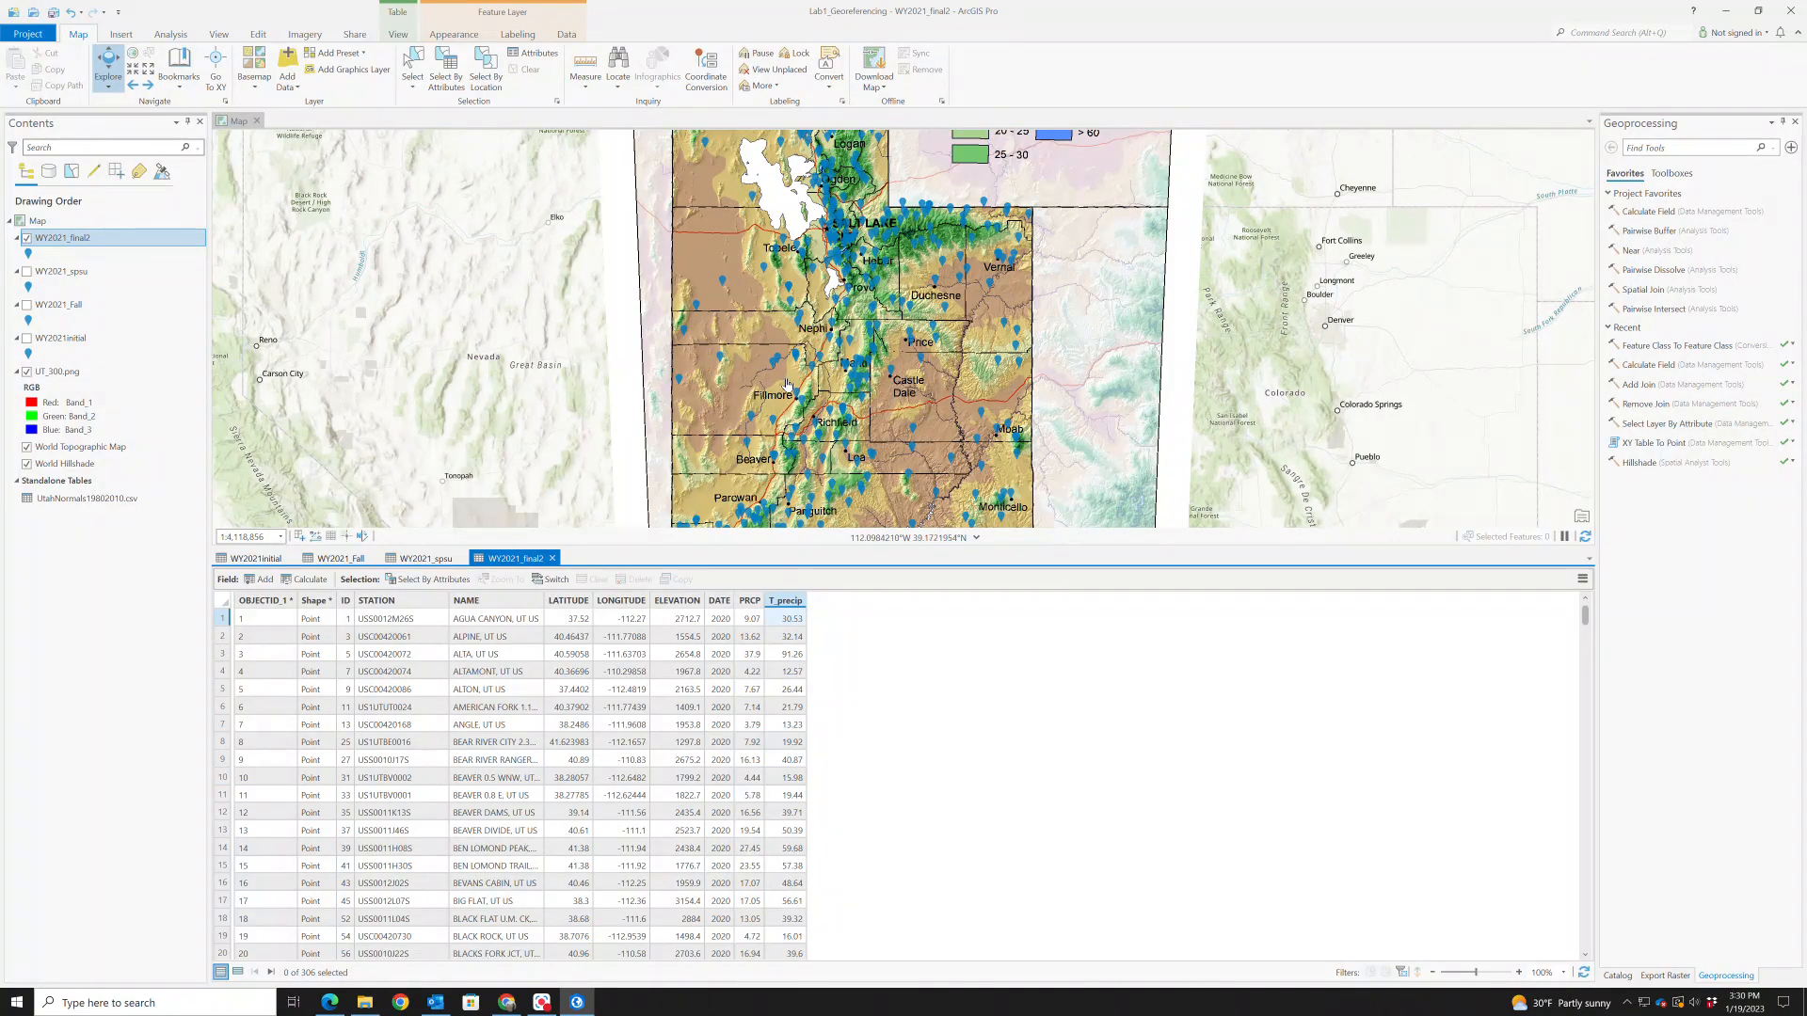
Search the geoprocessing tools for "interpolation" and locate the Spatial Analyst Spline tool in its toolbox
click(1673, 150)
text(interpol)
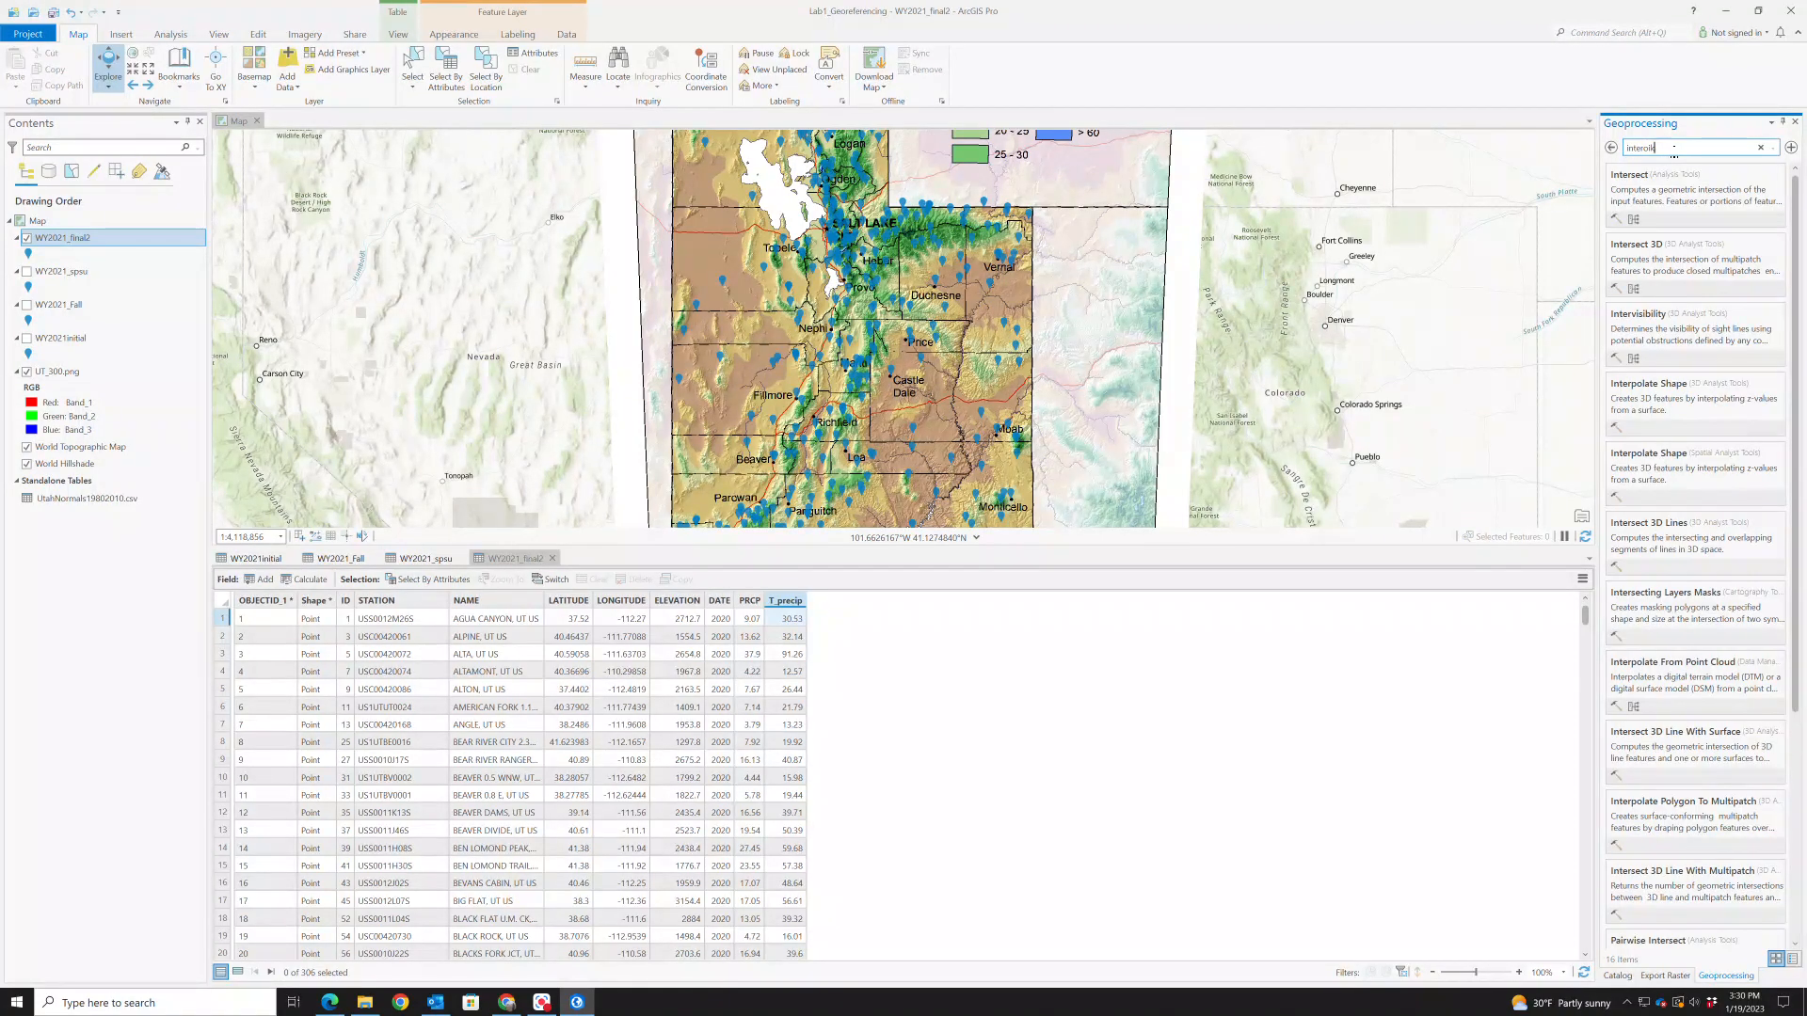
text(pol)
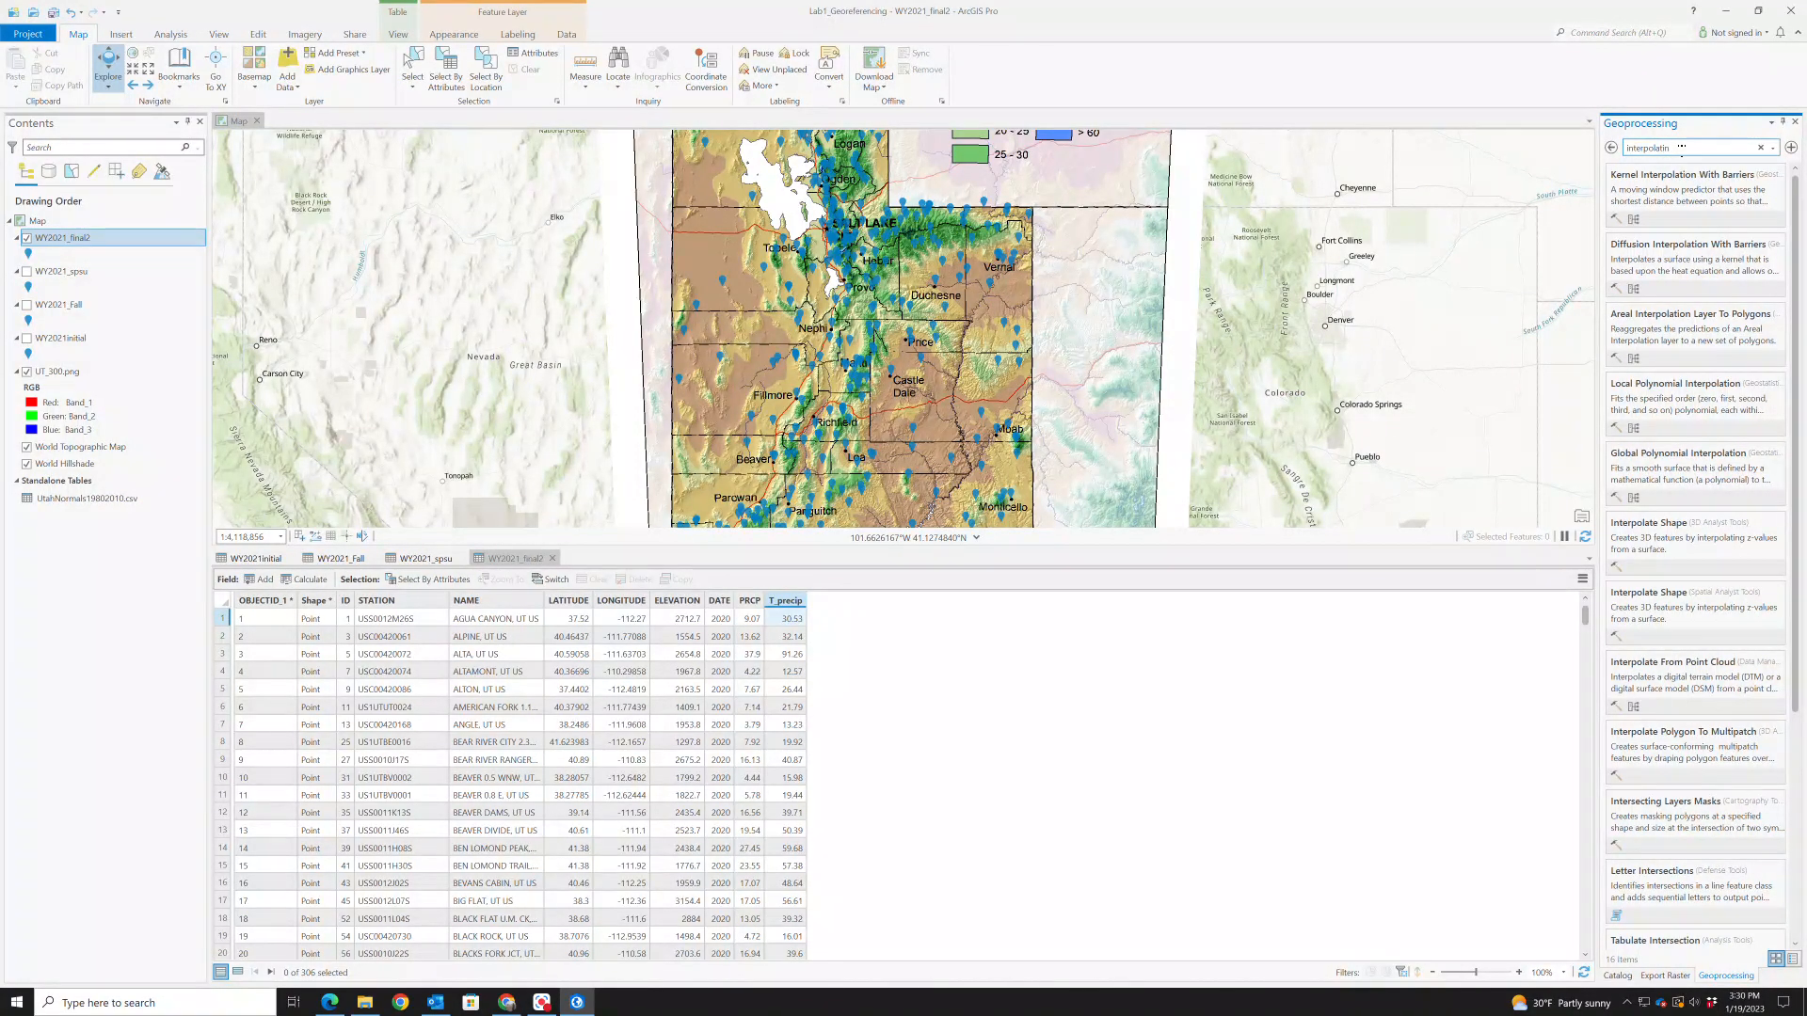
text(ati)
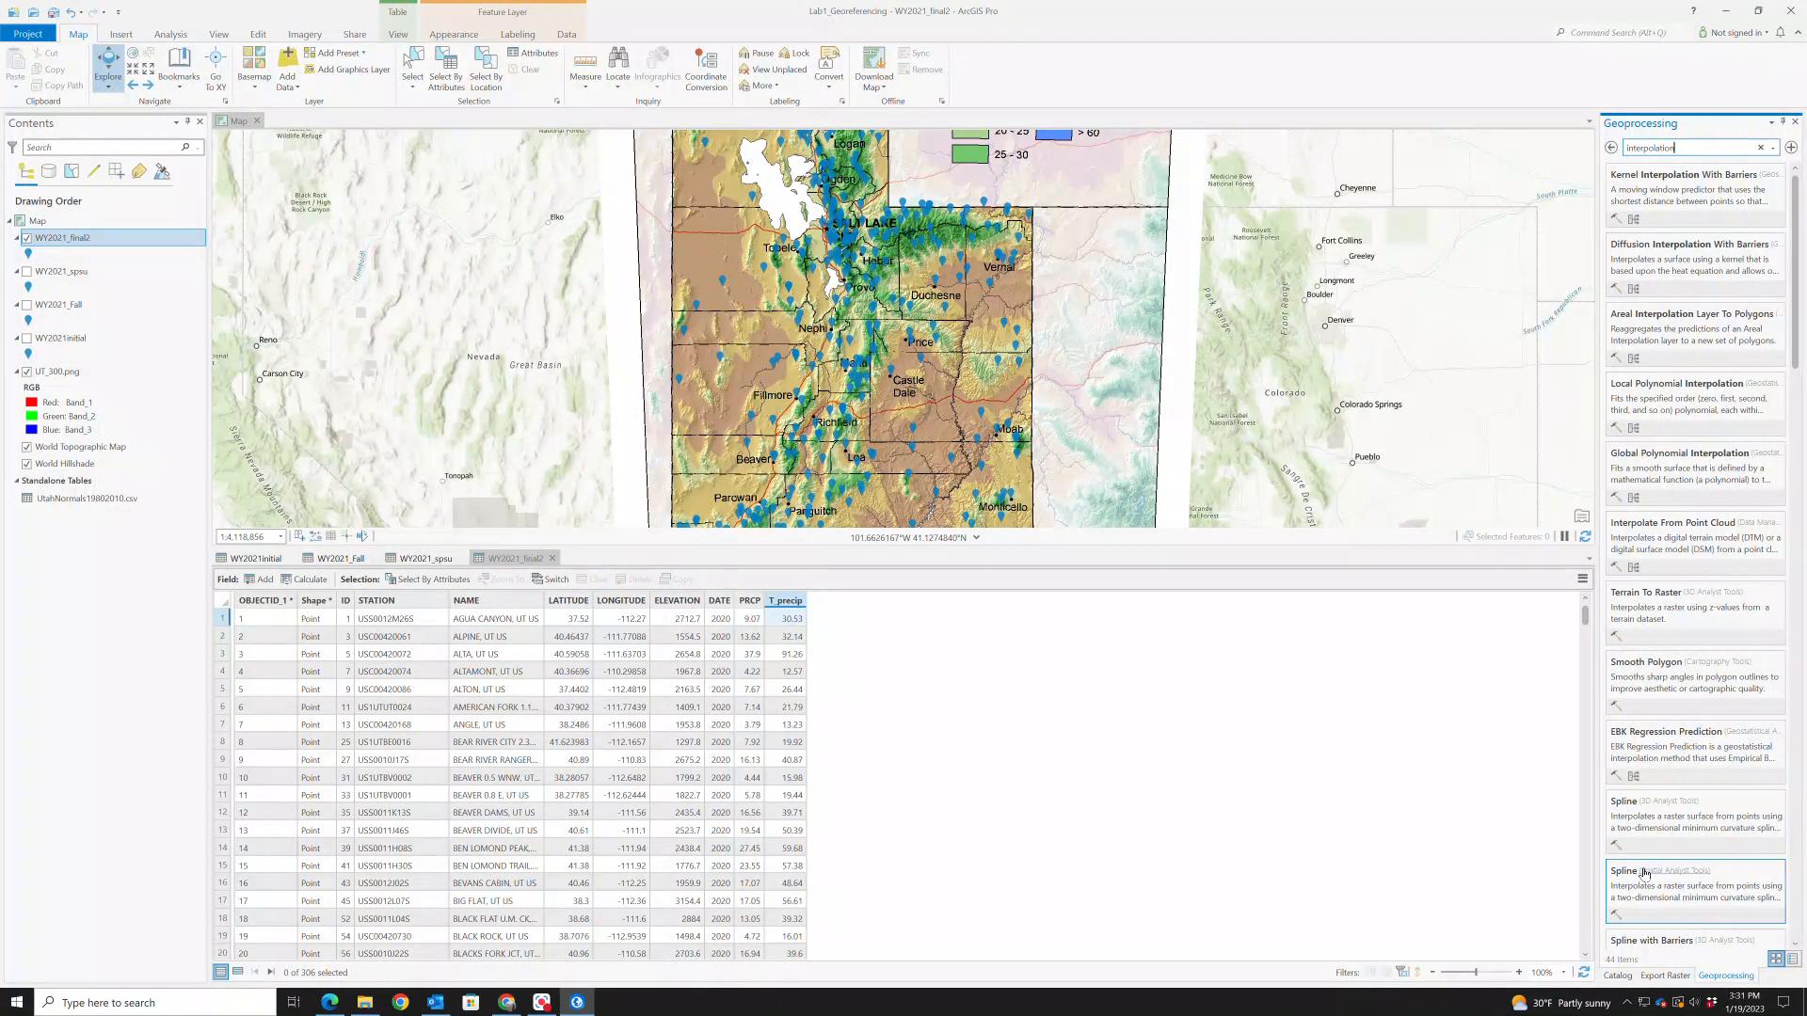
click(1680, 812)
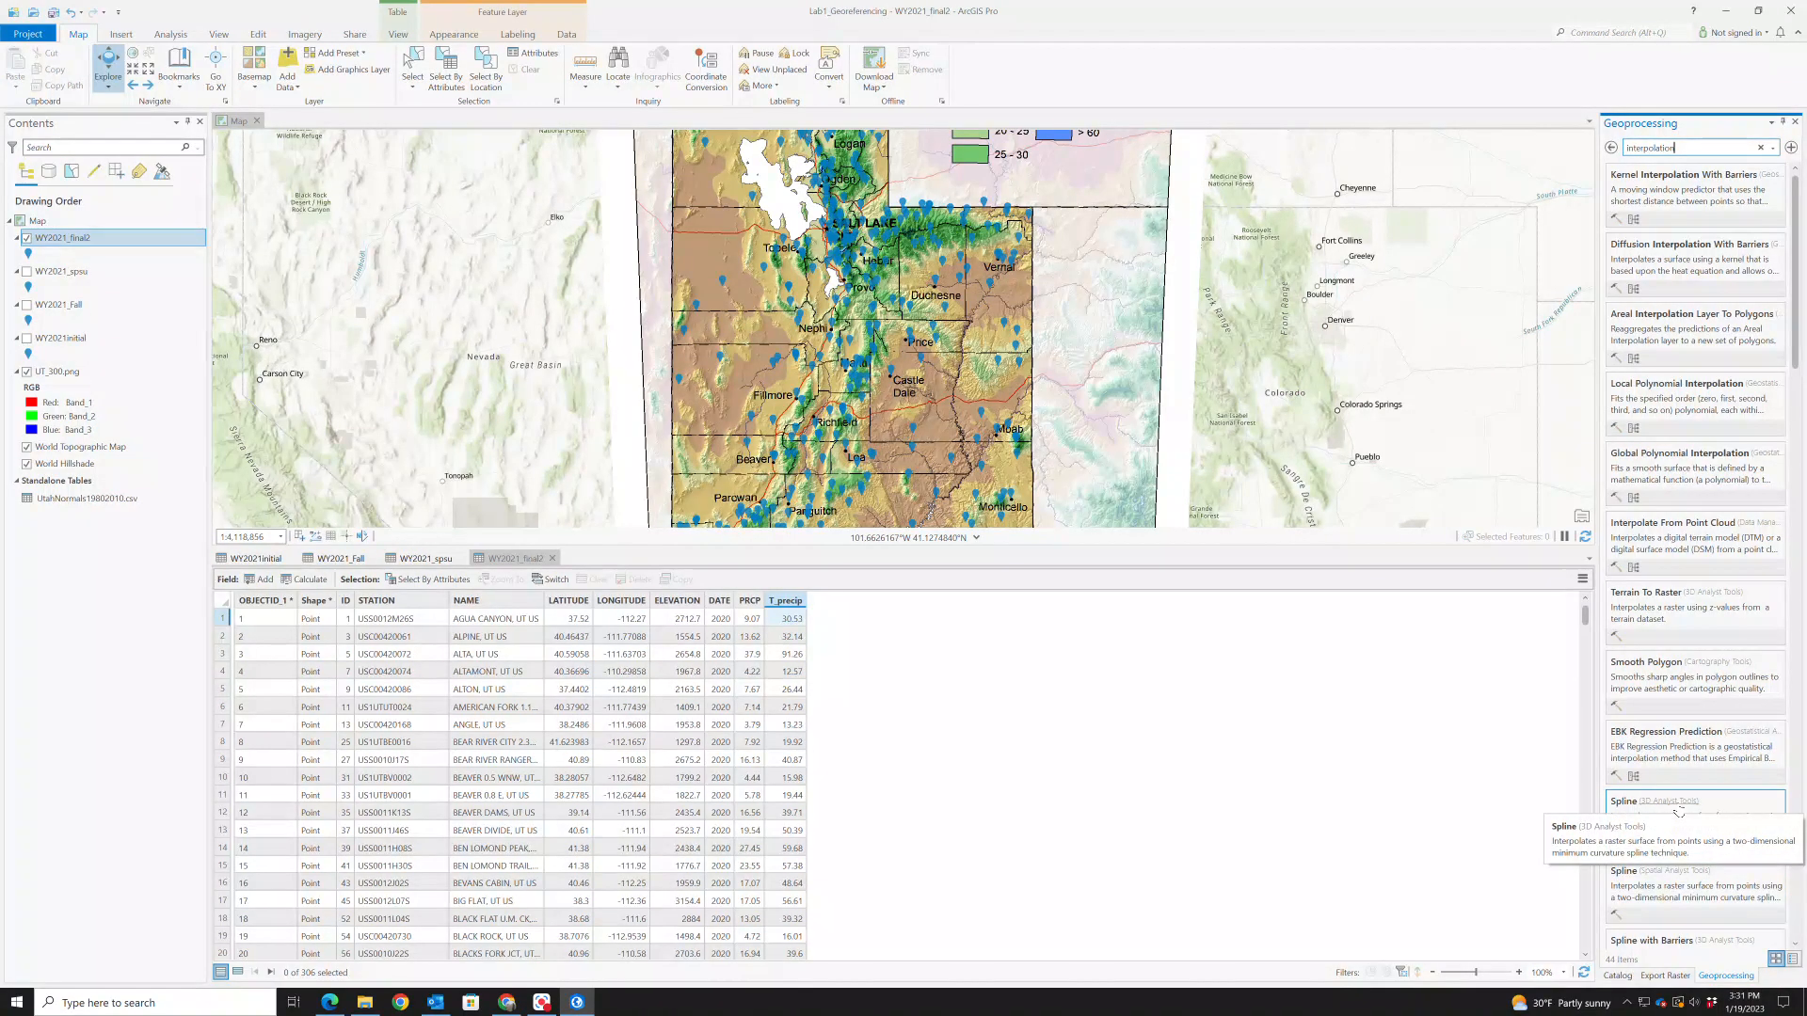
click(1694, 871)
click(1694, 870)
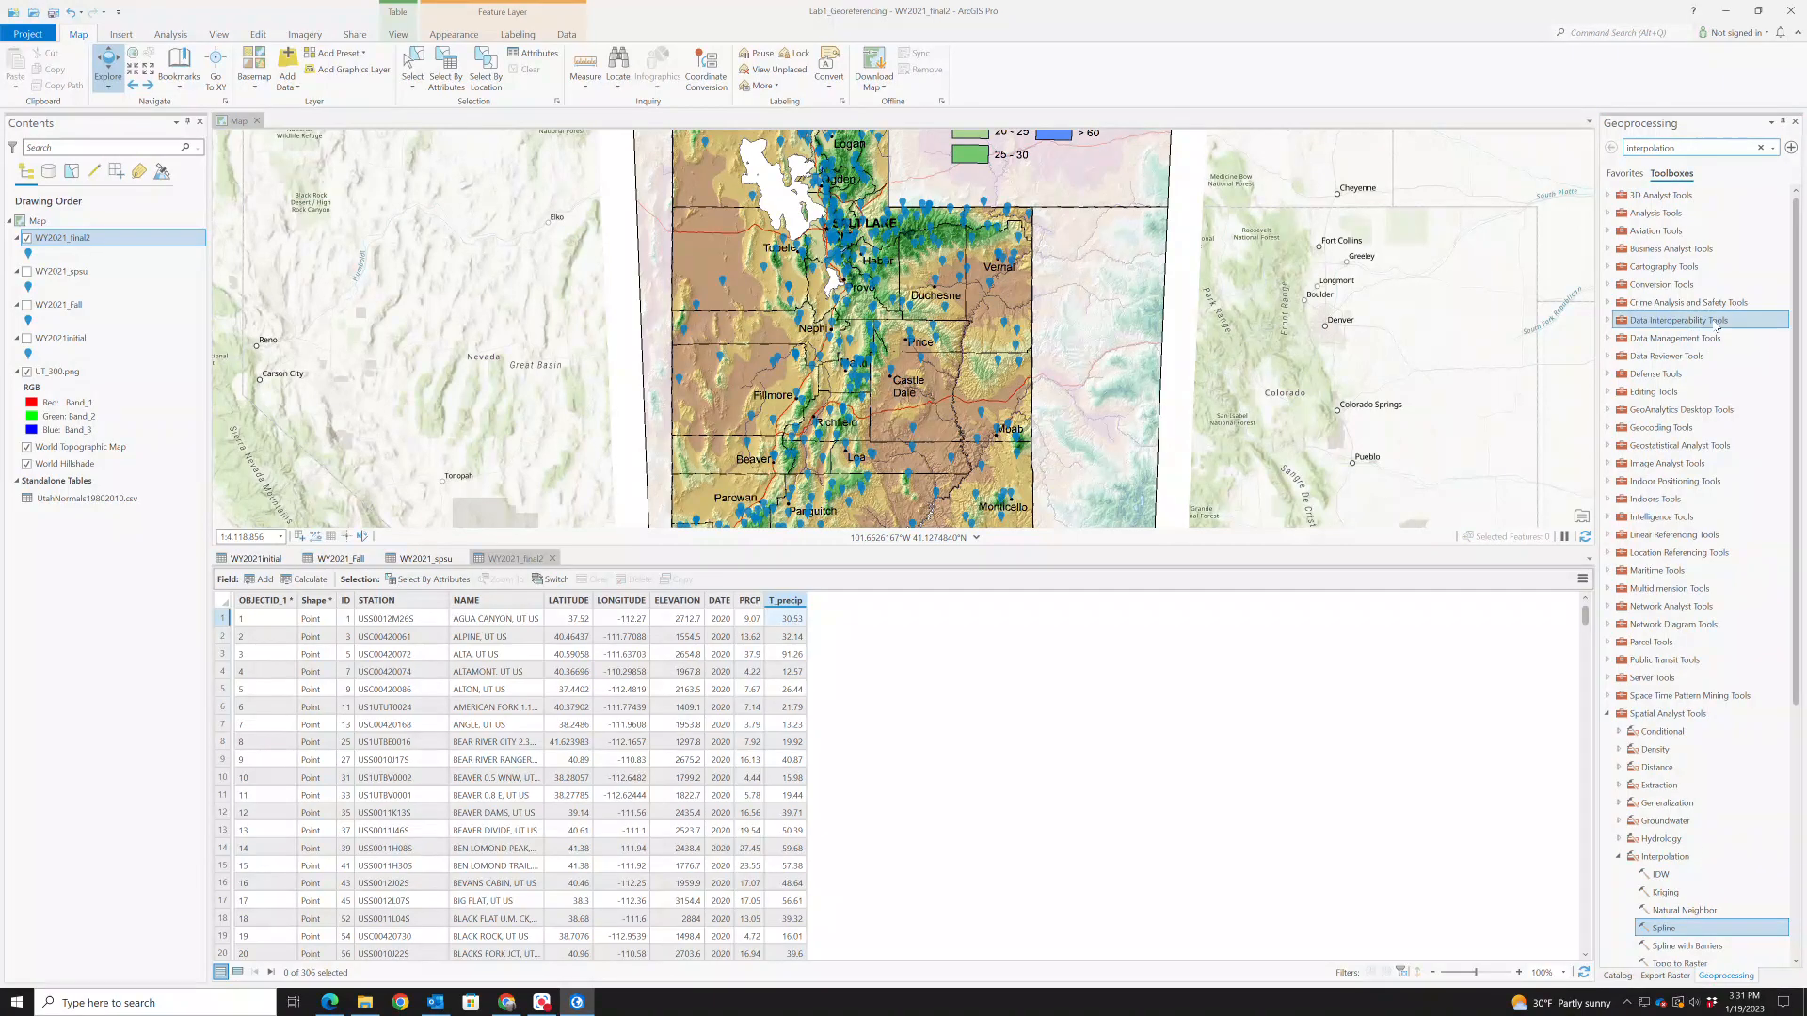
Join WY2021_final2 to the UtahNormals19802010.csv table using NAME as the field on both sides, and open the joined table
scroll(1677, 753, down, 3)
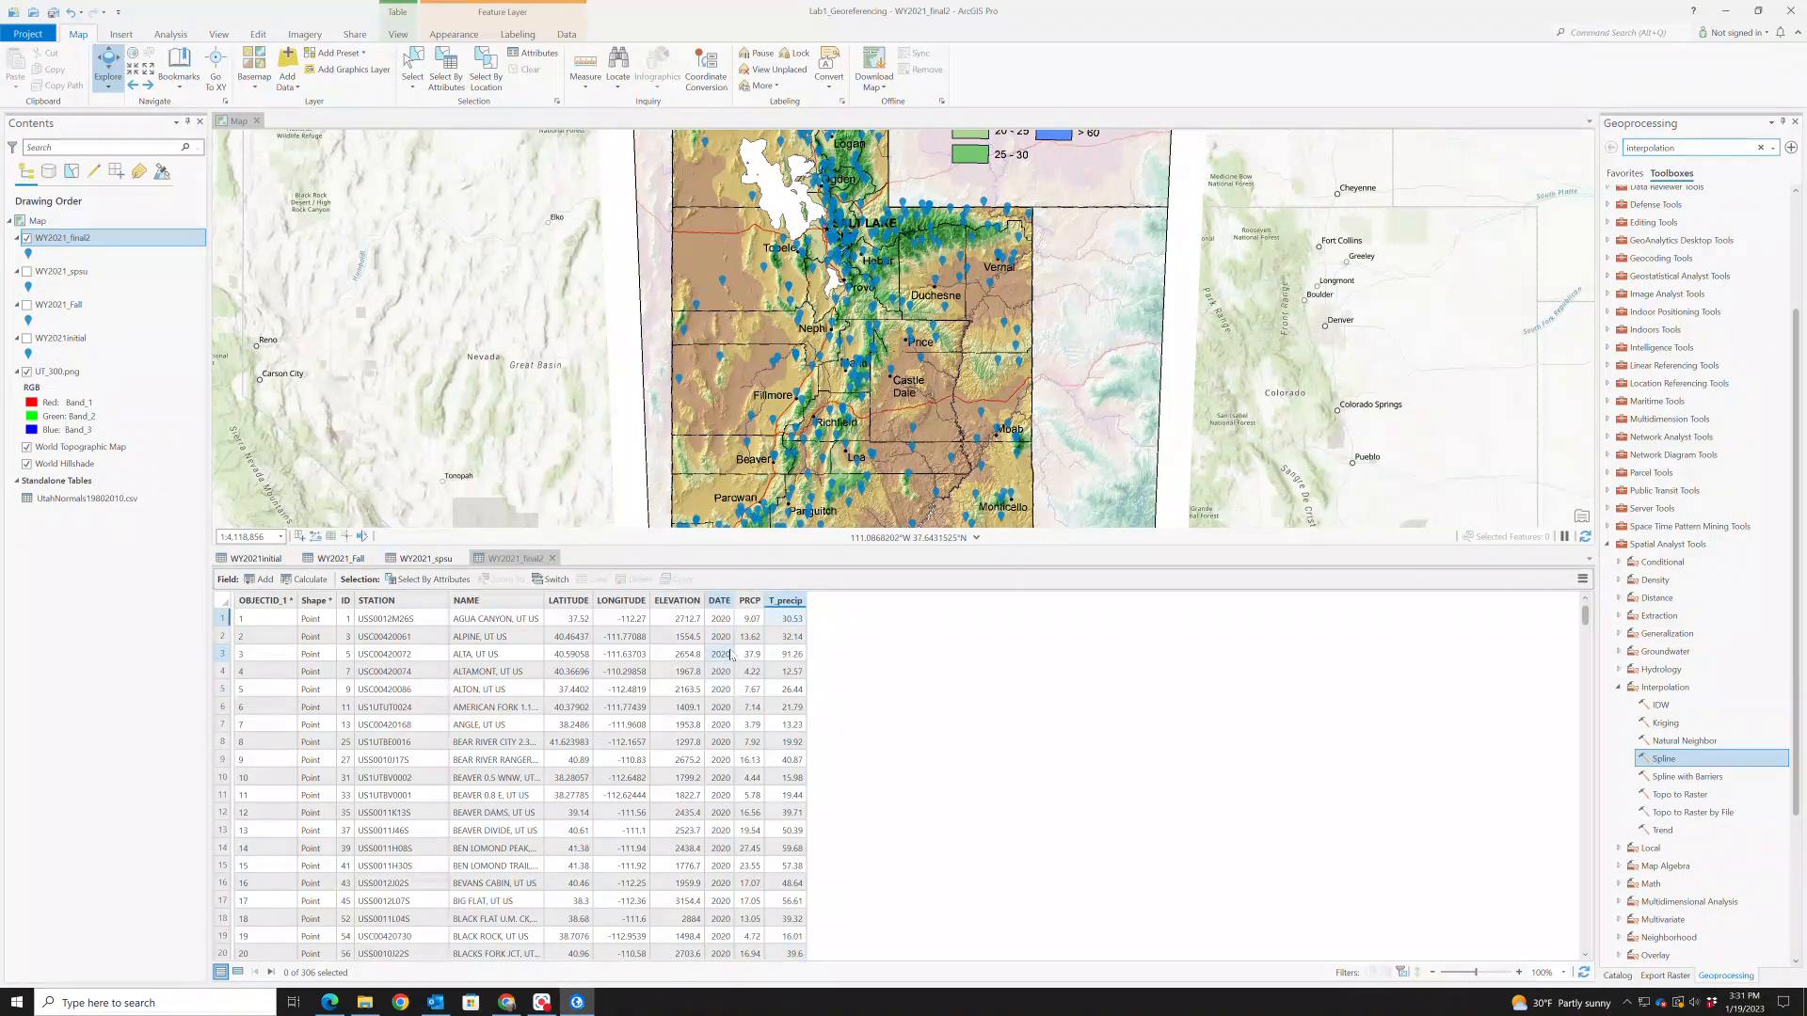
right_click(81, 510)
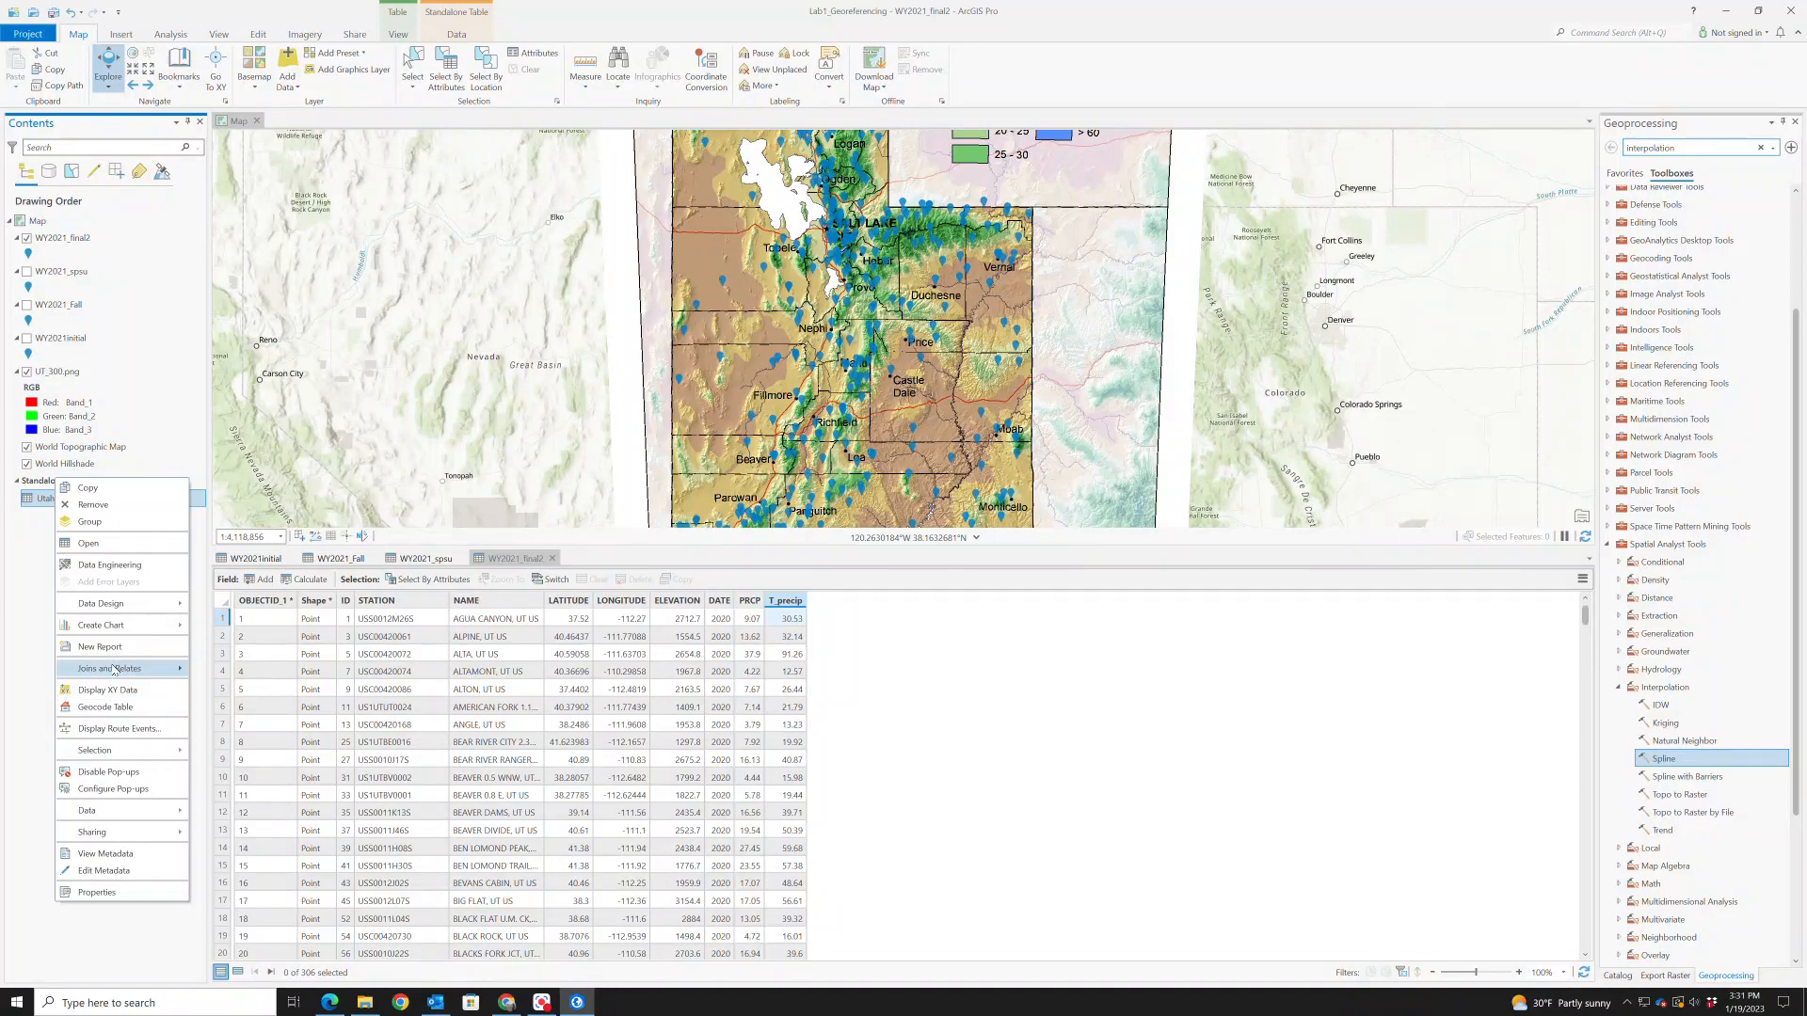
mouse_move(115, 668)
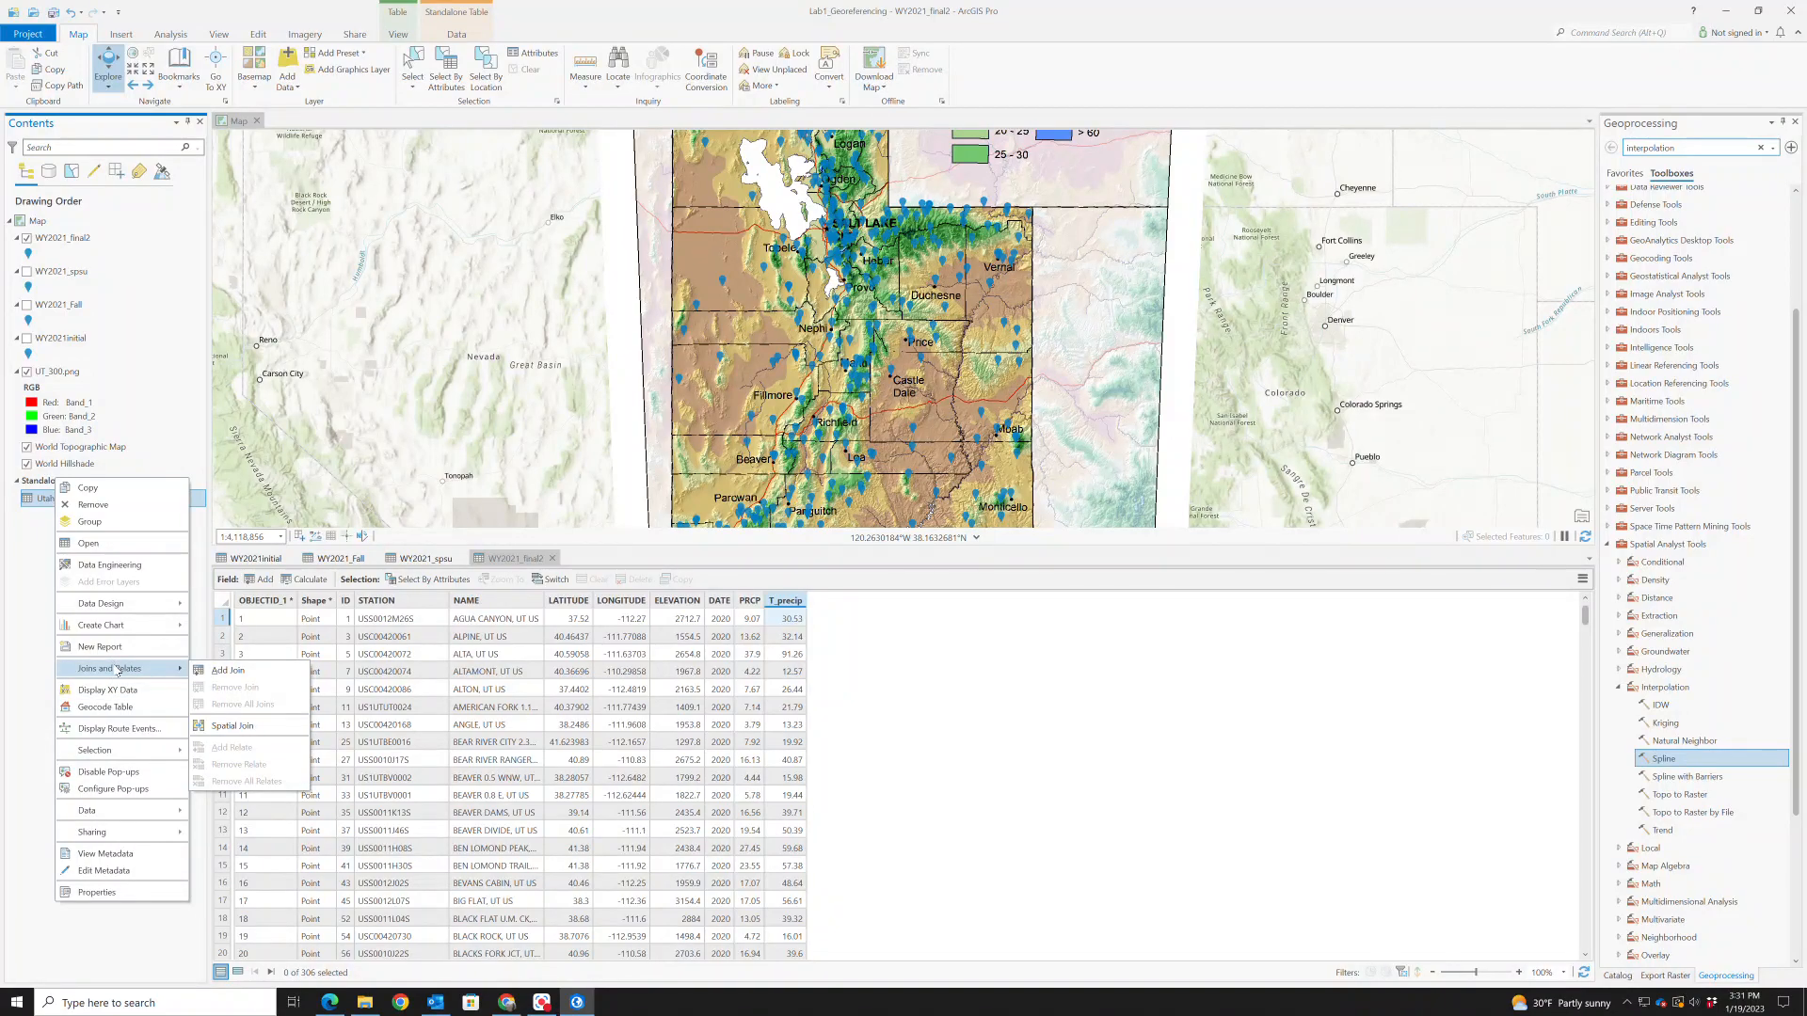
click(230, 670)
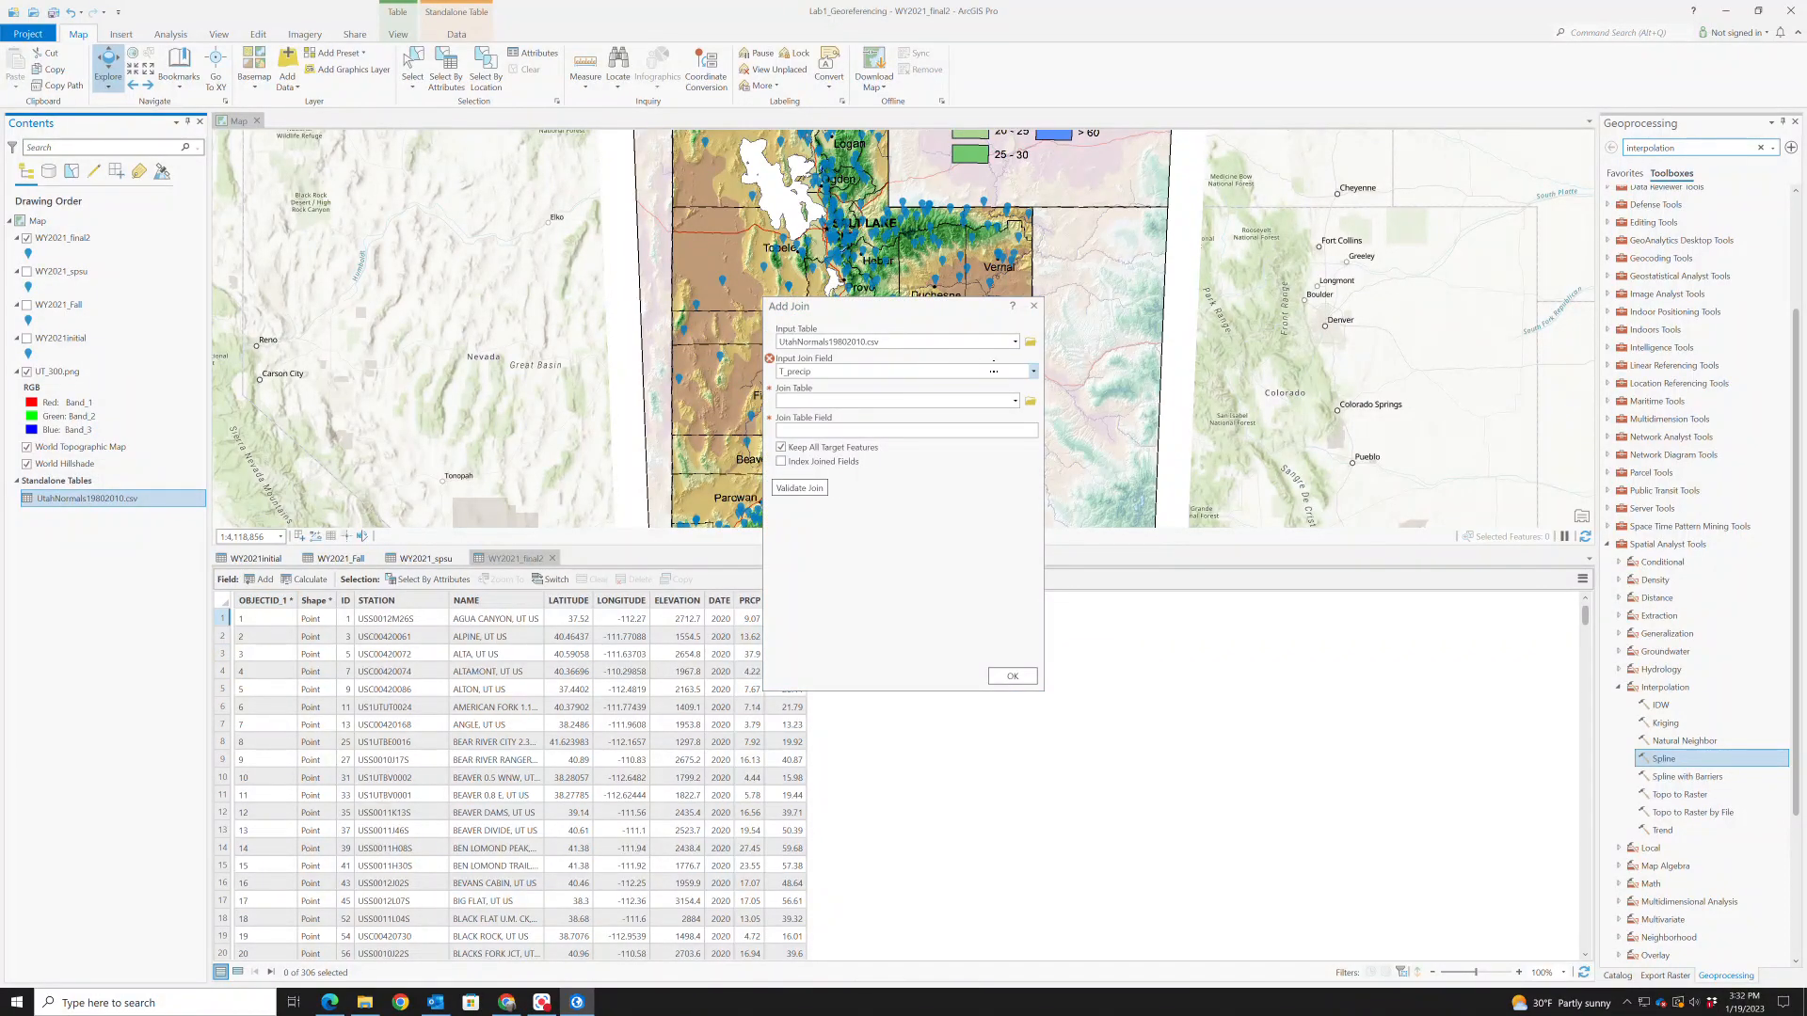
click(1016, 402)
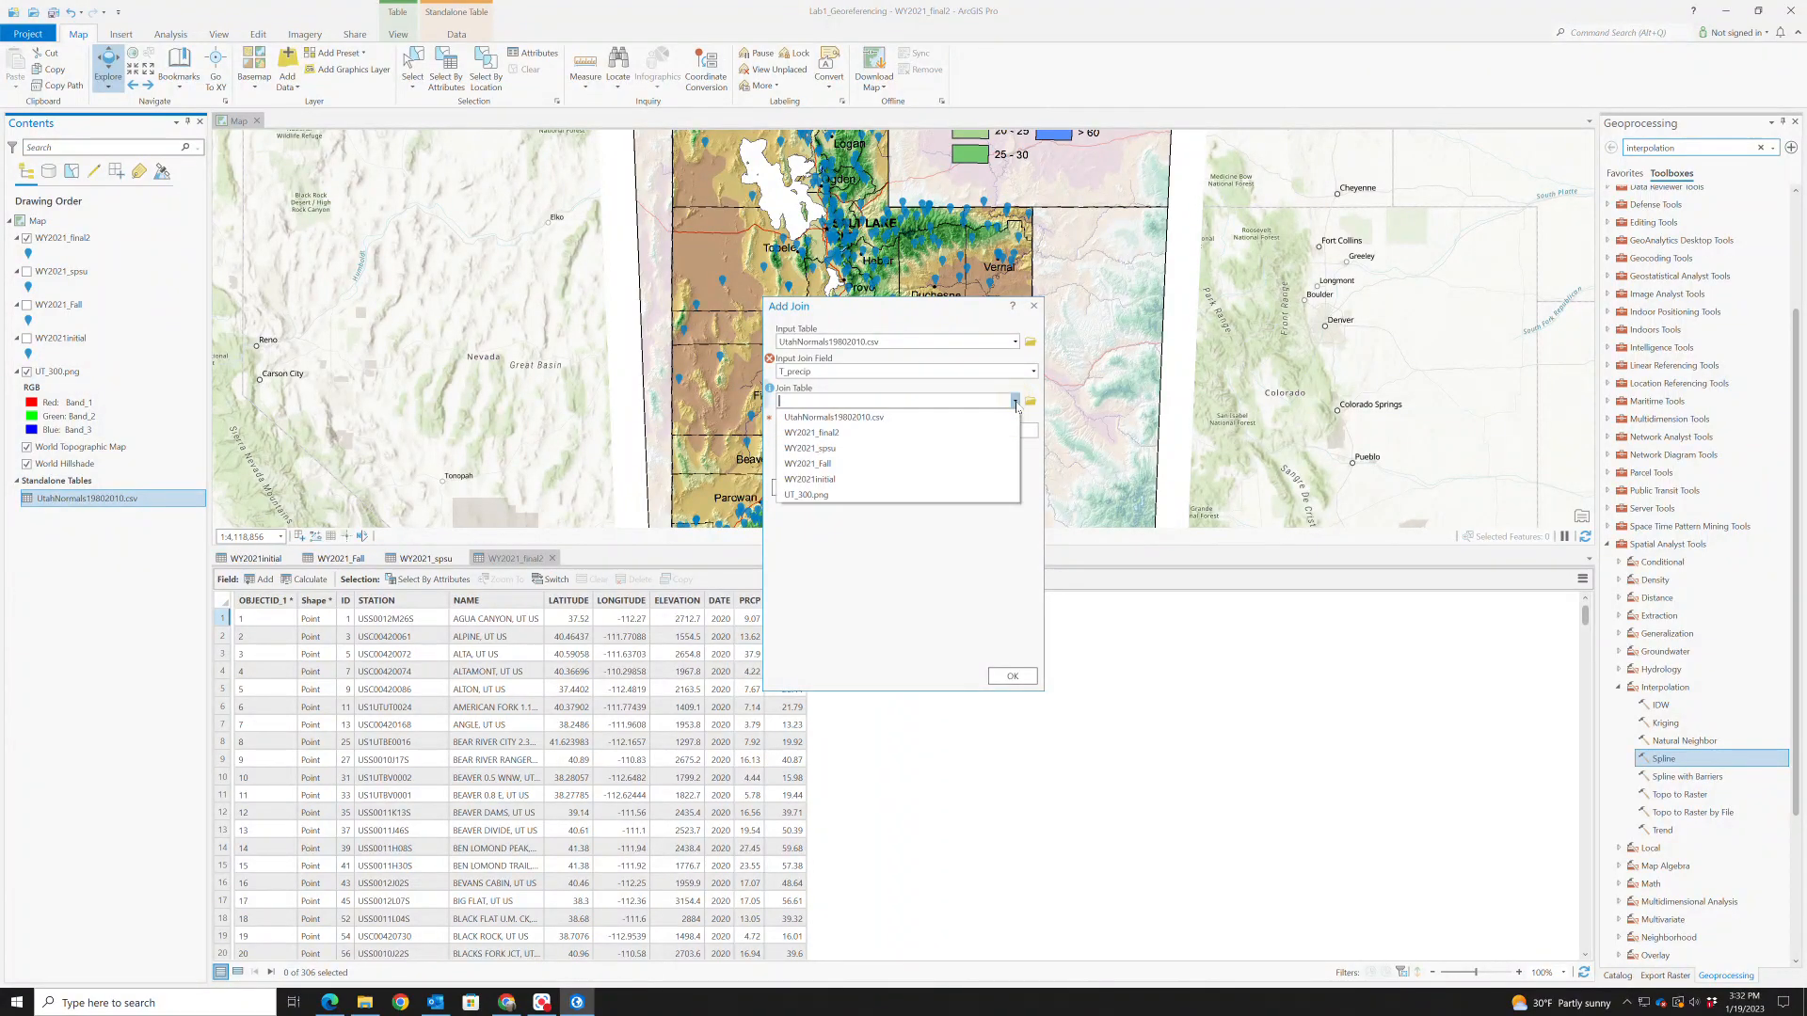
click(811, 433)
click(1034, 371)
click(797, 392)
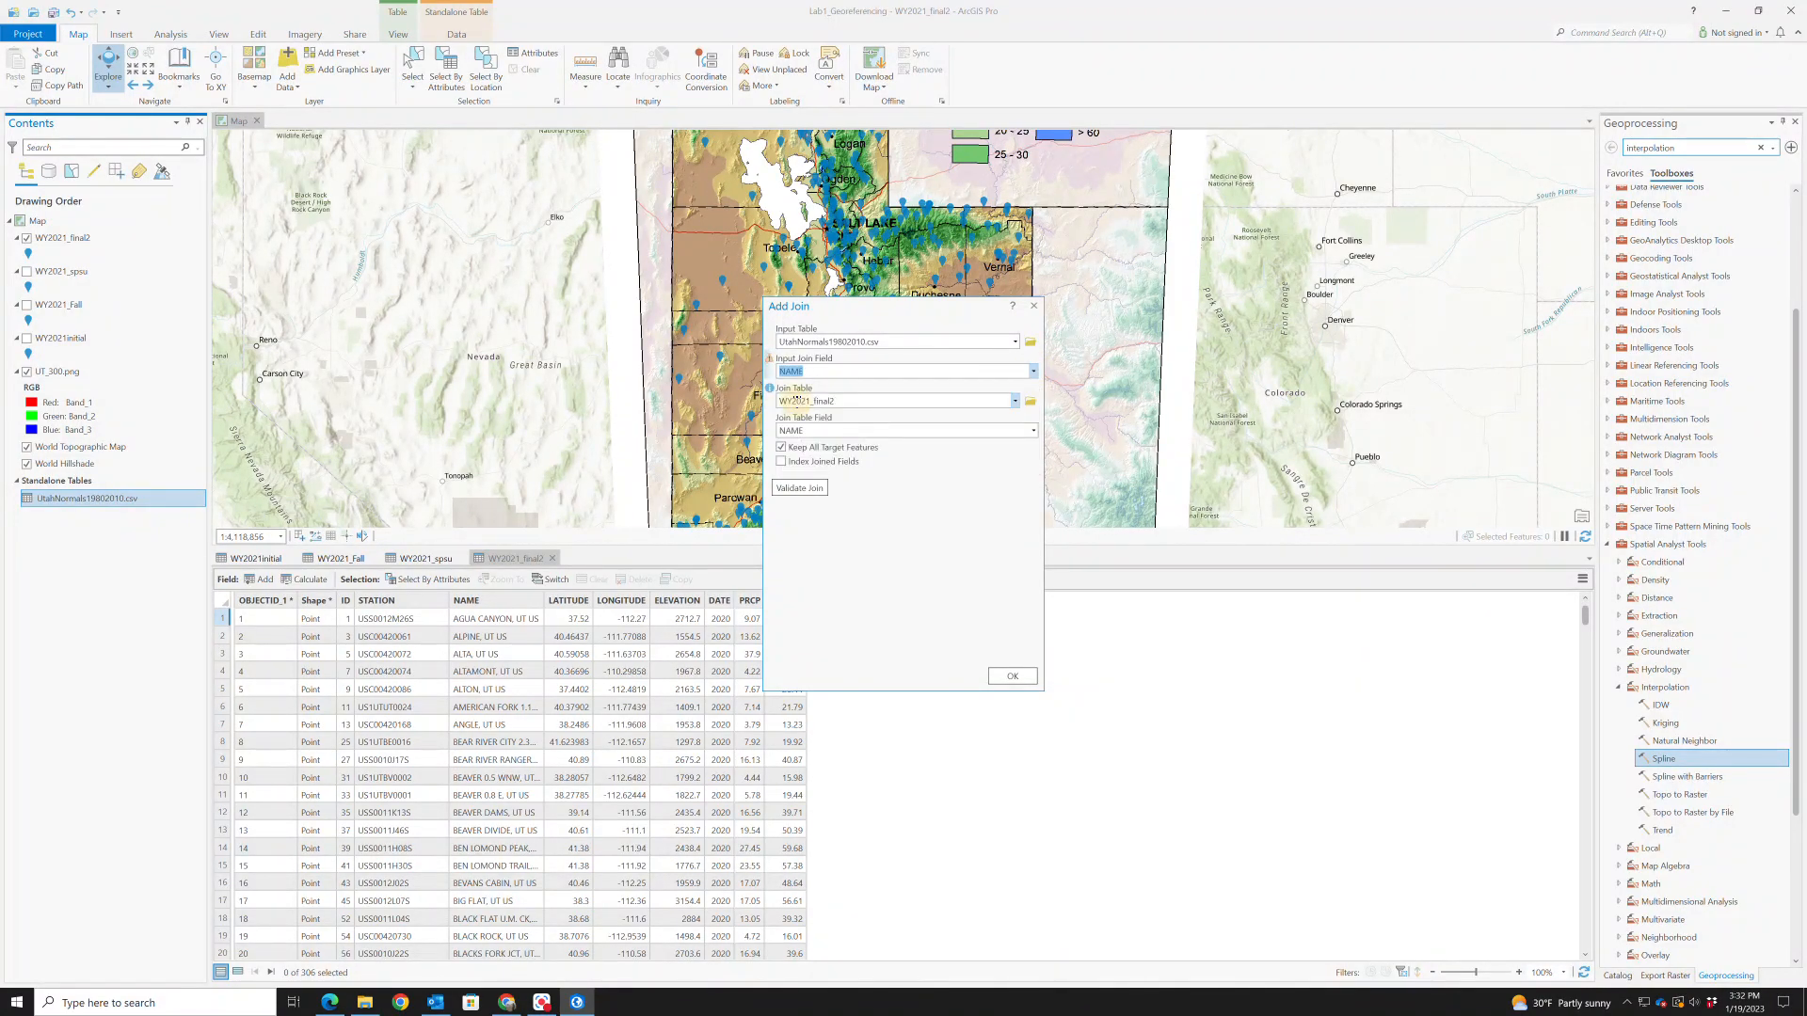
click(1015, 678)
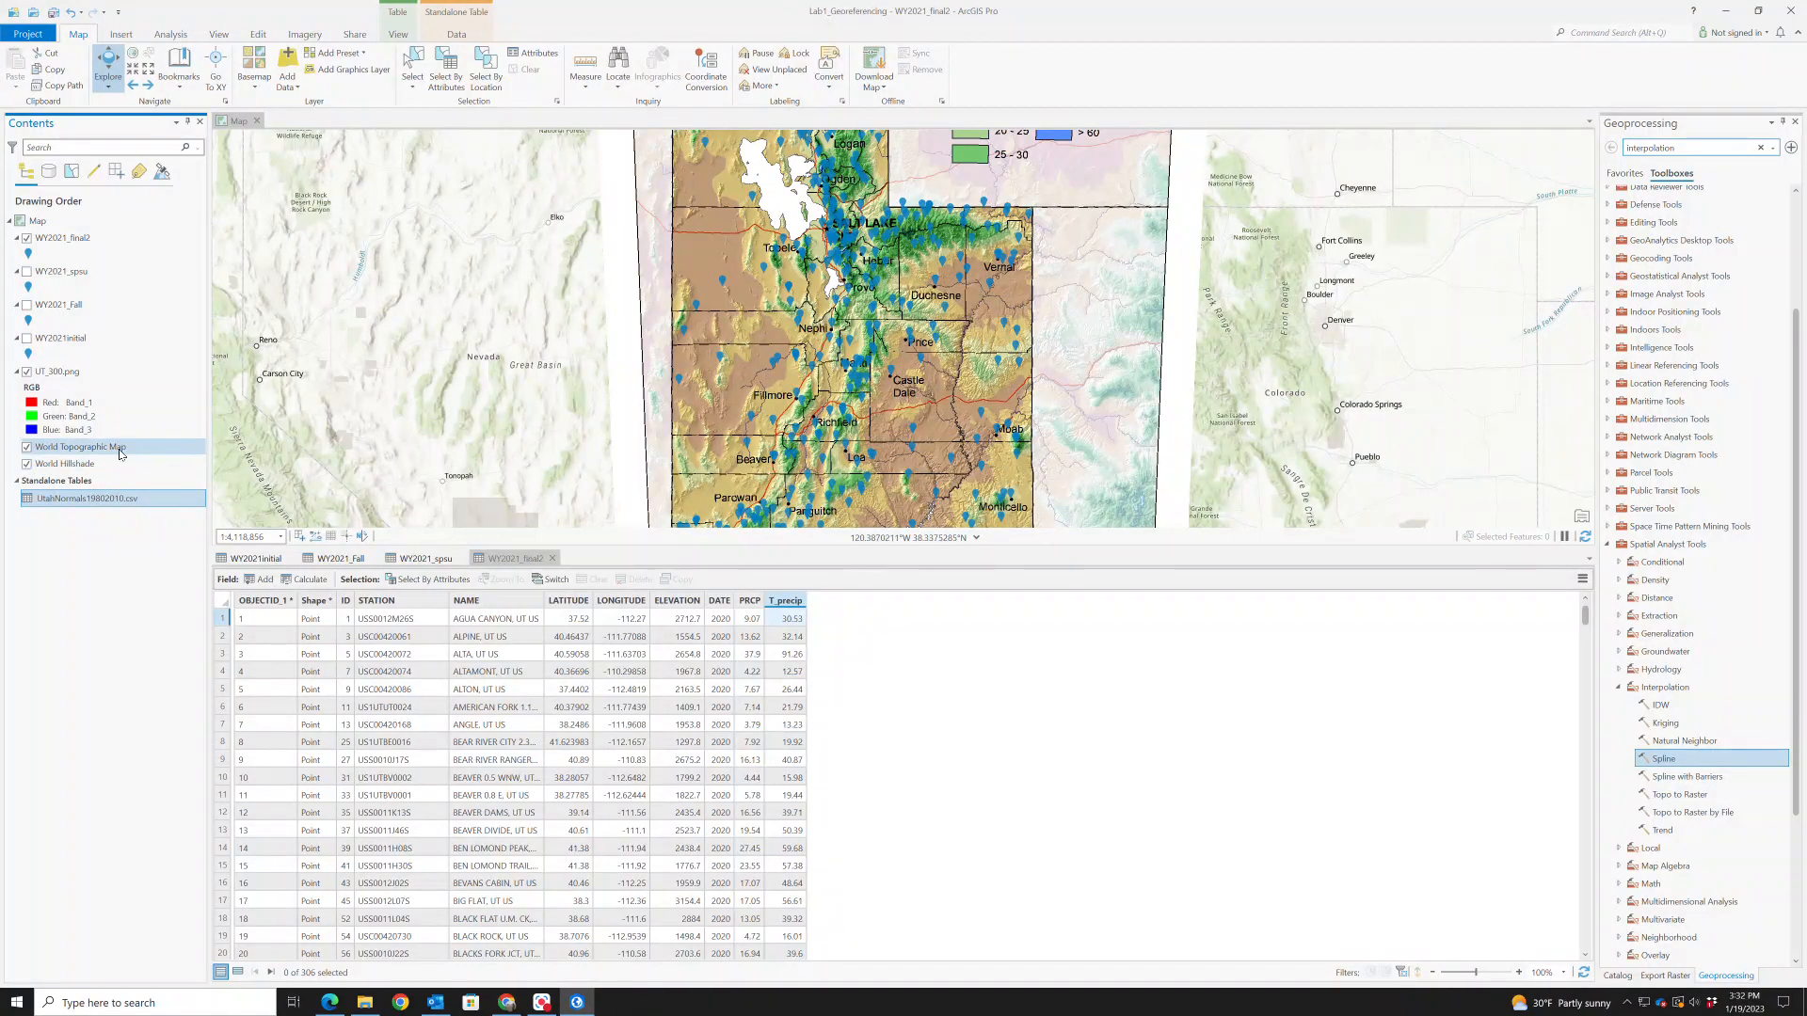
right_click(126, 499)
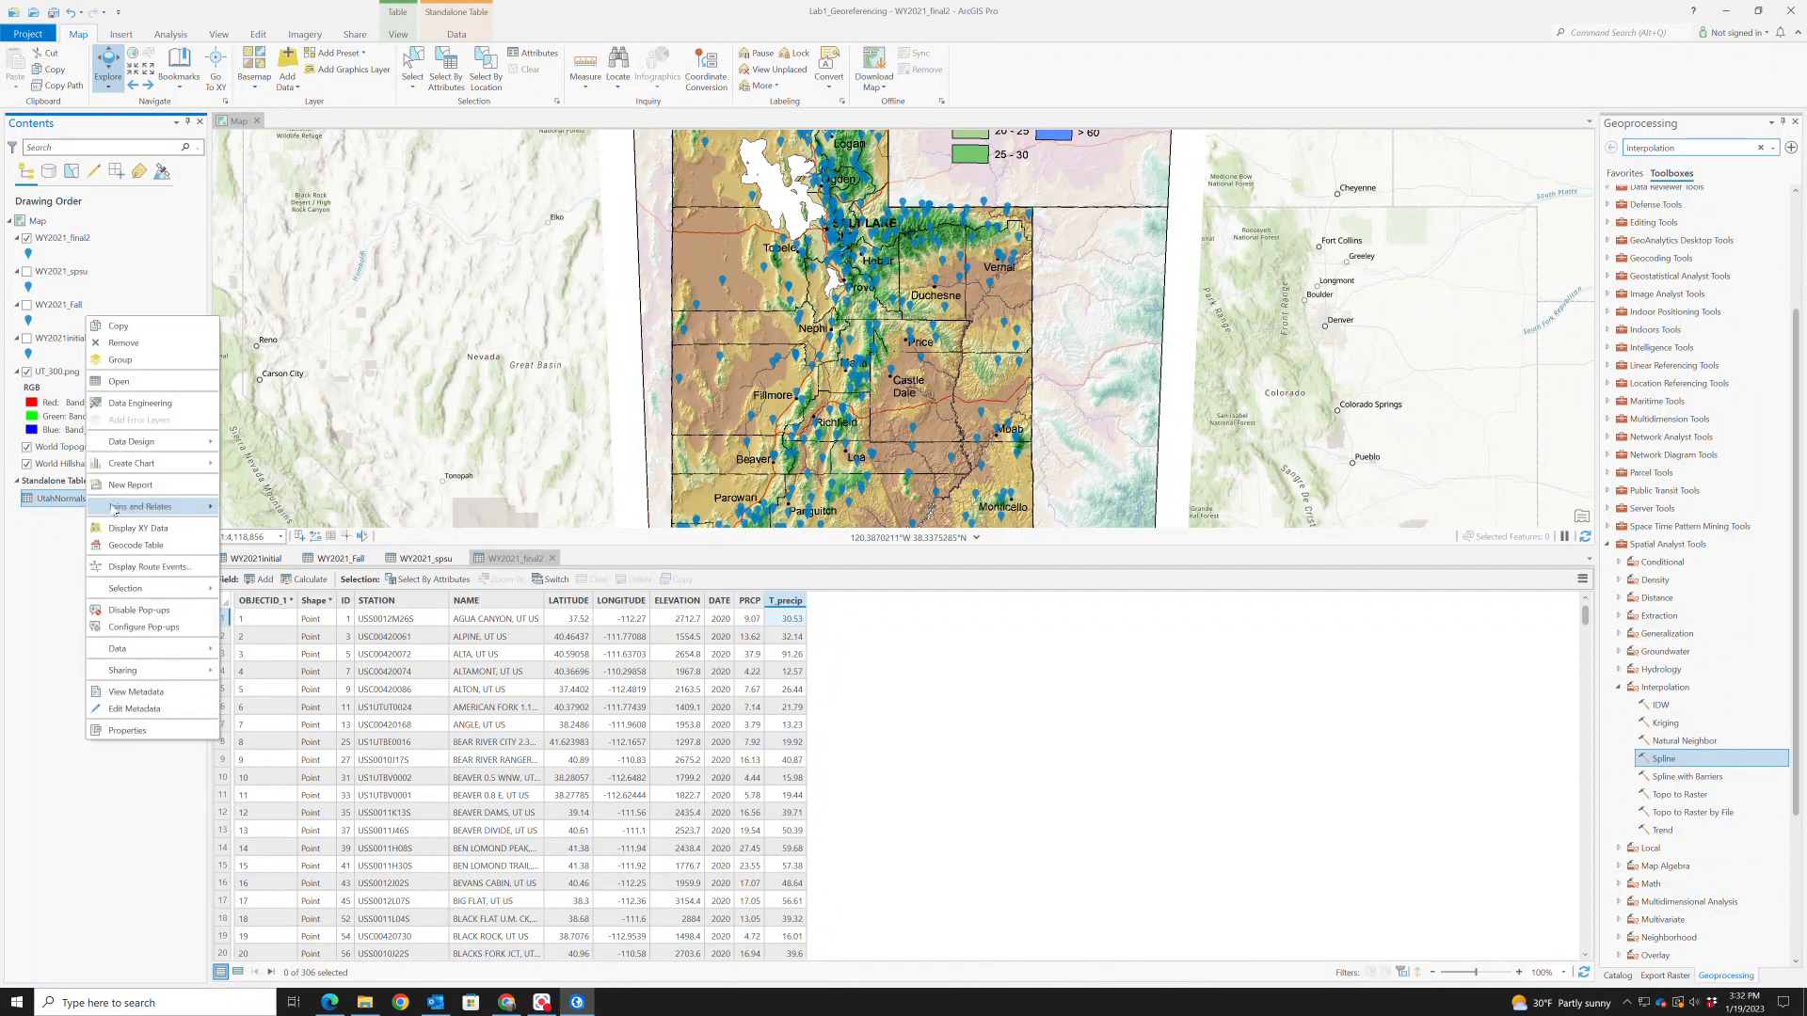
click(138, 389)
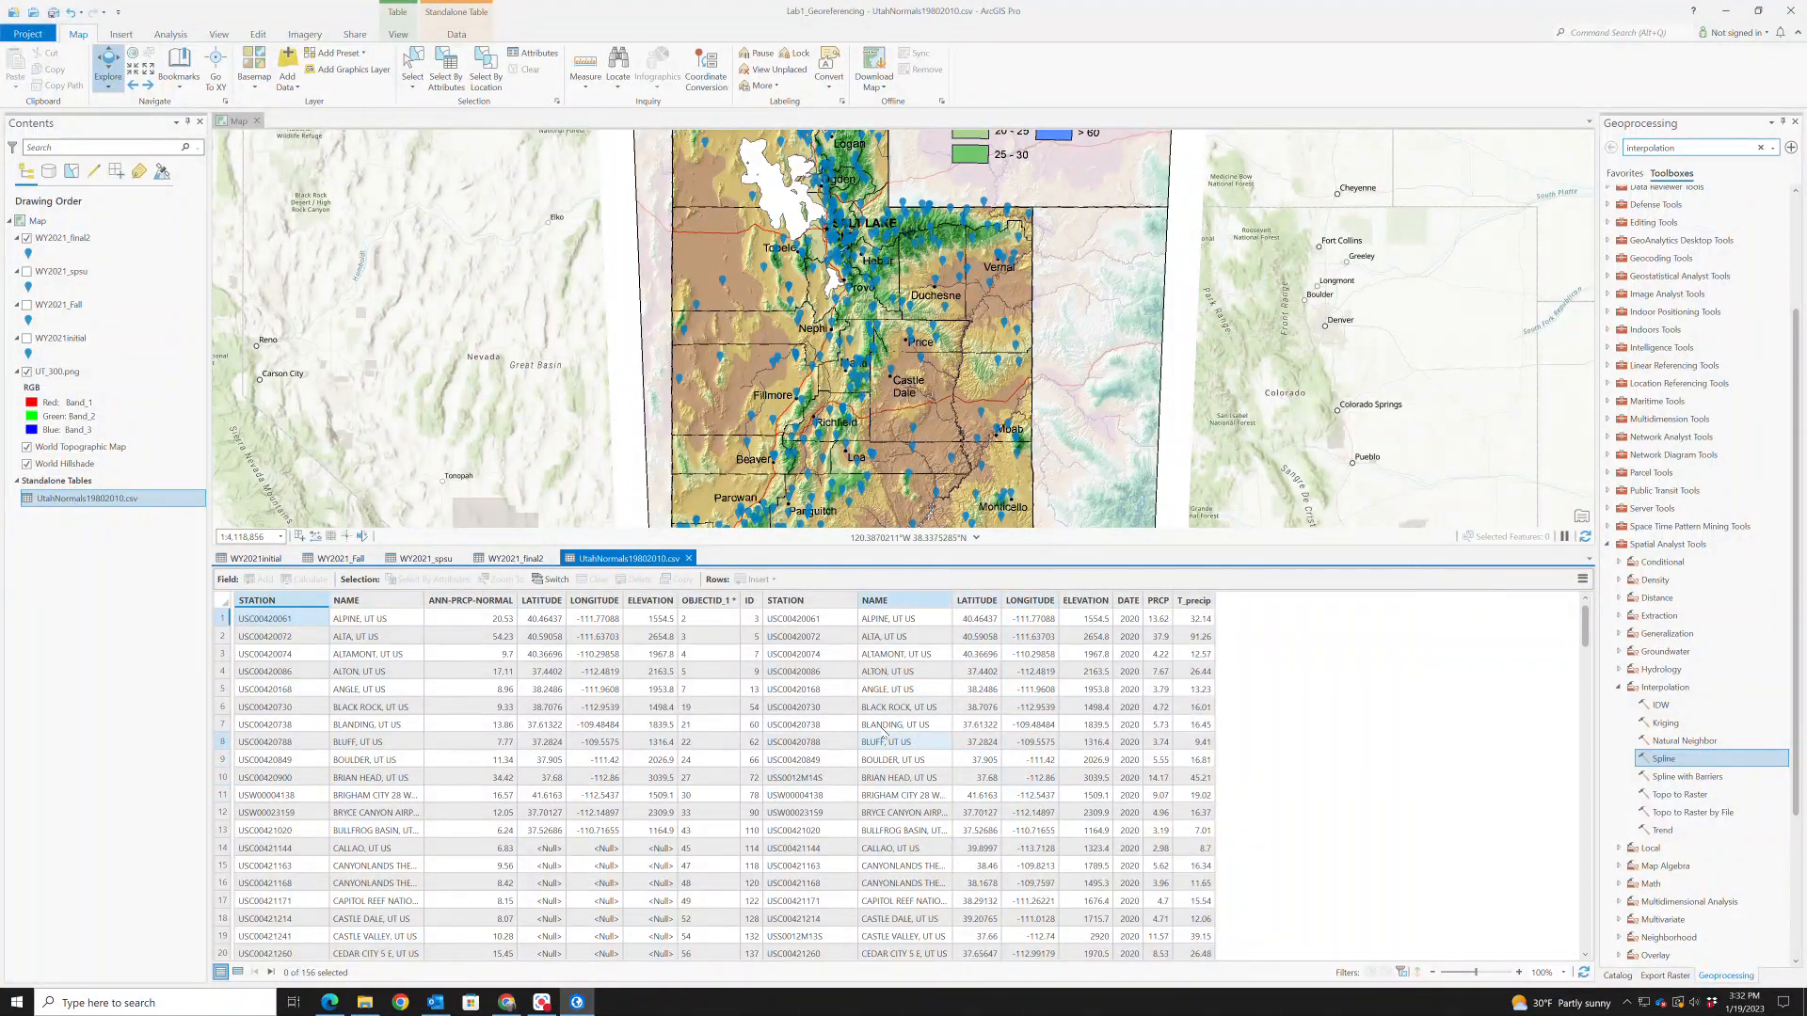
Display the joined UtahNormals19802010.csv table as XY points, using WY2021_final2.LONGITUDE for X and WY2021_final2.LATITUDE for Y
right_click(96, 505)
click(139, 657)
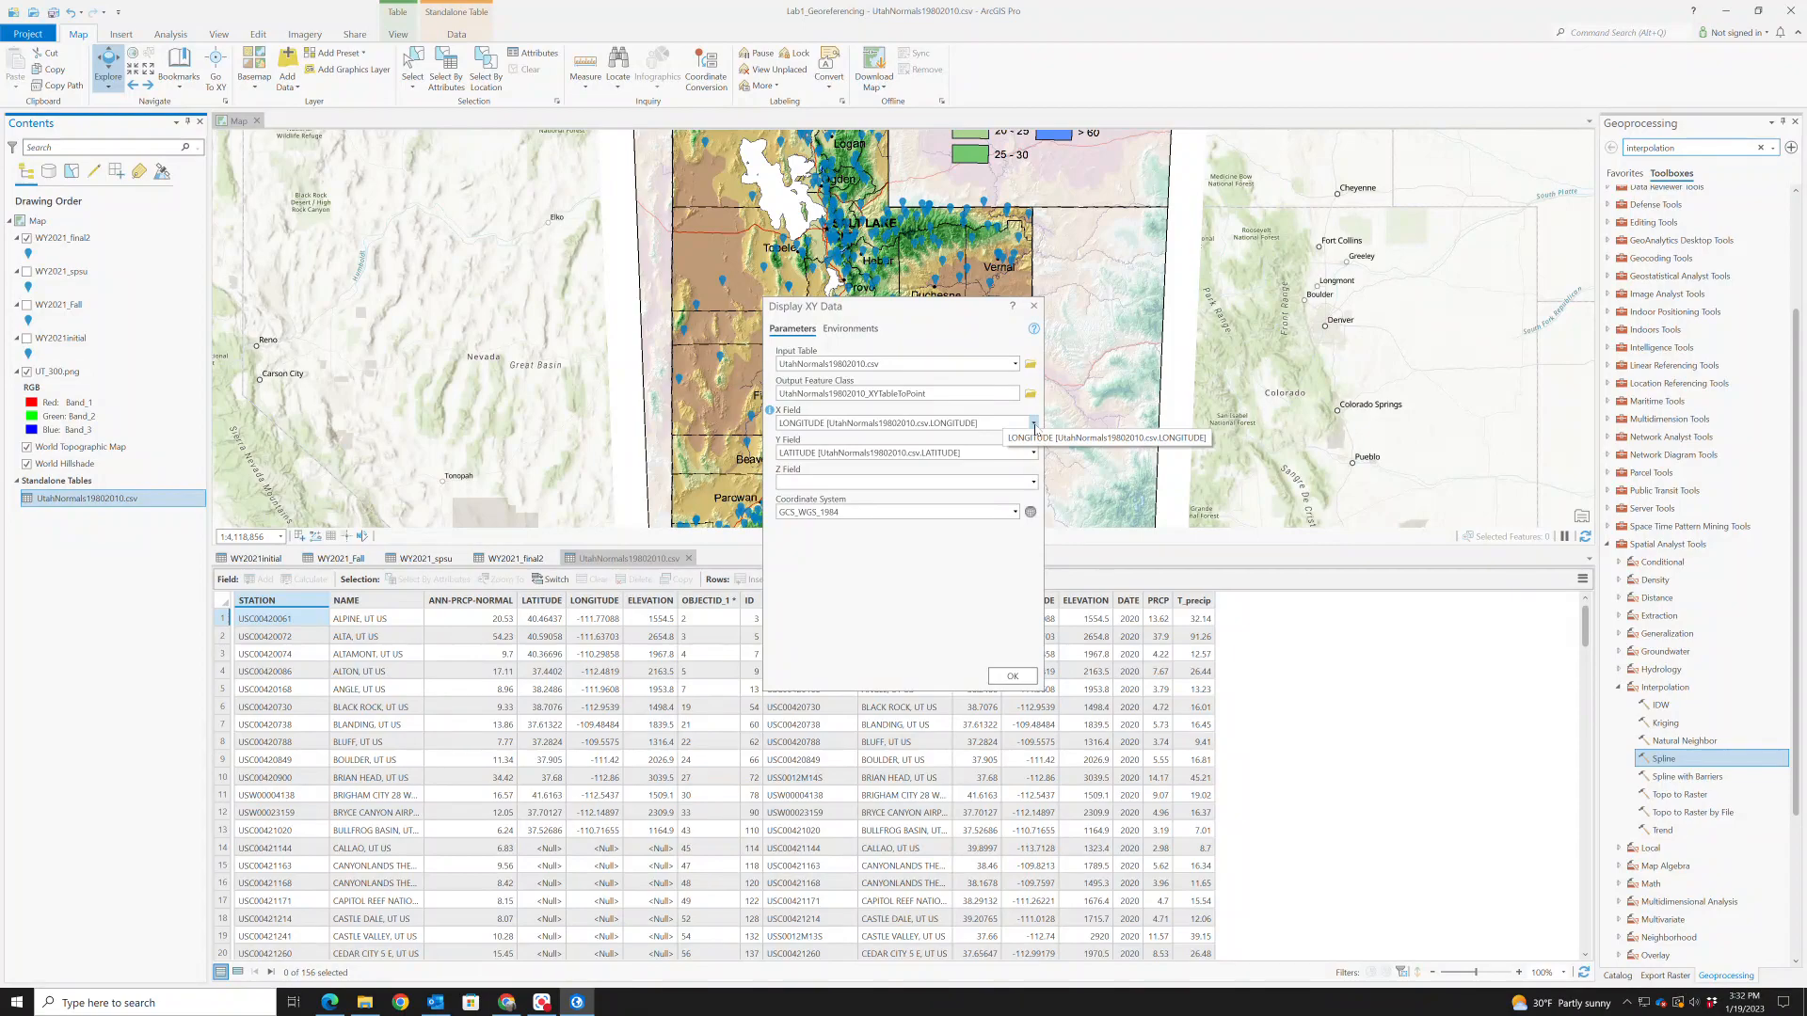
click(1033, 425)
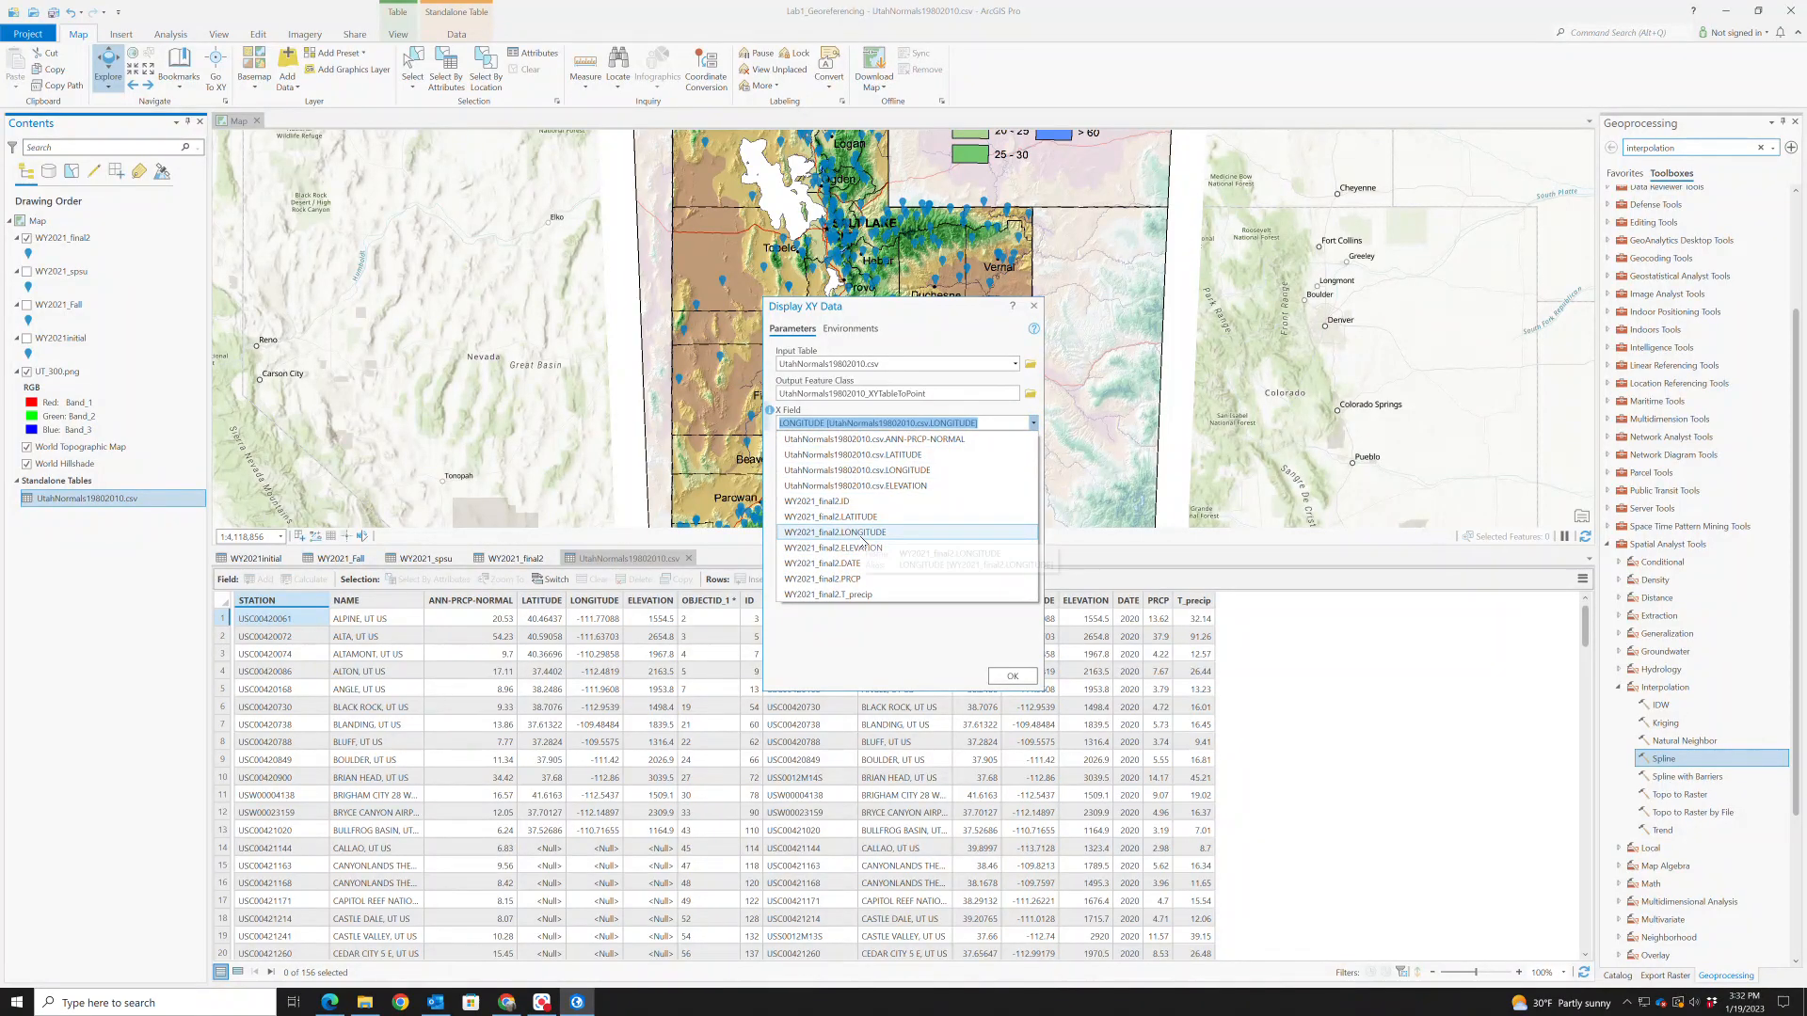
click(862, 532)
click(1034, 452)
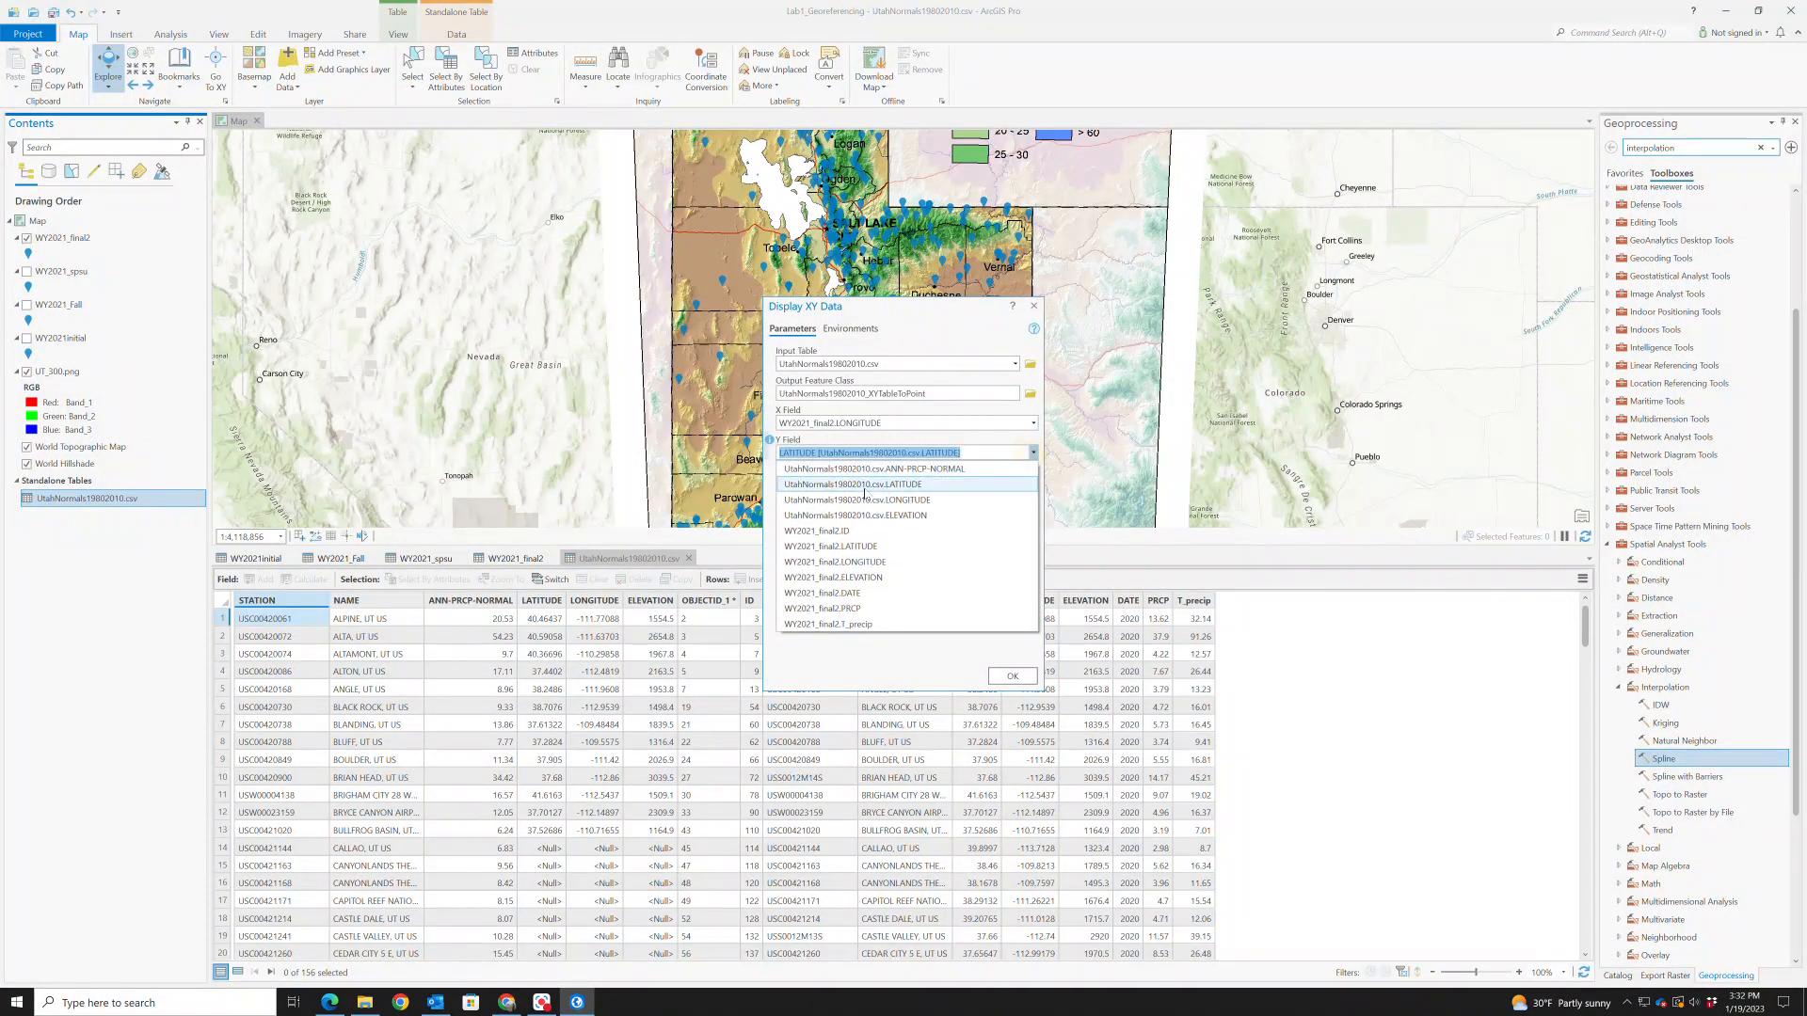
click(858, 546)
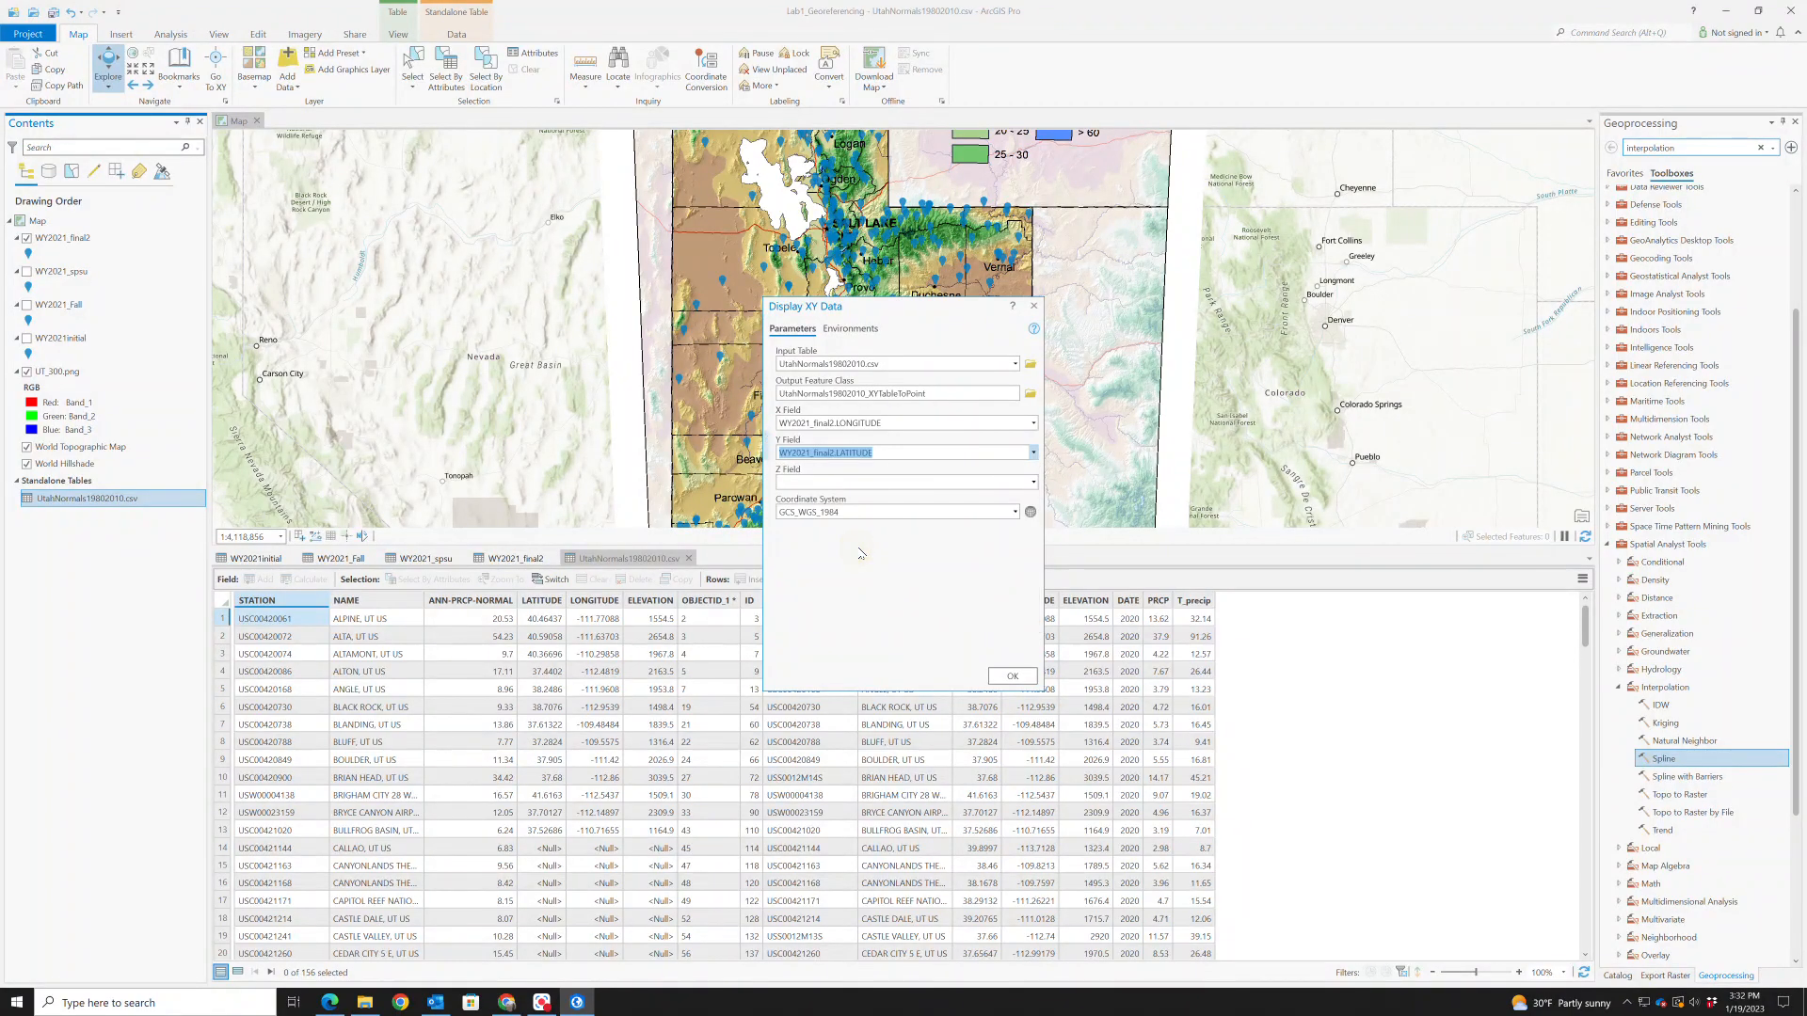
click(1012, 677)
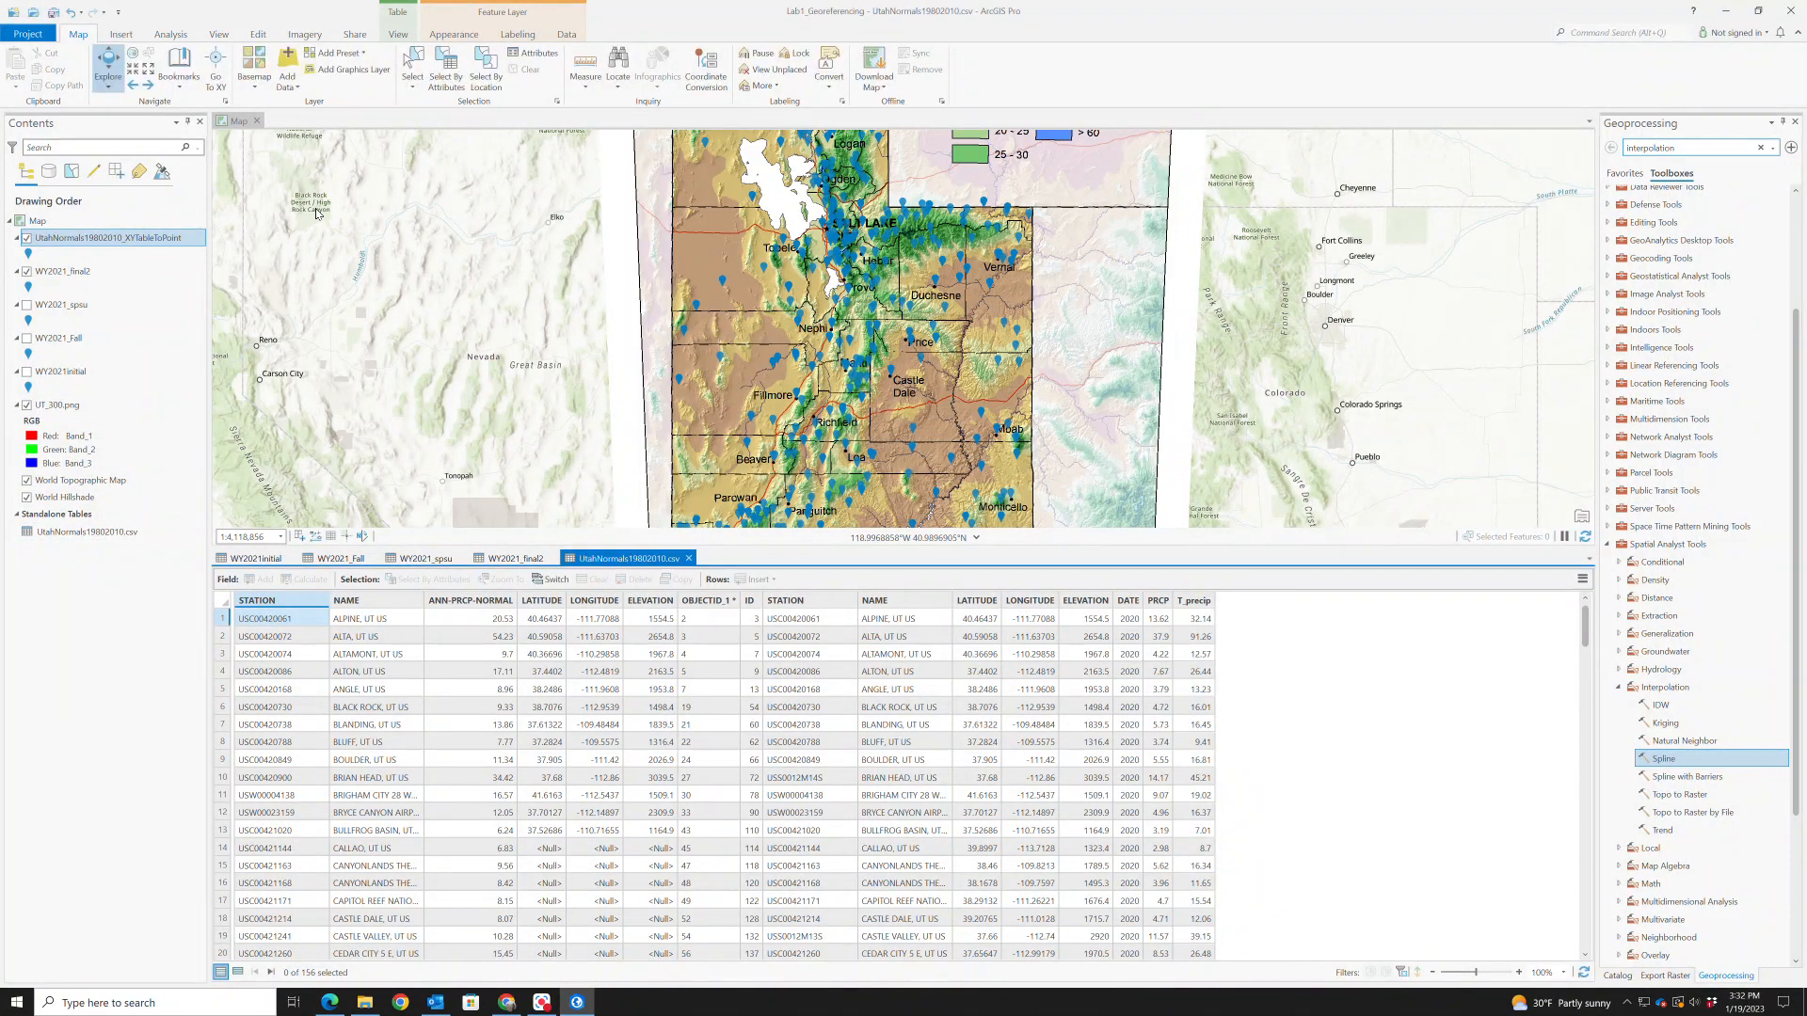
Change the point symbol of the UtahNormals19802010_XYTableToPoint layer to the black Circle 1 from the gallery
click(28, 254)
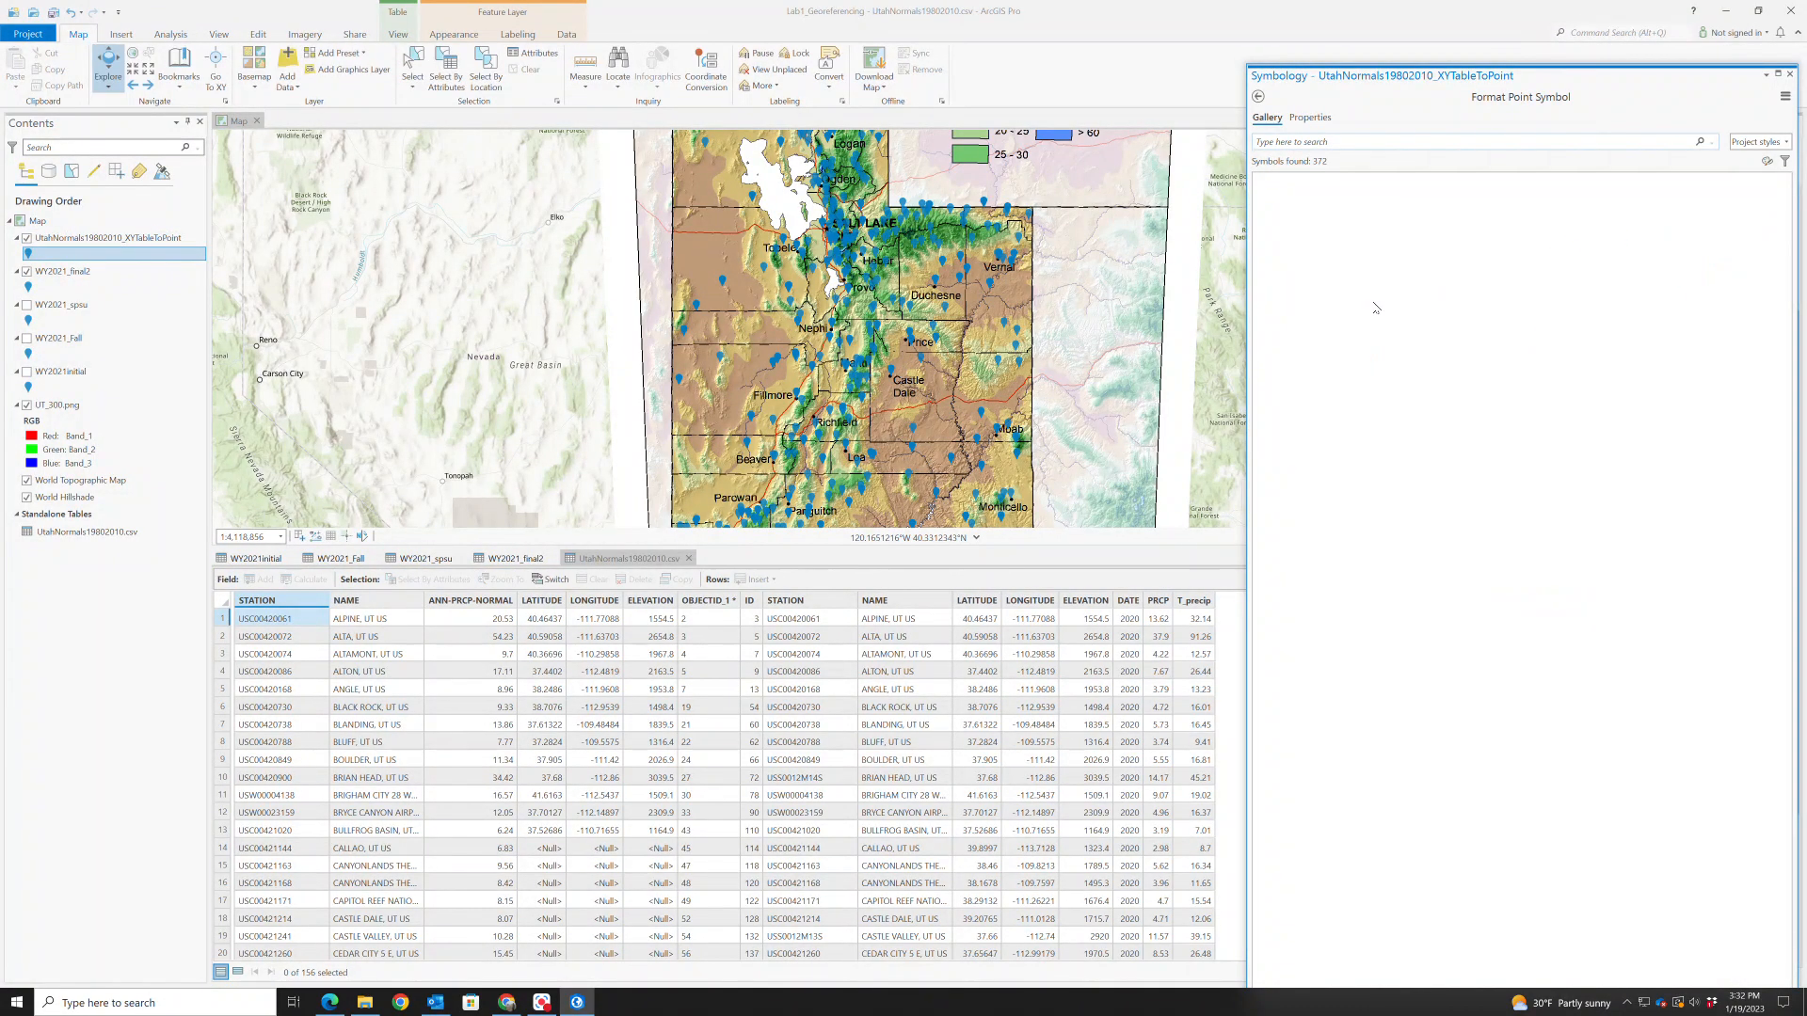
click(1284, 224)
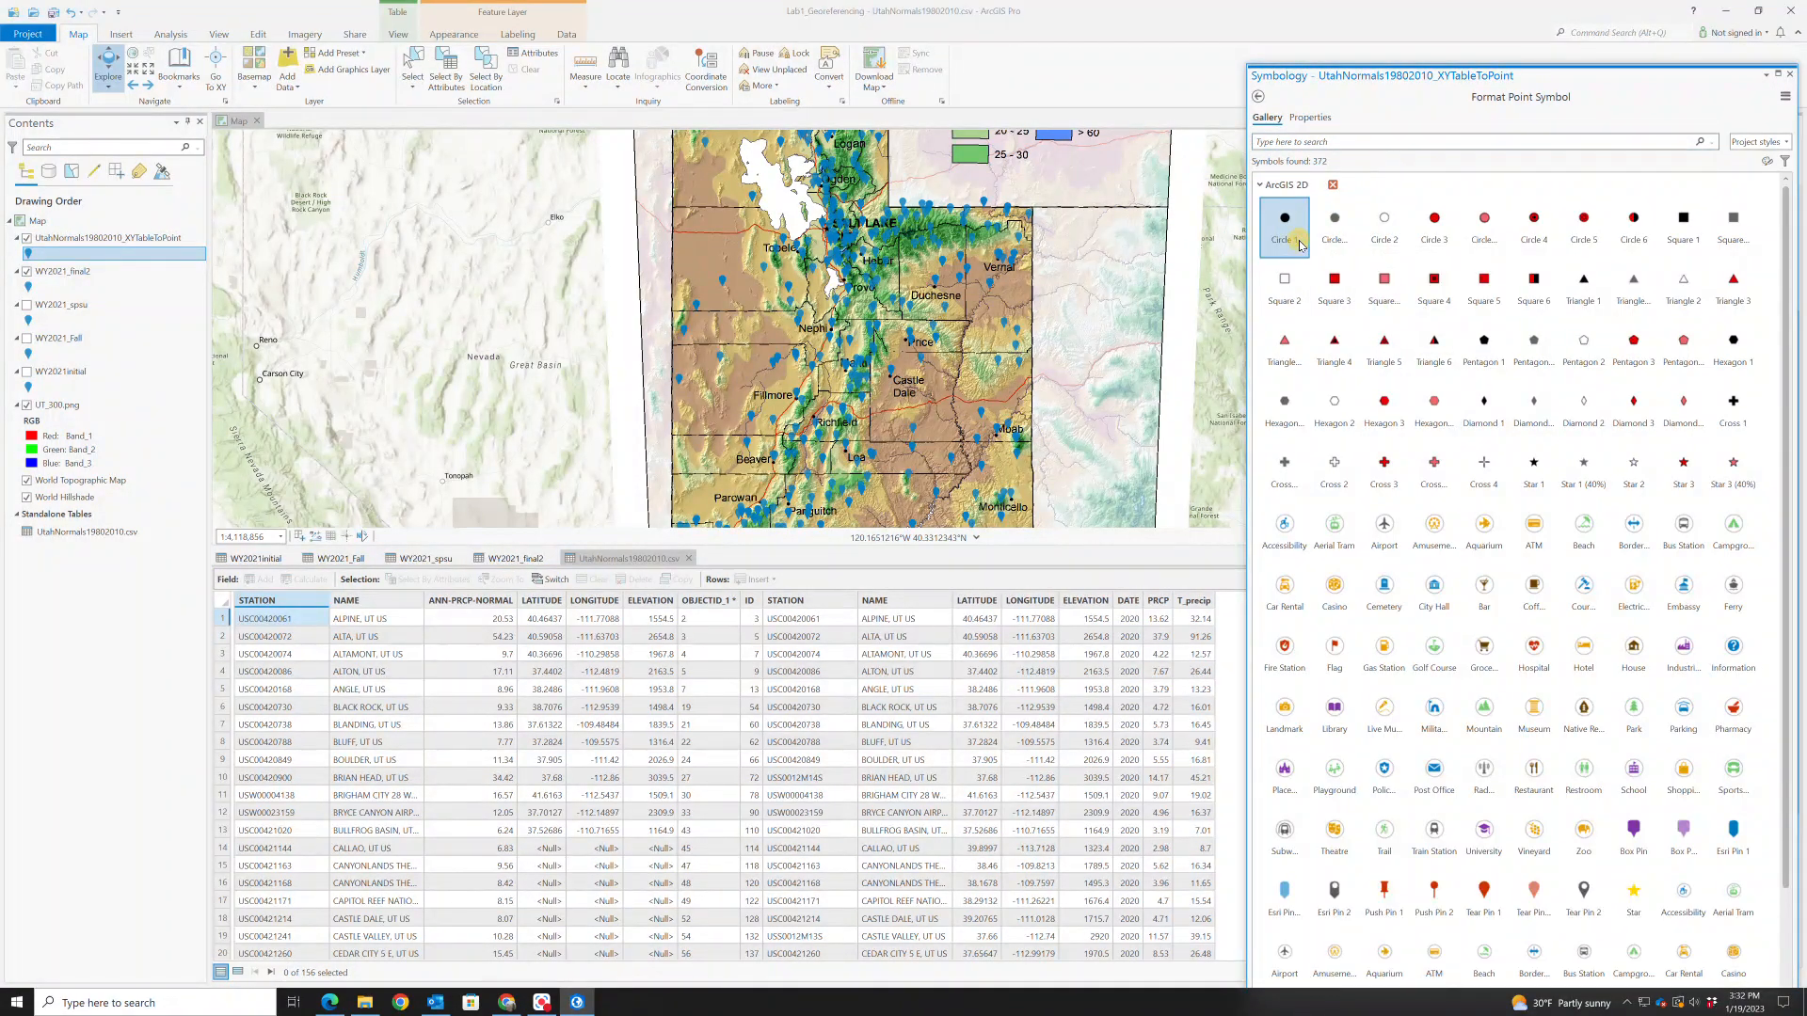
click(1790, 75)
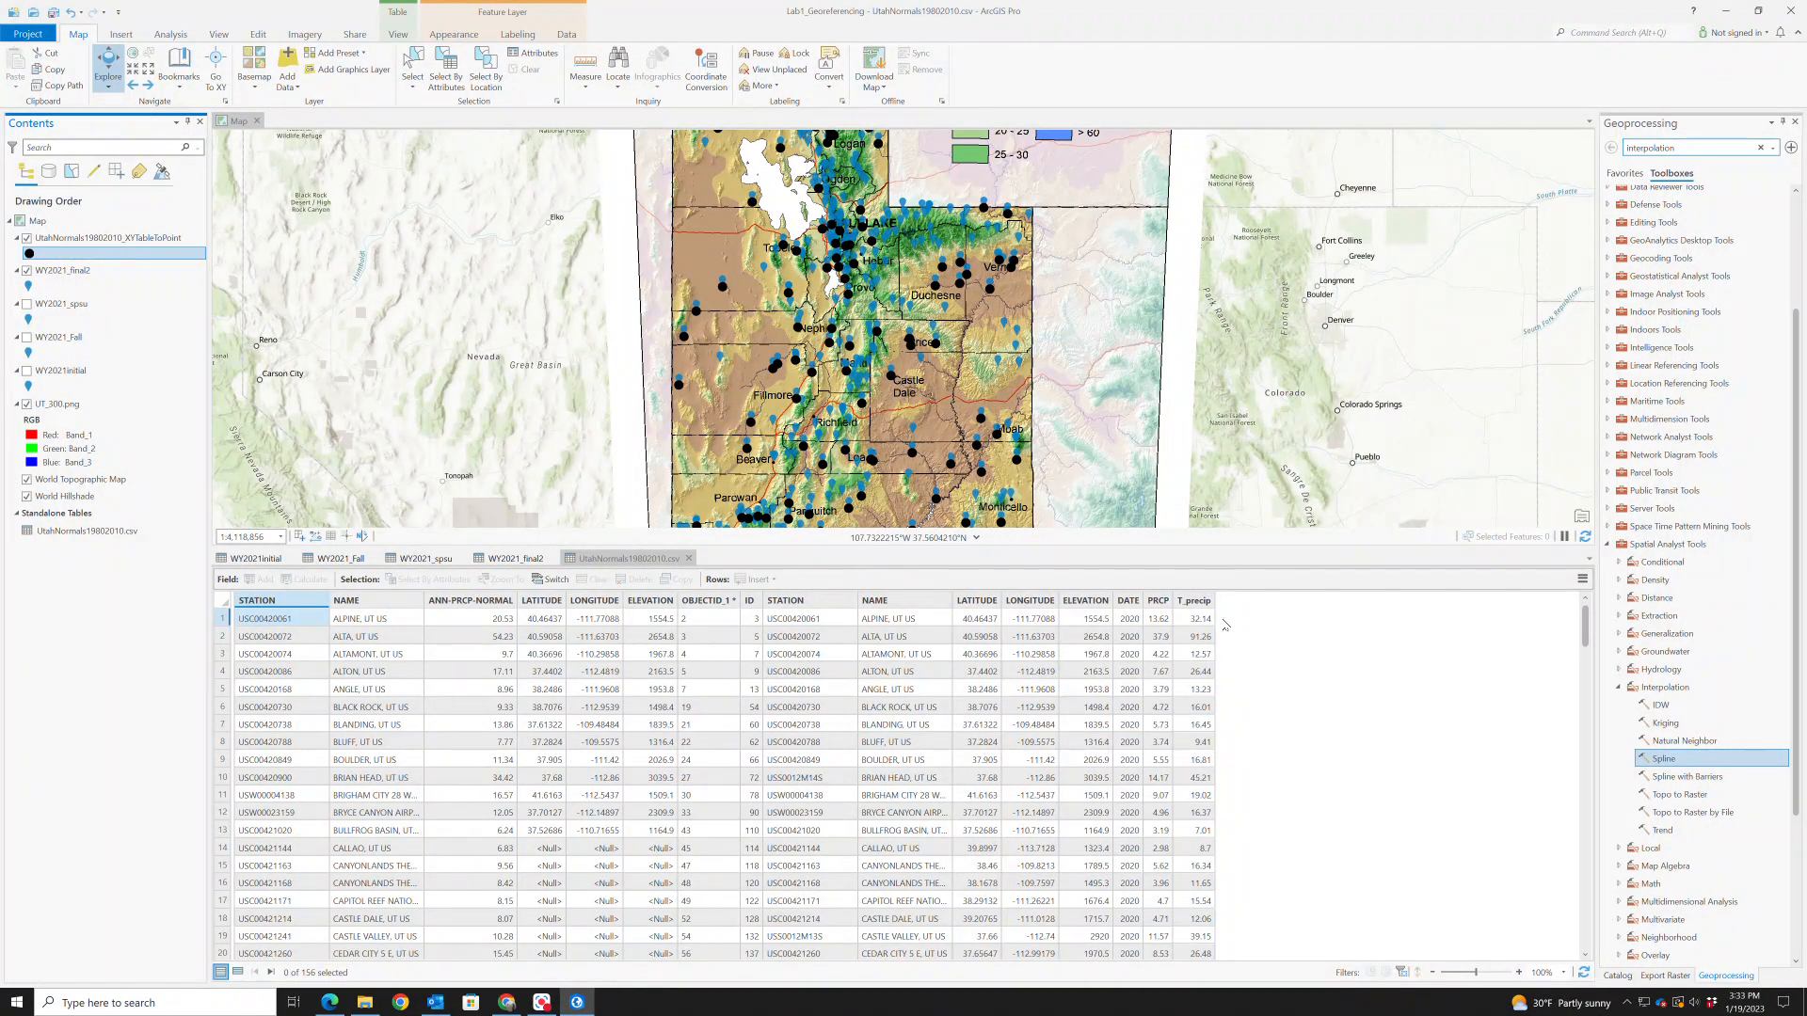
Examine the joined normals table for missing coordinates by sorting on LATITUDE in both directions, and sort it by NAME
click(1128, 605)
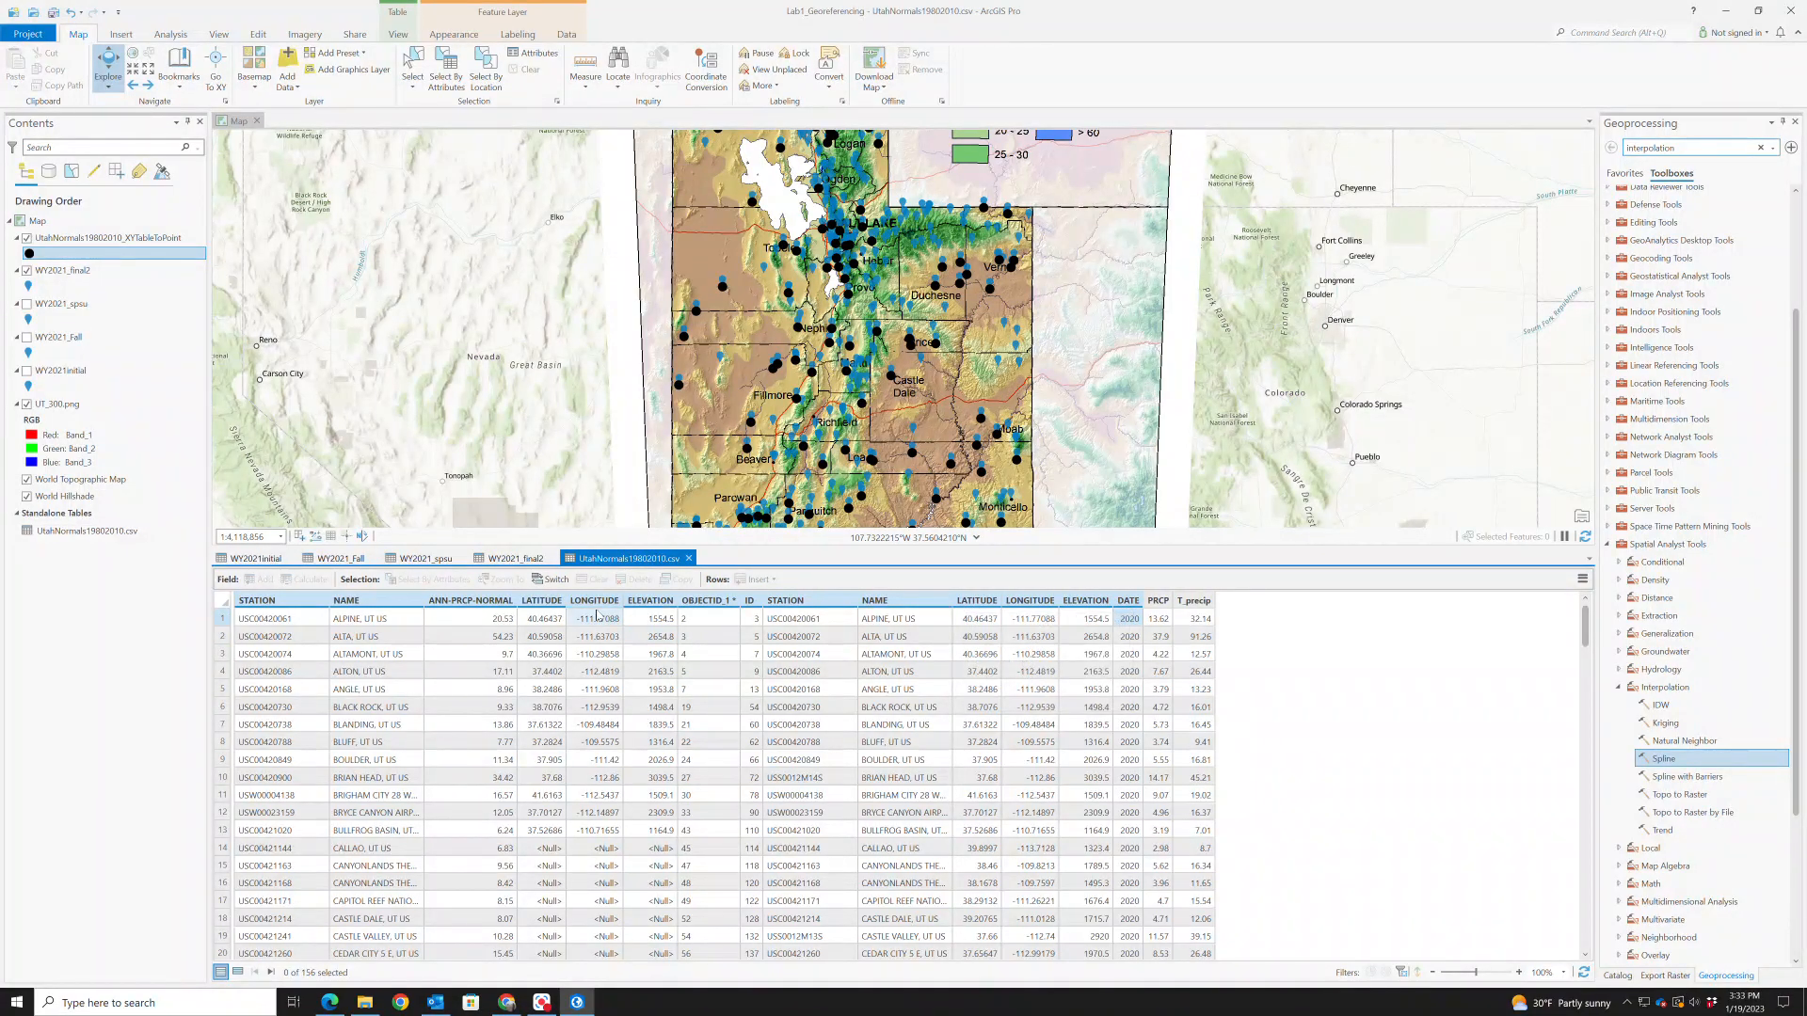
click(542, 610)
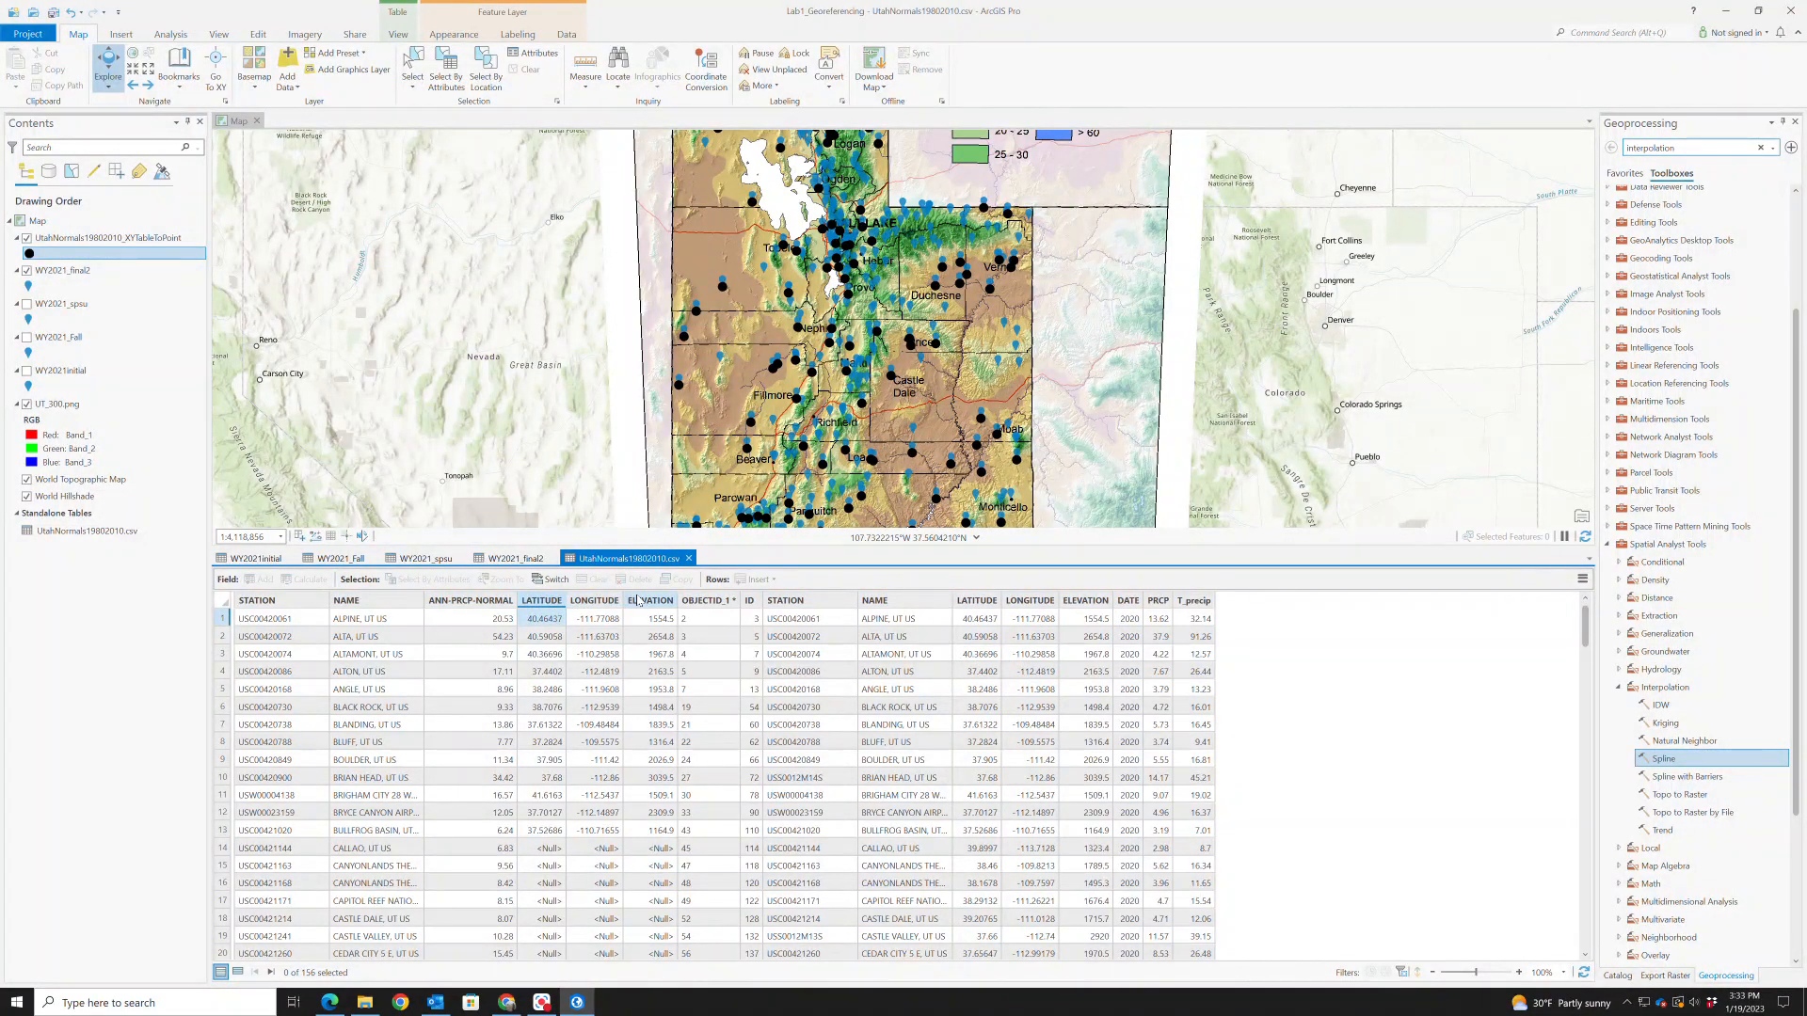
click(593, 602)
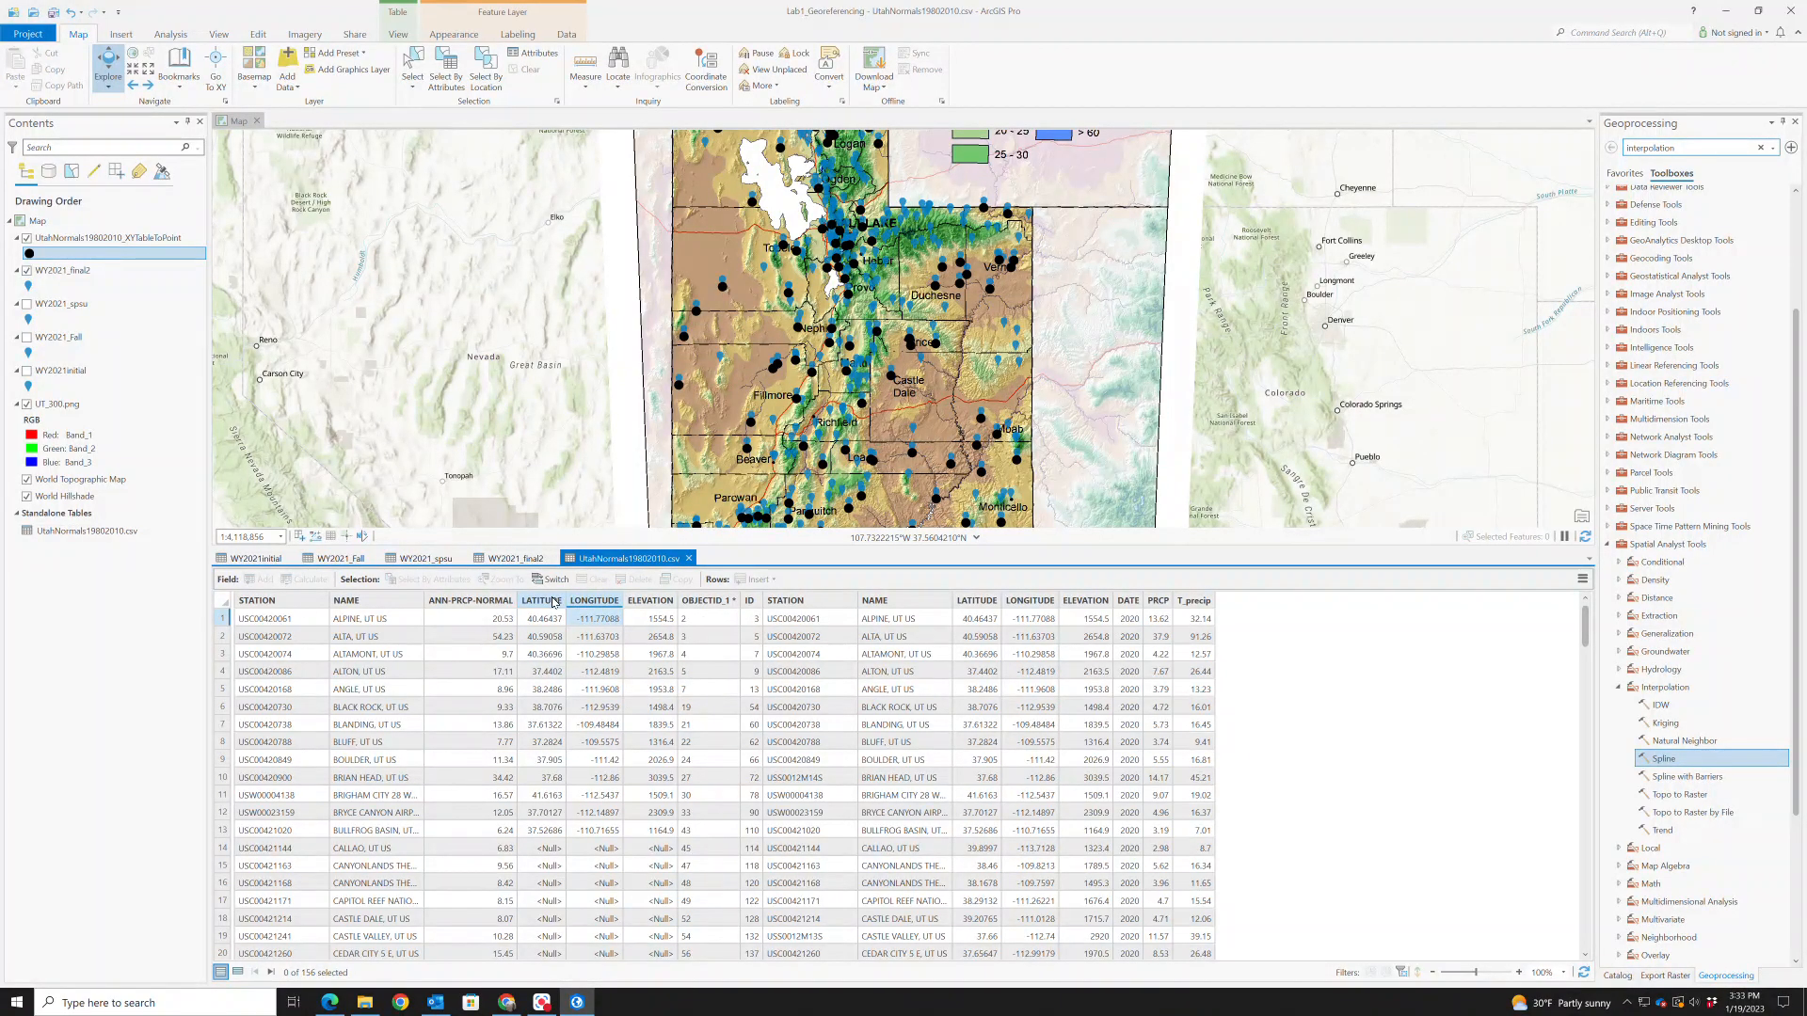
click(553, 603)
double_click(553, 603)
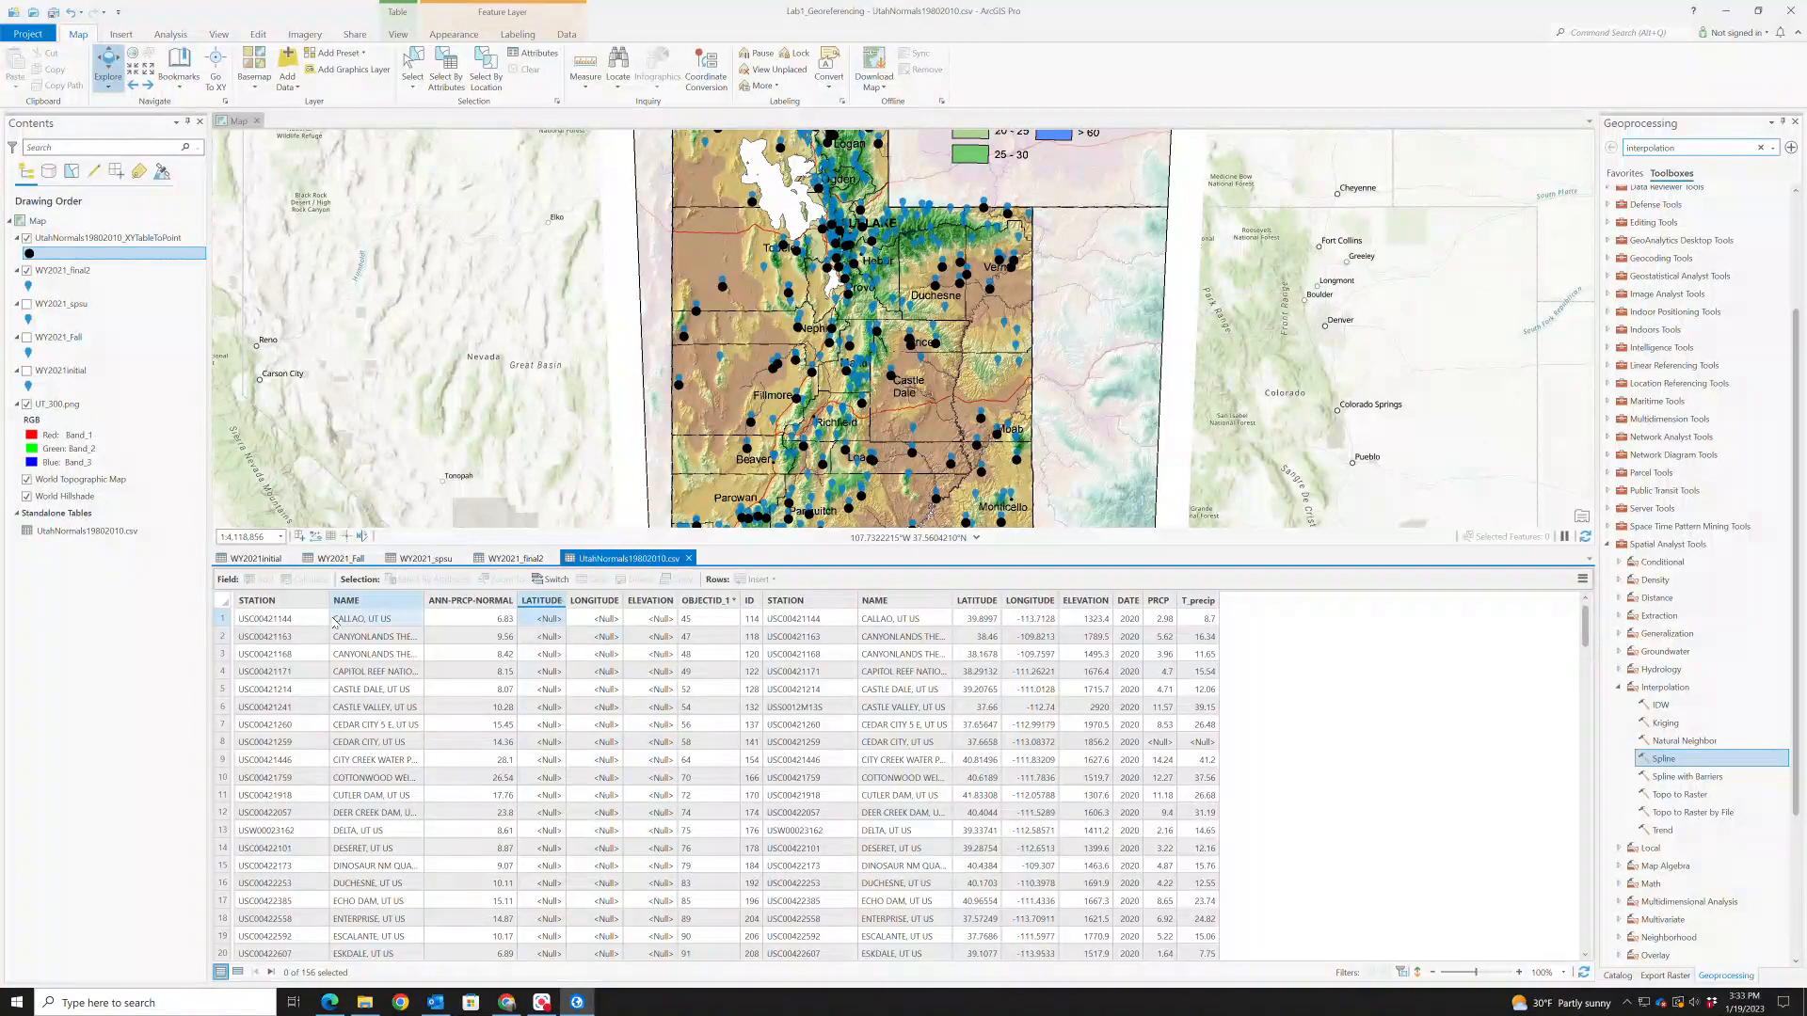
double_click(555, 603)
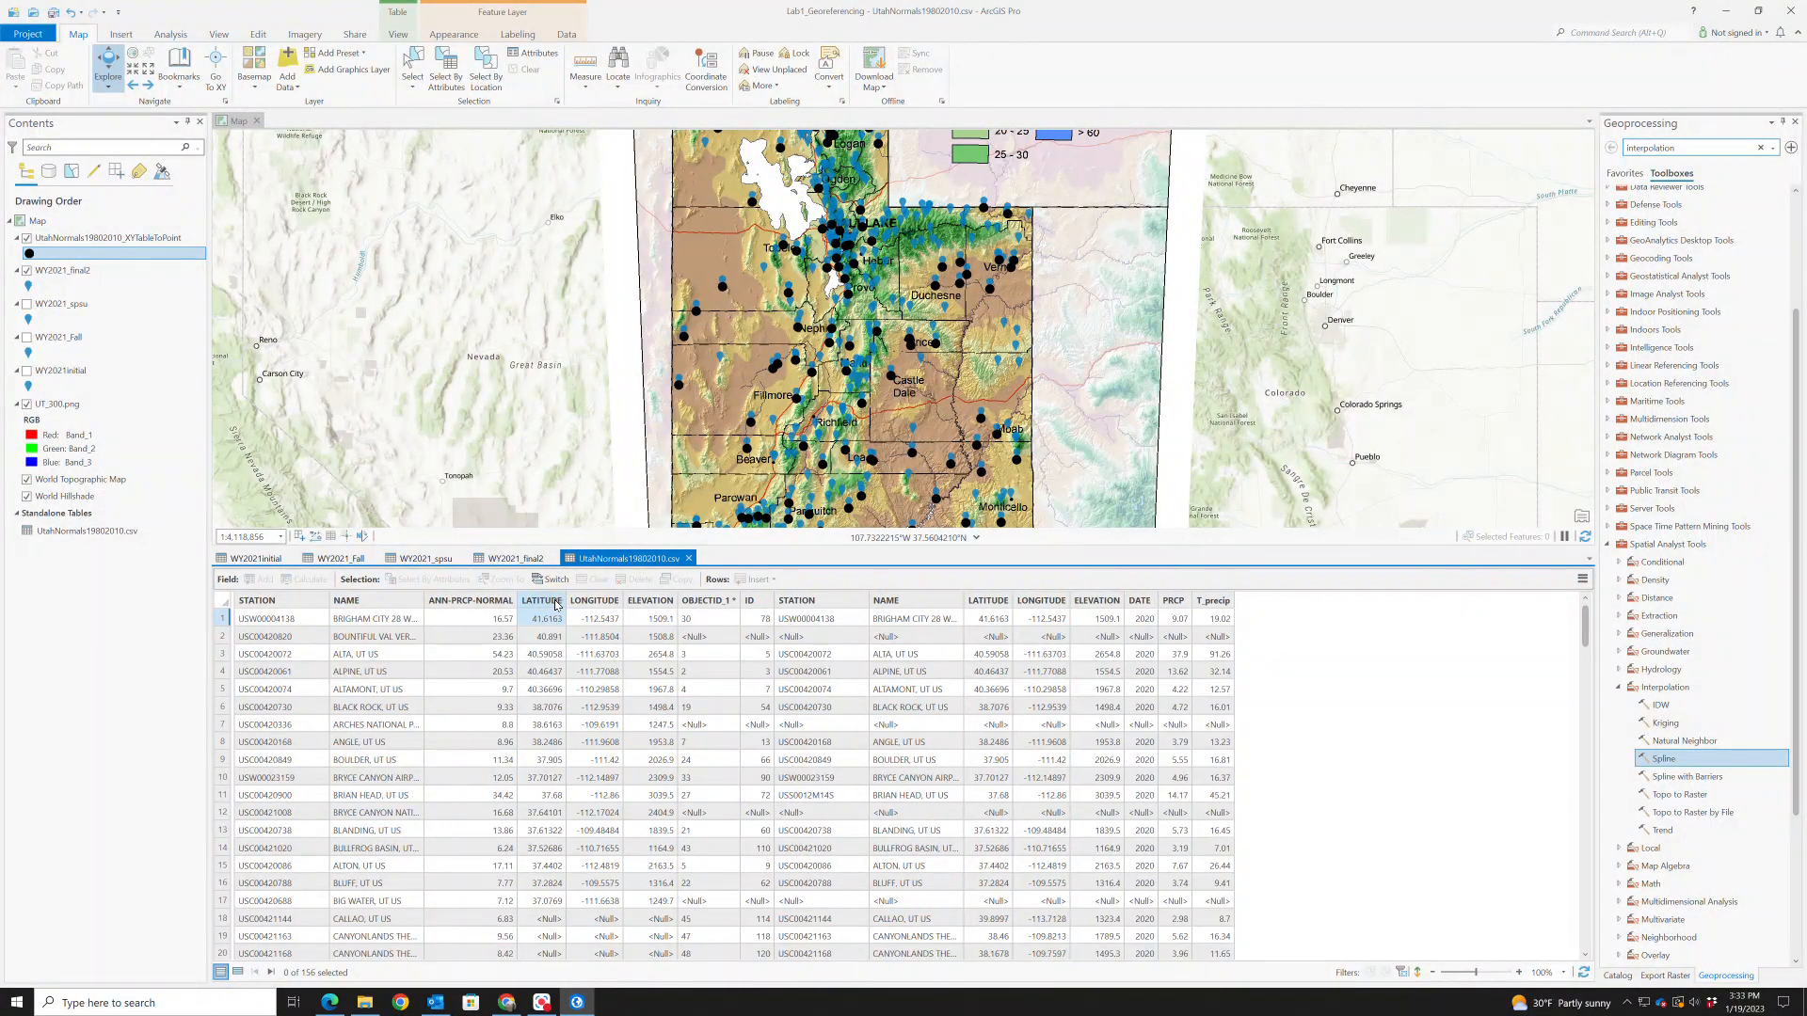
double_click(365, 603)
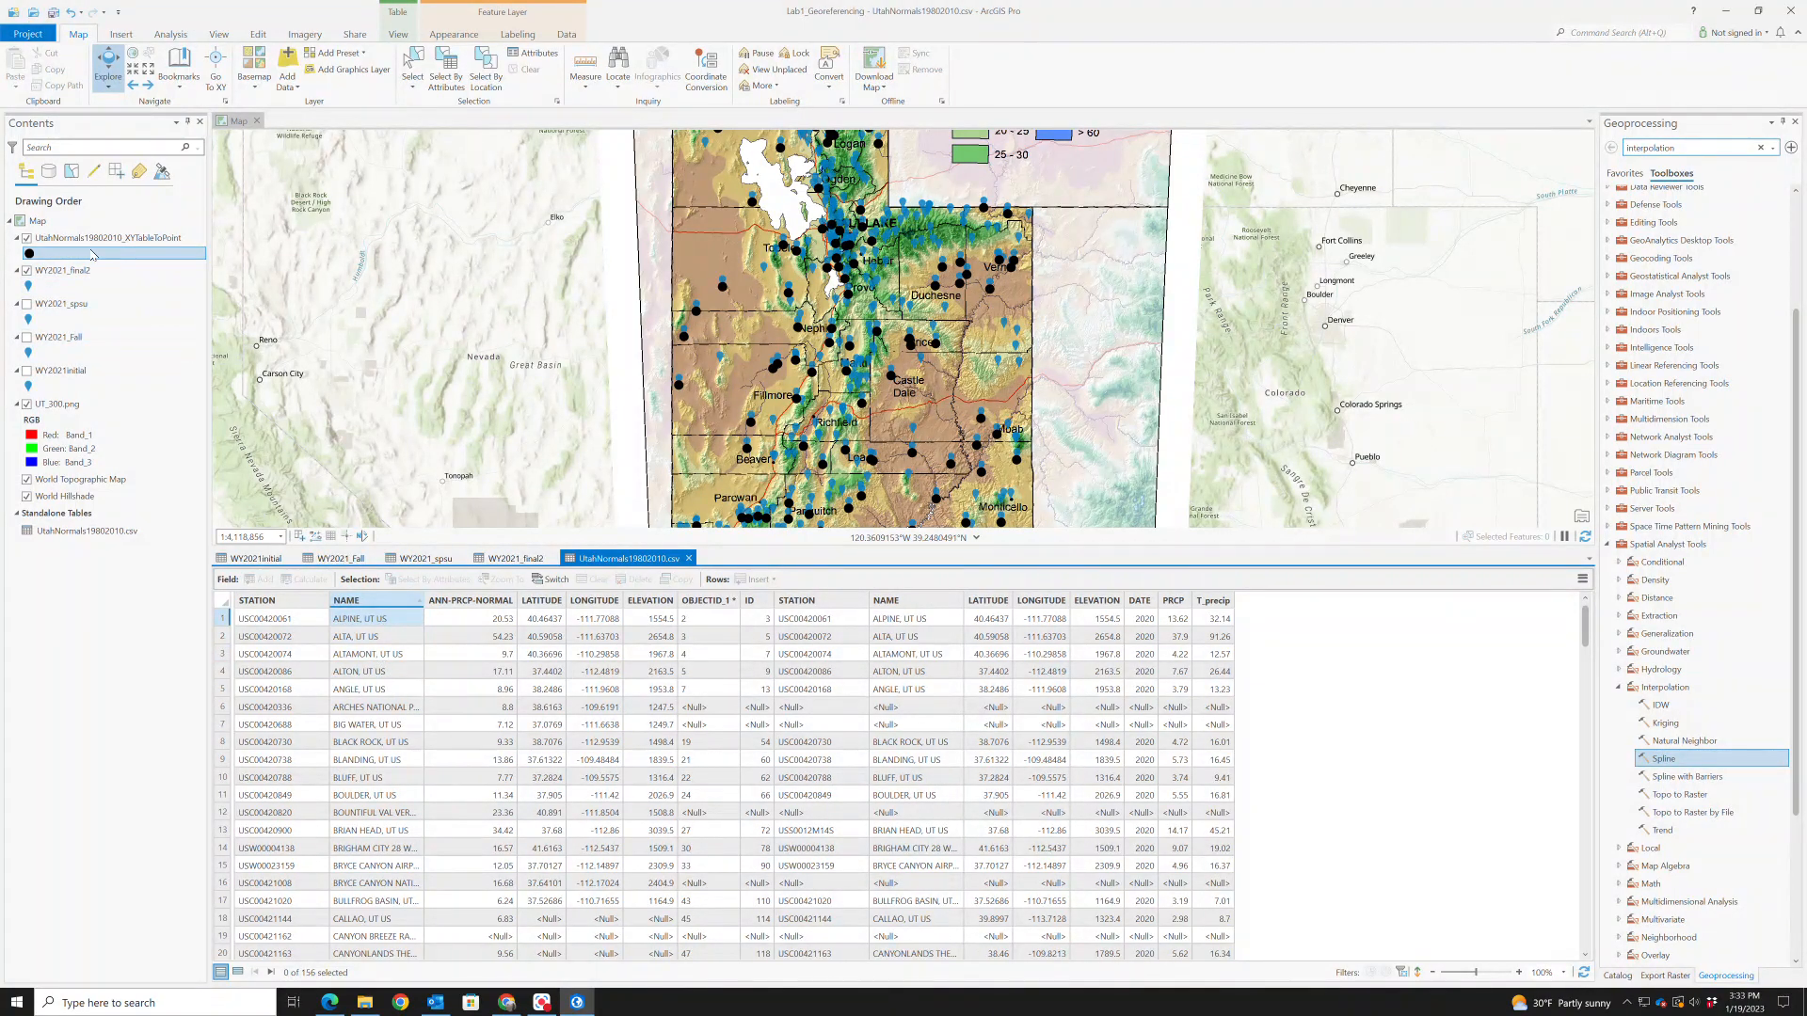
Export the UtahNormals19802010_XYTableToPoint features to Lab1_Georeferencing.gdb as Utah_avgPcp and remove the original XY point layer
right_click(95, 239)
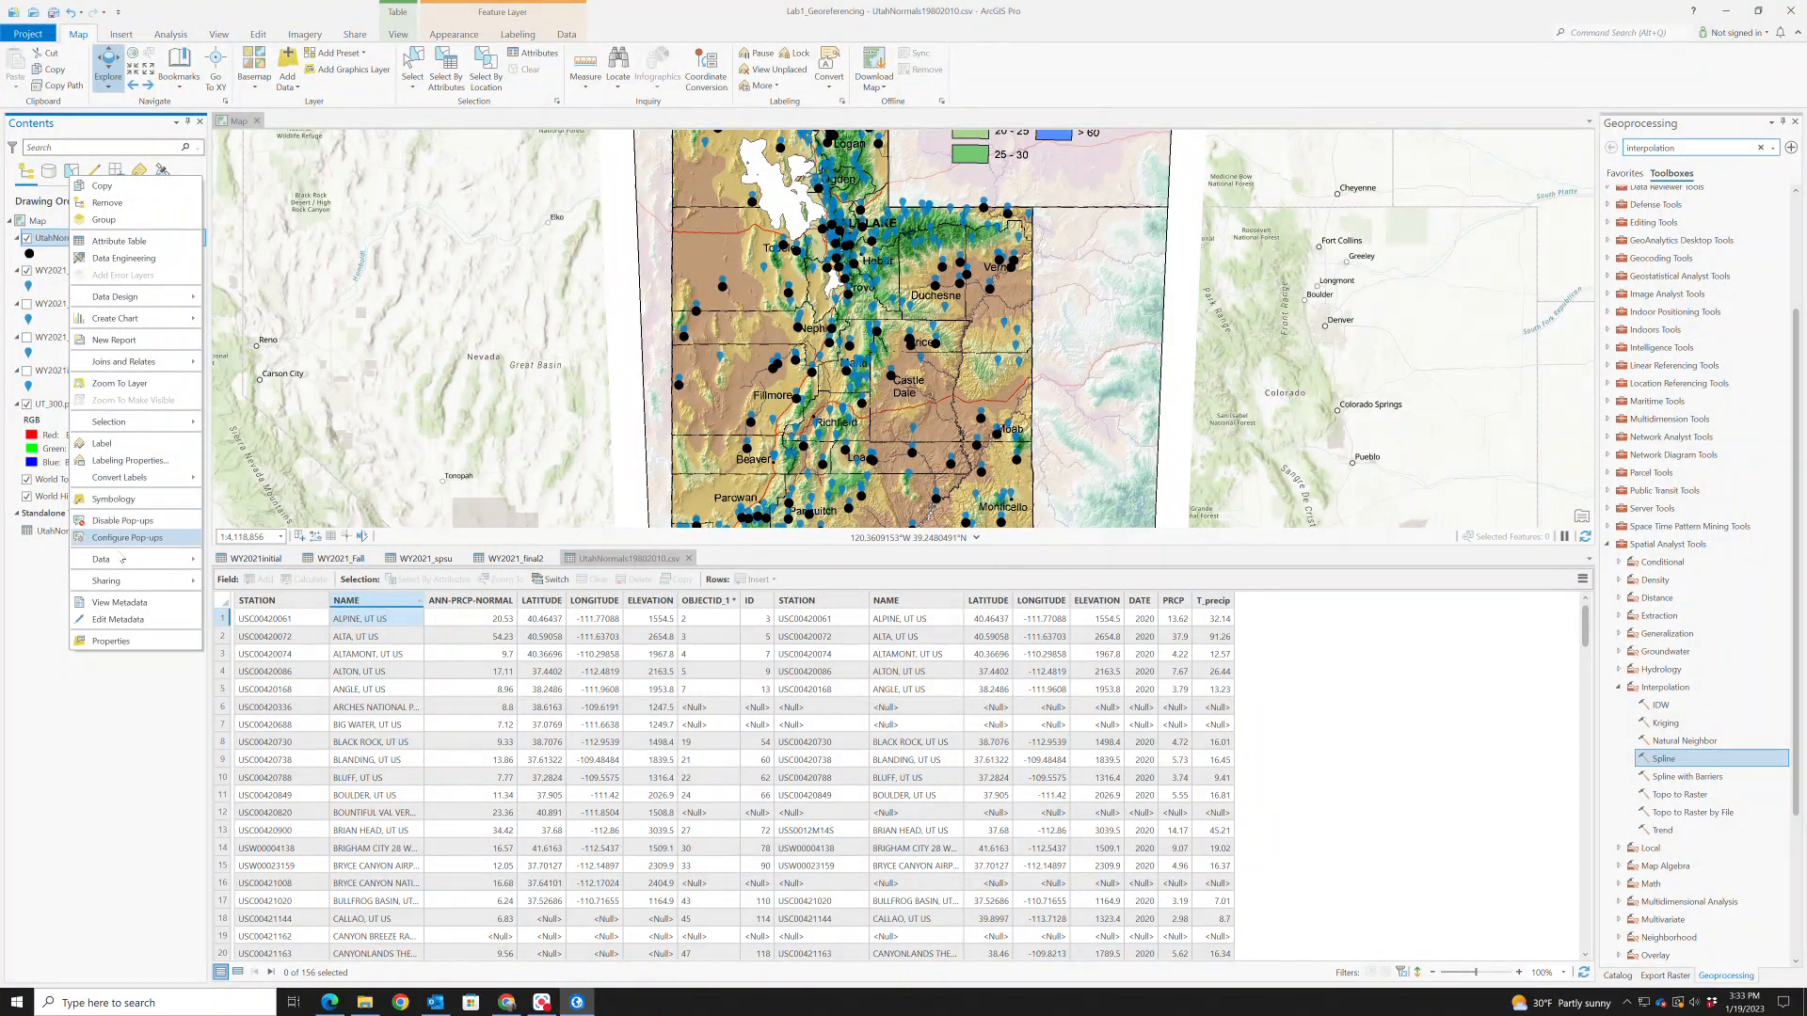
mouse_move(122, 559)
click(222, 570)
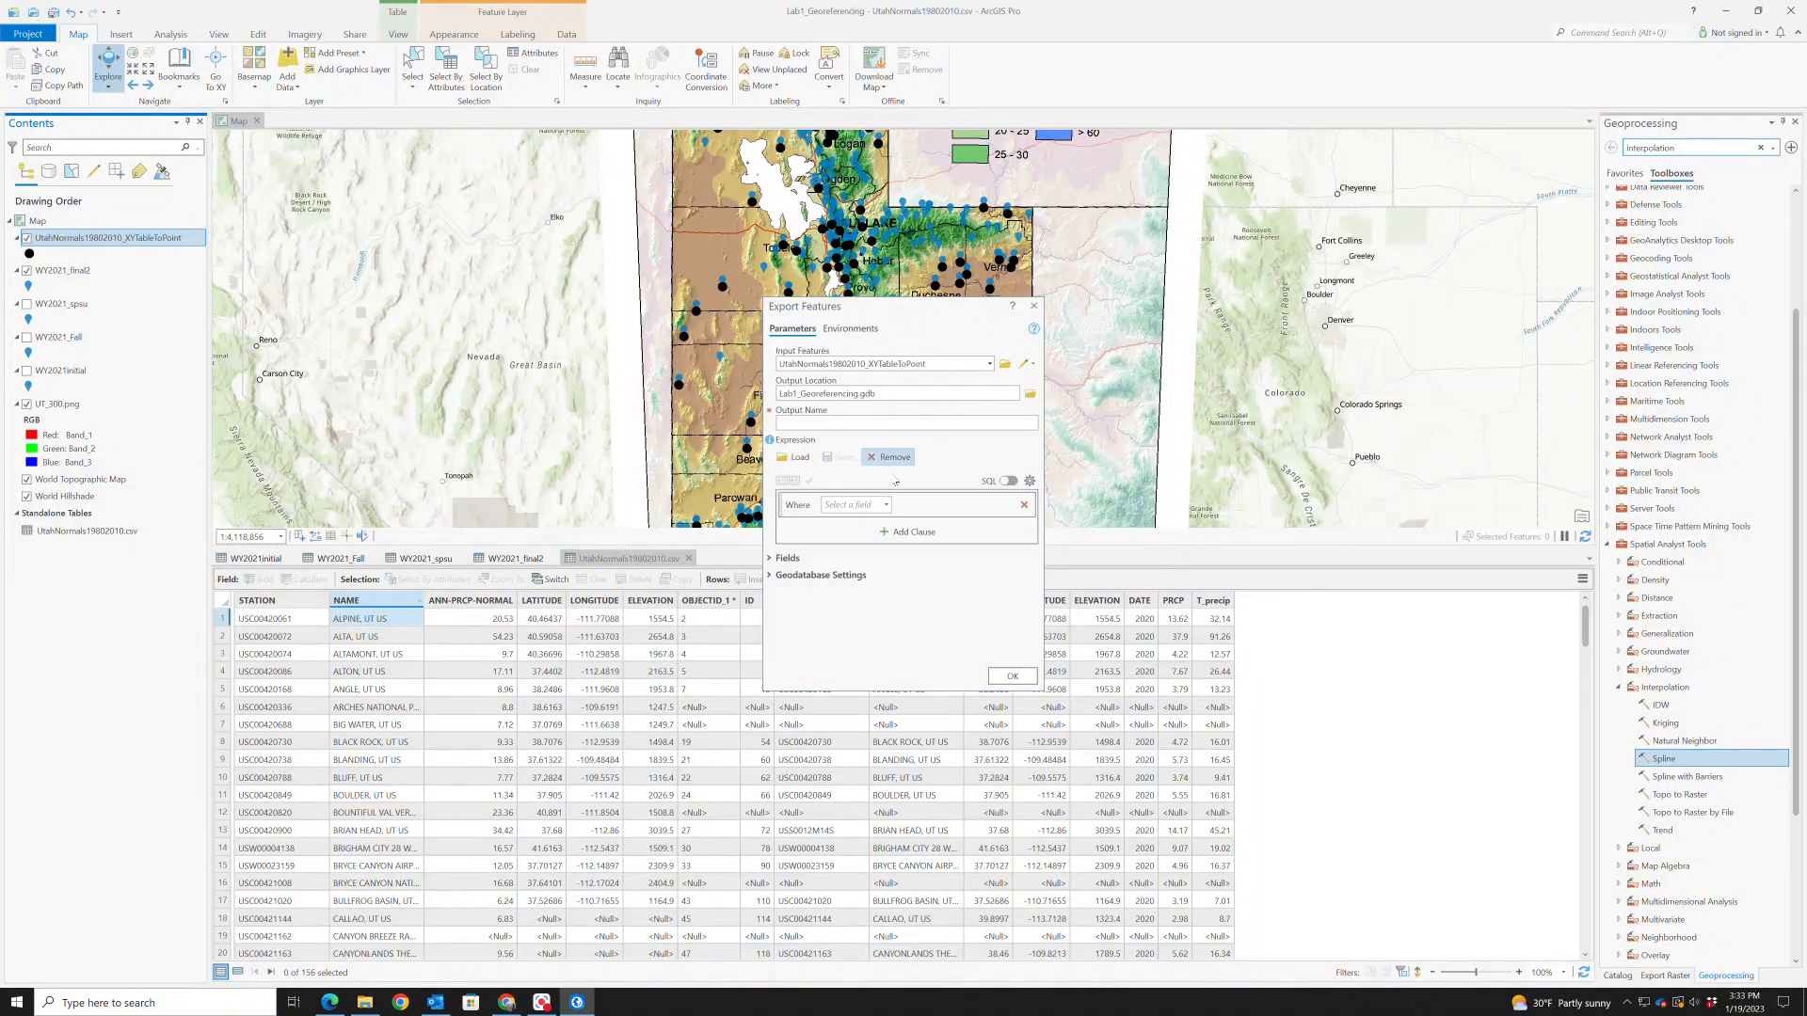
click(856, 422)
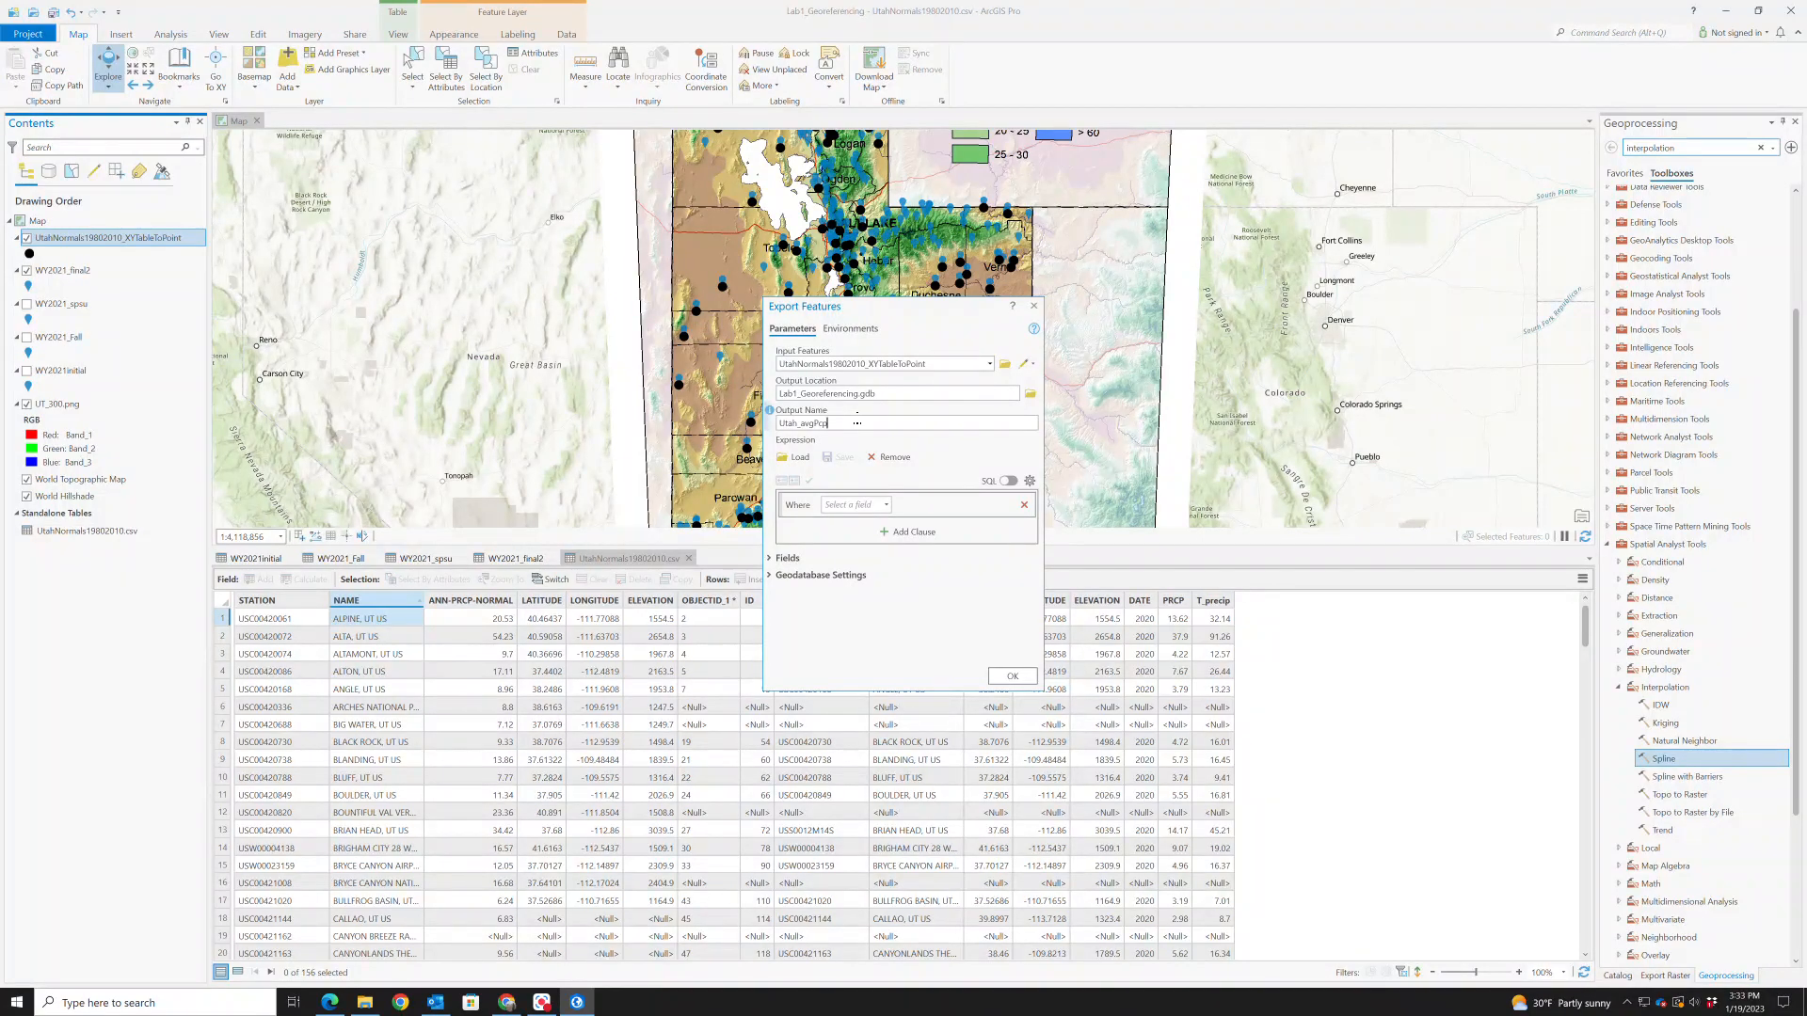
click(1011, 677)
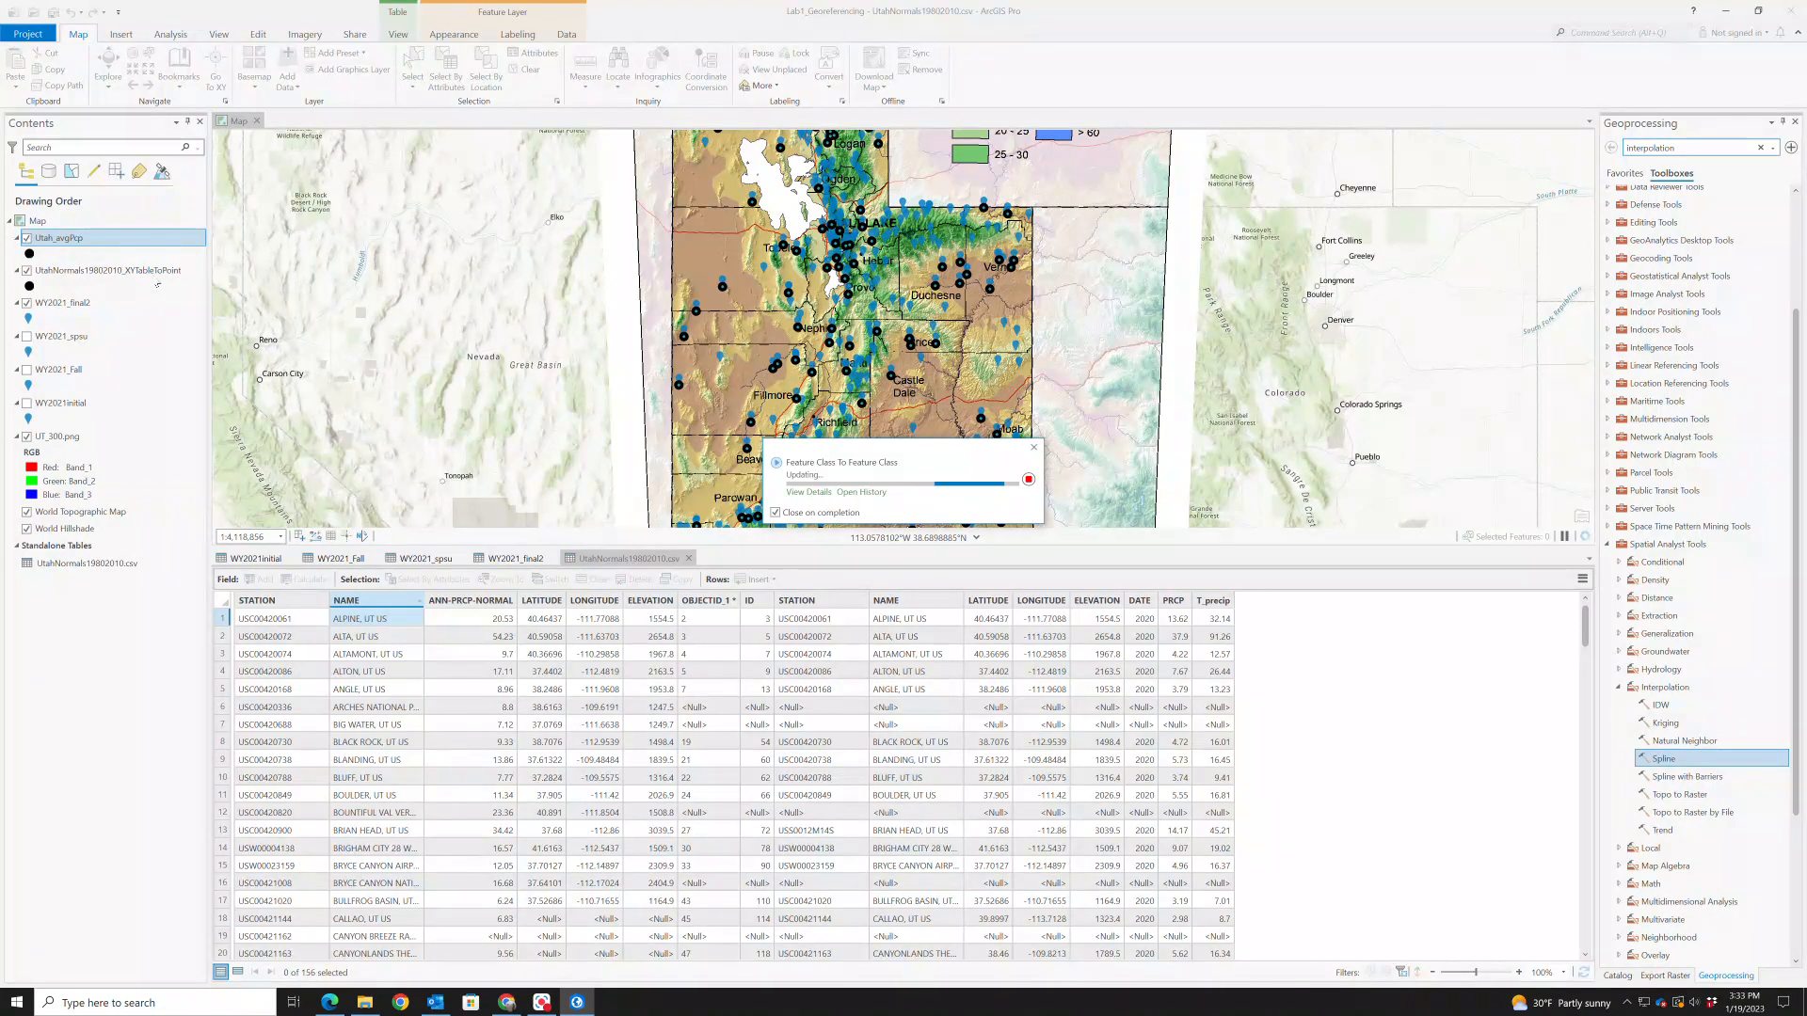
right_click(130, 275)
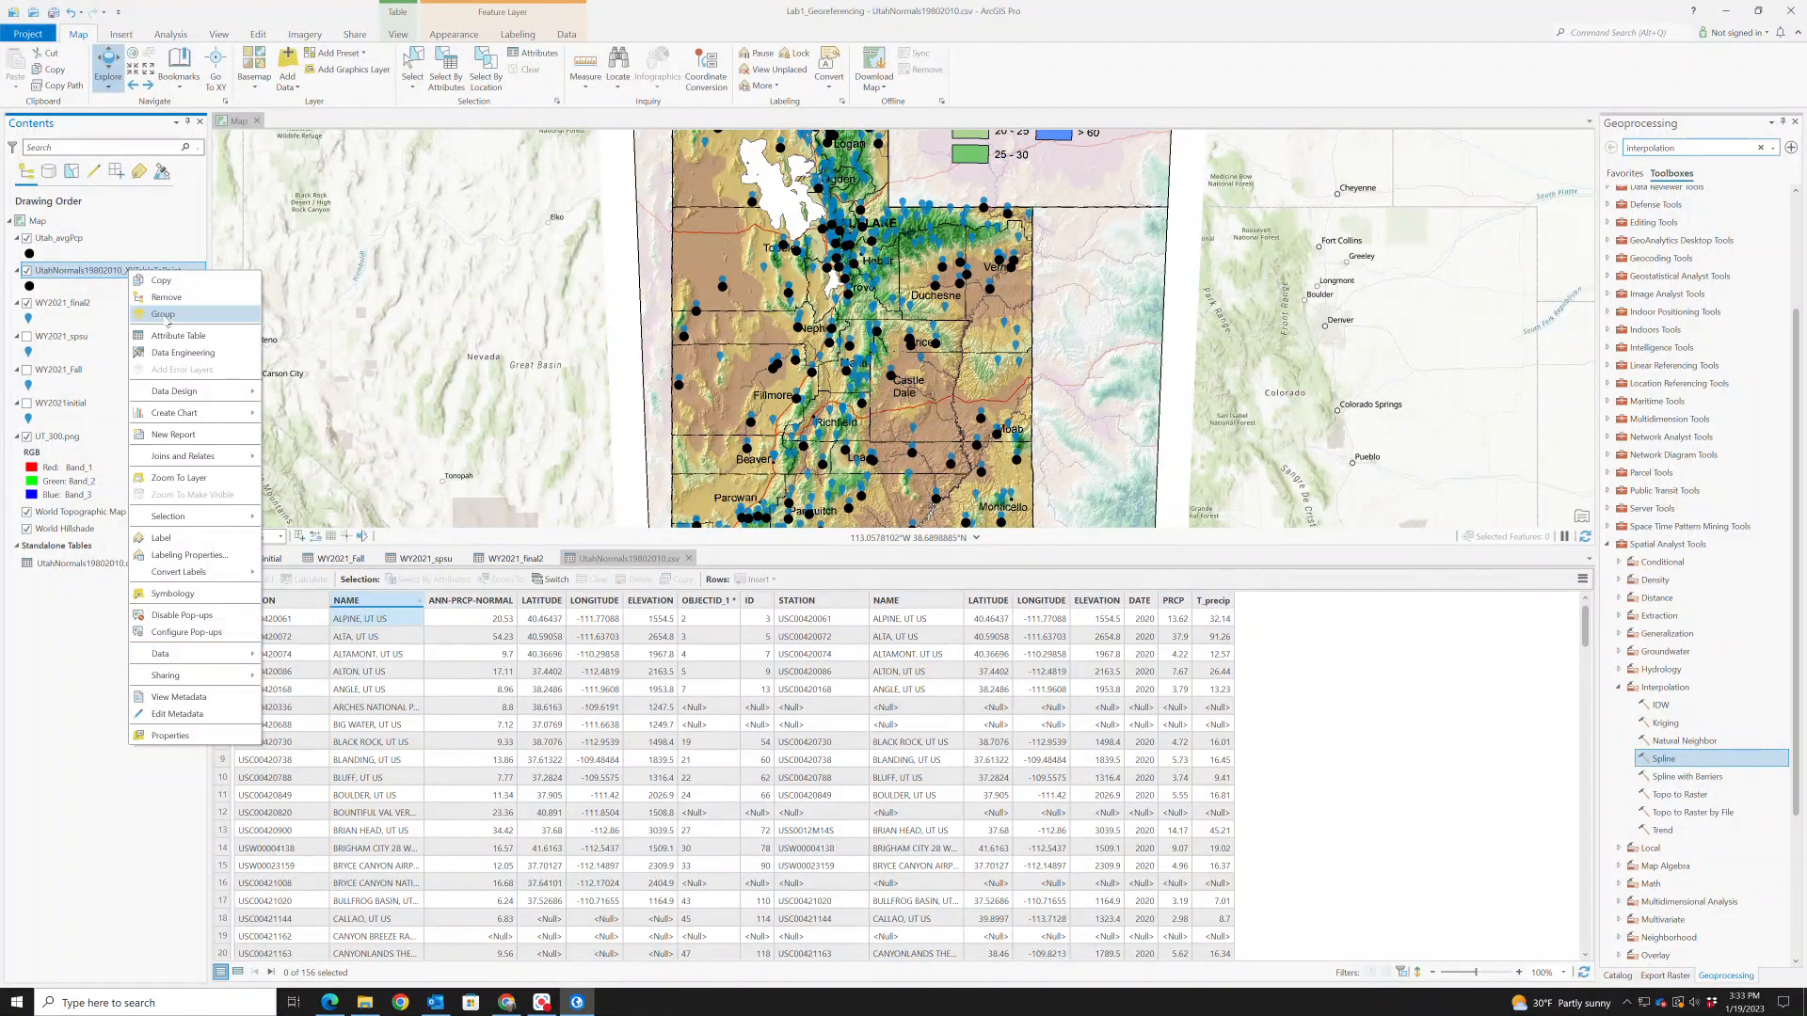
click(166, 303)
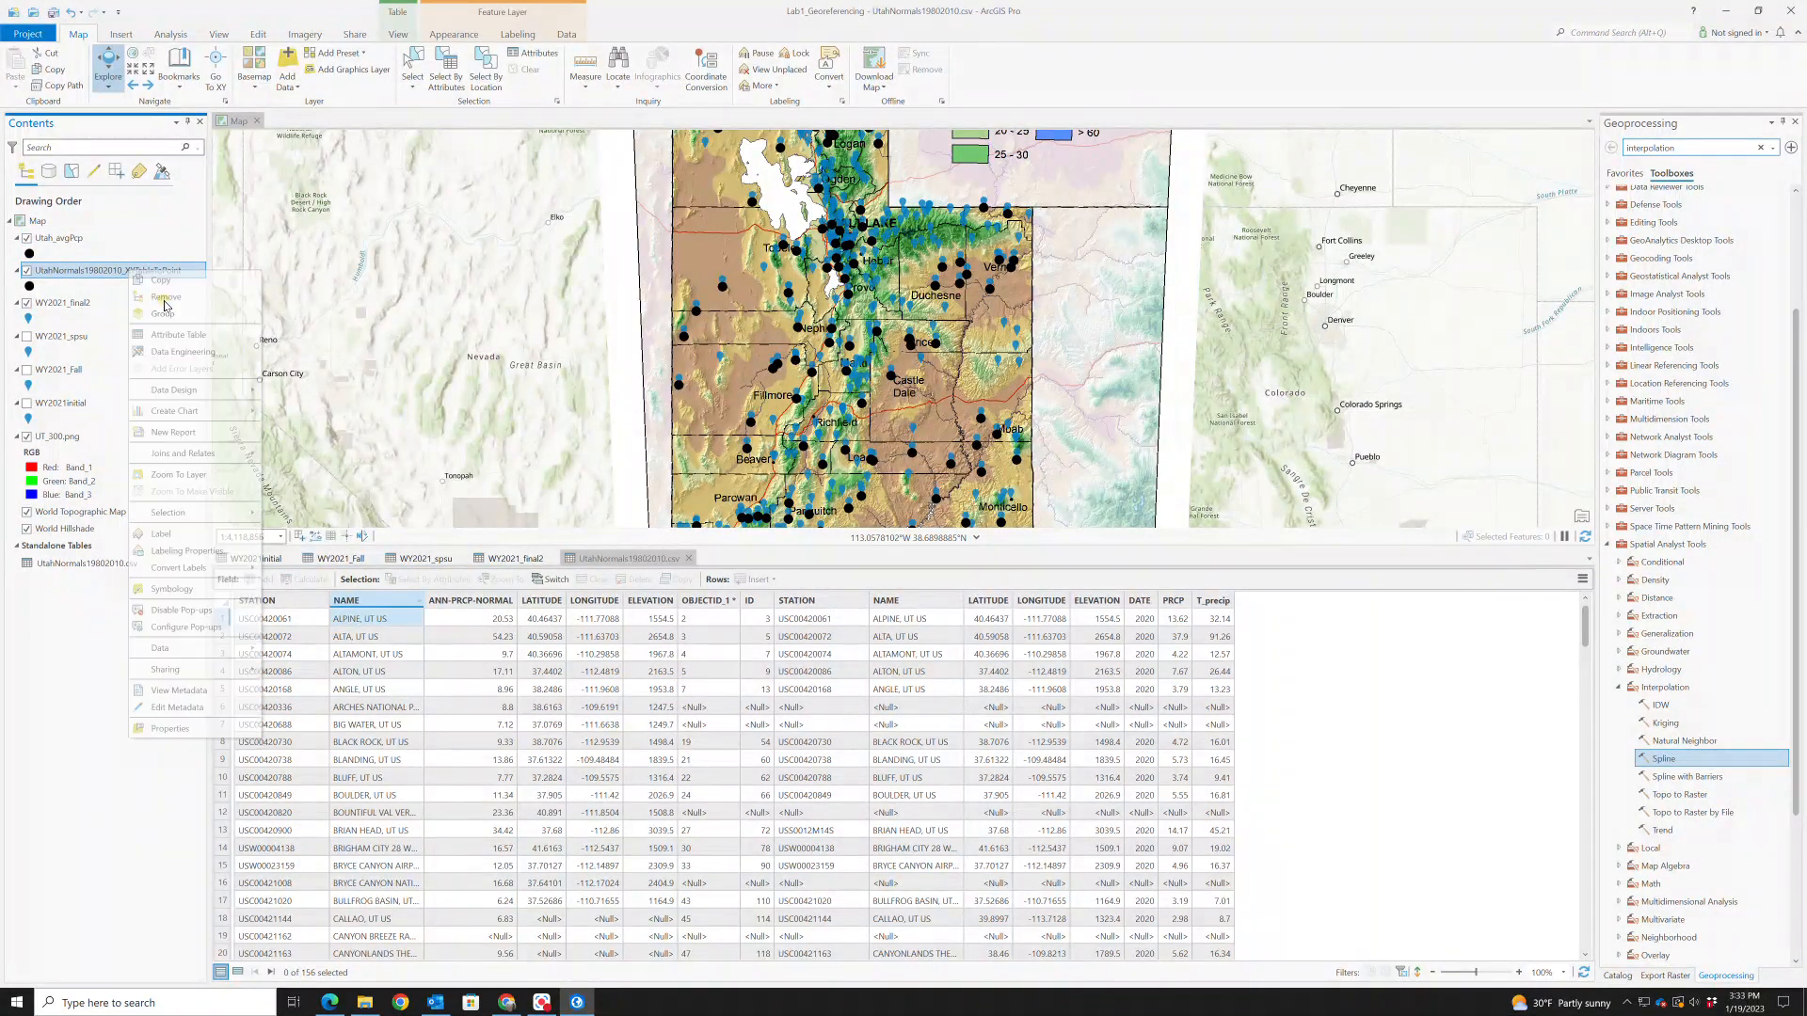
Open the Utah_avgPcp attribute table, check its LATITUDE values by sorting both ways, and sort the records by NAME
right_click(58, 247)
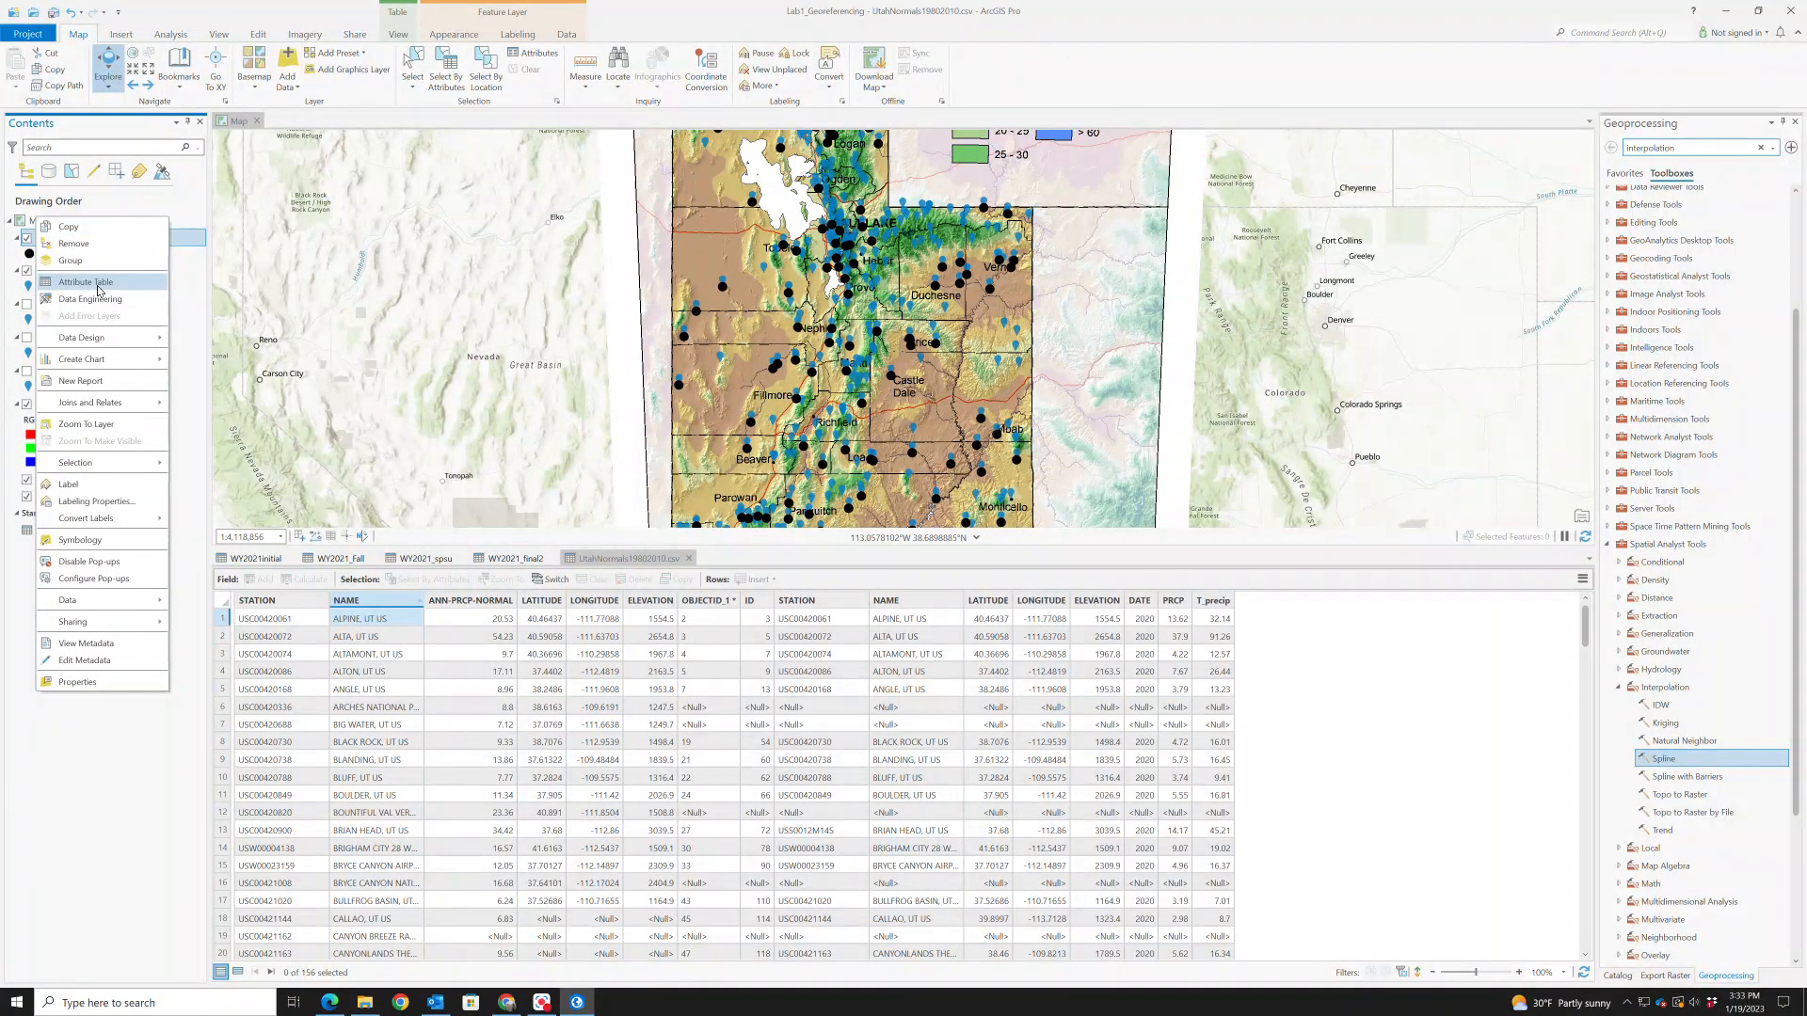
click(98, 287)
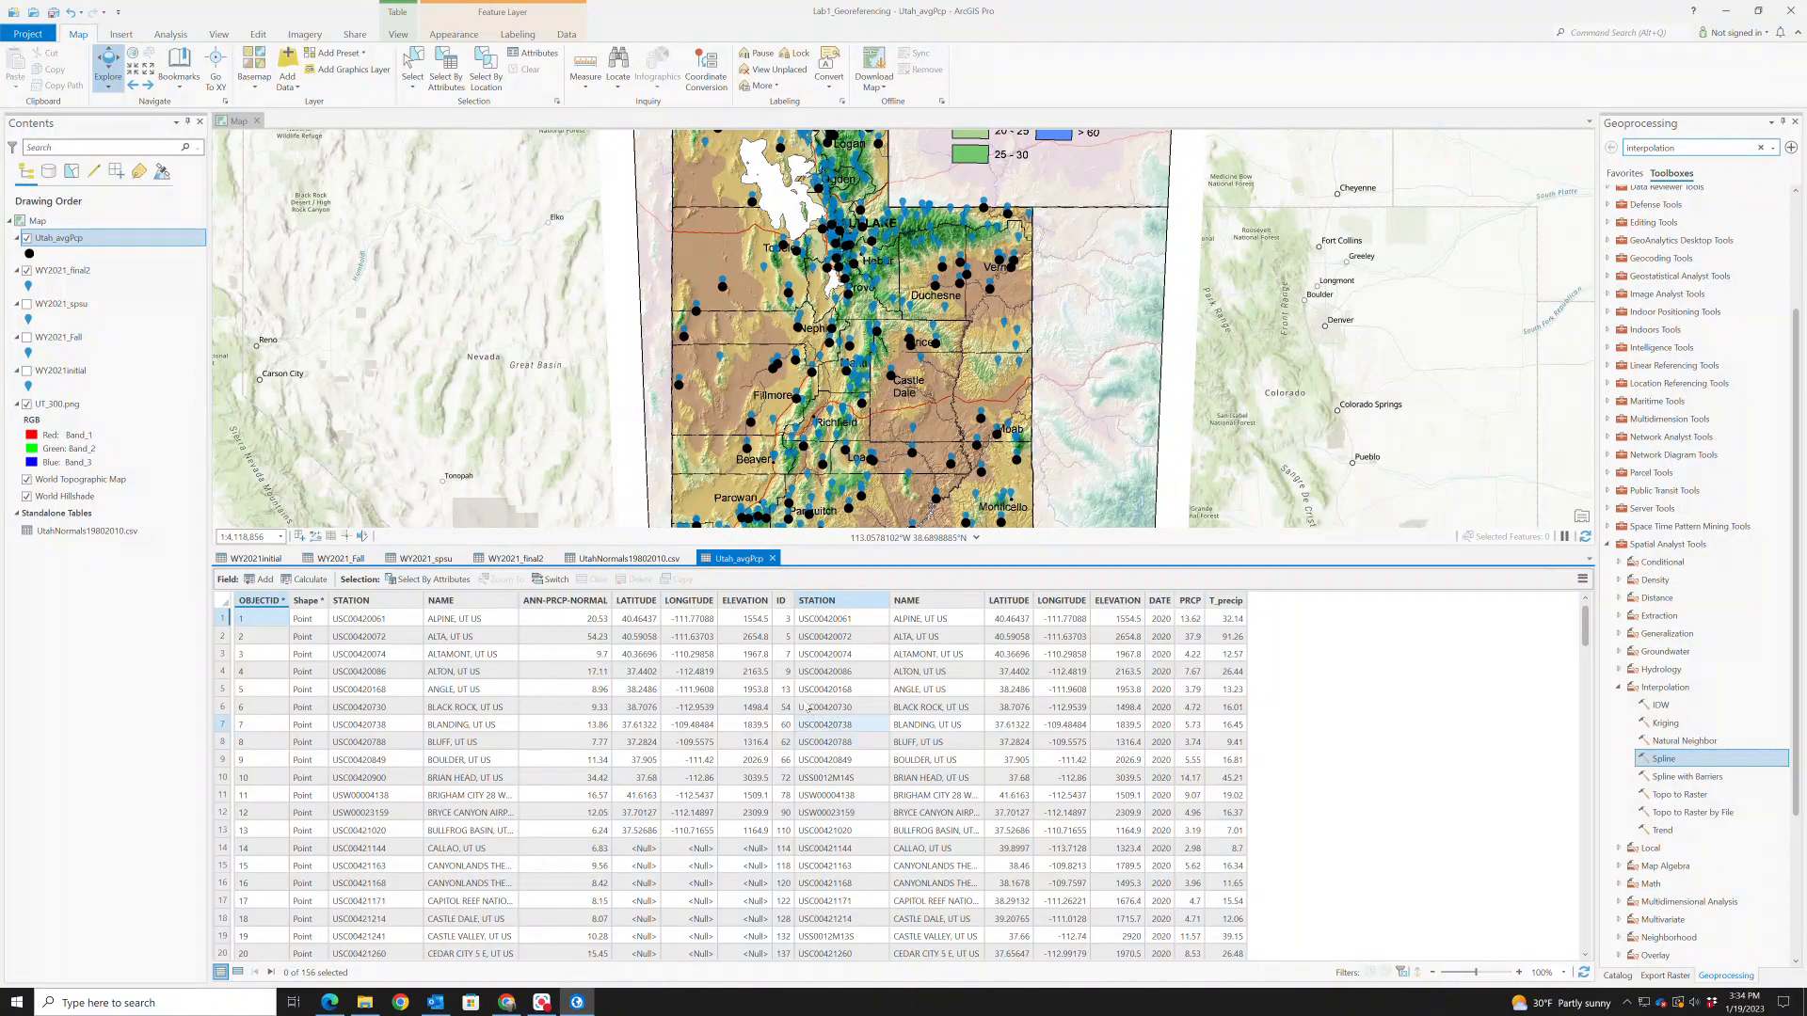
click(647, 617)
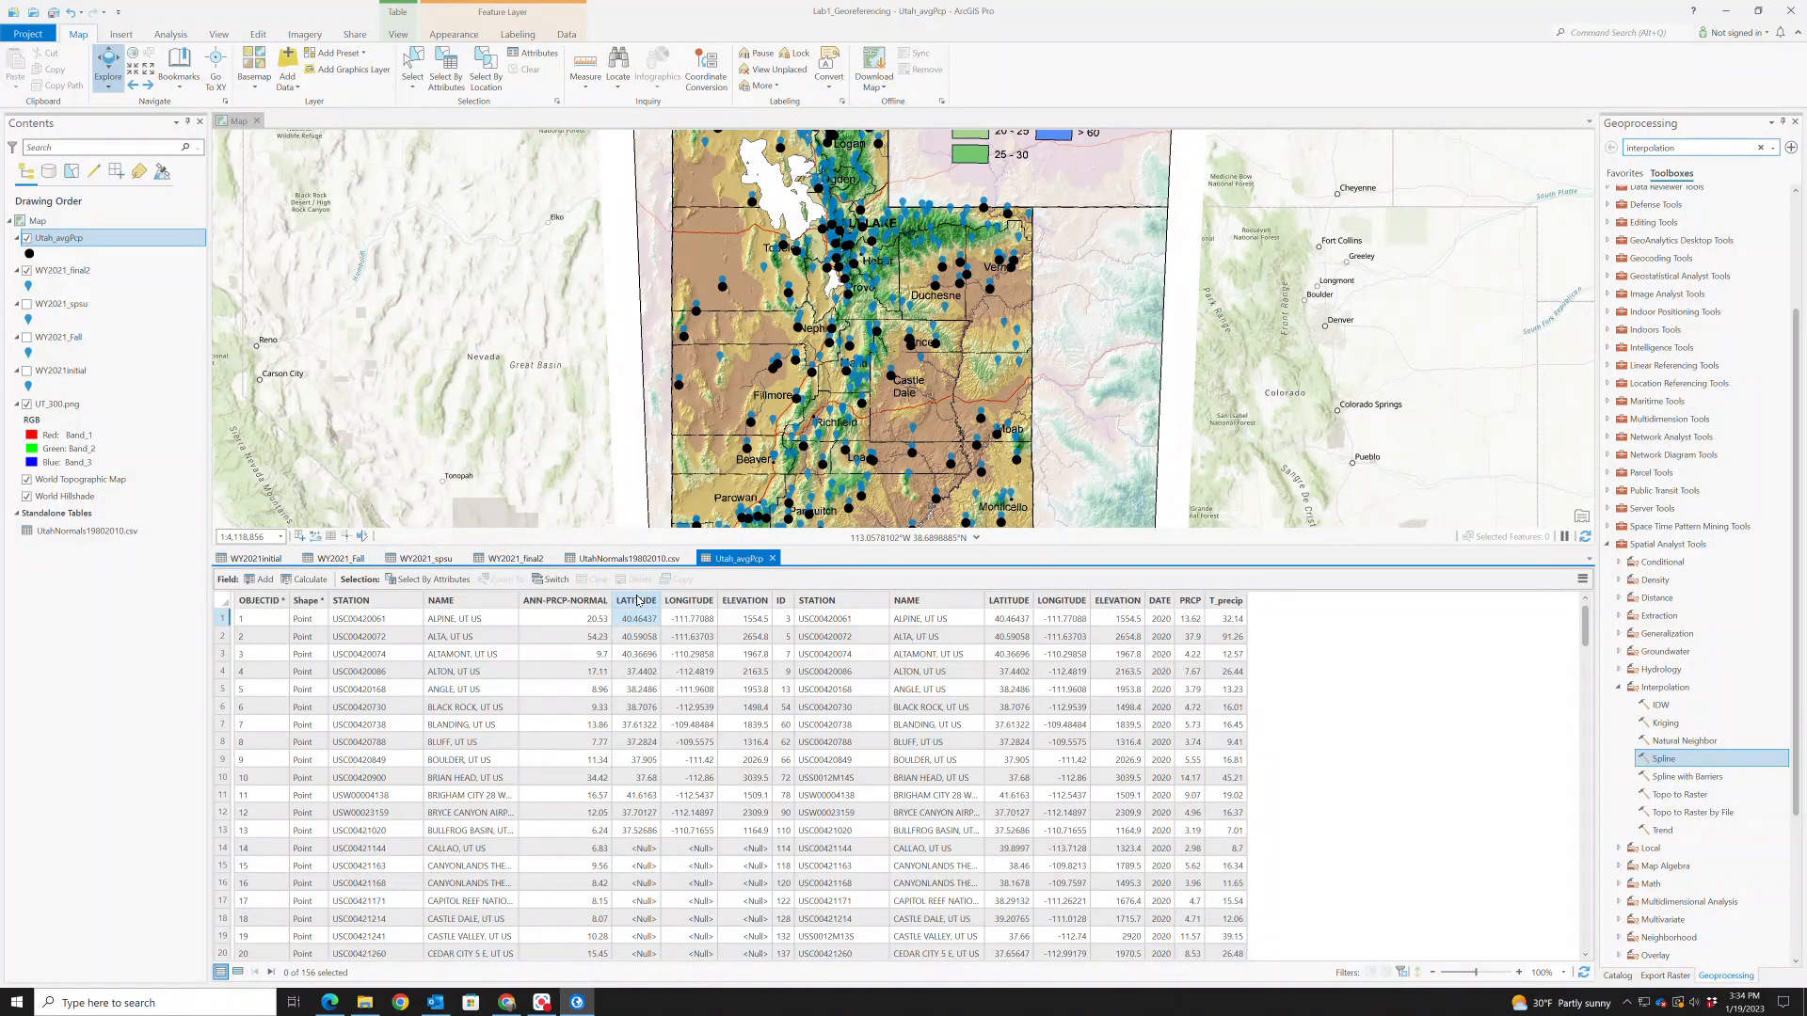
double_click(637, 600)
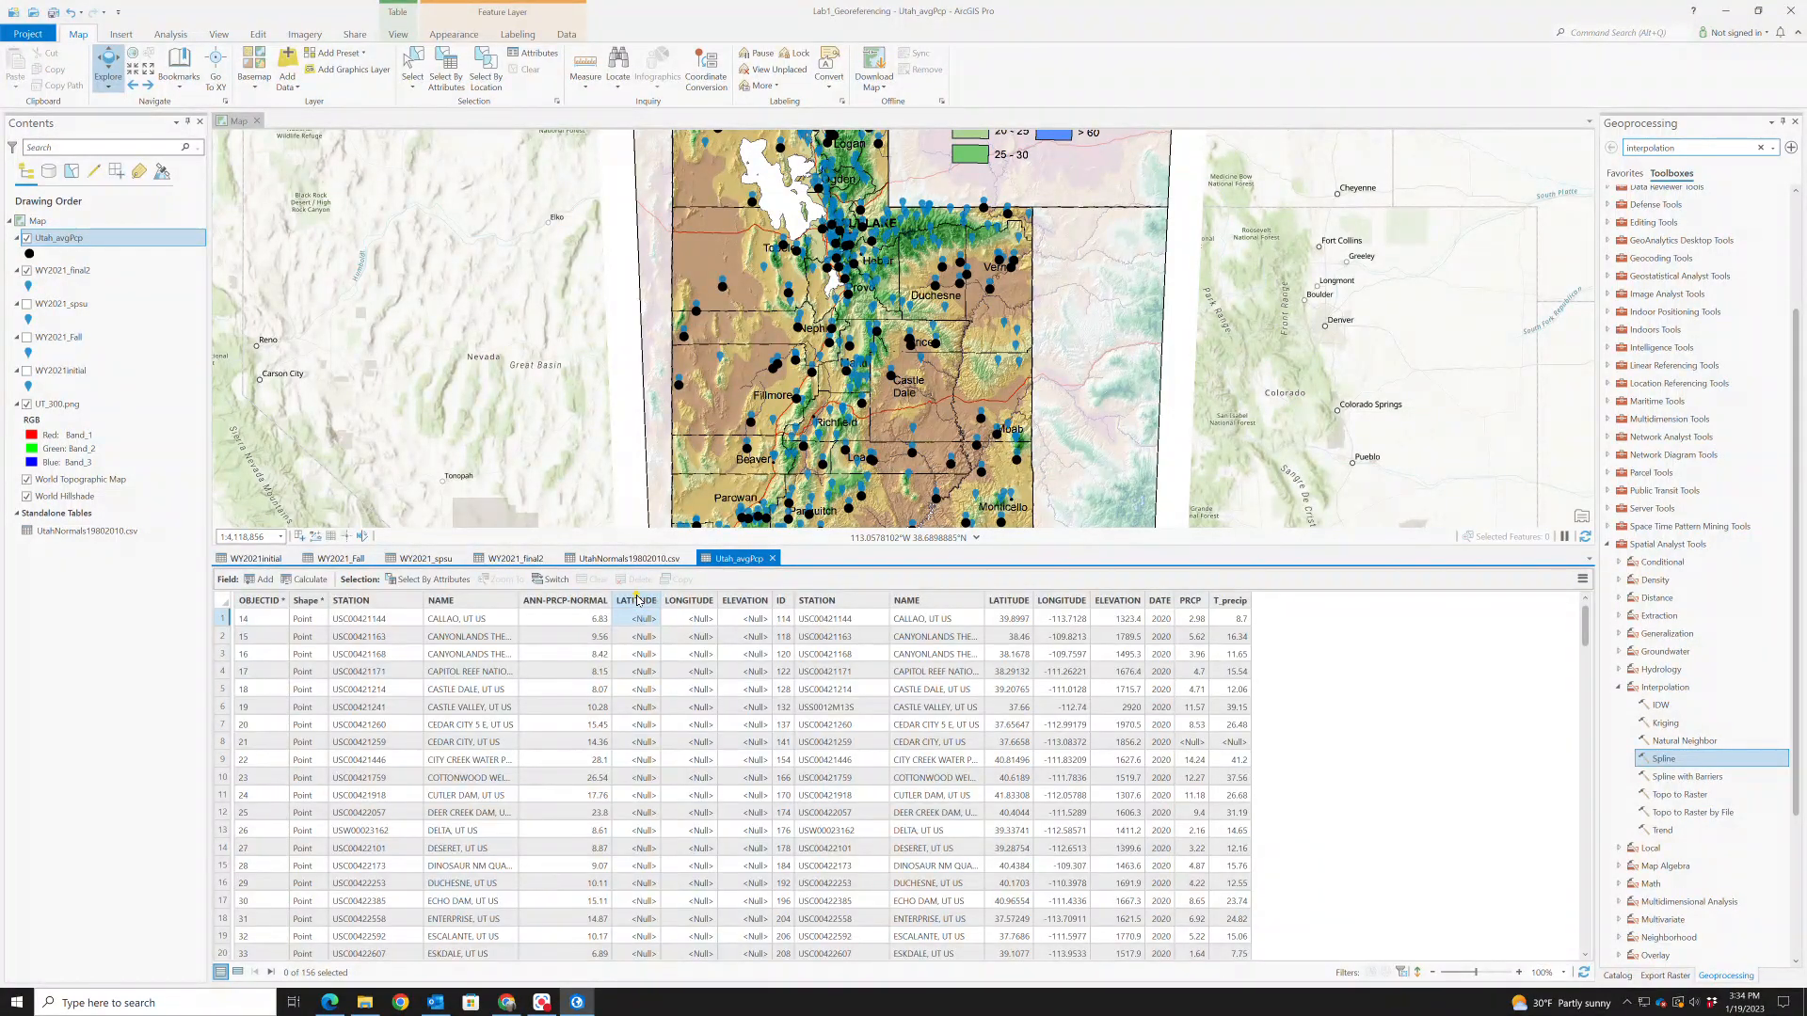
double_click(637, 600)
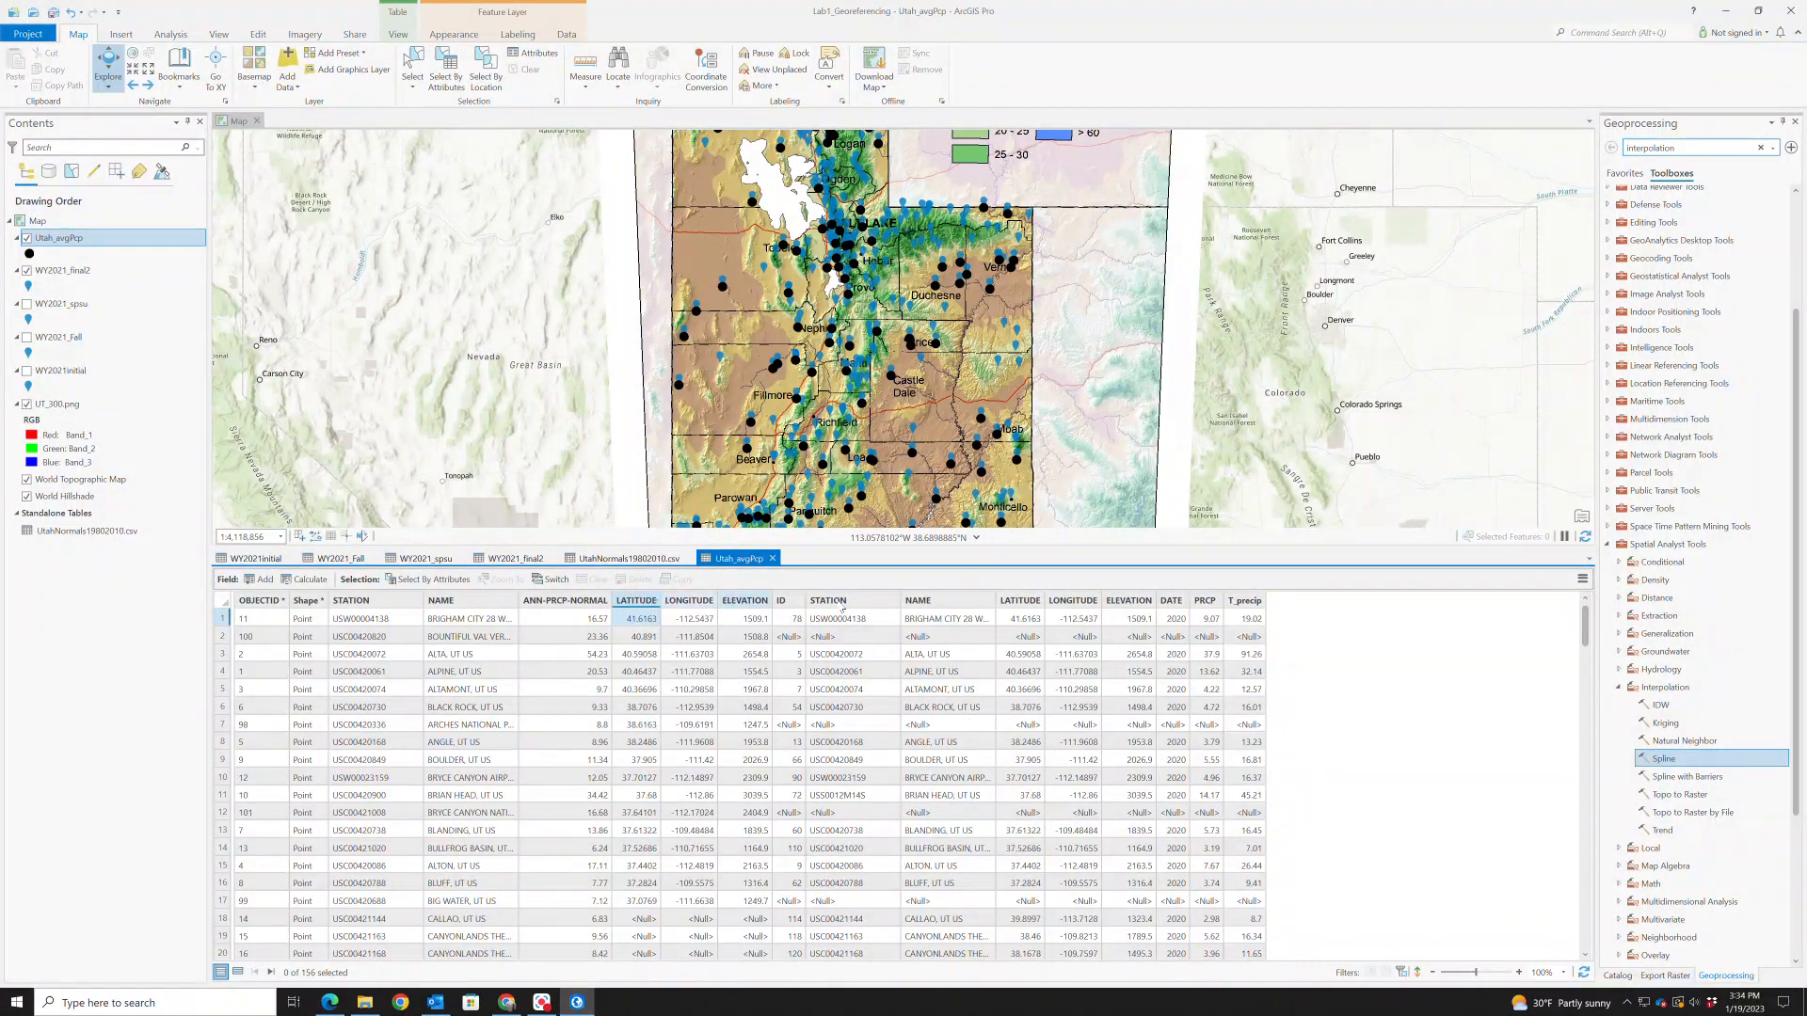
click(464, 608)
double_click(464, 602)
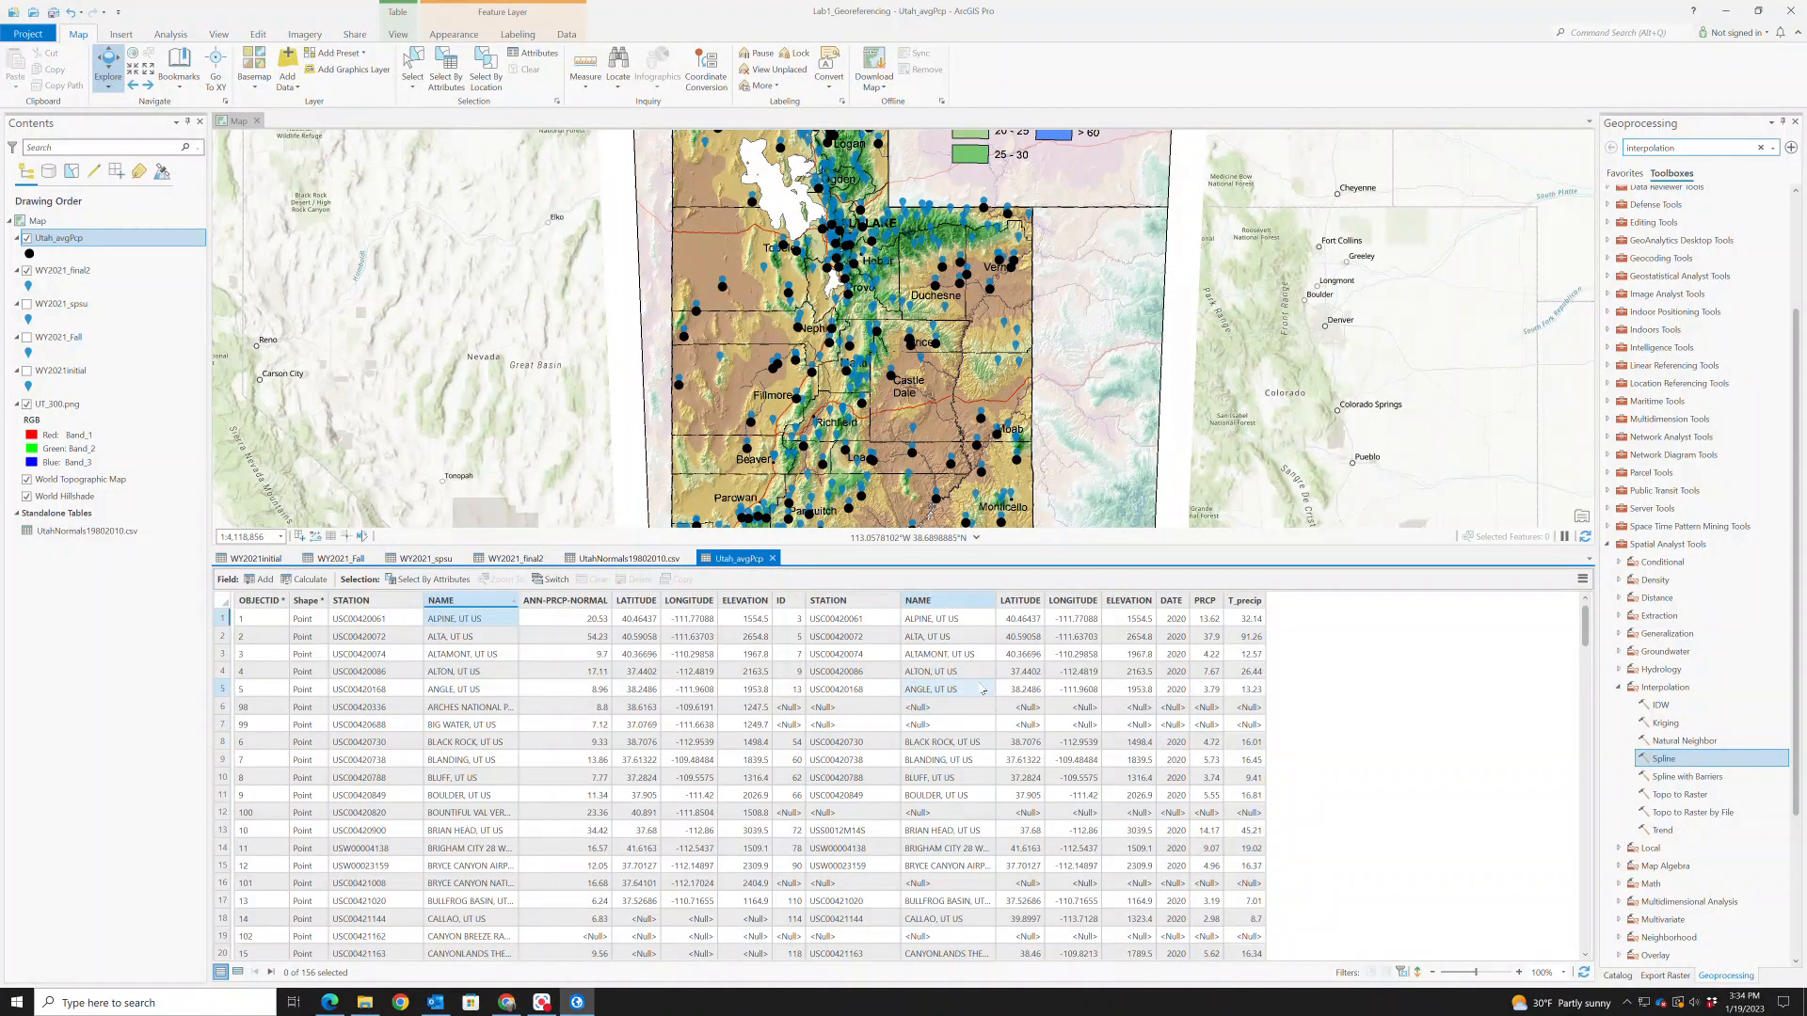
Sort the Utah_avgPcp records by the joined LONGITUDE field in ascending order
right_click(1244, 601)
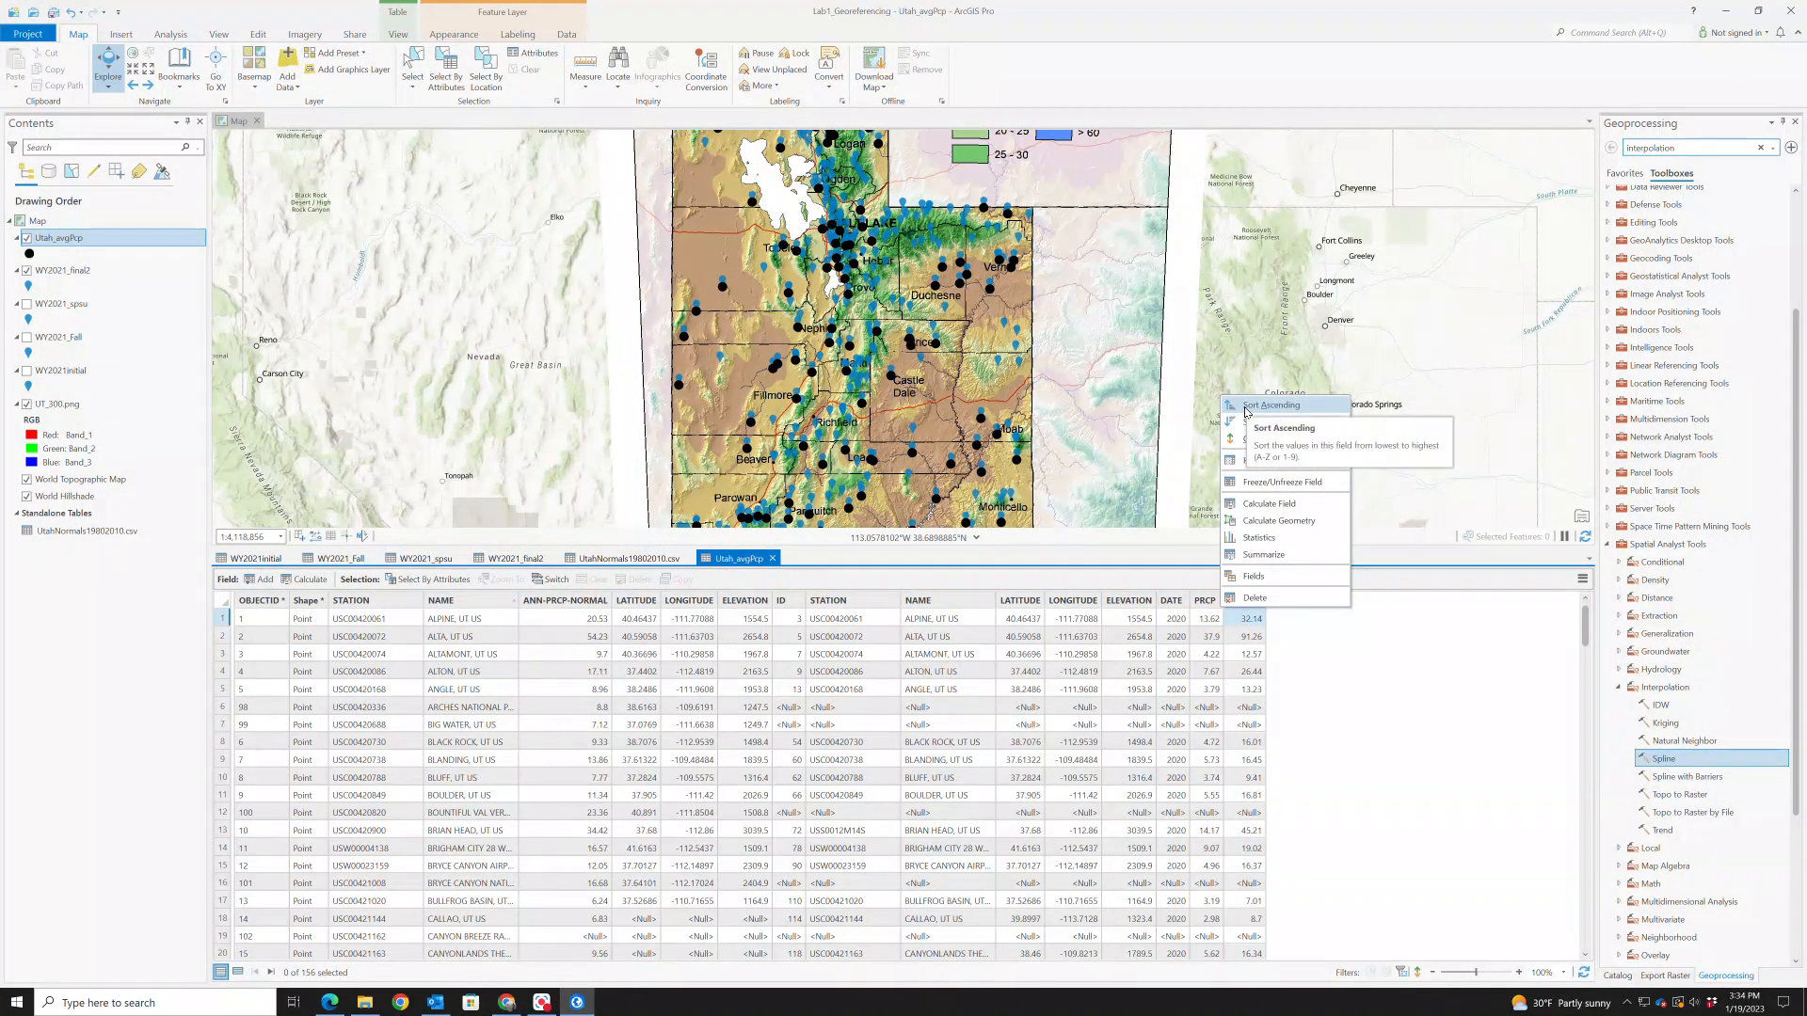
click(1333, 712)
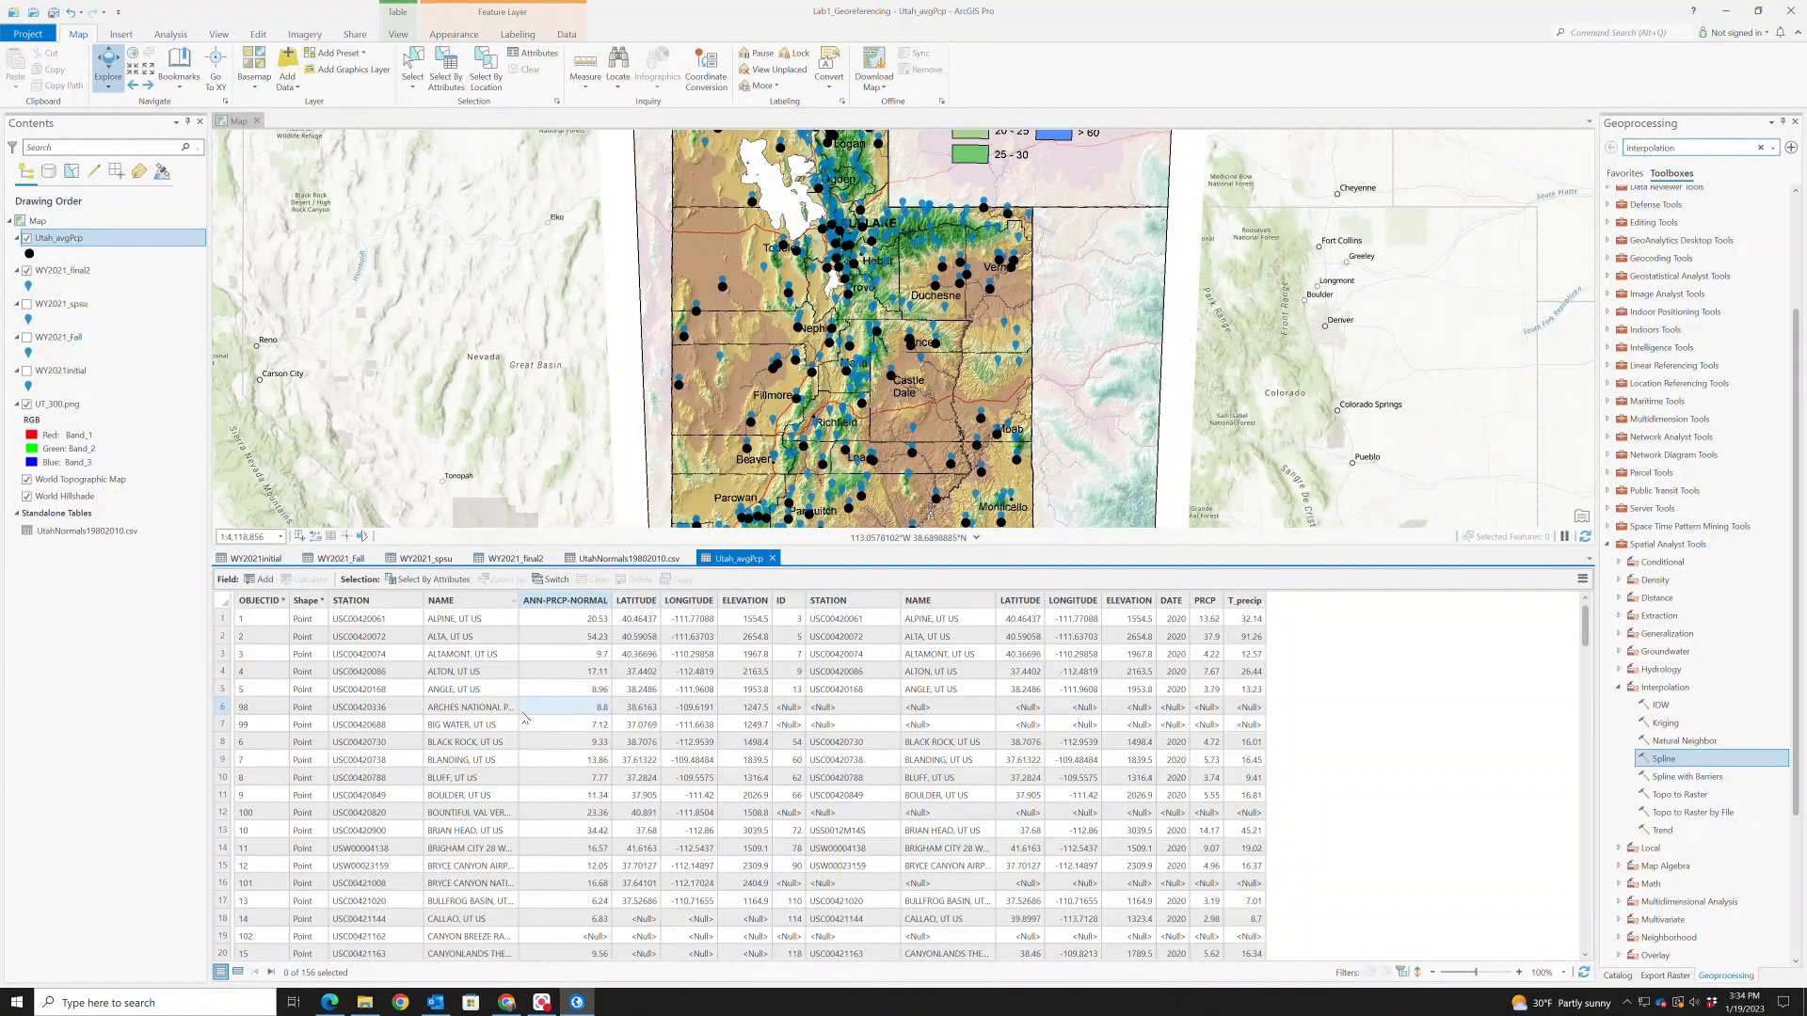
double_click(1076, 605)
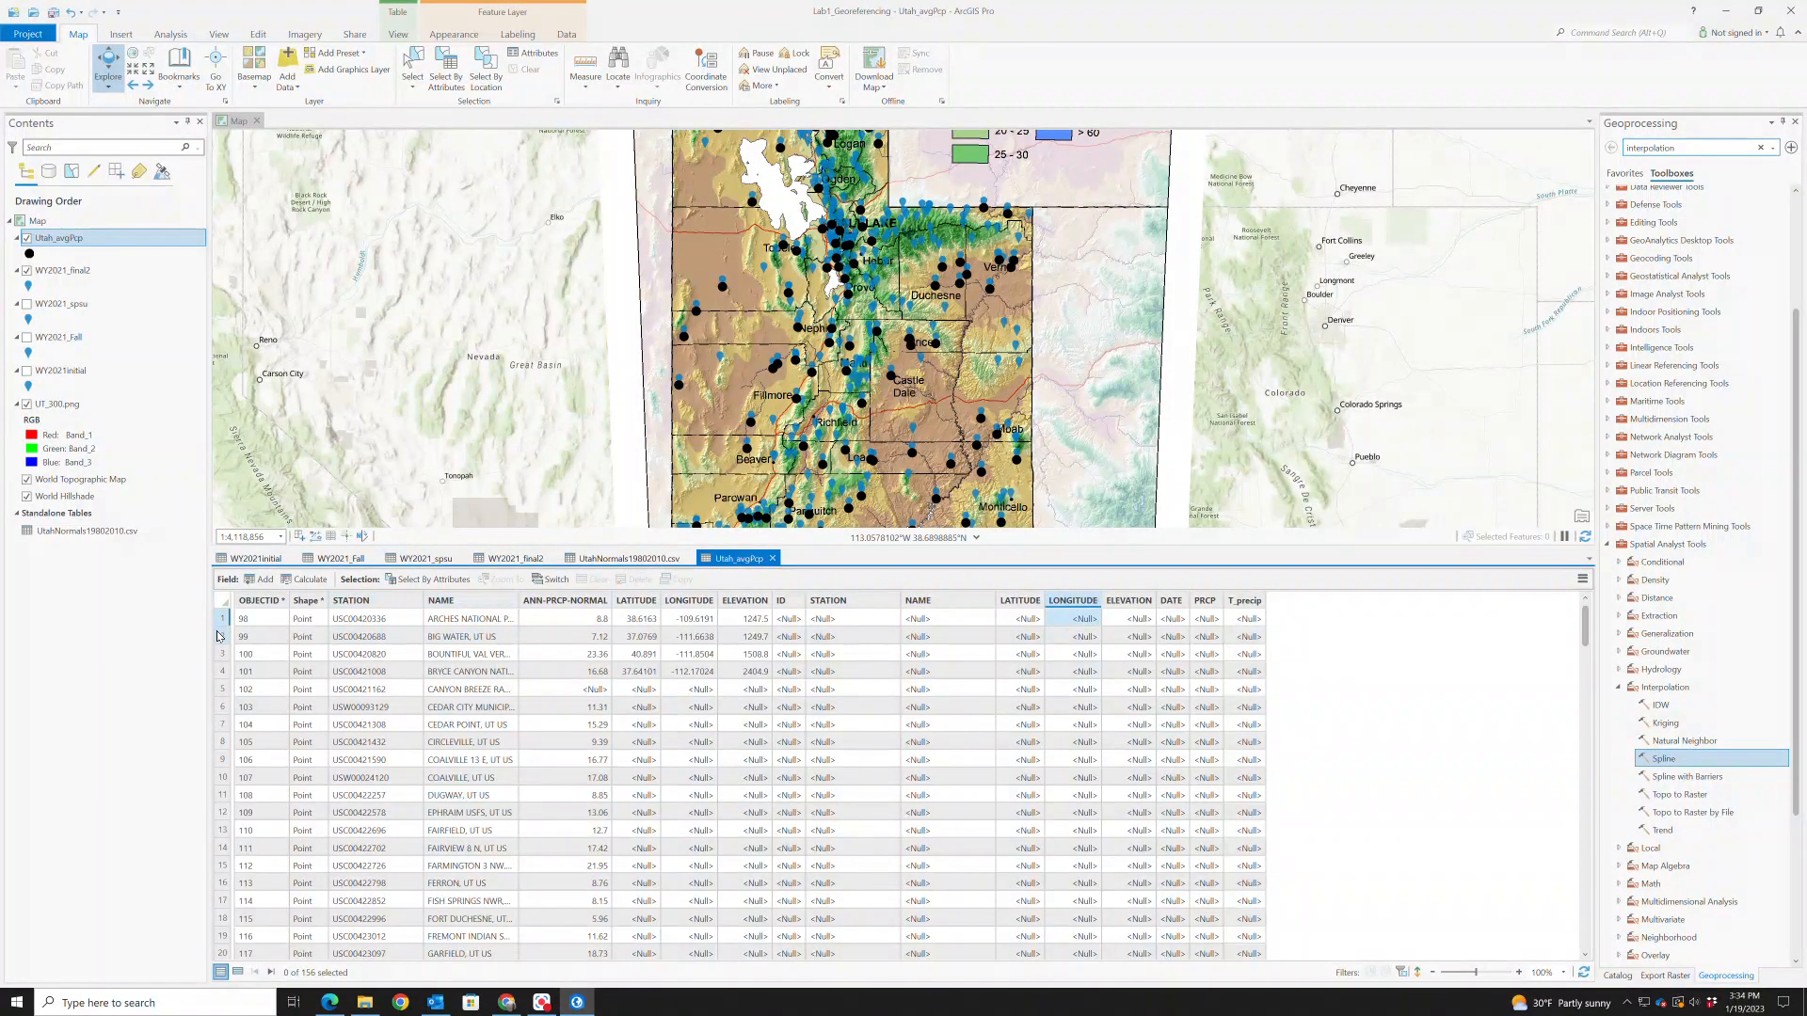
Try to delete the block of Utah_avgPcp records whose joined coordinates are null, and check the rows left in the table
scroll(264, 734, down, 4)
click(264, 730)
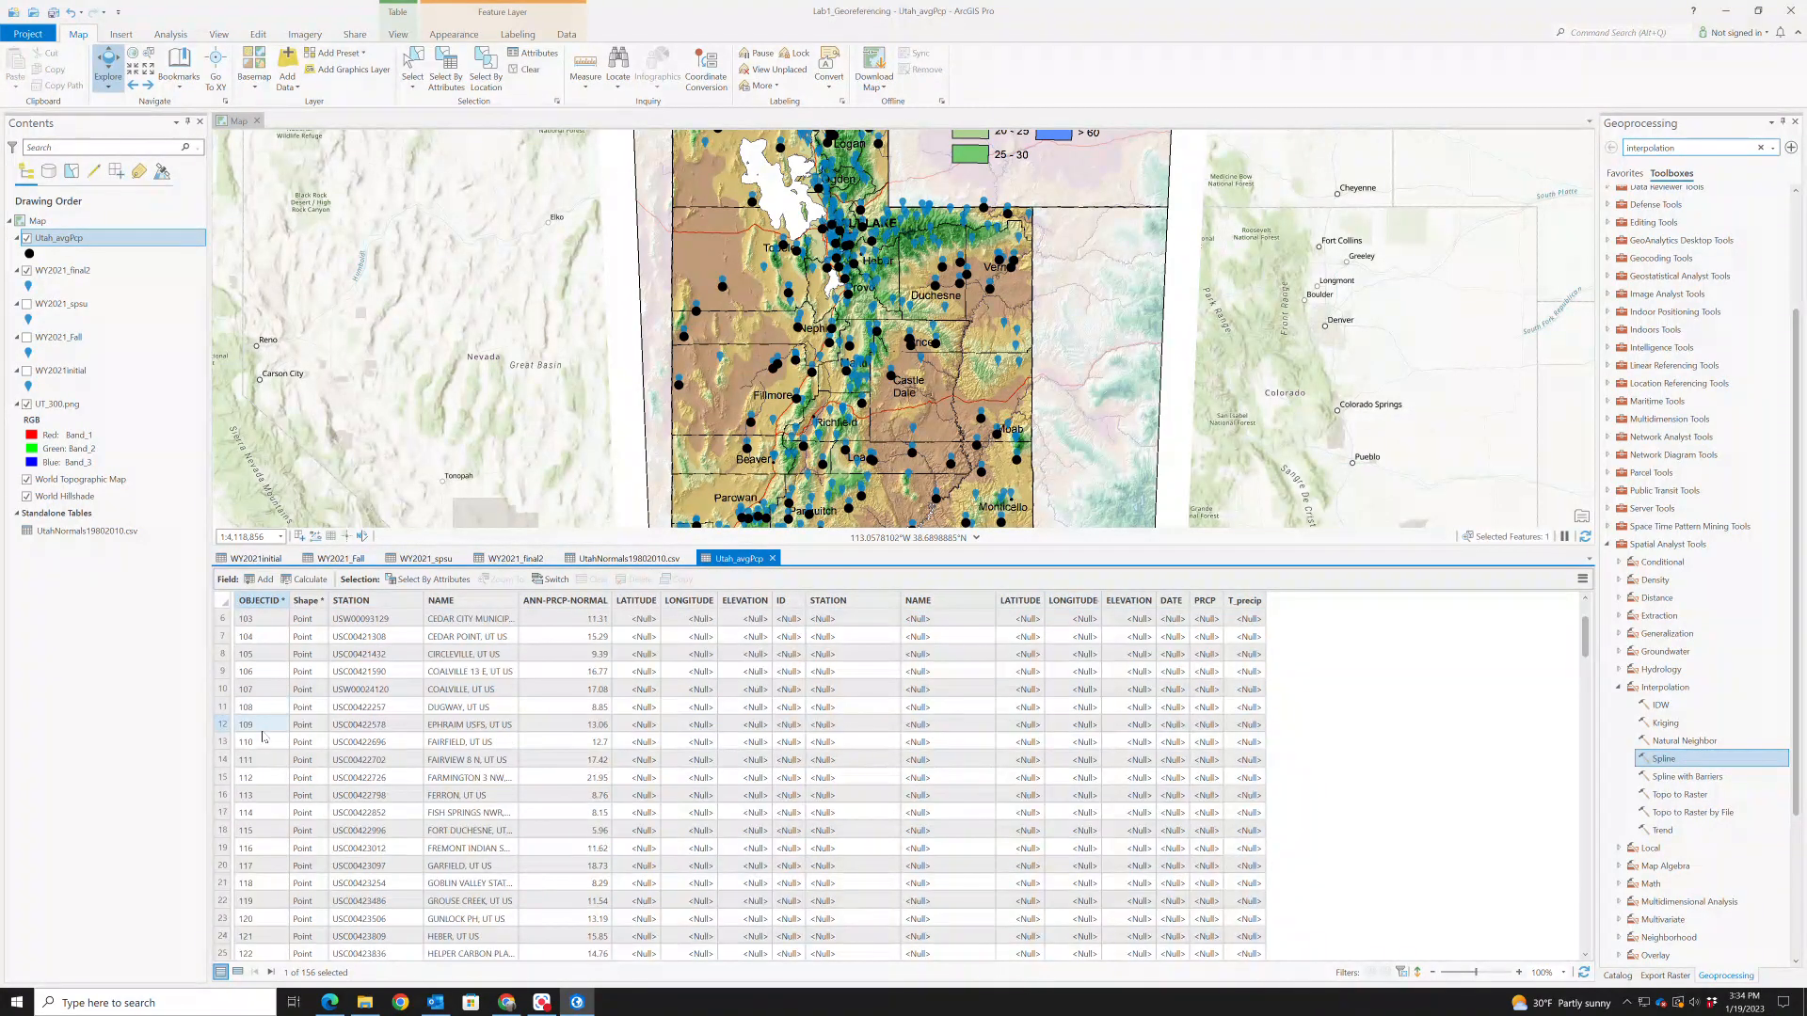
scroll(264, 737, down, 9)
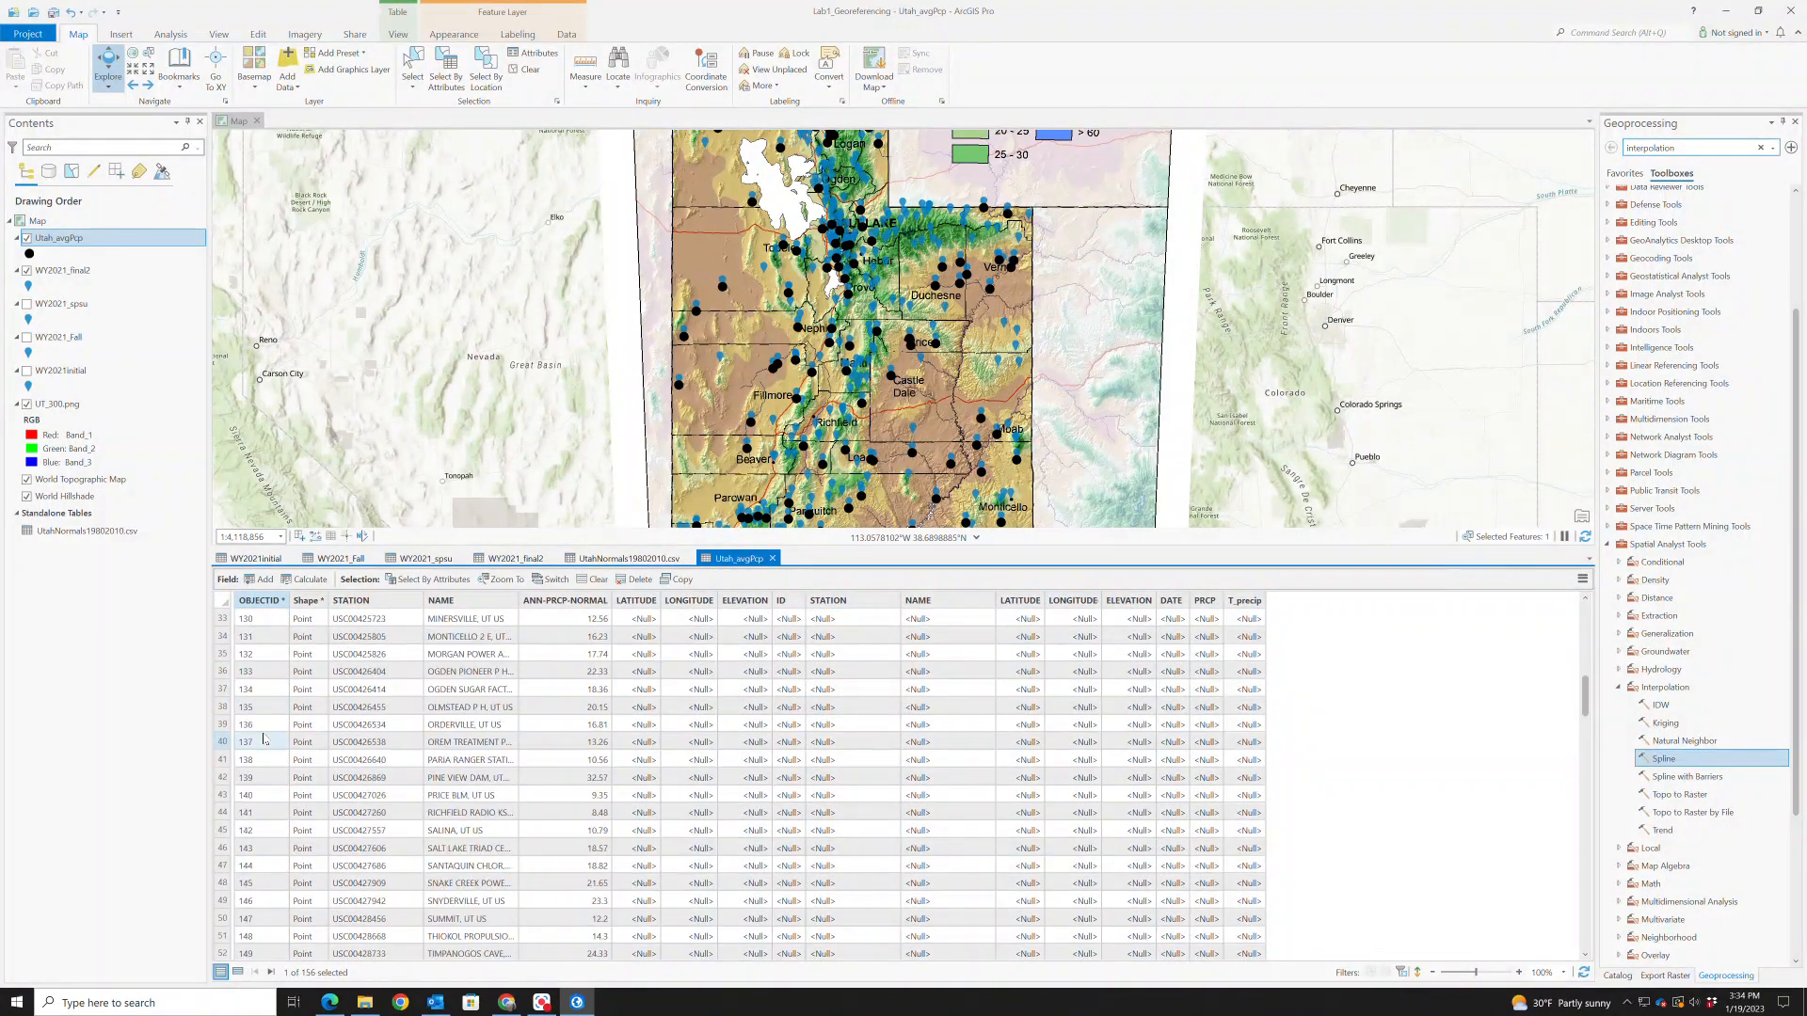
scroll(263, 740, down, 2)
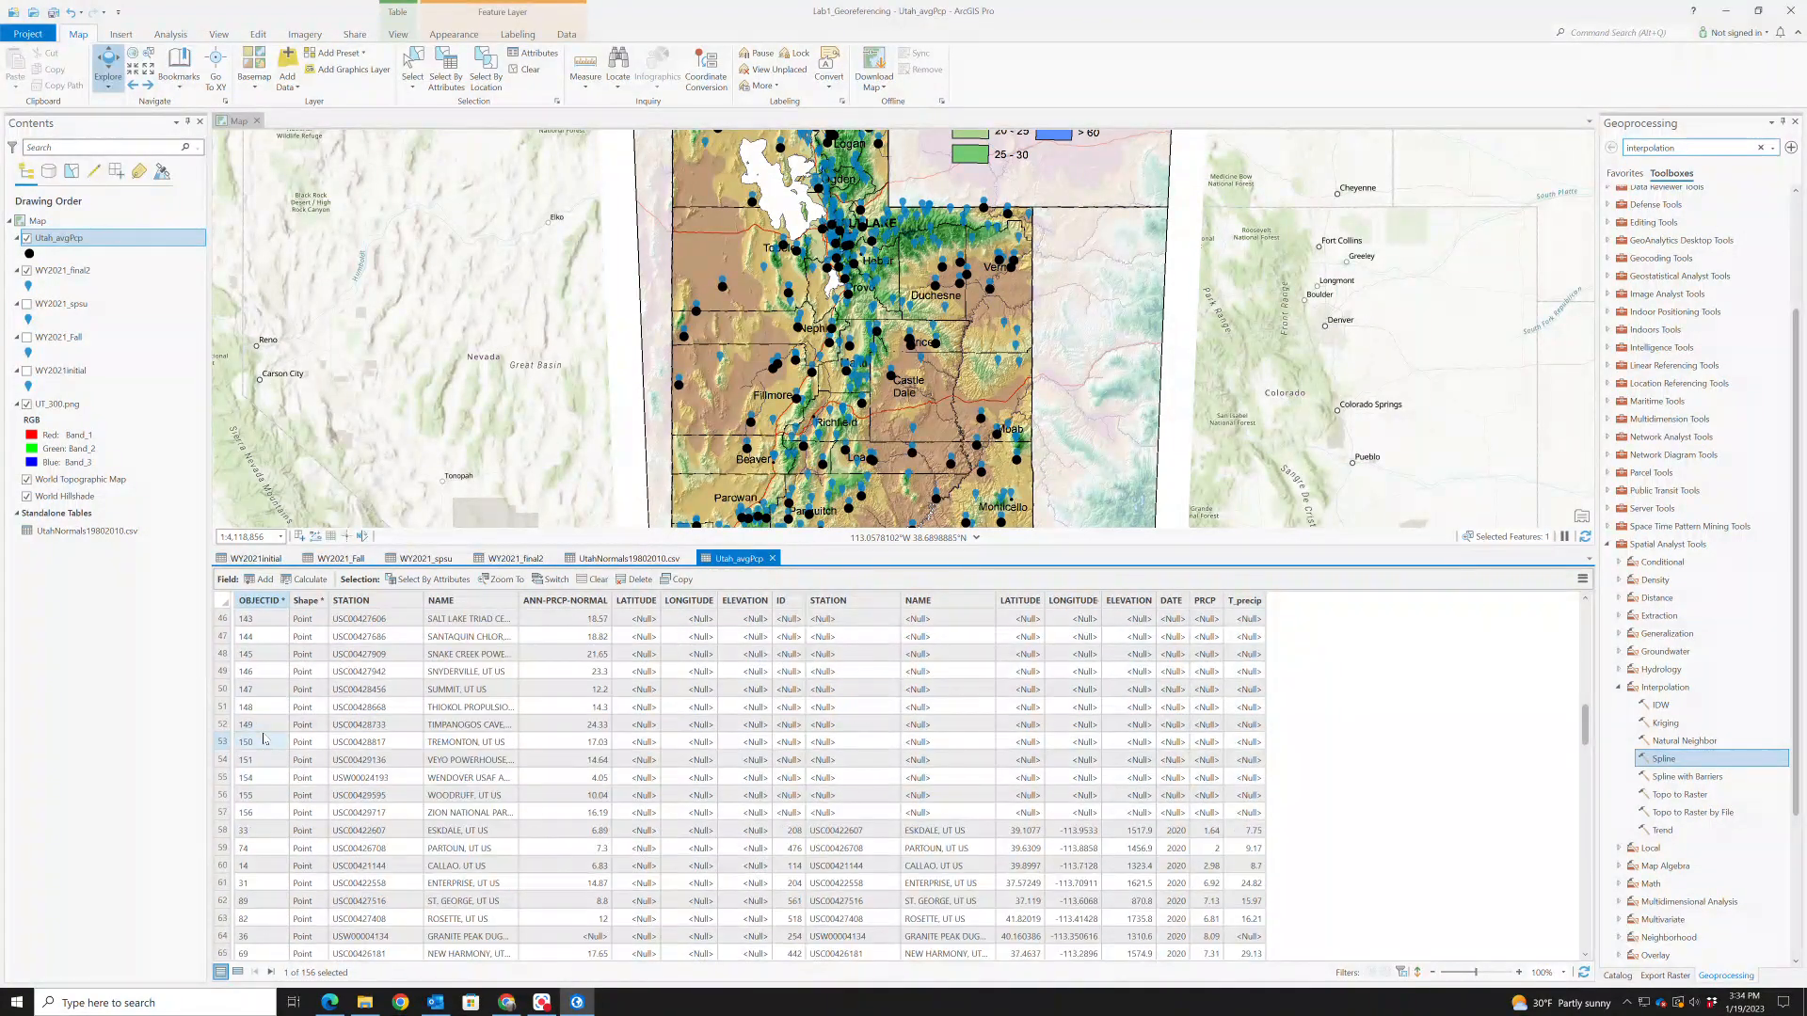
shift+click(222, 813)
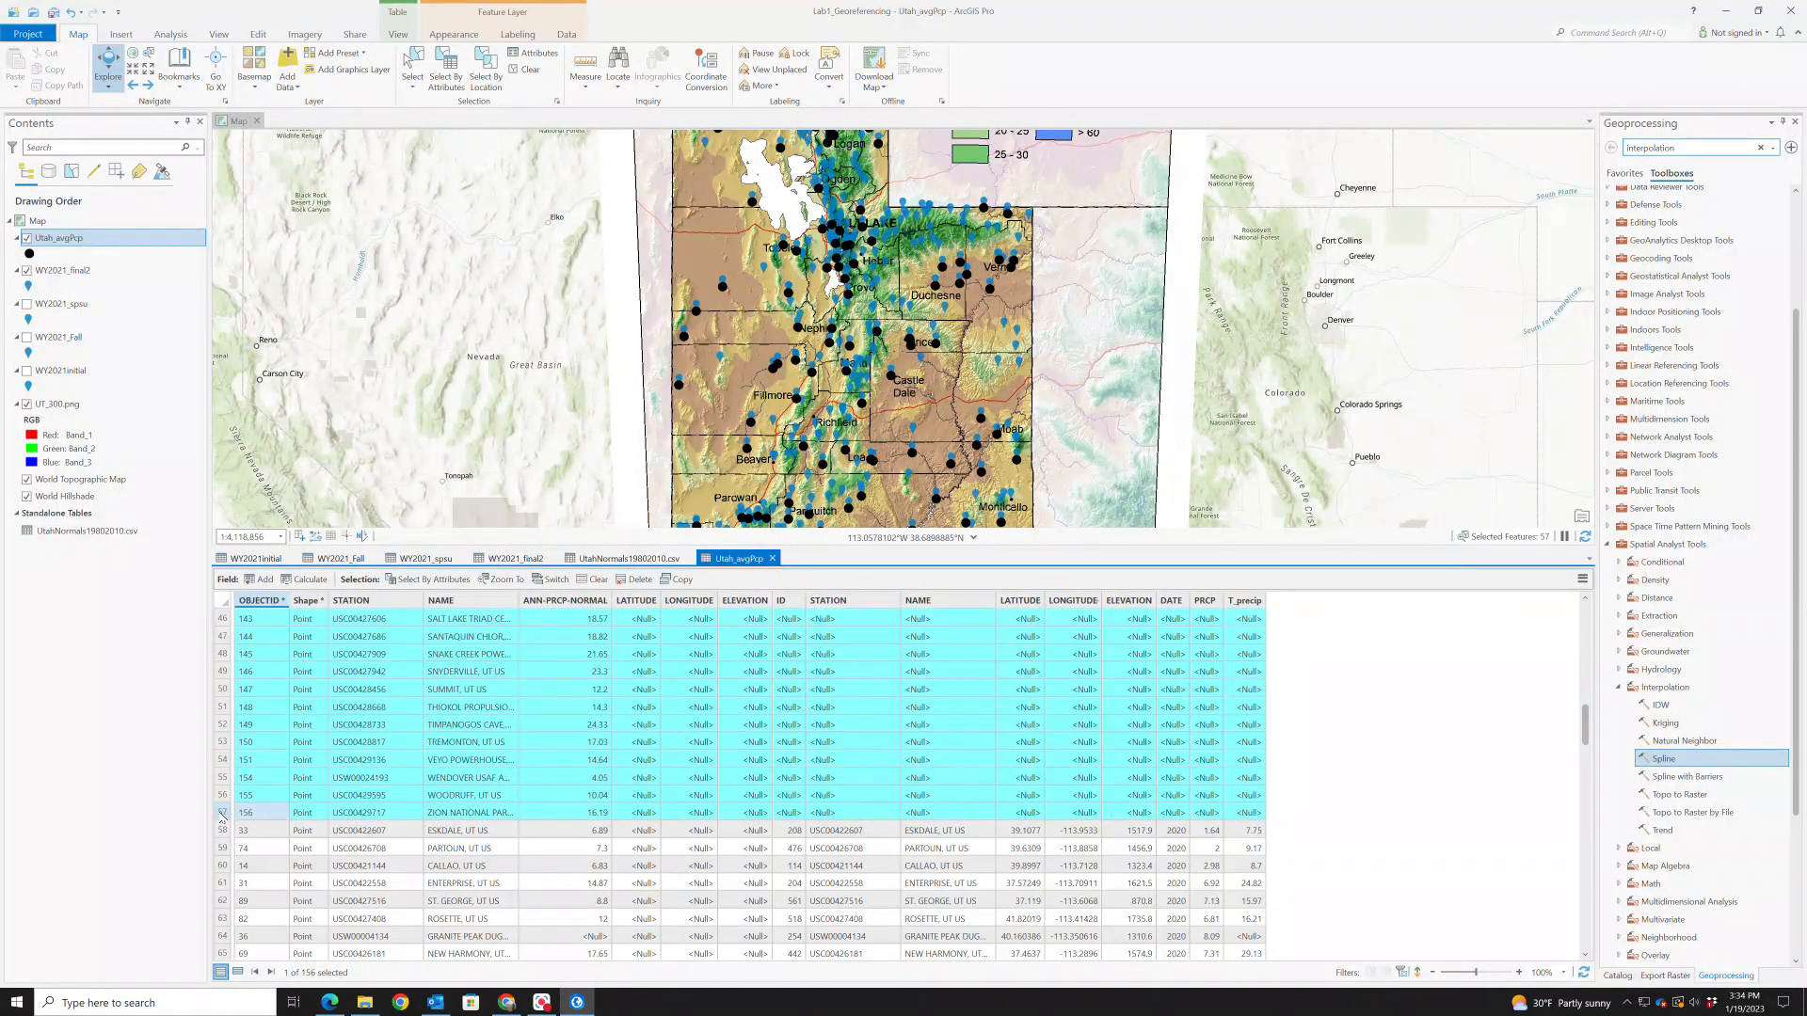
right_click(222, 815)
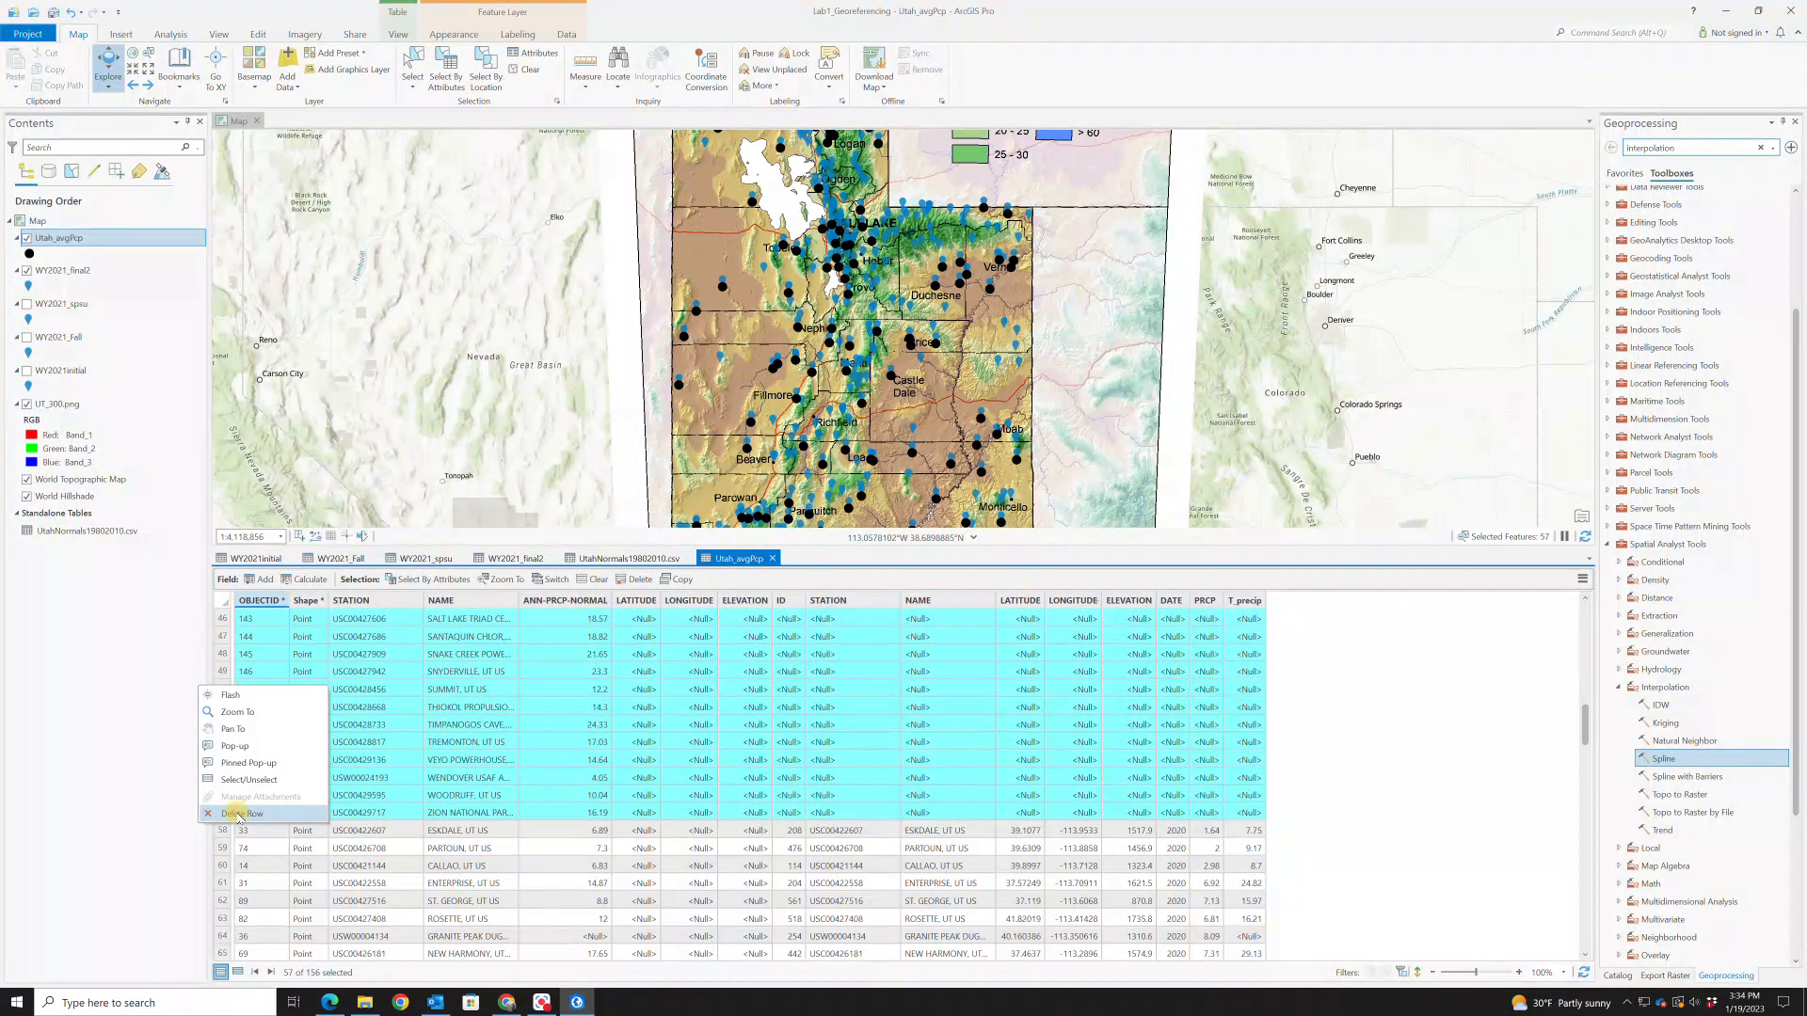
click(238, 815)
click(946, 540)
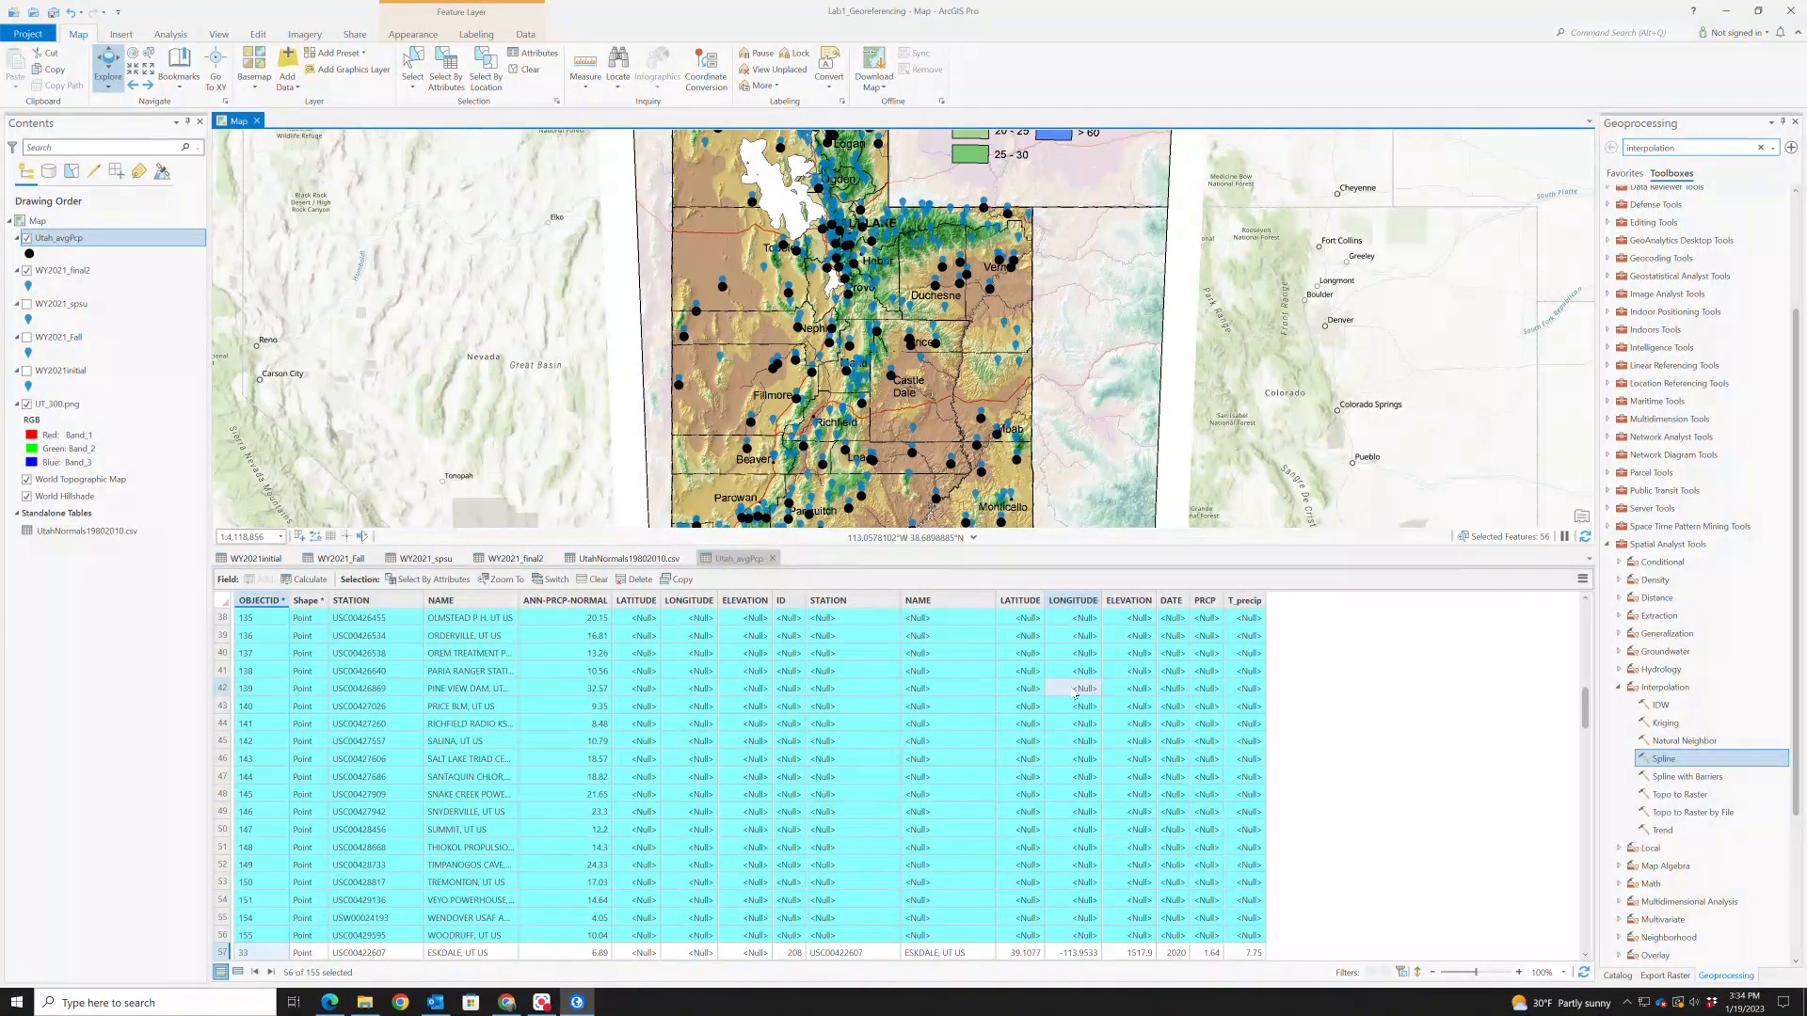
scroll(1073, 694, up, 4)
scroll(1073, 693, up, 8)
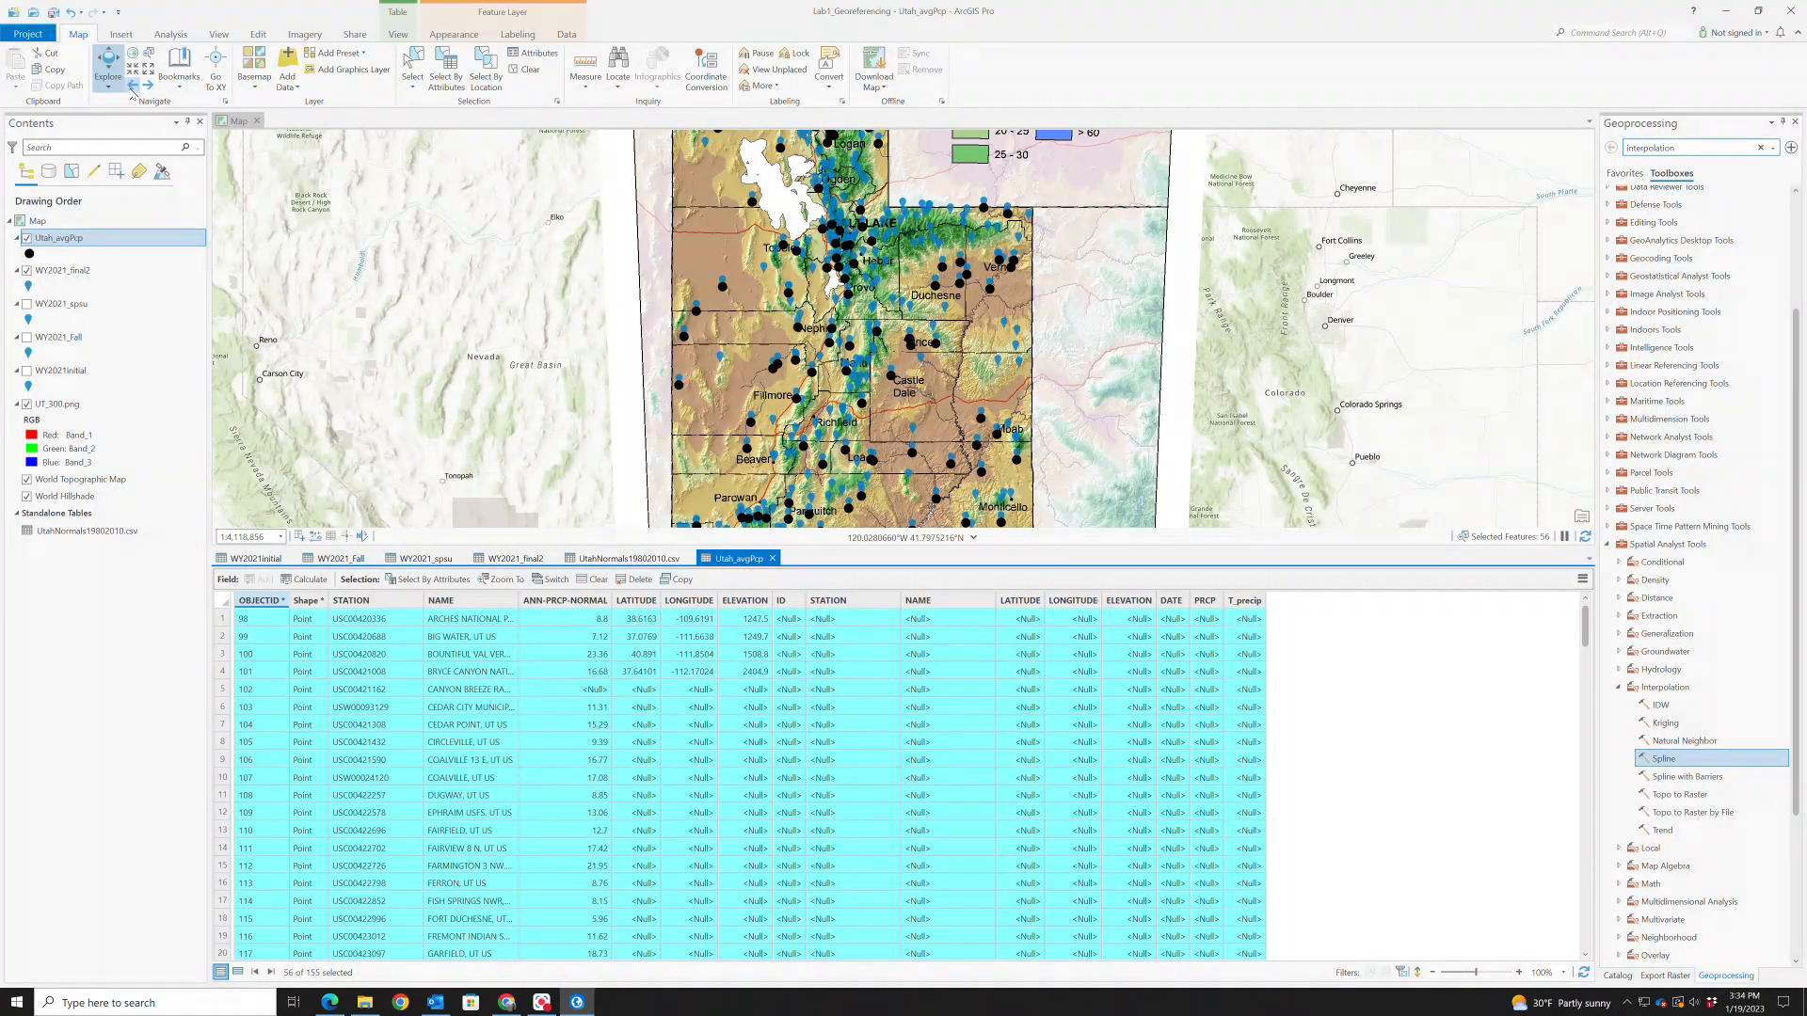
Undo the row deletion in the Utah_avgPcp table and return to its first records
click(71, 14)
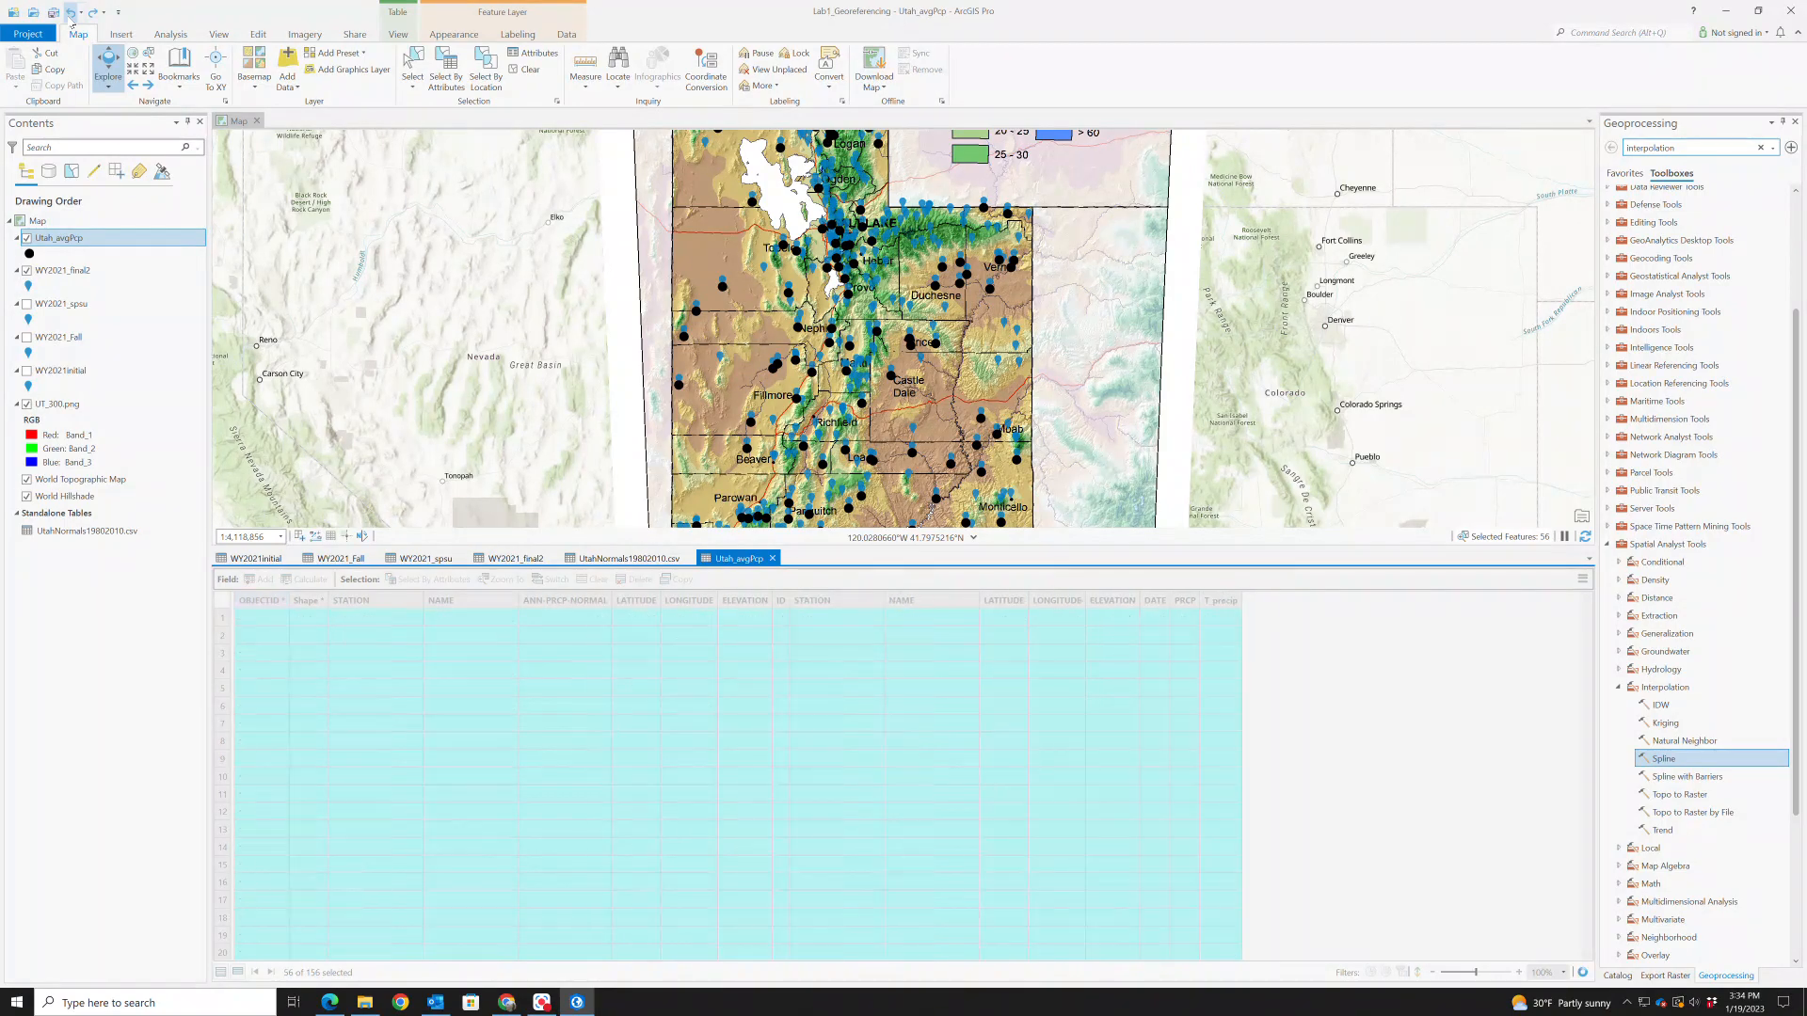
scroll(1334, 651, up, 12)
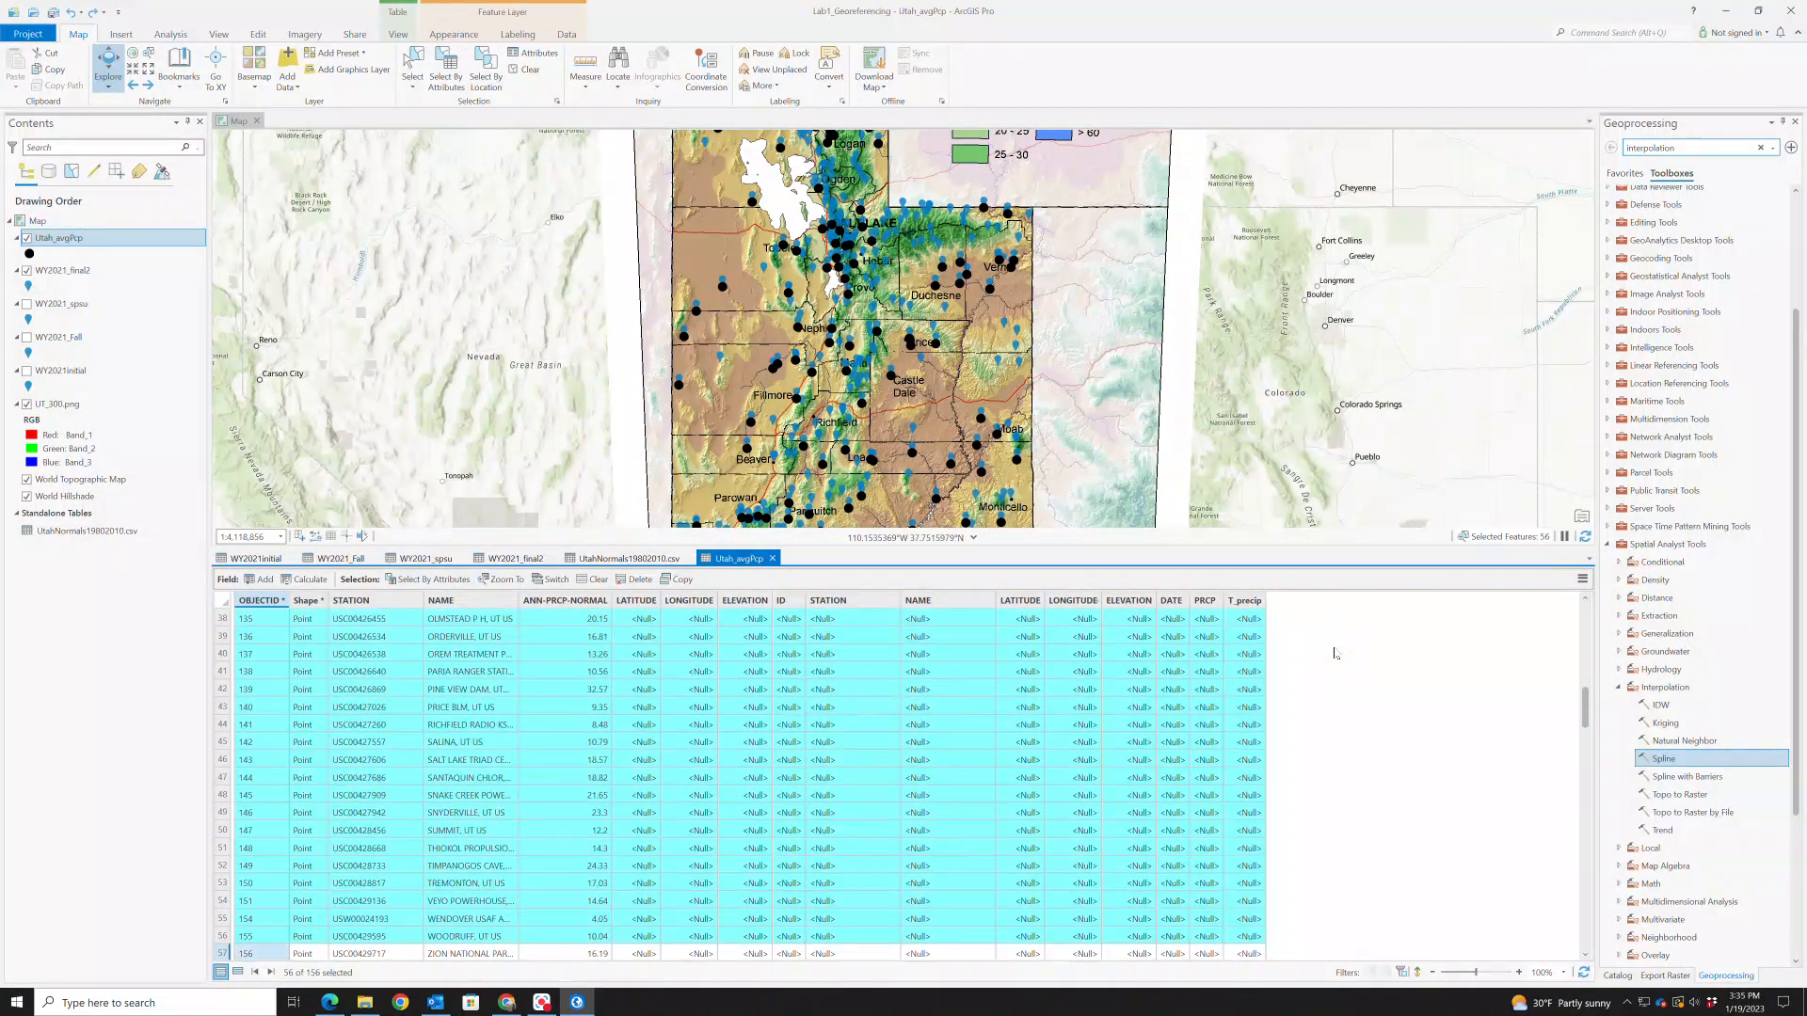
scroll(1333, 669, up, 1)
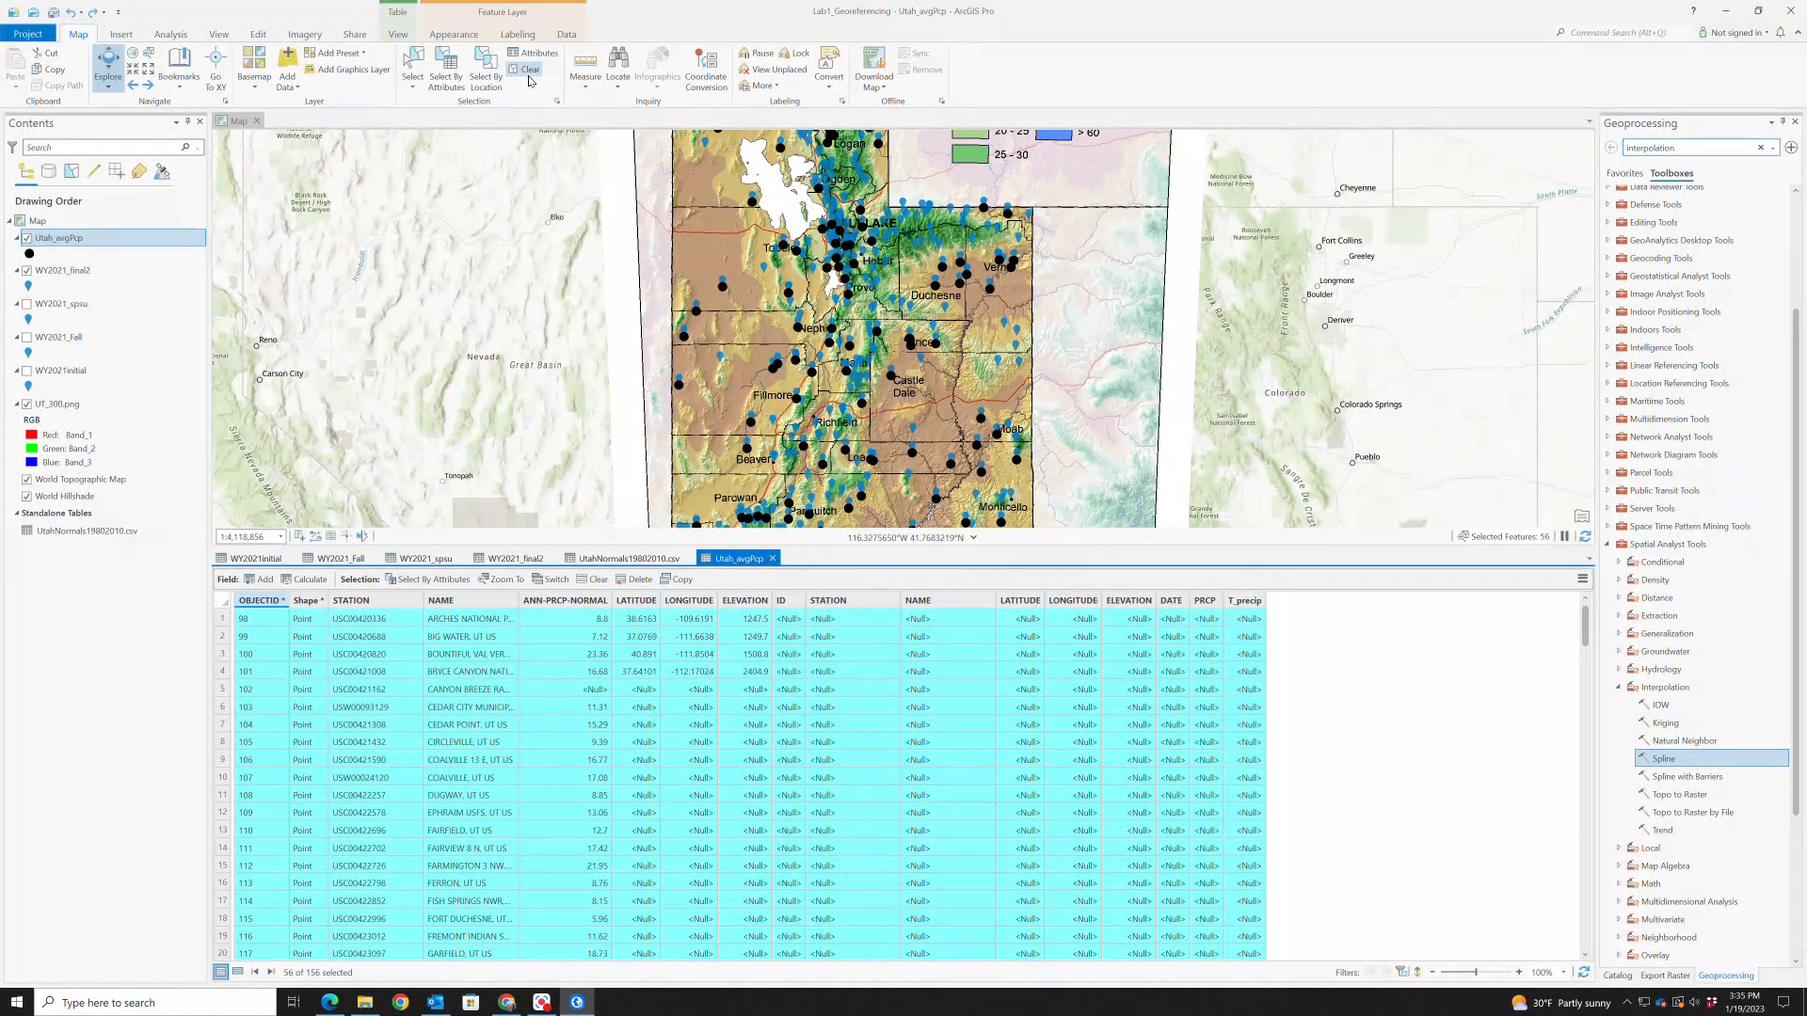
Set up a new attribute selection on Utah_avgPcp with a where clause on the joined LONGITUDE field
click(446, 68)
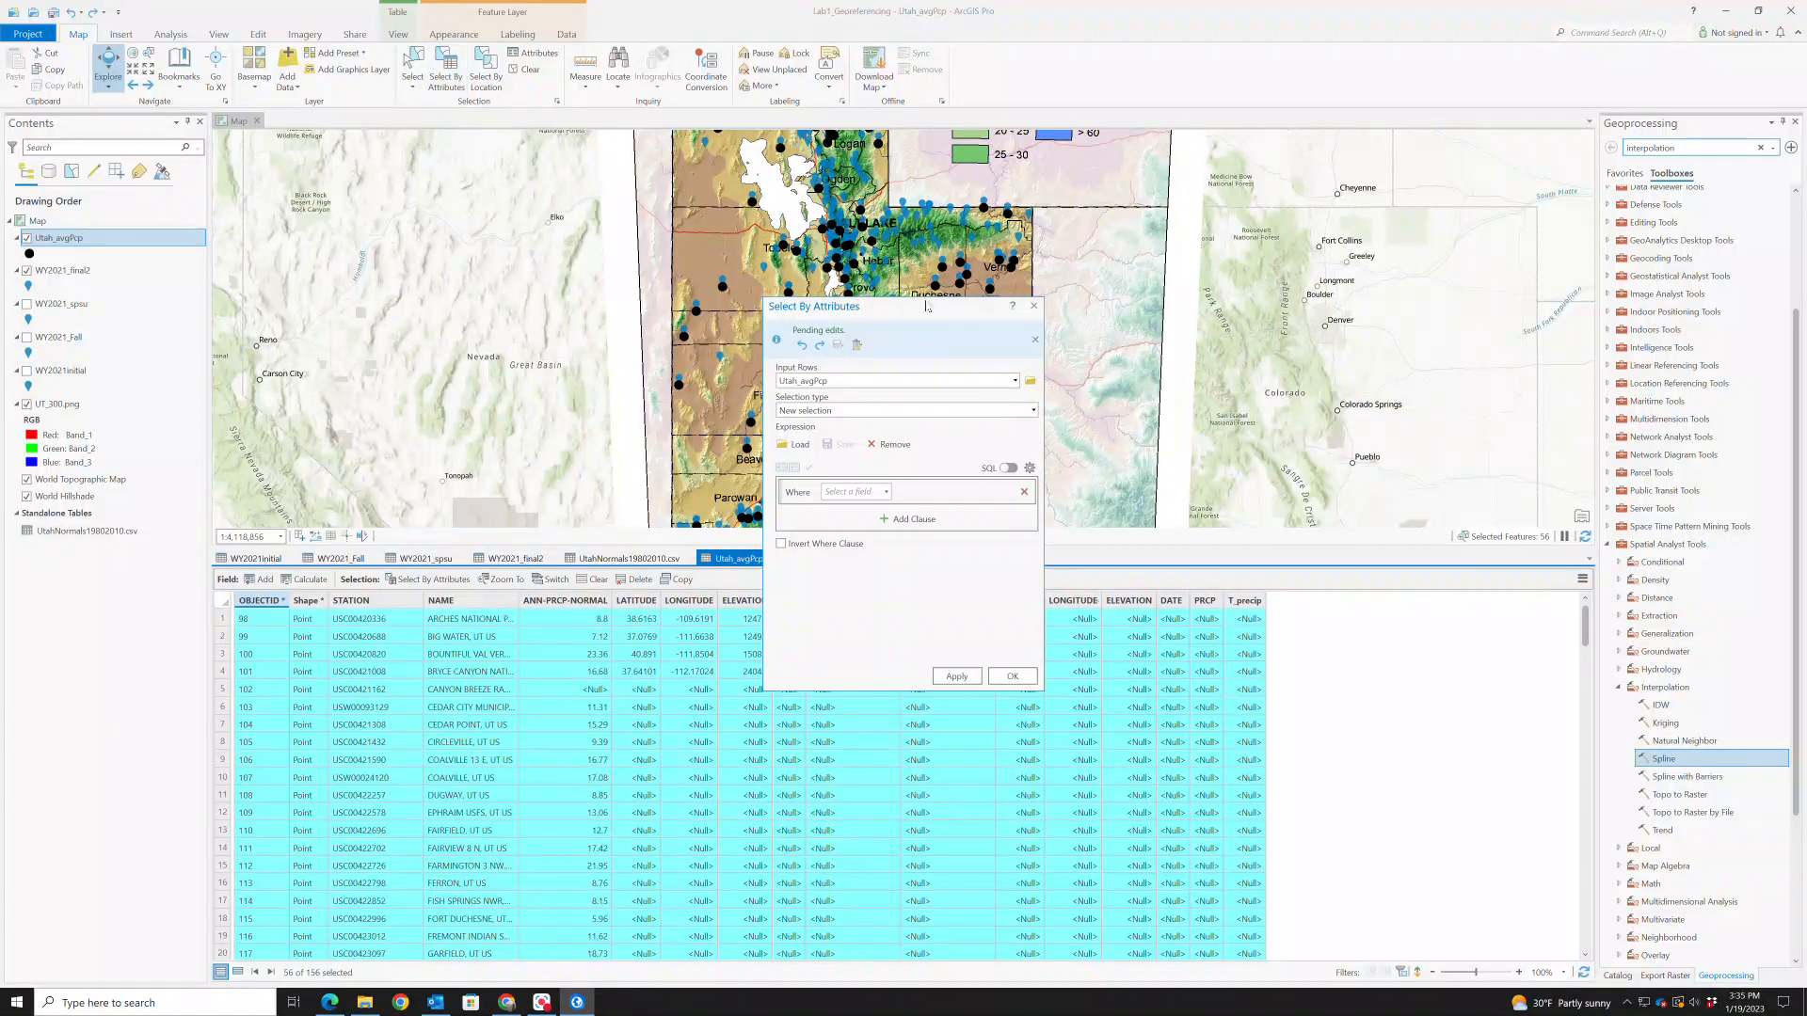
click(908, 377)
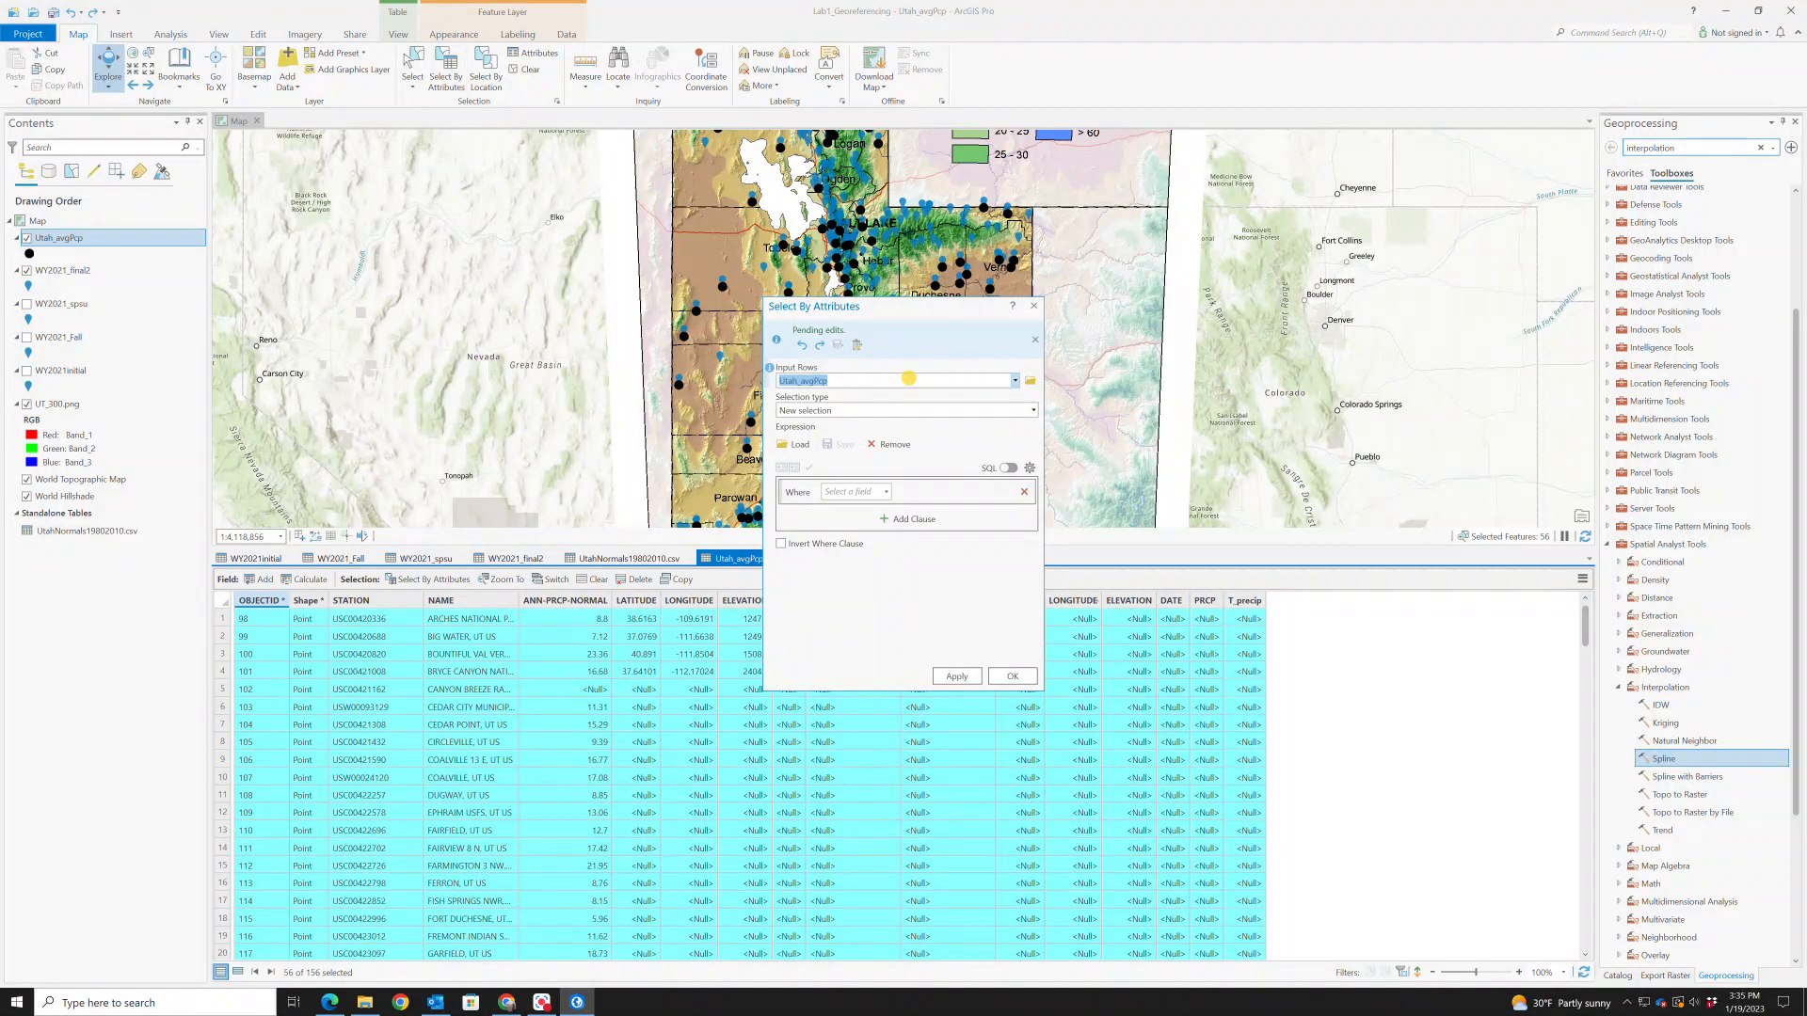
click(1033, 411)
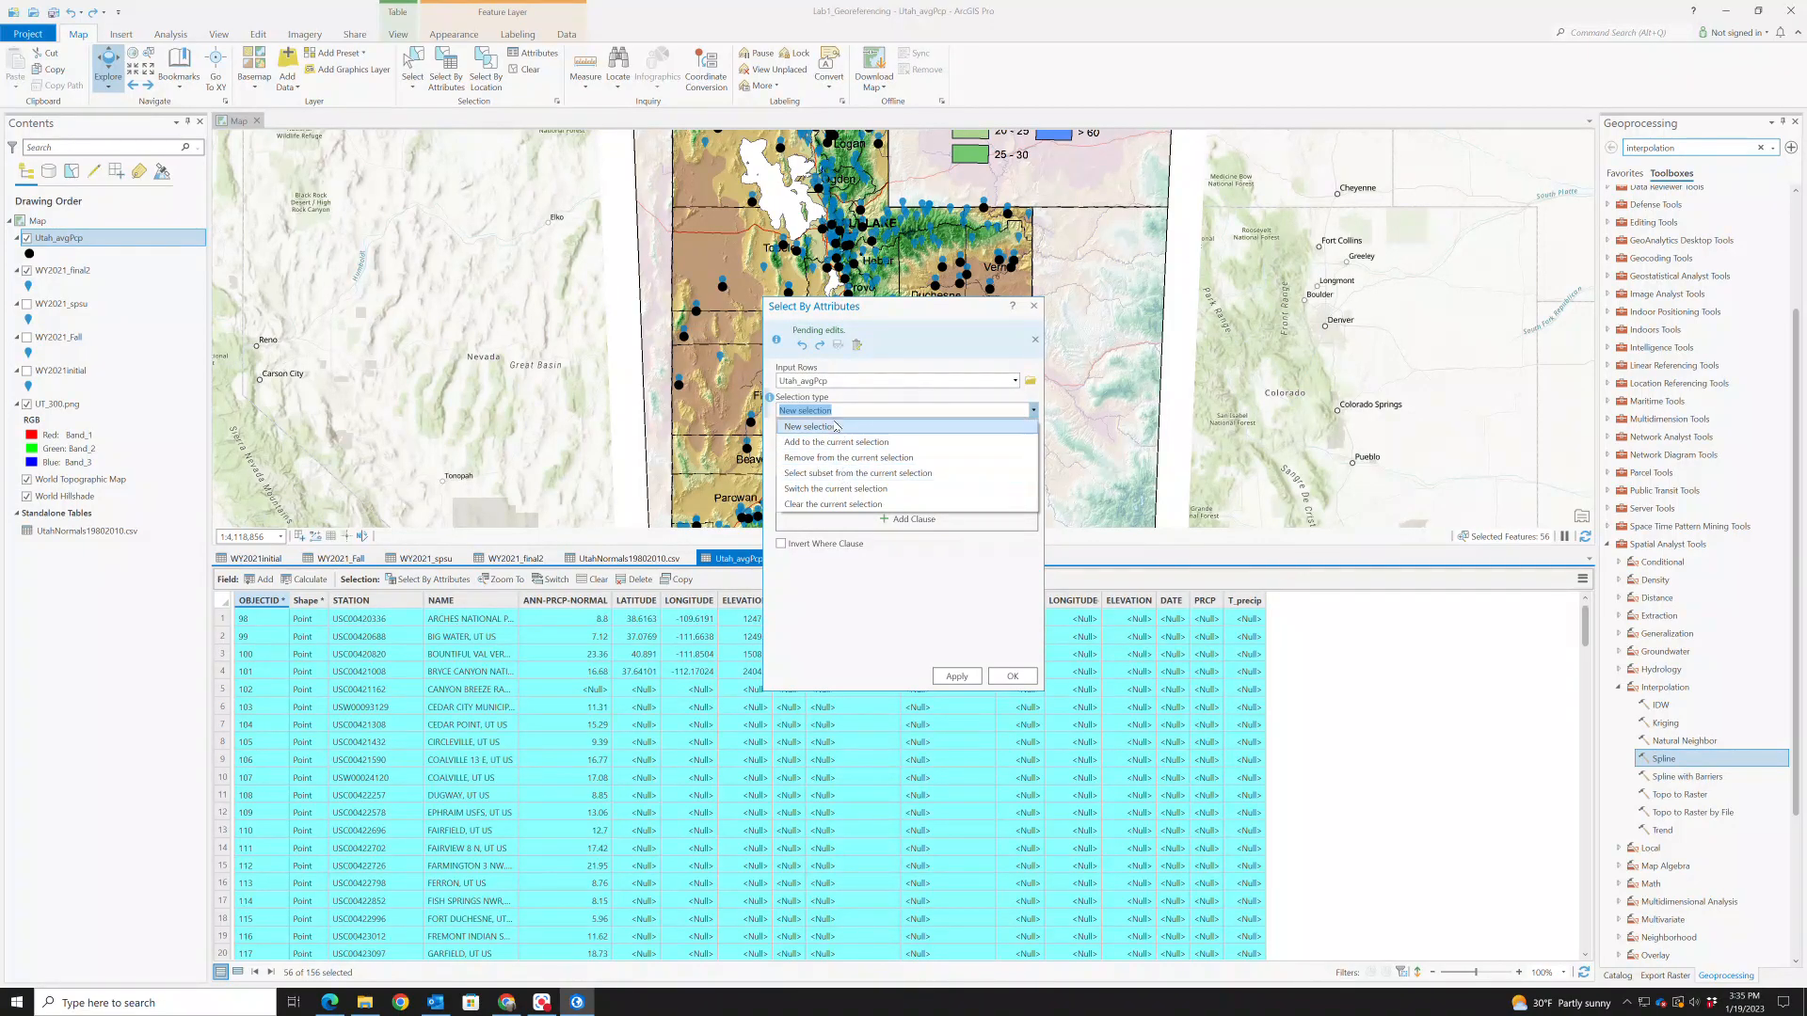
click(897, 398)
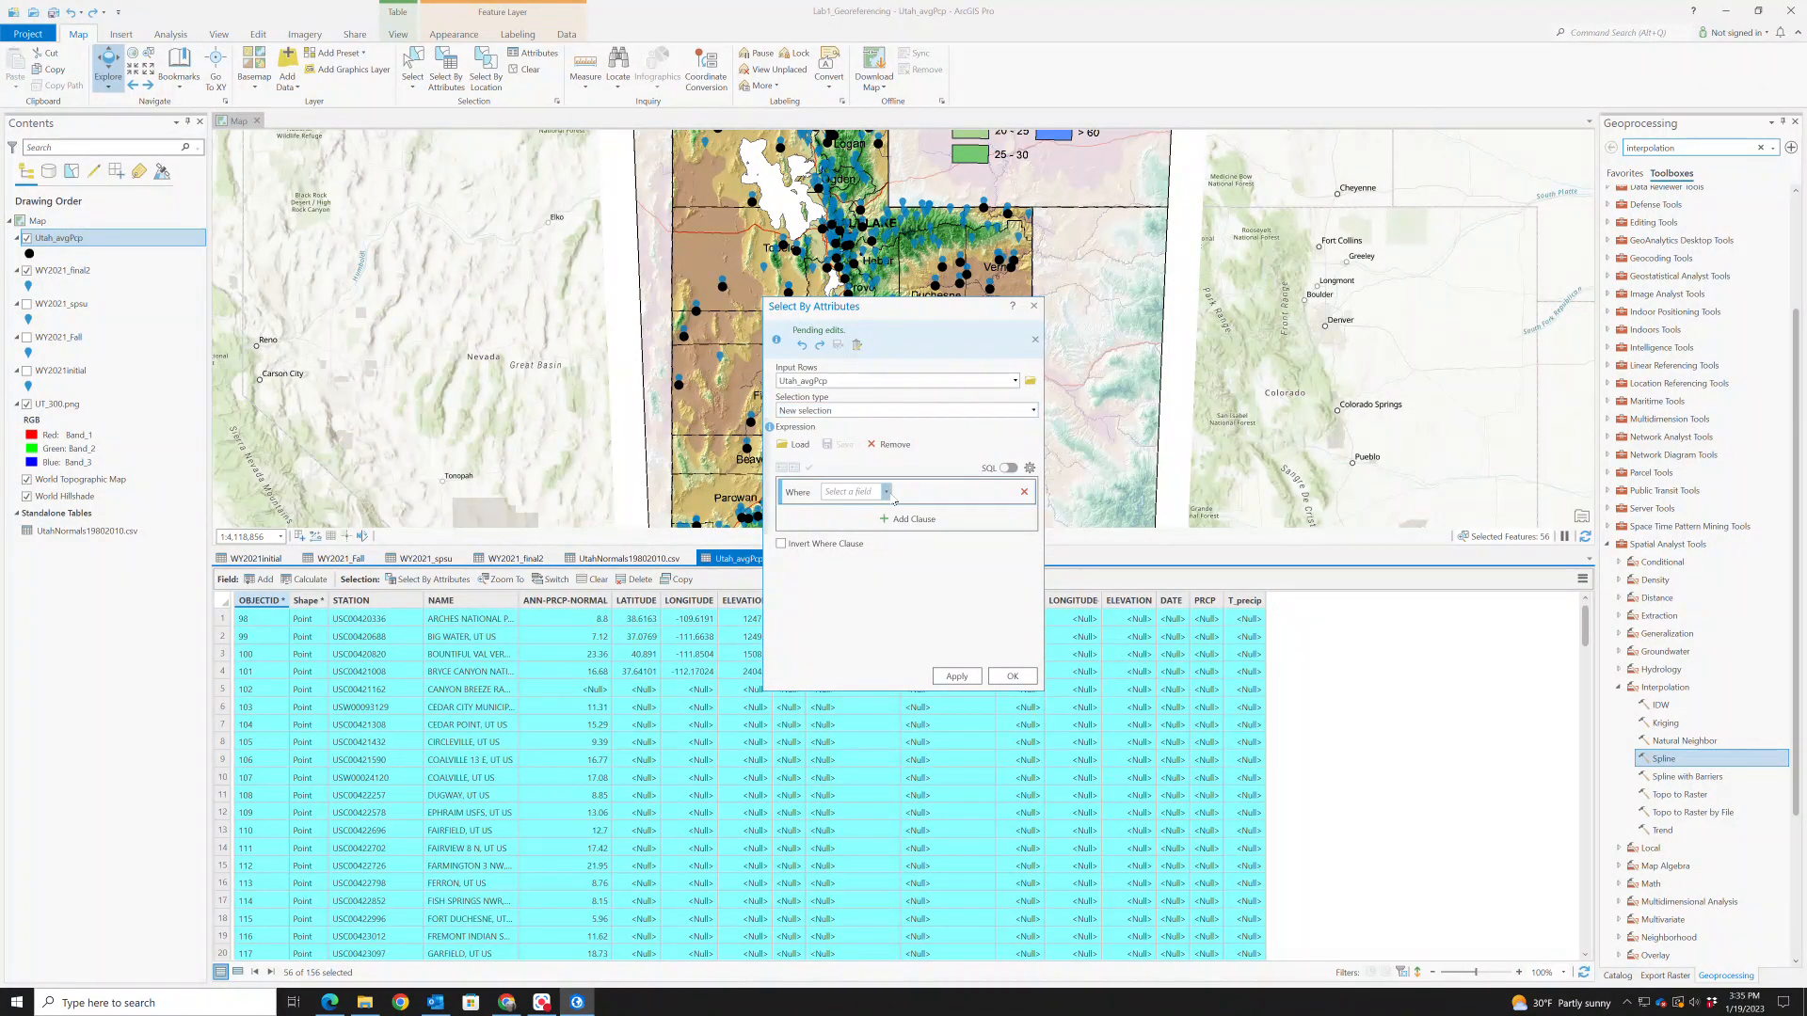
click(886, 493)
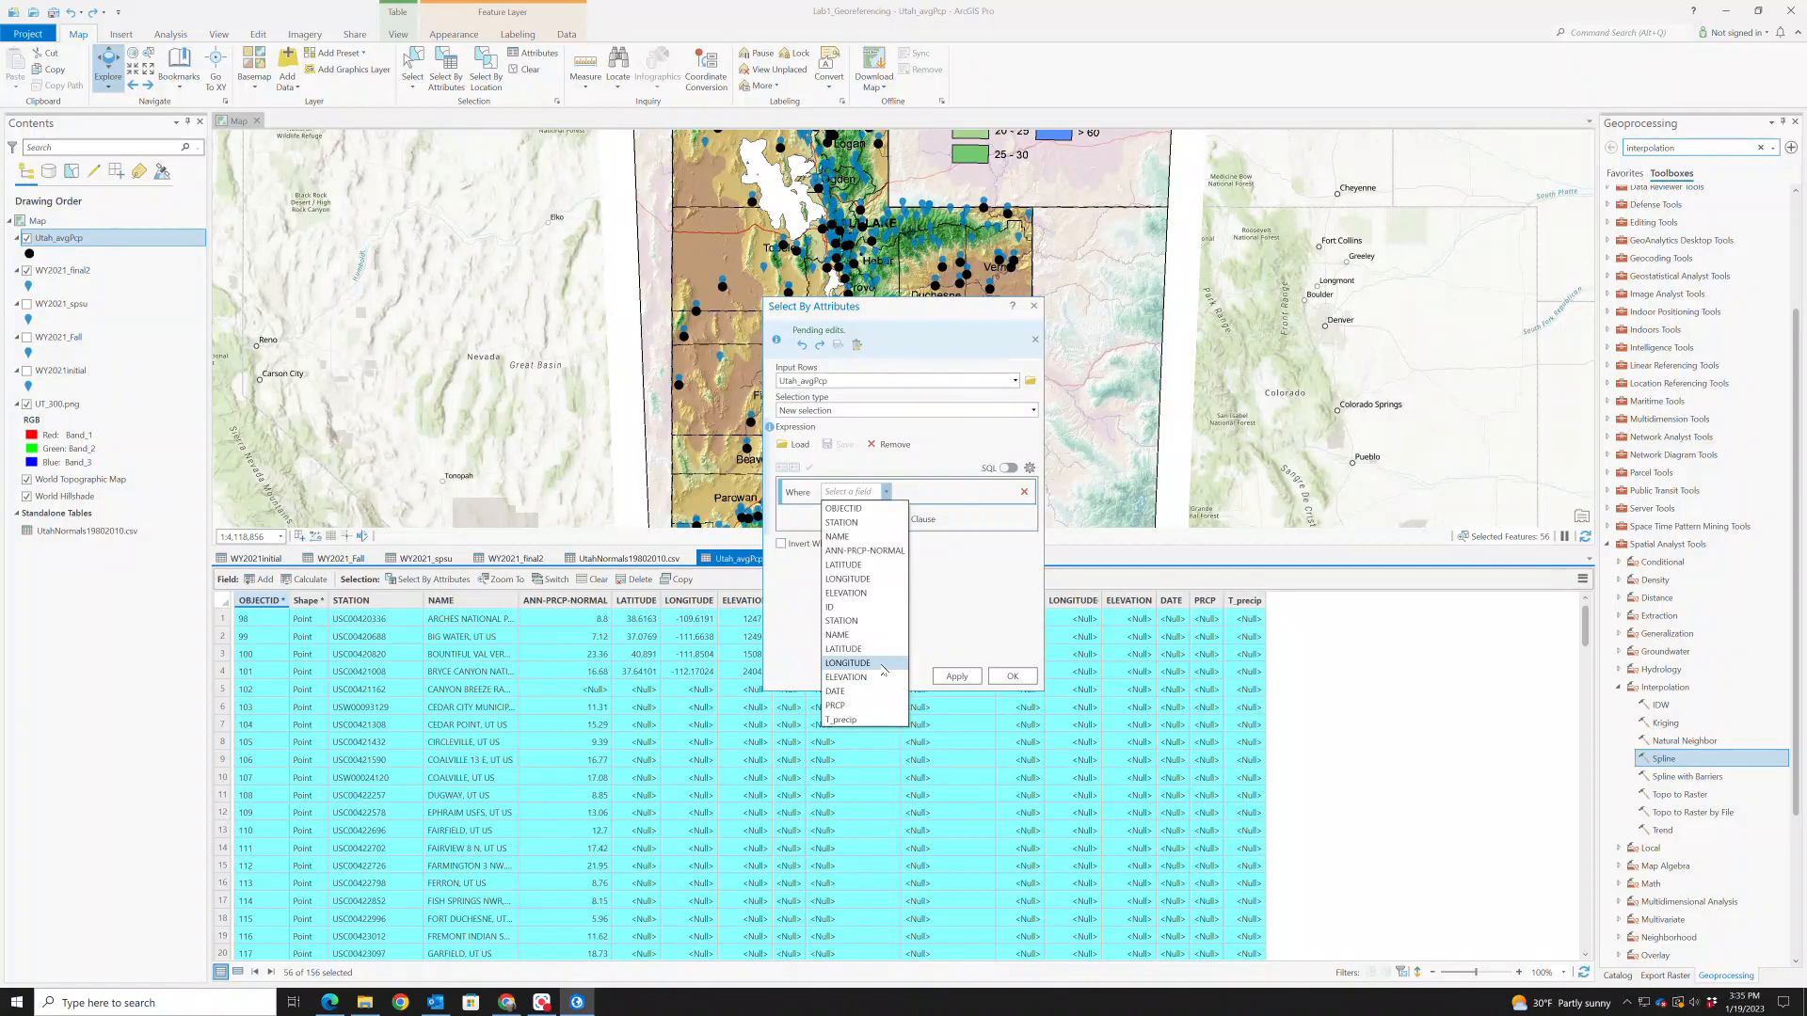
click(847, 664)
Try to select the records whose joined LONGITUDE is equal to <Null>
click(1008, 492)
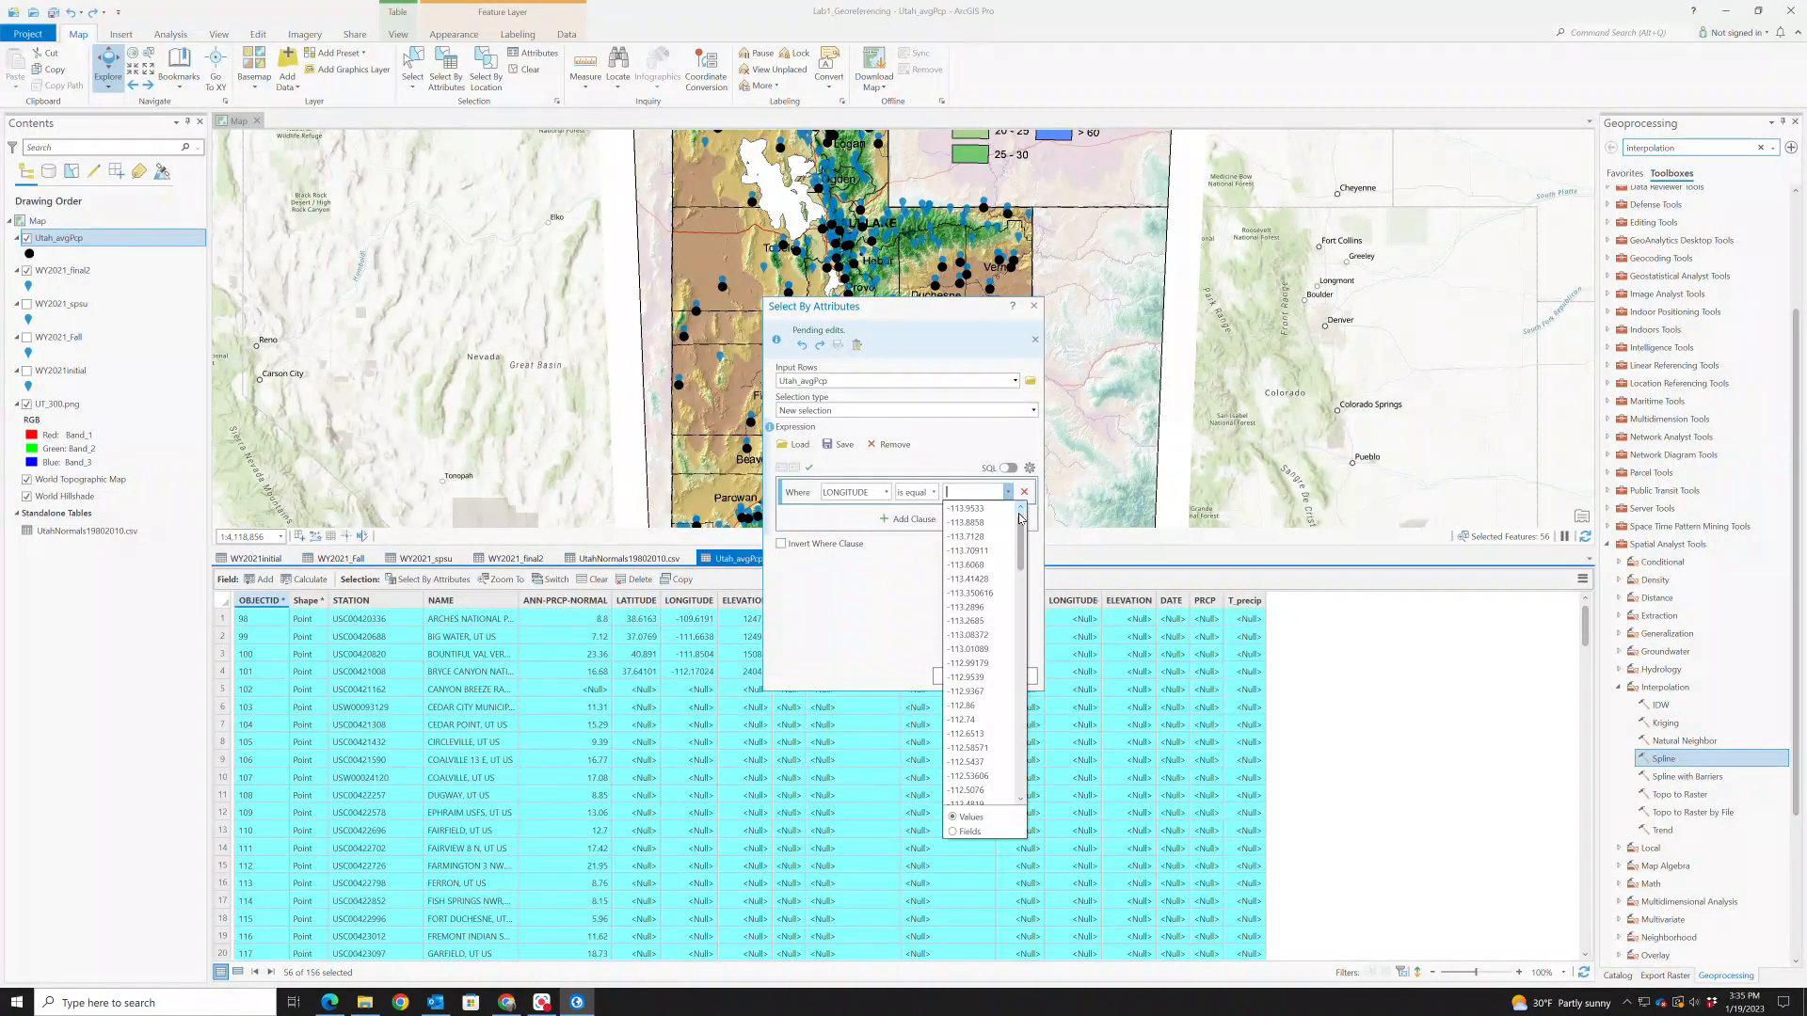
click(989, 490)
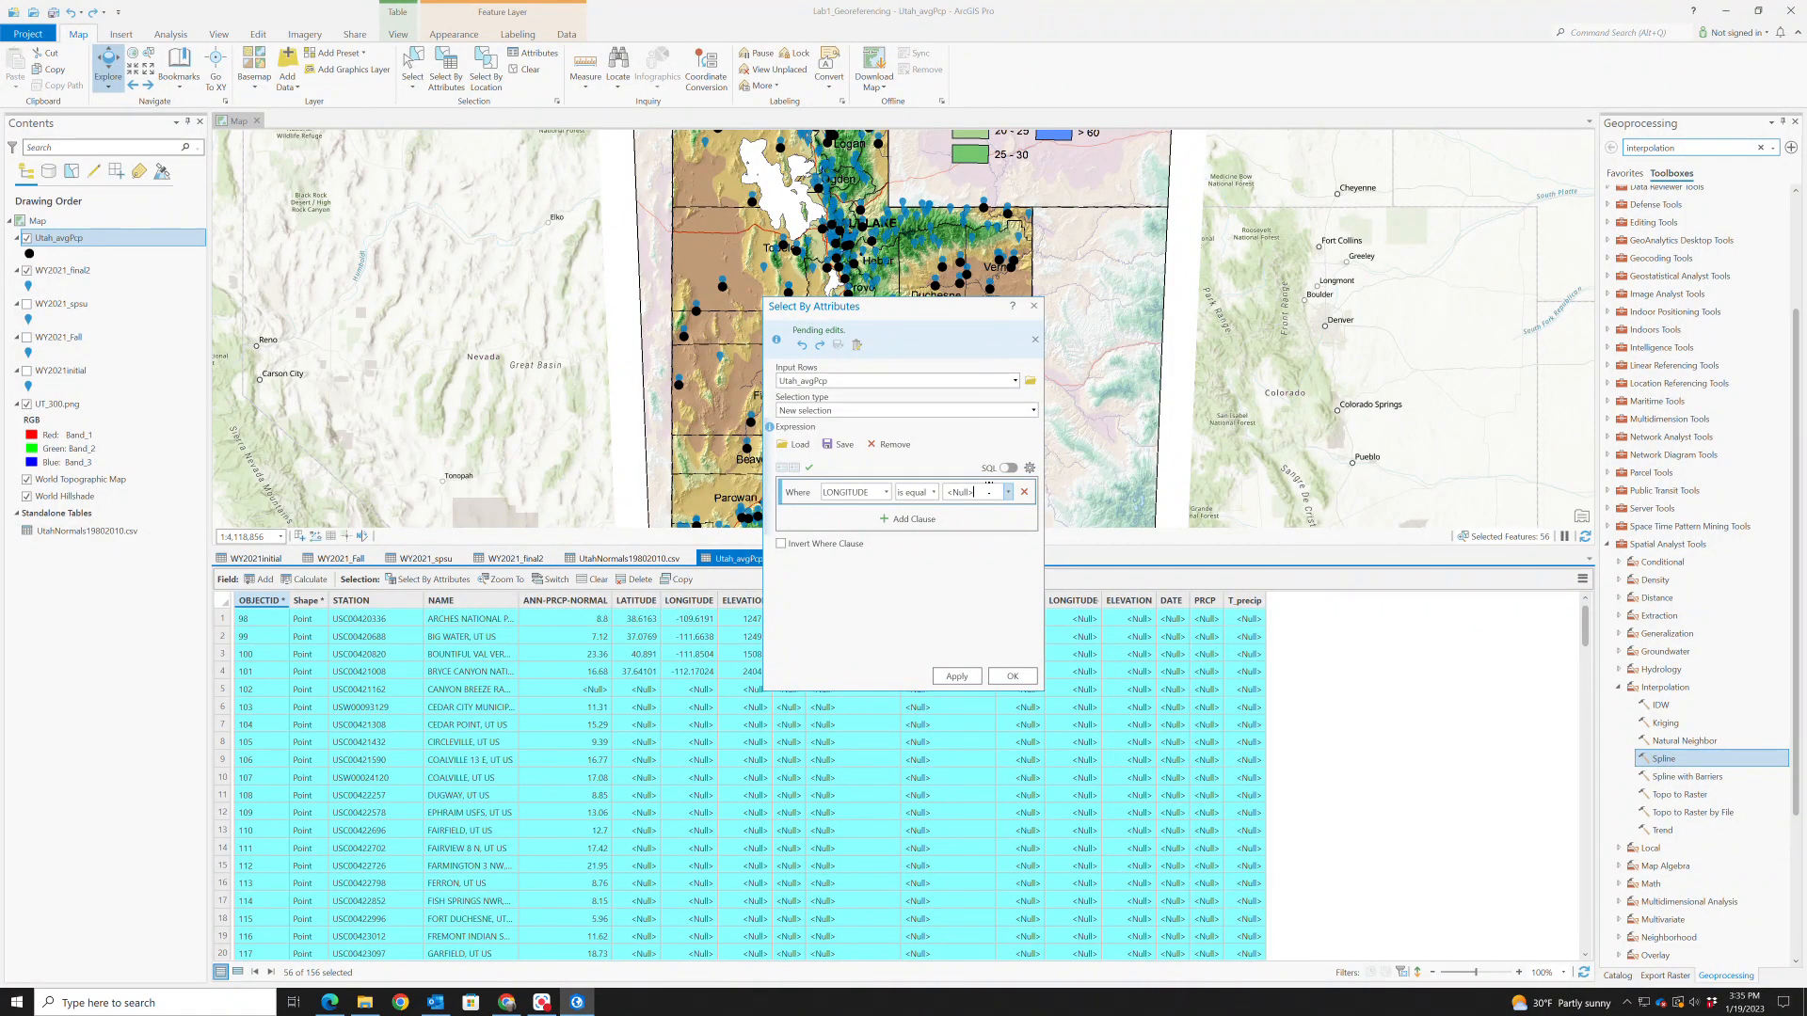
click(957, 677)
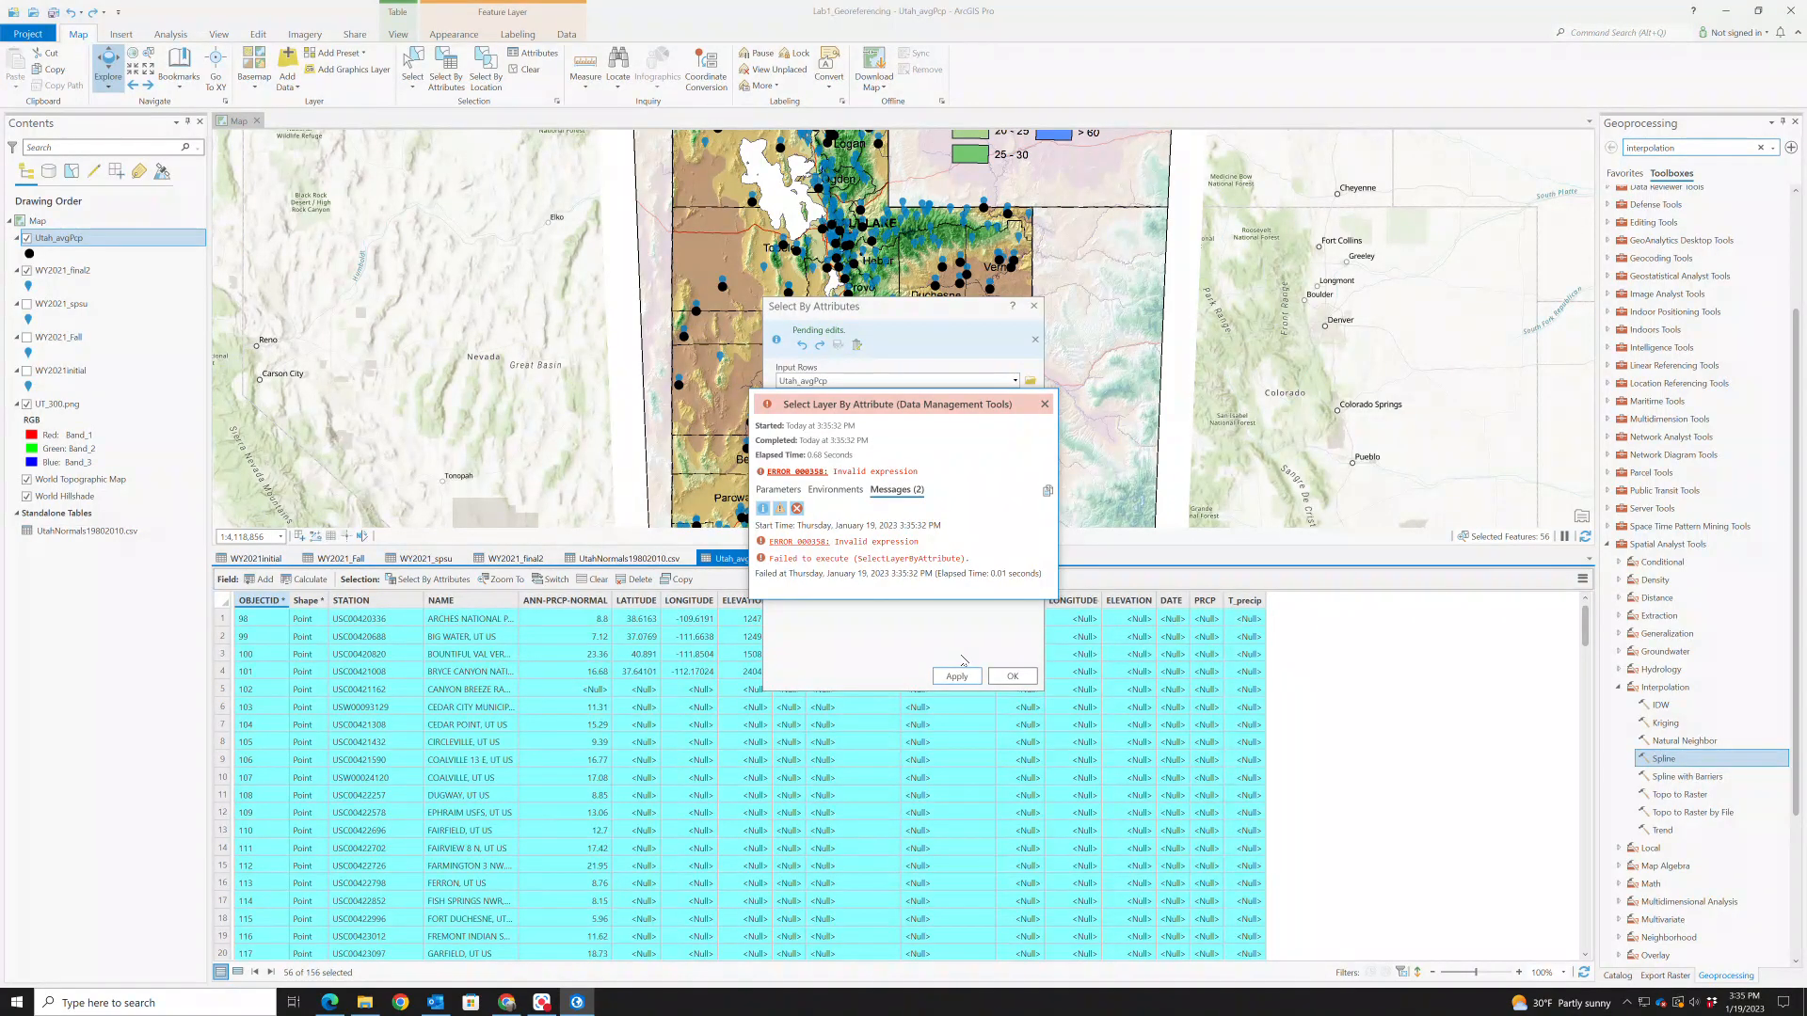
click(1045, 405)
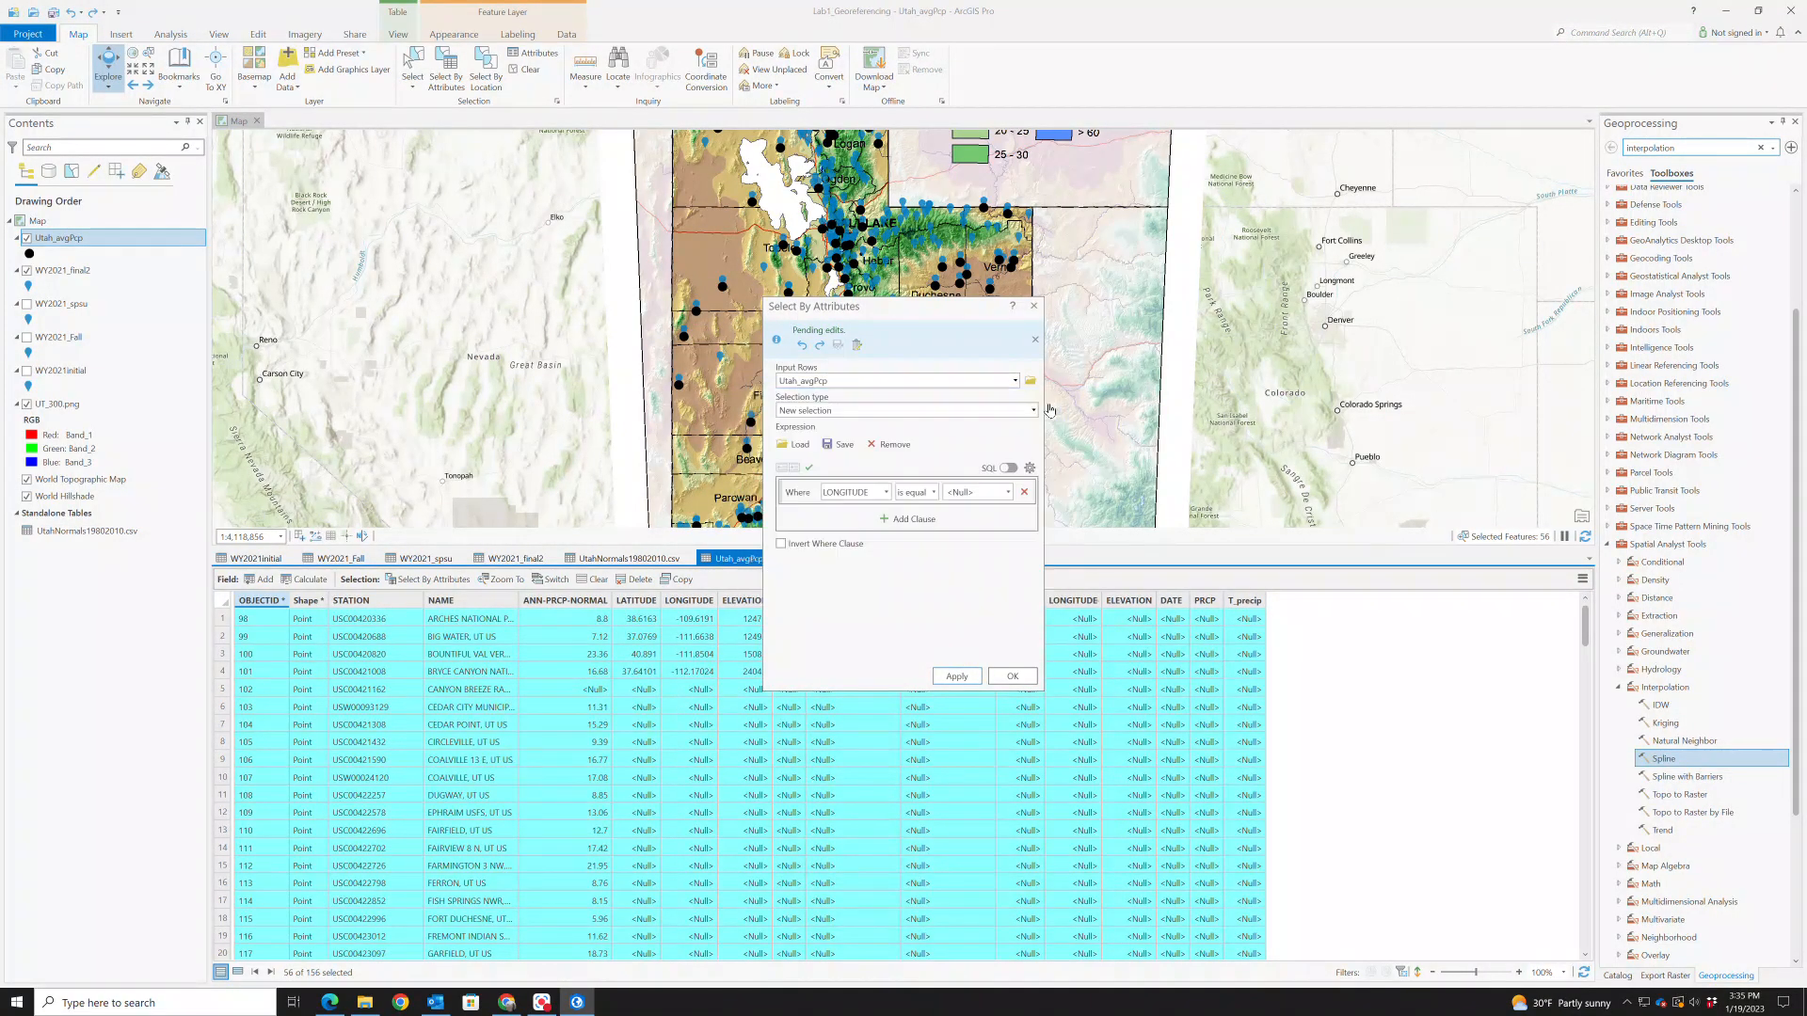
Change the clause operator to "is null" and apply the selection on the joined LONGITUDE field
click(1008, 493)
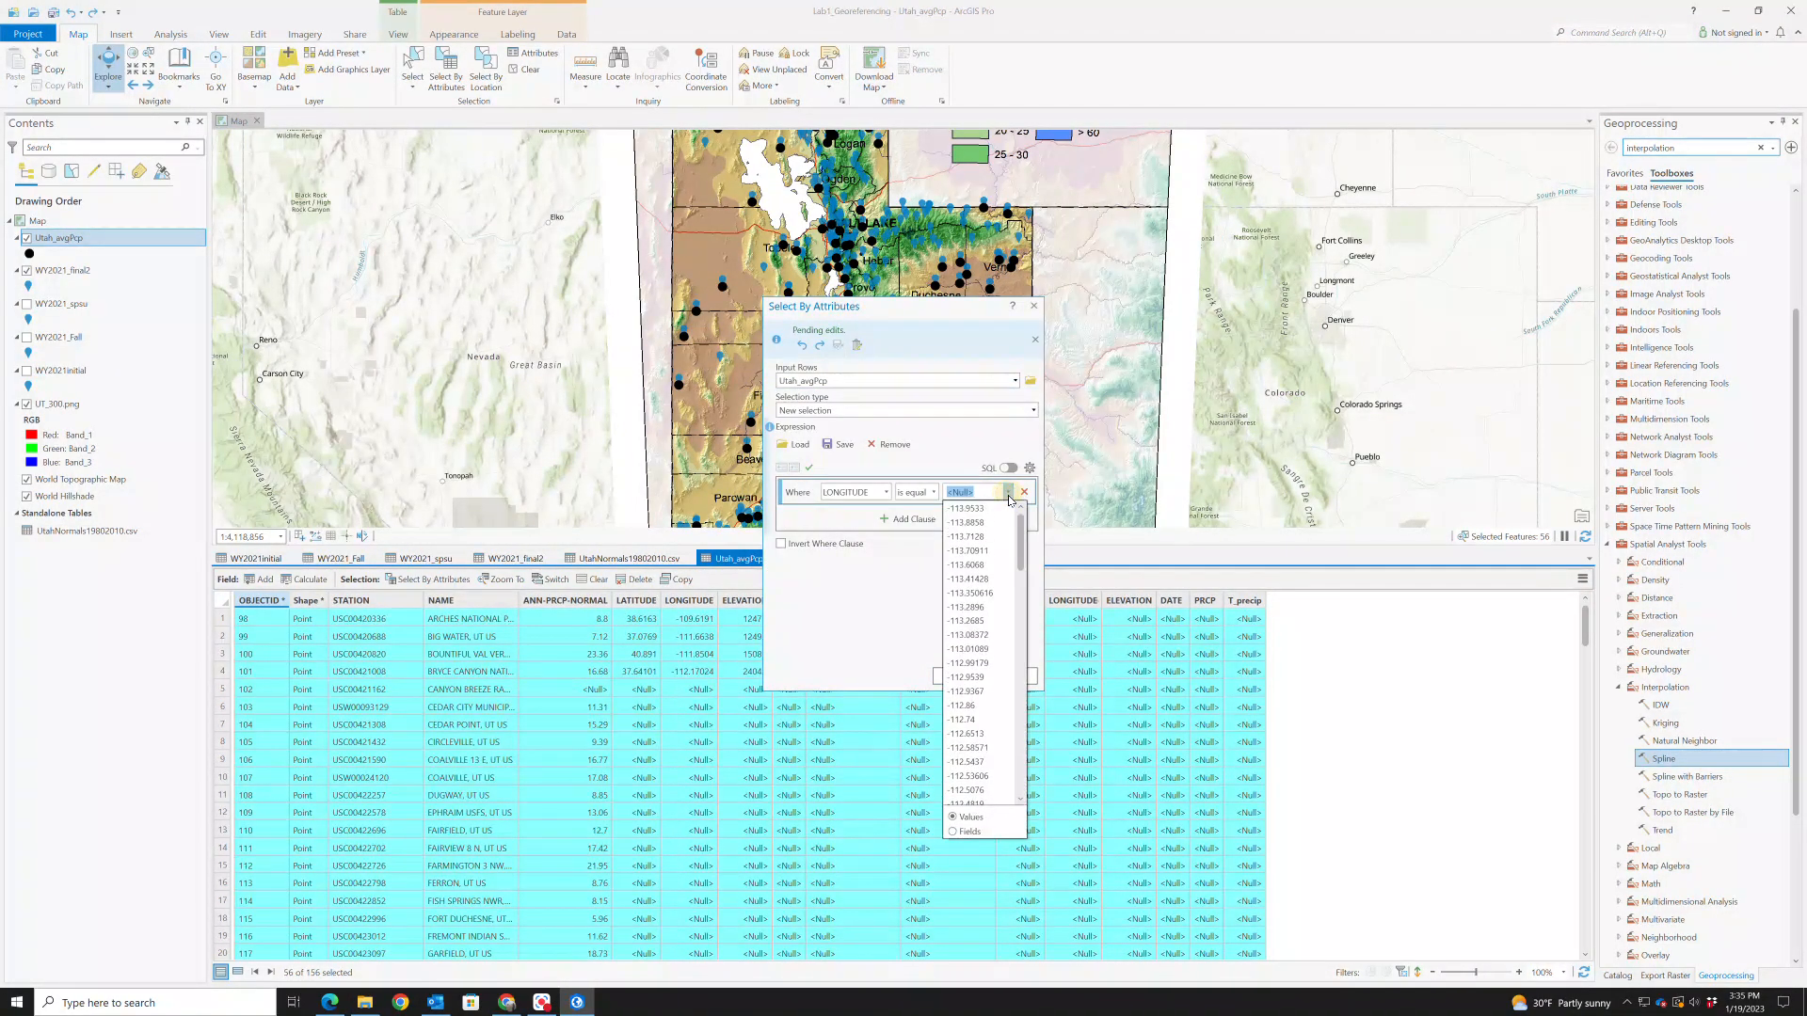
click(934, 494)
click(935, 494)
click(935, 494)
click(910, 622)
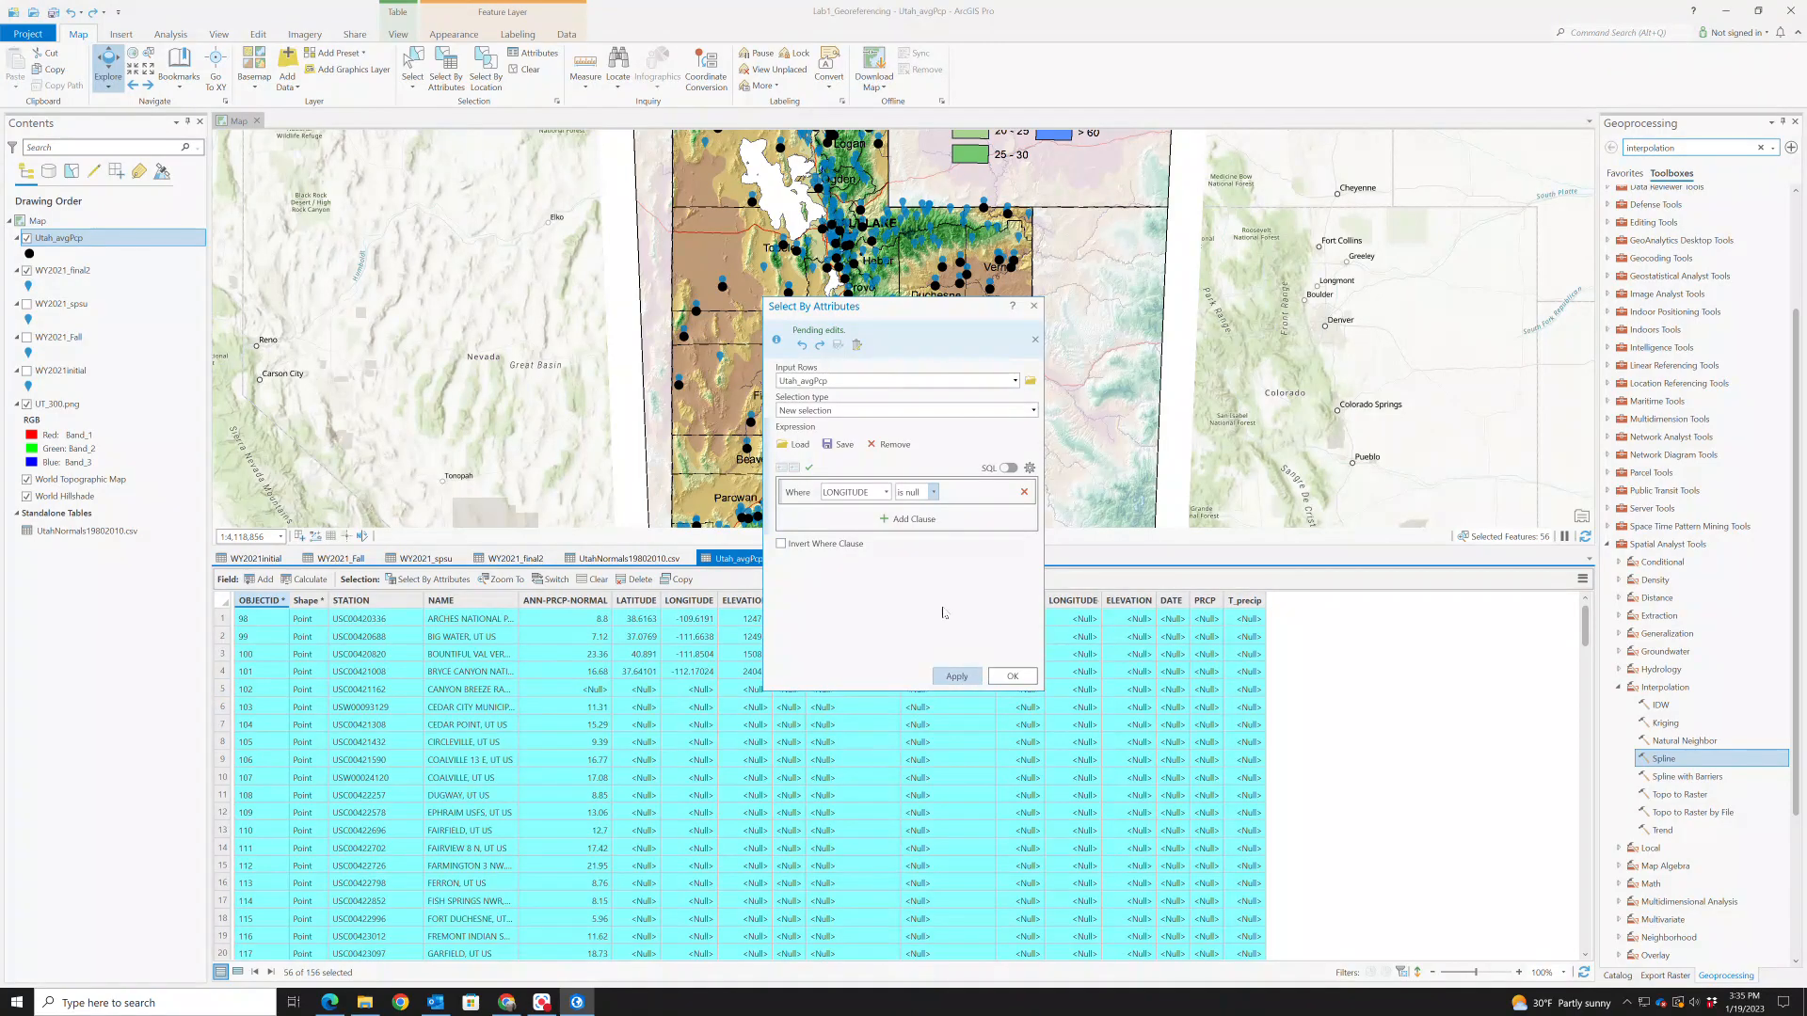
click(956, 677)
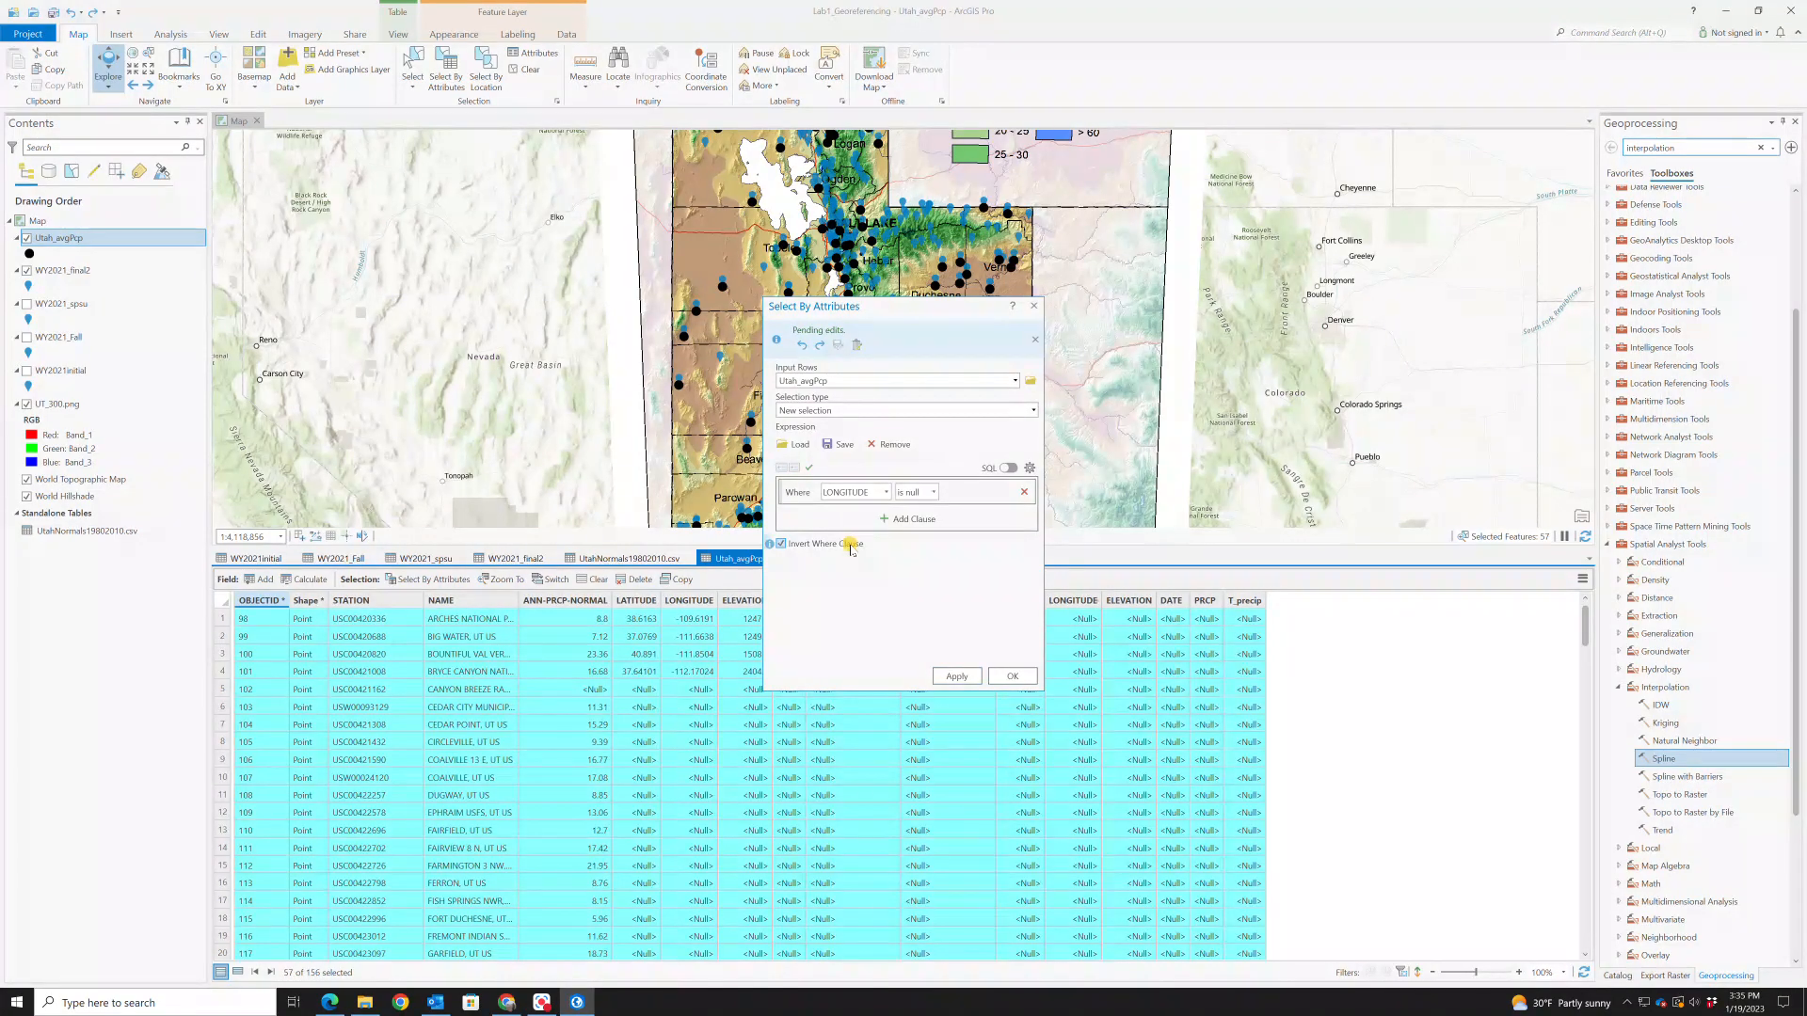
Invert the where clause to select the records with a joined LONGITUDE value, and check the selected rows in the table
click(958, 676)
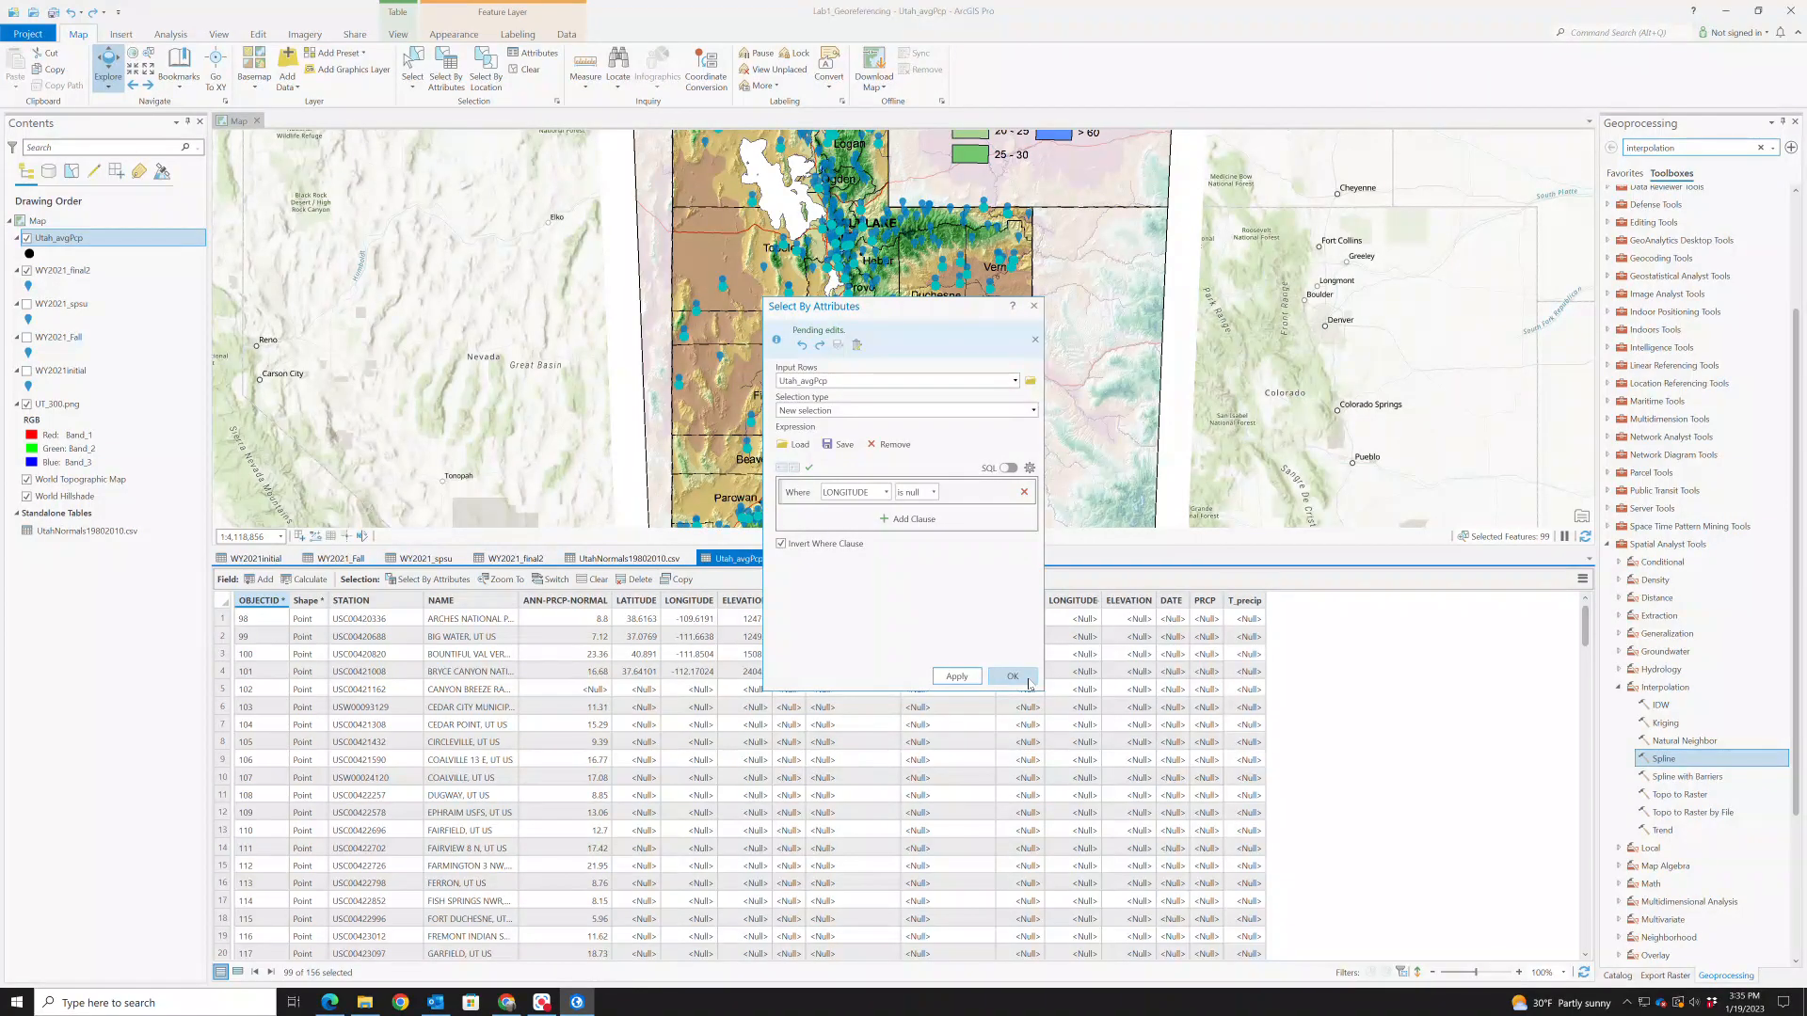
click(1011, 676)
scroll(1034, 704, down, 6)
scroll(1035, 704, down, 10)
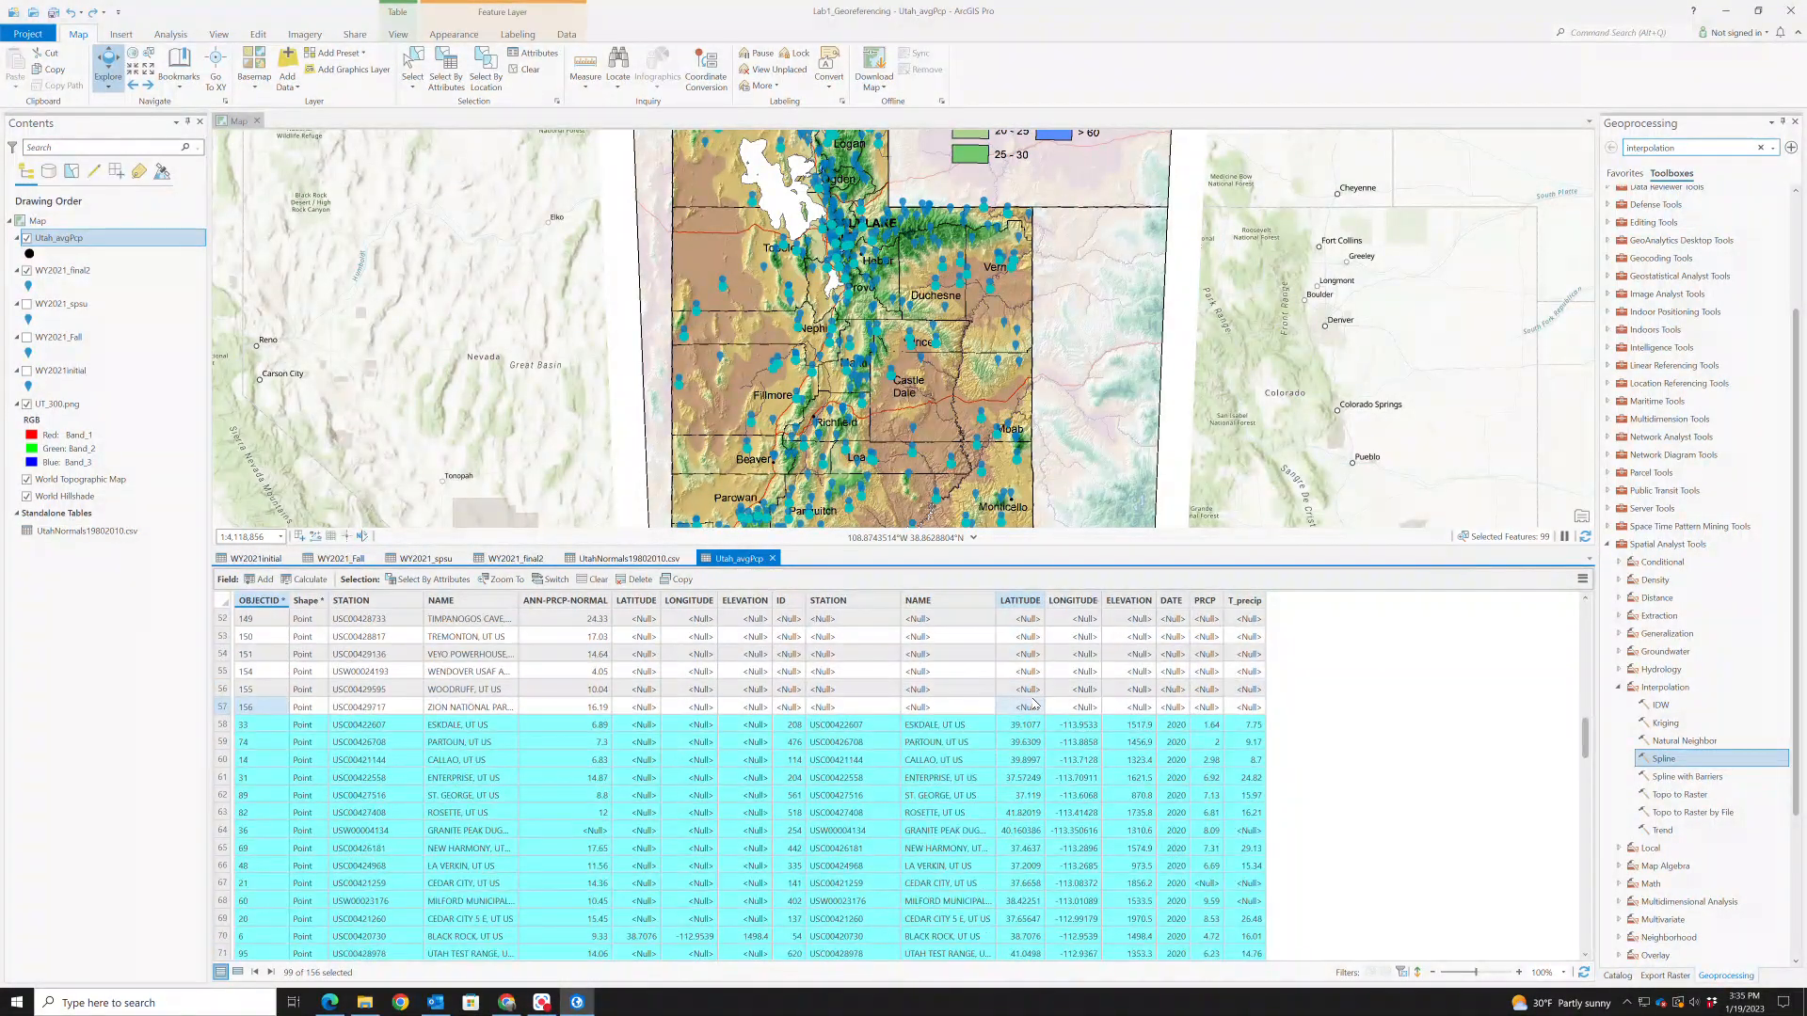
Export the selected Utah_avgPcp features to Lab1_Georeferencing.gdb as Utah_avgPcpfinal and remove the Utah_avgPcp layer
right_click(58, 238)
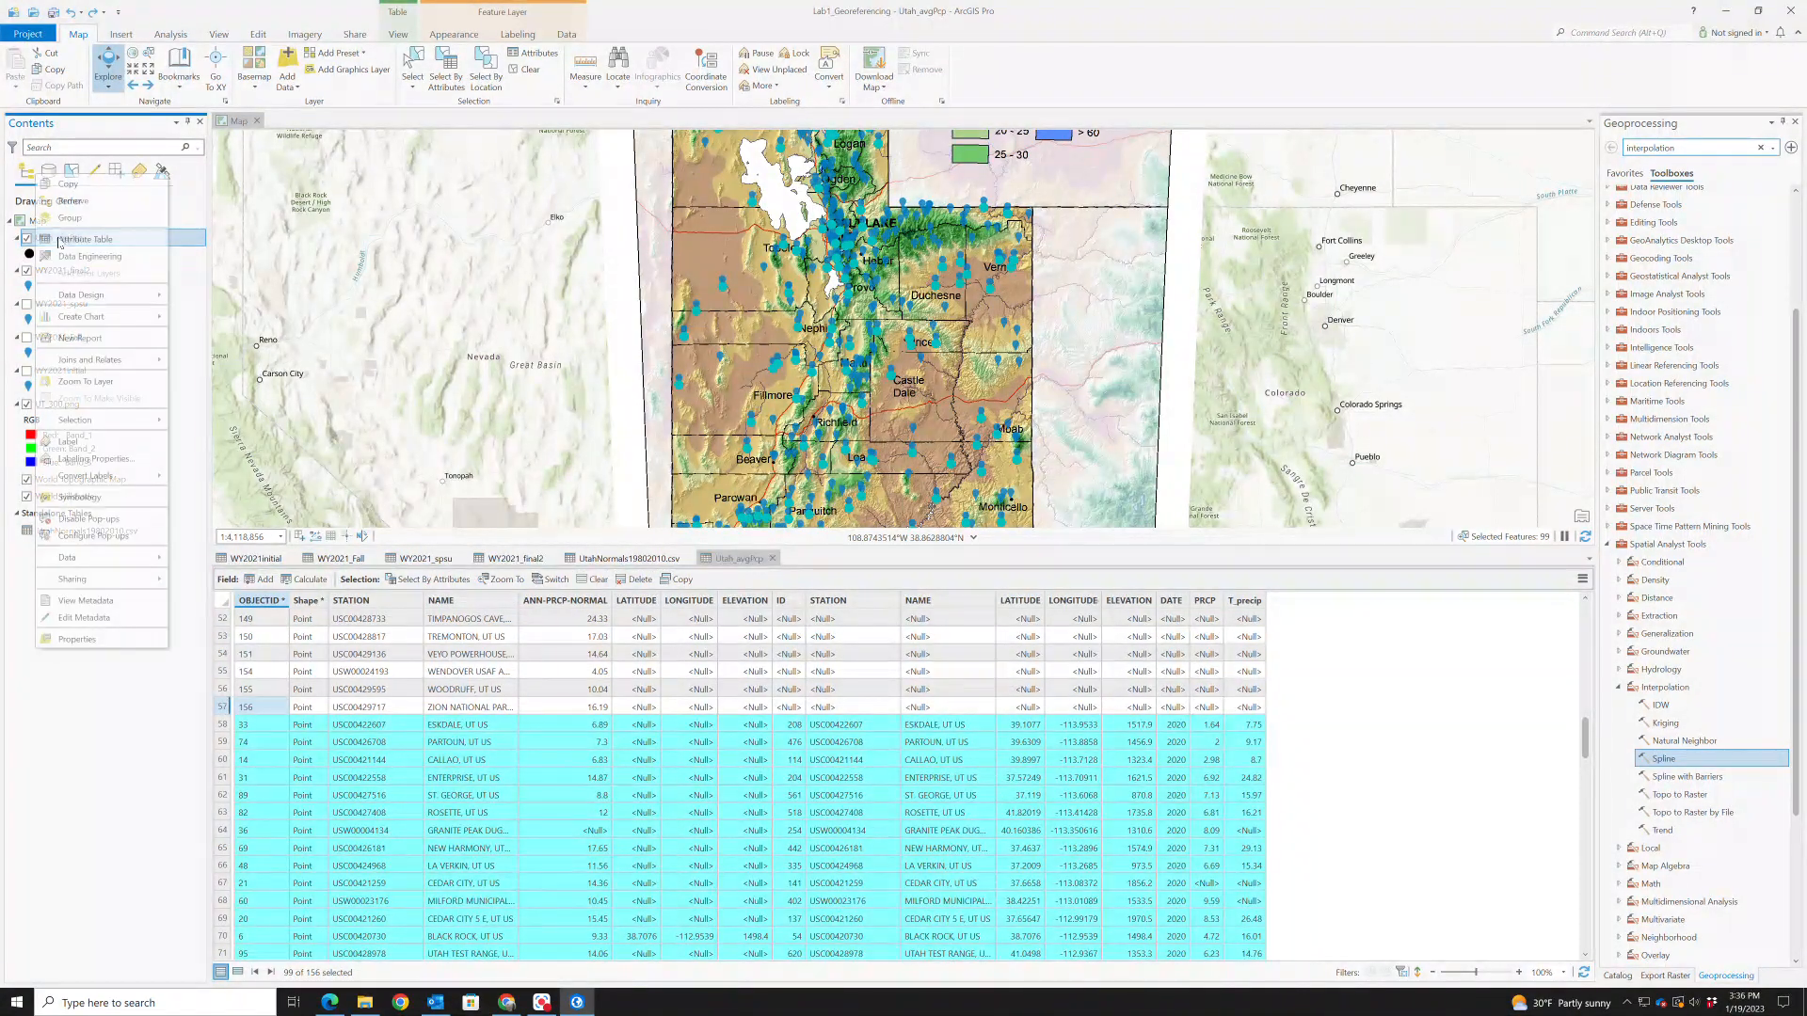
mouse_move(84, 558)
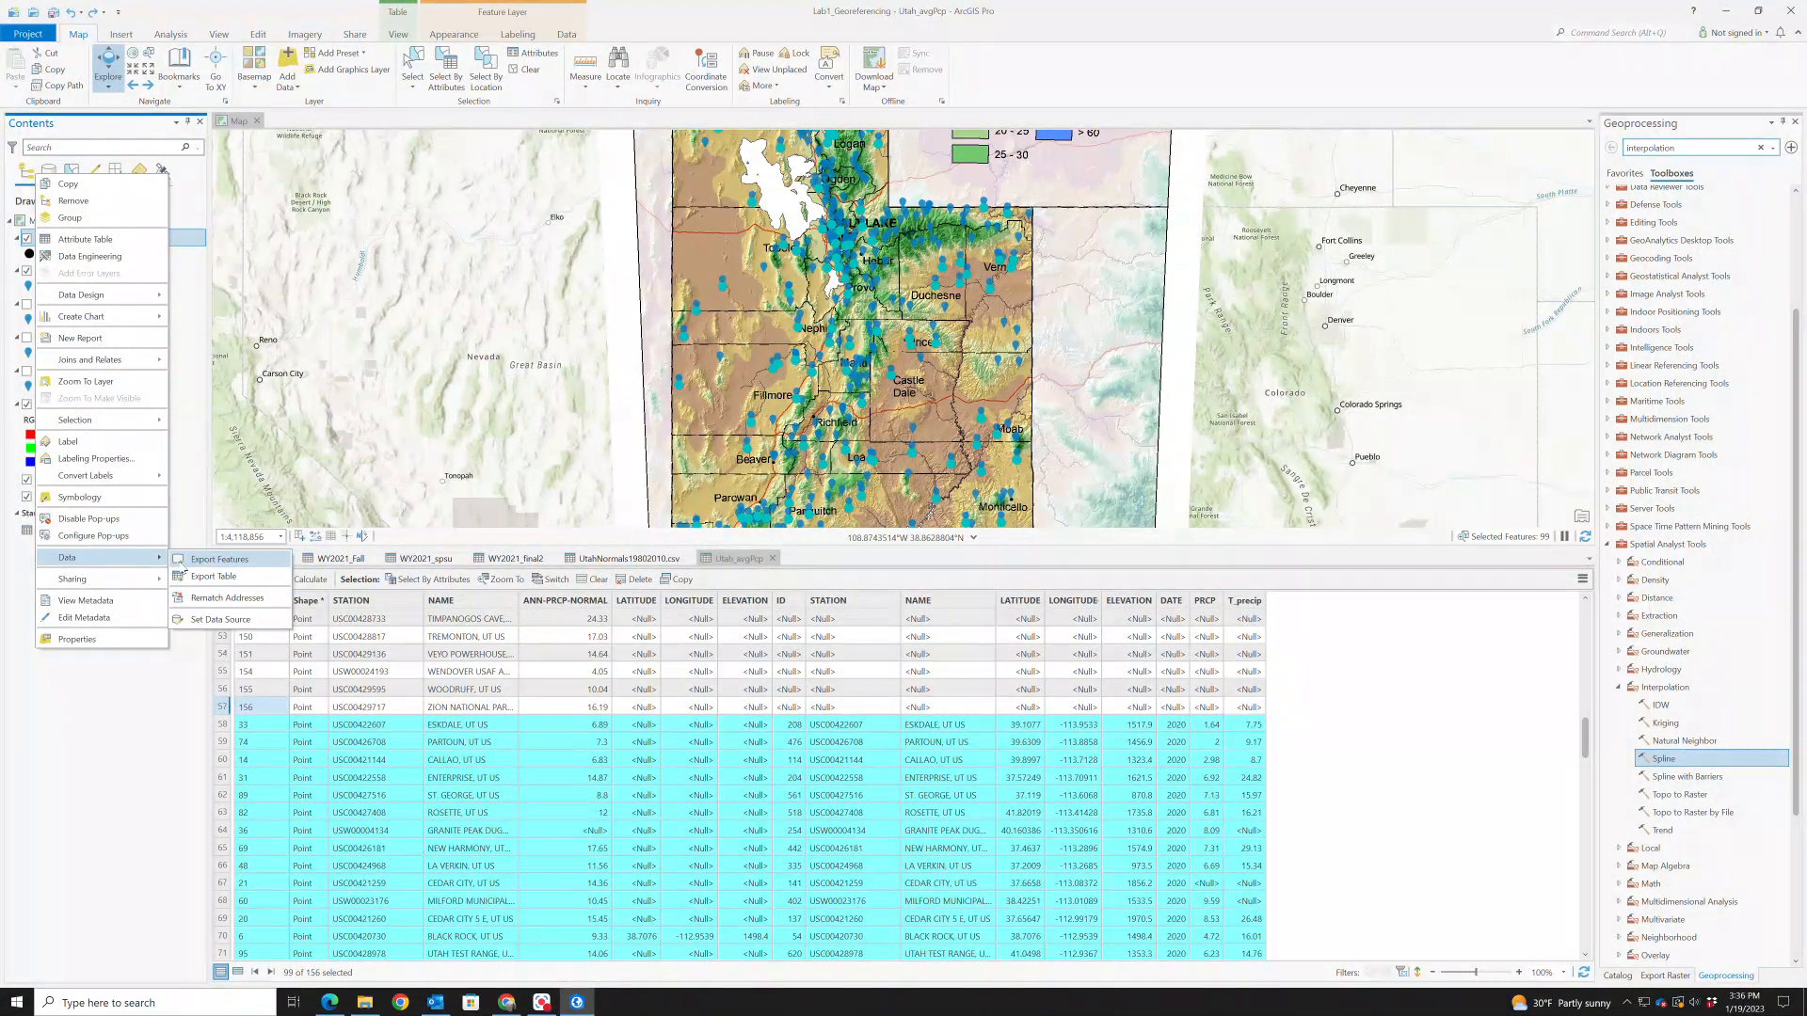
click(179, 562)
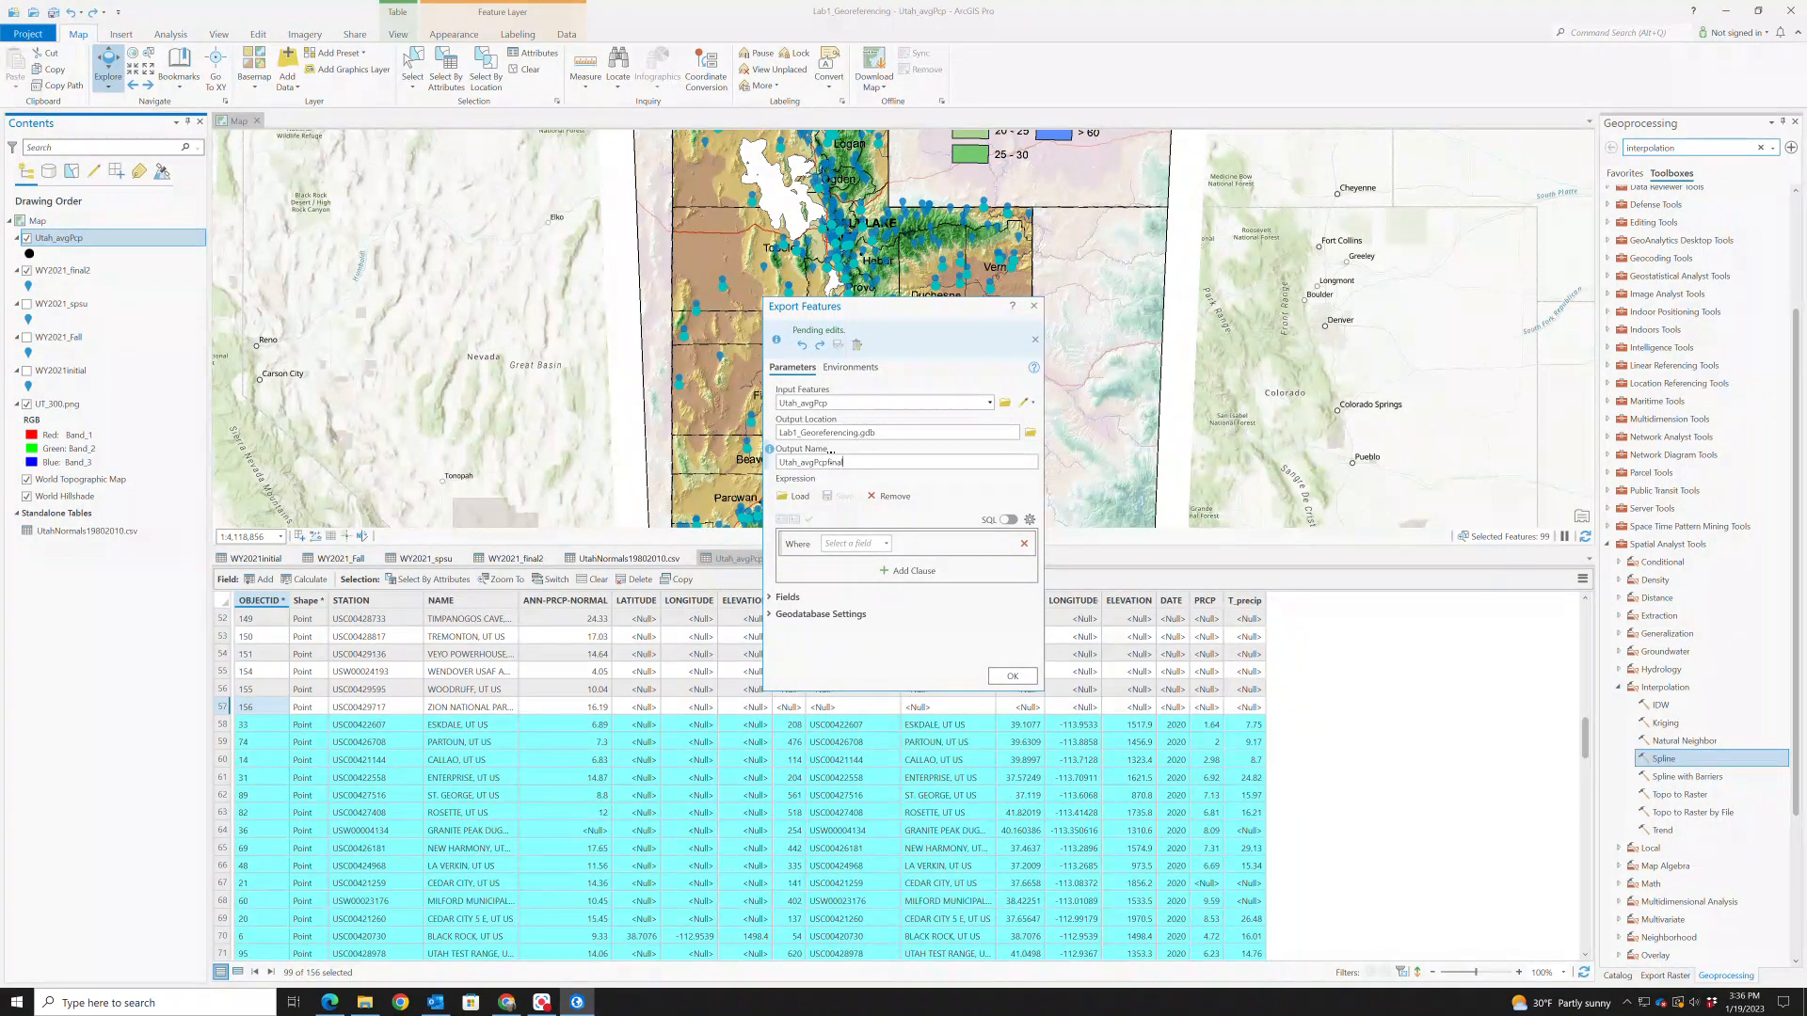
click(1013, 675)
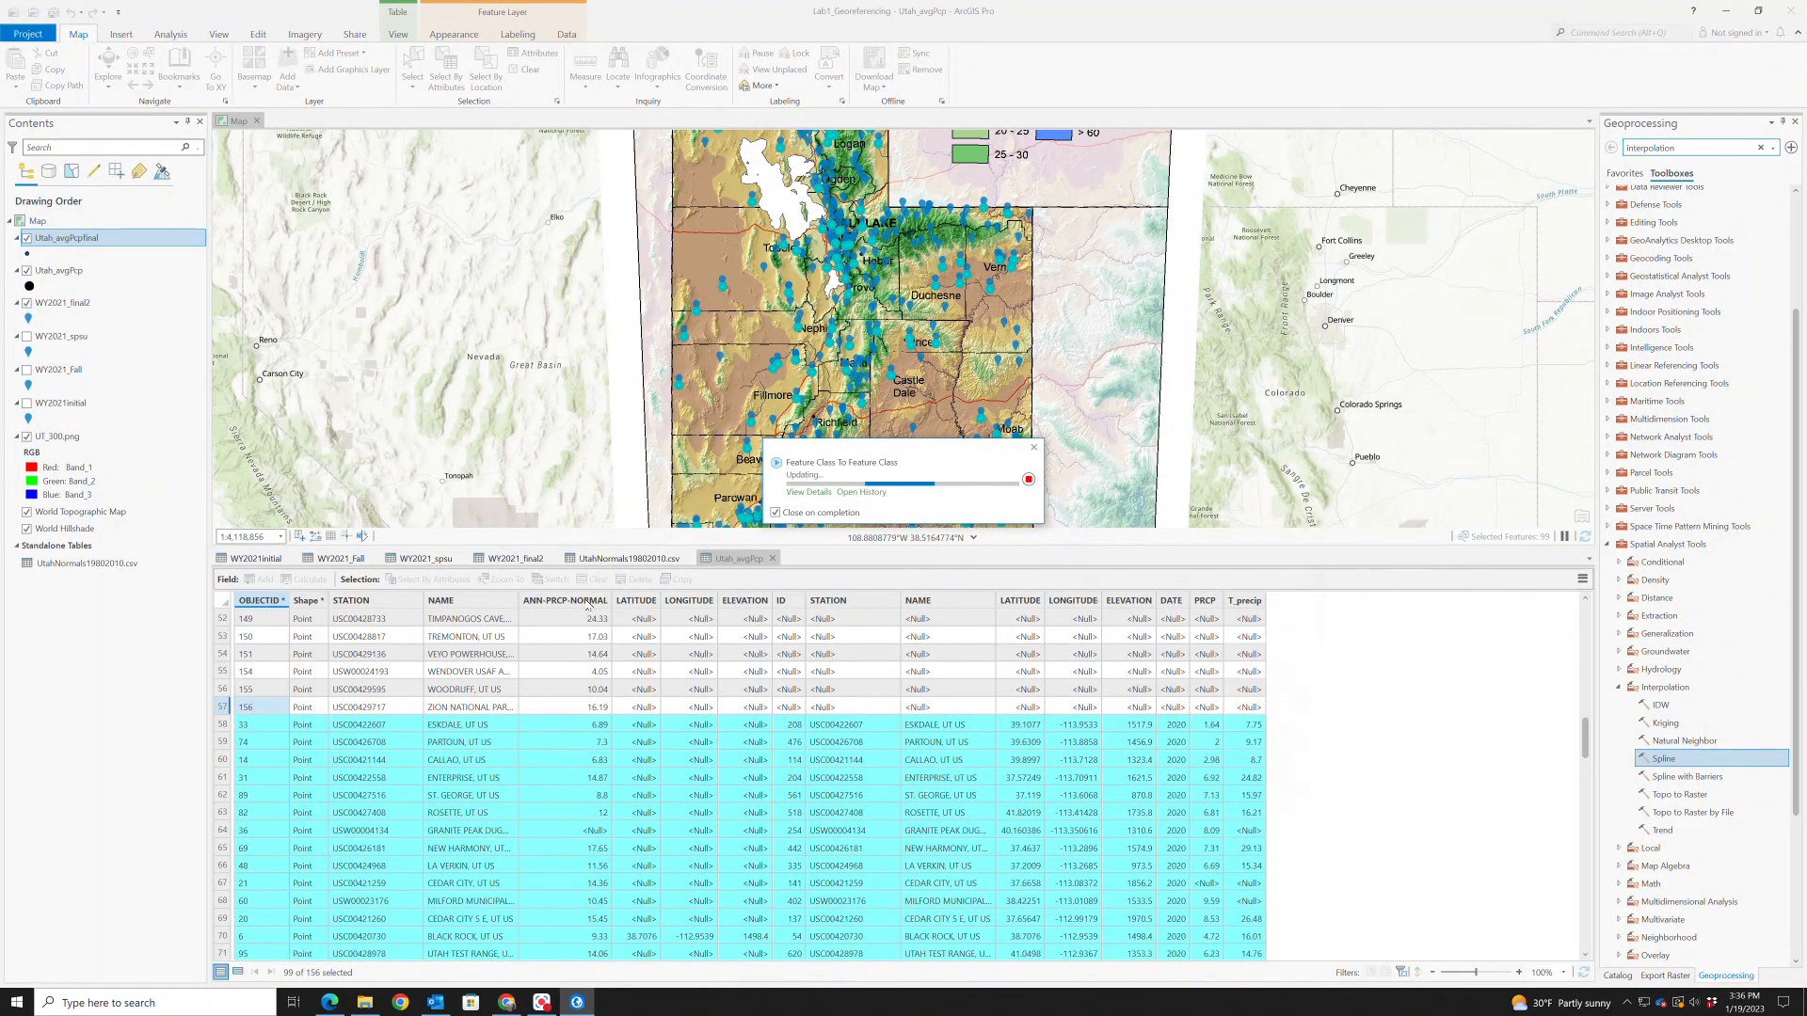
right_click(68, 272)
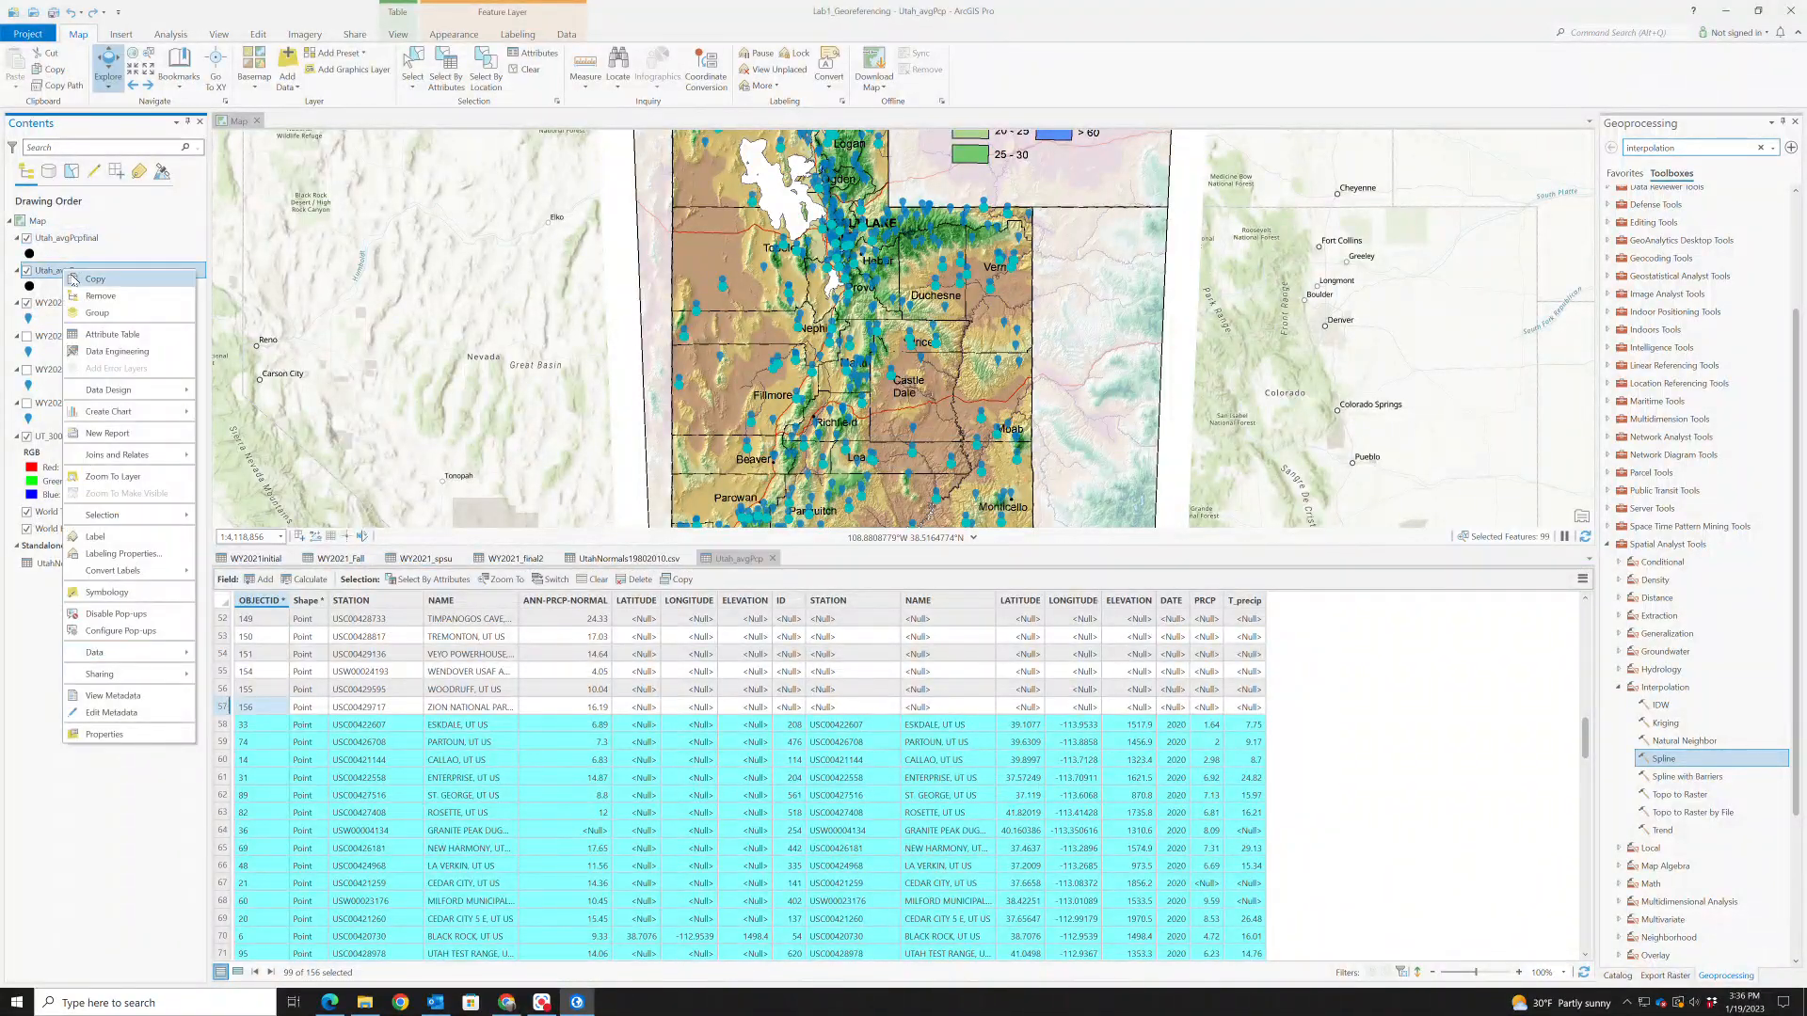
click(88, 294)
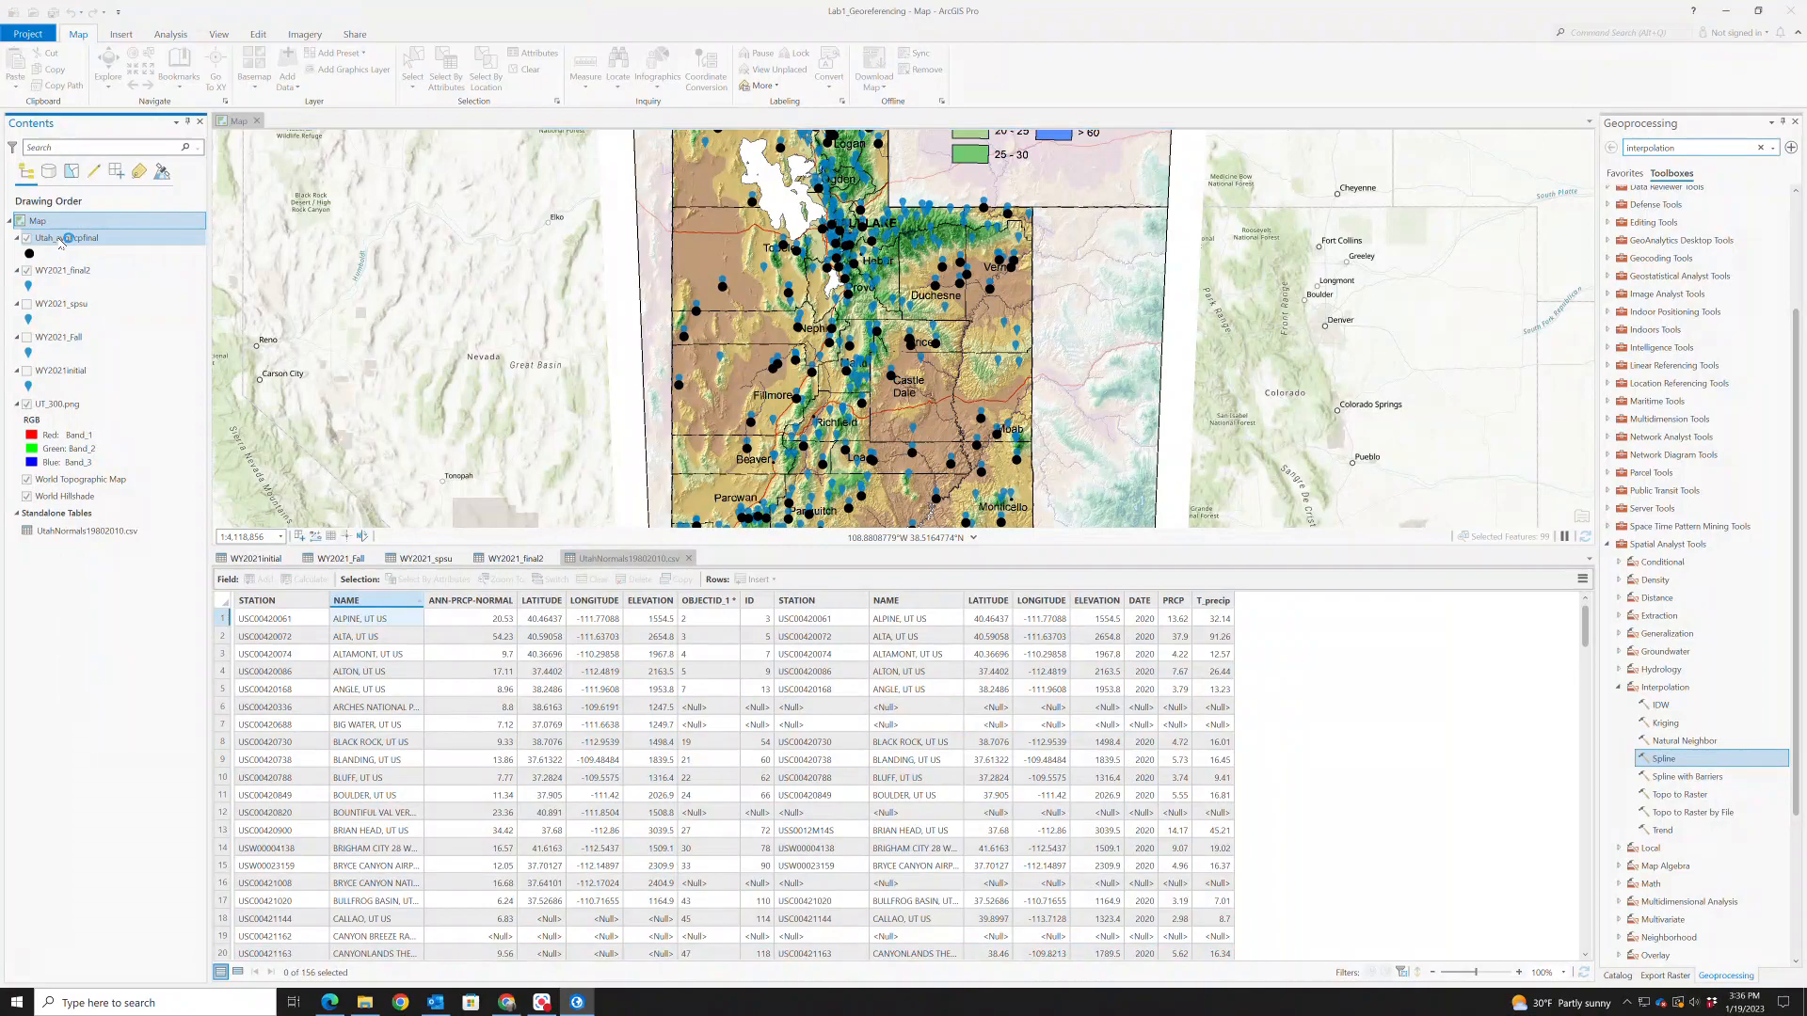
Open the attribute table of the Utah_avgPcpfinal layer and examine its records, comparing both sets of station, latitude, longitude and elevation fields
right_click(38, 220)
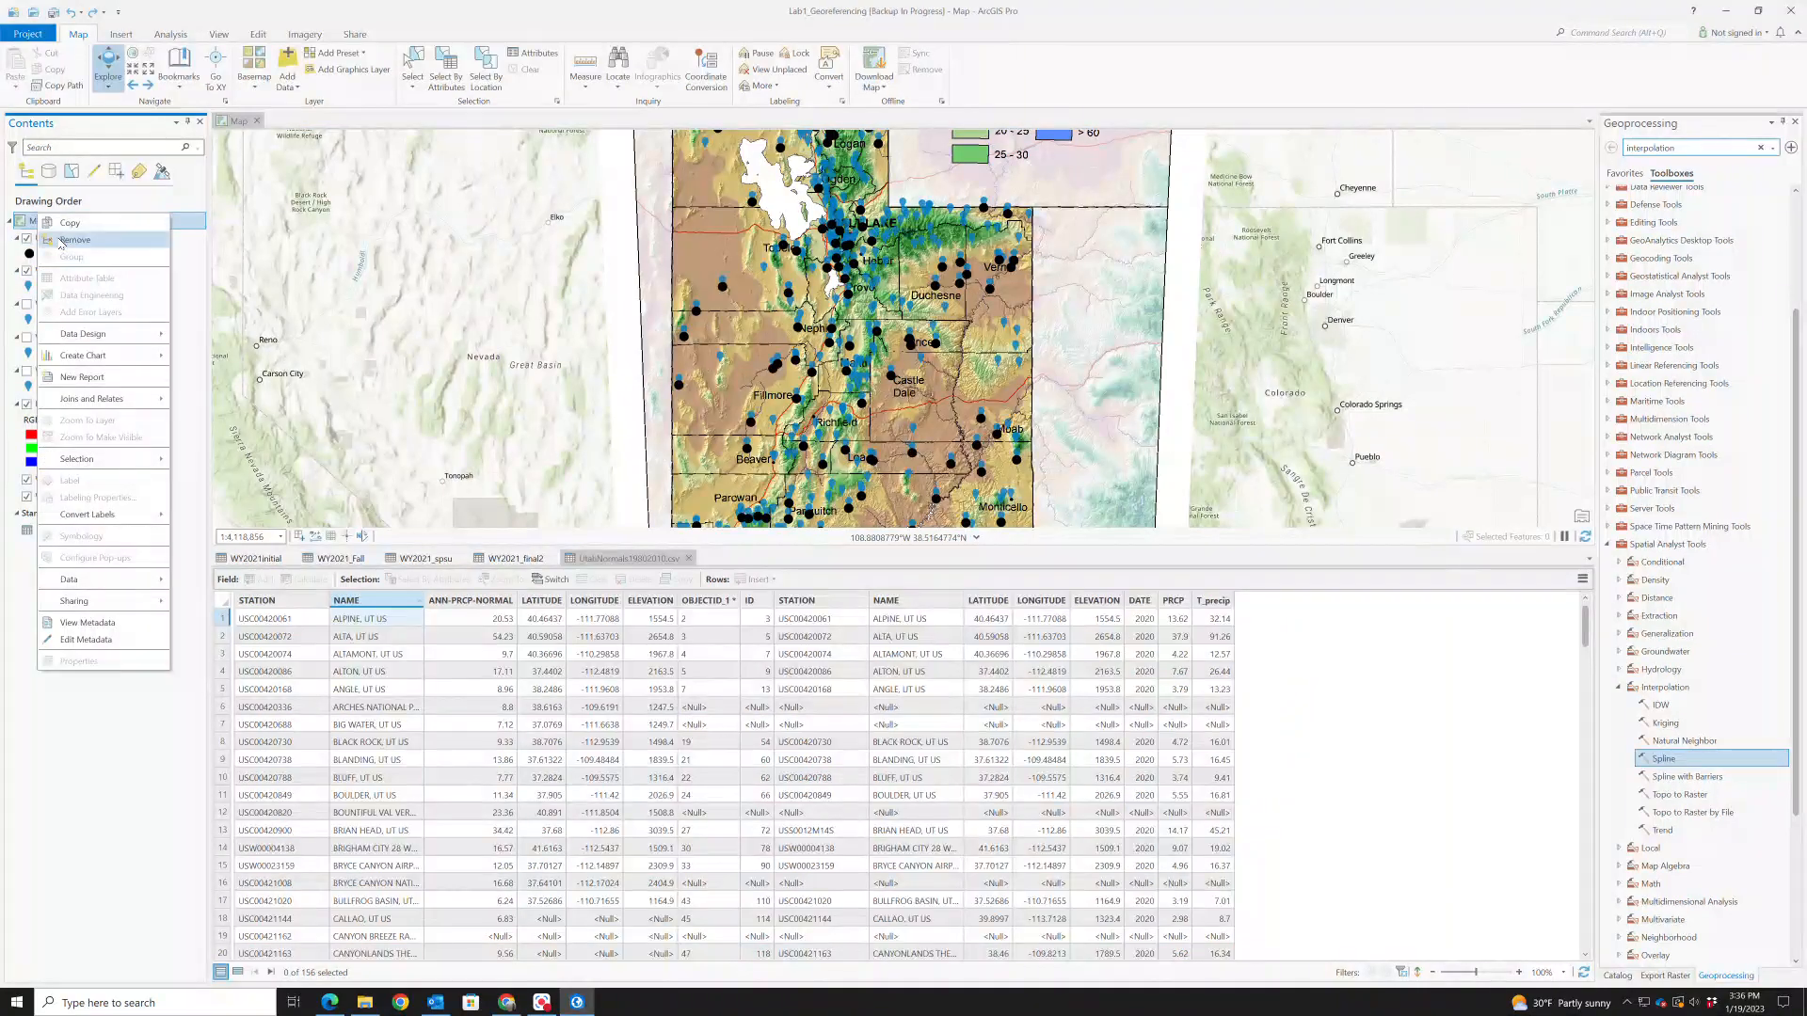
click(142, 198)
right_click(68, 239)
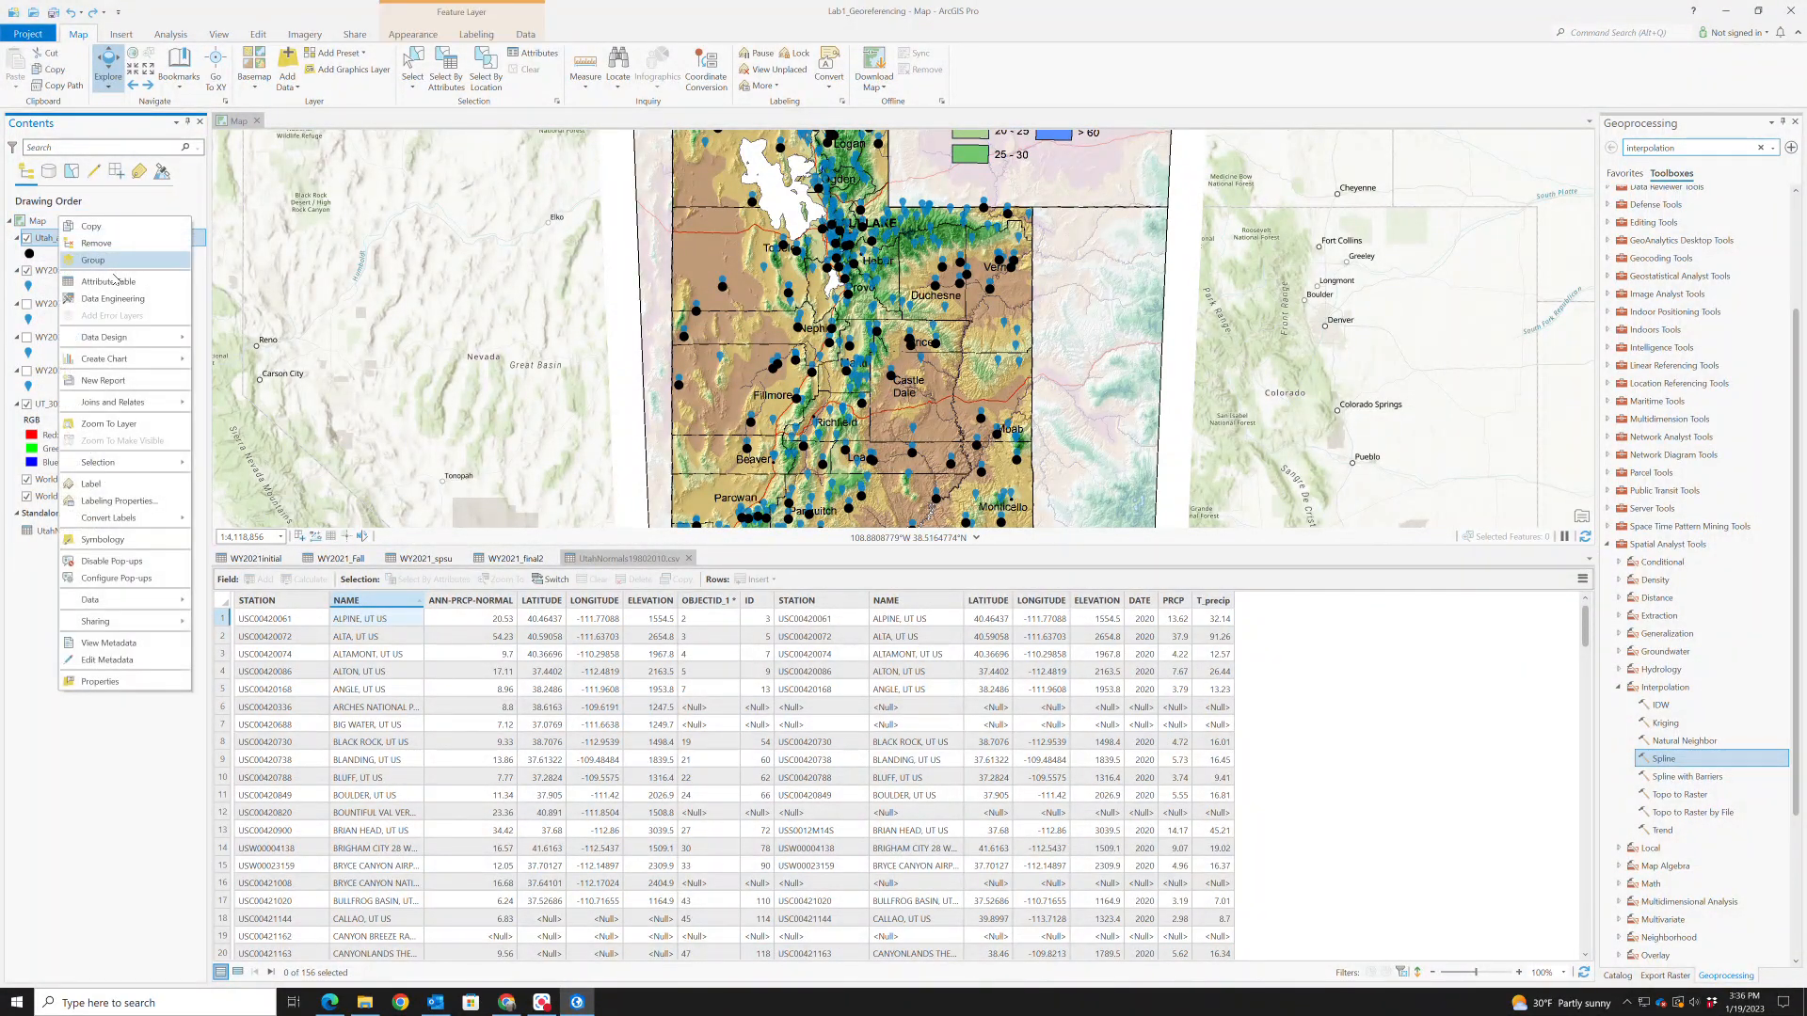
click(114, 284)
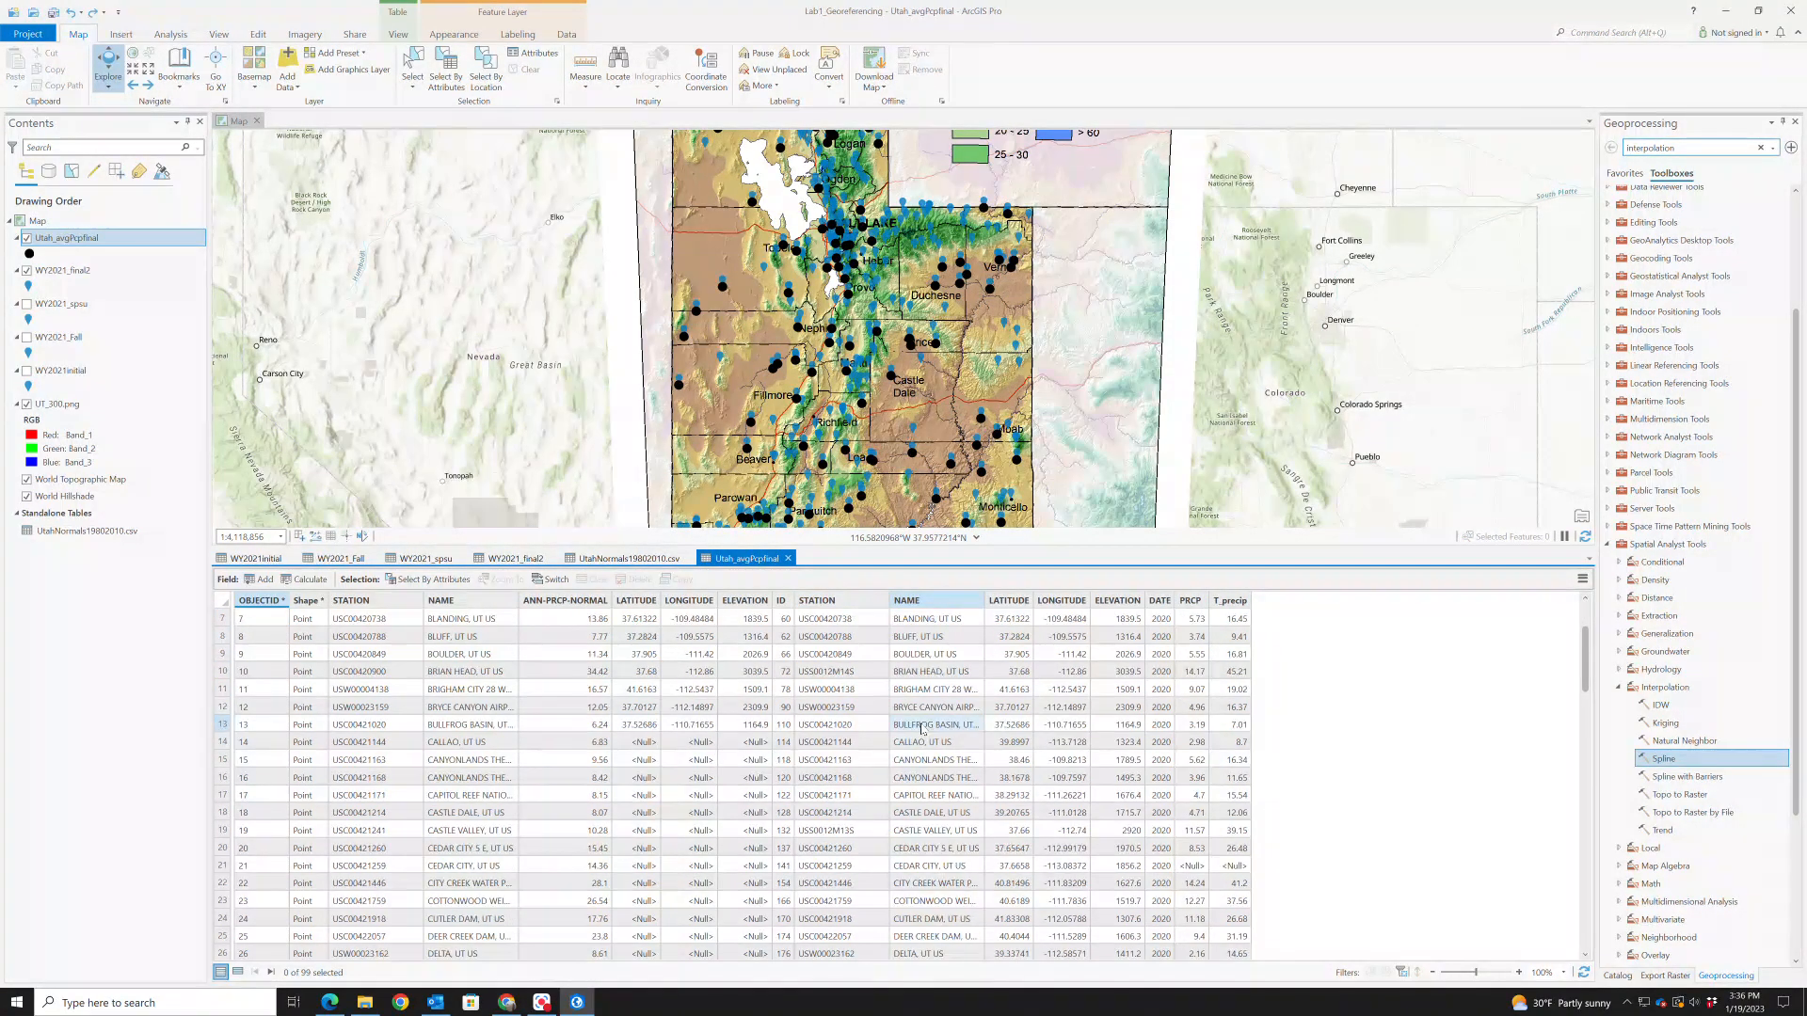
scroll(927, 738, down, 9)
scroll(927, 739, down, 2)
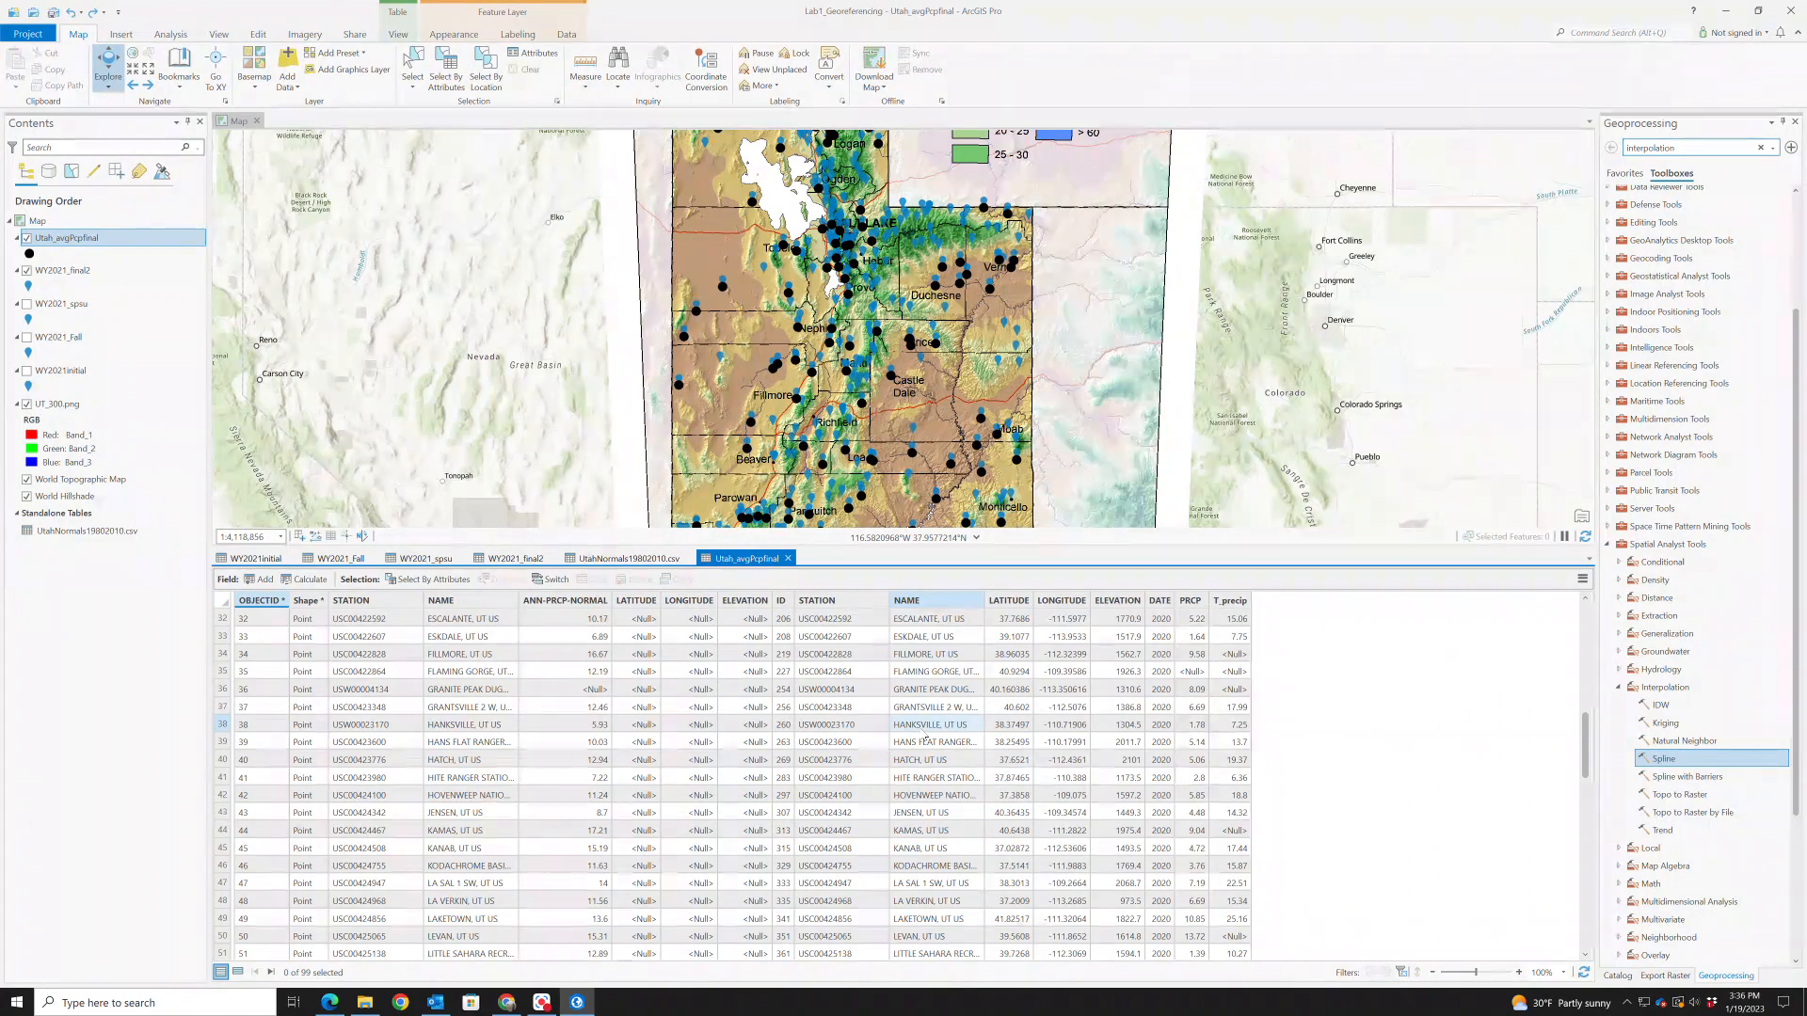
scroll(927, 739, up, 10)
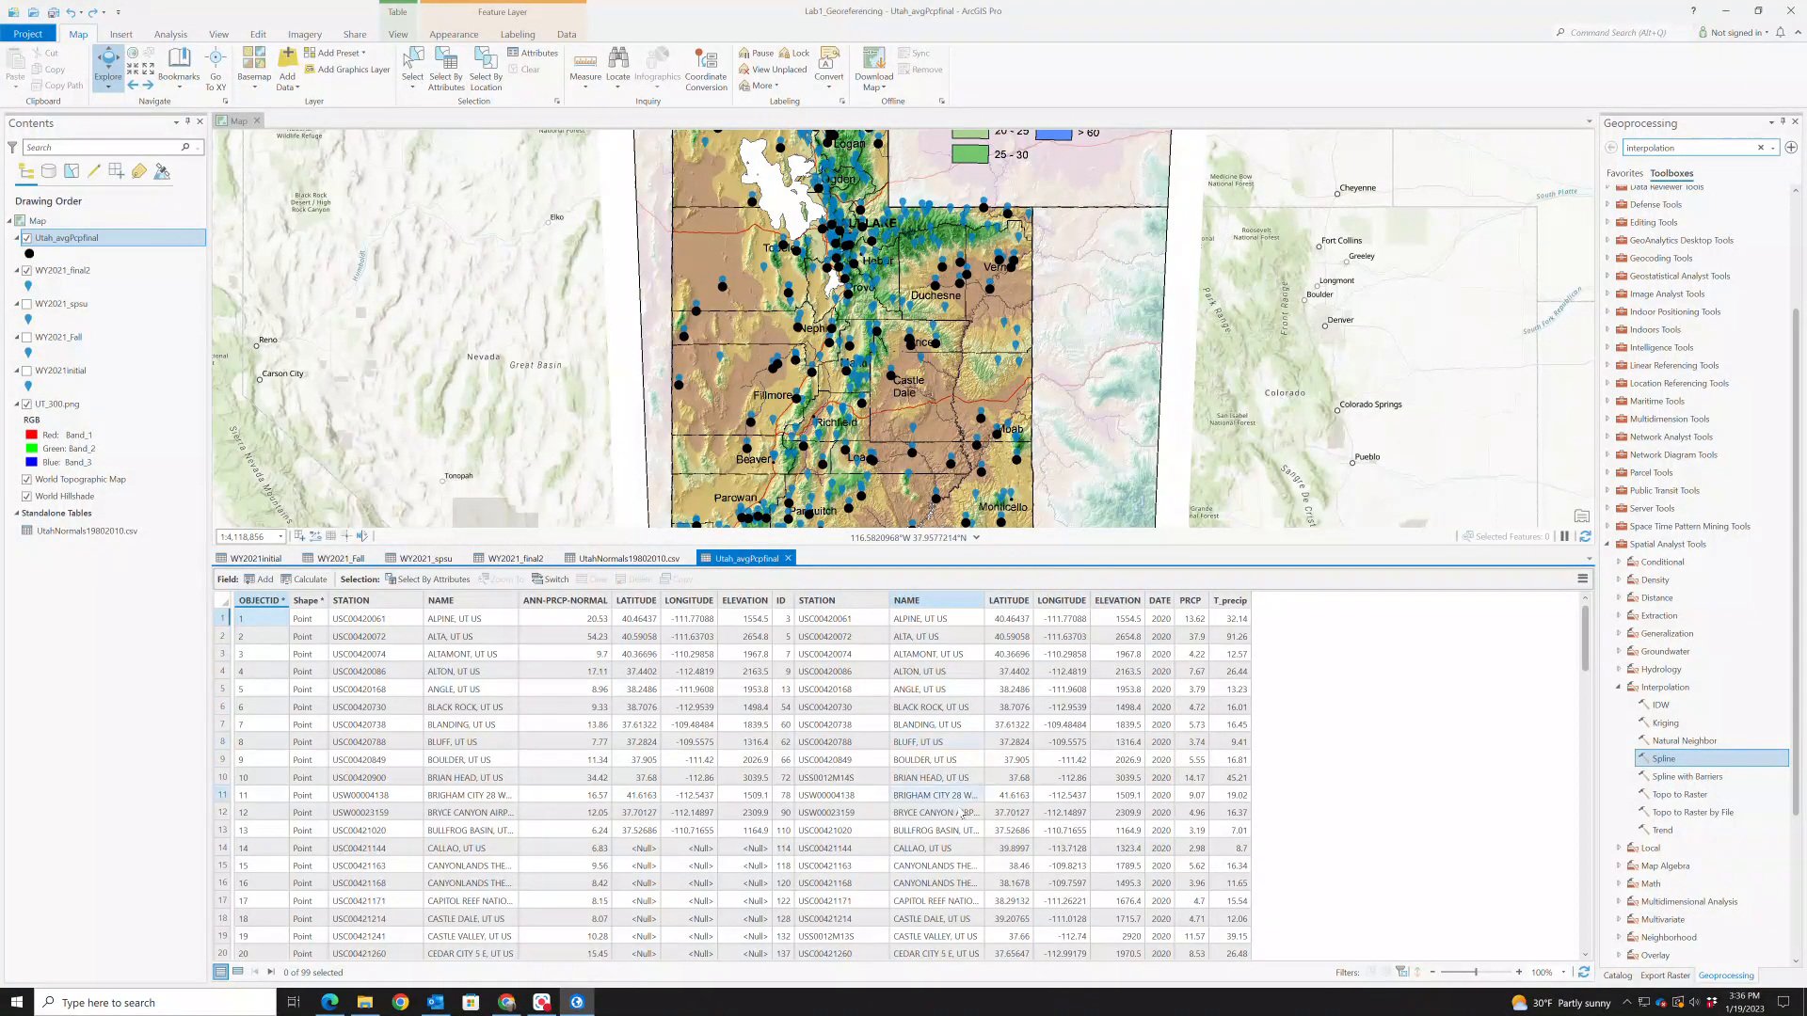
click(643, 602)
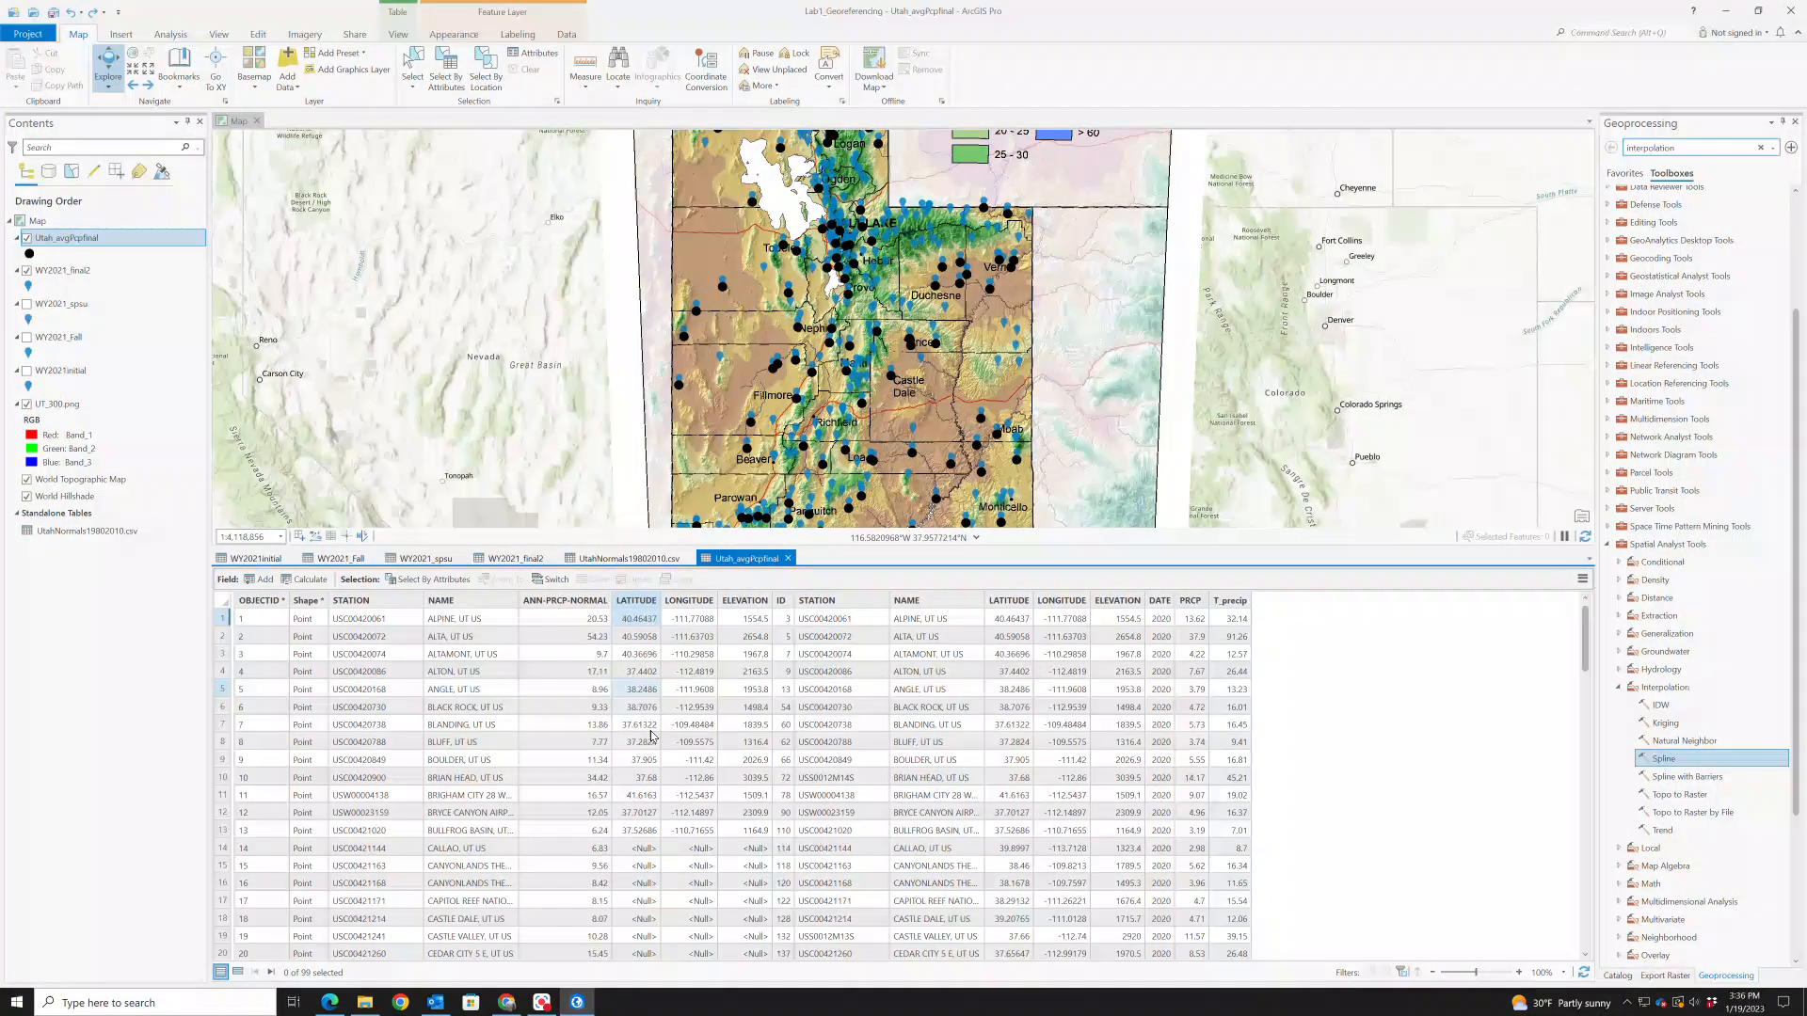
click(828, 812)
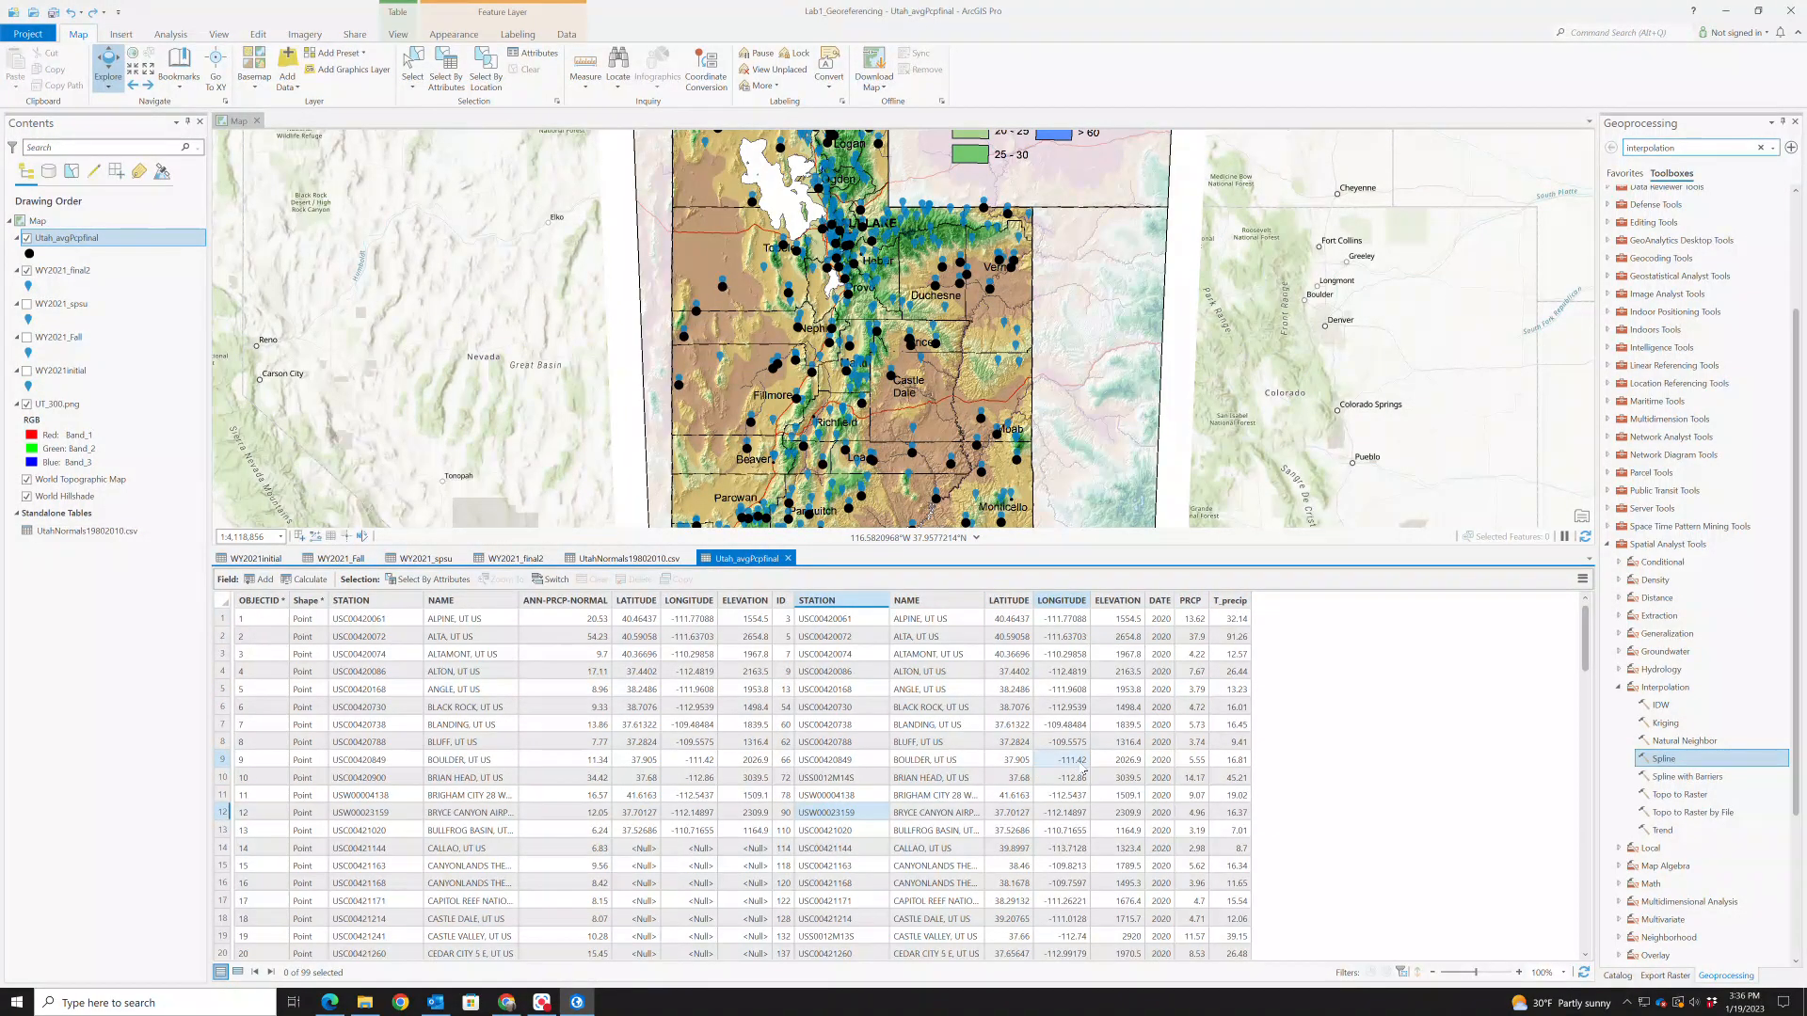
click(1116, 673)
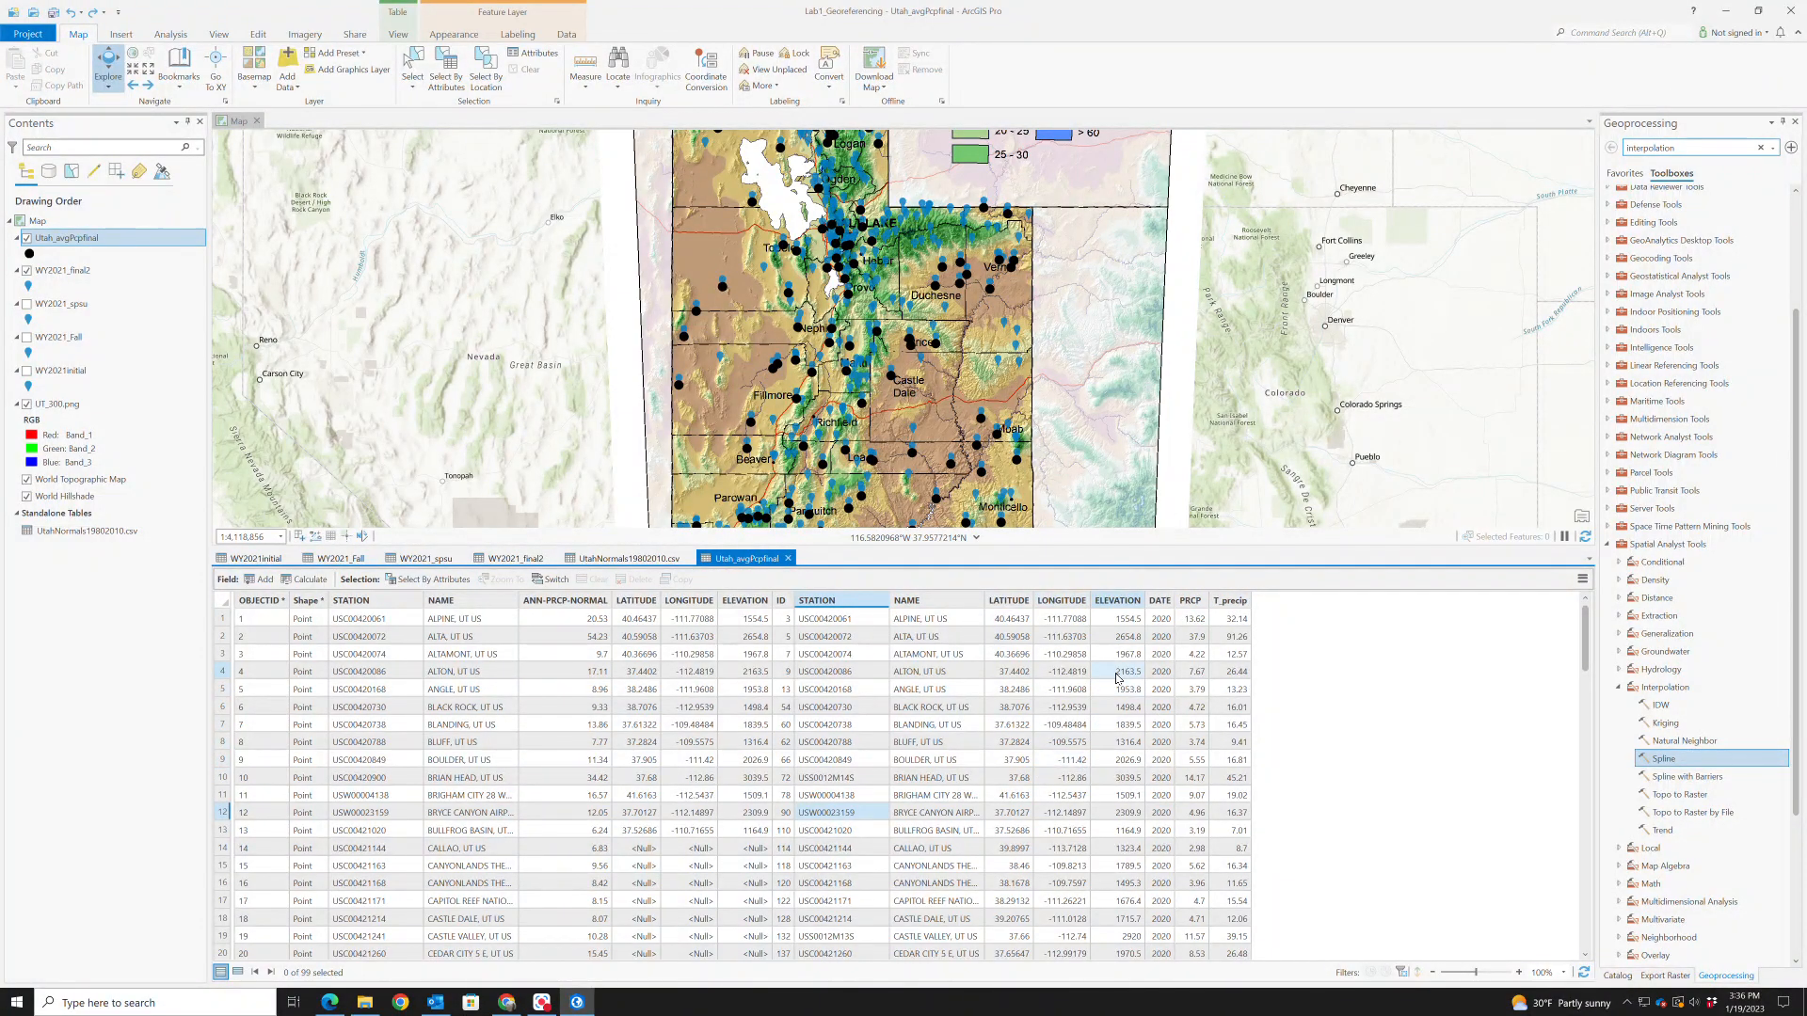